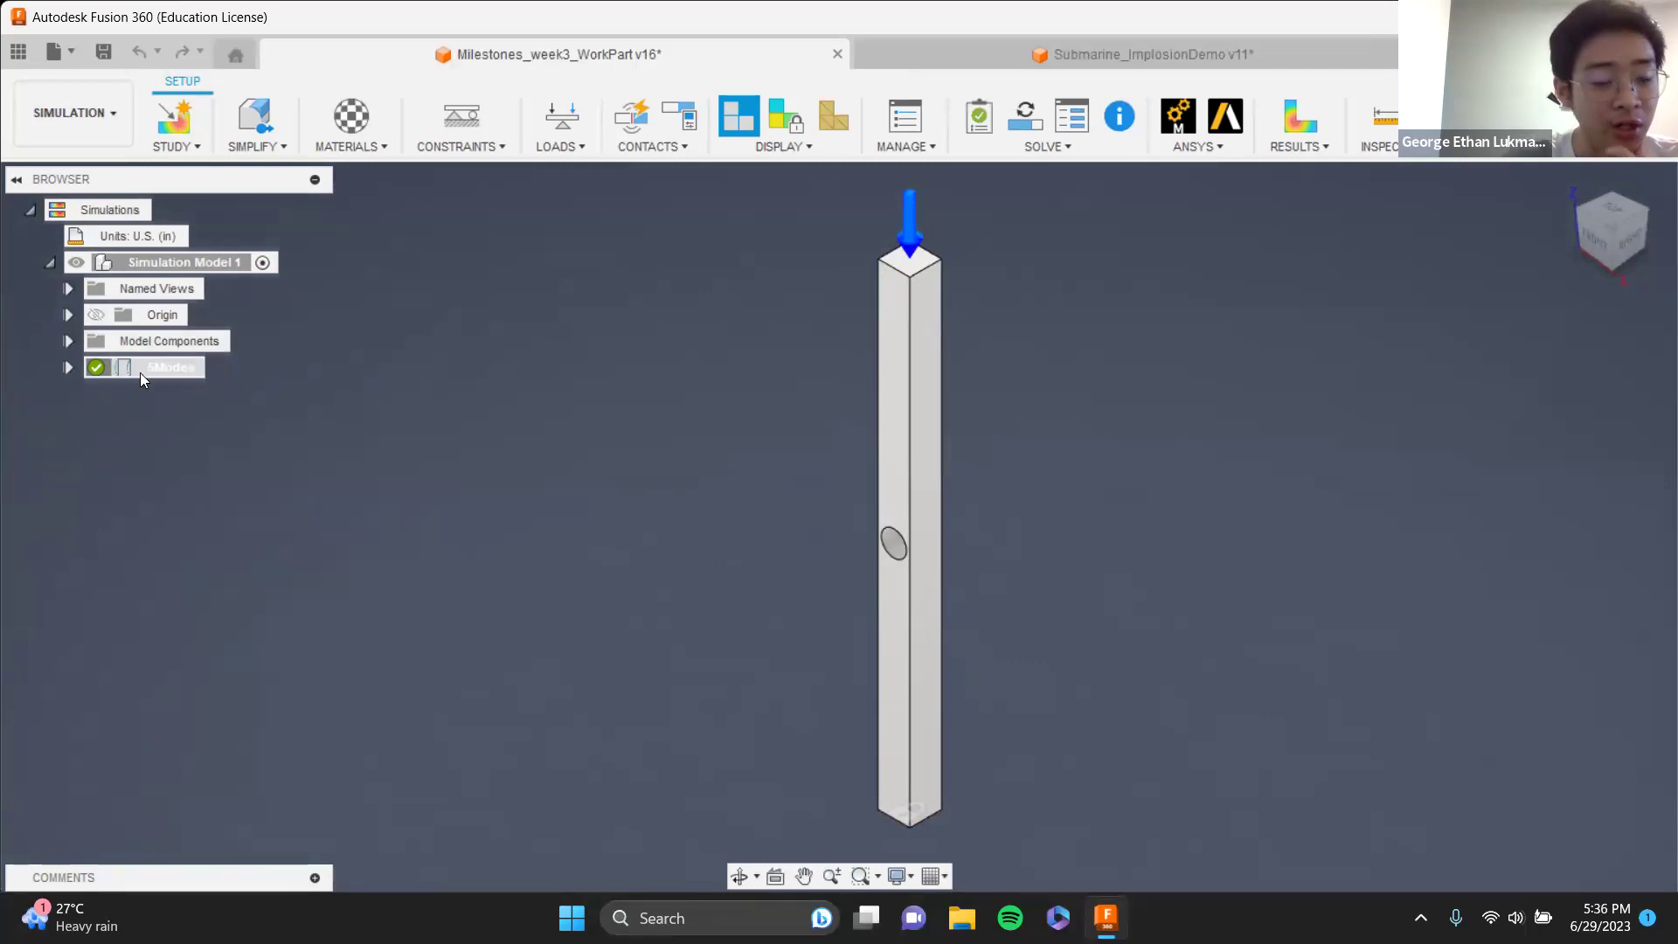
- Switch the bar model from the Simulation workspace to the Design workspace
click(68, 367)
click(70, 368)
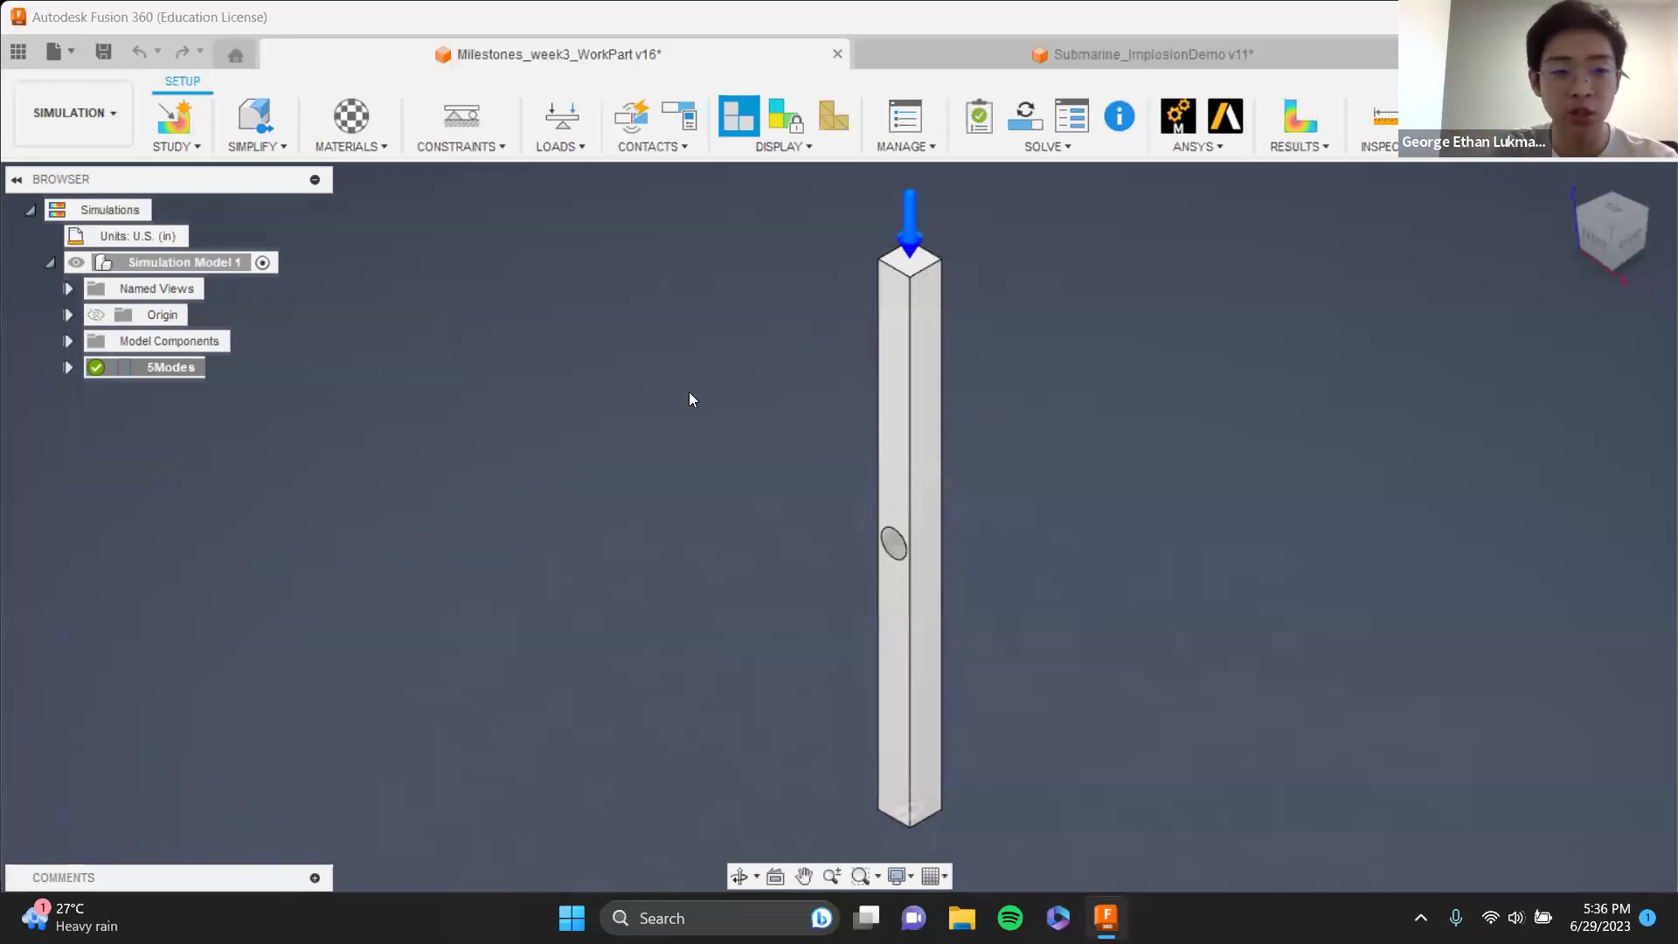
click(73, 113)
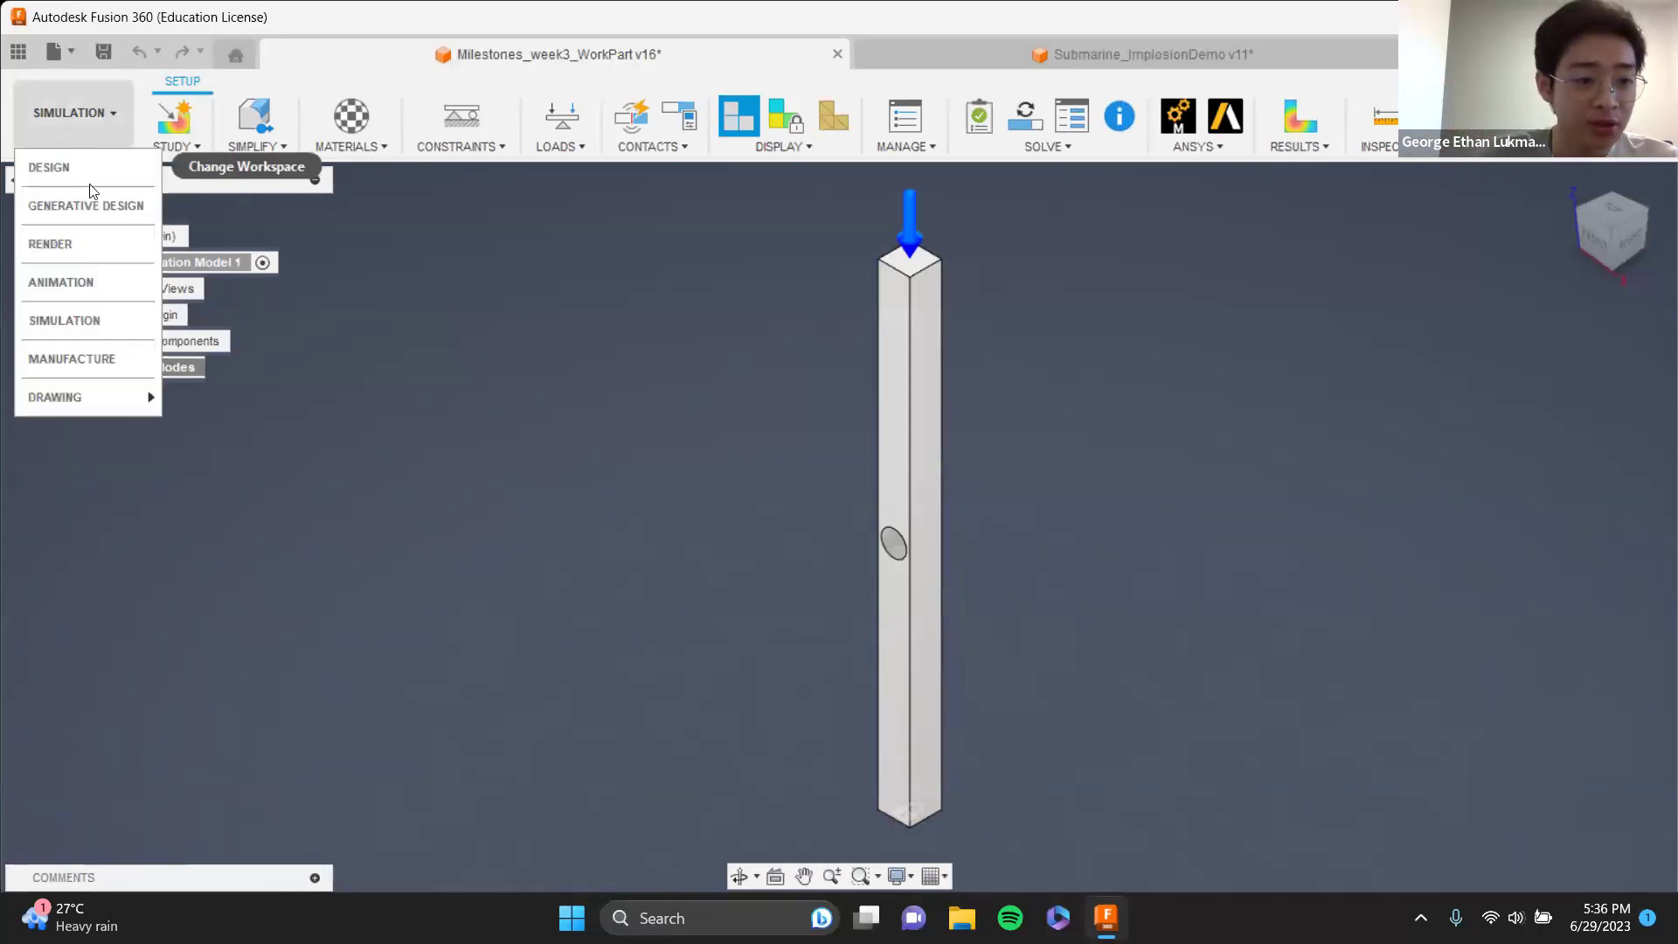
click(55, 166)
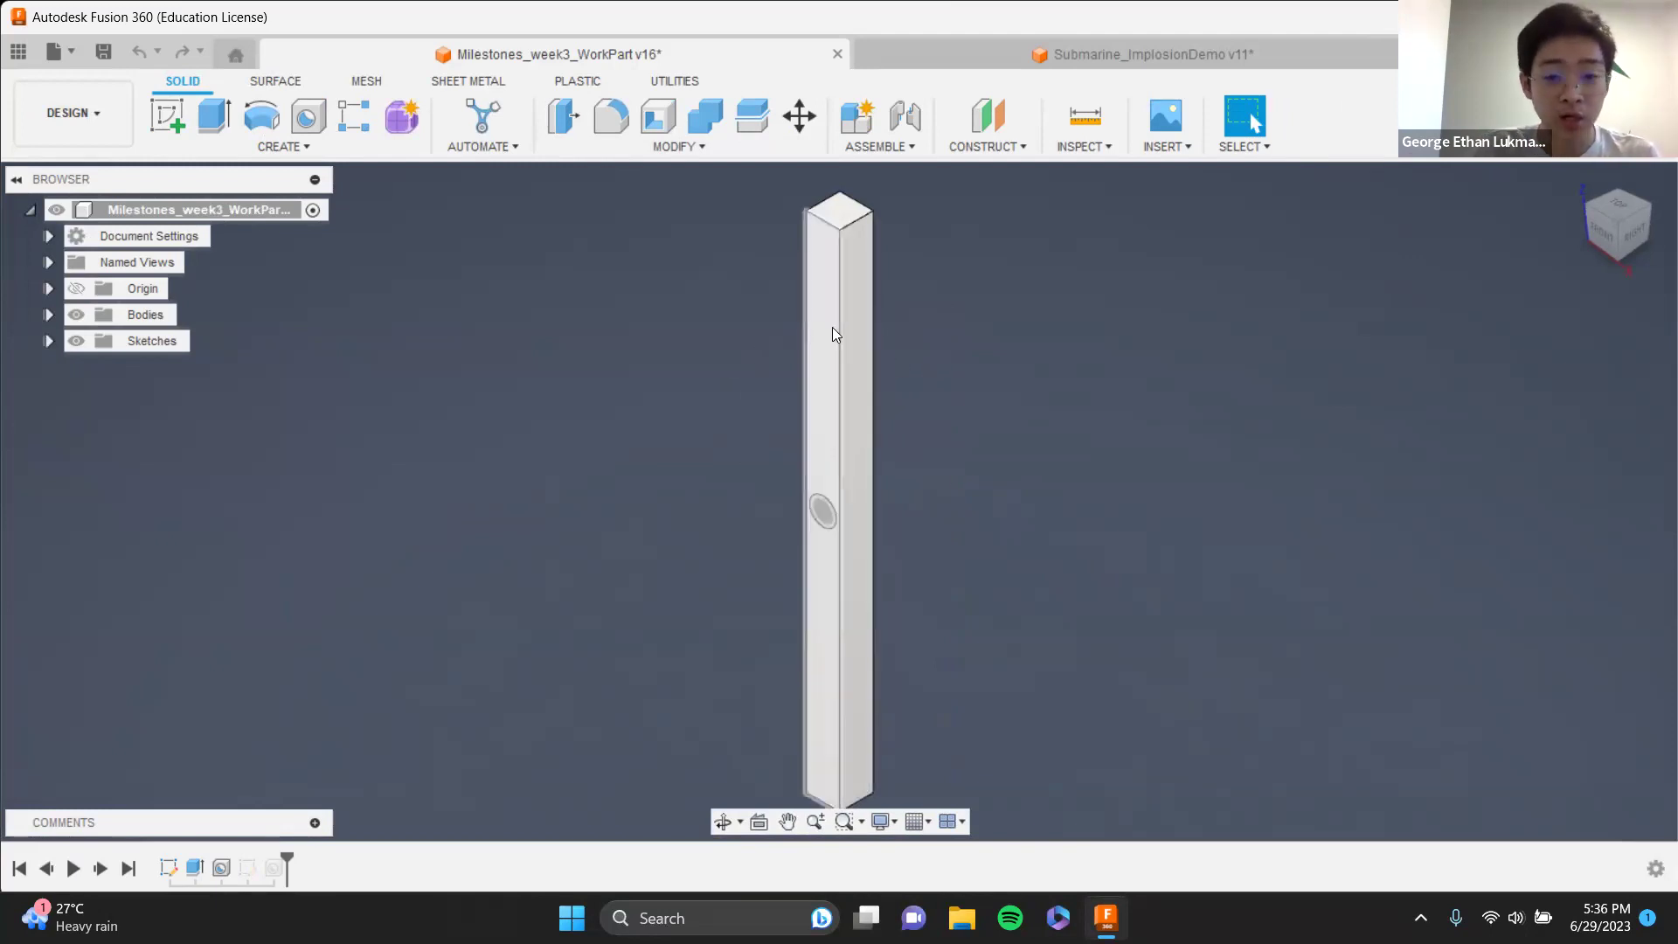
- Advance the buckling setup slide in the presentation, then return to Fusion 360 and open the Simulation workspace with the 5Modes study collapsed
key(alt+Tab)
key(Right)
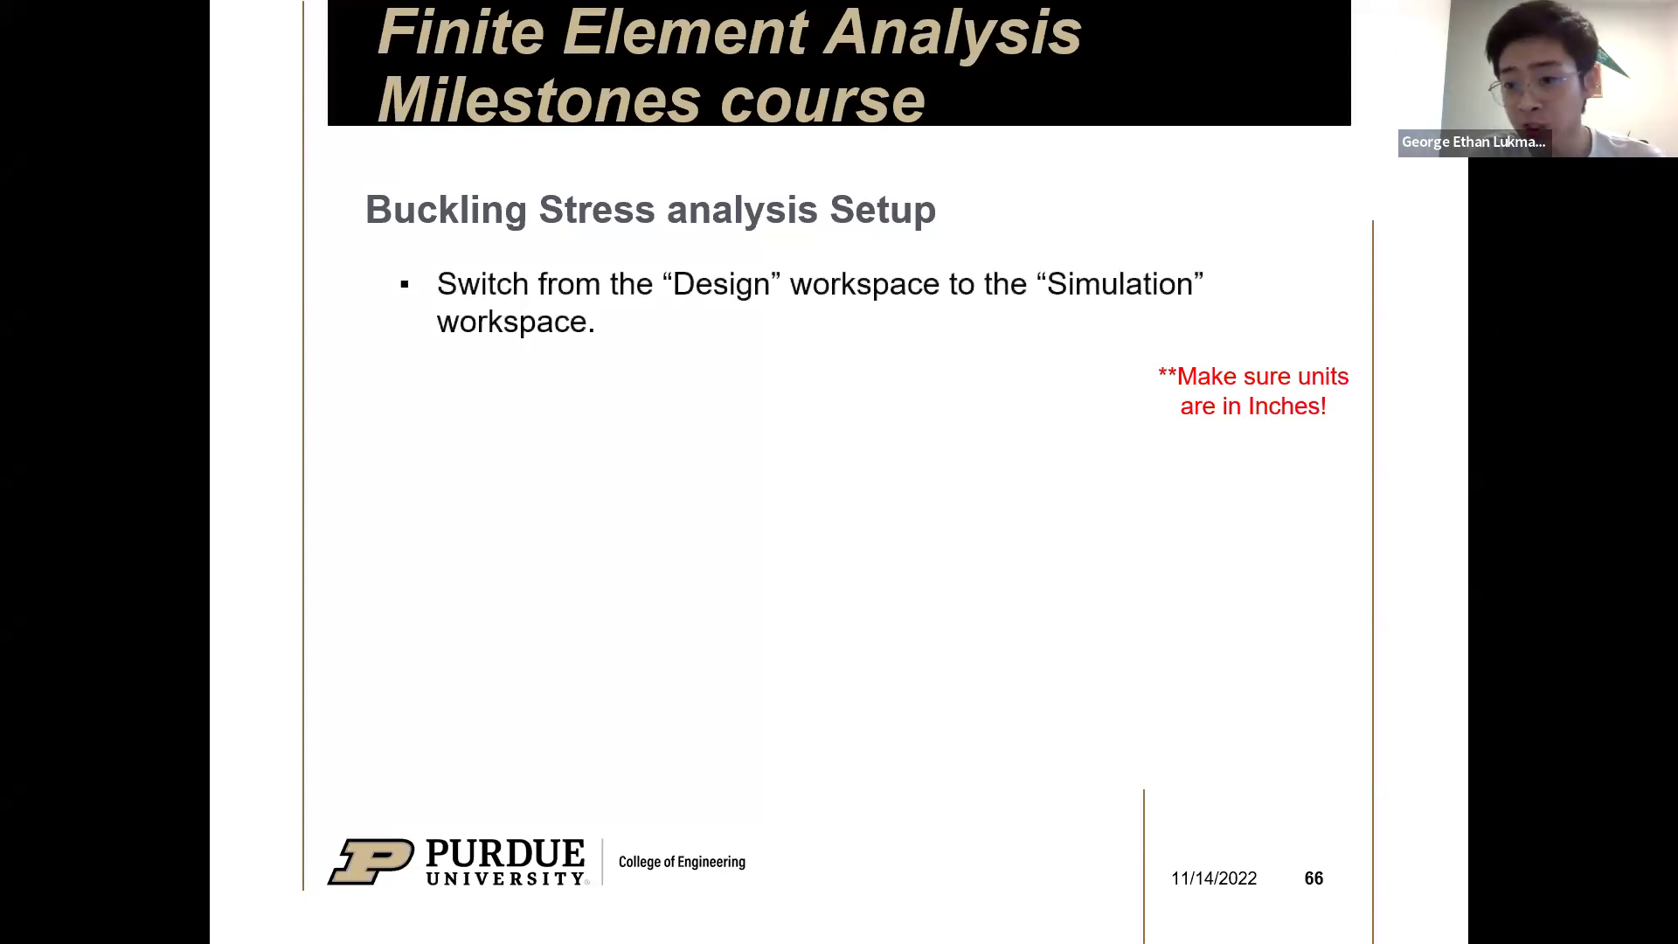
key(alt+Tab)
click(97, 118)
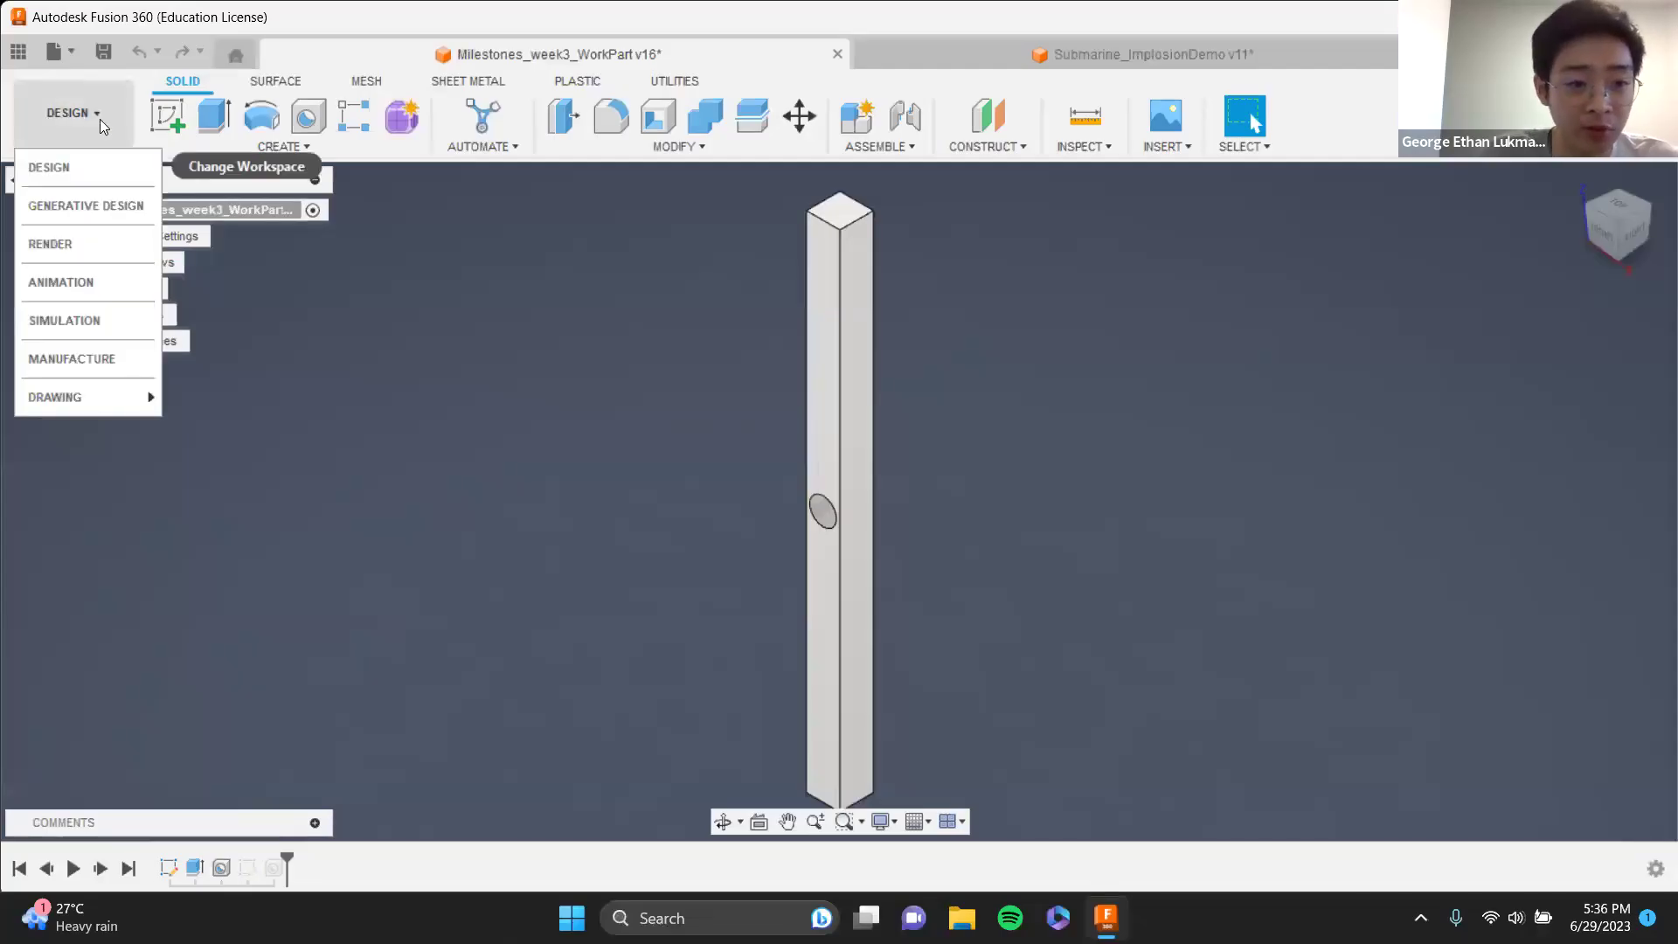
click(96, 319)
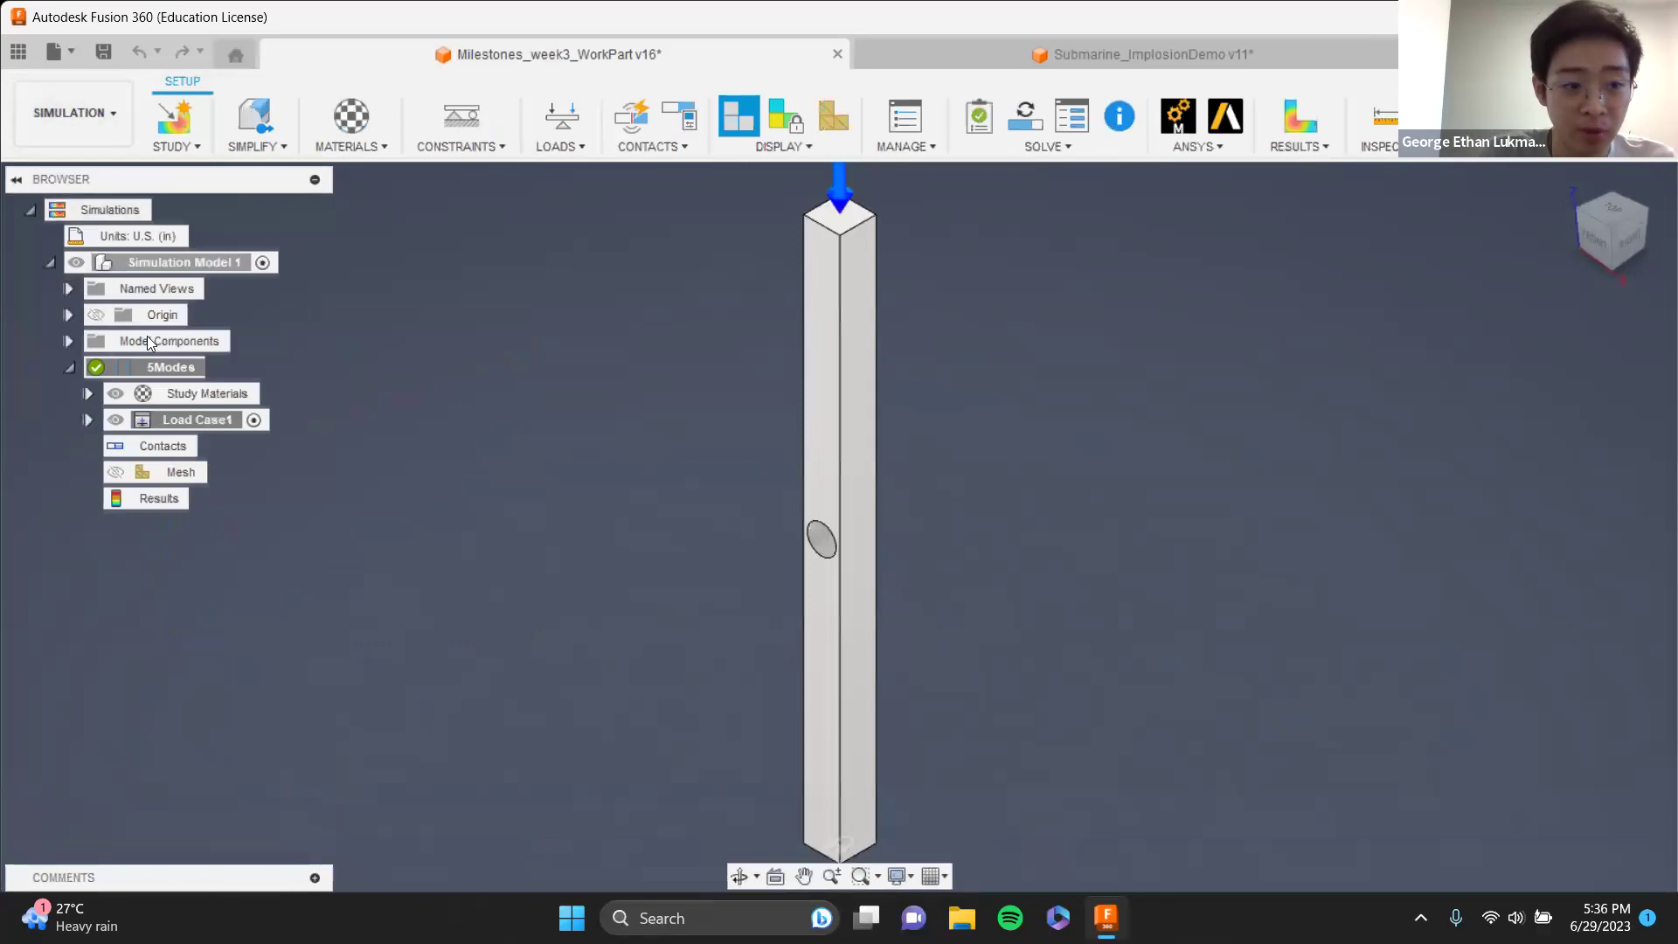
click(68, 368)
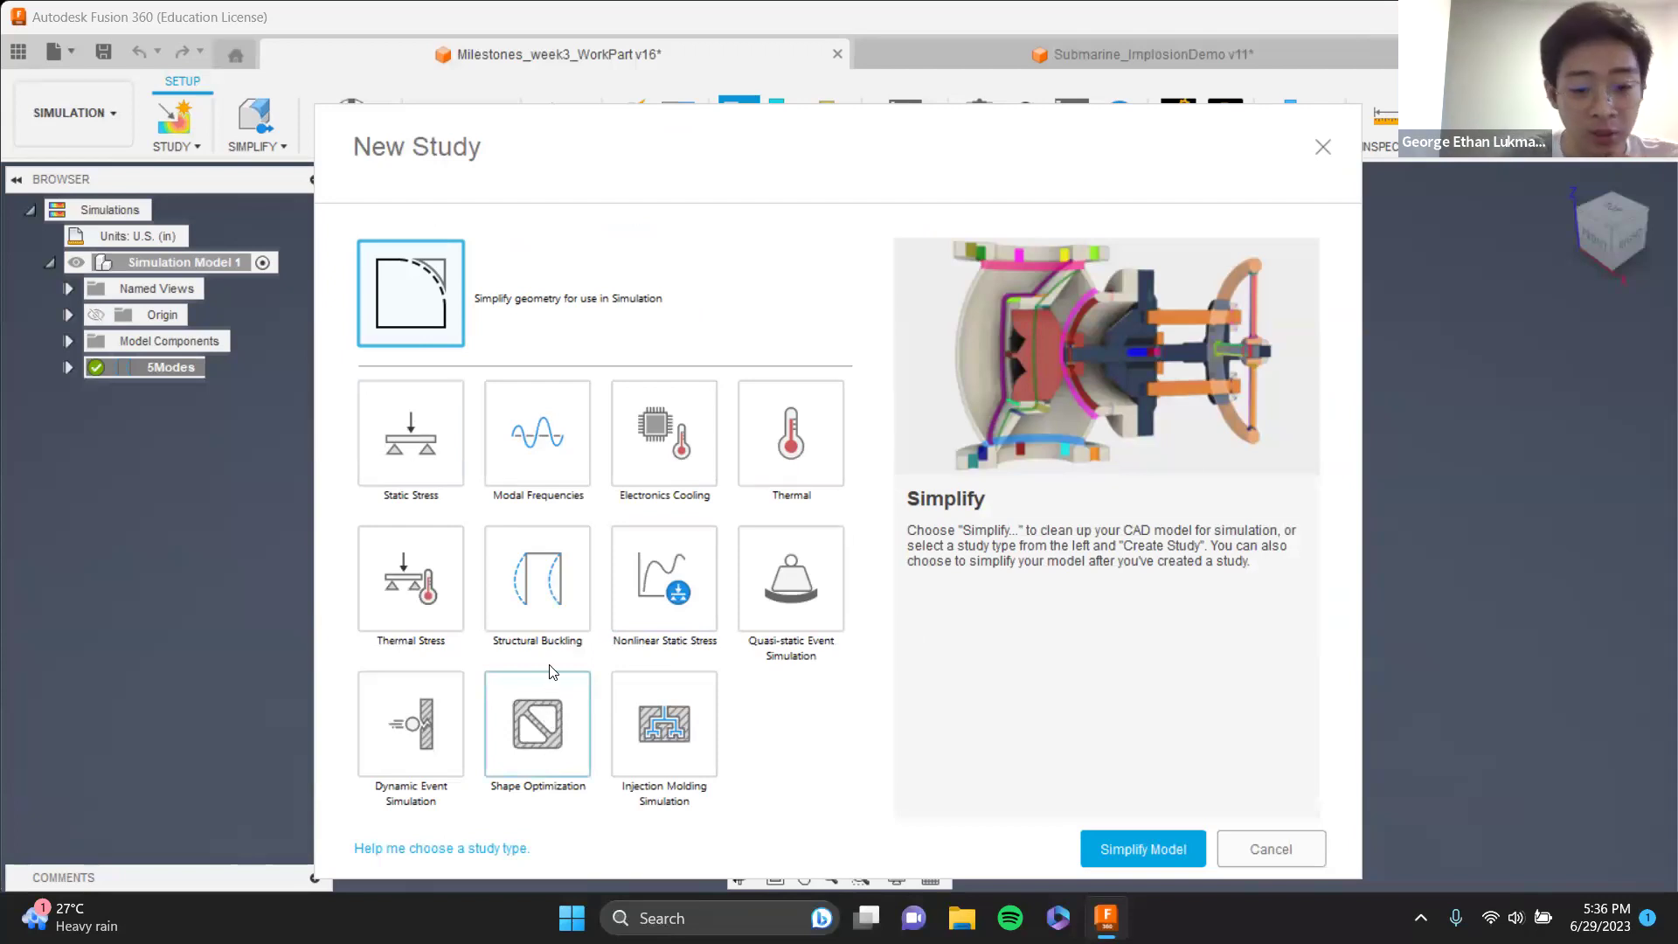
- Create a new Structural Buckling study for the bar, checking the setup slide in the presentation before creating it
click(535, 611)
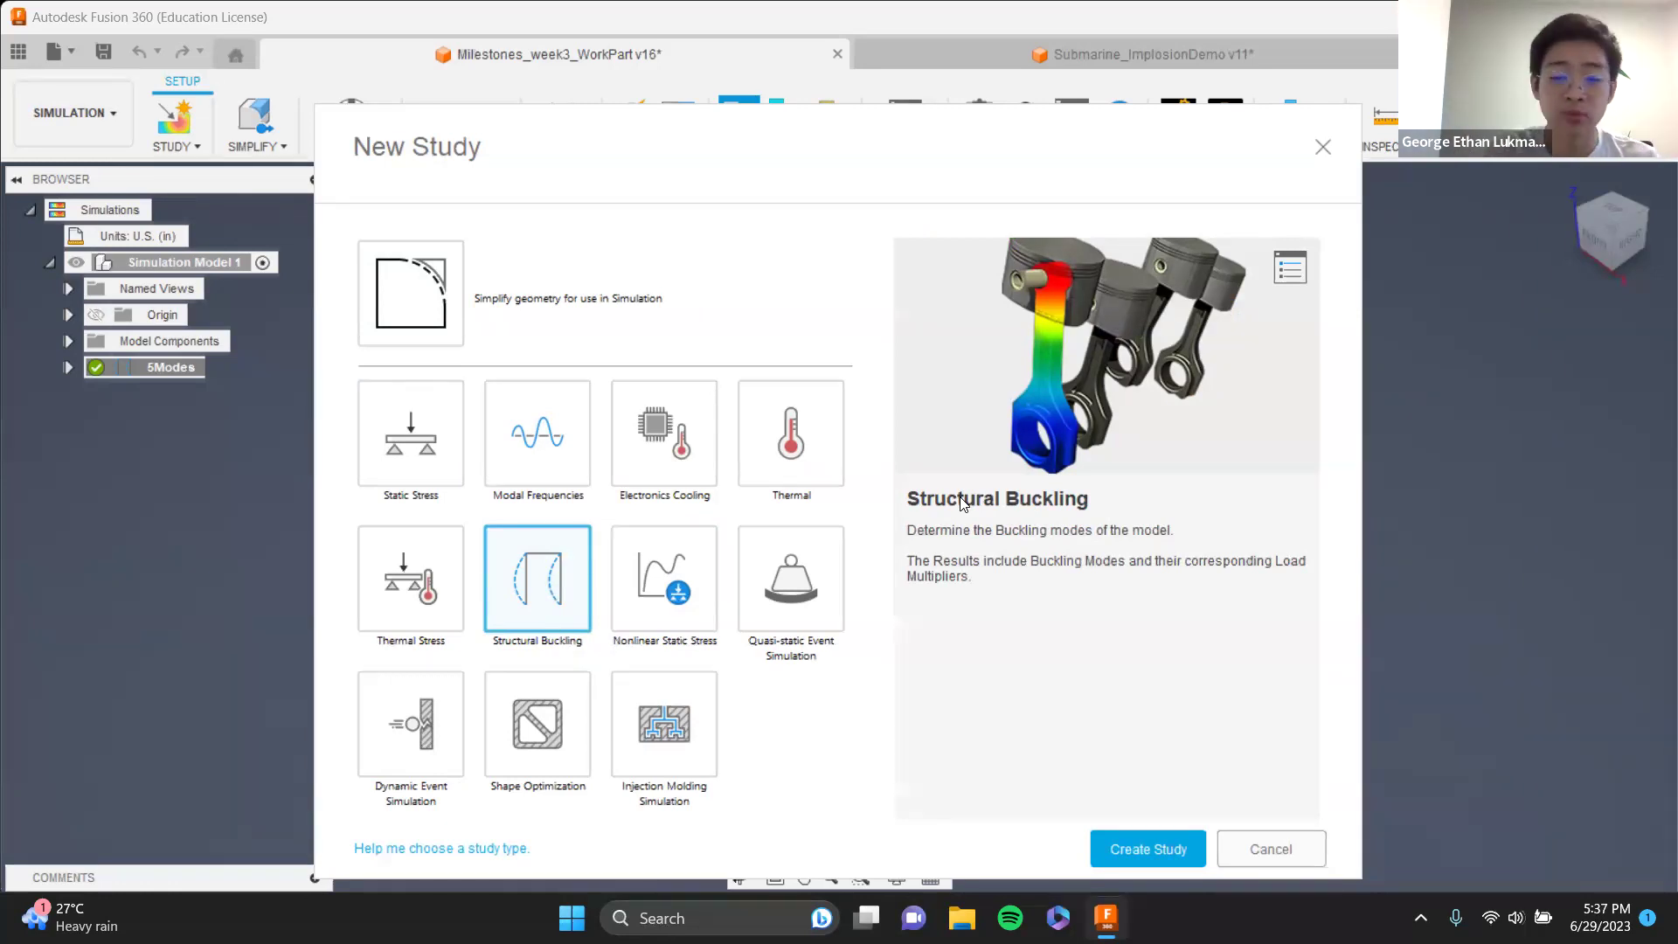
key(alt+Tab)
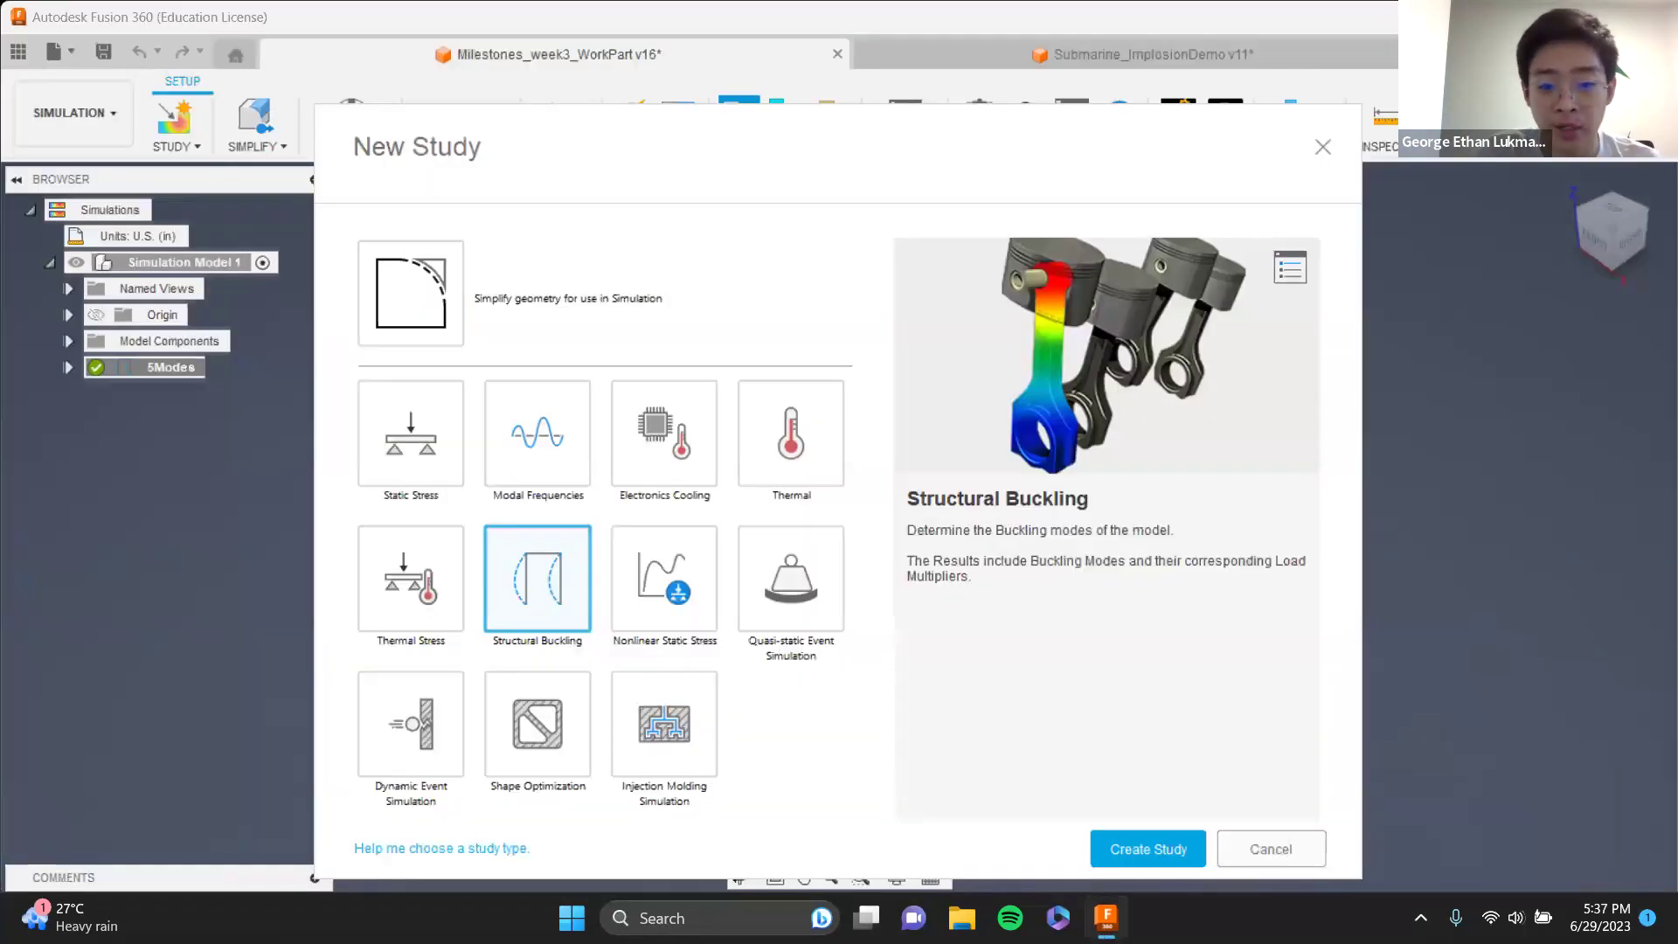
key(alt+Tab)
key(Left)
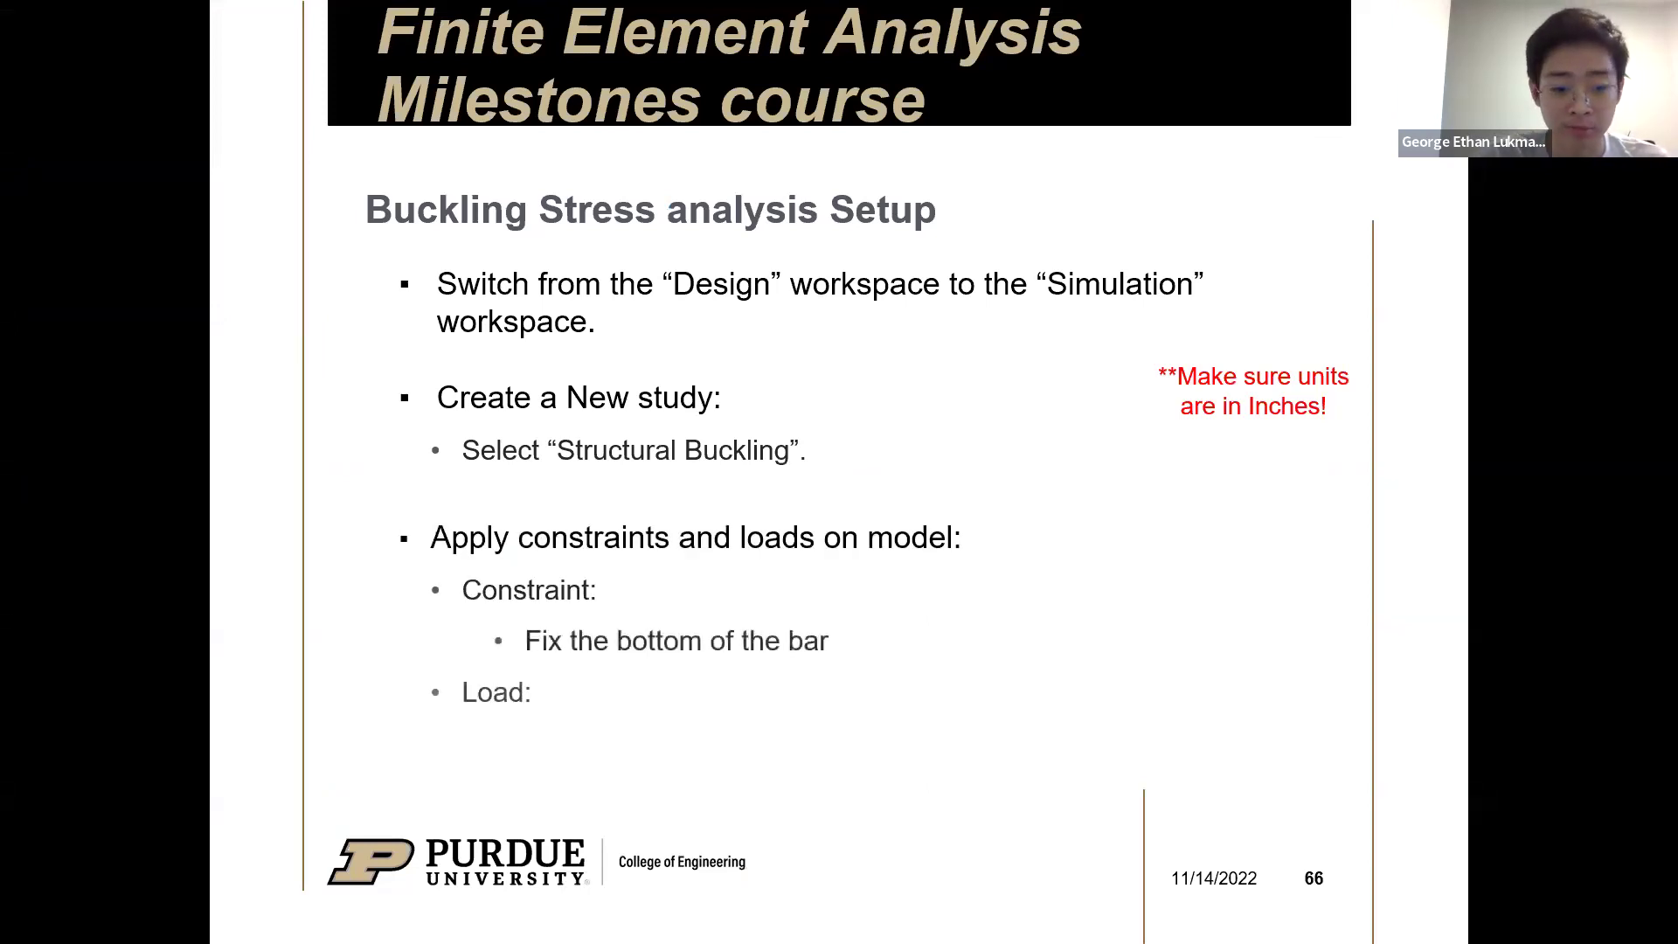
key(alt+Tab)
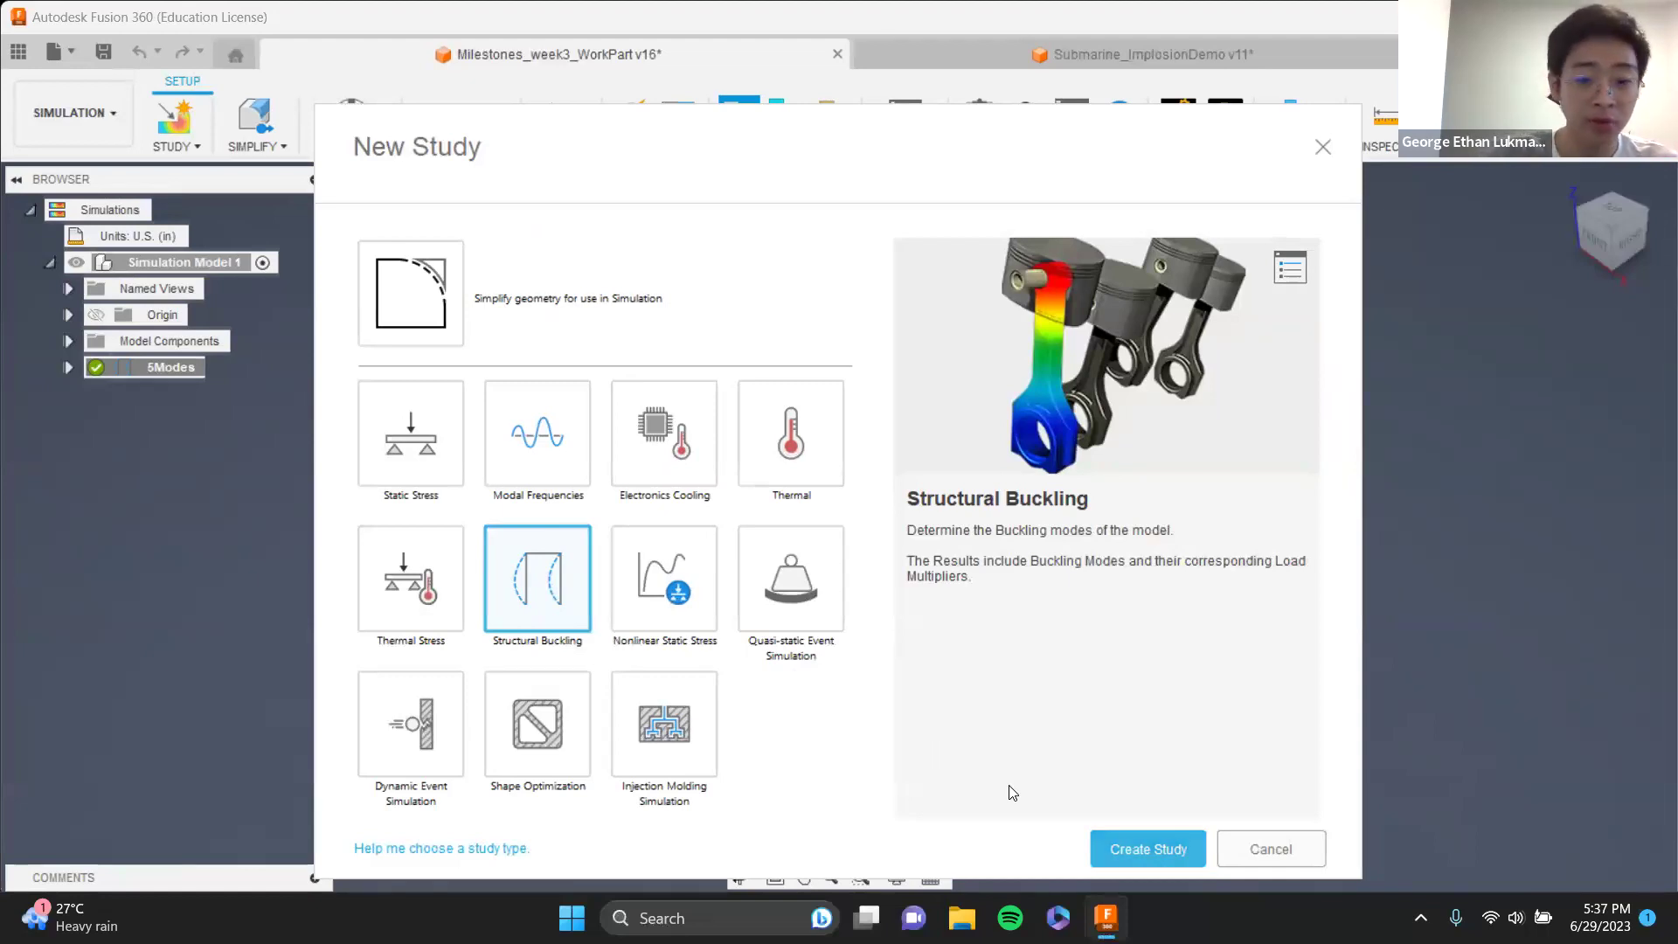
key(Return)
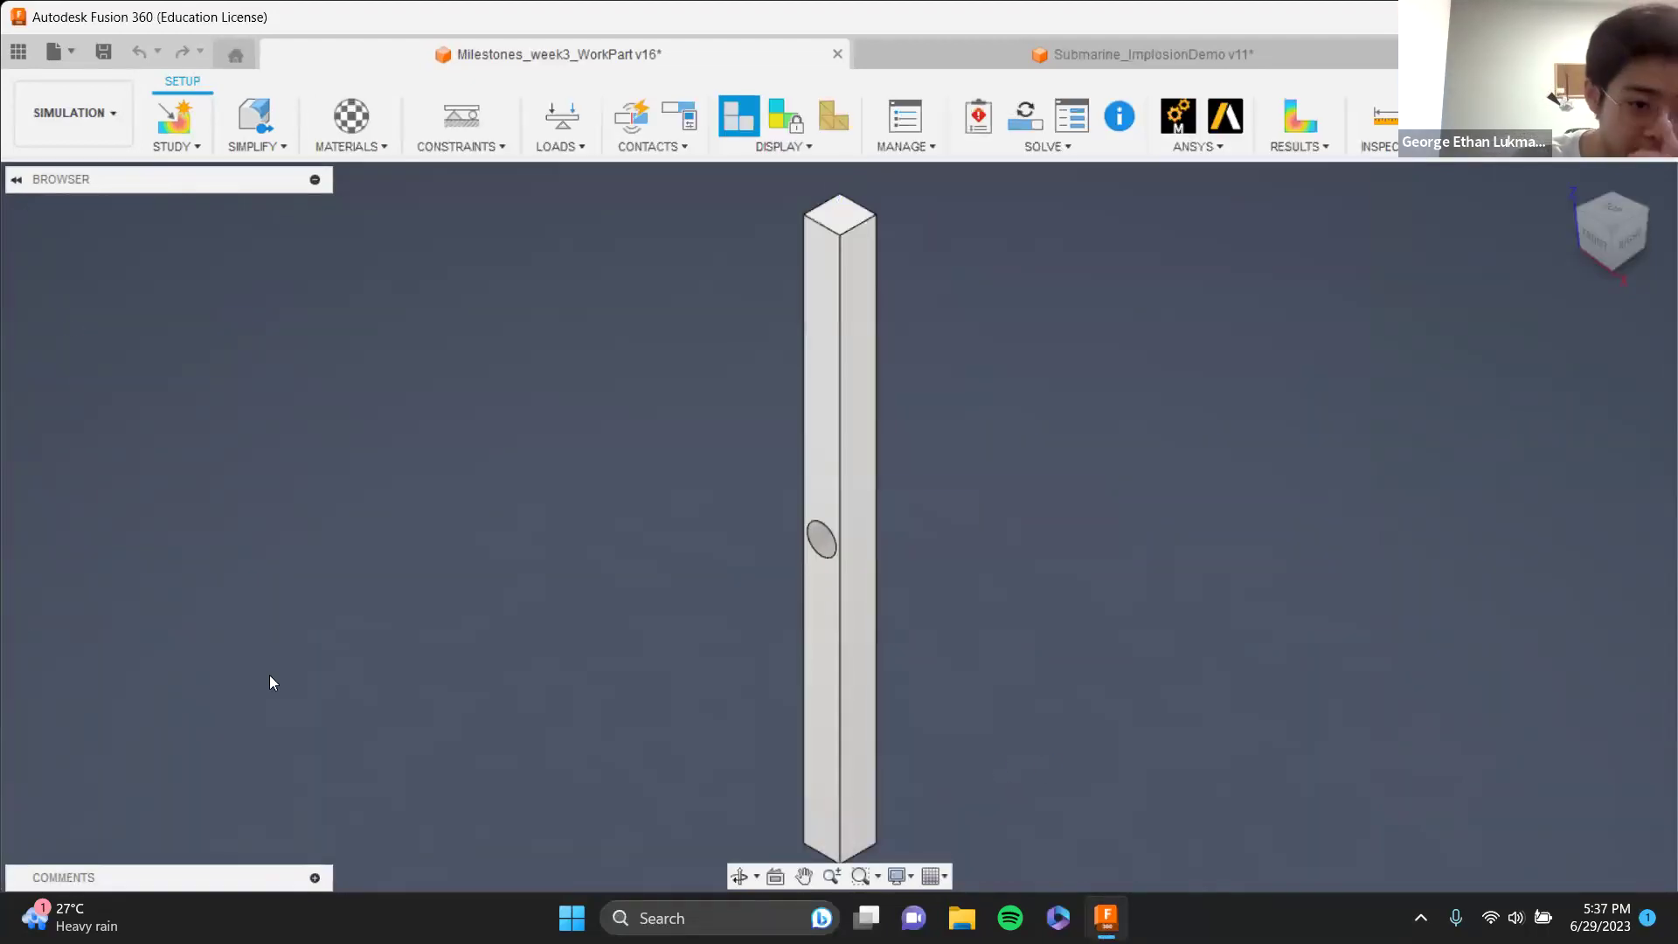
- Rename the new structural buckling study as Lecture Study
right_click(187, 392)
double_click(187, 391)
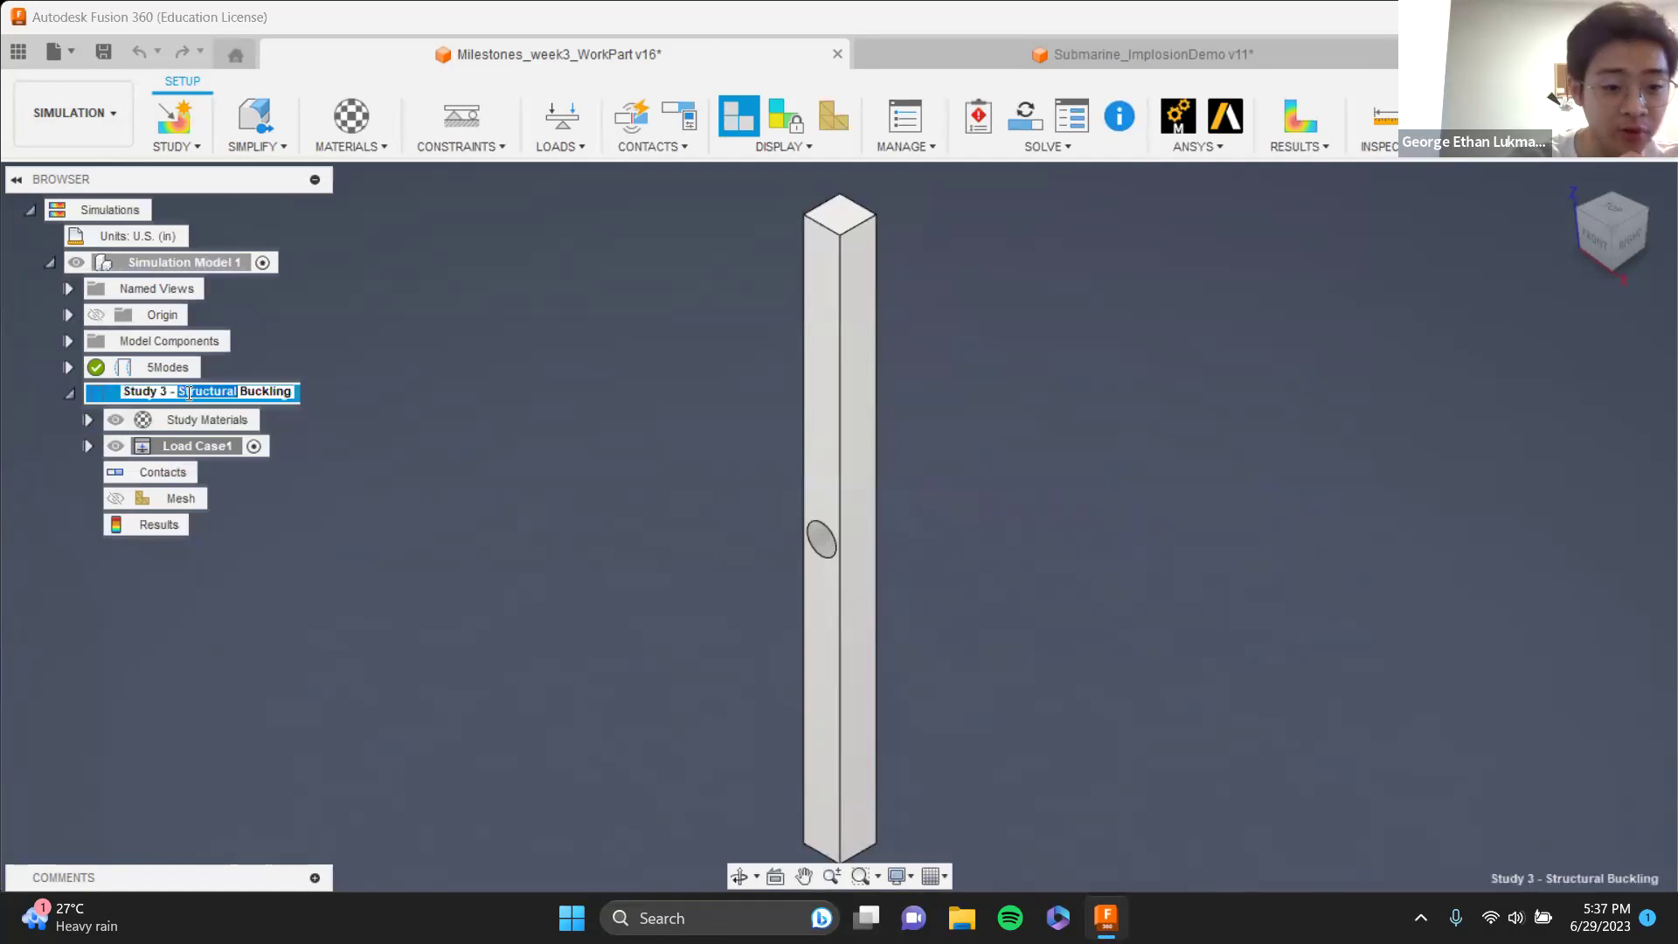
key(ctrl+a)
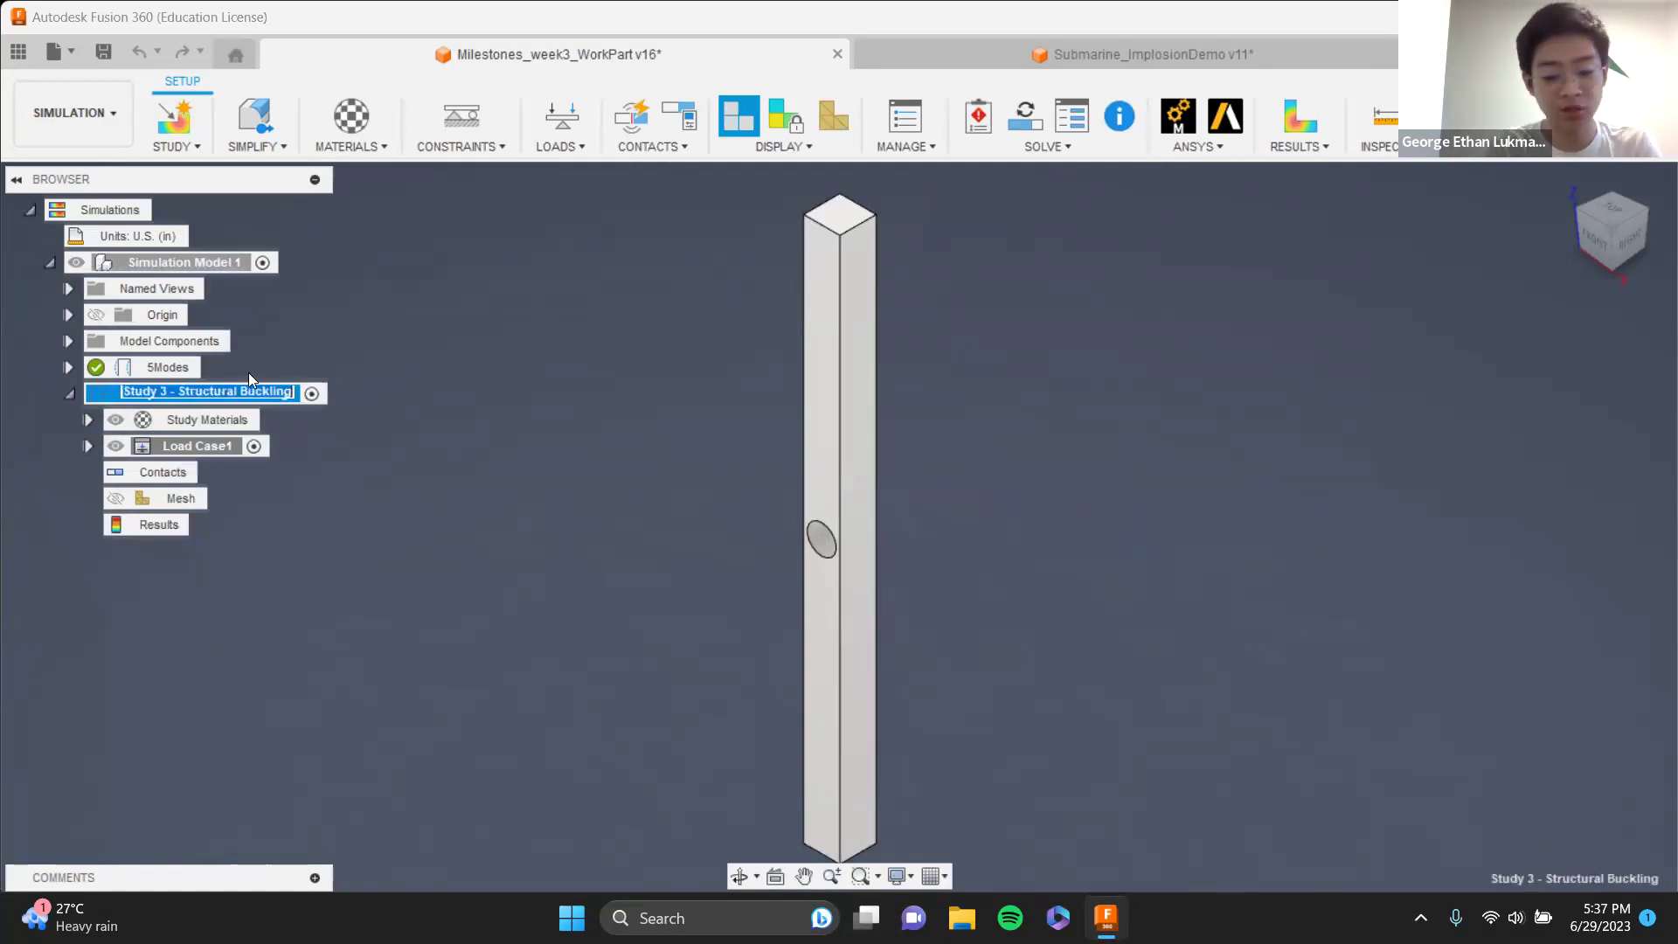
text(Lecture DS)
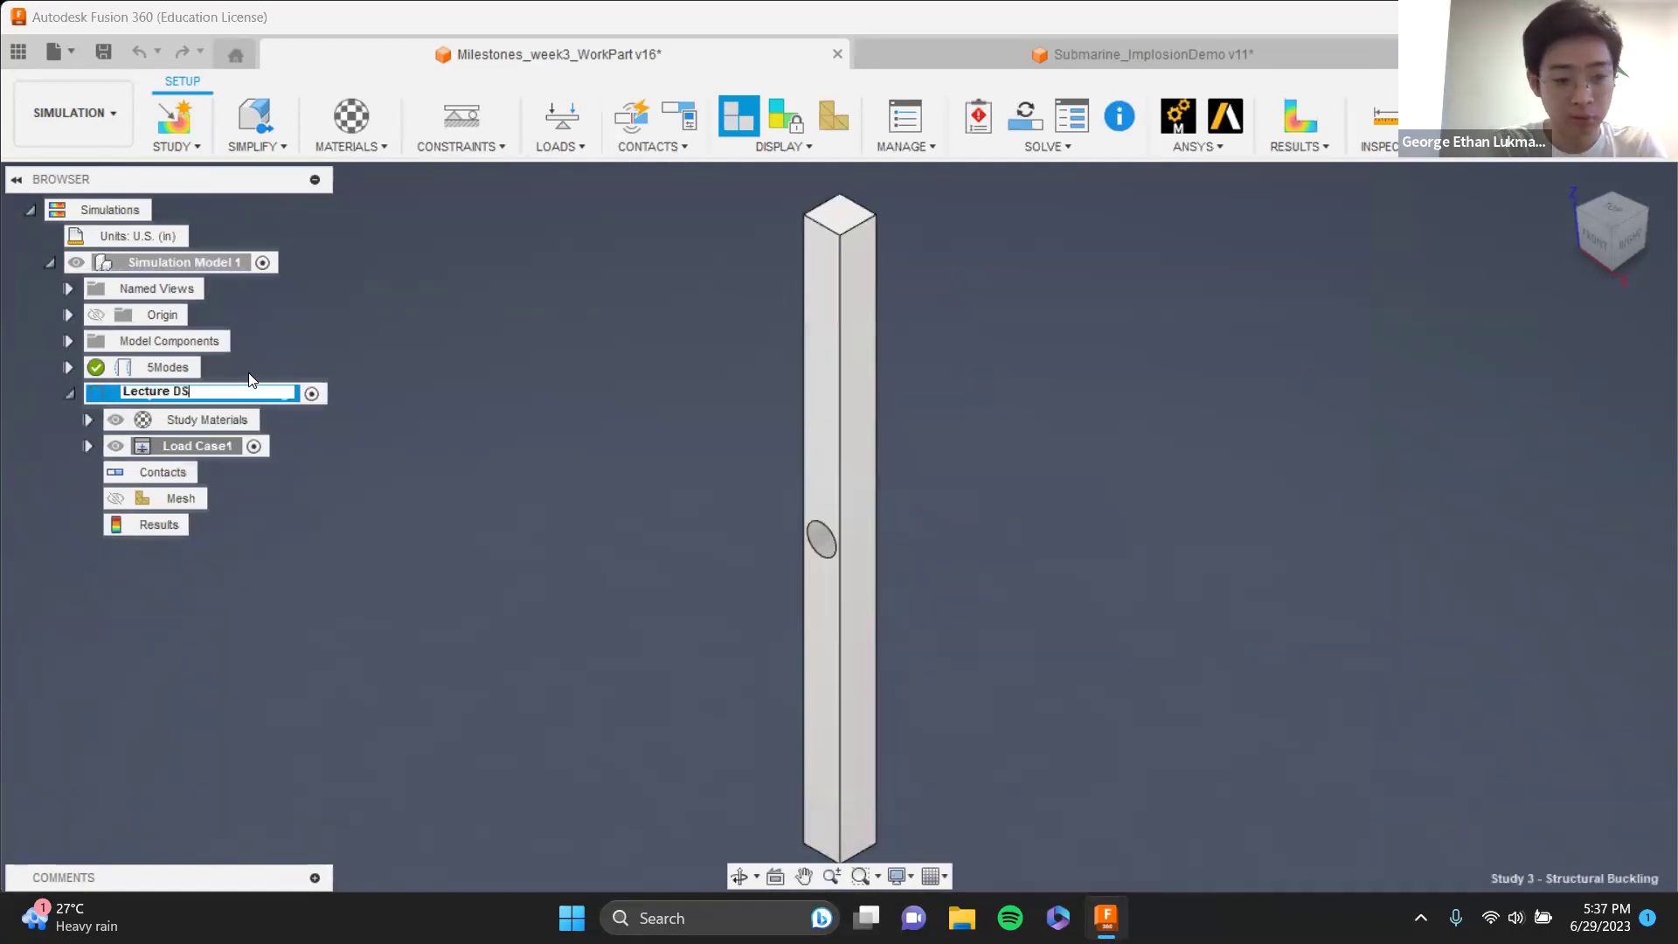
key(BackSpace)
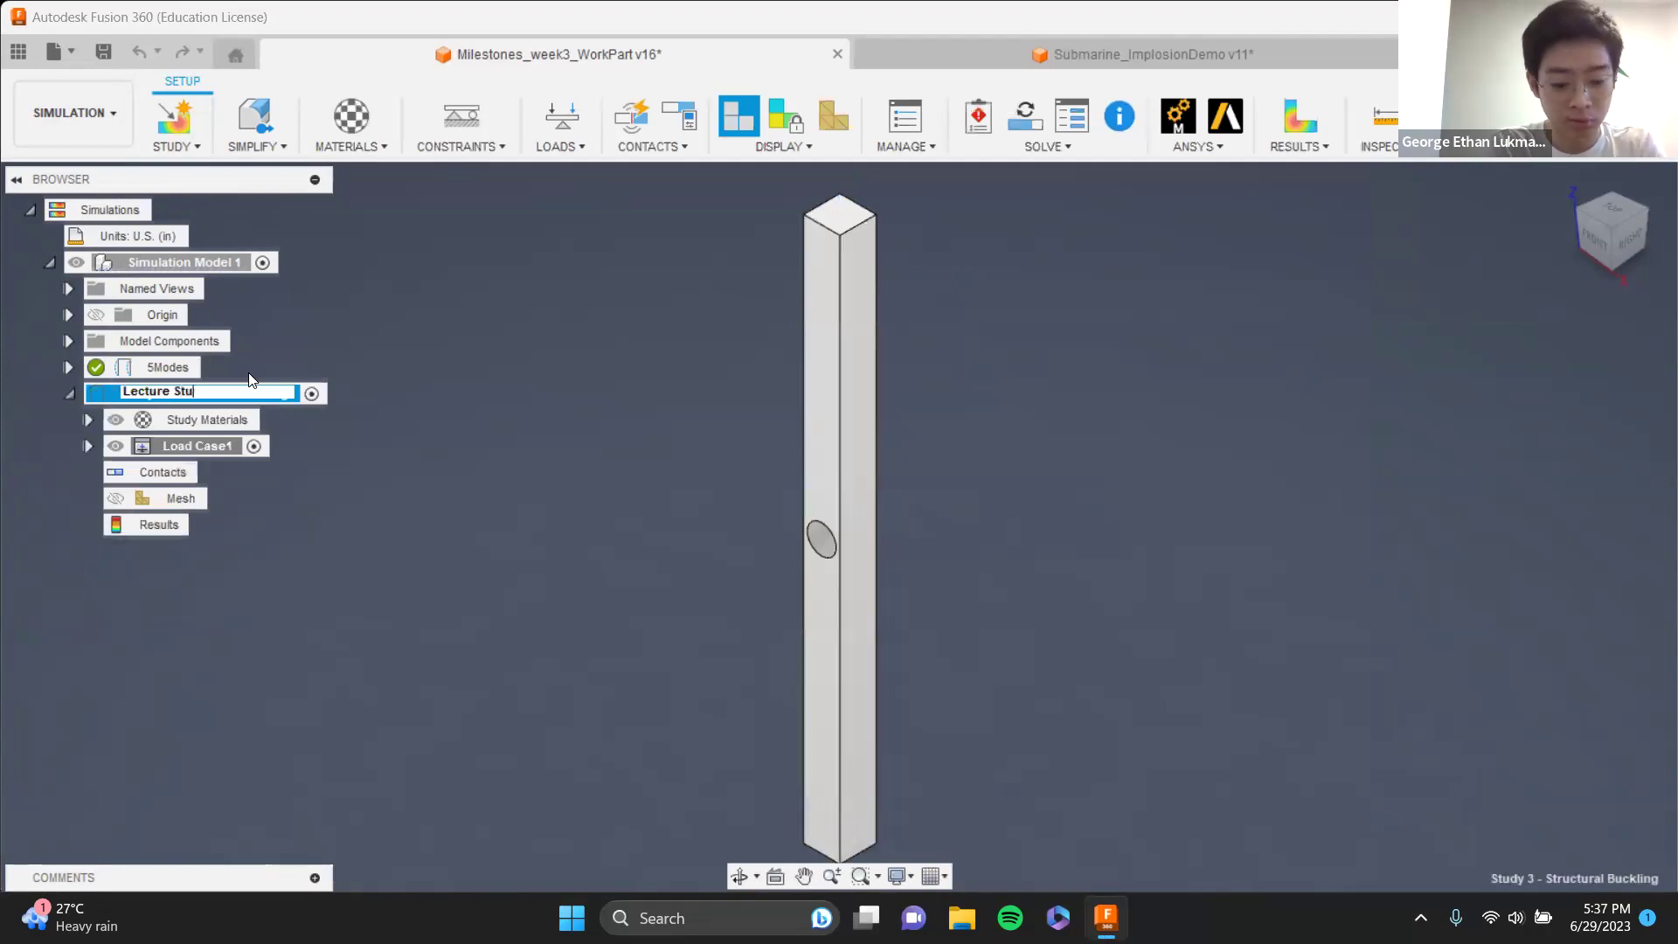
key(Return)
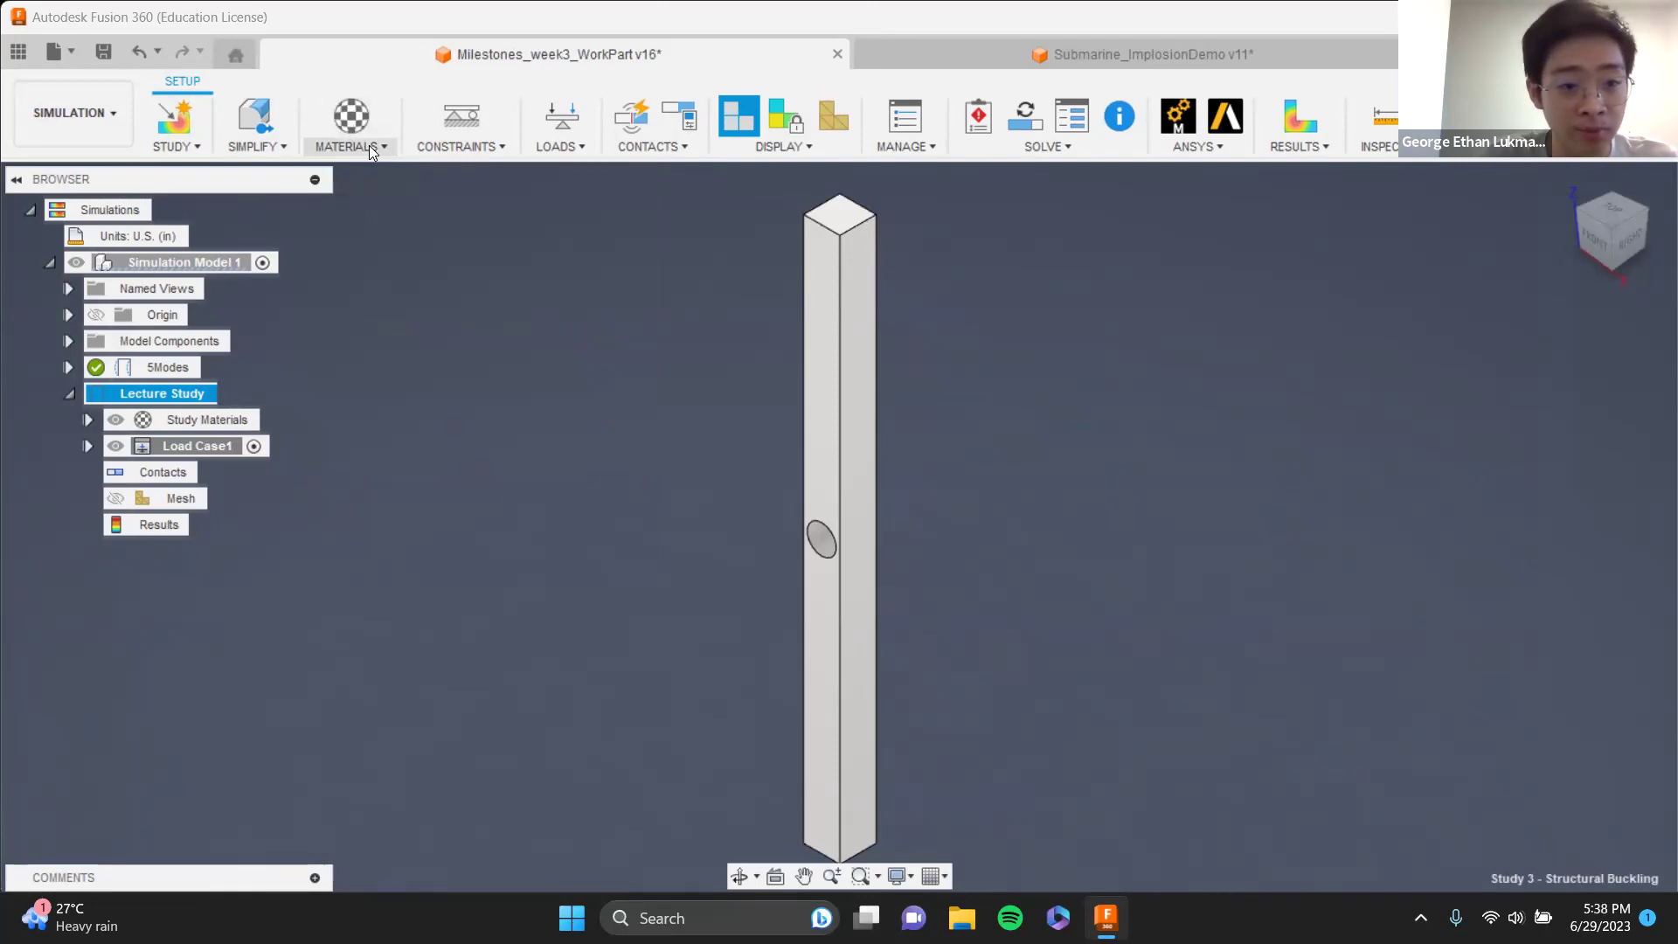
- Check the setup slide in the presentation, then set the bar's study material to ABS Plastic in Fusion 360
key(alt+Tab)
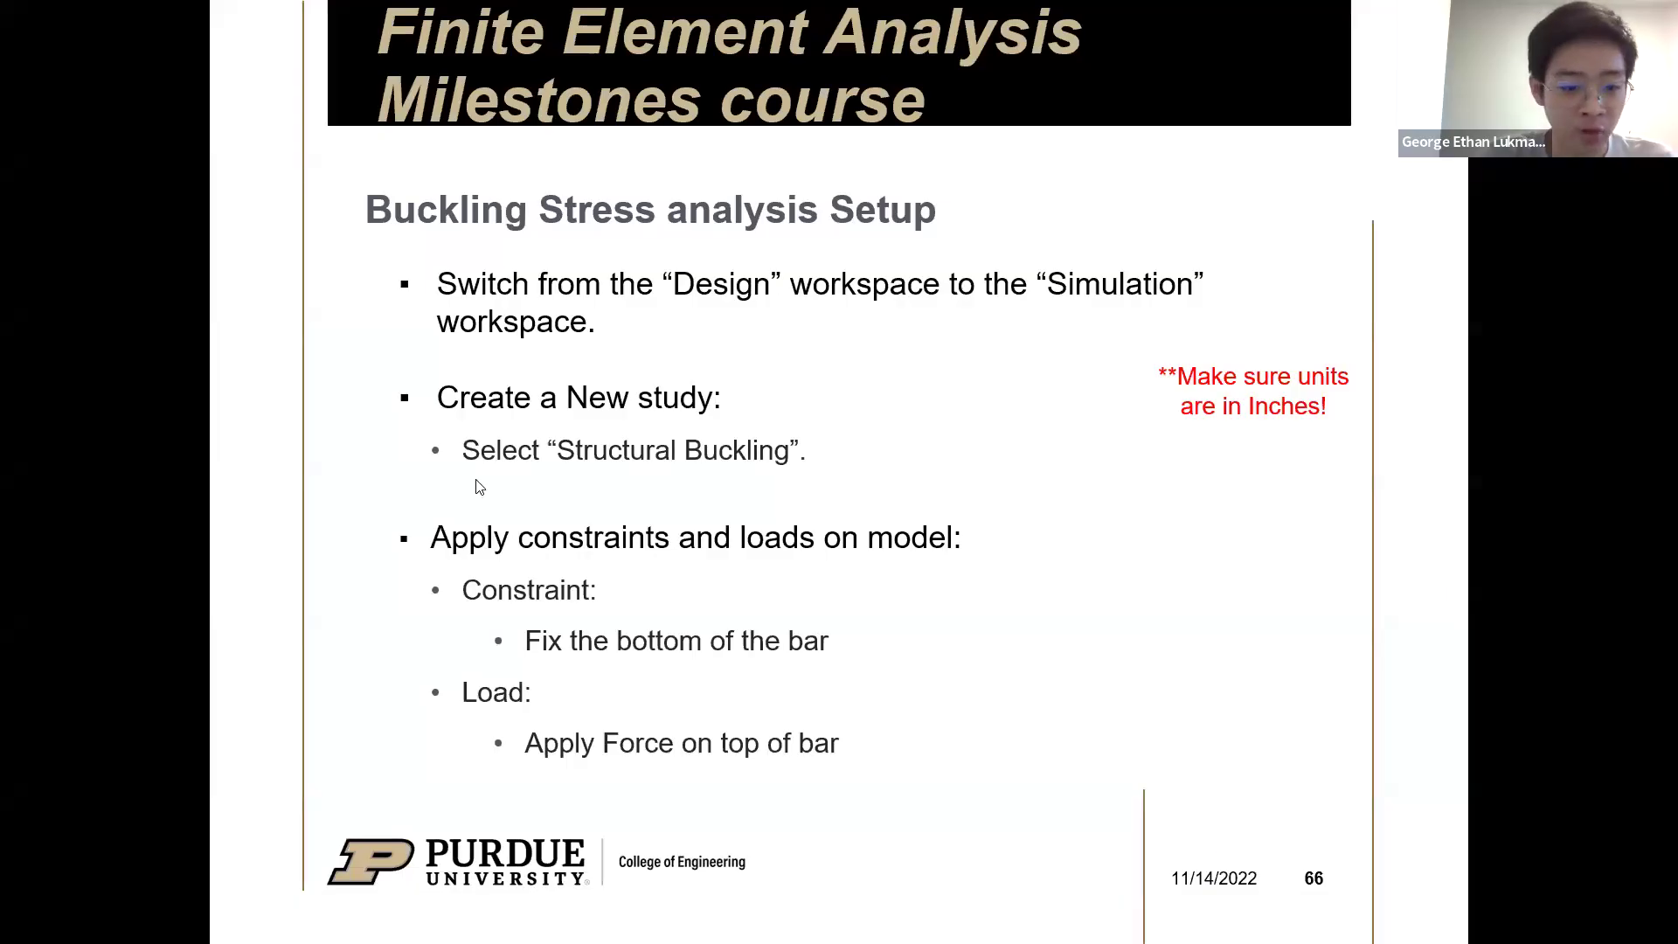
key(alt+Tab)
click(362, 145)
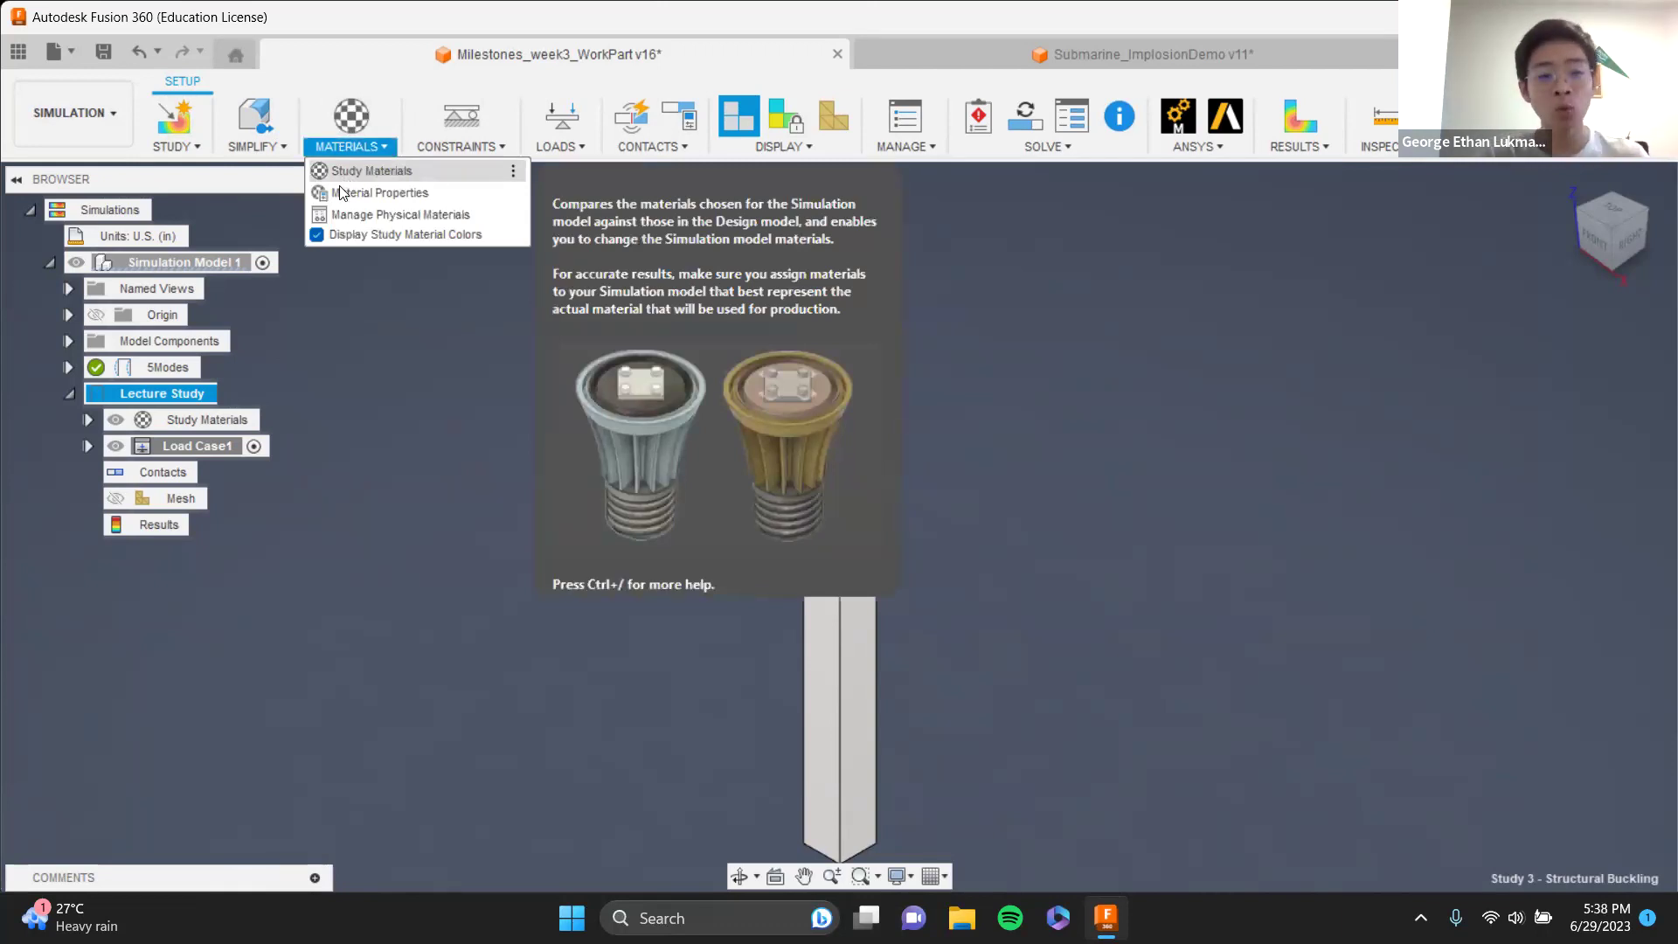
click(358, 170)
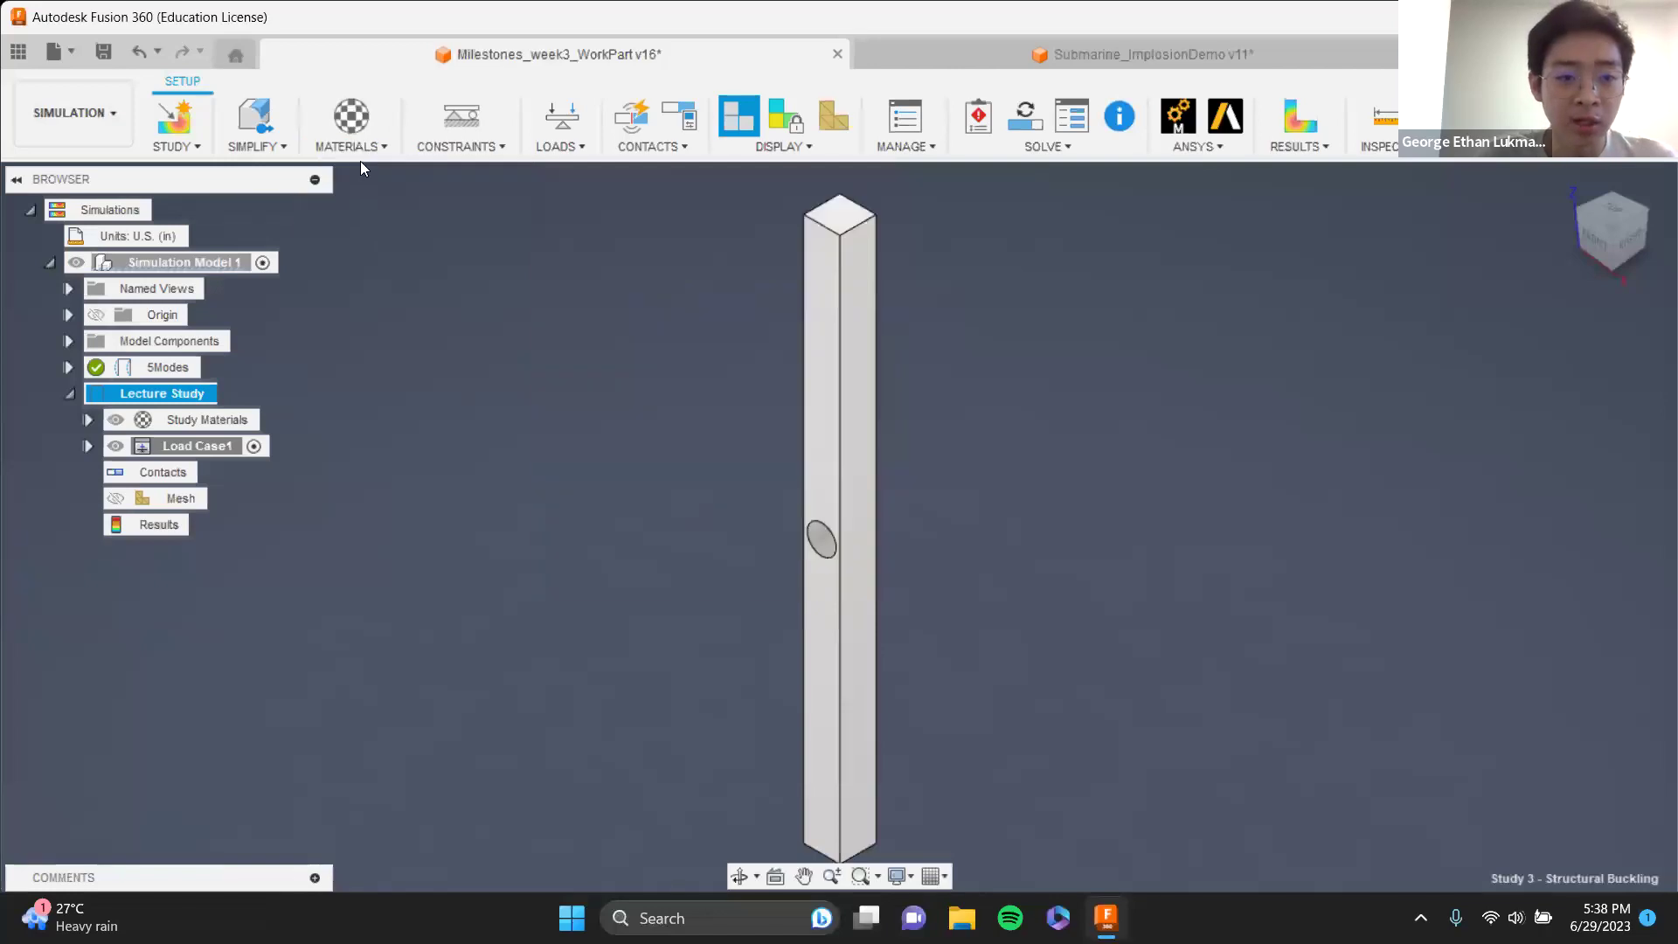
drag(856, 306, 428, 209)
click(635, 307)
click(635, 307)
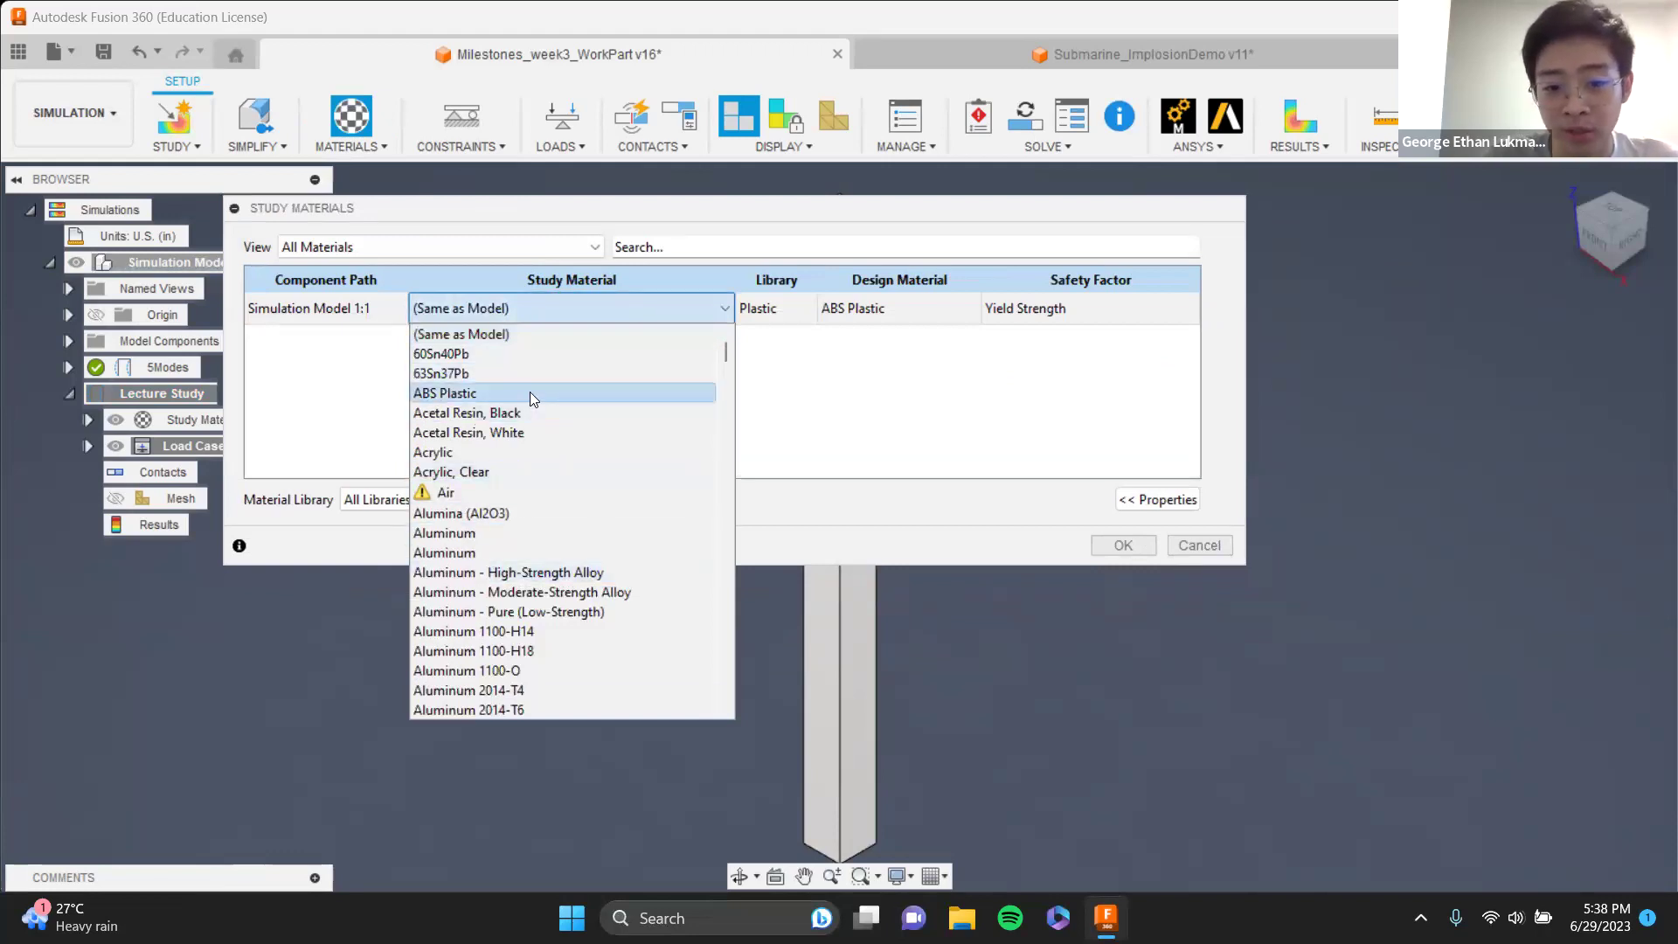
click(530, 392)
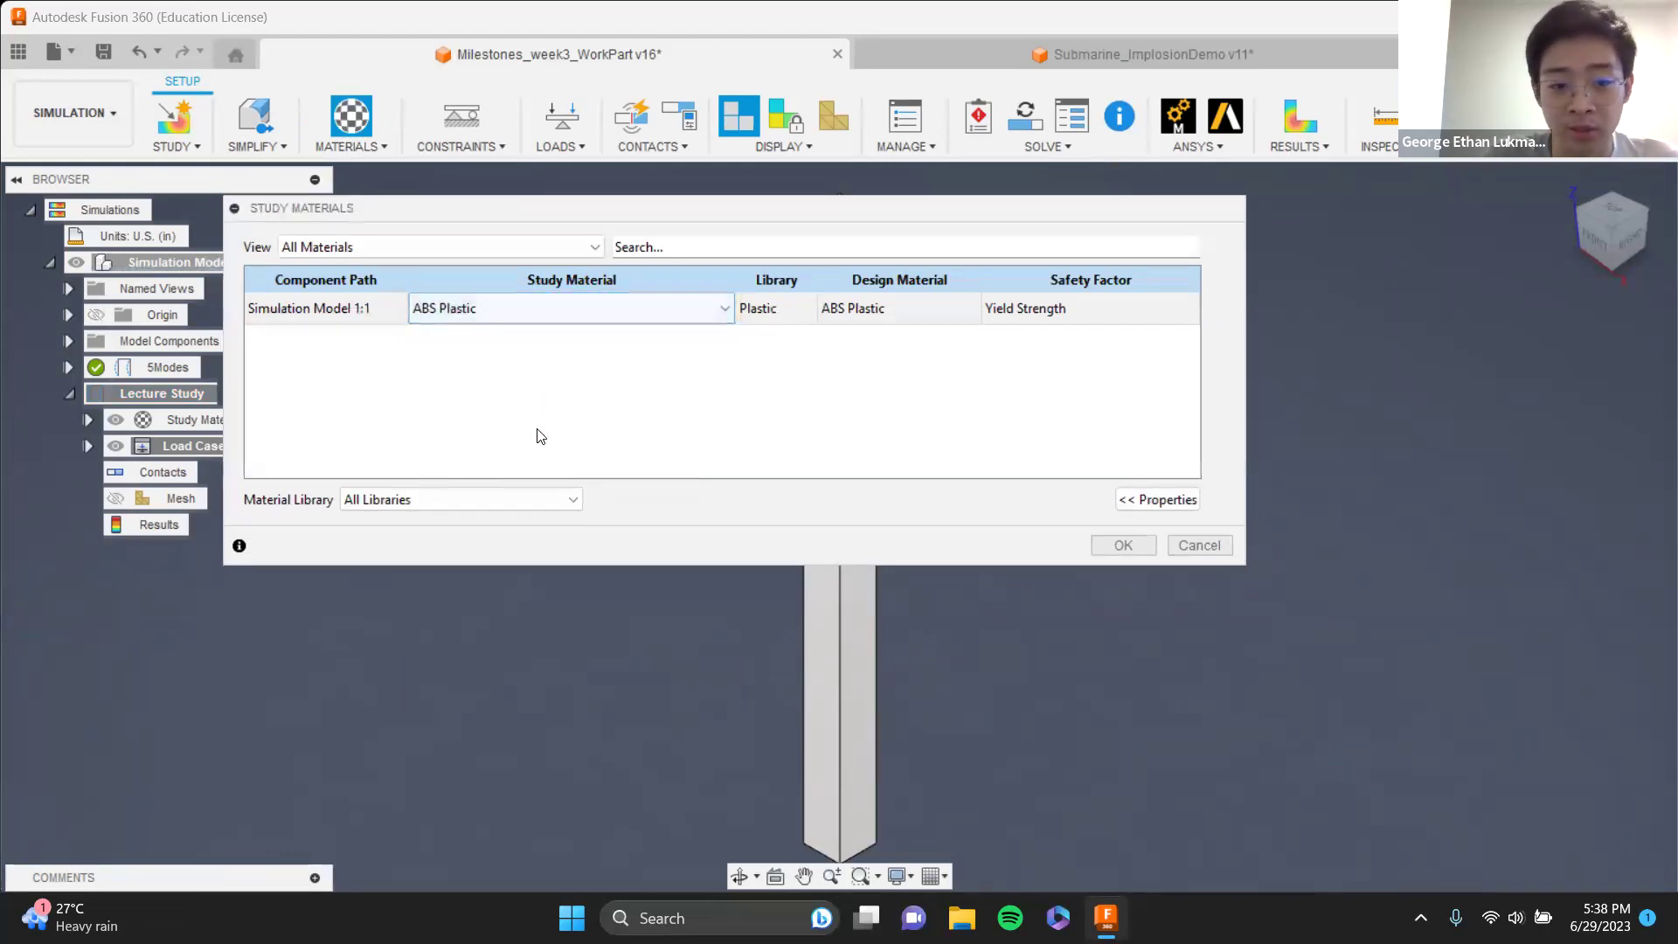
click(1114, 548)
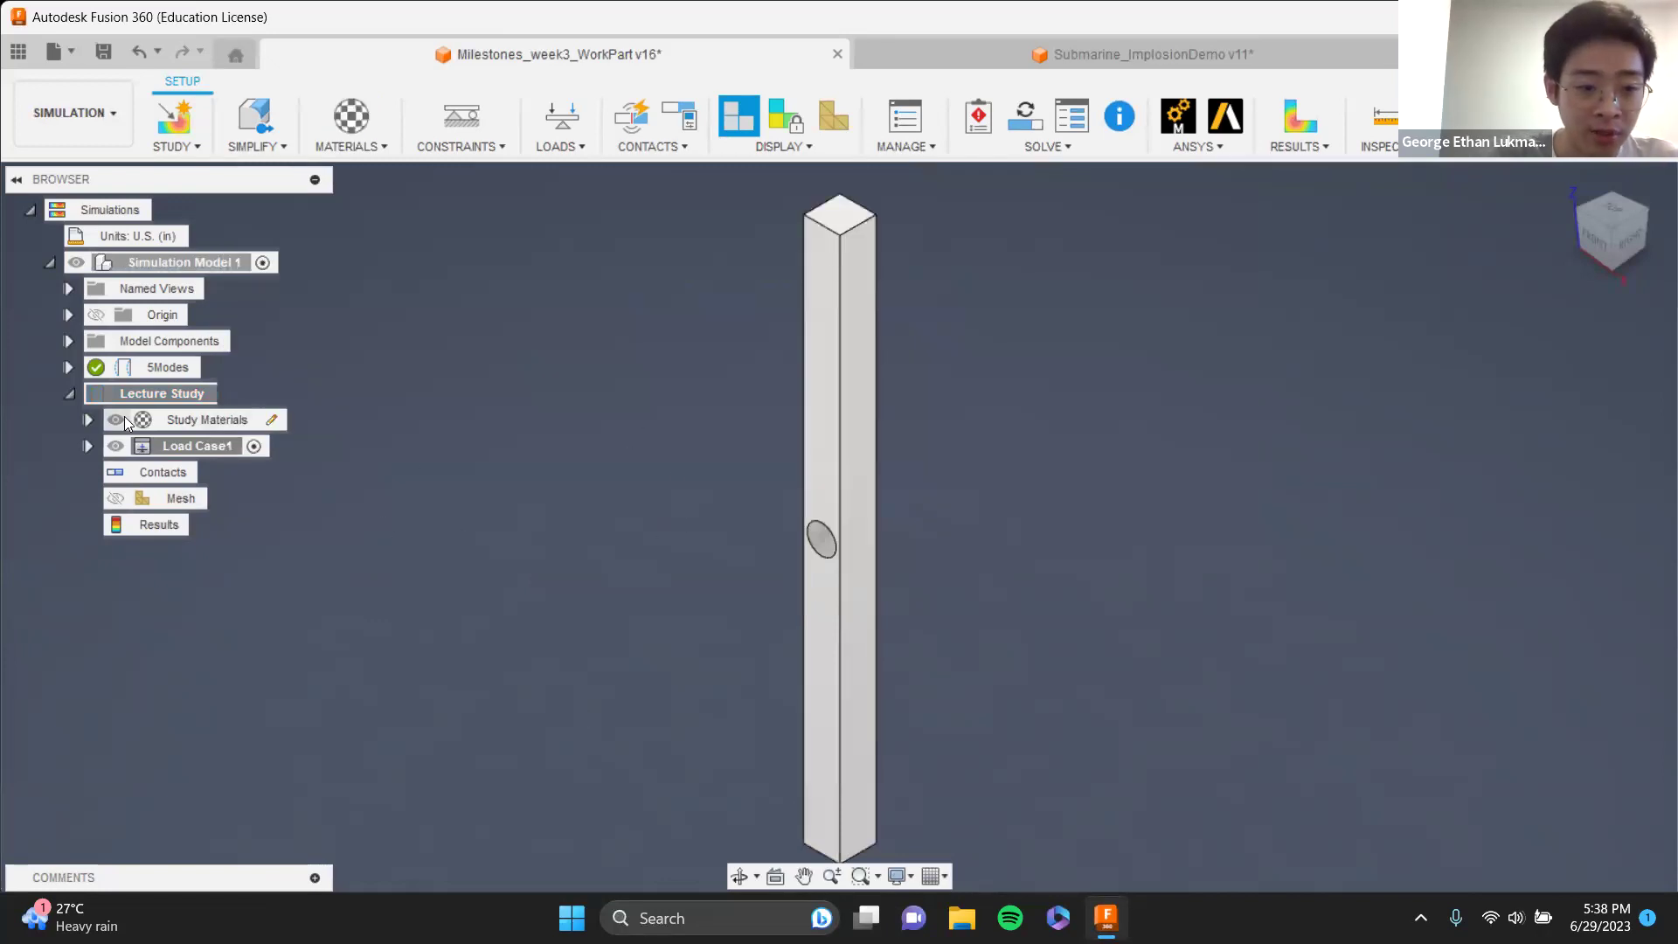
- Review the material assigned to Lecture Study in the browser tree and in the Study Materials settings
click(89, 420)
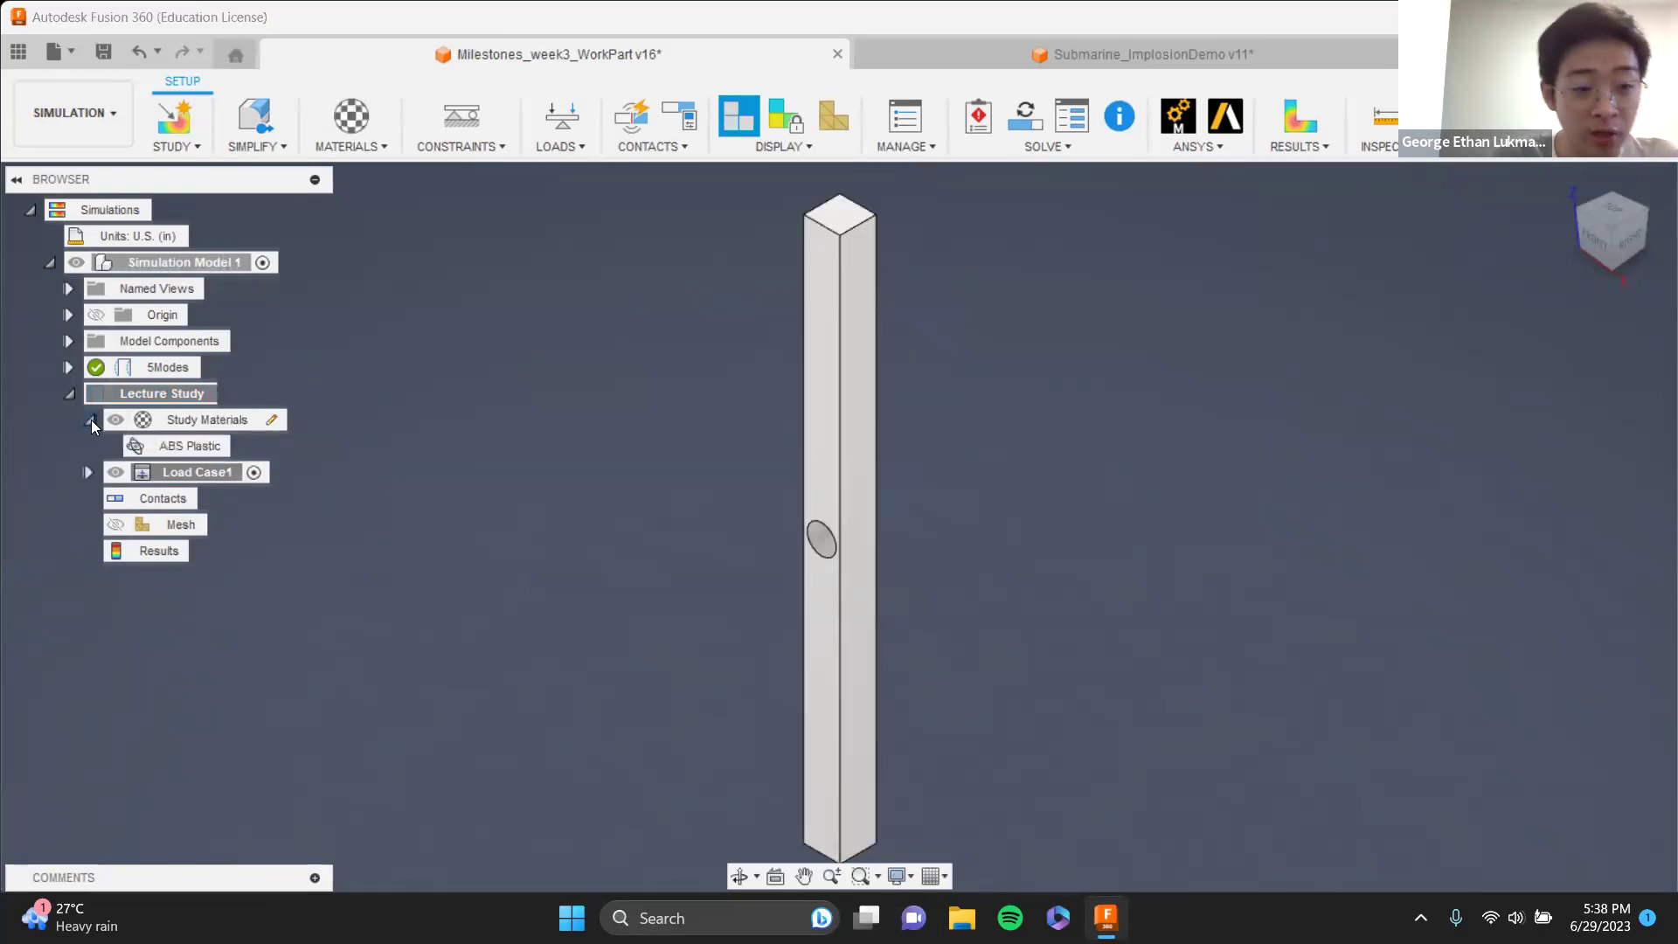
click(88, 421)
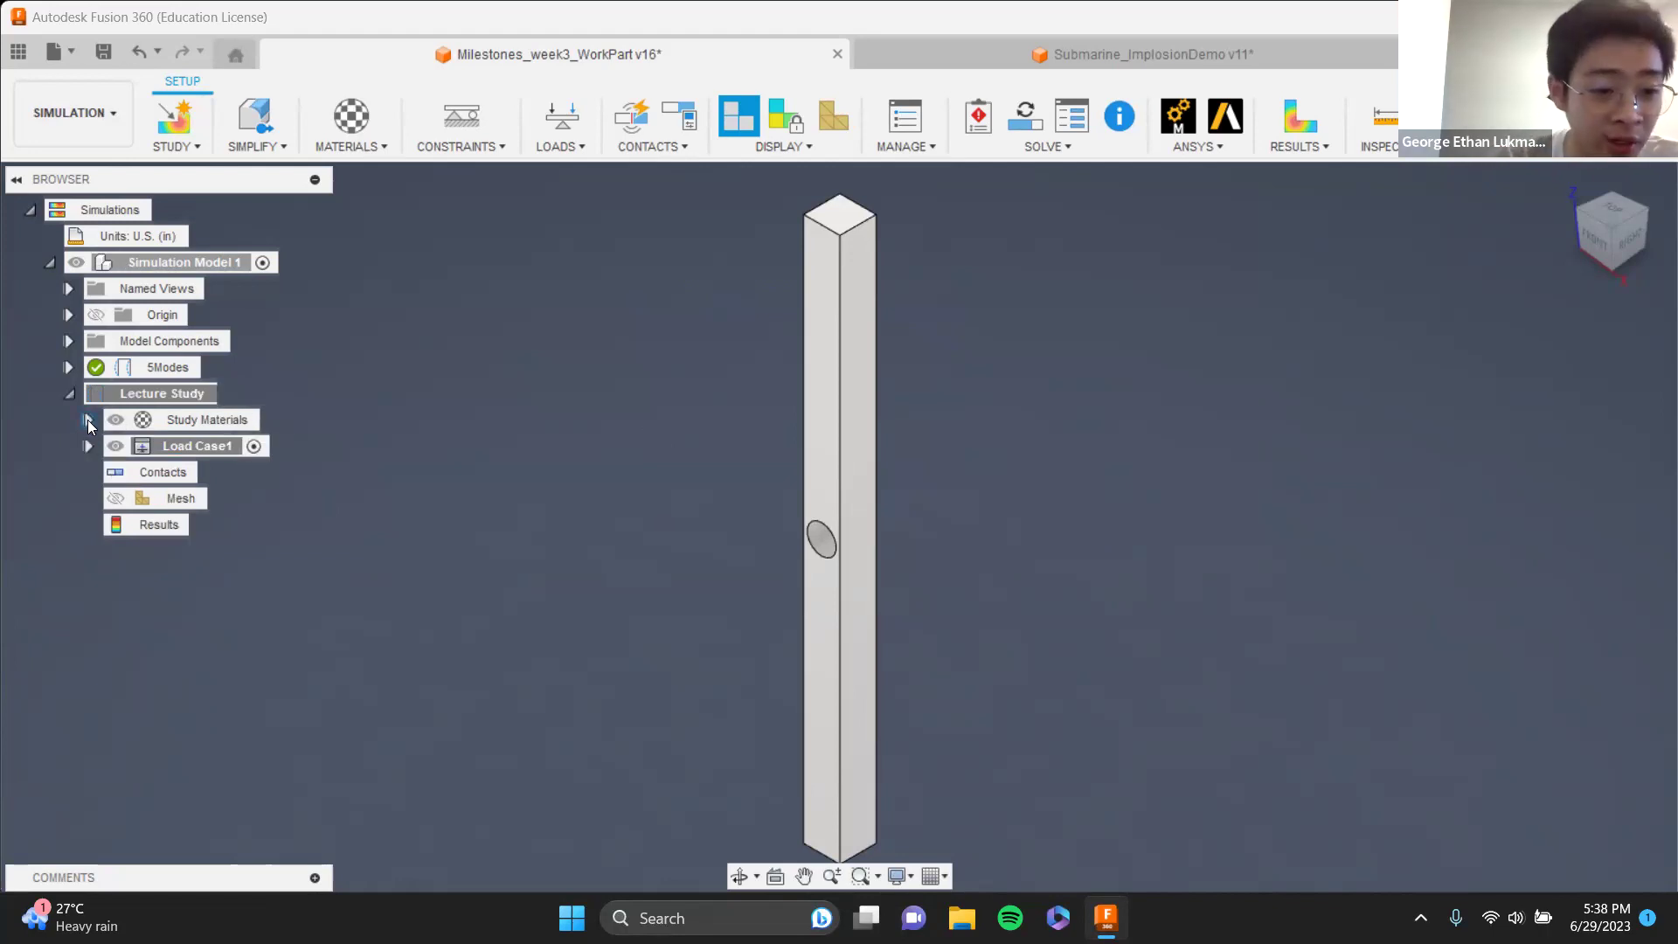
click(88, 421)
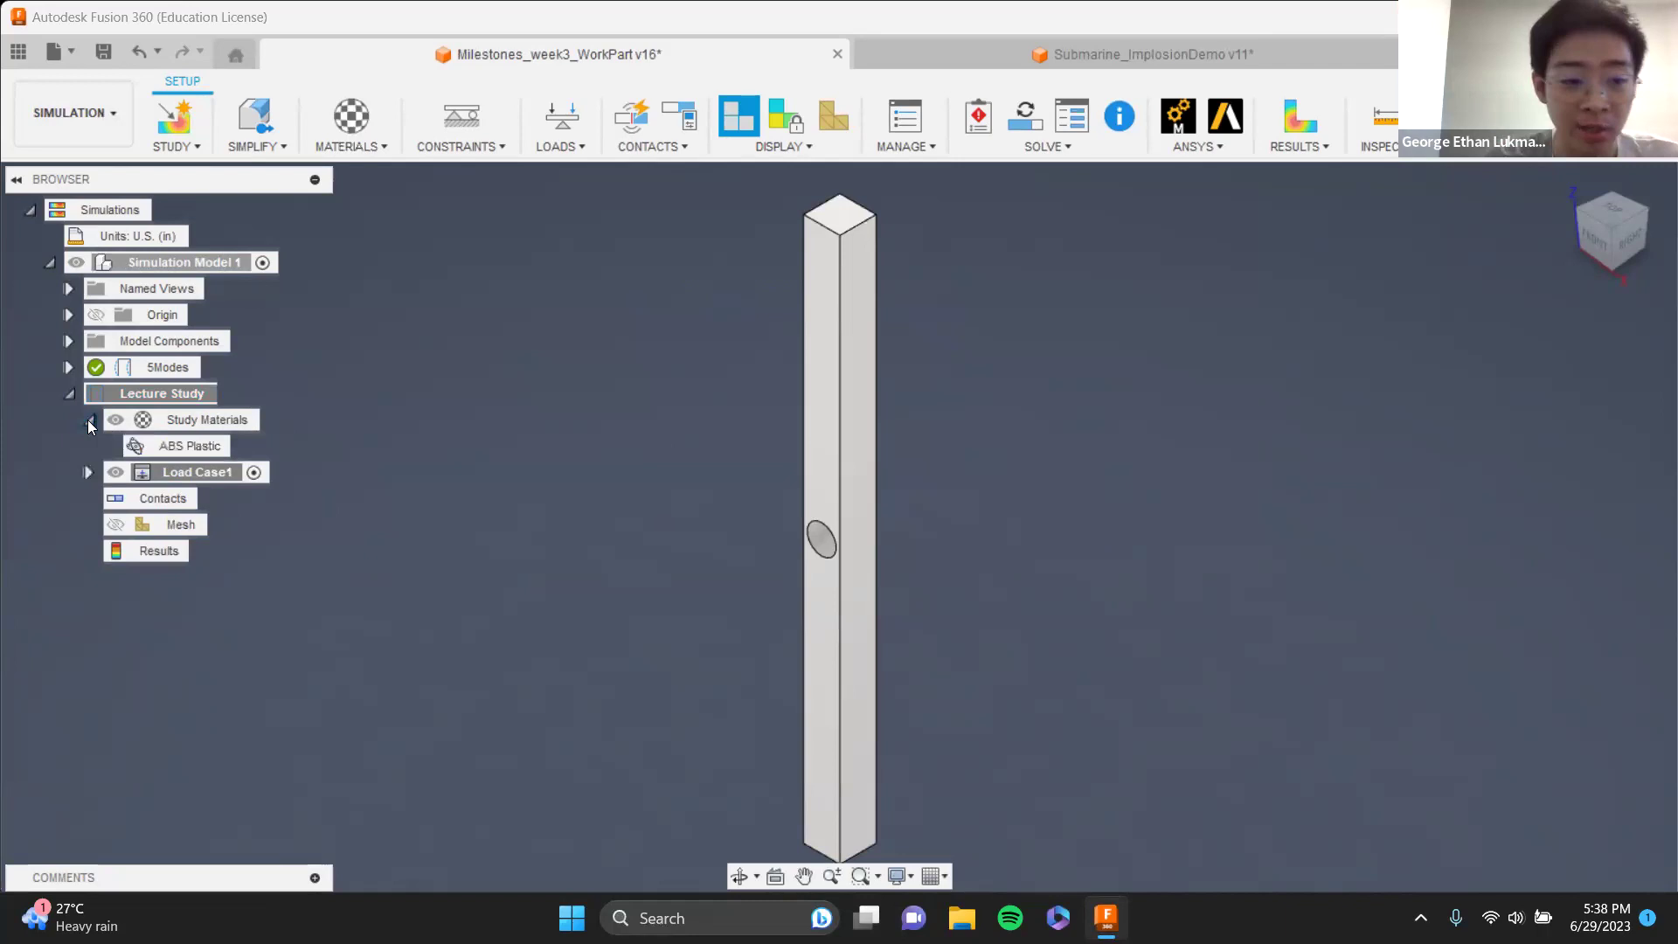
click(89, 420)
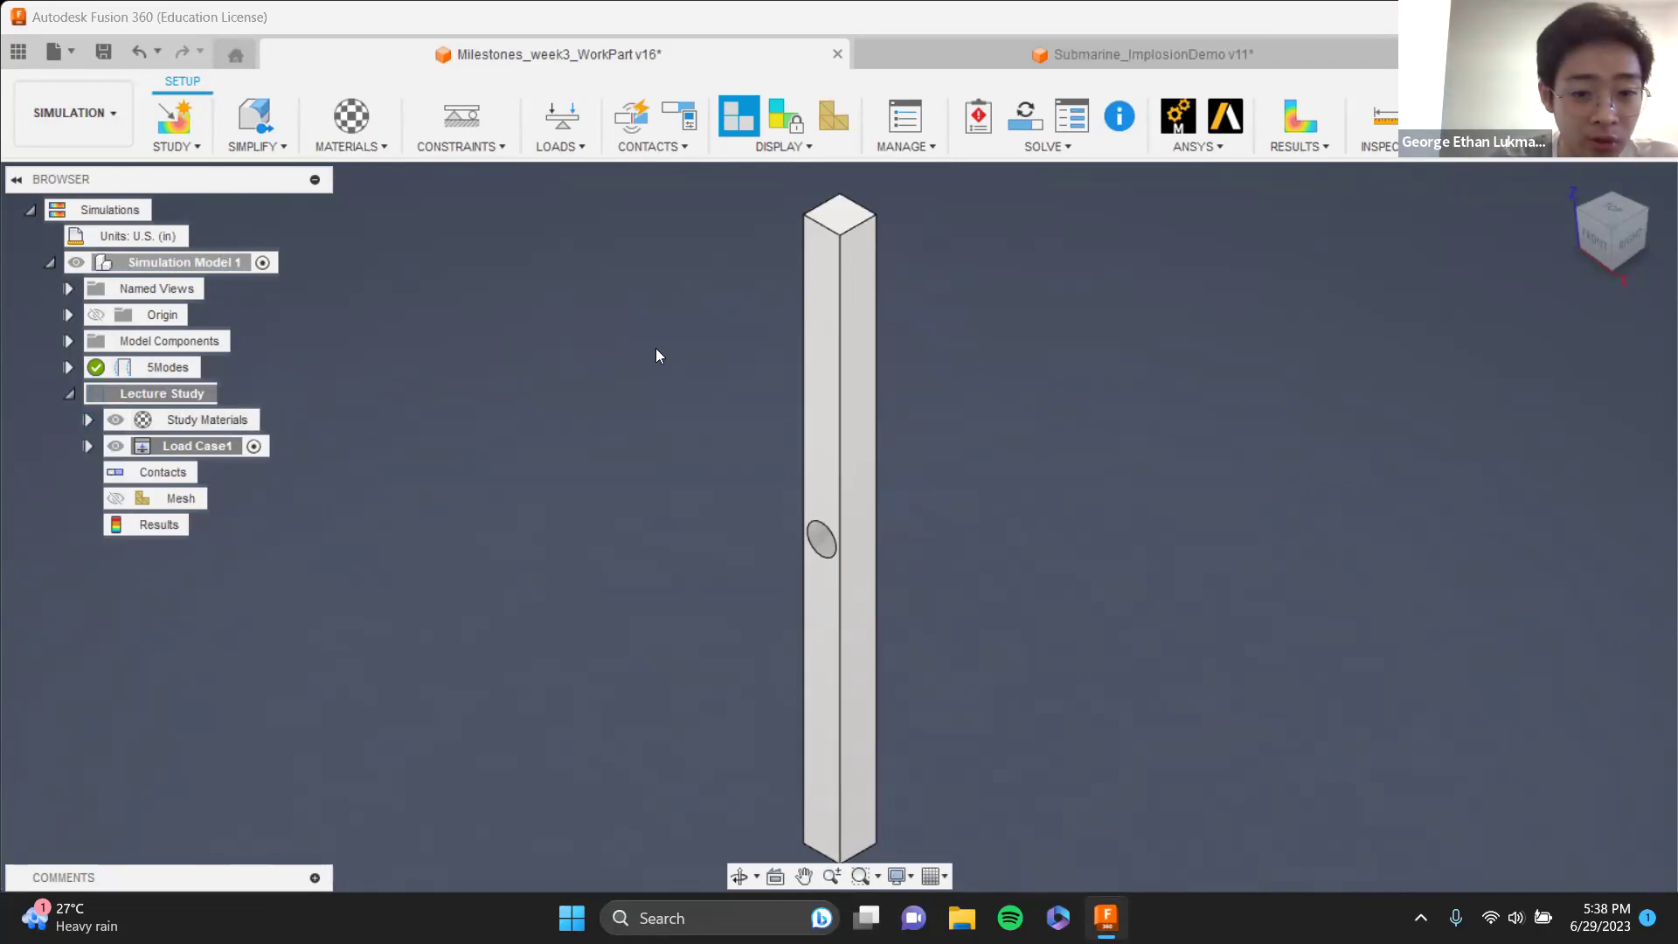
click(351, 115)
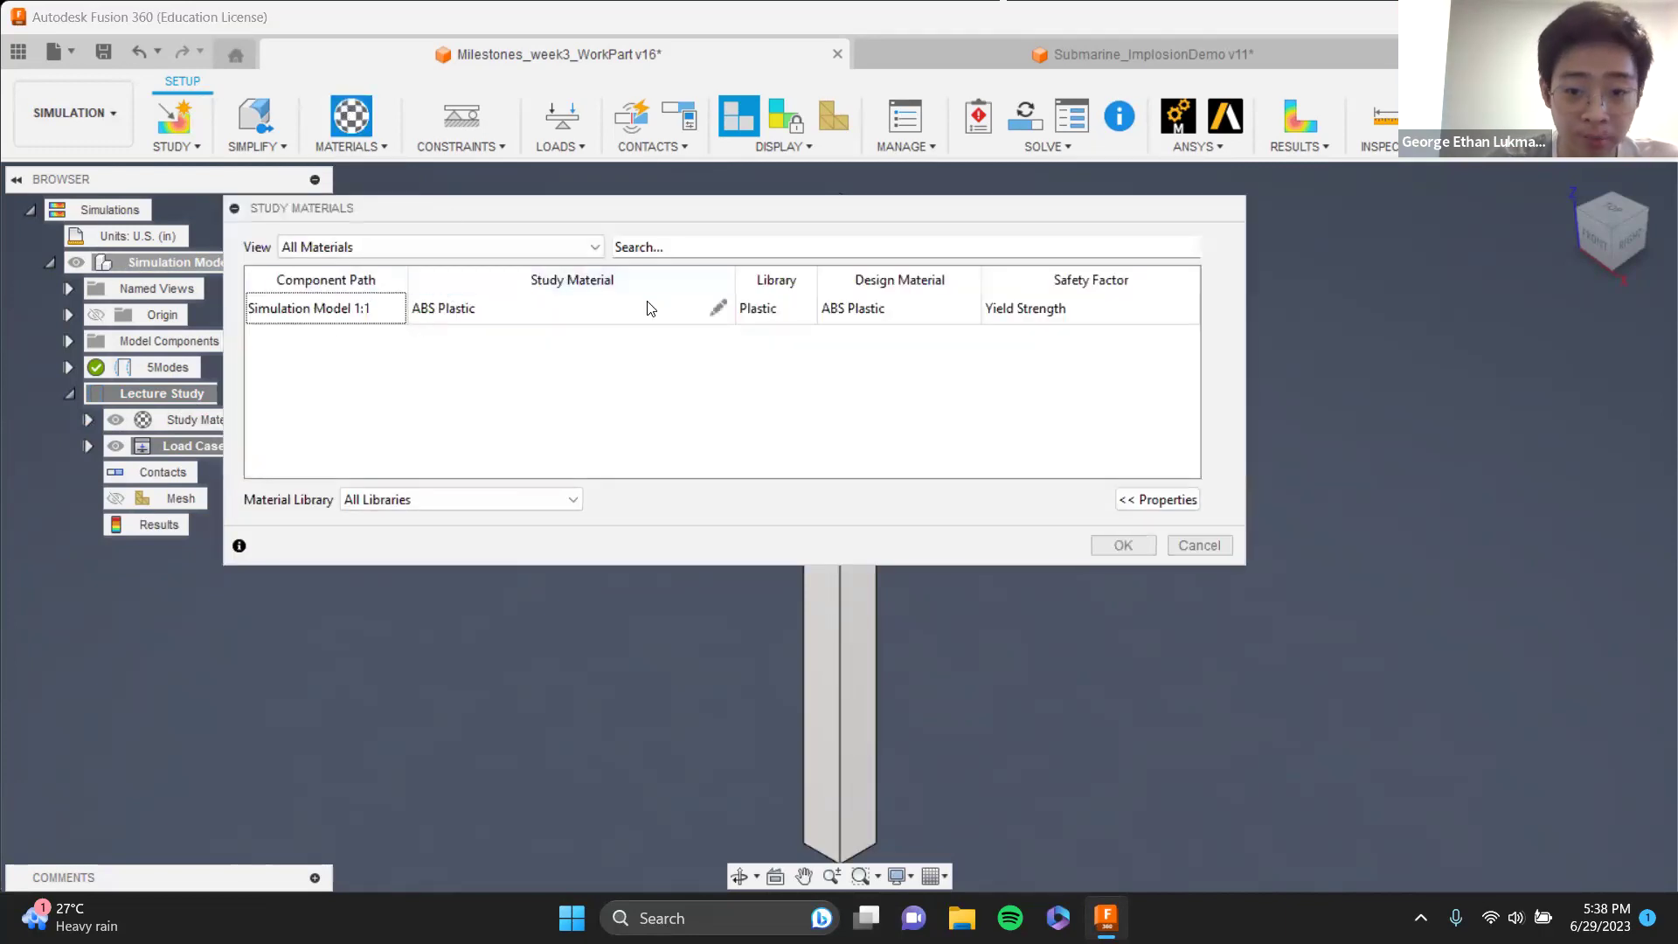
click(1190, 545)
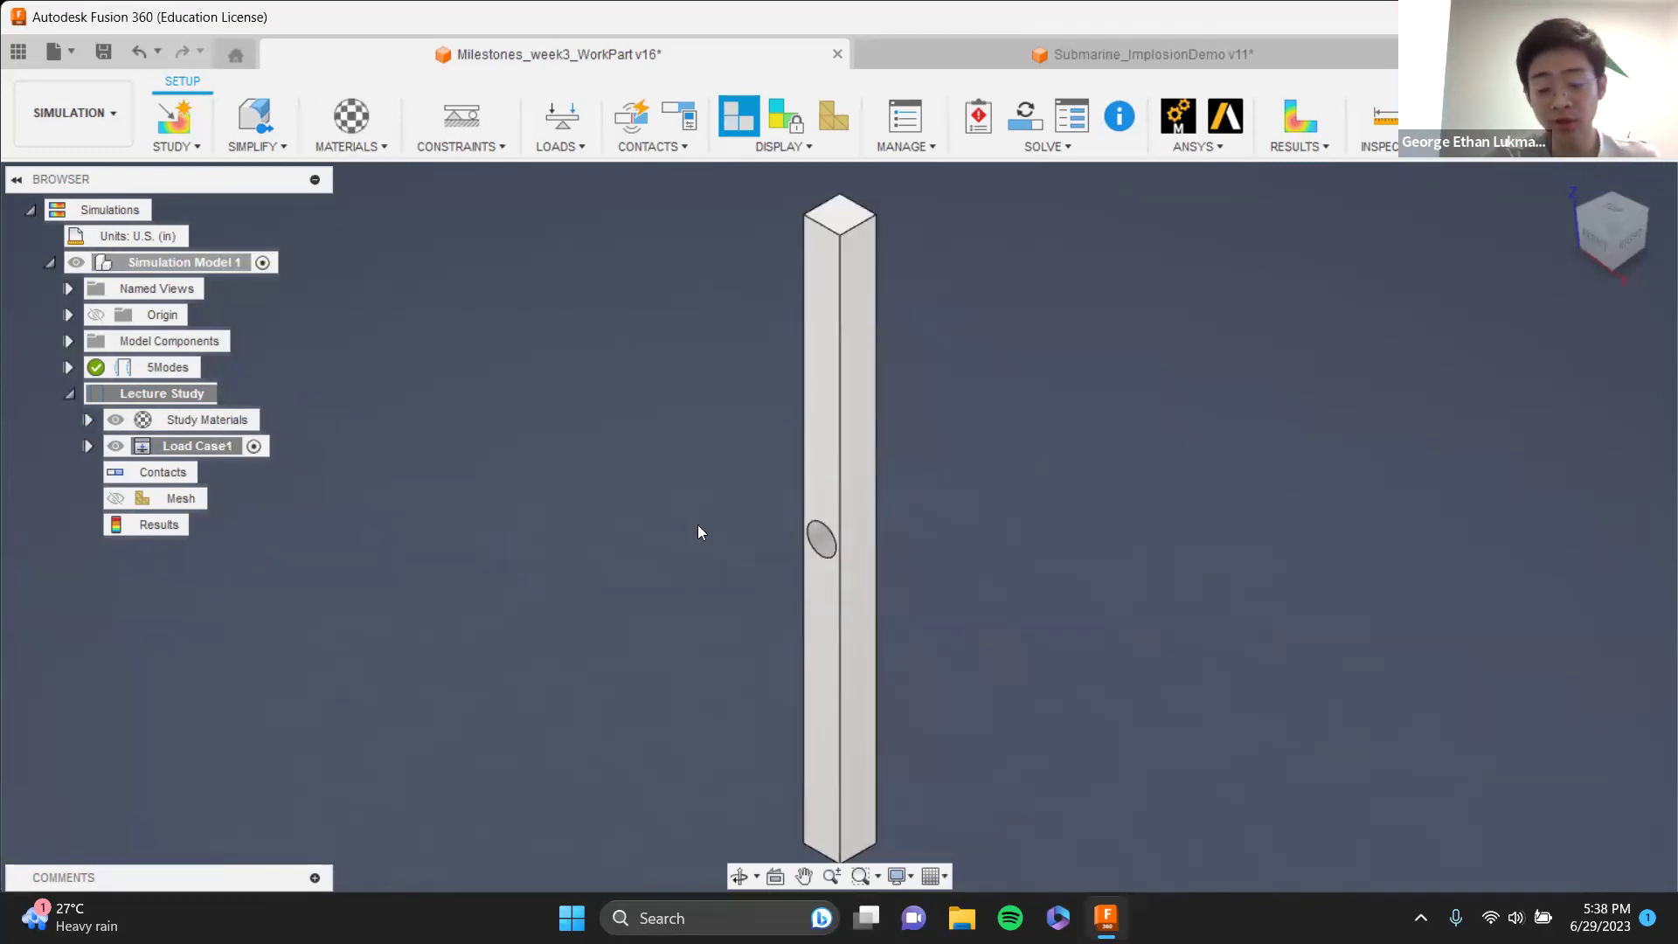
- Apply a Fixed structural constraint to the bottom face of the bar along the Ux, Uy and Uz axes
click(461, 115)
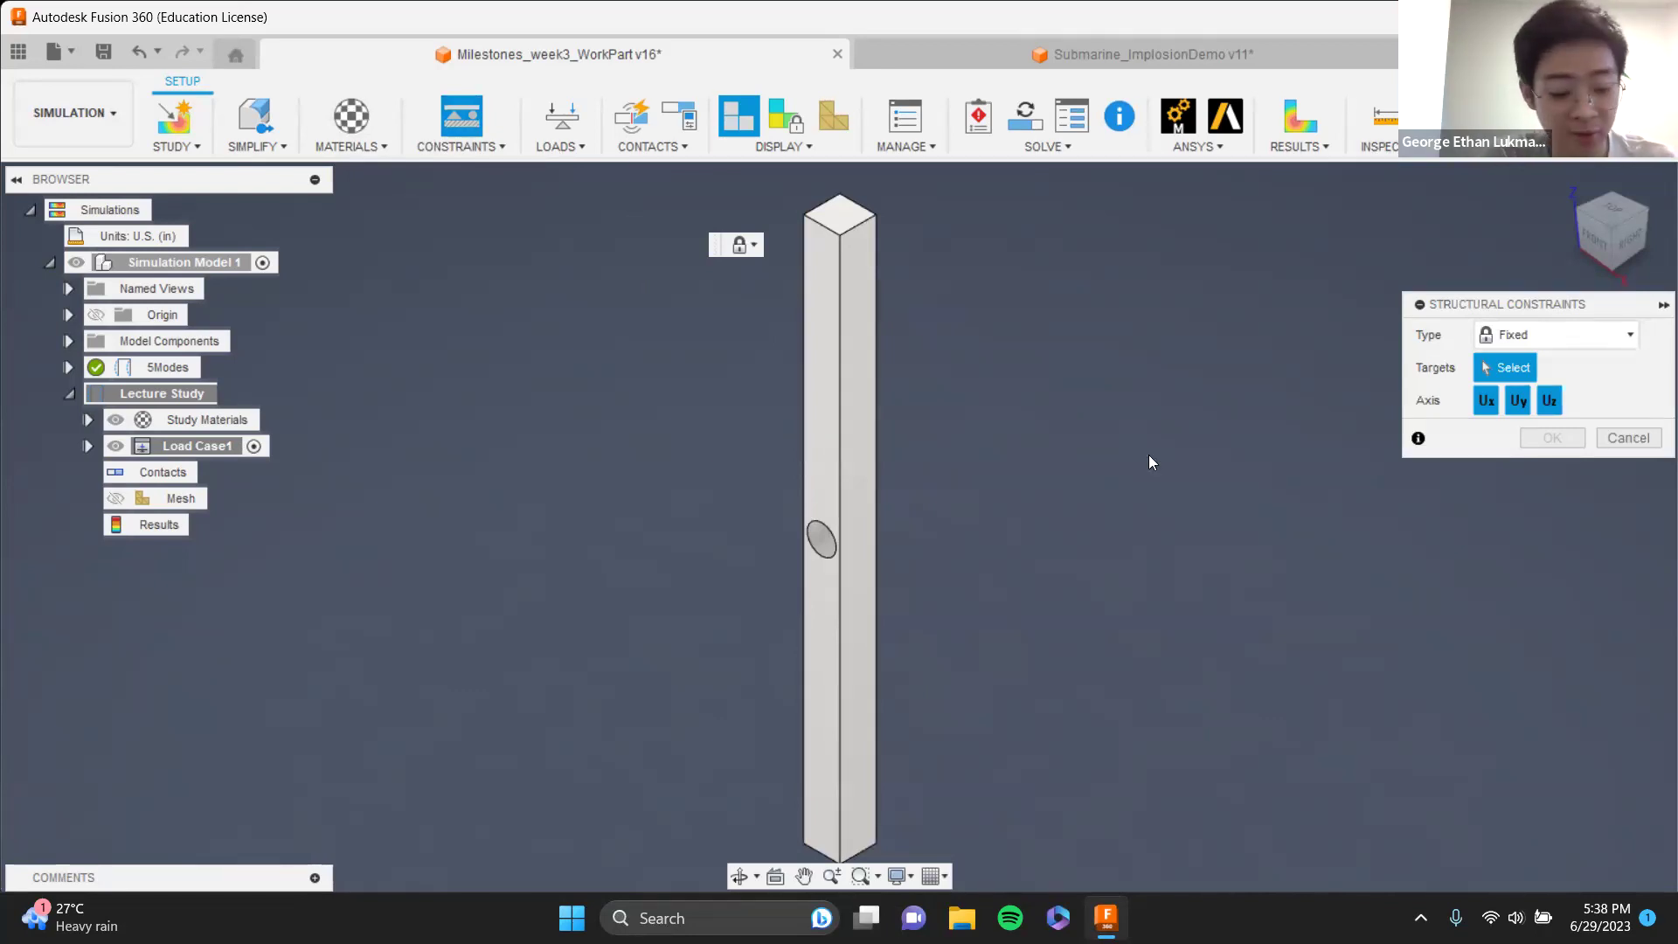
click(1574, 187)
click(842, 456)
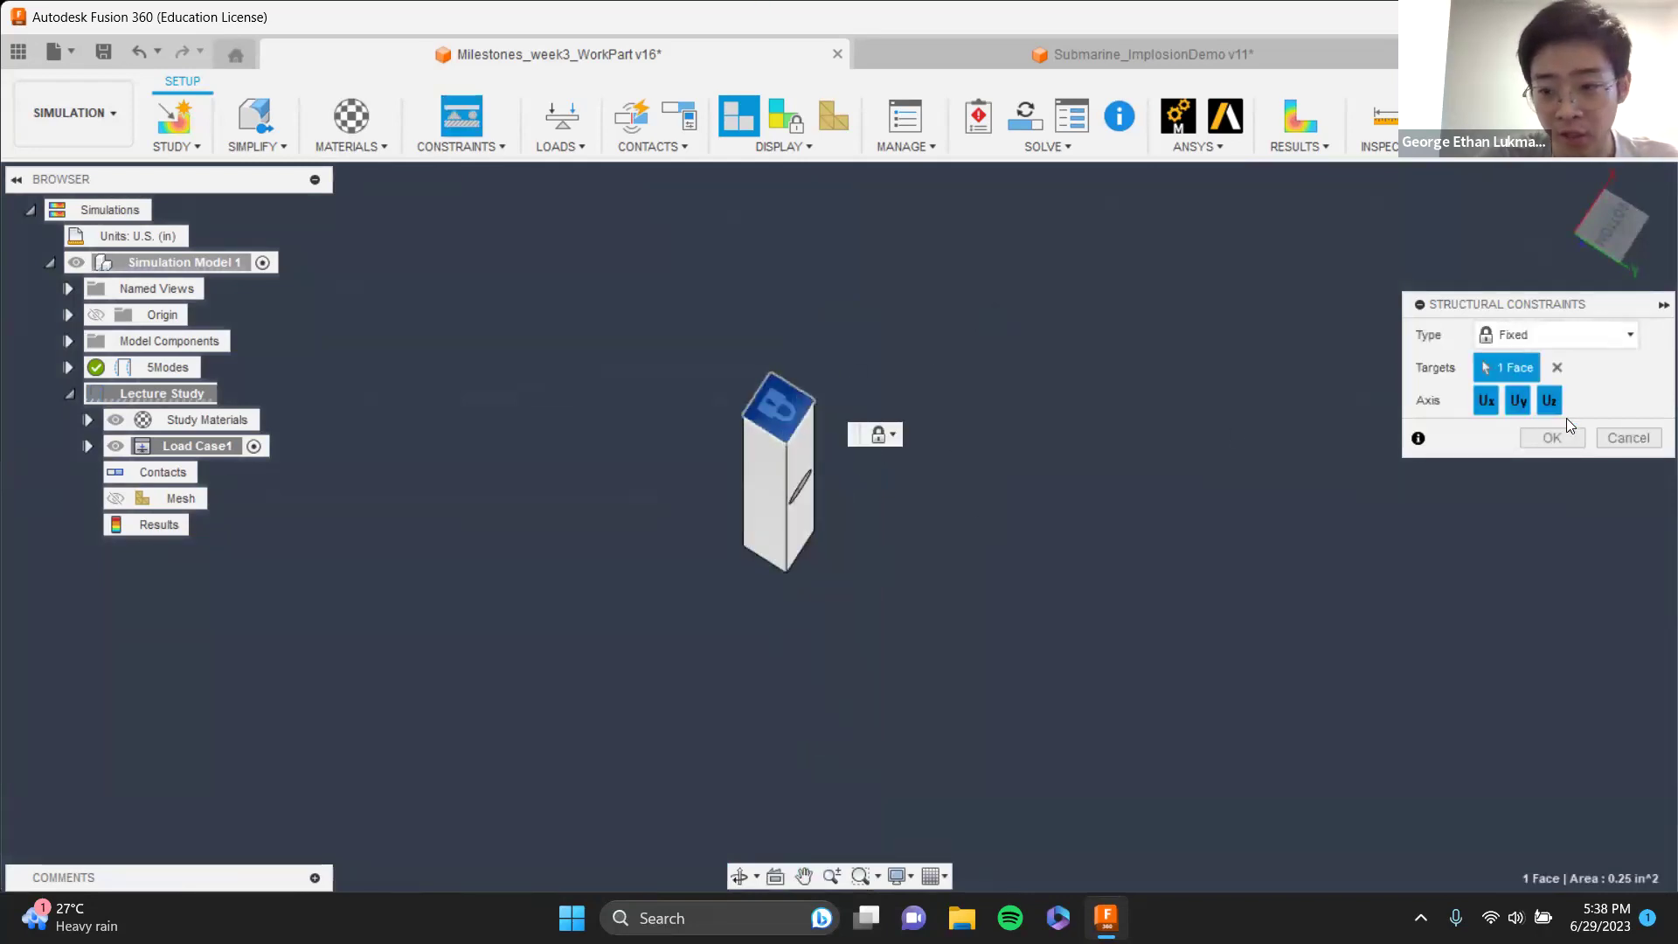
key(Return)
- Apply a 1 lbforce structural Force load normal to the top face of the bar
shift+middle_drag(831, 409, 911, 533)
click(562, 118)
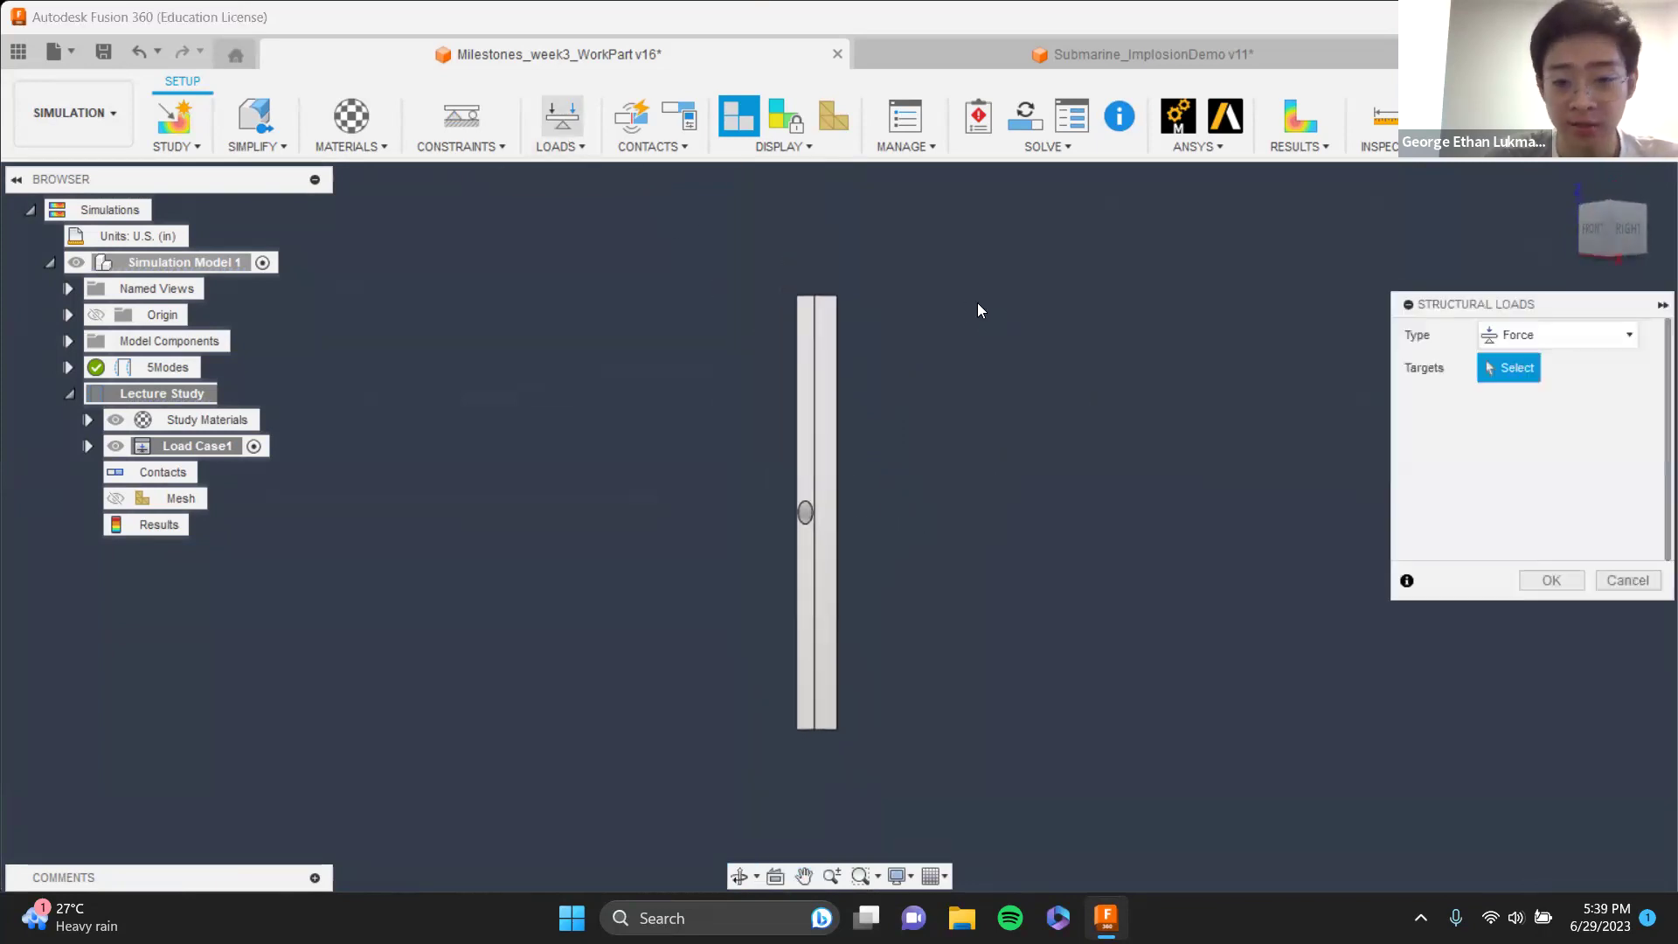
shift+middle_drag(892, 326, 929, 406)
scroll(844, 393, up, 5)
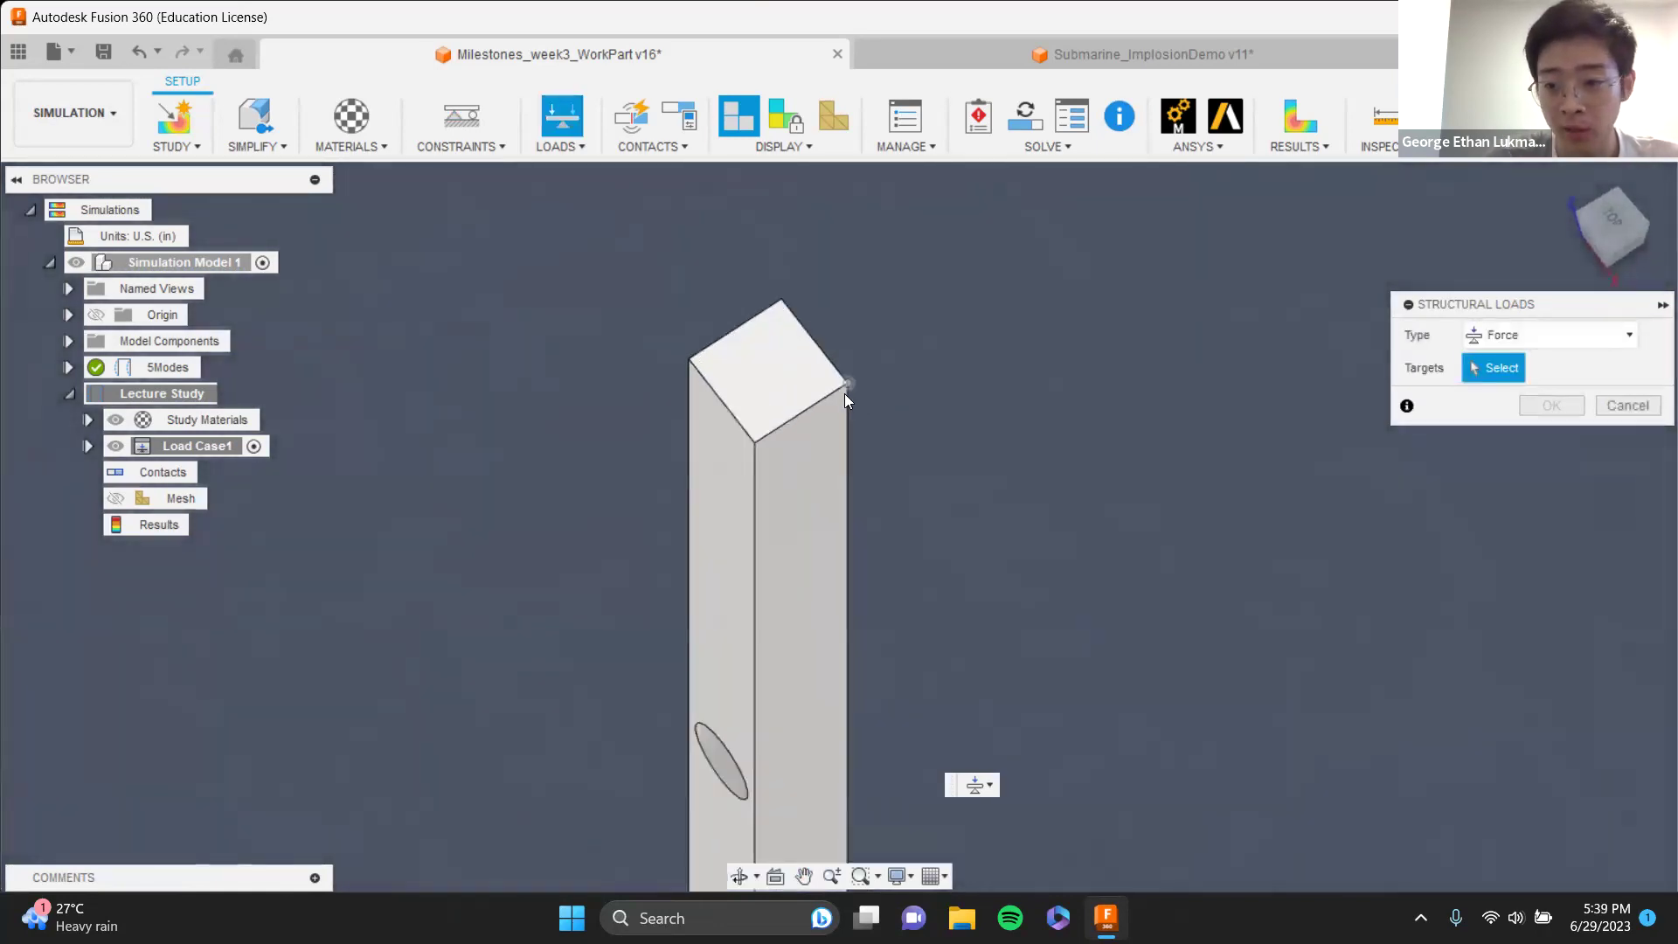
click(758, 379)
scroll(1005, 519, down, 5)
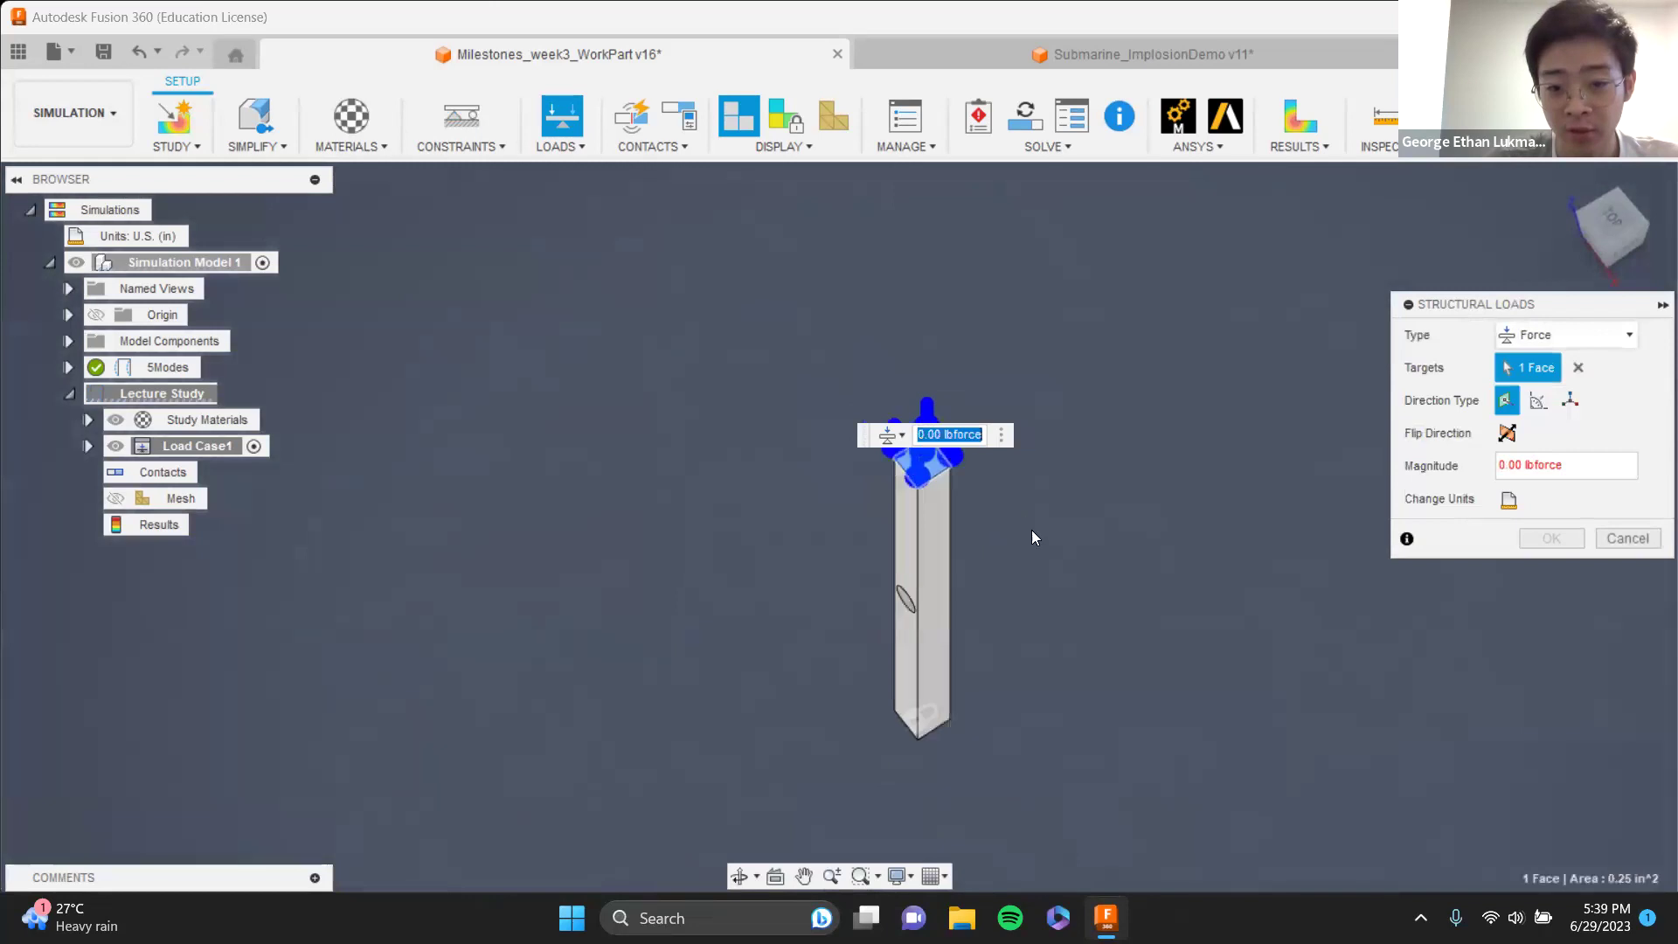
middle_drag(1023, 514, 1001, 515)
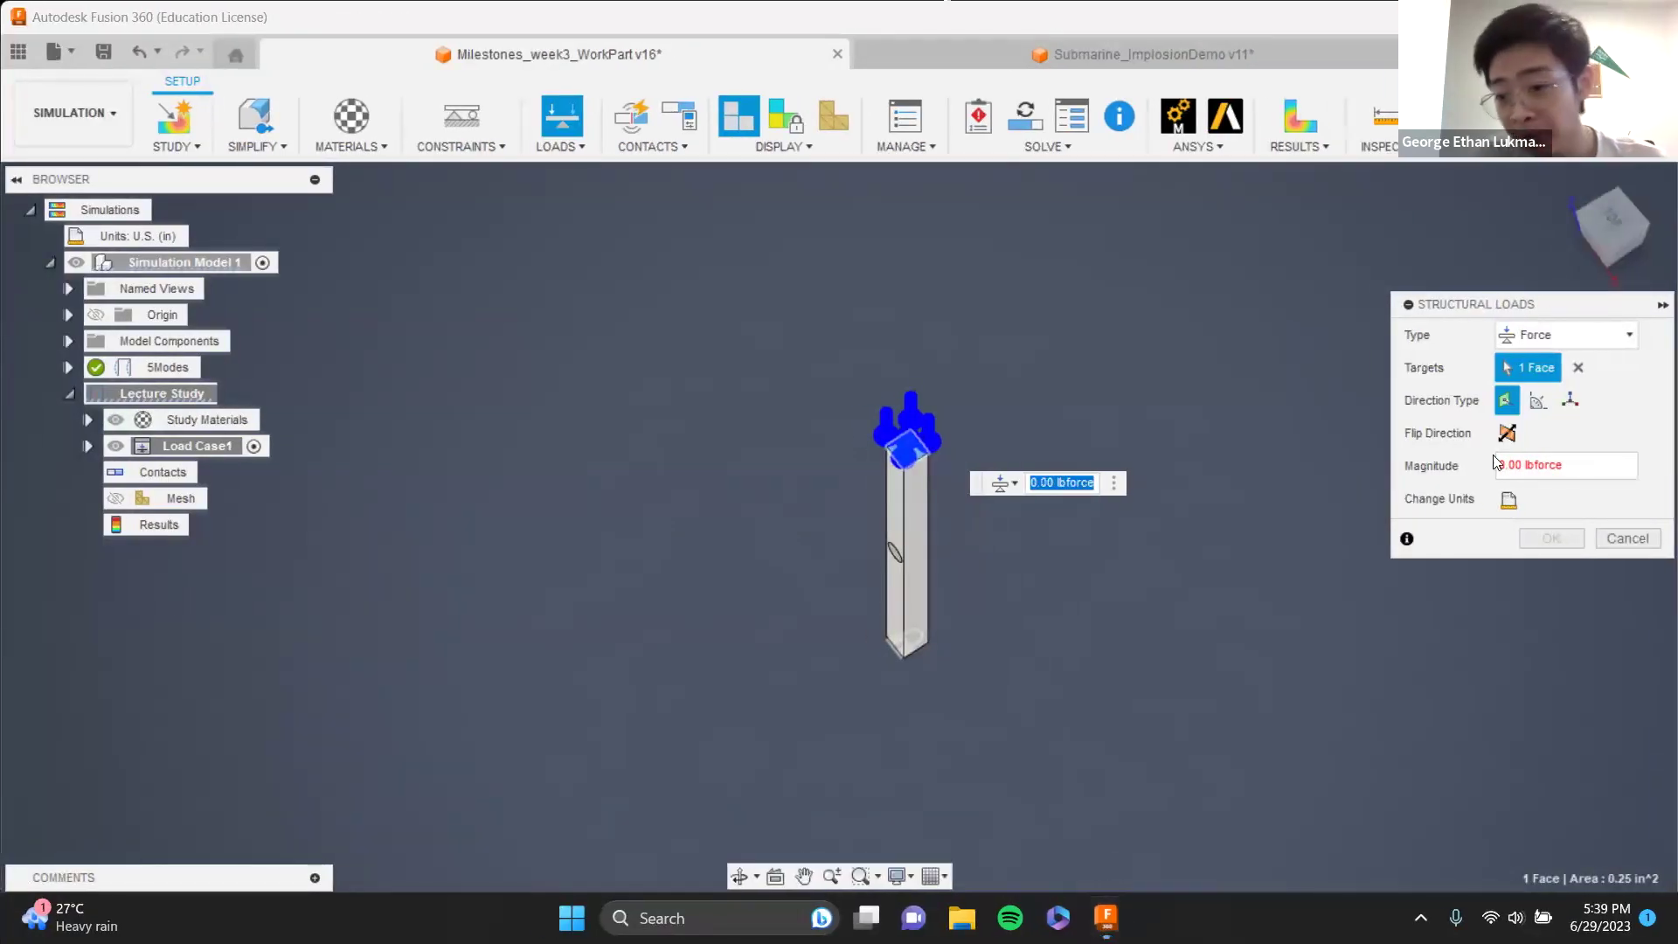
drag(1528, 470, 1435, 460)
text(1)
key(Return)
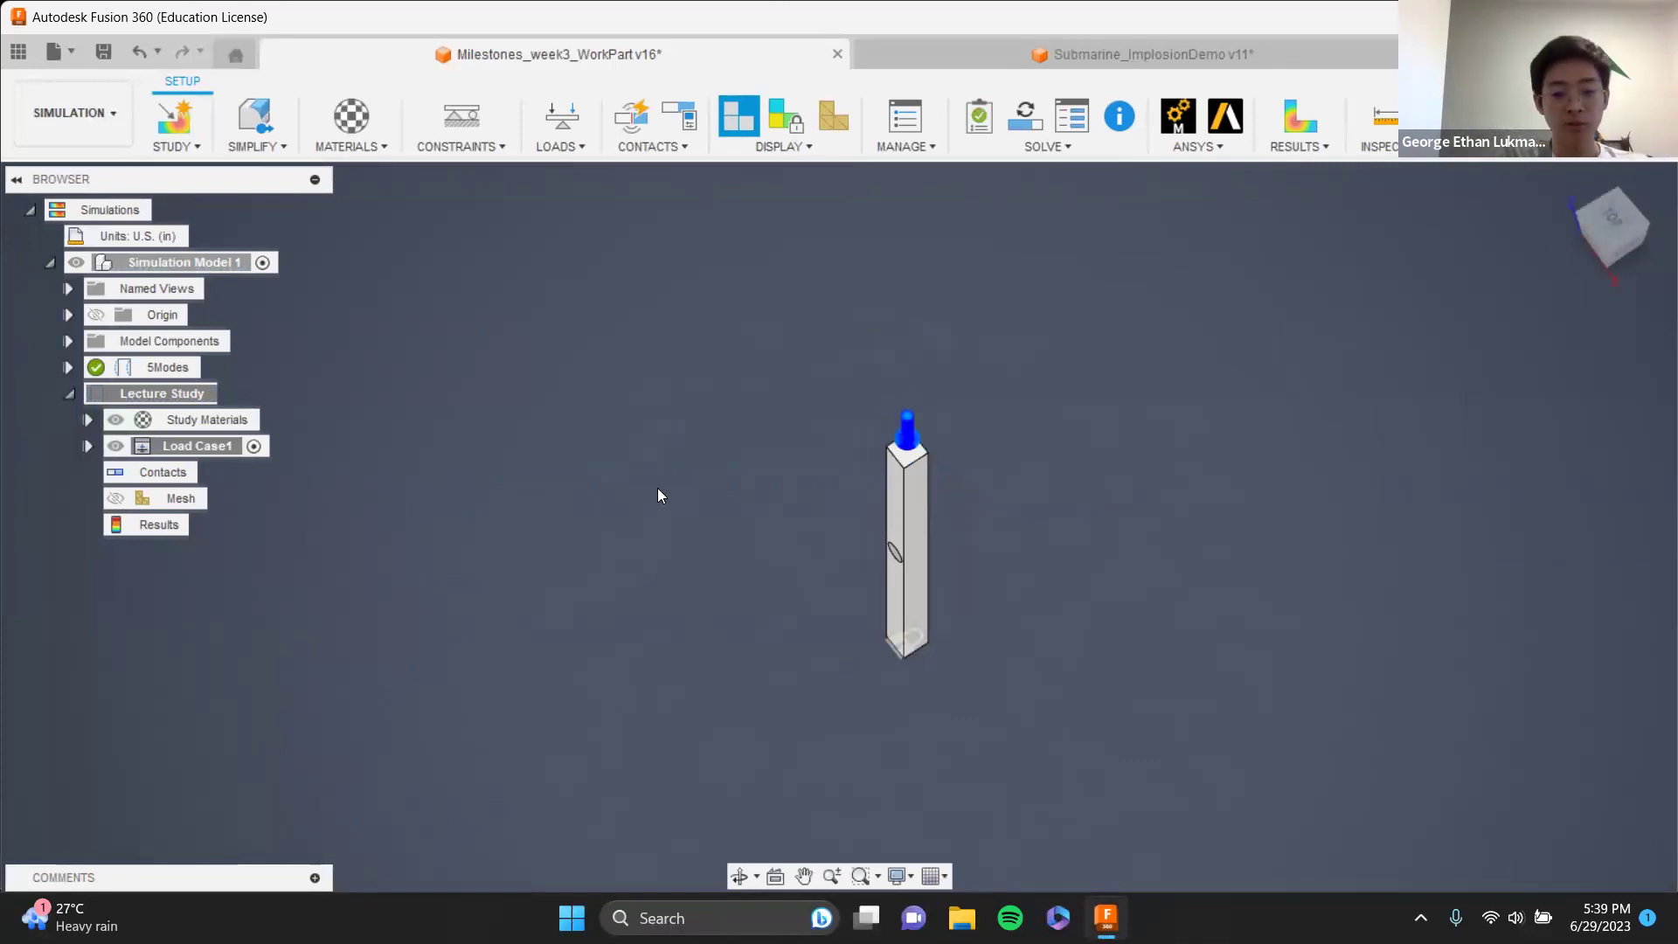
- Read the number-of-modes slide in the presentation, then check the number of modes in Lecture Study's settings in Fusion 360
key(alt+Tab)
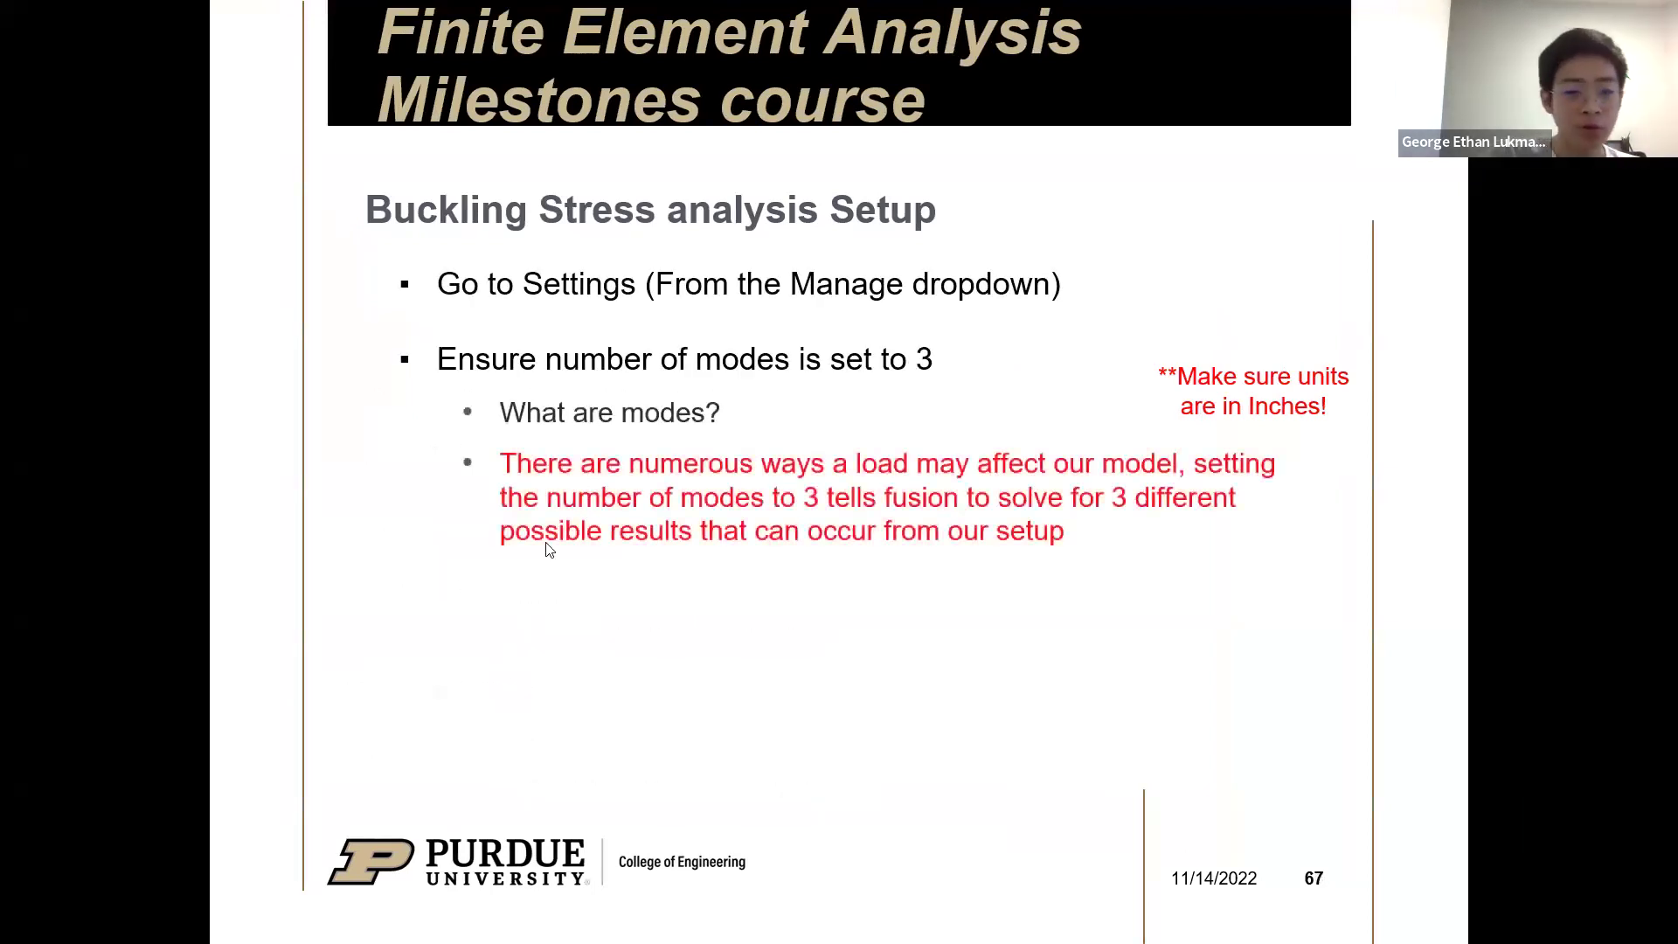
key(alt+Tab)
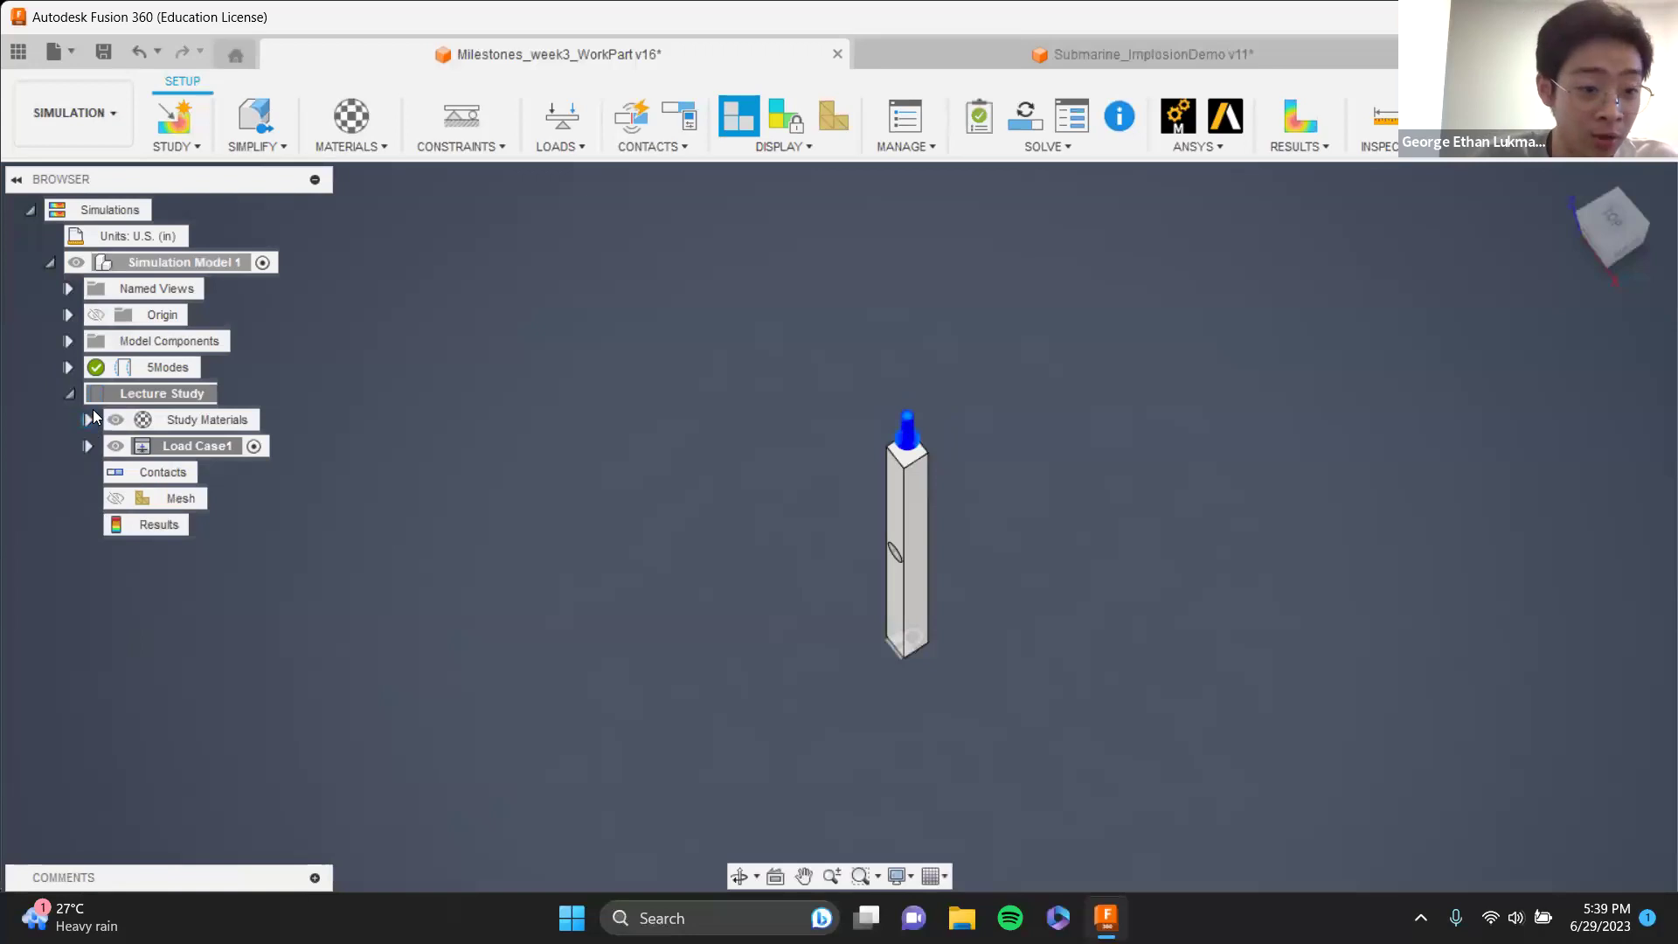
click(88, 447)
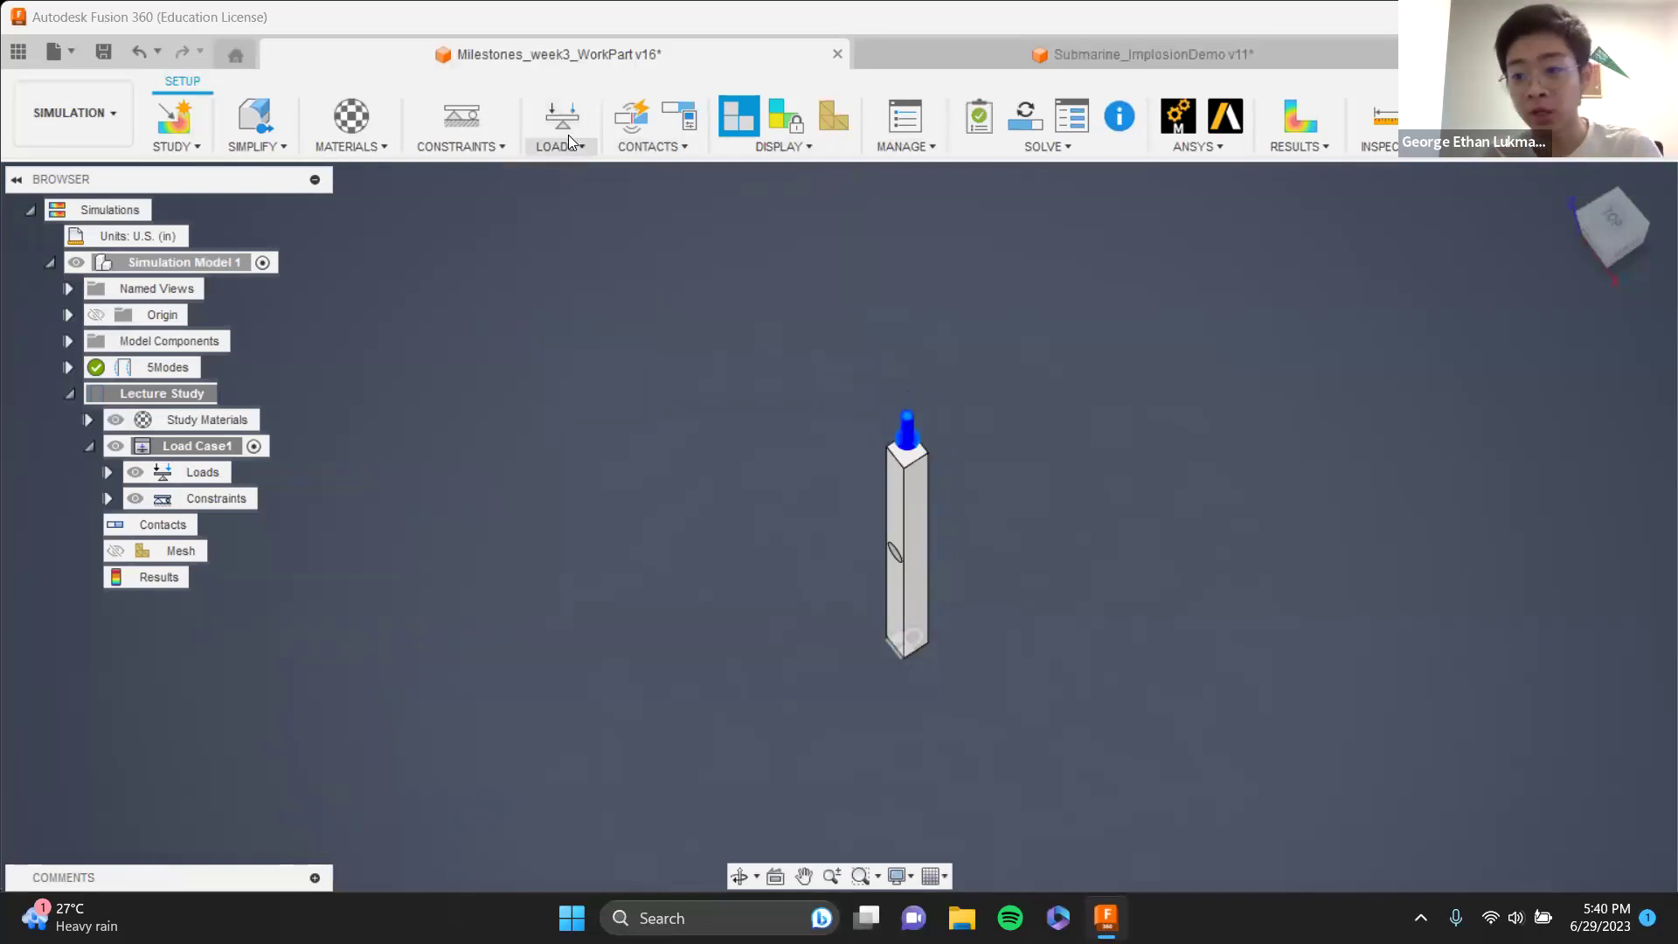
click(906, 120)
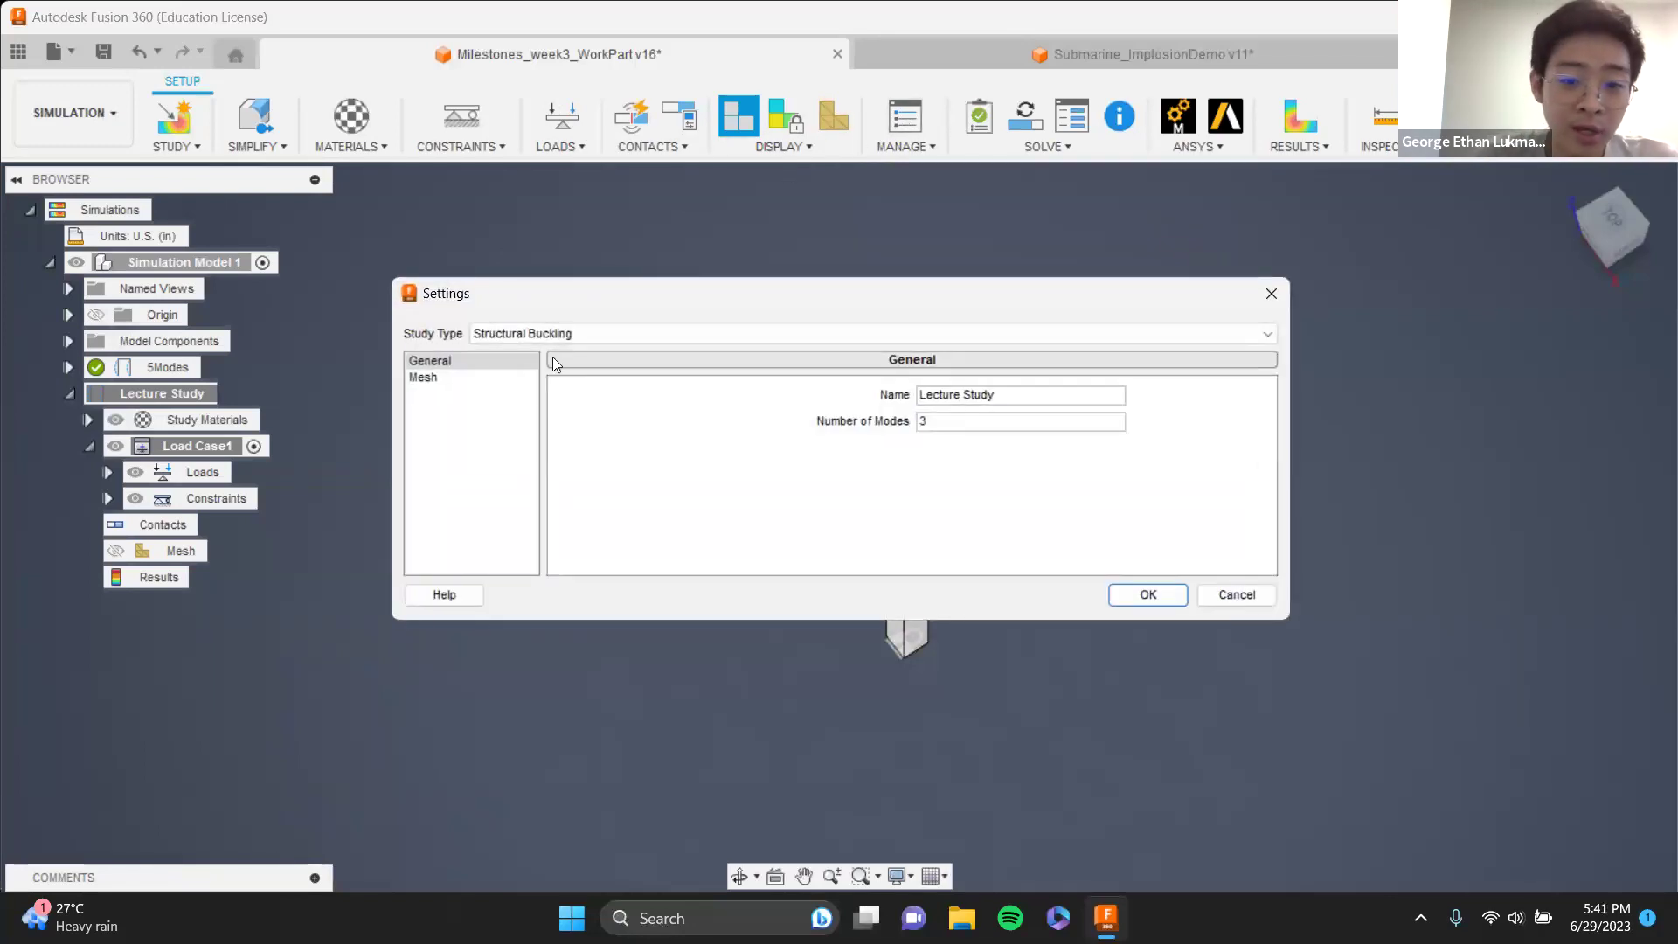
double_click(934, 421)
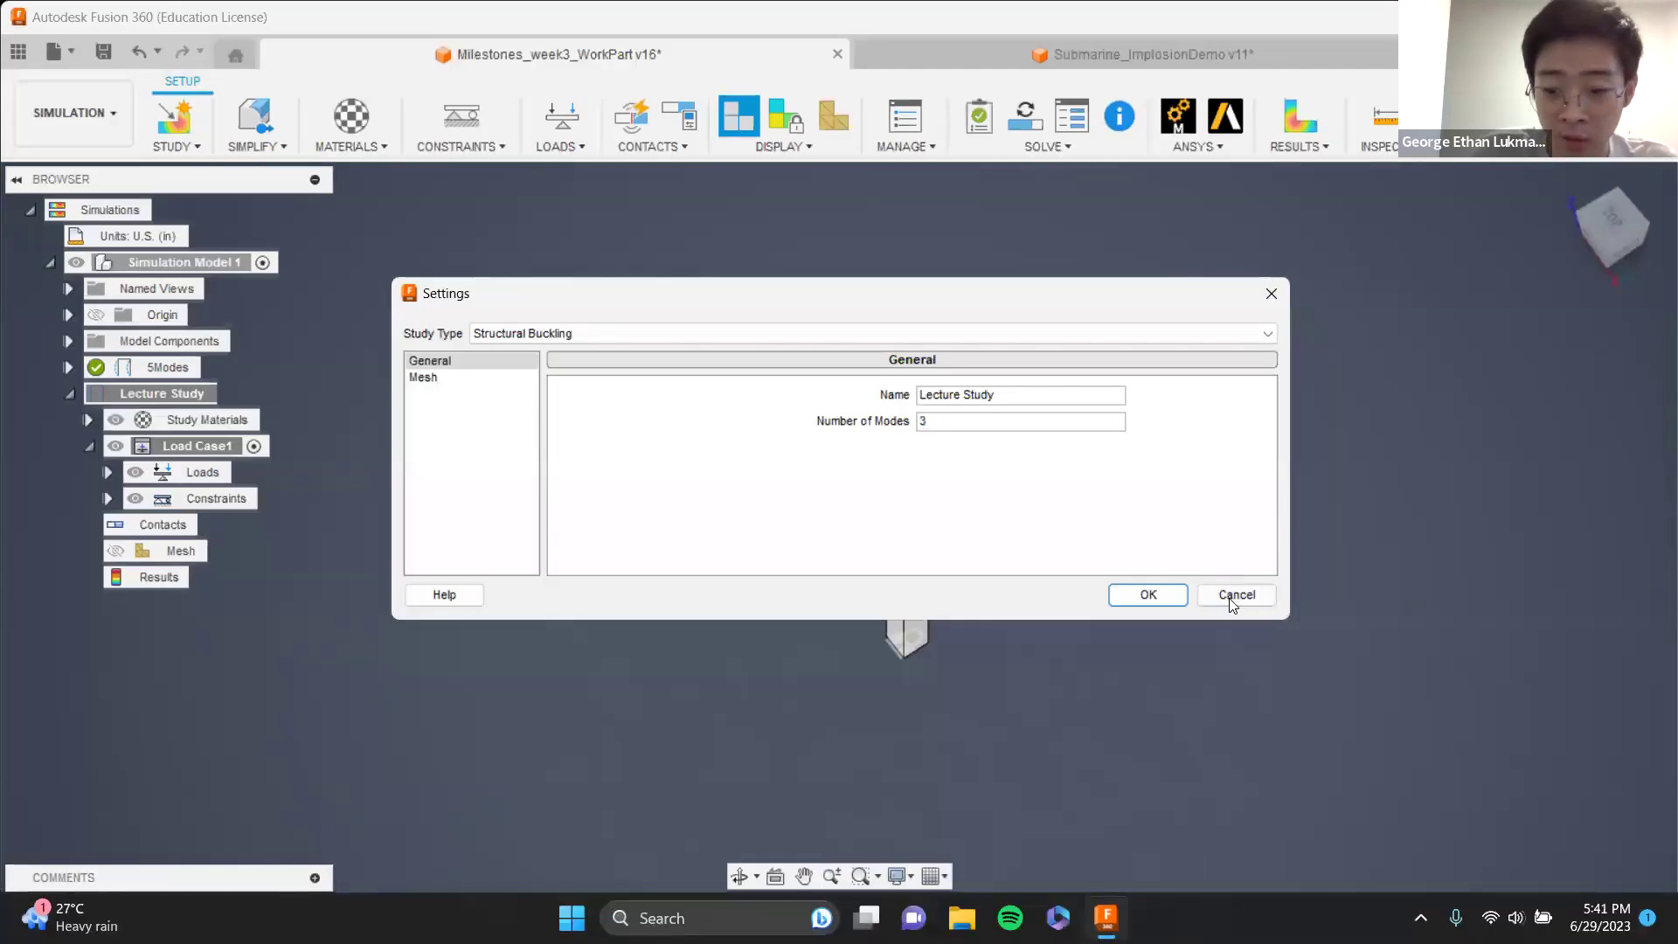
click(1230, 602)
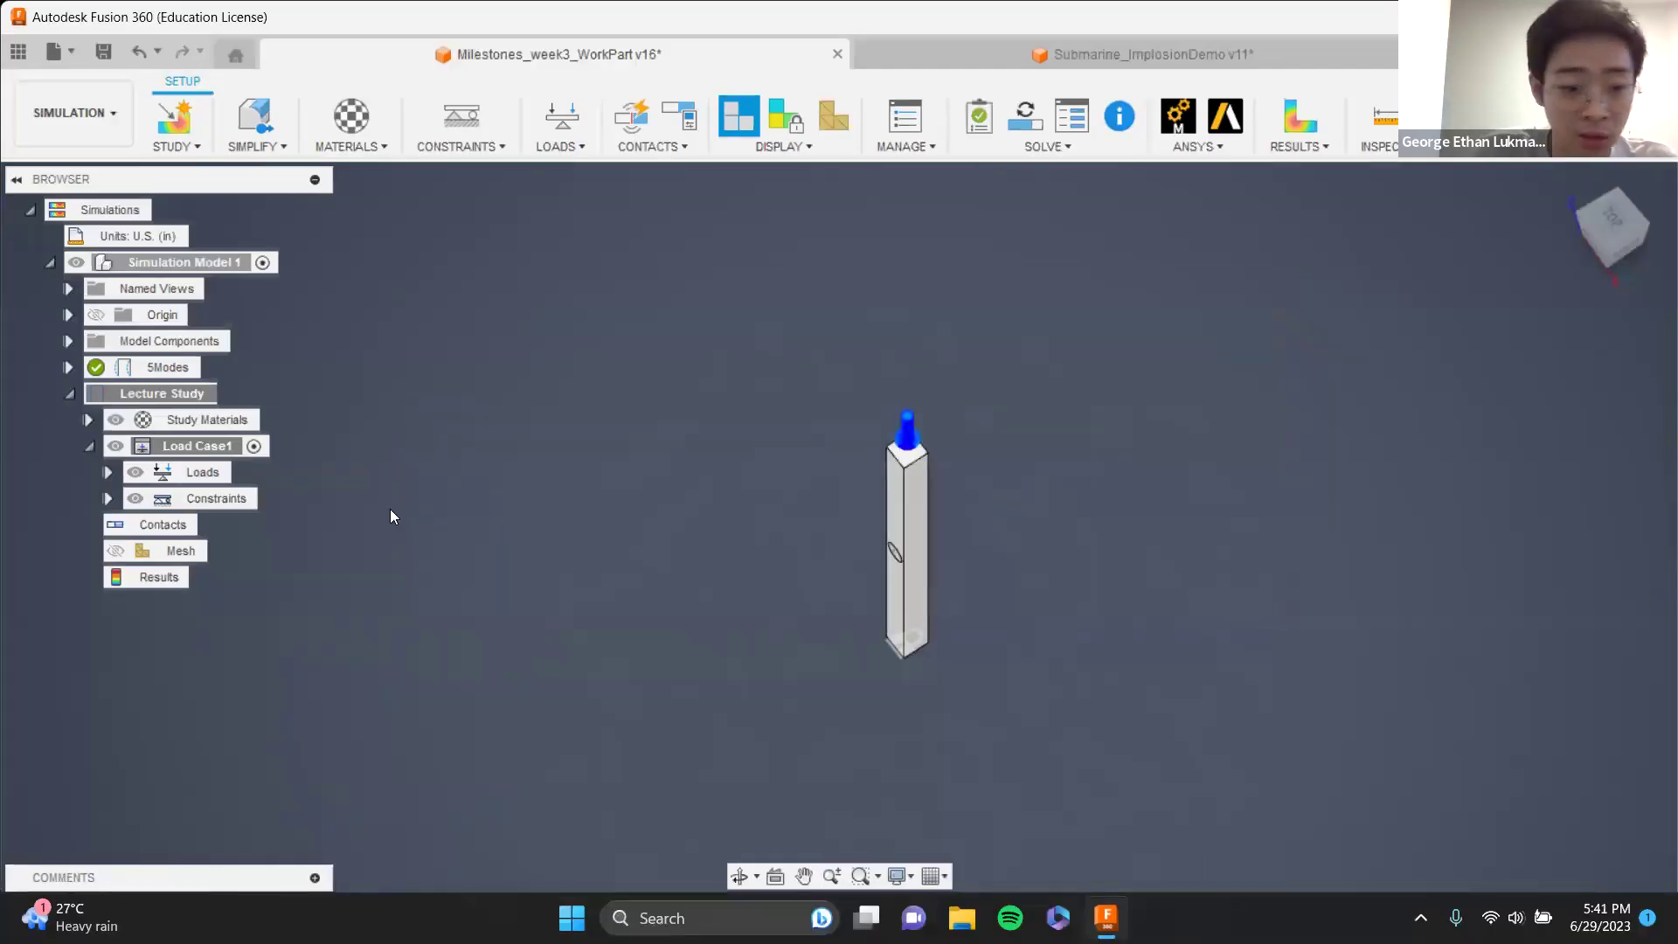
- Review the Force1 load's target face, direction and magnitude under Load Case1 without changing it
click(109, 473)
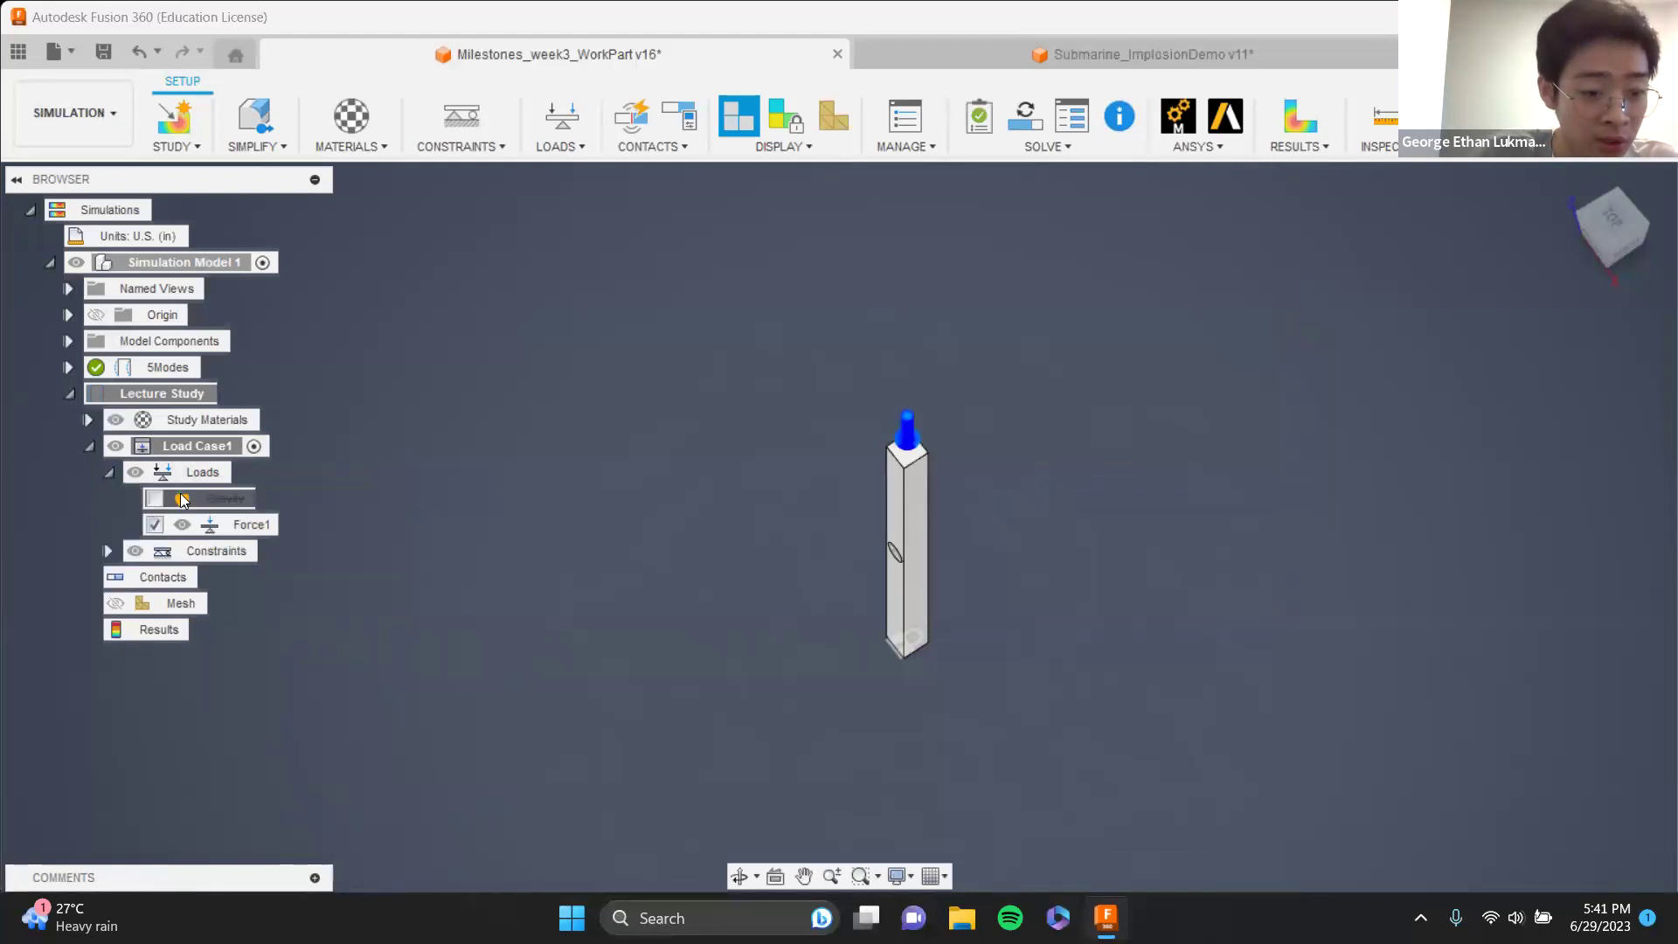
click(236, 527)
double_click(236, 527)
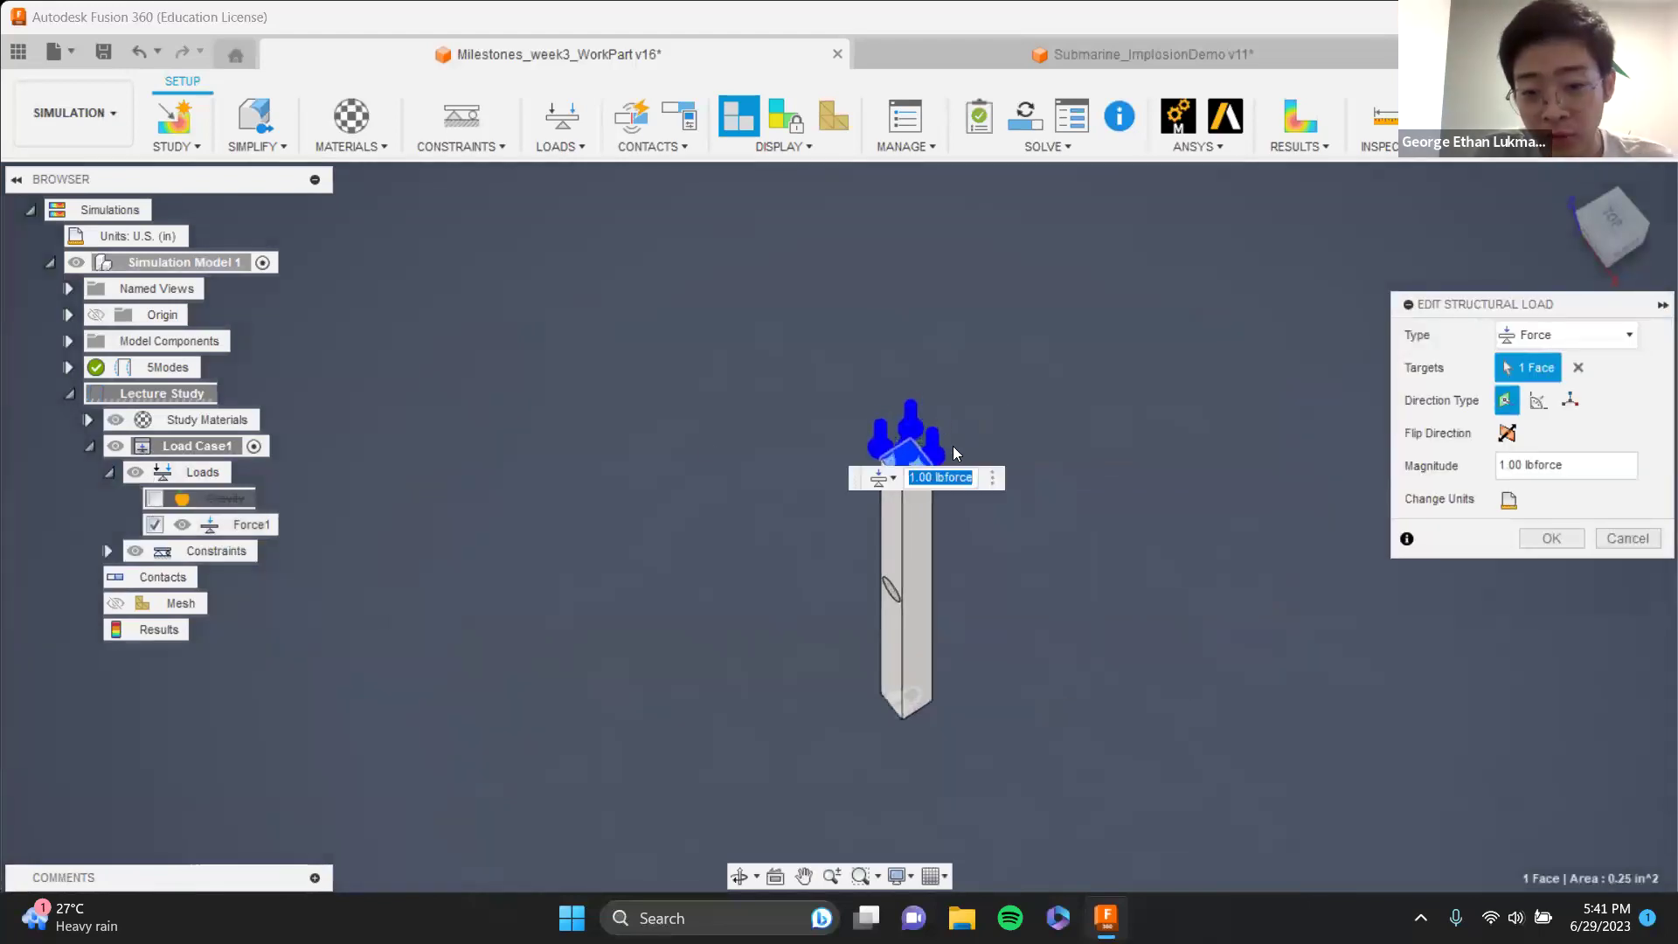
scroll(900, 490, up, 4)
scroll(886, 454, up, 5)
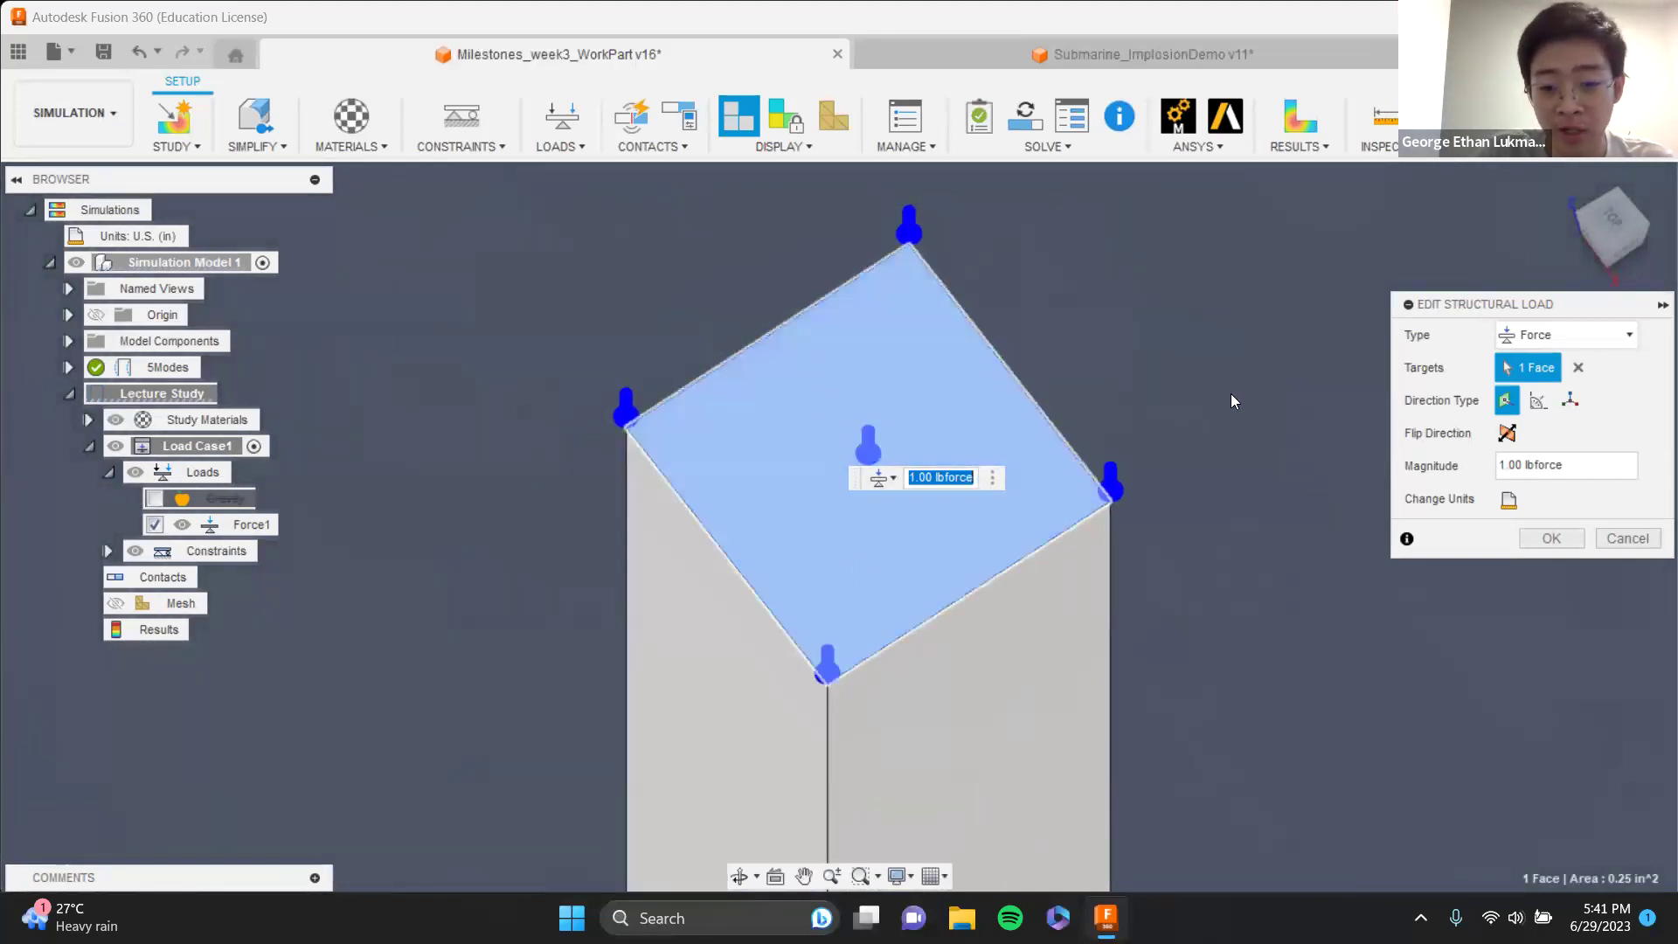
scroll(906, 379, down, 2)
scroll(903, 383, down, 1)
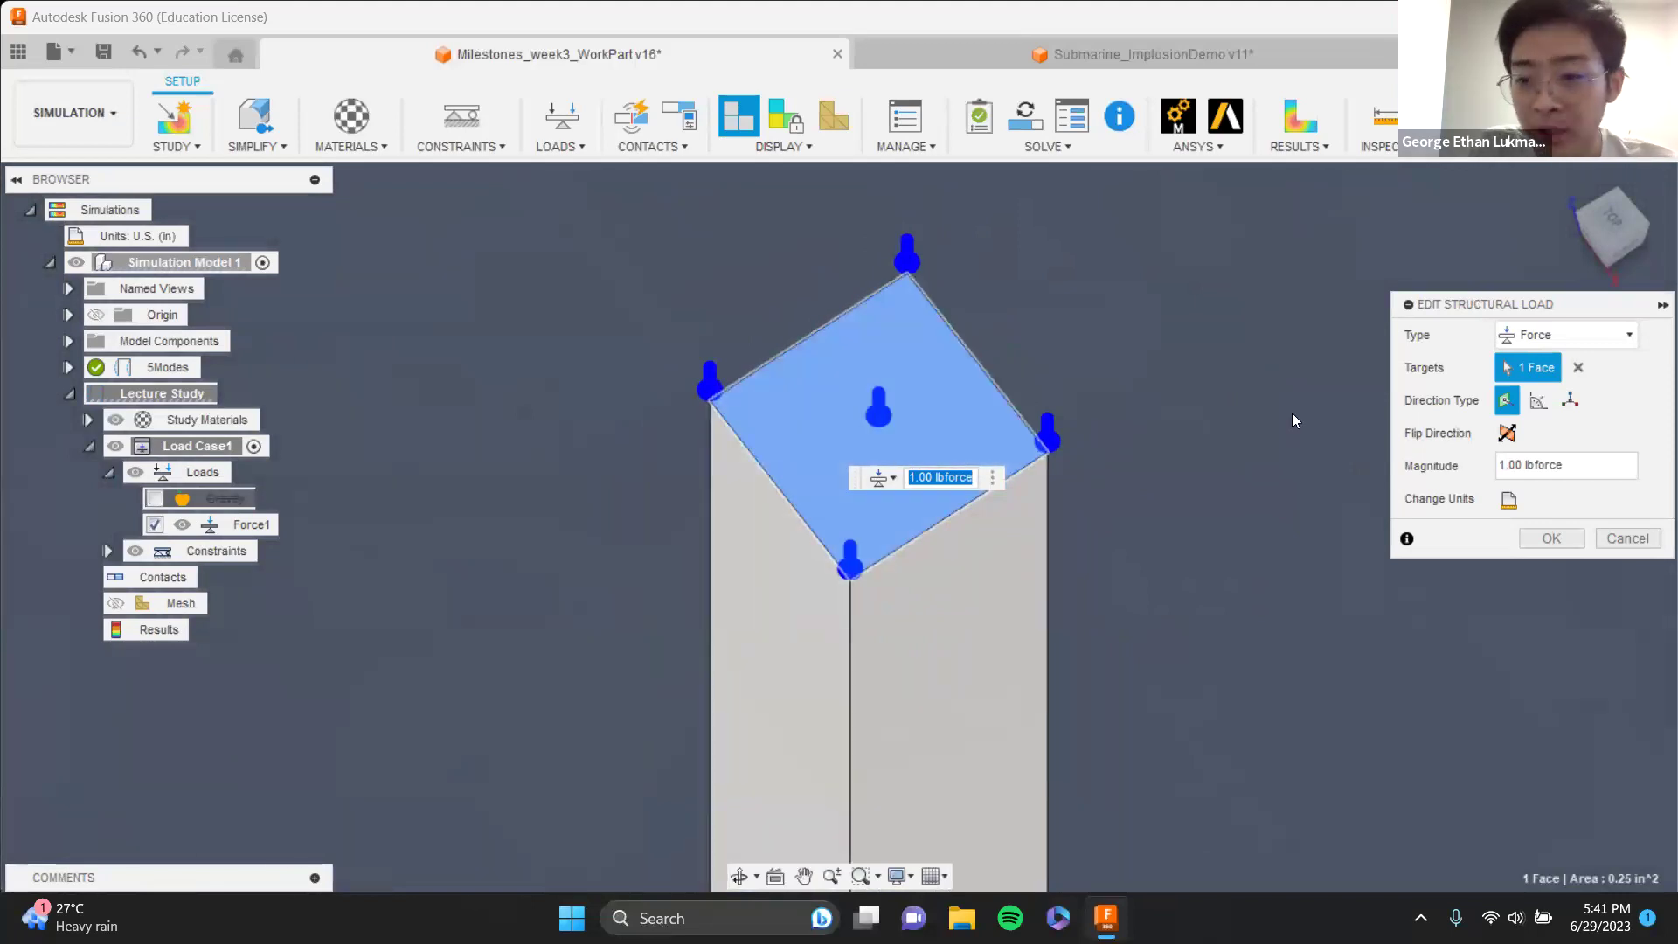
click(1623, 538)
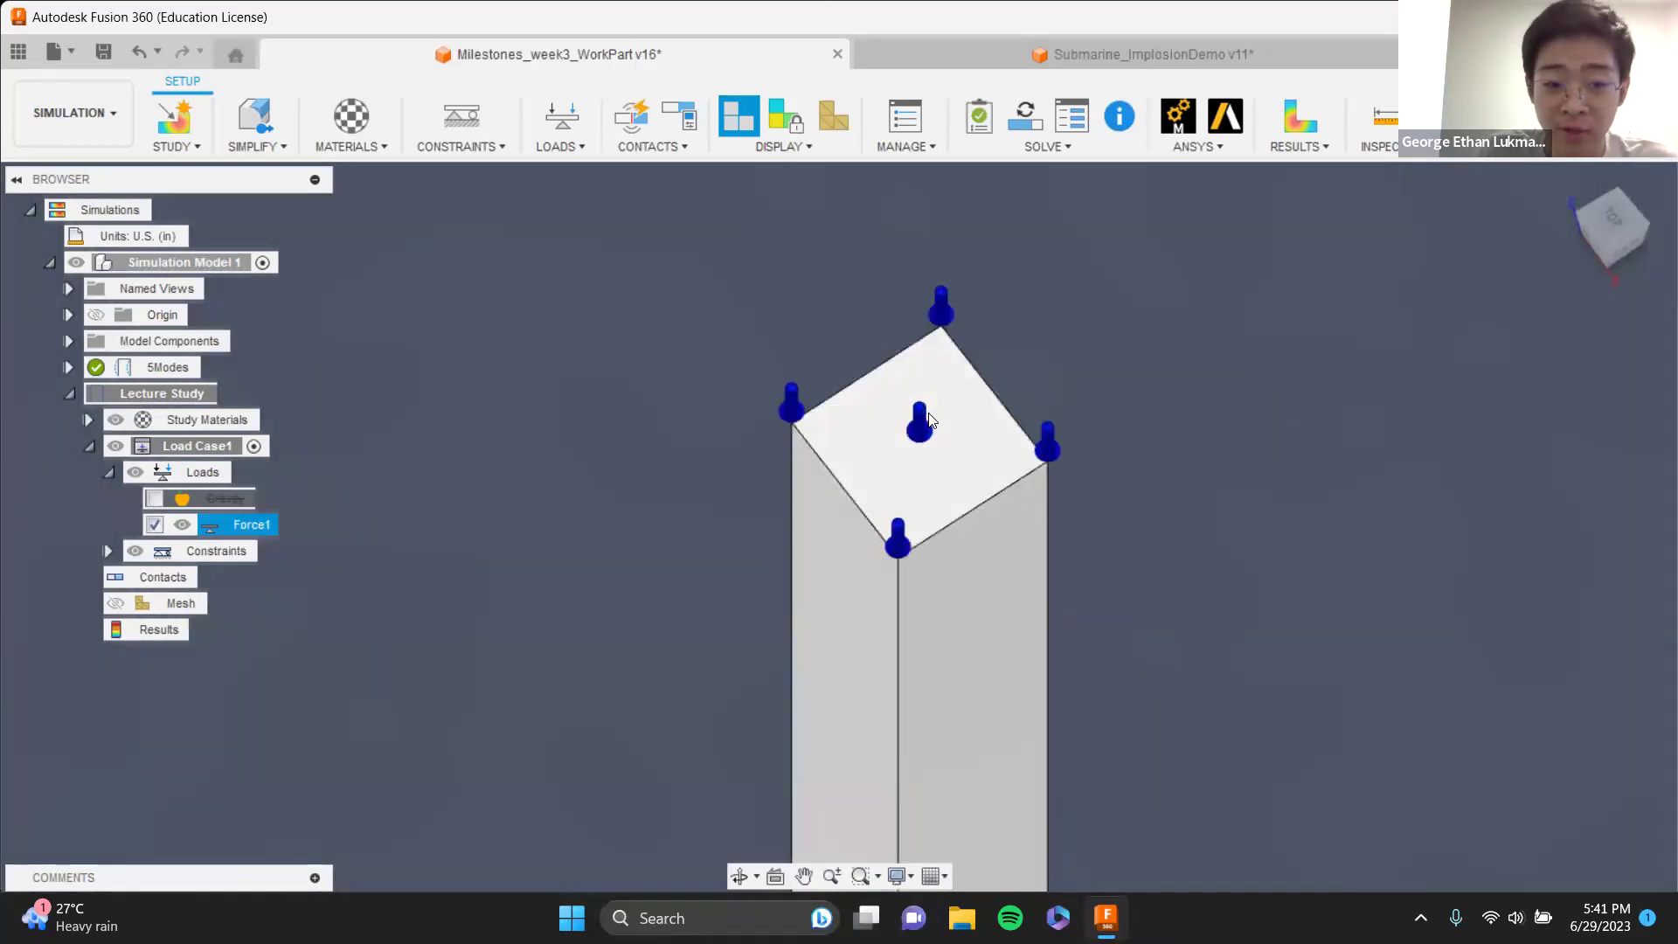
scroll(928, 412, up, 2)
scroll(925, 402, down, 8)
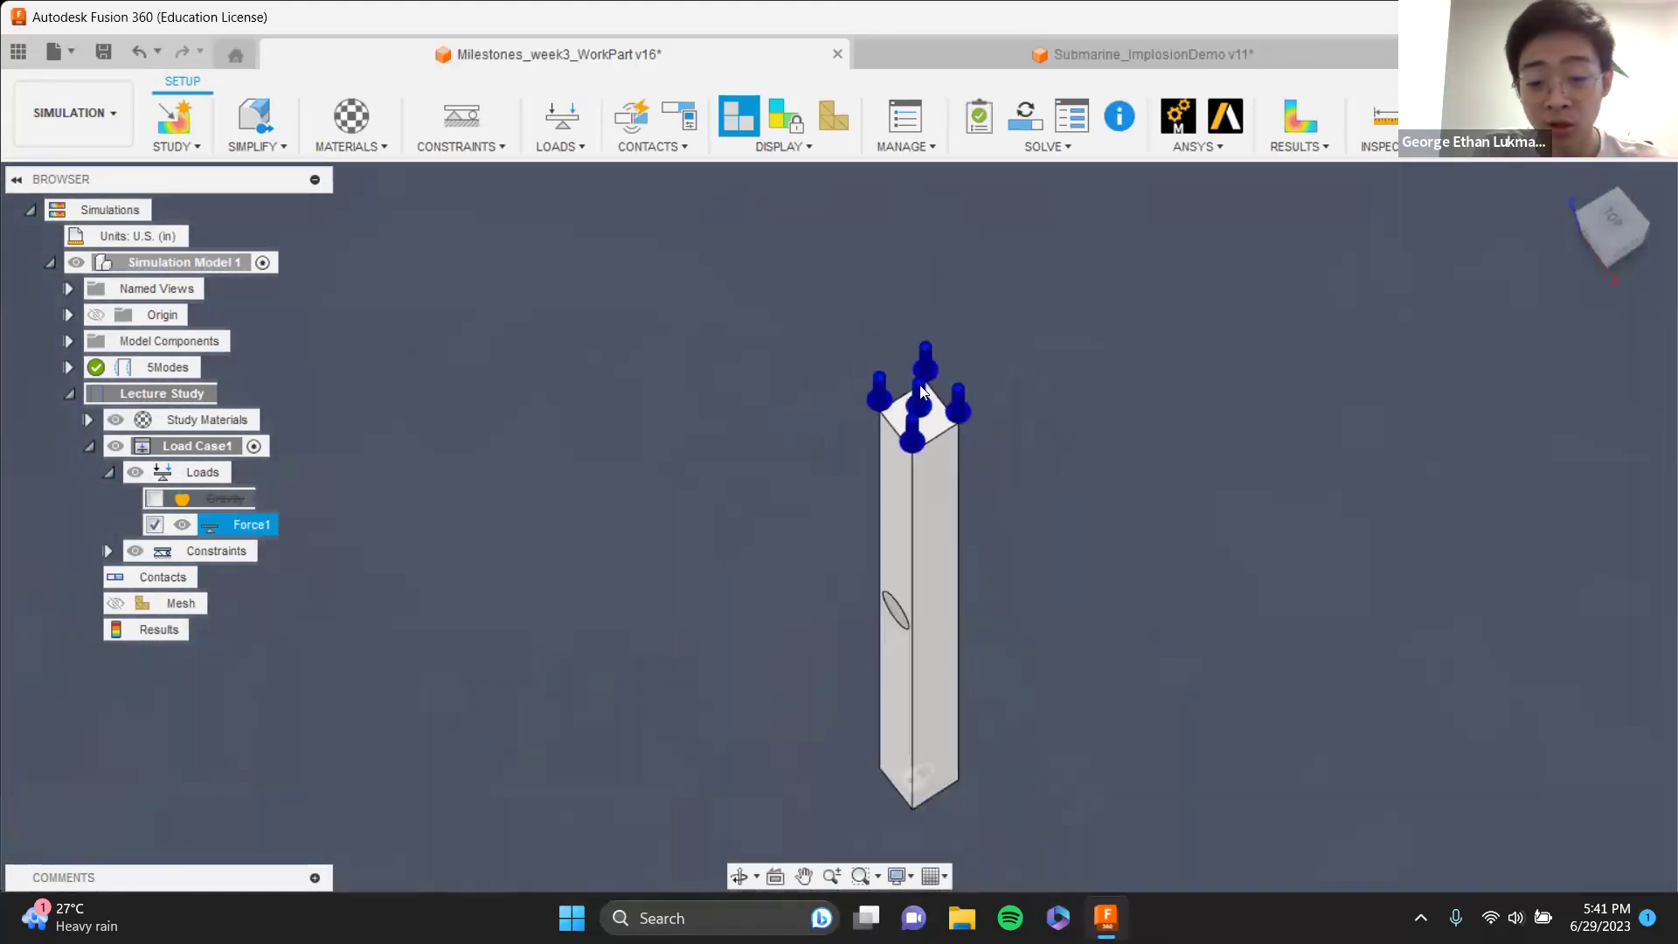
scroll(926, 402, down, 3)
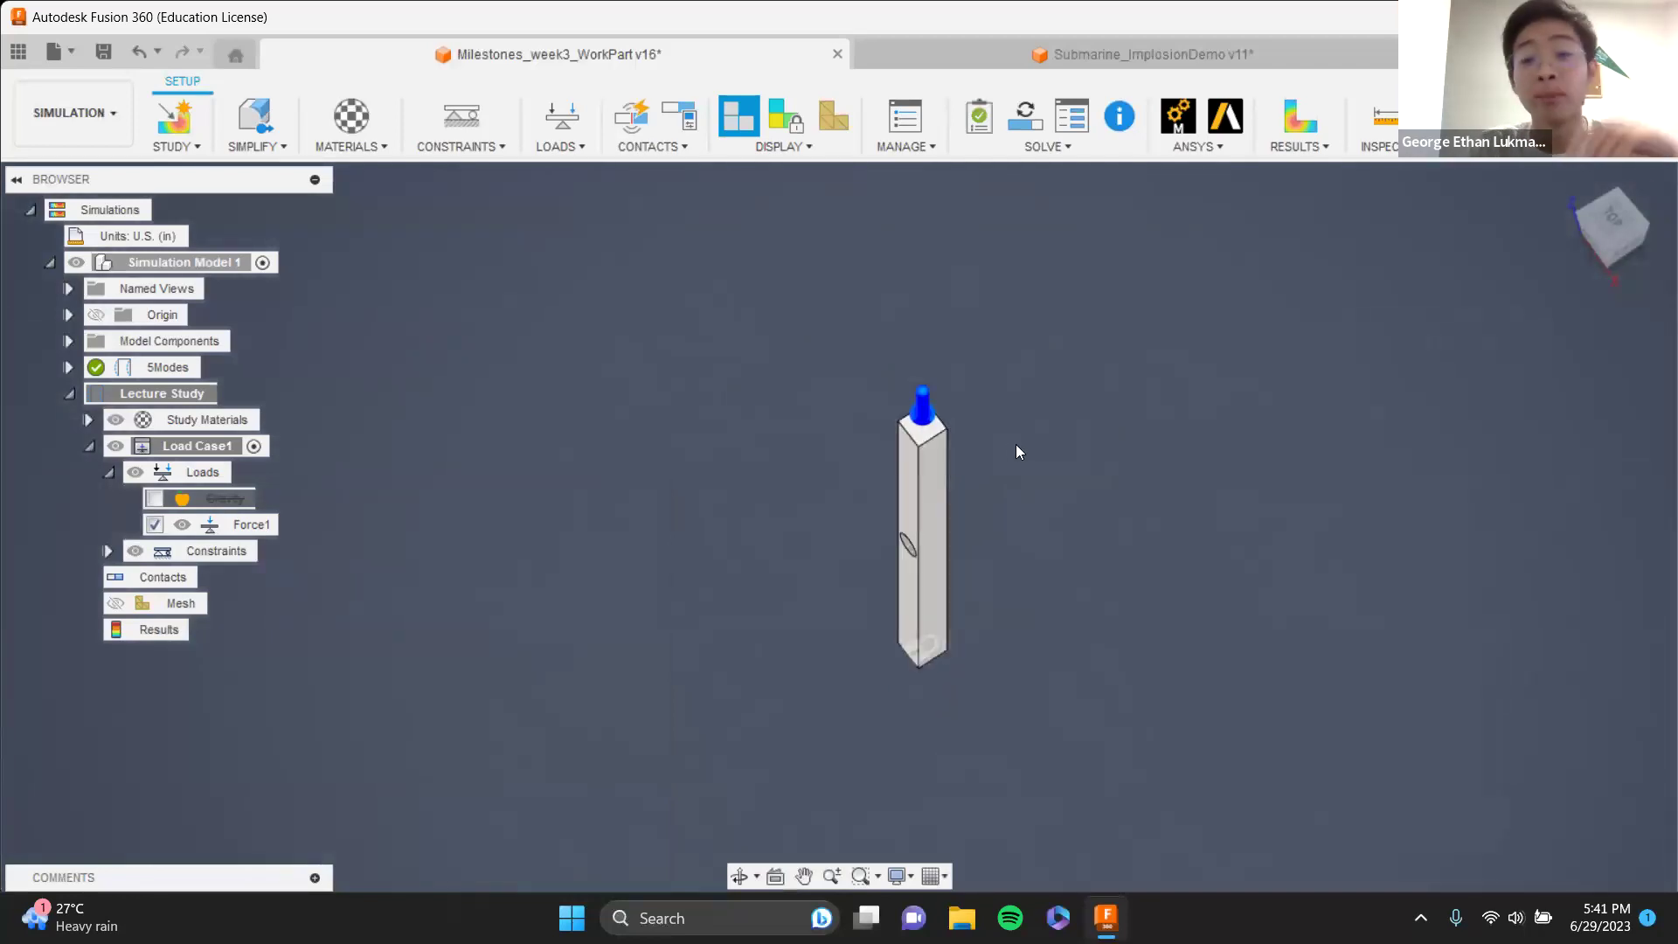
- Recheck the modes slide in the presentation, then examine the bar and its round hole from the front in Fusion 360
key(alt+Tab)
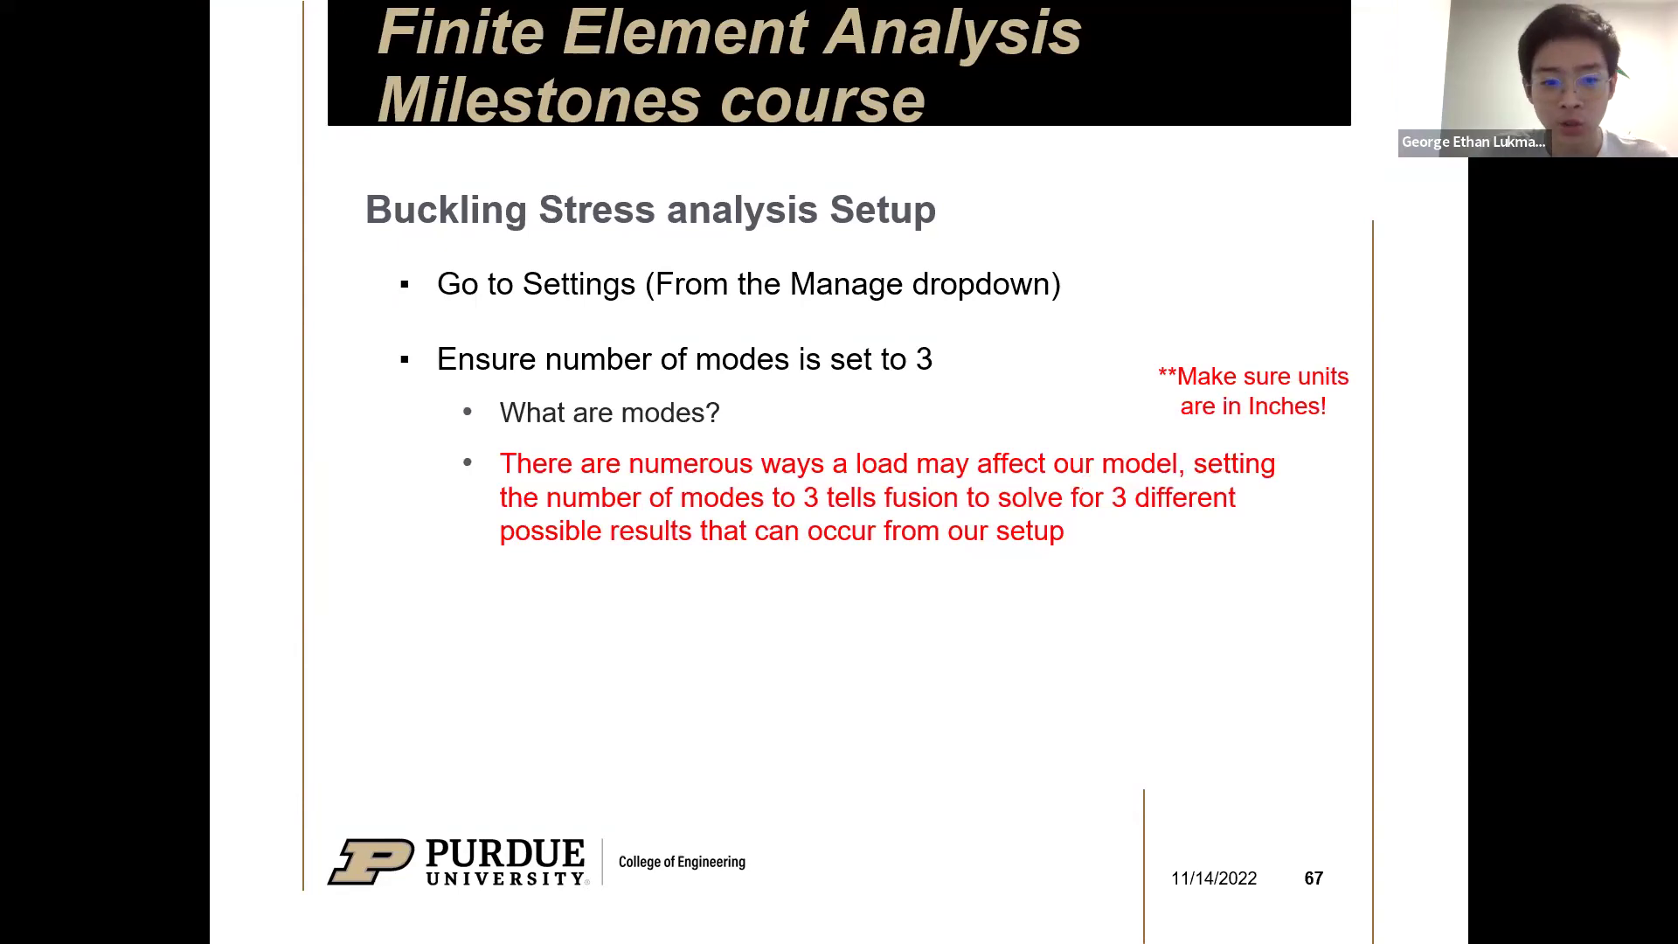
key(alt+Tab)
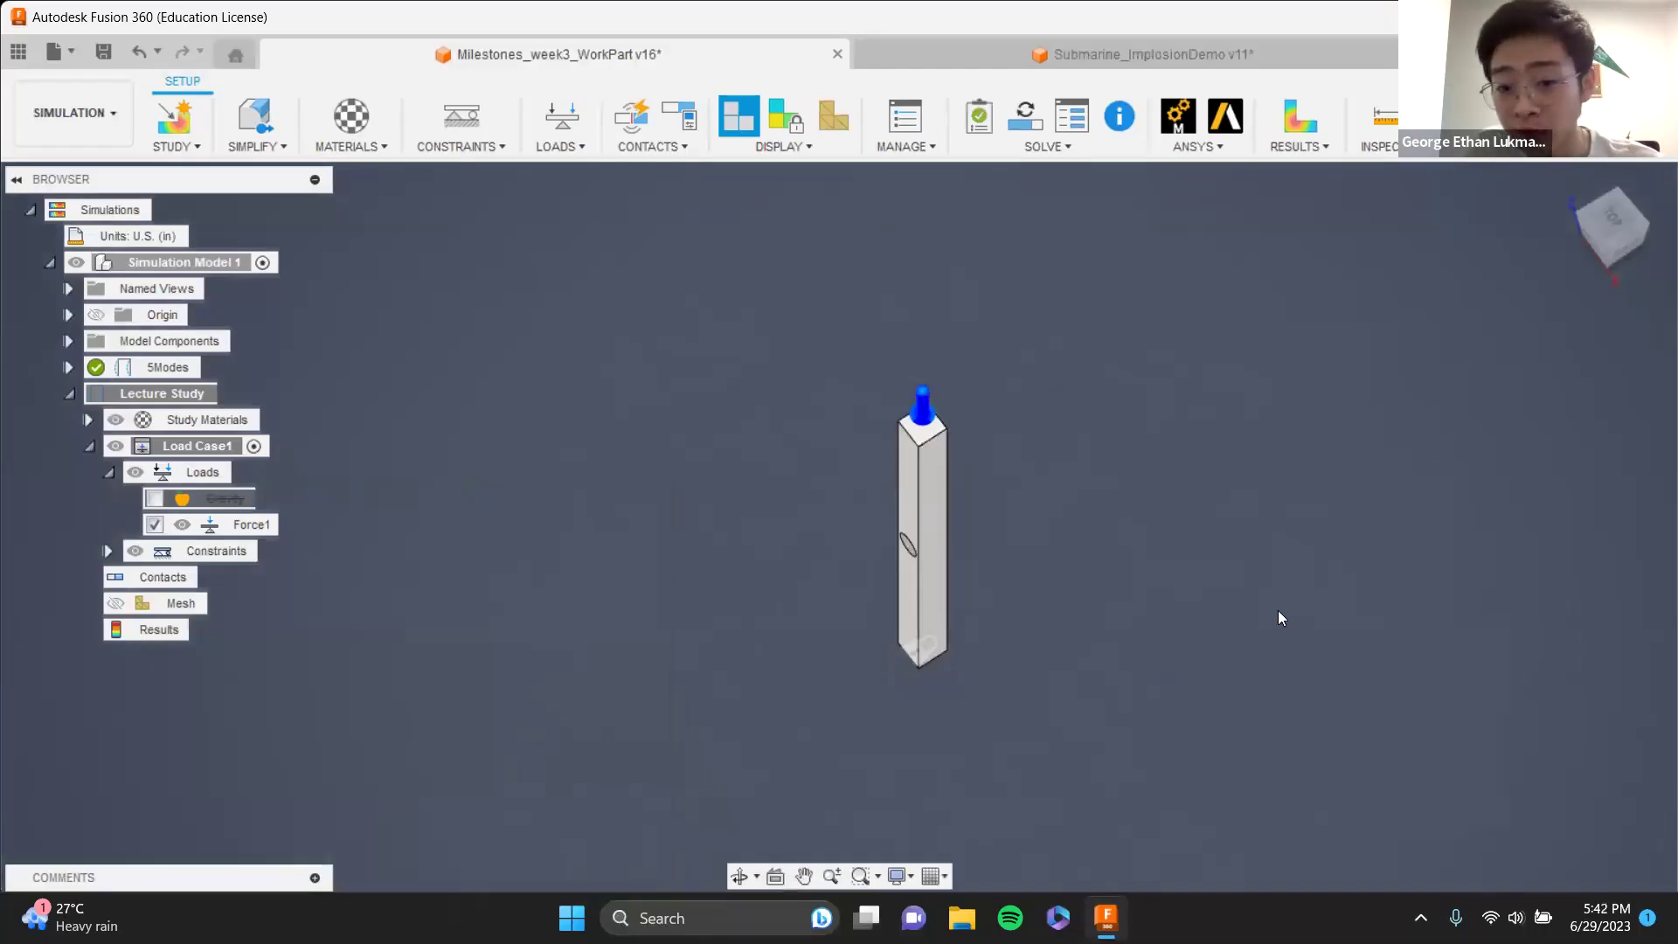
shift+middle_drag(1316, 575, 1561, 327)
click(1602, 244)
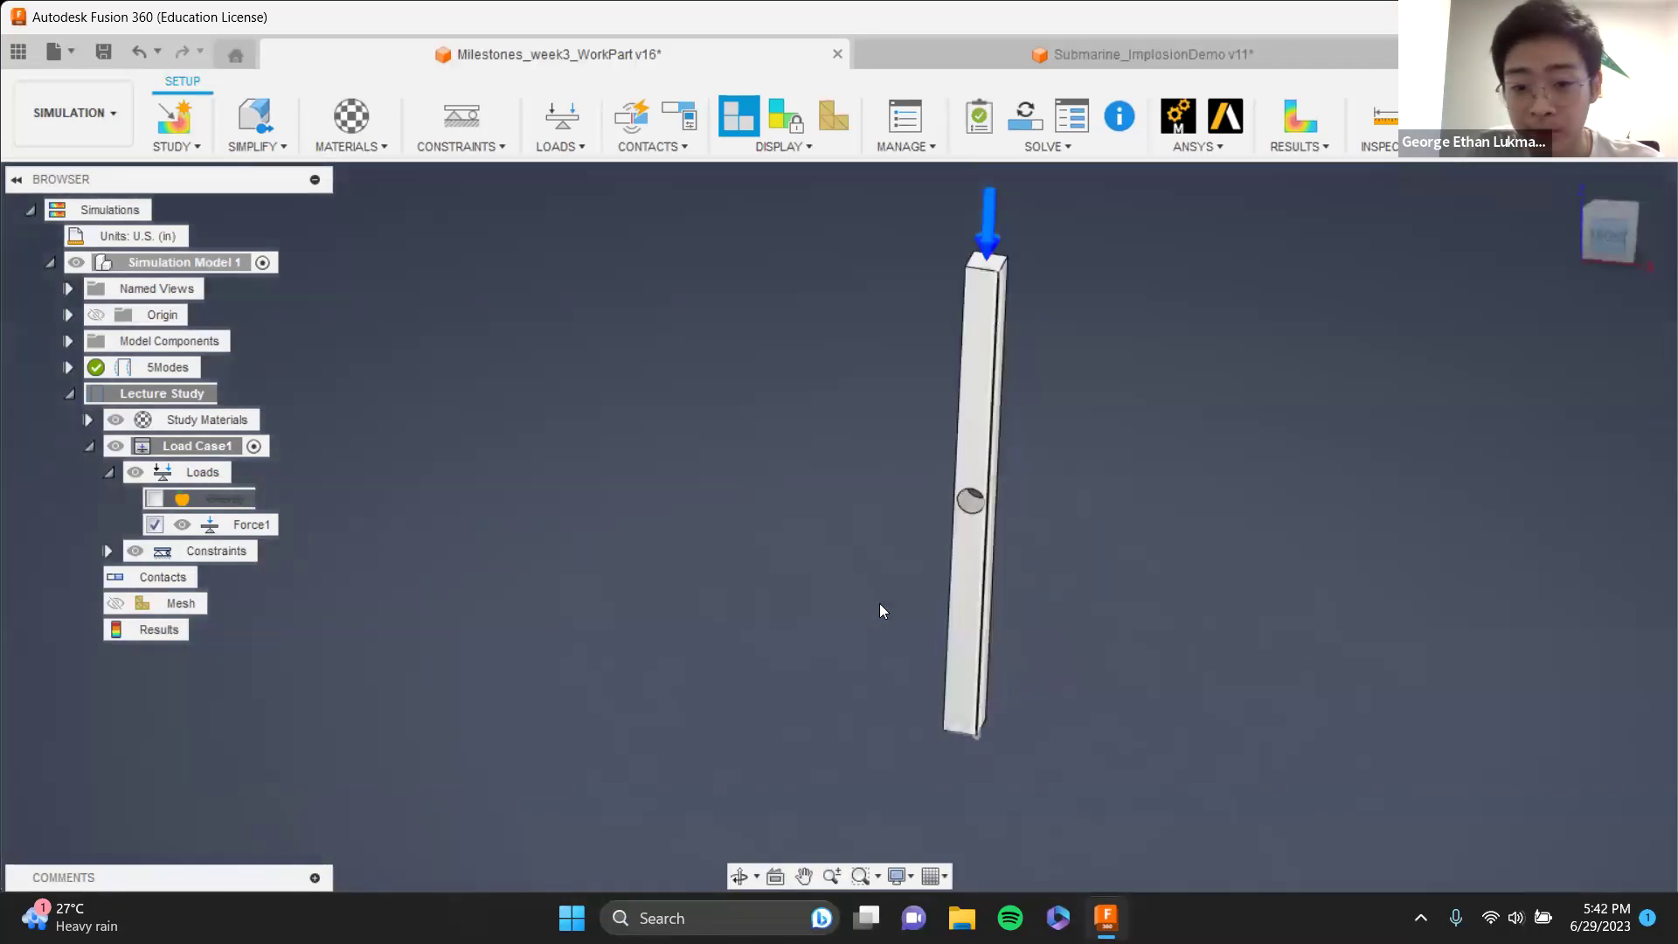
scroll(1003, 454, up, 3)
scroll(993, 299, down, 5)
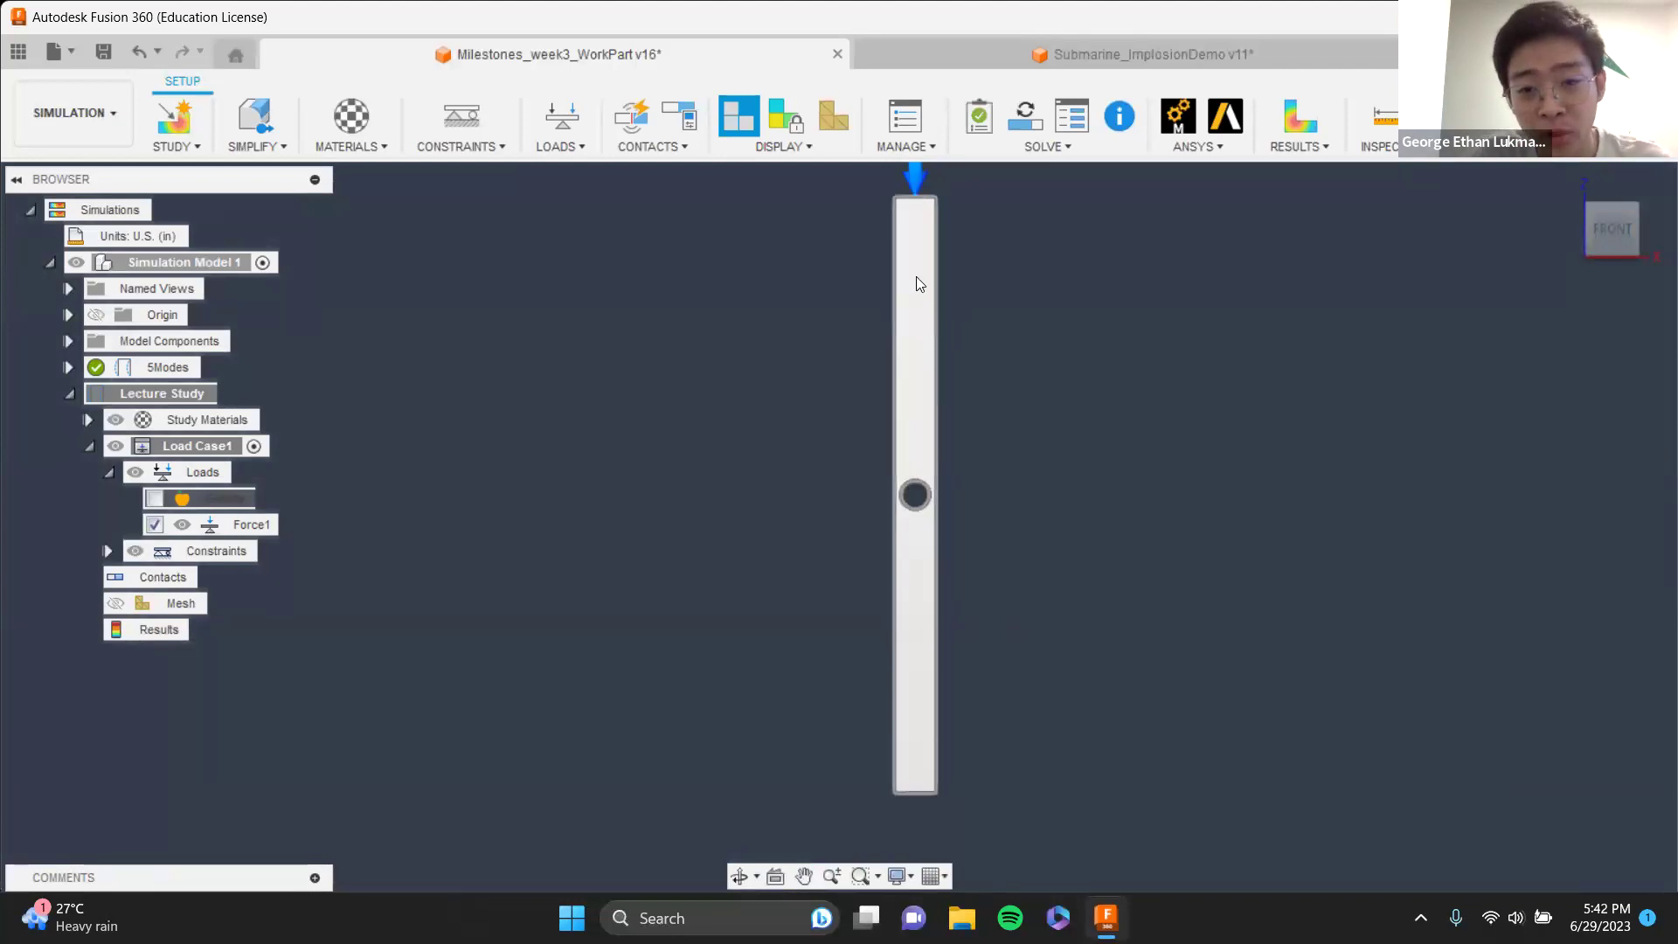
scroll(949, 486, up, 2)
scroll(949, 485, up, 5)
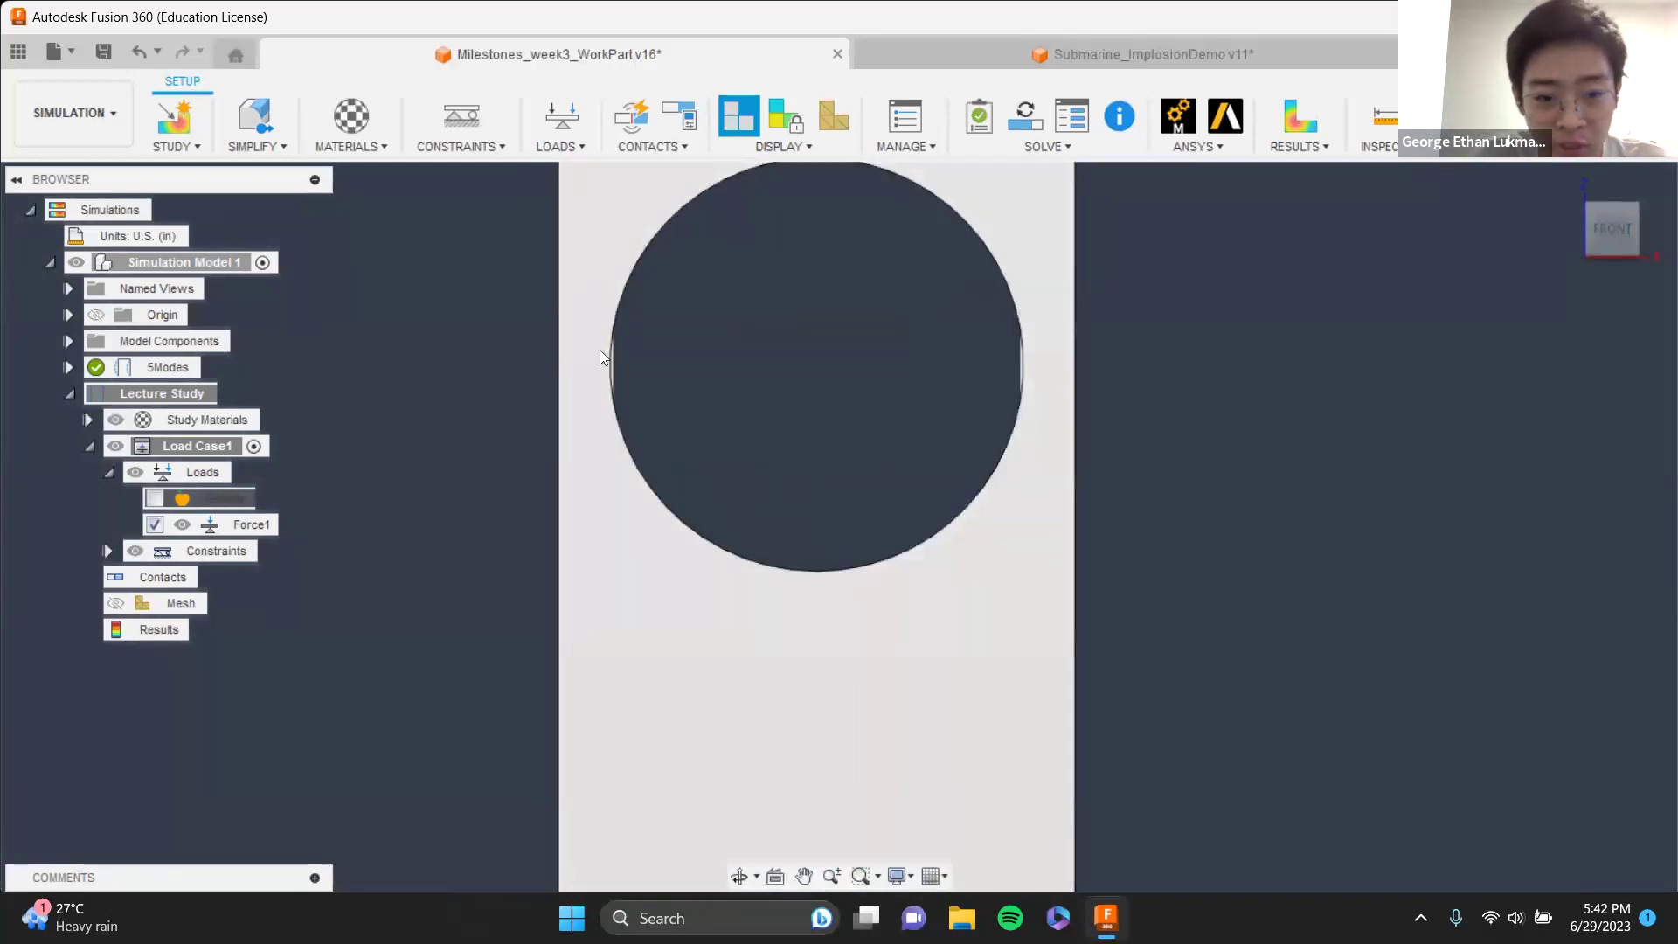
shift+middle_drag(1152, 427, 938, 313)
shift+middle_drag(1041, 391, 1254, 270)
scroll(720, 607, down, 10)
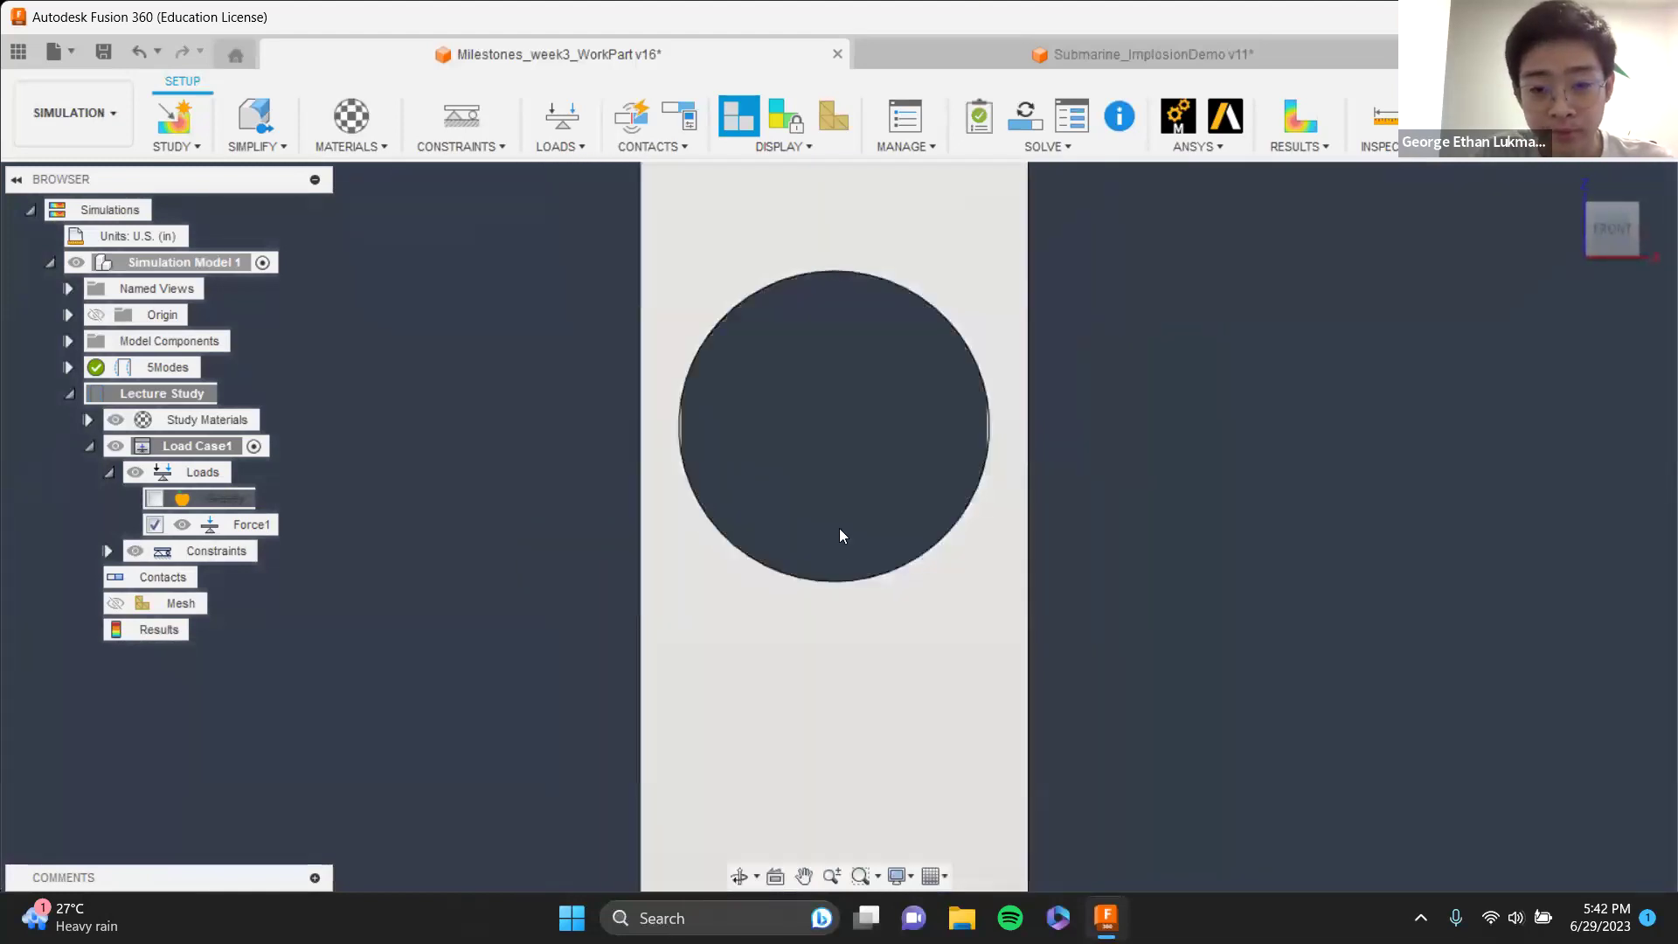
scroll(893, 489, down, 5)
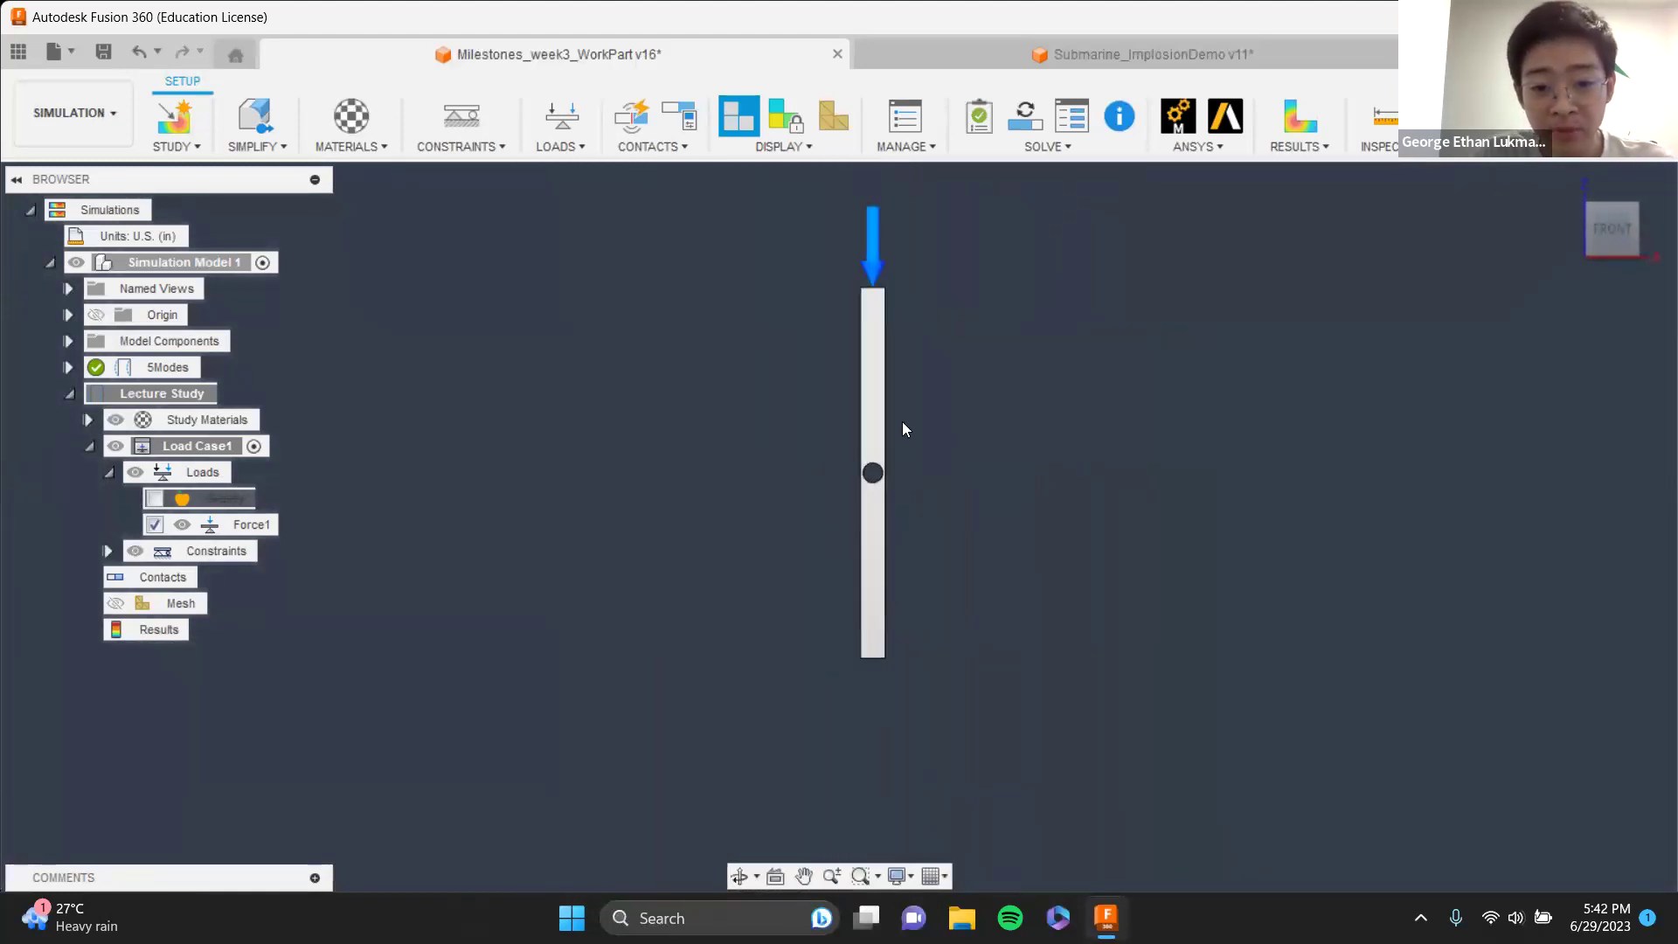
- Examine how the force arrows are distributed over the bar's top face by highlighting the load
shift+middle_drag(897, 367, 864, 346)
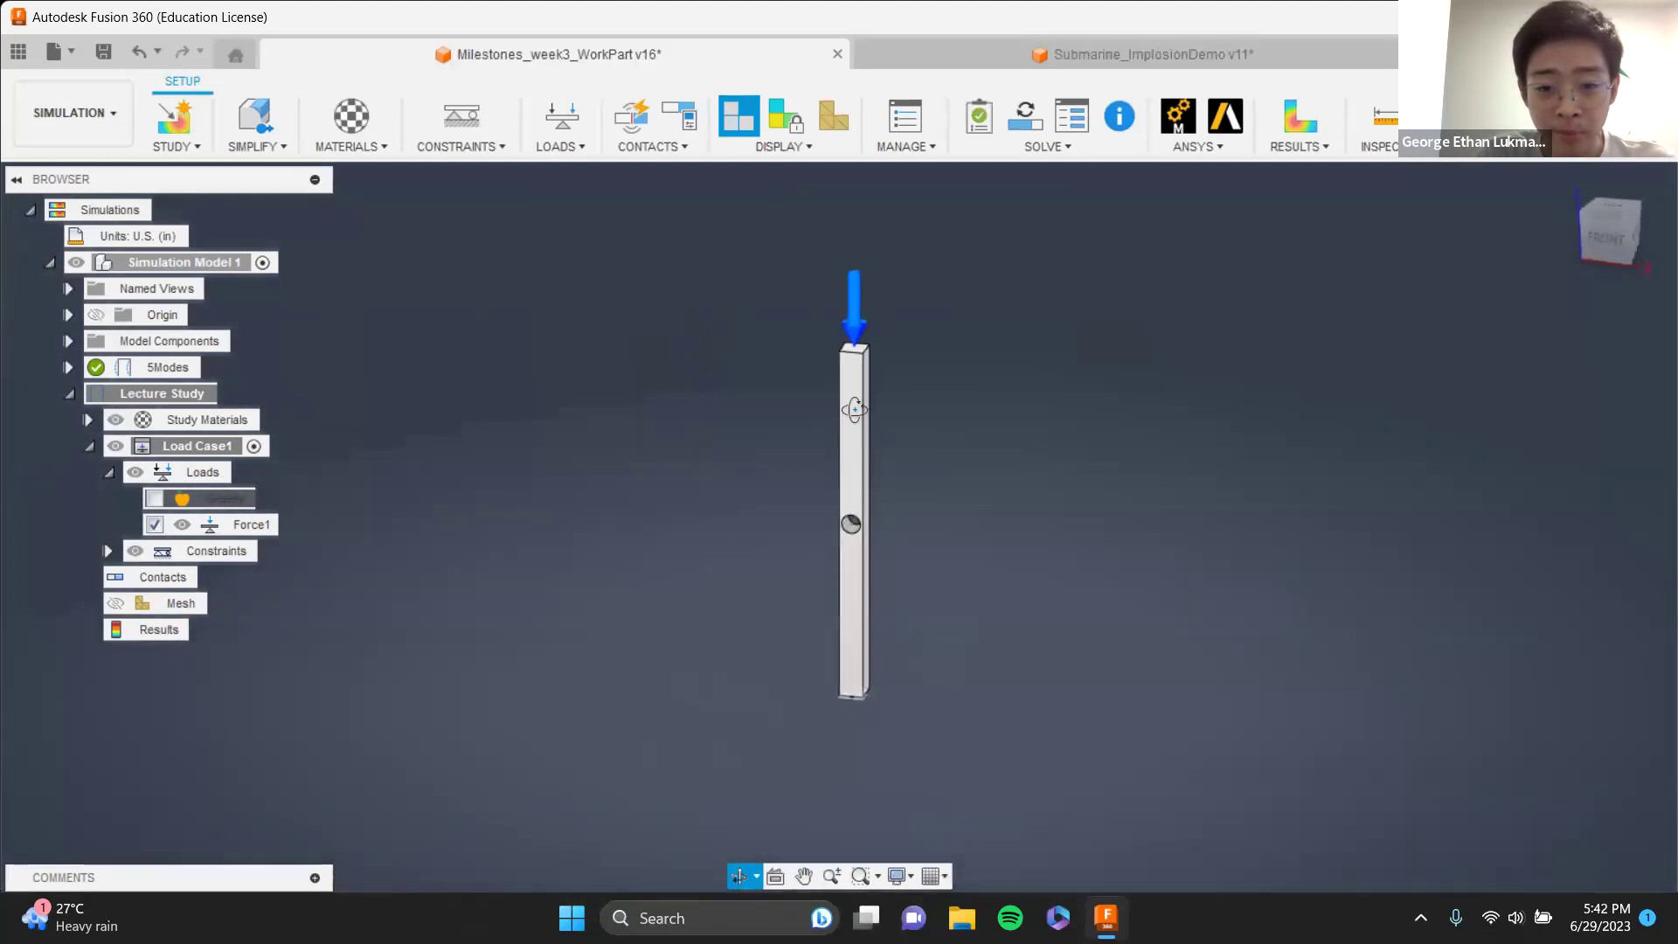
scroll(862, 344, up, 8)
click(804, 295)
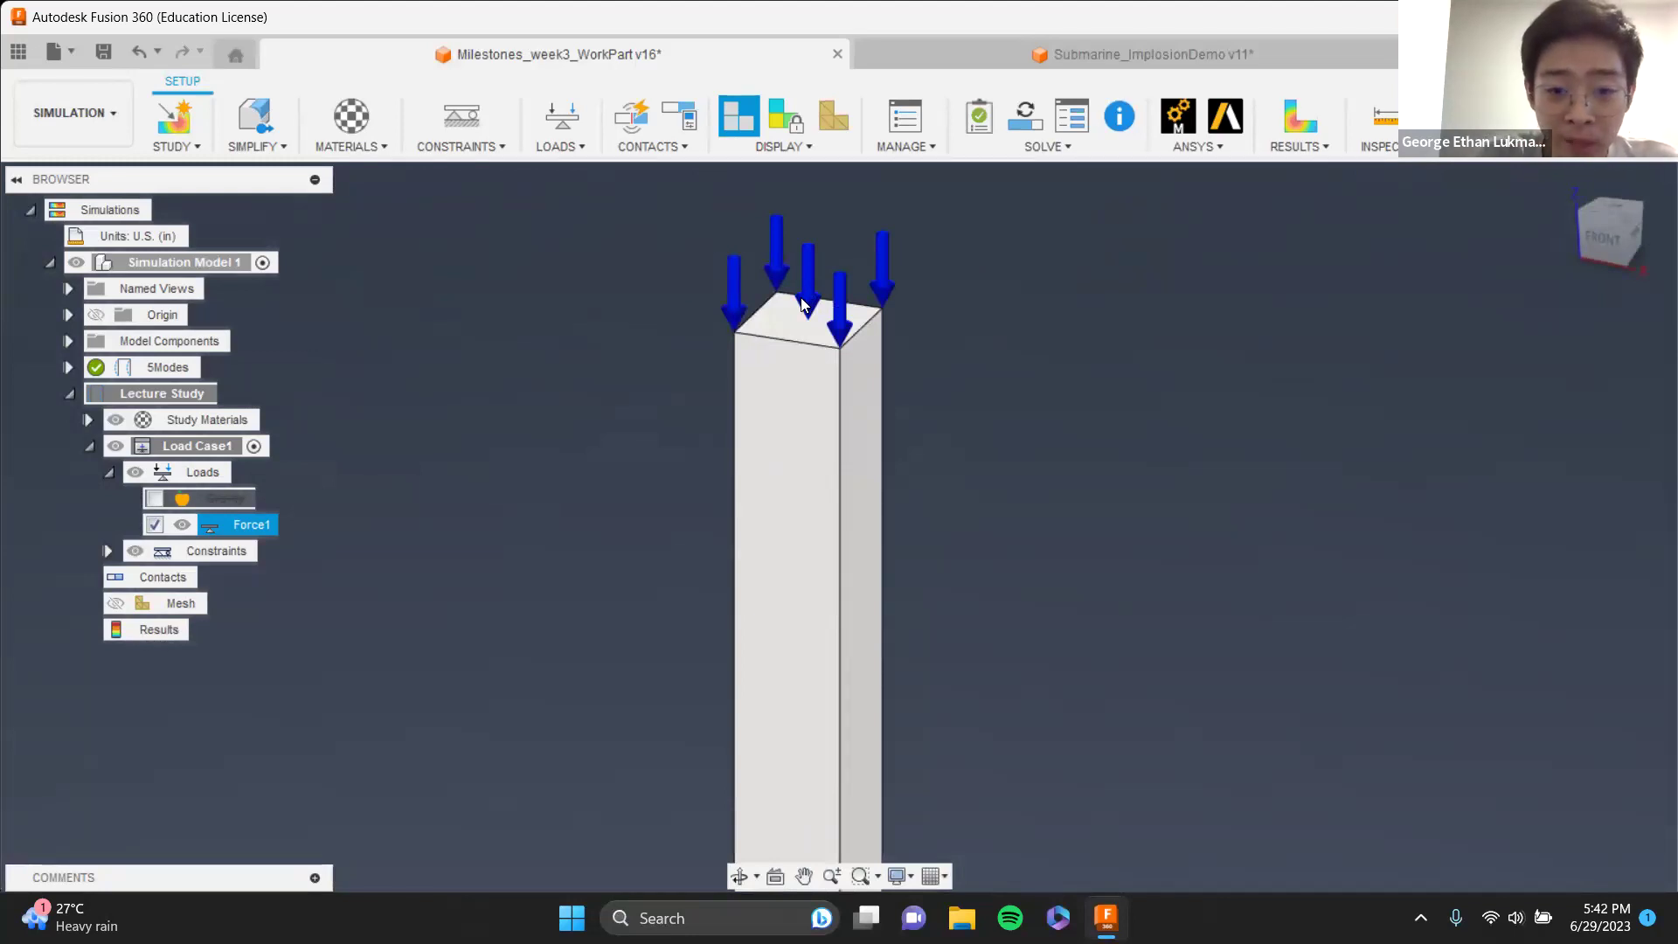
key(Escape)
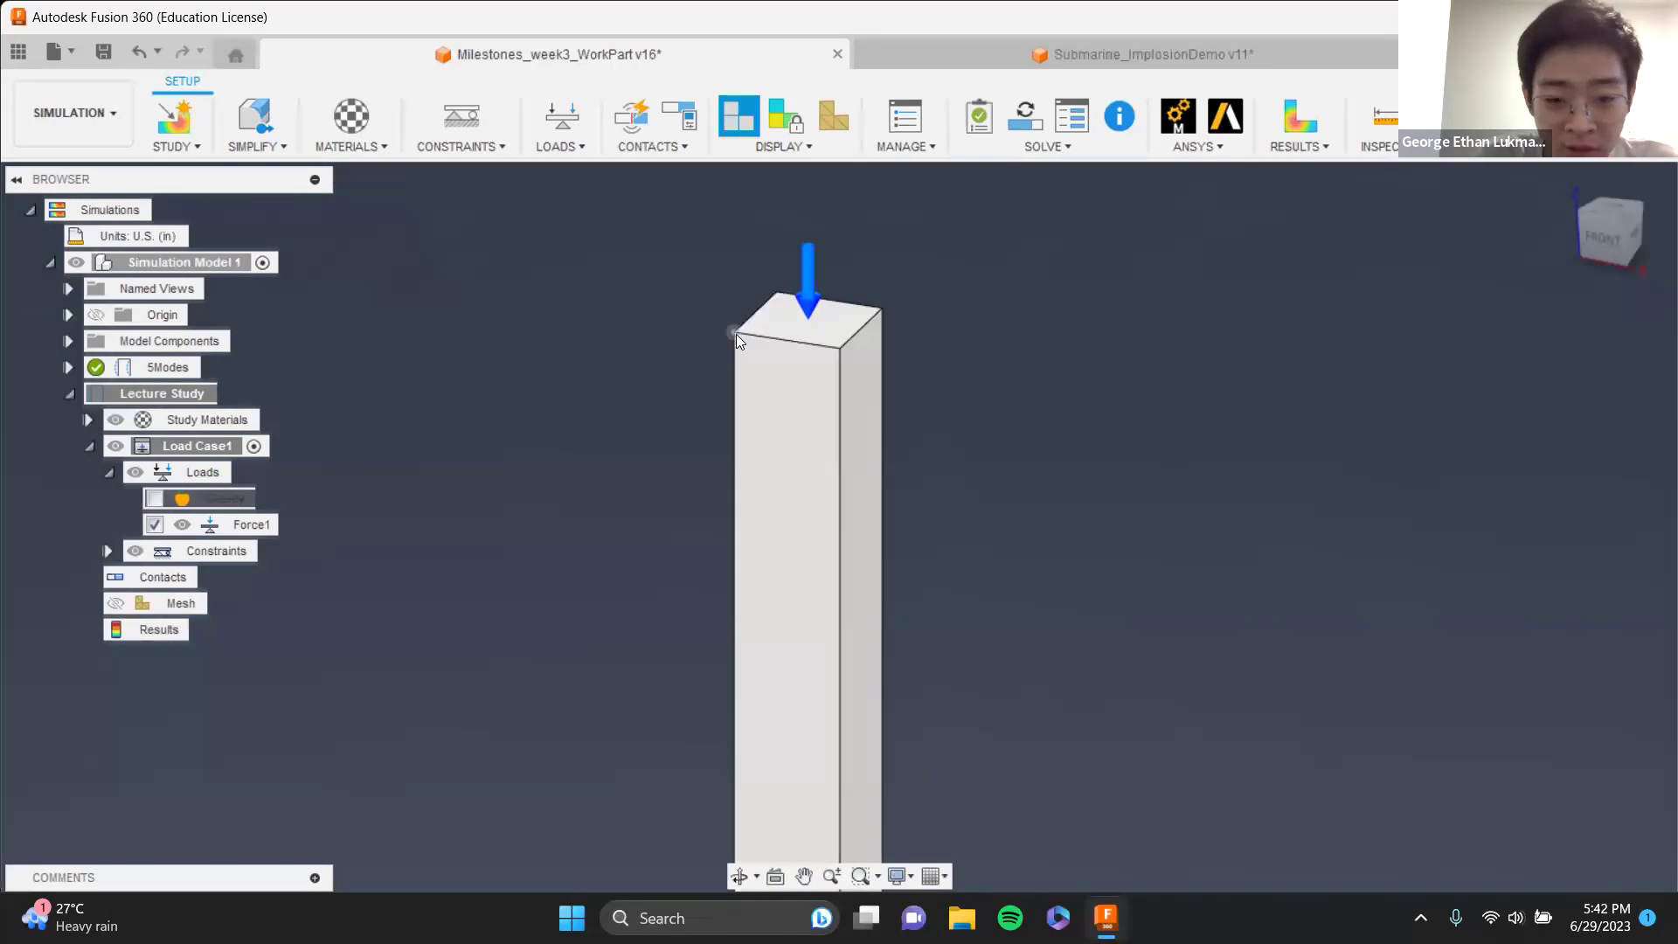
shift+middle_drag(735, 334, 735, 333)
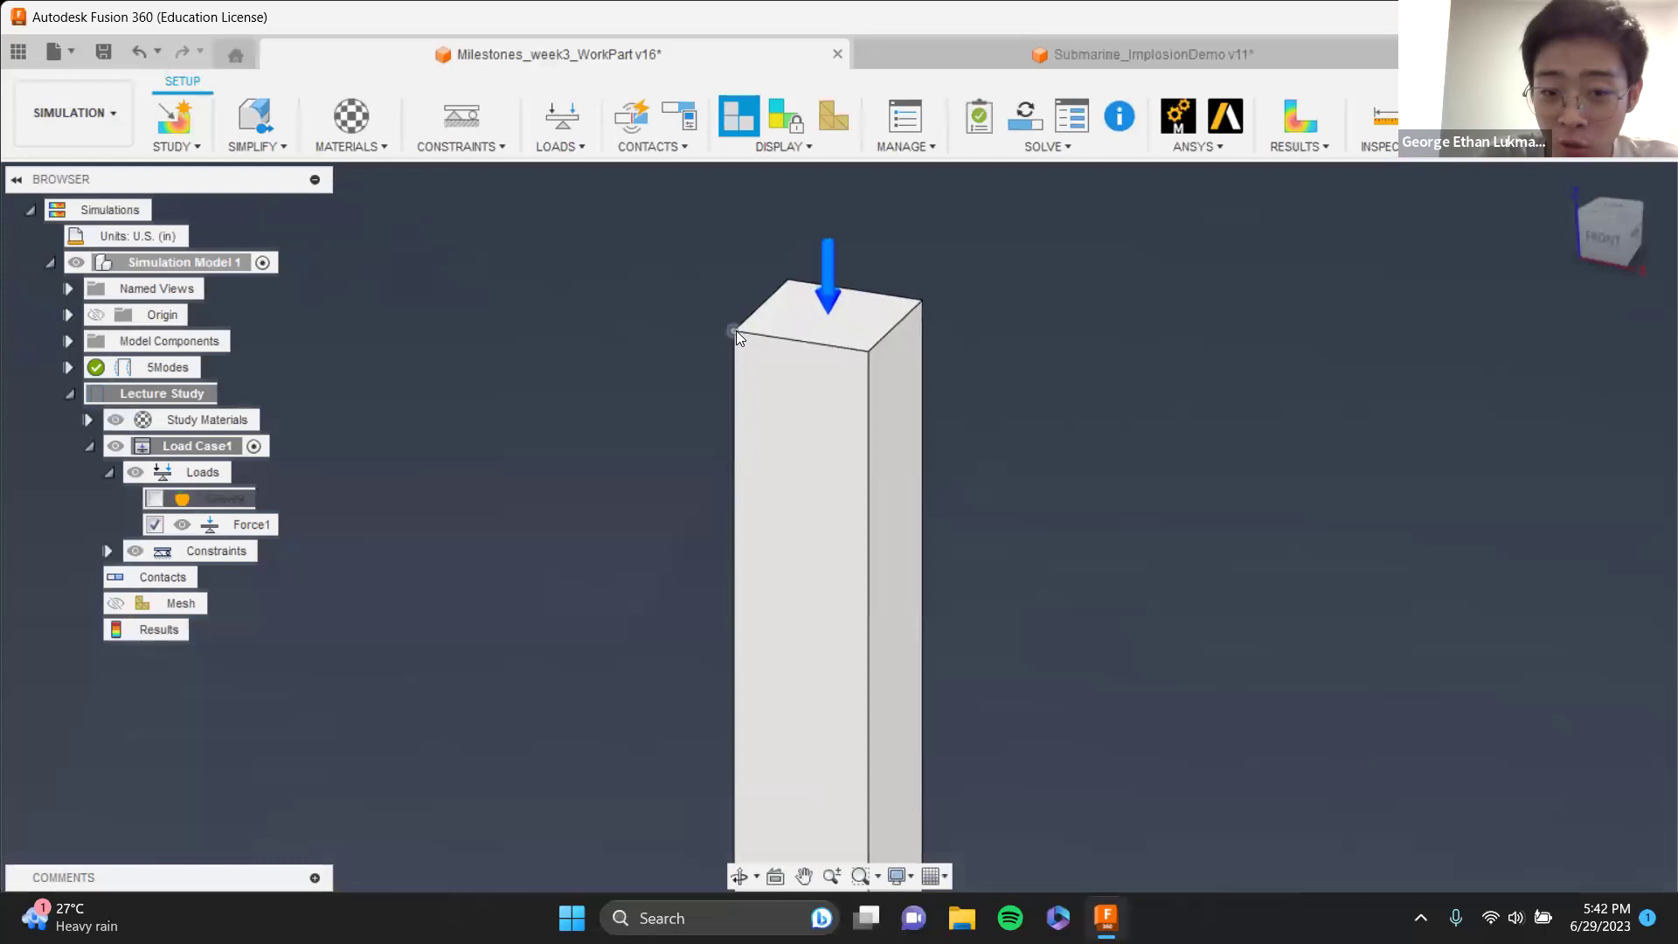
click(822, 304)
key(Escape)
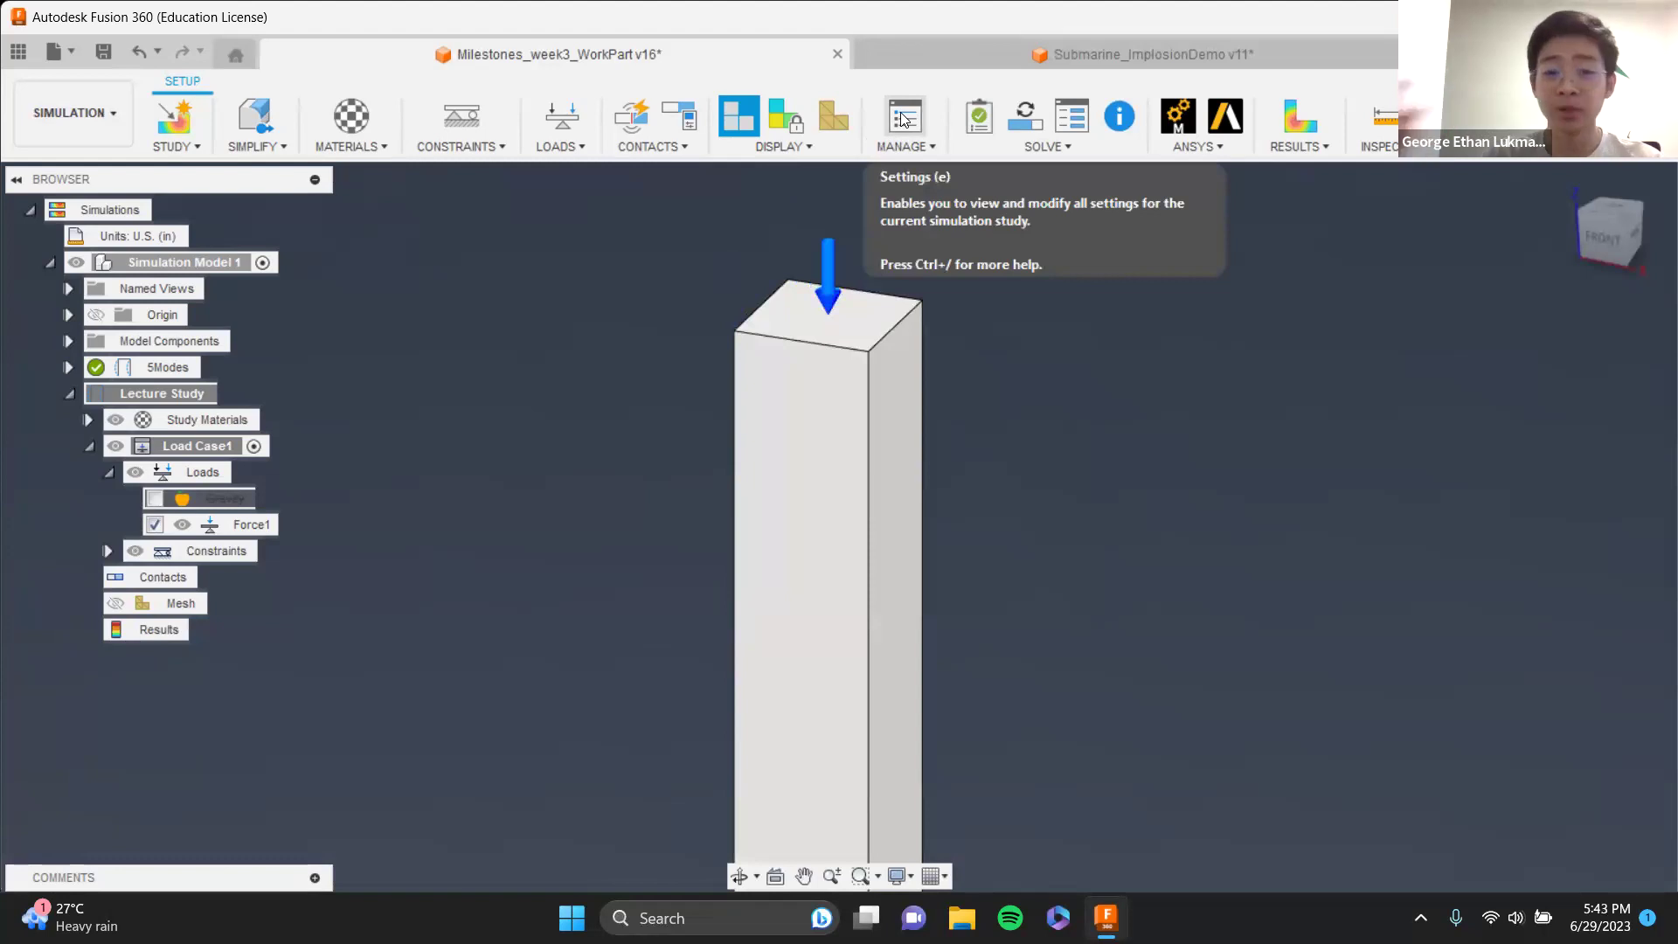
- Check and accept the number of modes in the study settings, then advance the presentation to the Buckling Stress analysis Results slide
scroll(862, 364, down, 5)
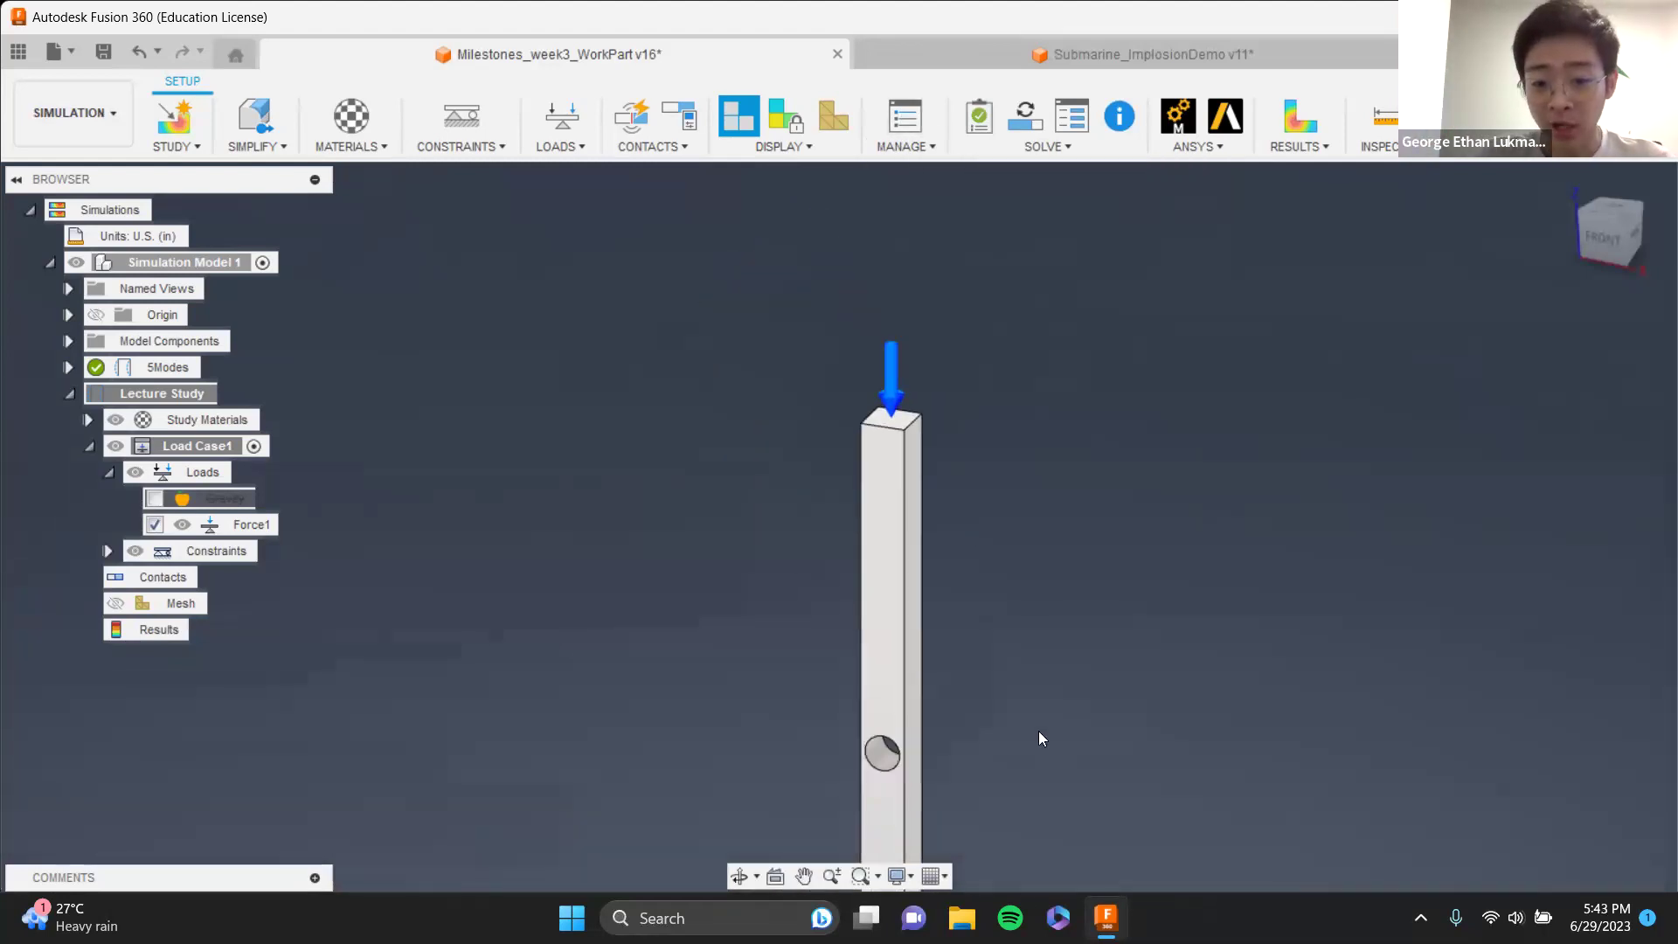
scroll(995, 518, down, 2)
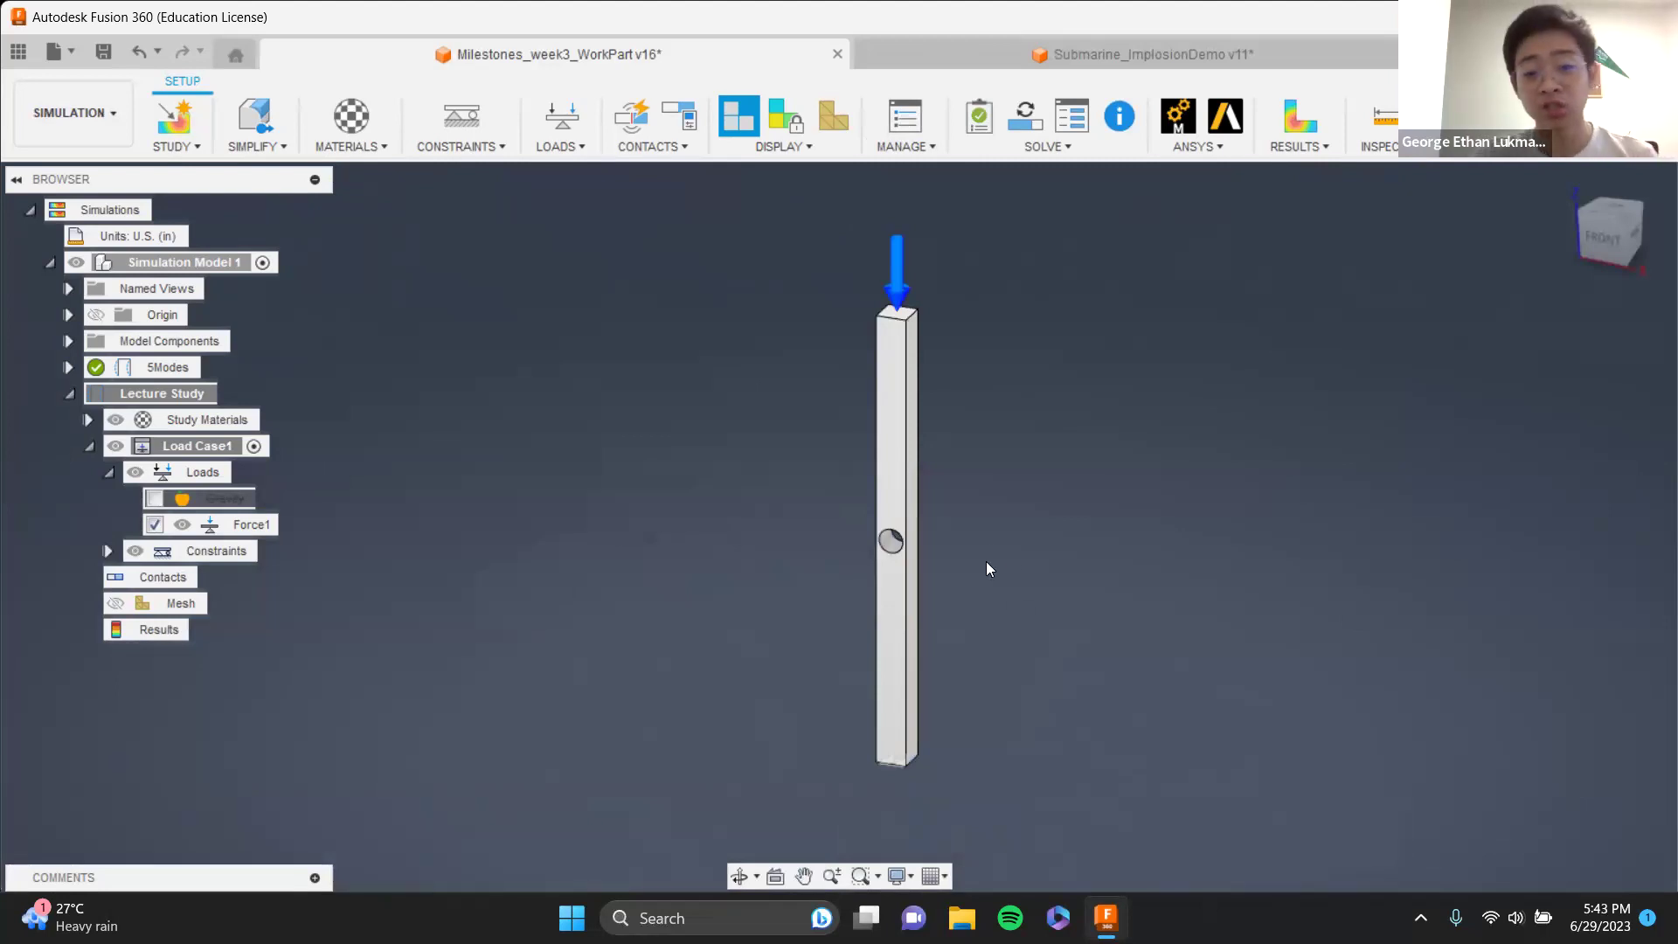
scroll(930, 514, up, 1)
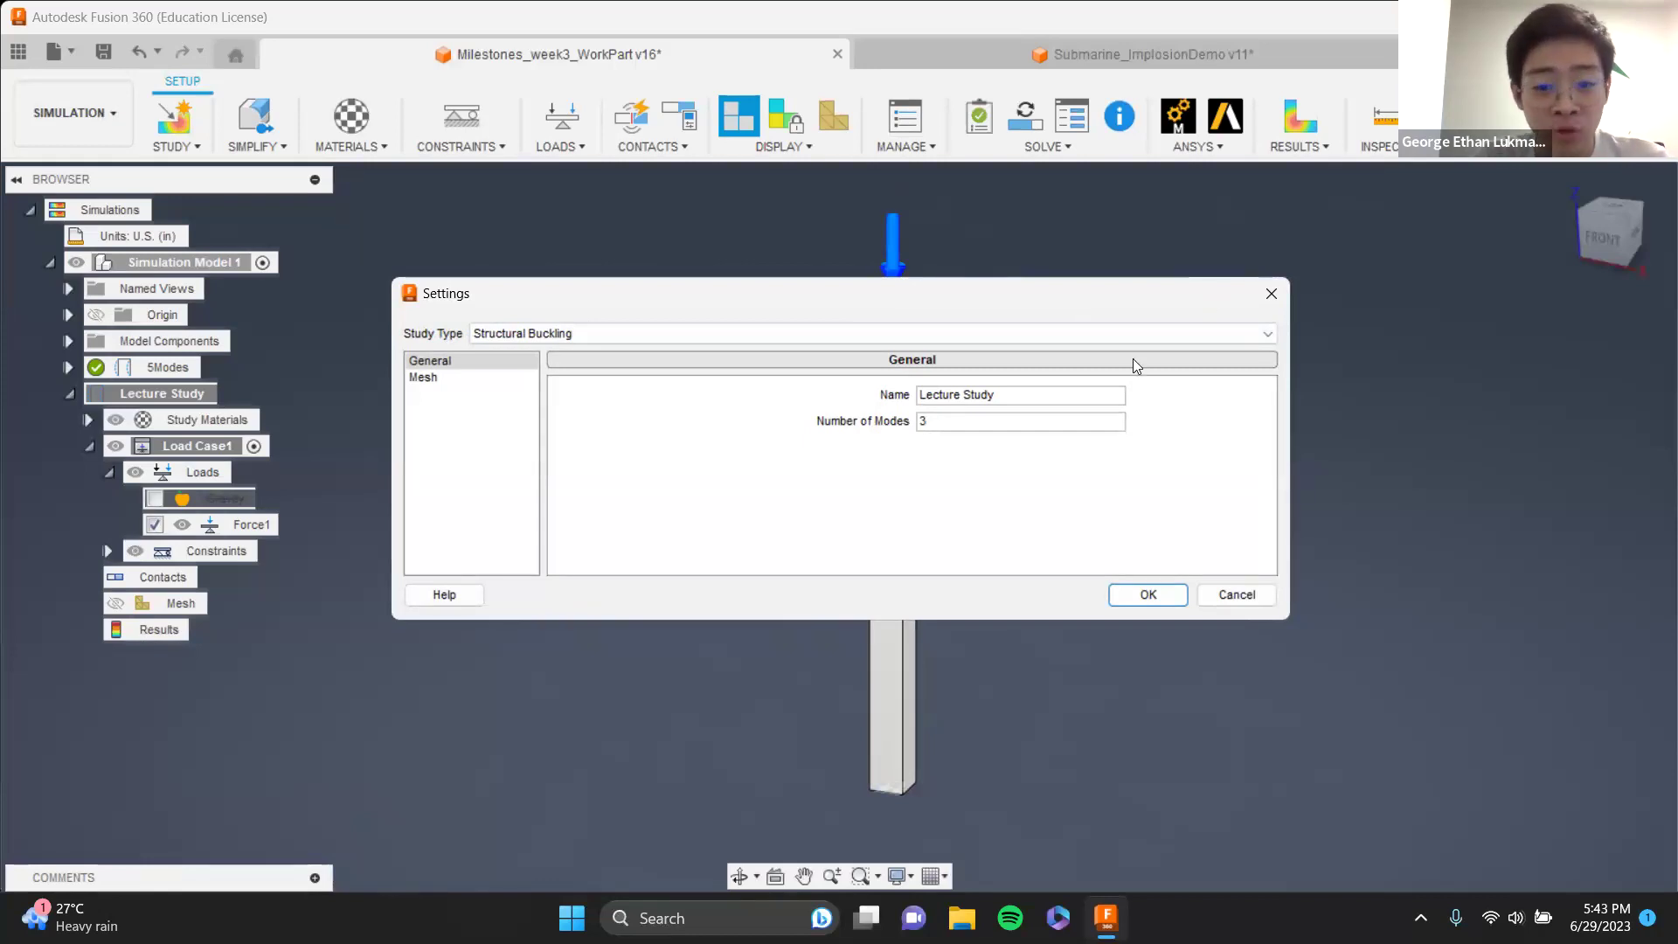
double_click(923, 421)
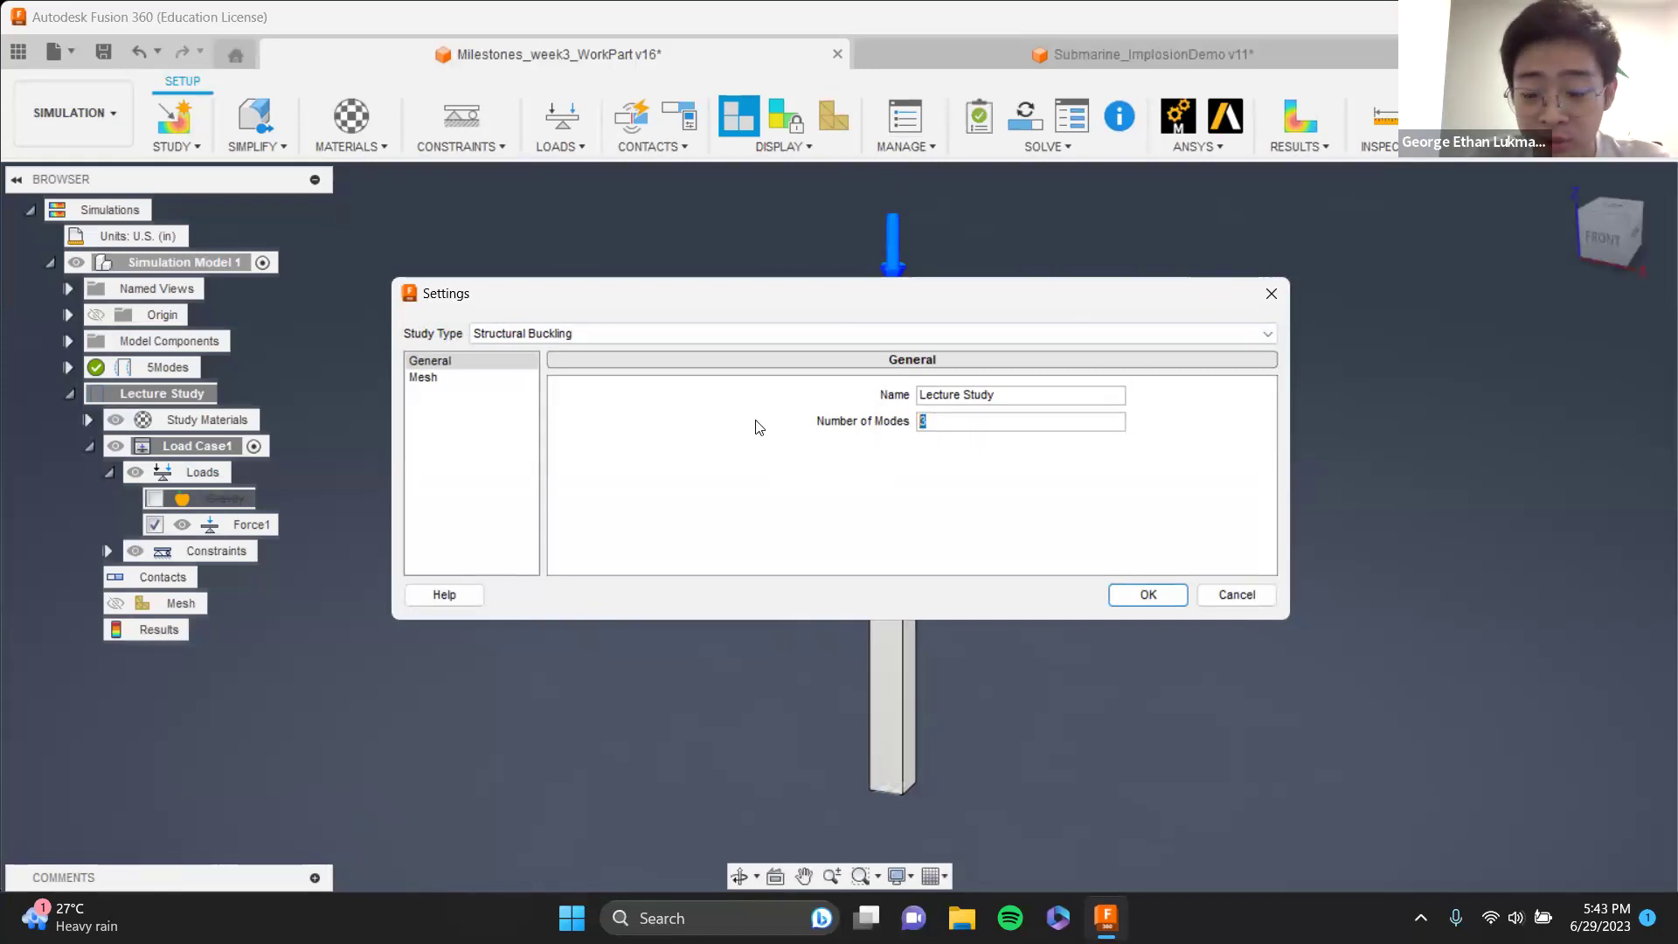
click(1148, 593)
key(alt+Tab)
key(Right)
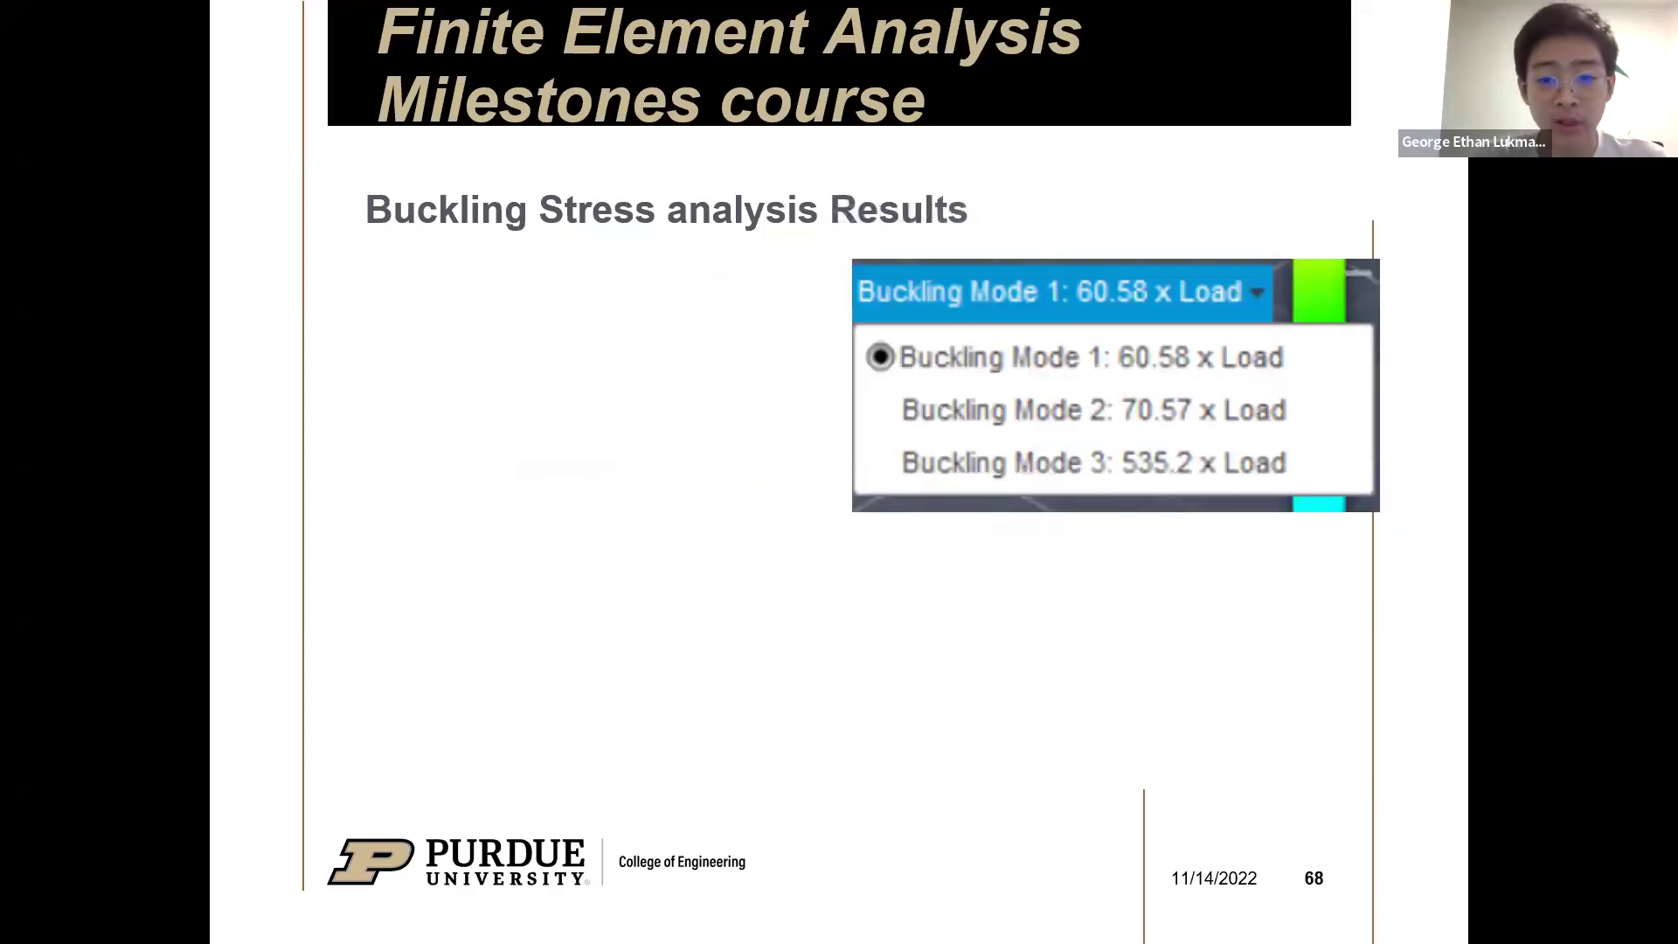
- Switch to Fusion 360 and compute the mesh of the Lecture Study so it displays on the bar
key(alt+Tab)
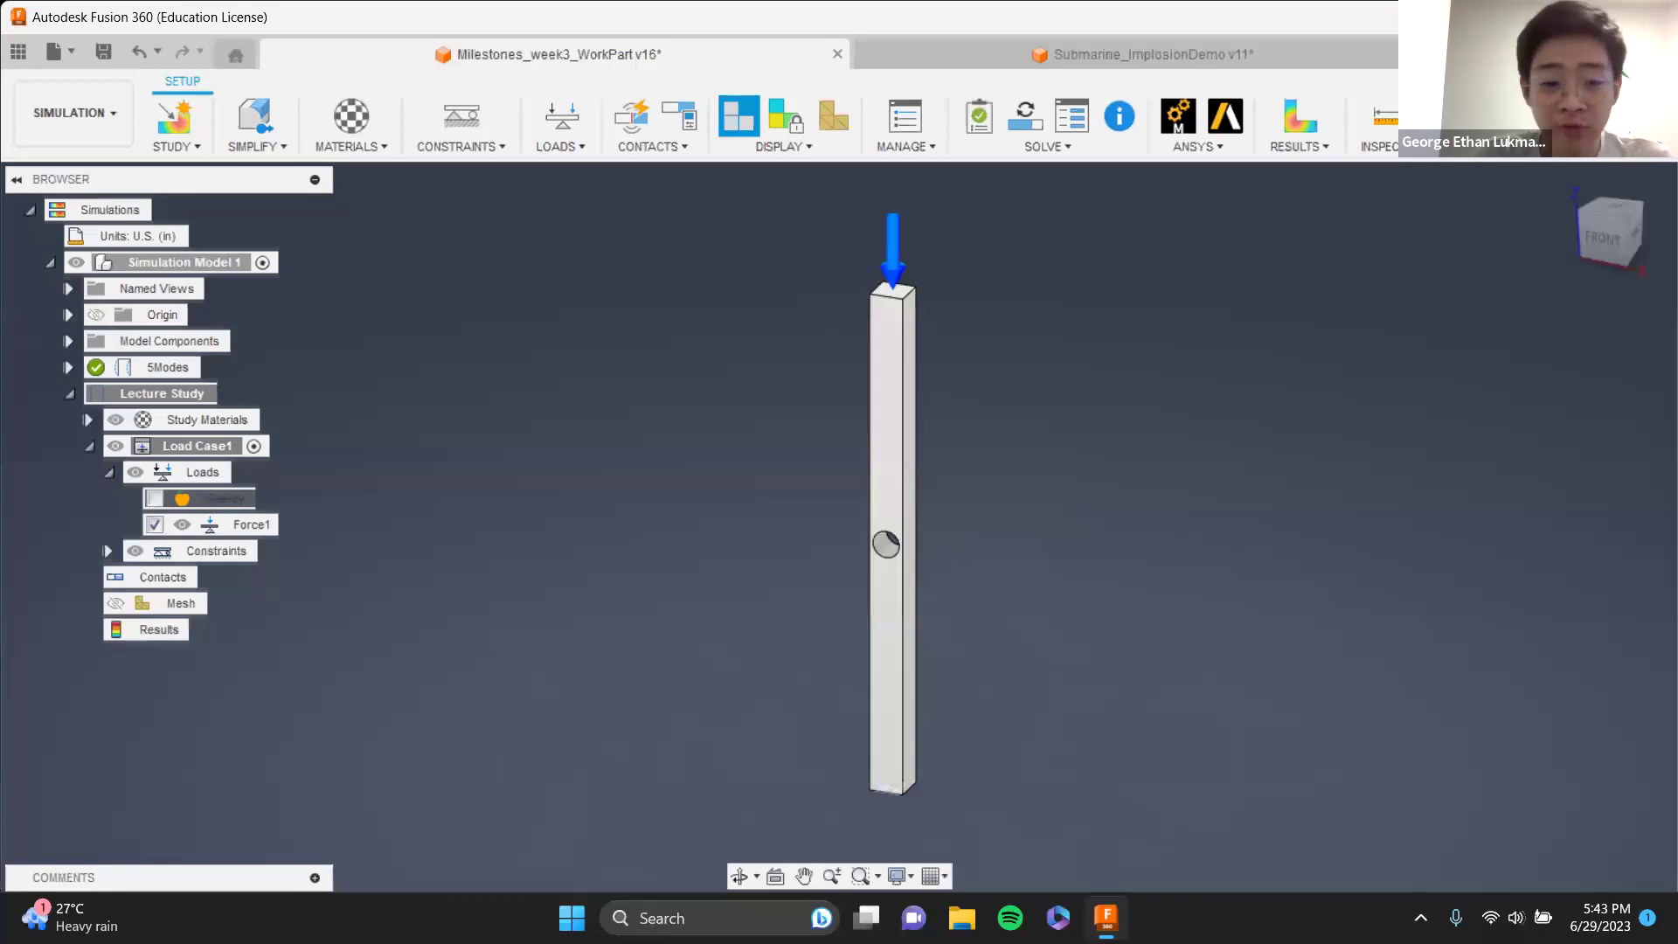
click(124, 610)
click(124, 610)
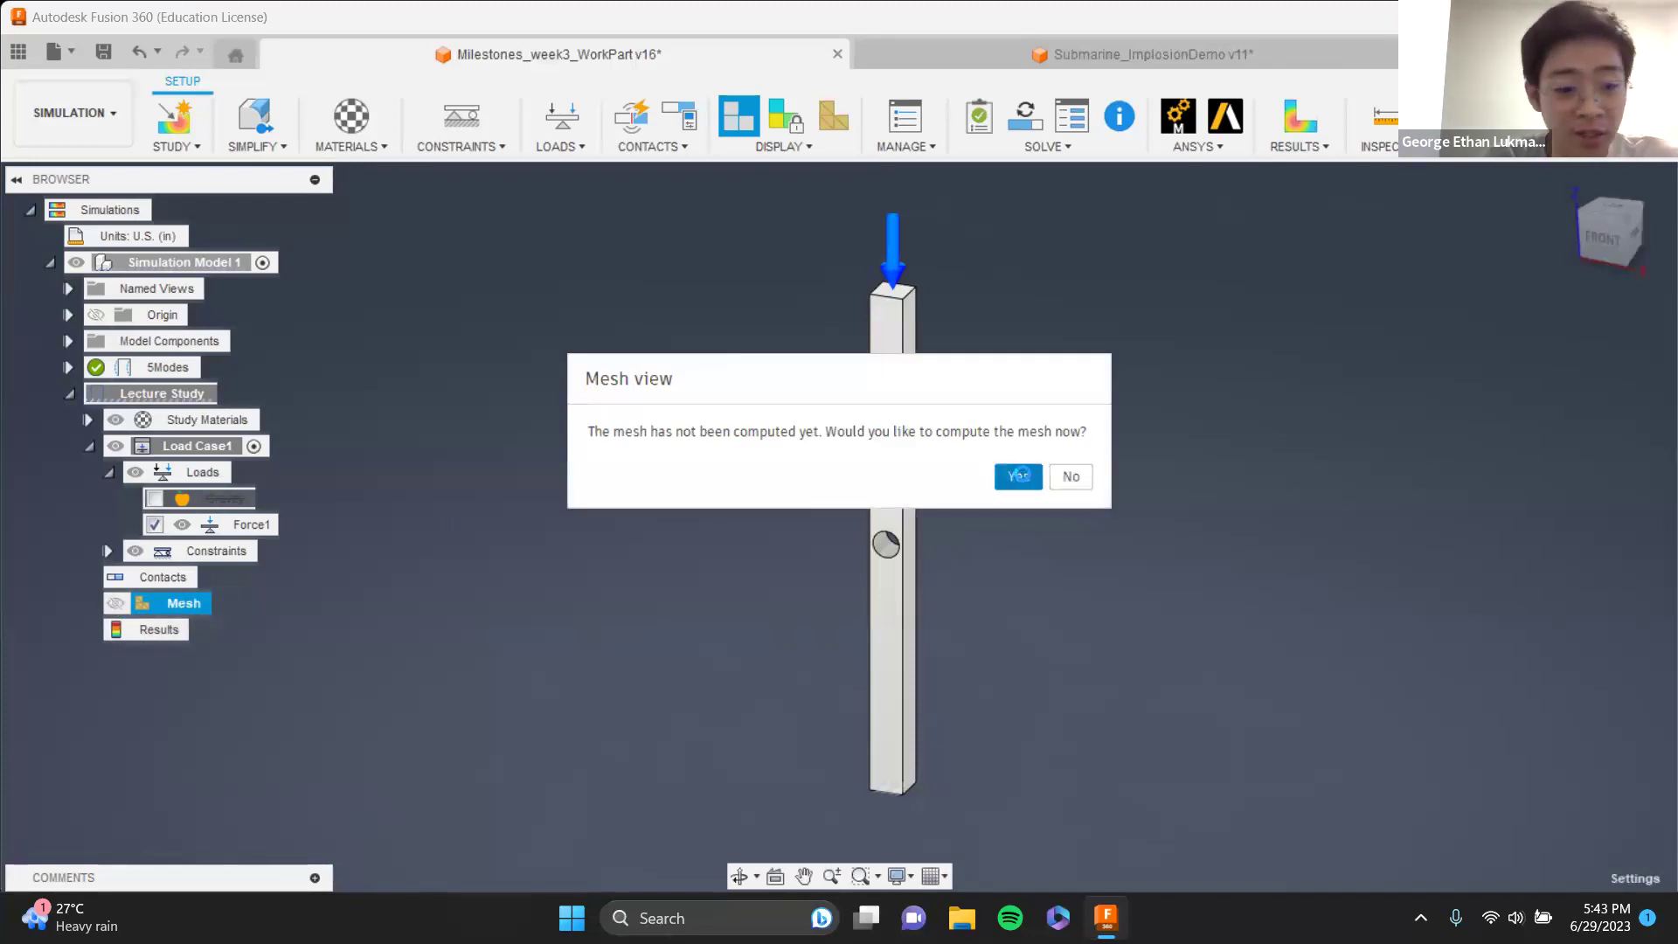
click(1019, 476)
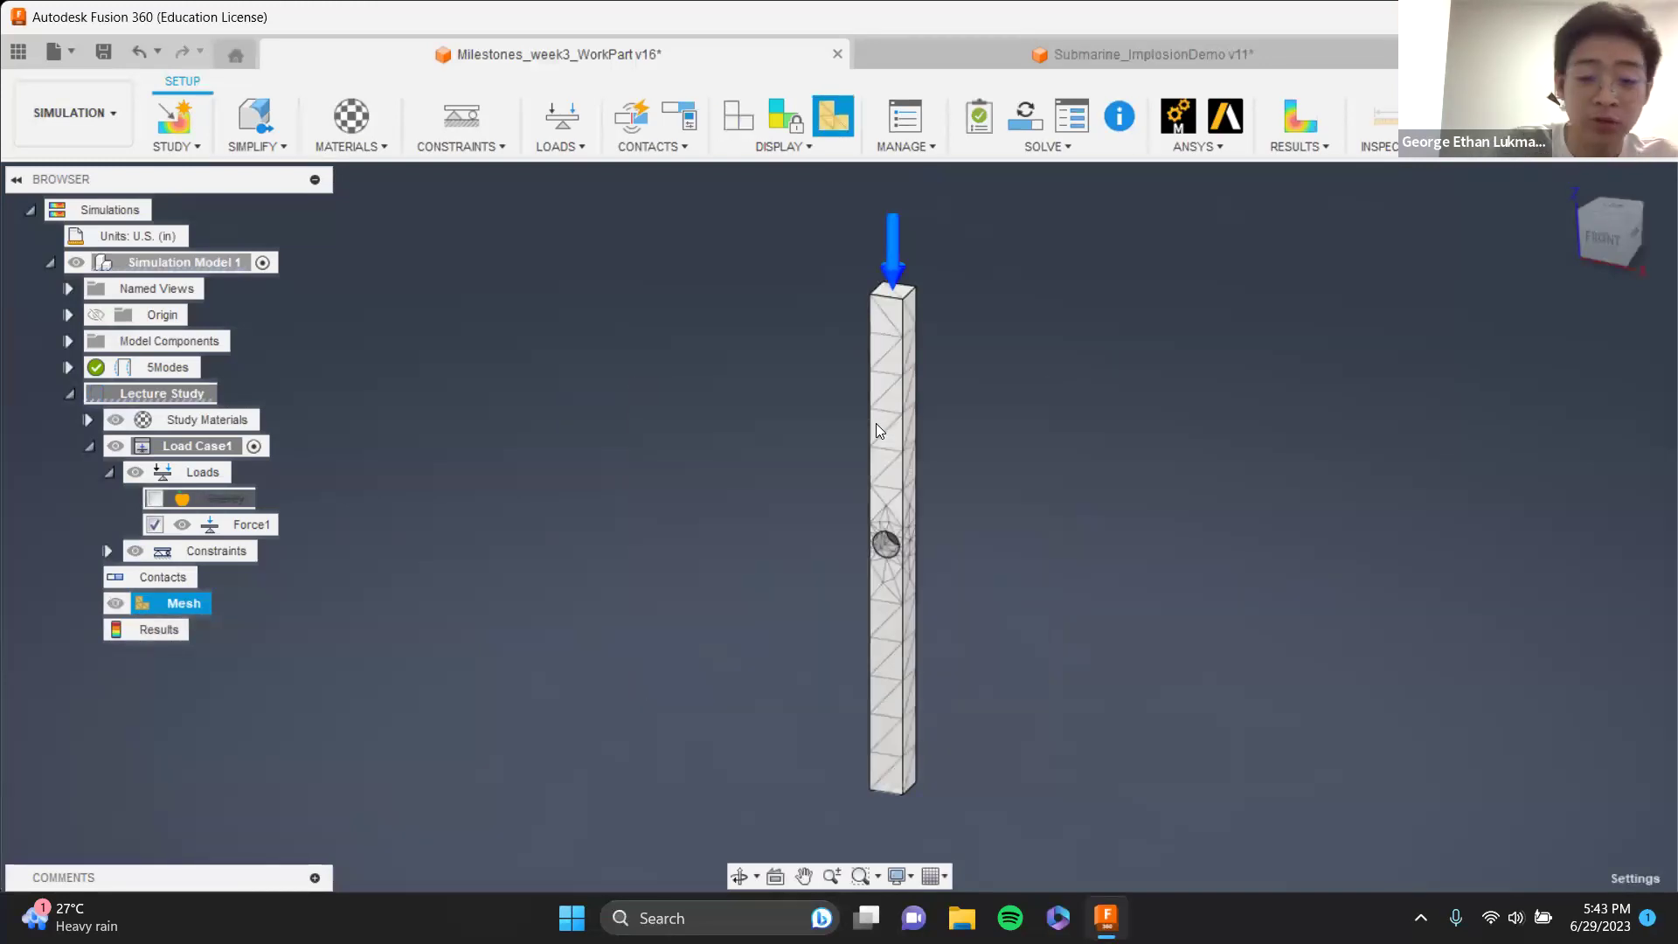
- Review the average element size options in the study's mesh settings and accept them as they are
click(907, 129)
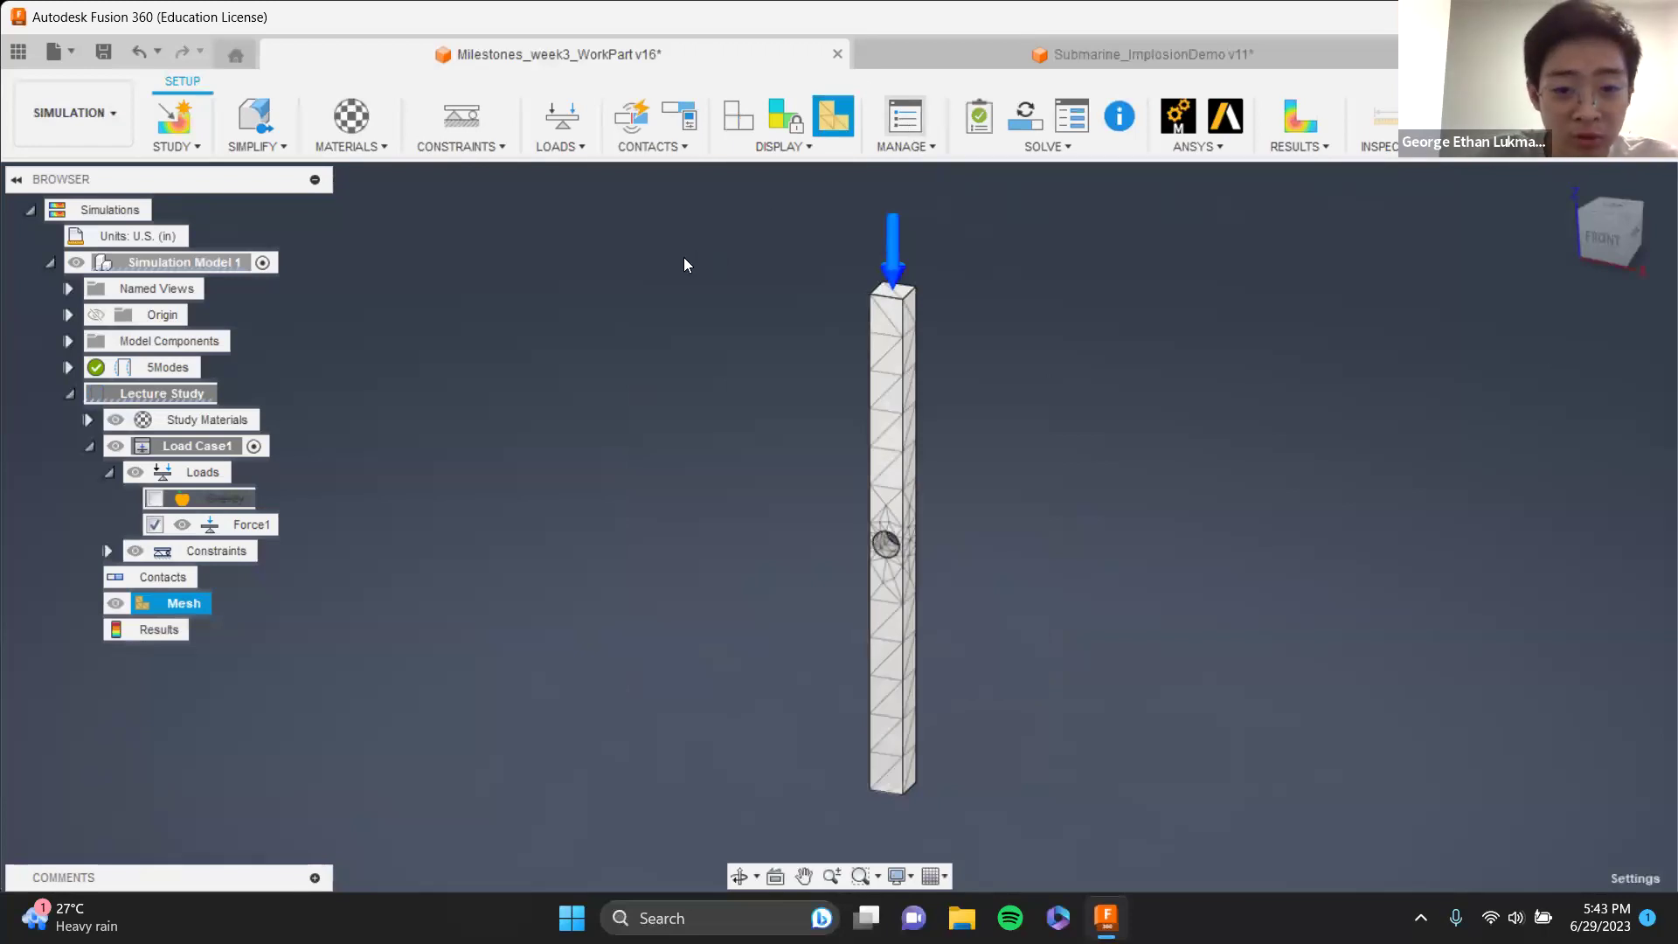
click(466, 379)
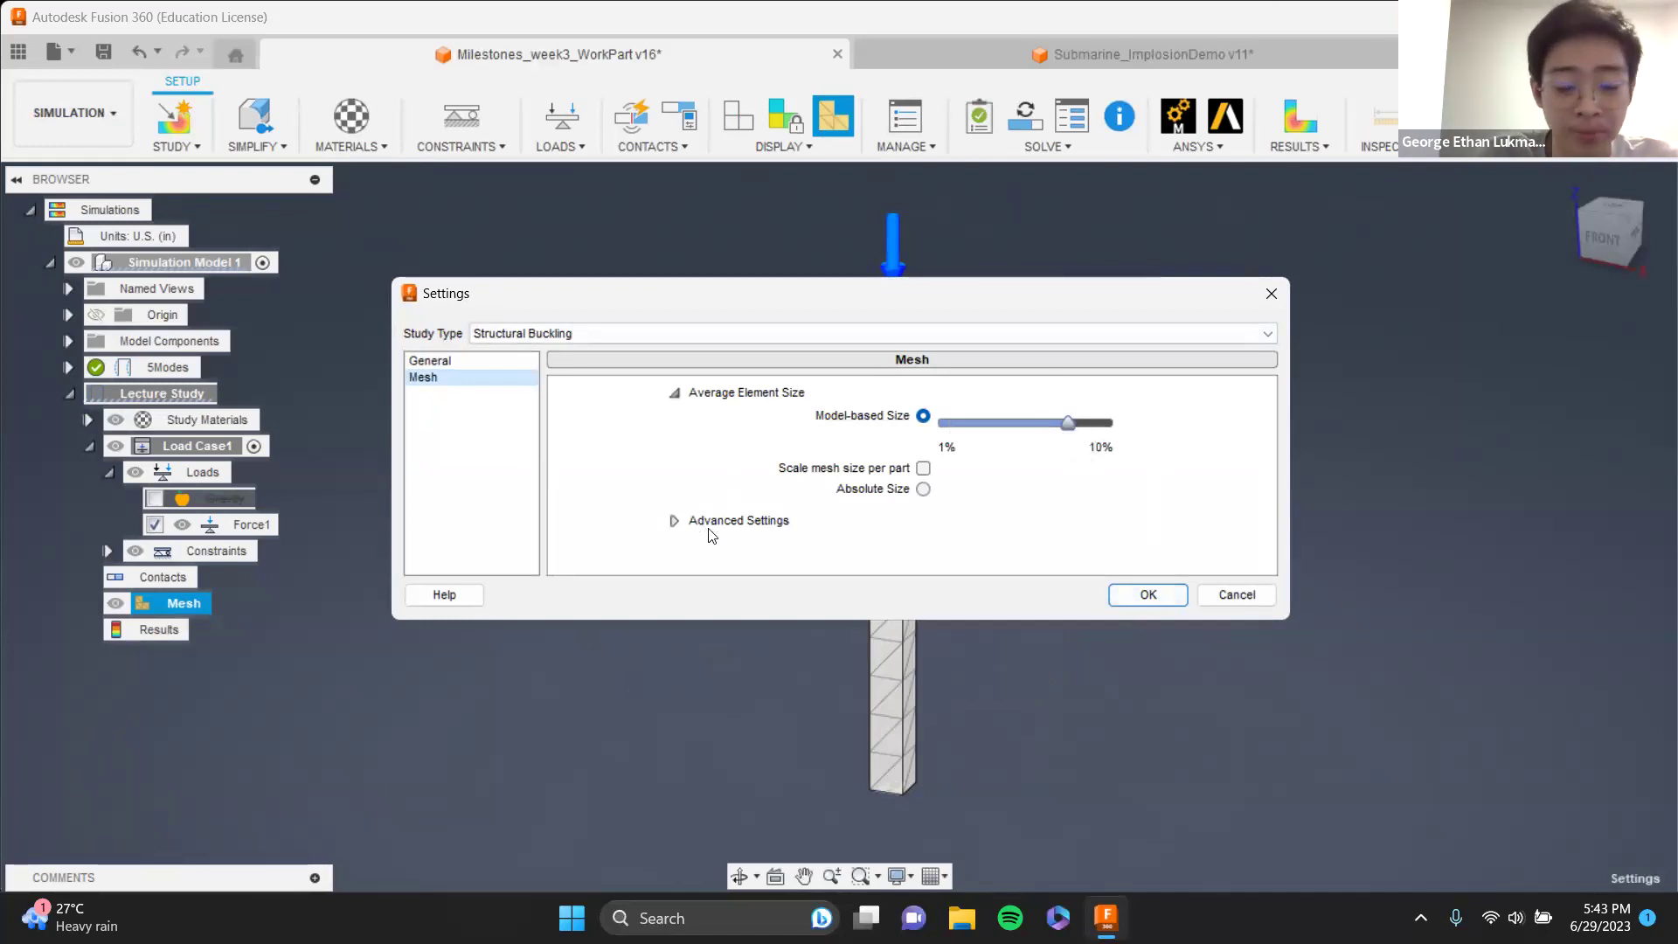
click(1151, 595)
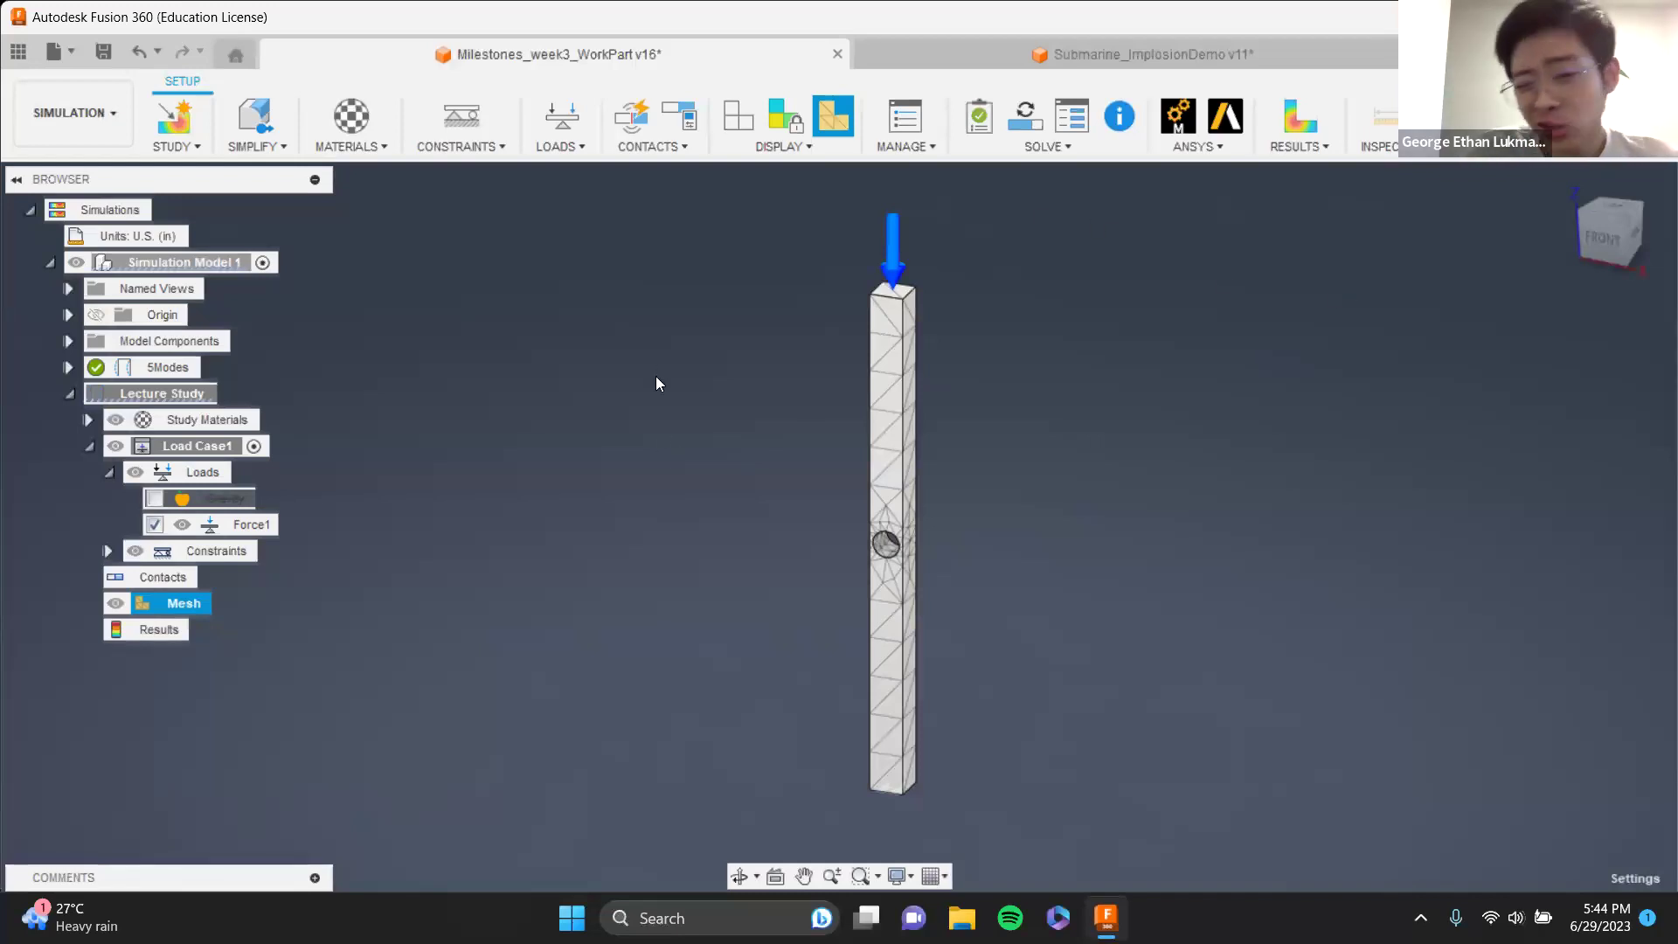
- Inspect the mesh around the round hole, then solve the Lecture Study and dismiss the job status
click(110, 472)
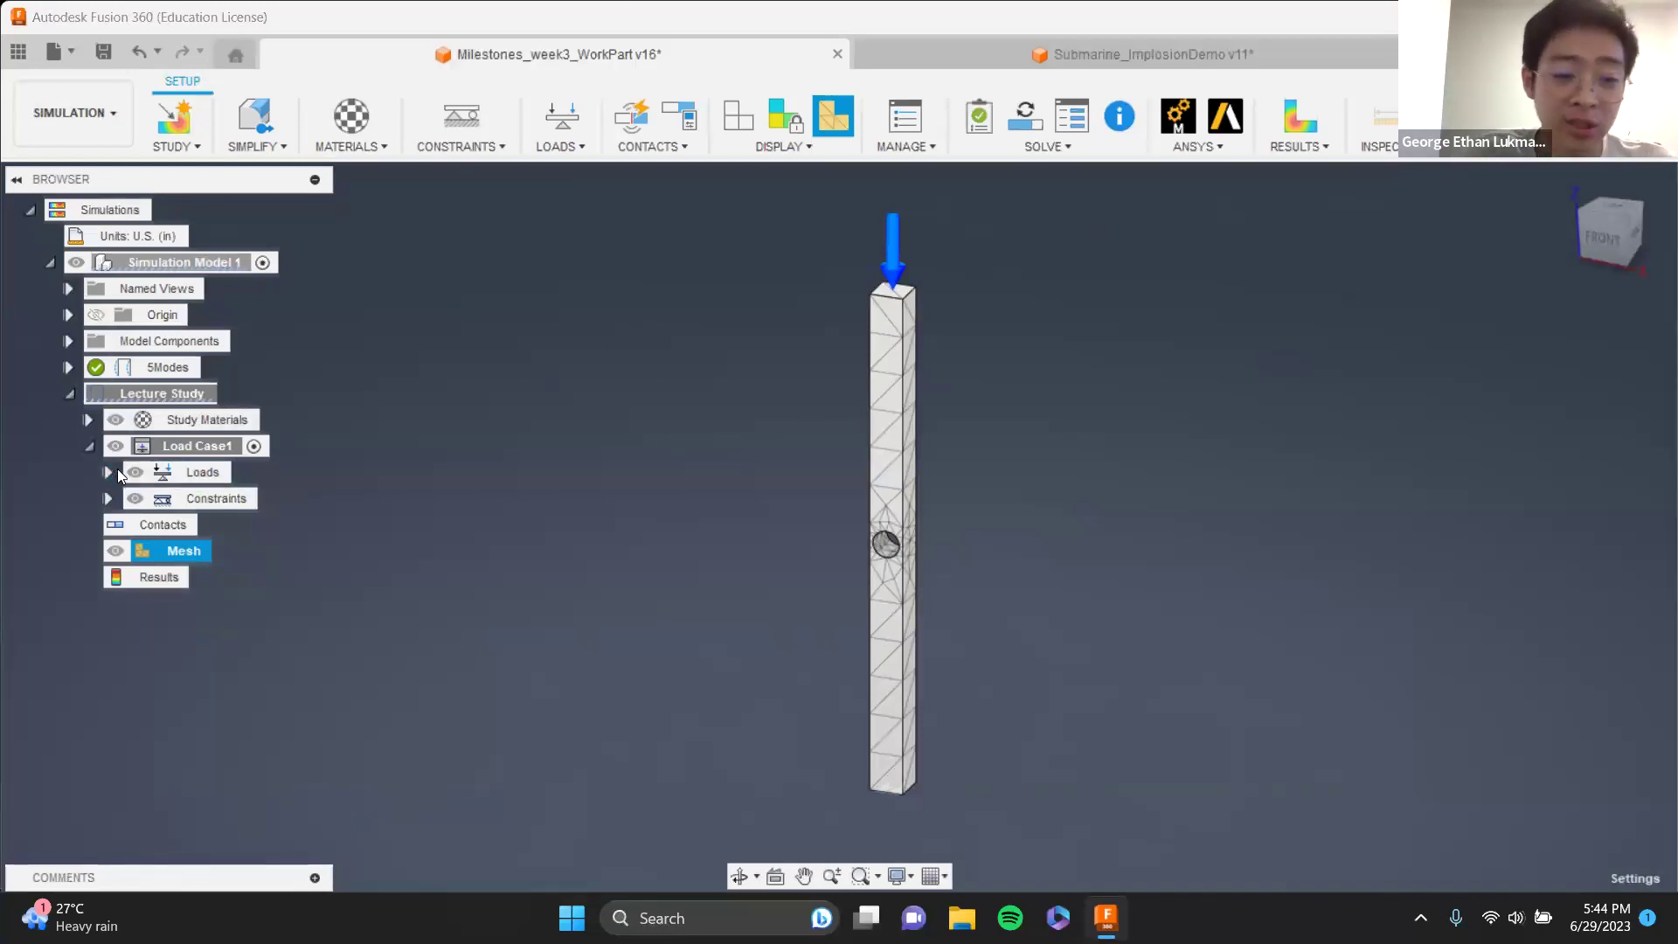
scroll(1042, 642, up, 3)
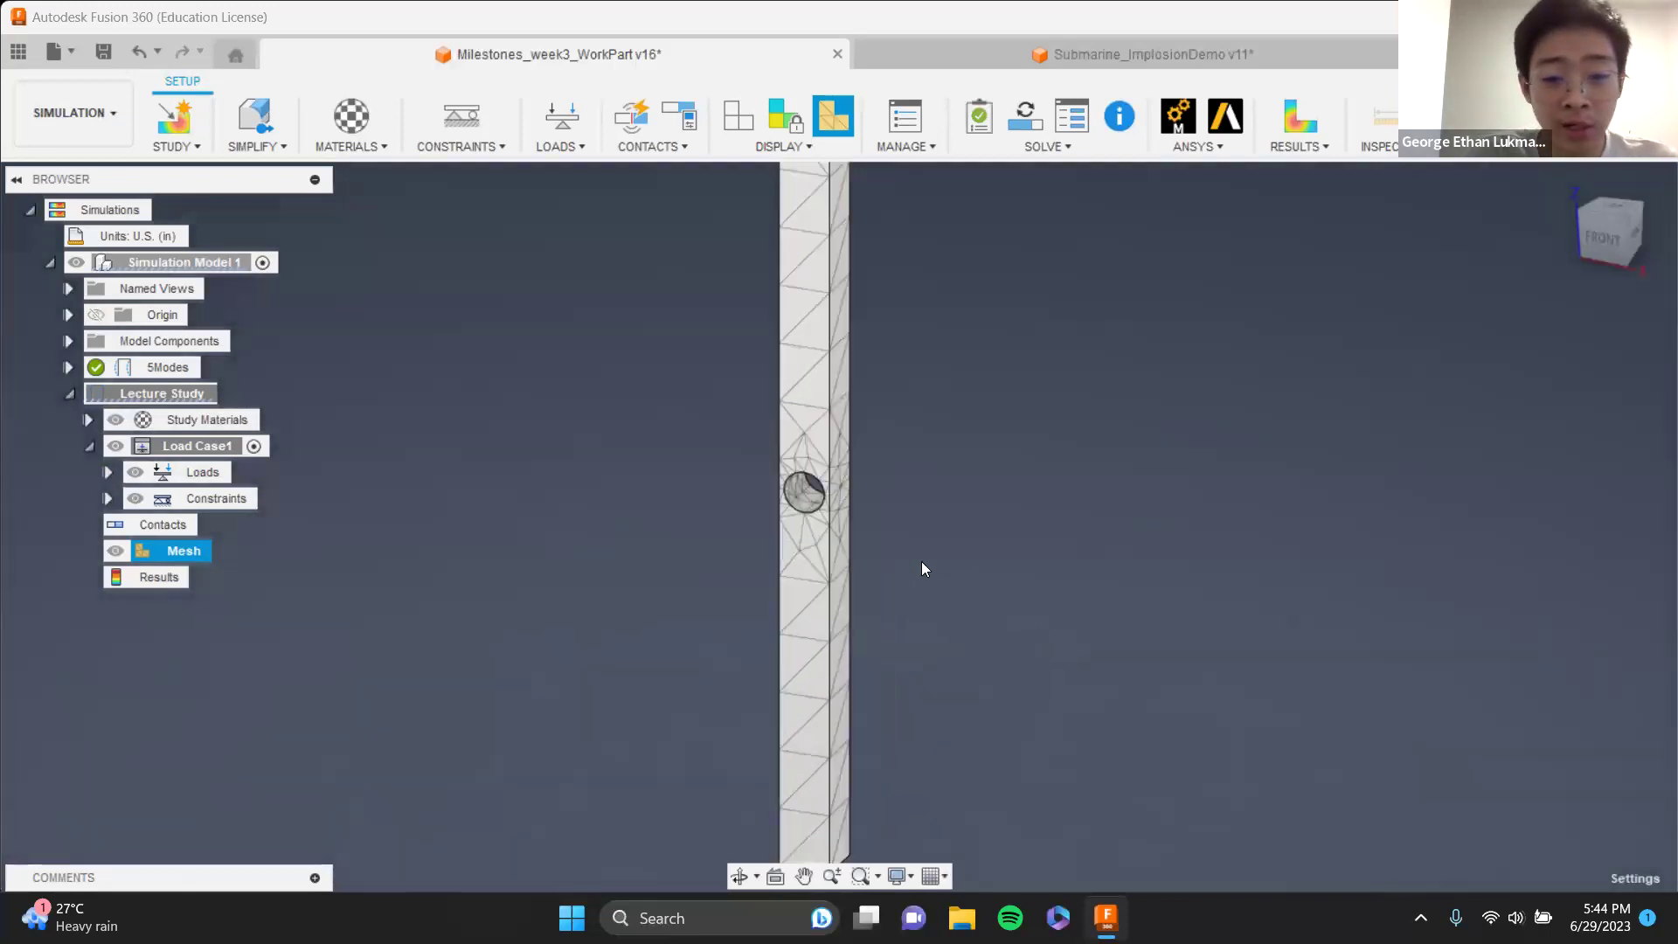
scroll(921, 562, down, 4)
scroll(930, 537, up, 2)
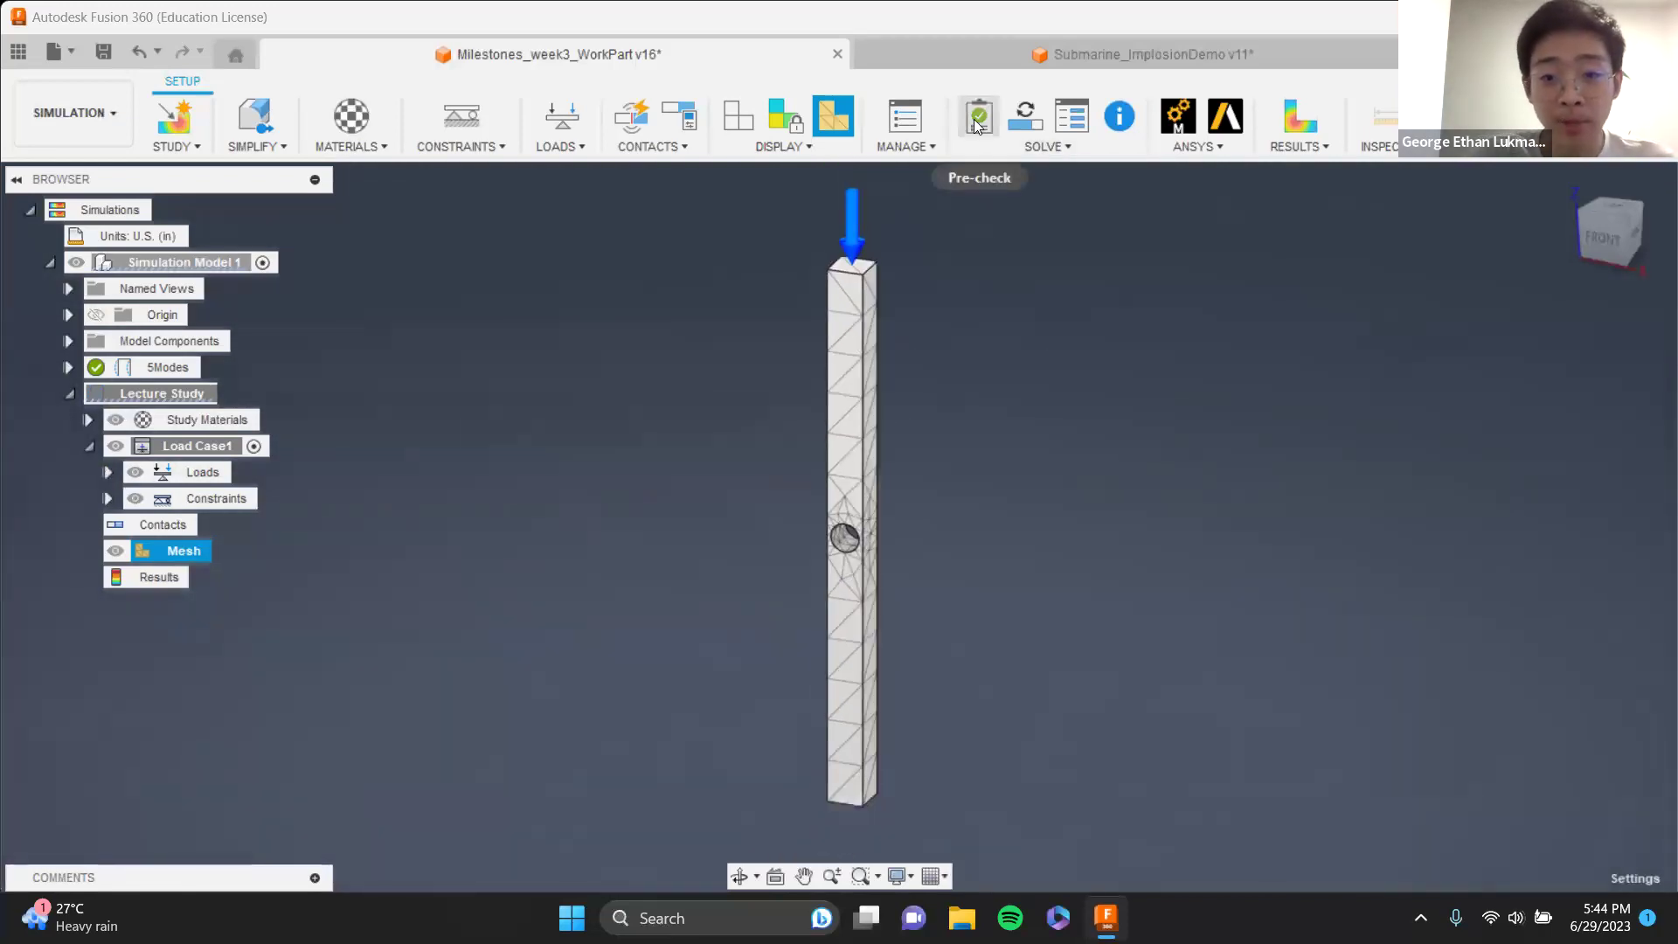
click(1023, 118)
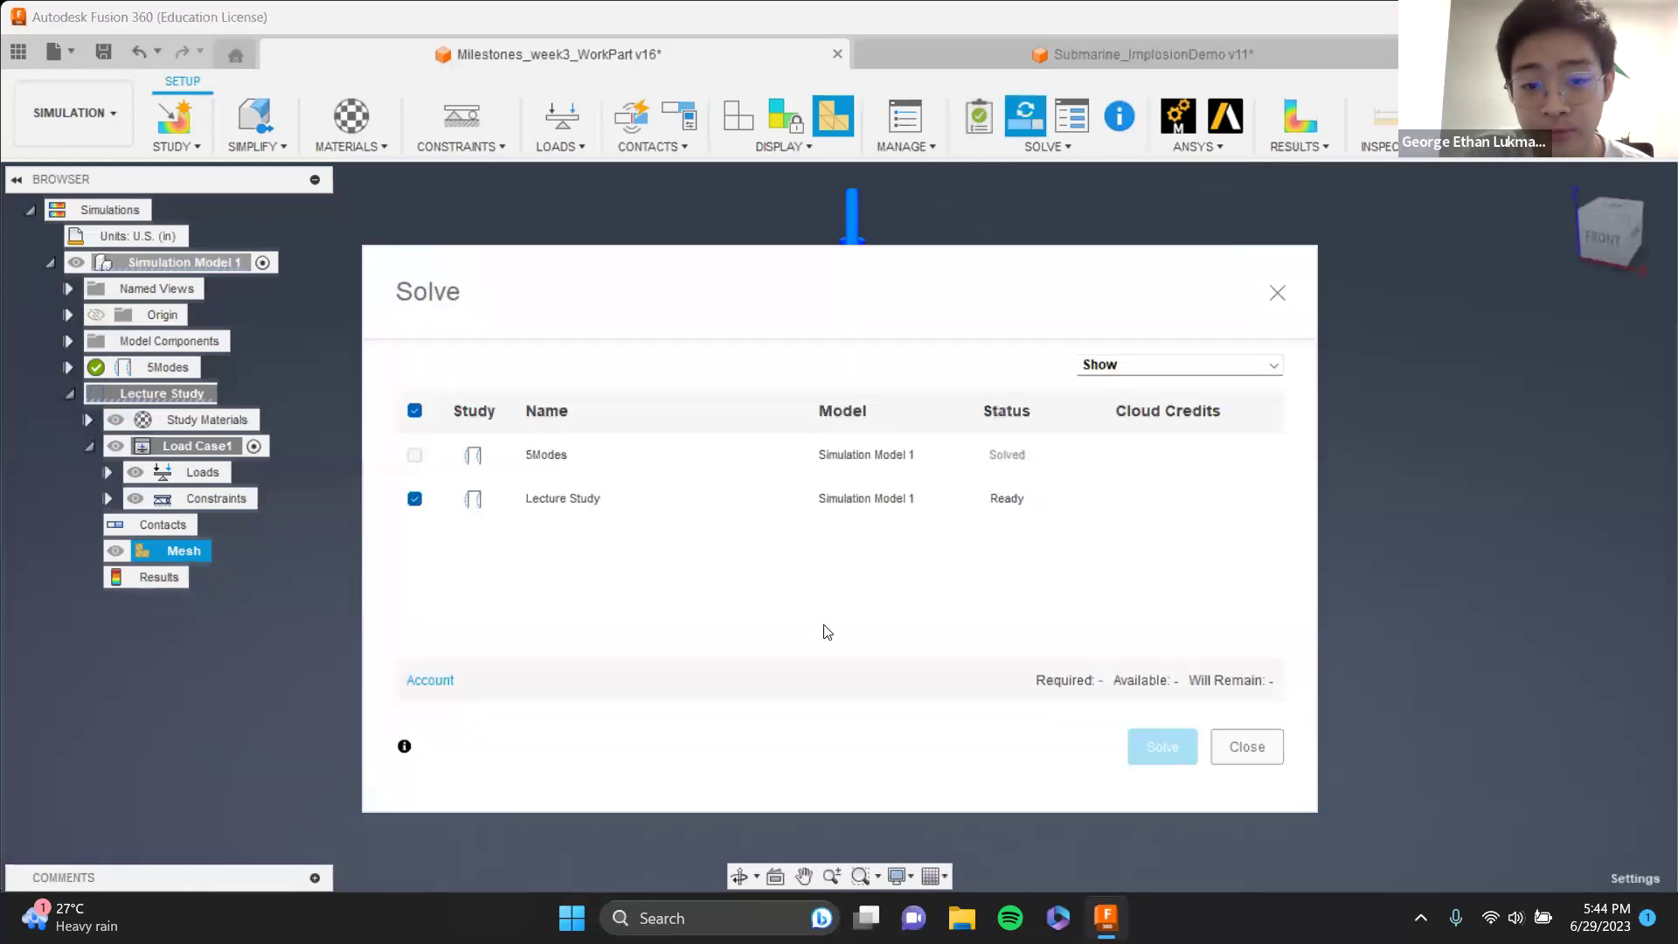
click(1129, 748)
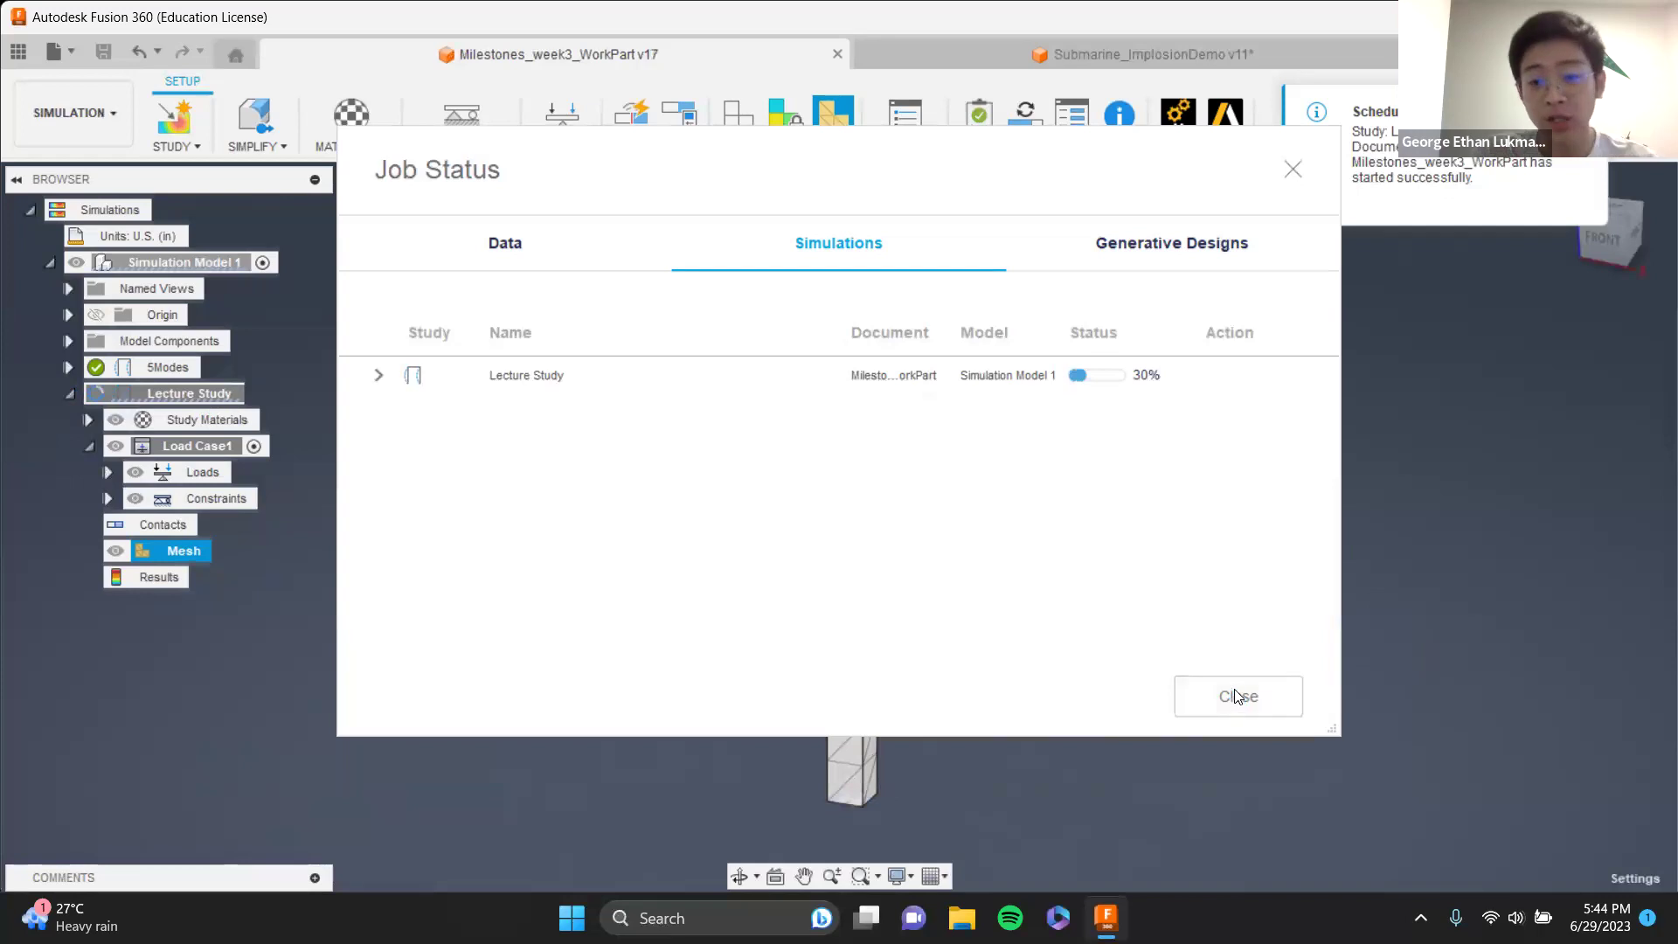
click(1236, 699)
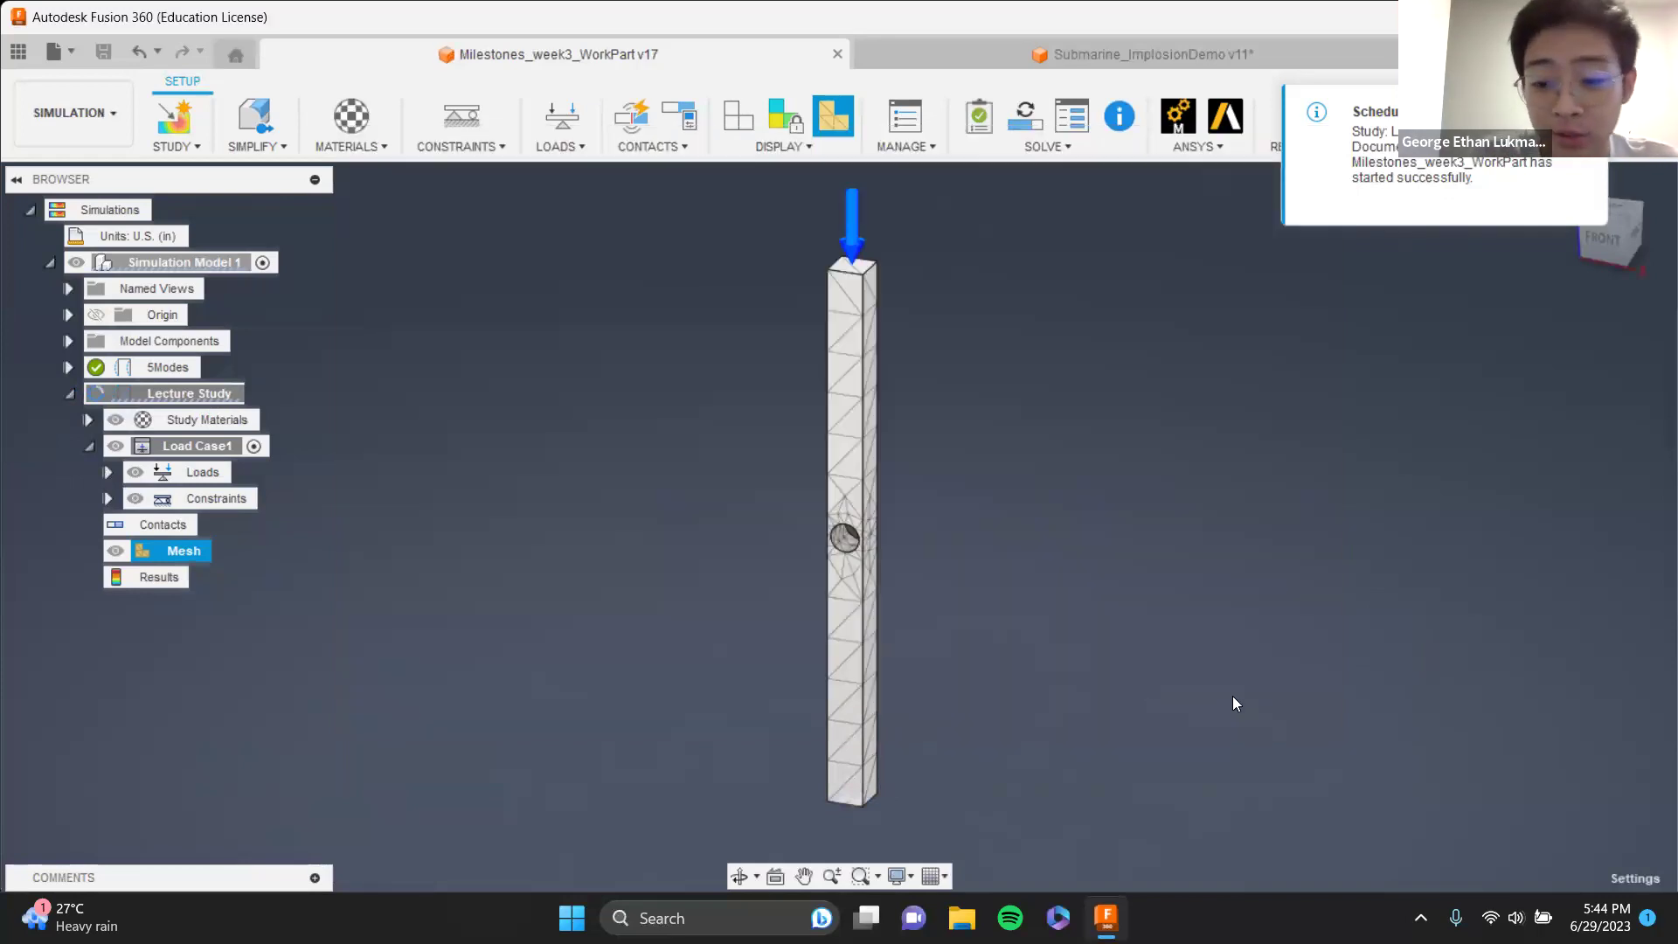
- Activate the already solved 5Modes study and display its total displacement results
click(69, 393)
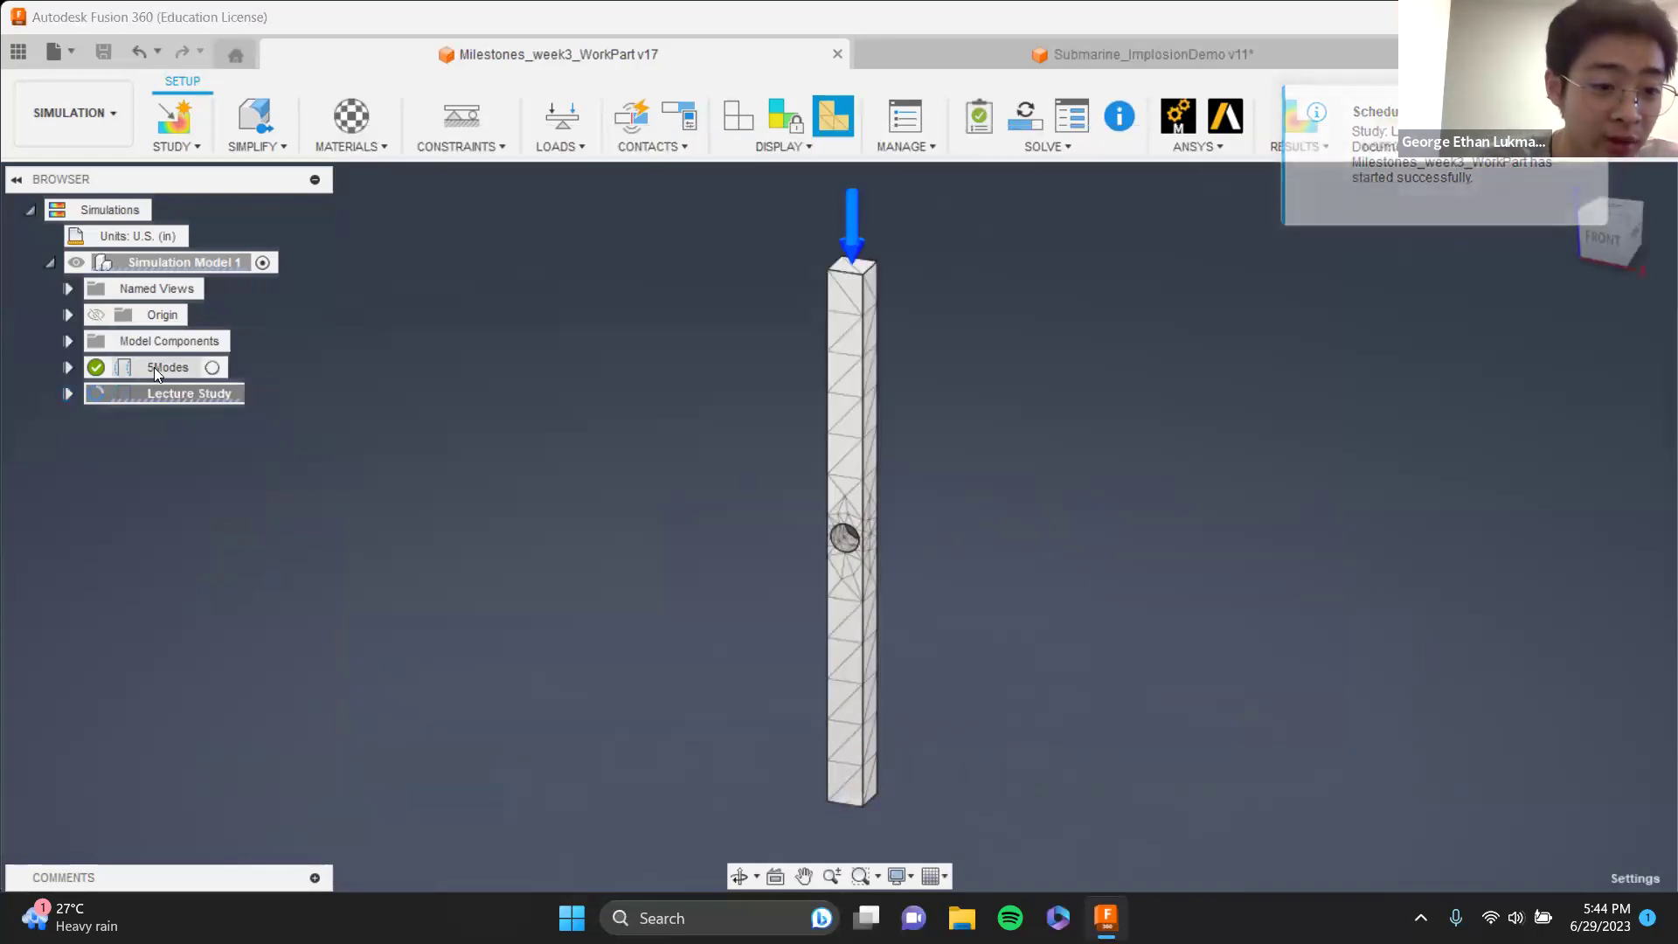
click(211, 369)
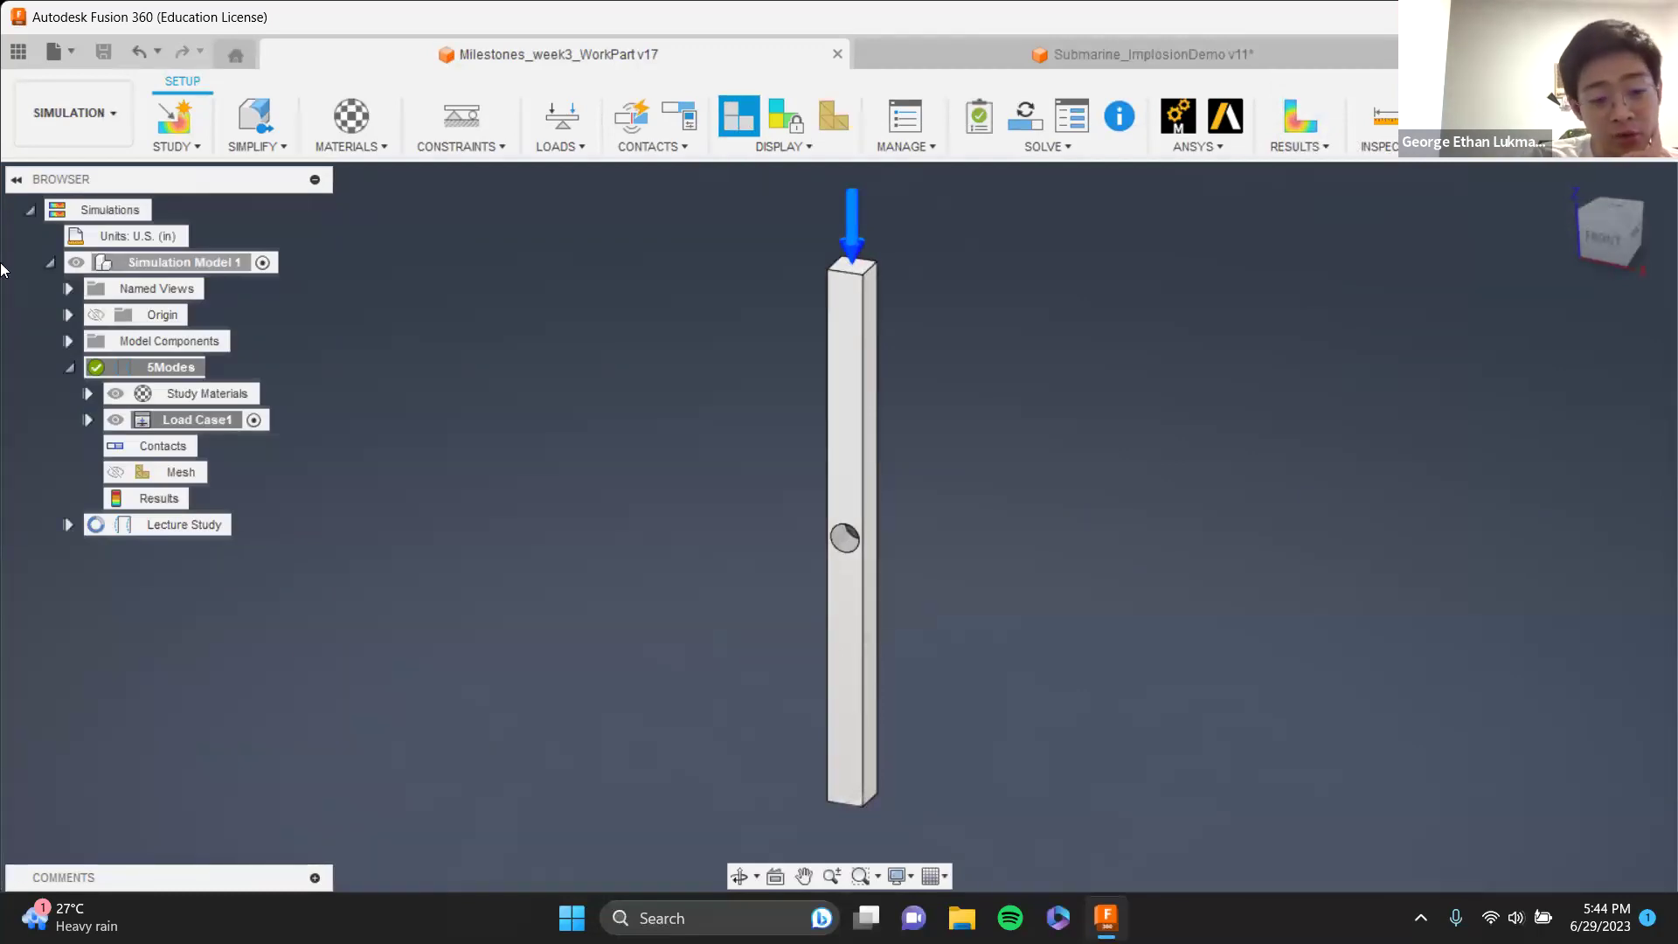
click(1298, 125)
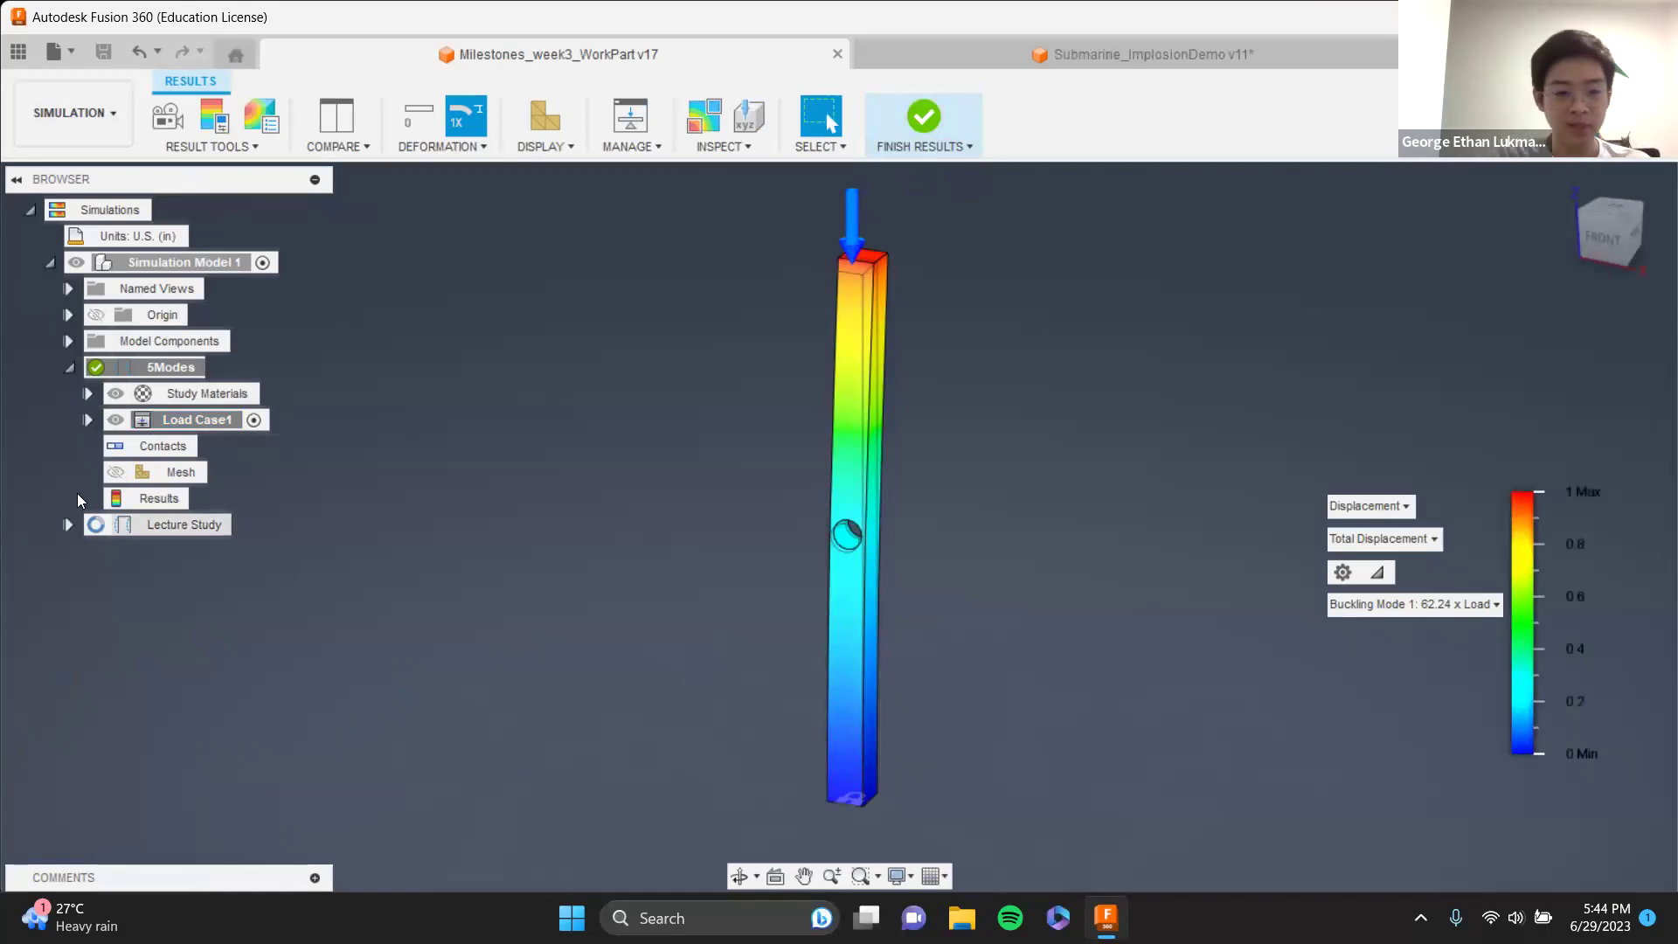
click(90, 394)
click(88, 396)
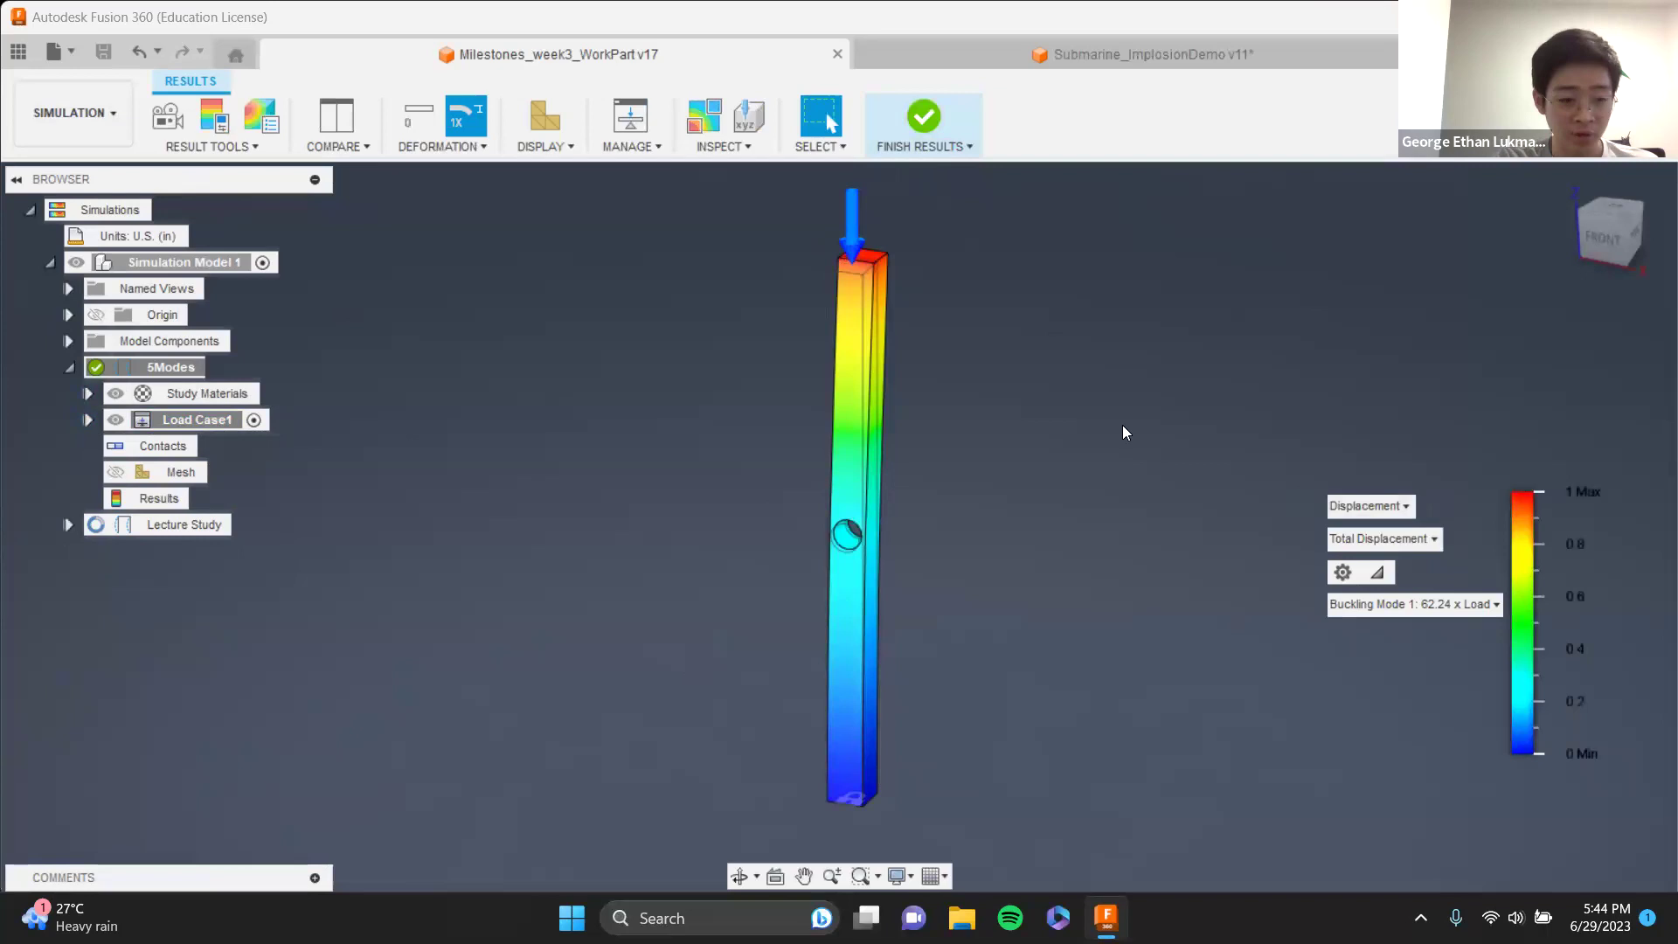
- Leave the 5Modes results to inspect the force load on the bar's top face, then reopen the results
click(902, 117)
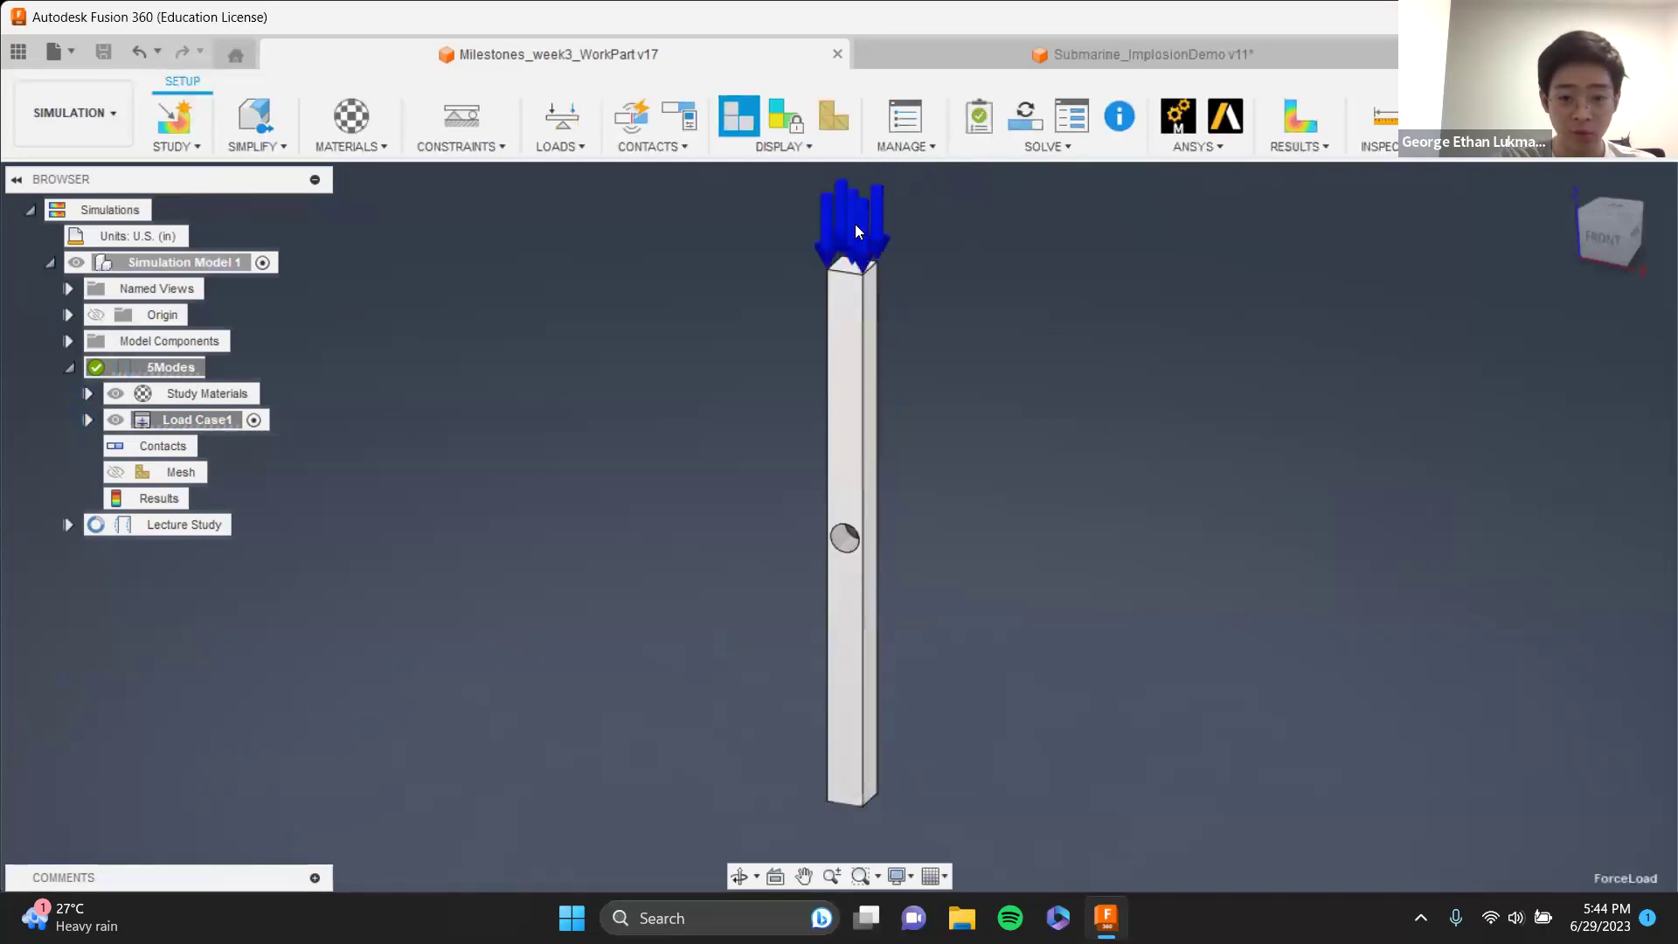
double_click(852, 226)
click(1628, 539)
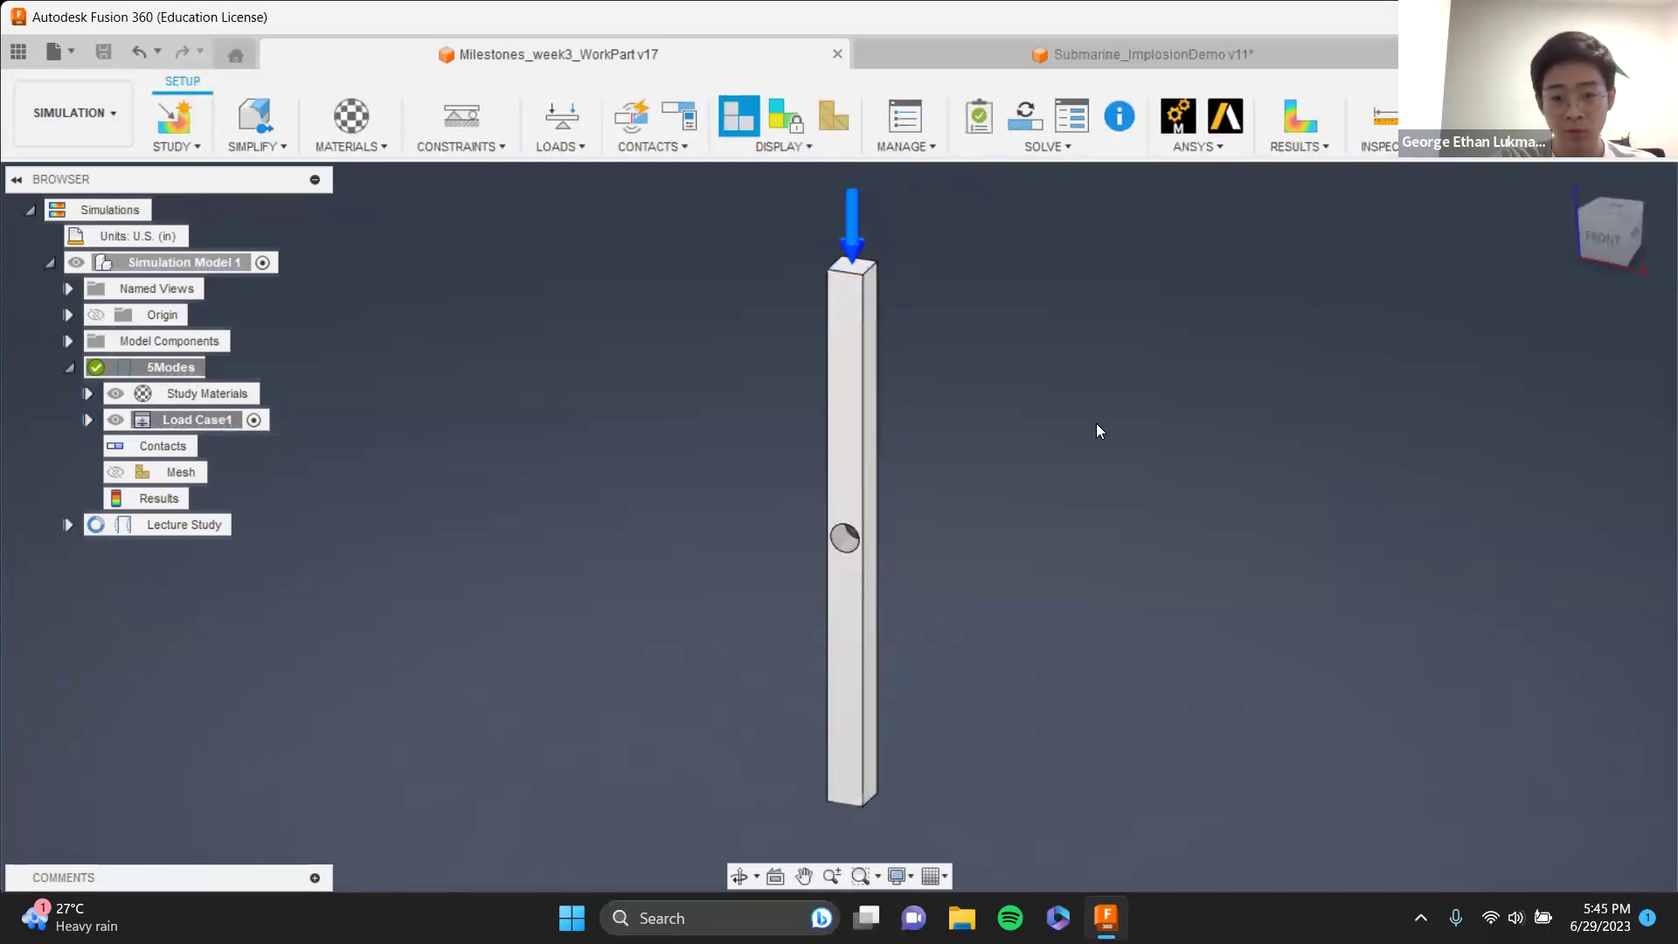
shift+middle_drag(939, 686, 976, 544)
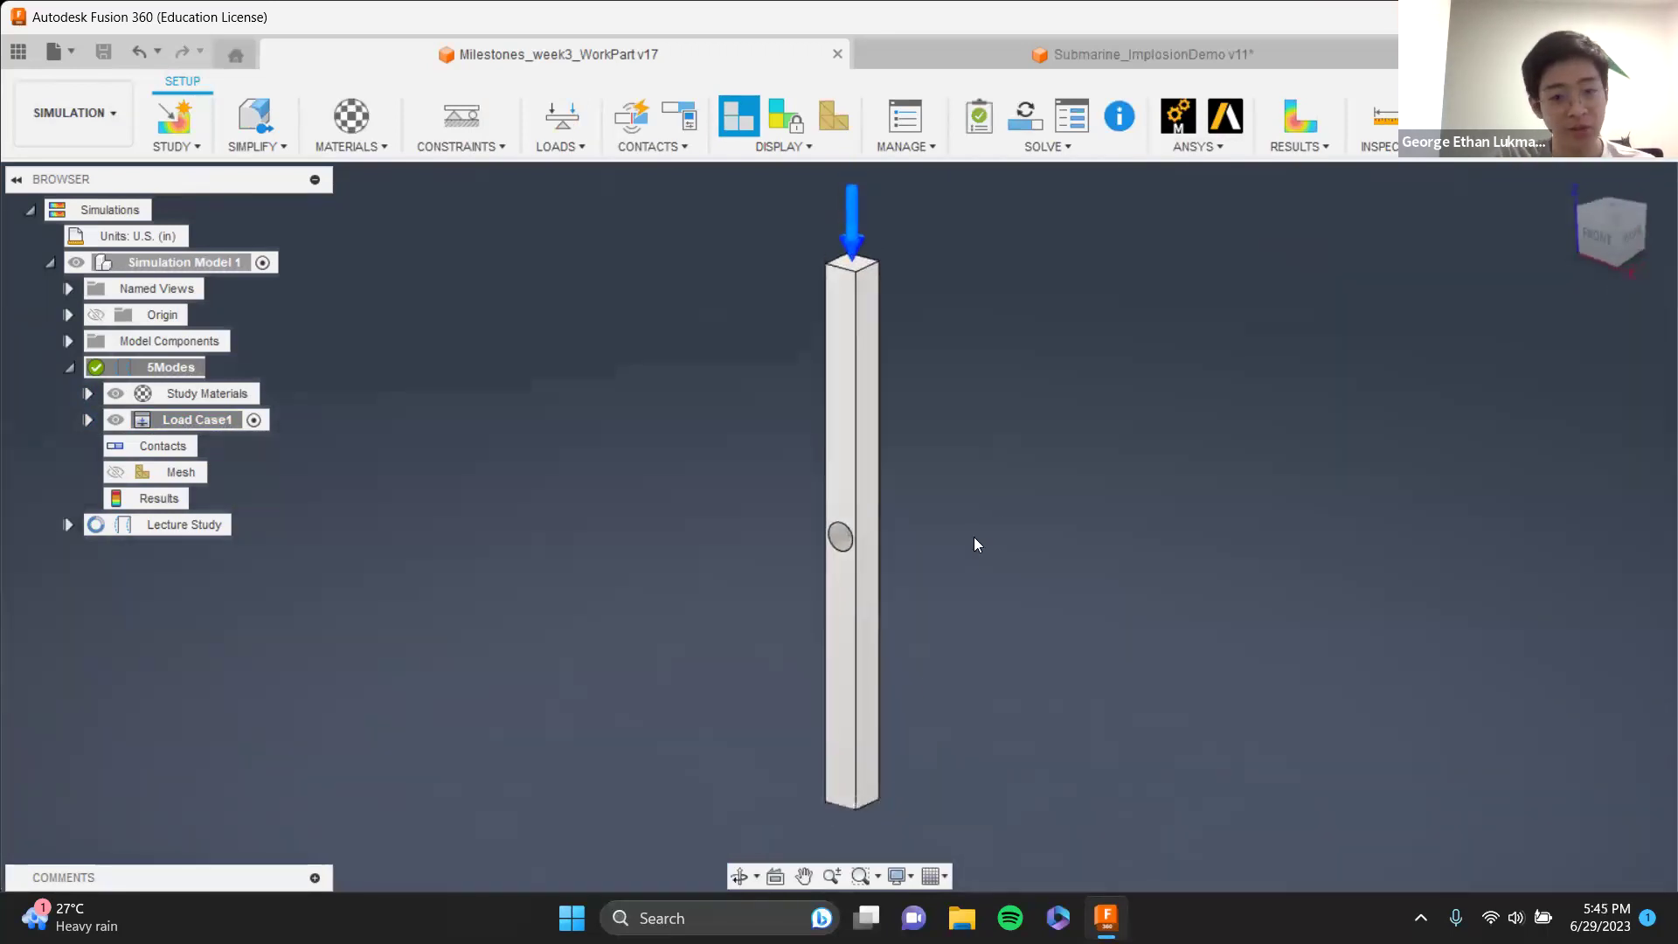
click(1301, 112)
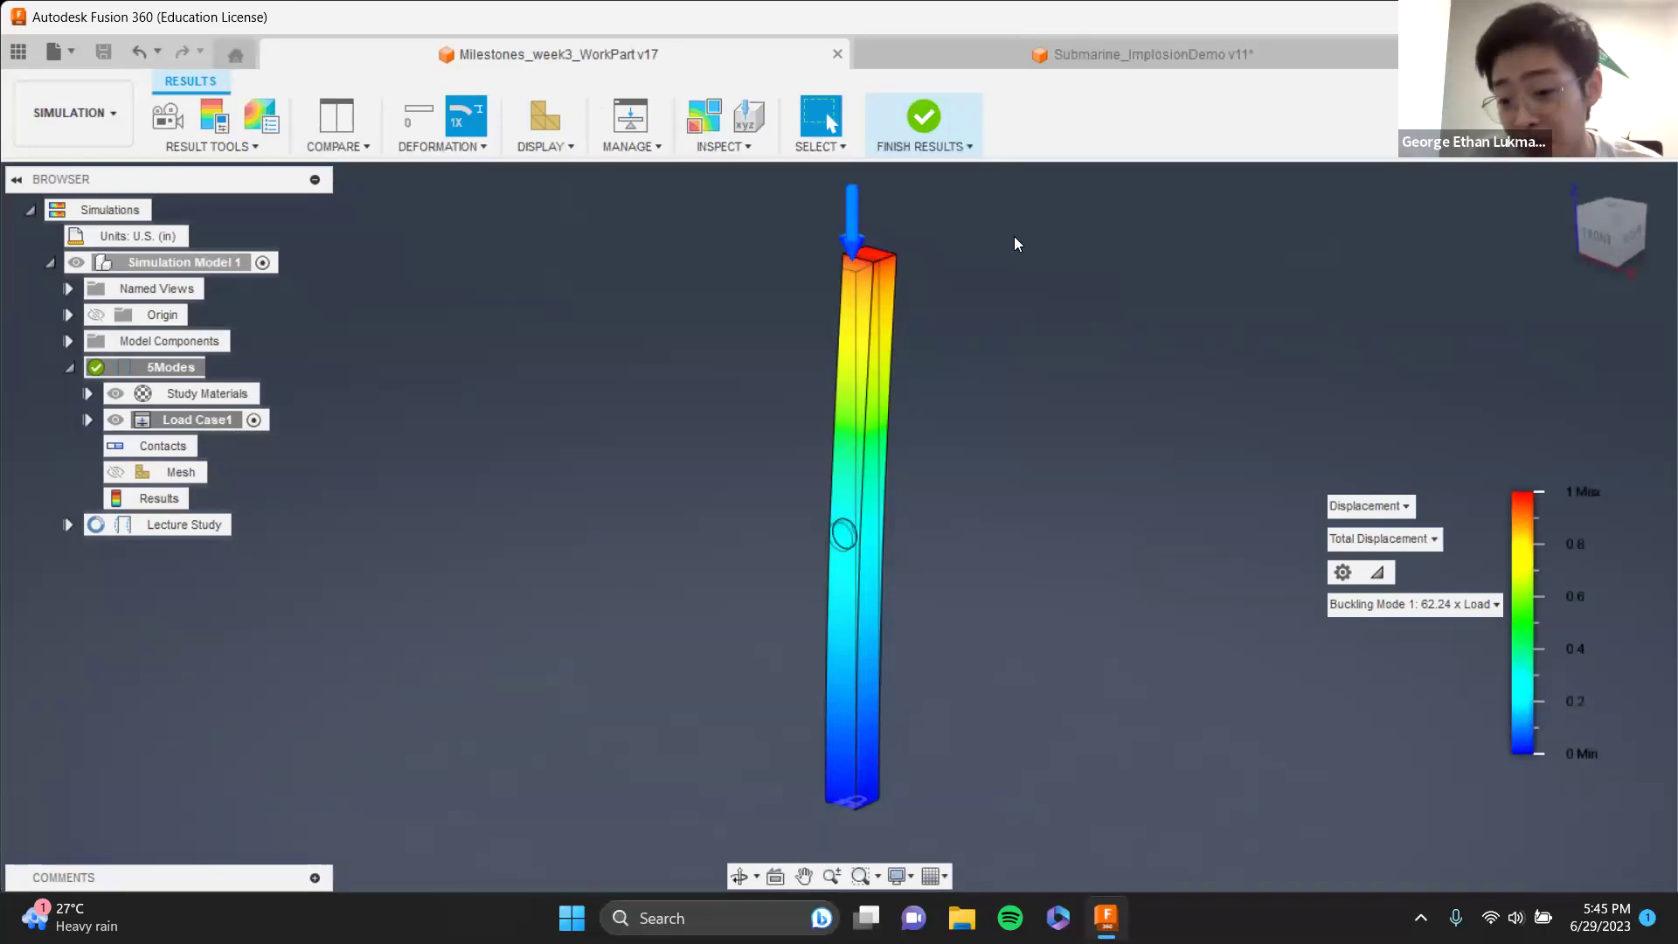
- Check which result types and displacement components are available for the 5Modes results without changing them
click(1403, 509)
click(1411, 532)
click(1418, 535)
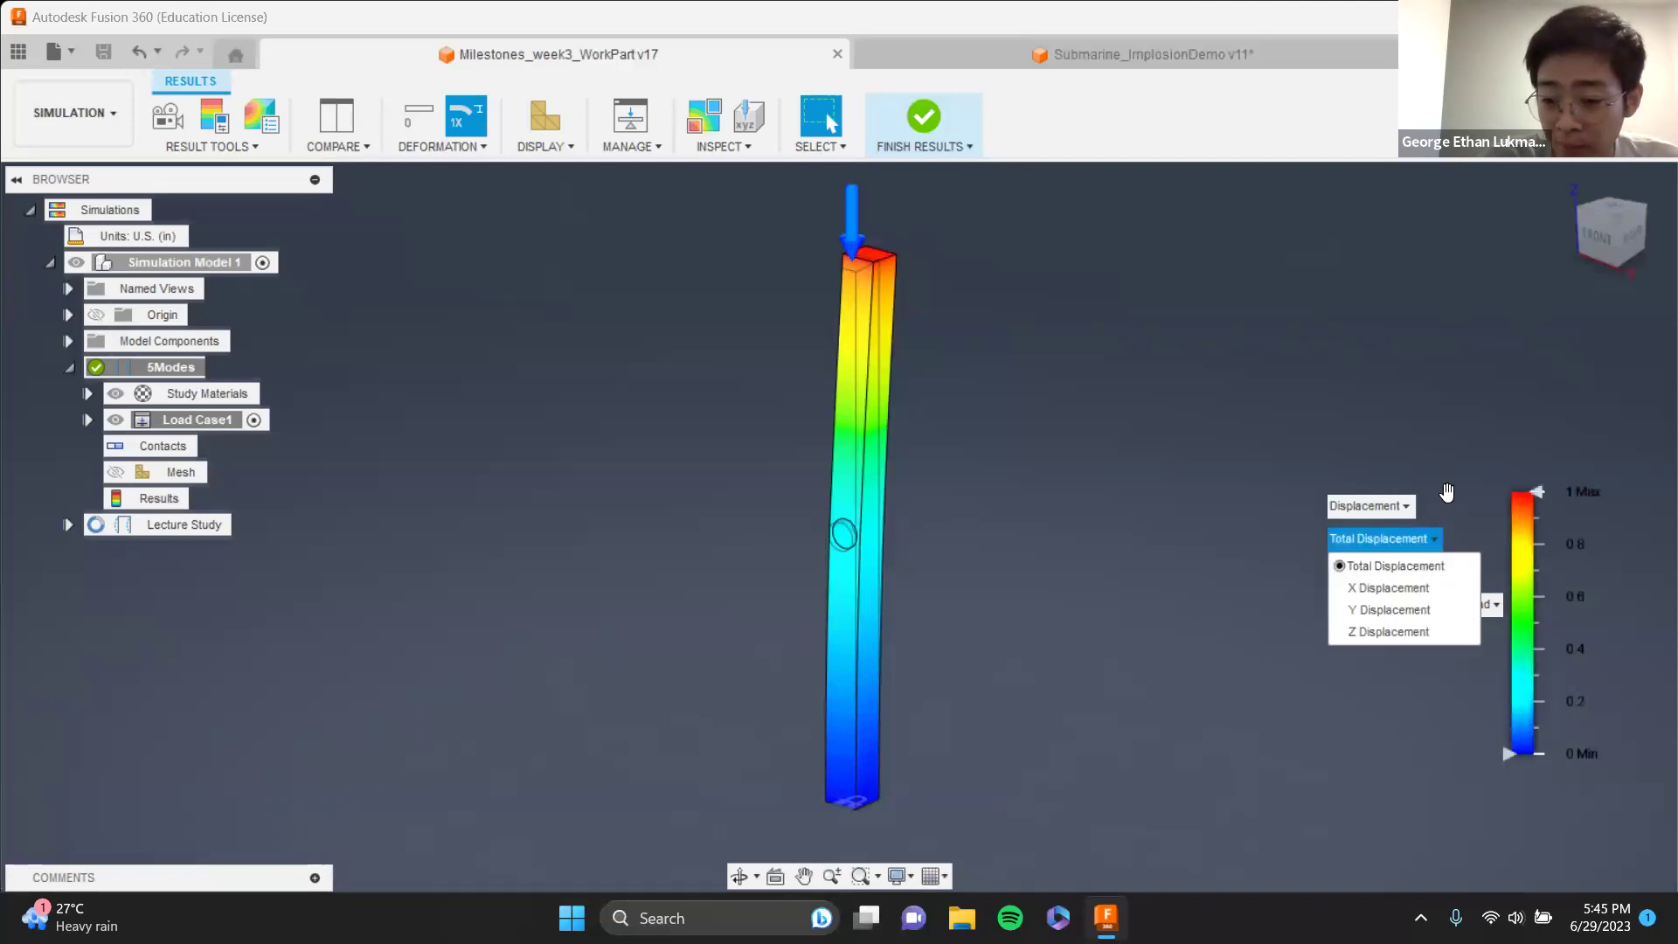
click(1386, 507)
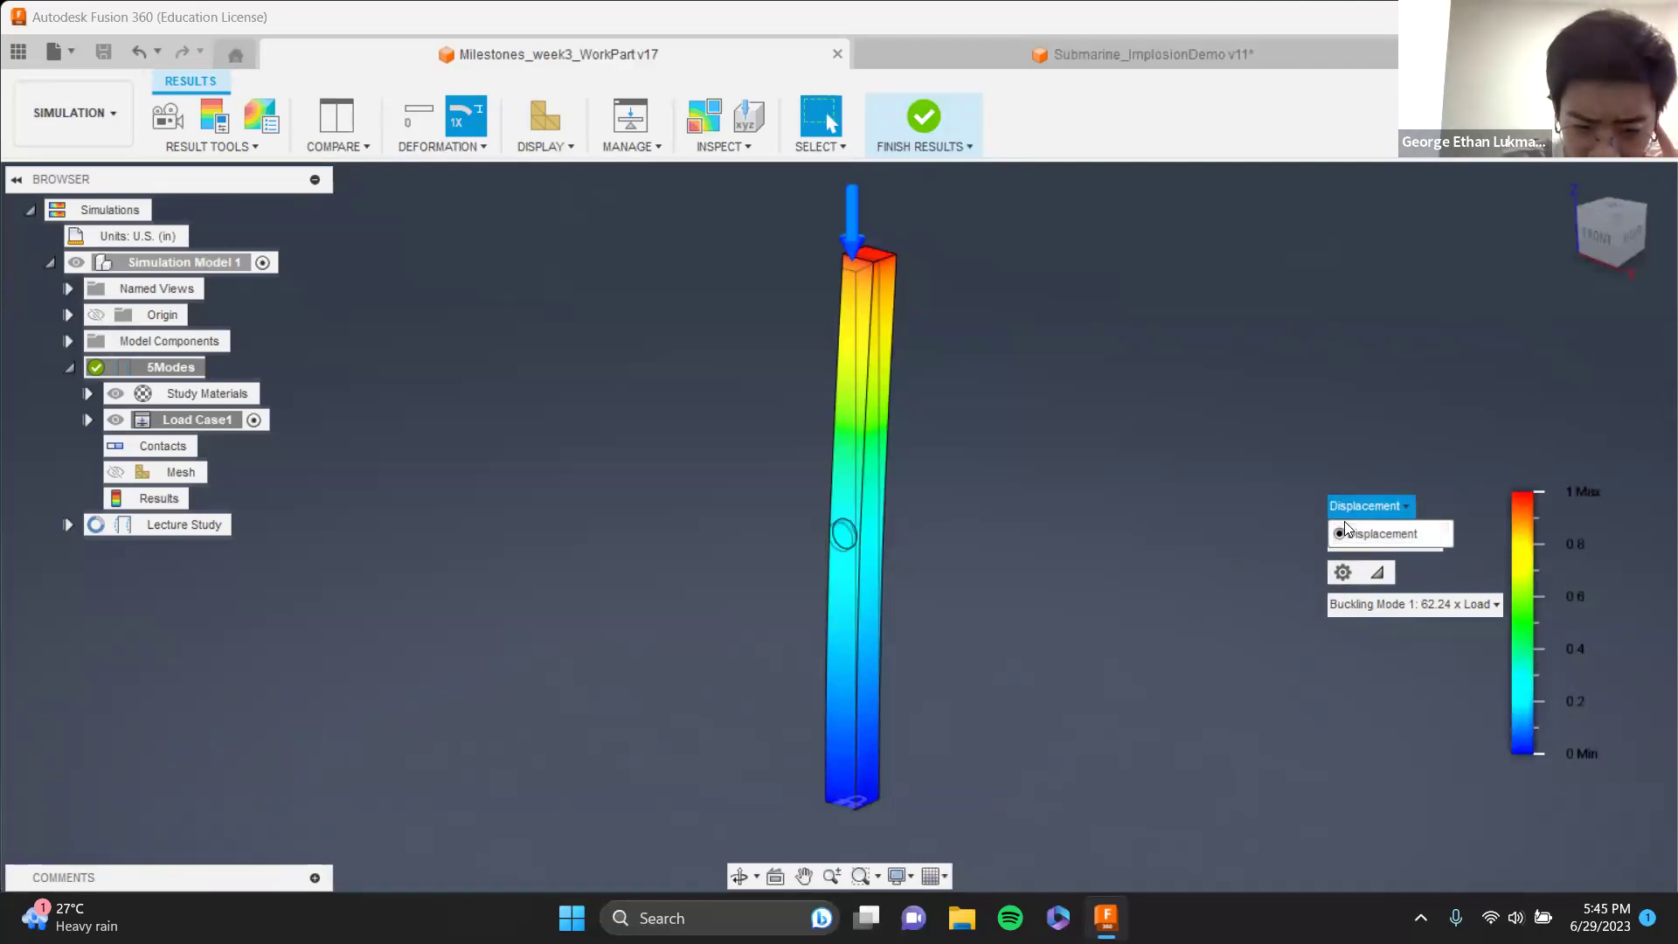
click(1369, 450)
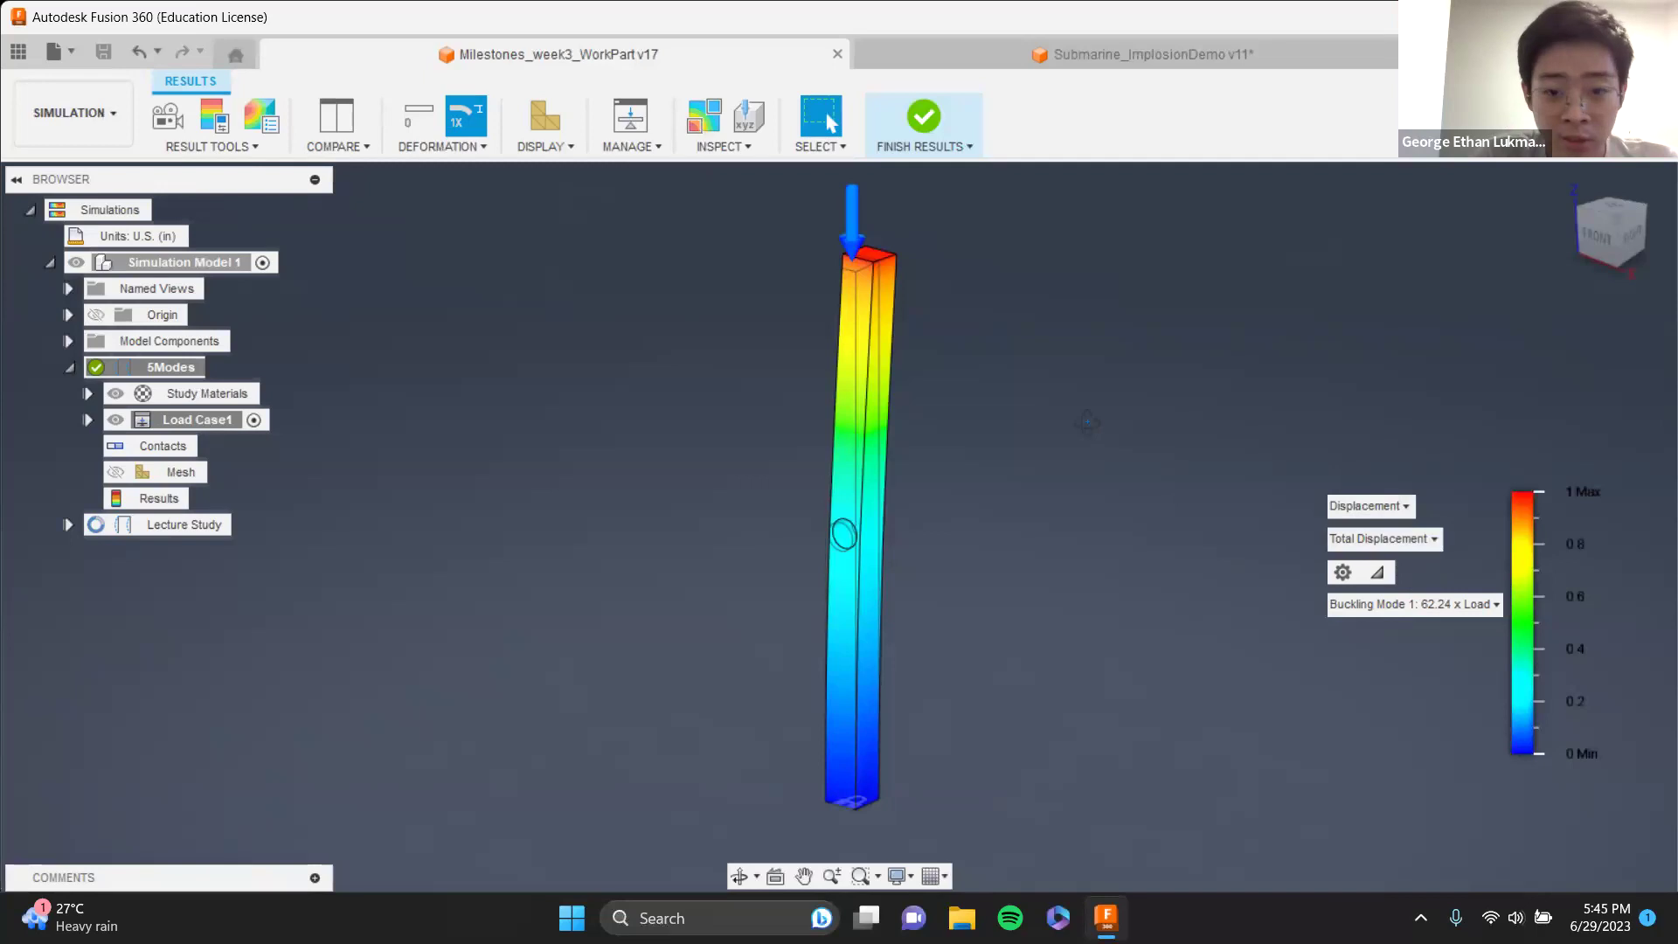
- Display Buckling Modes 2, 3, 4 and 5 one after another to compare the bar's deformed shapes
click(1477, 605)
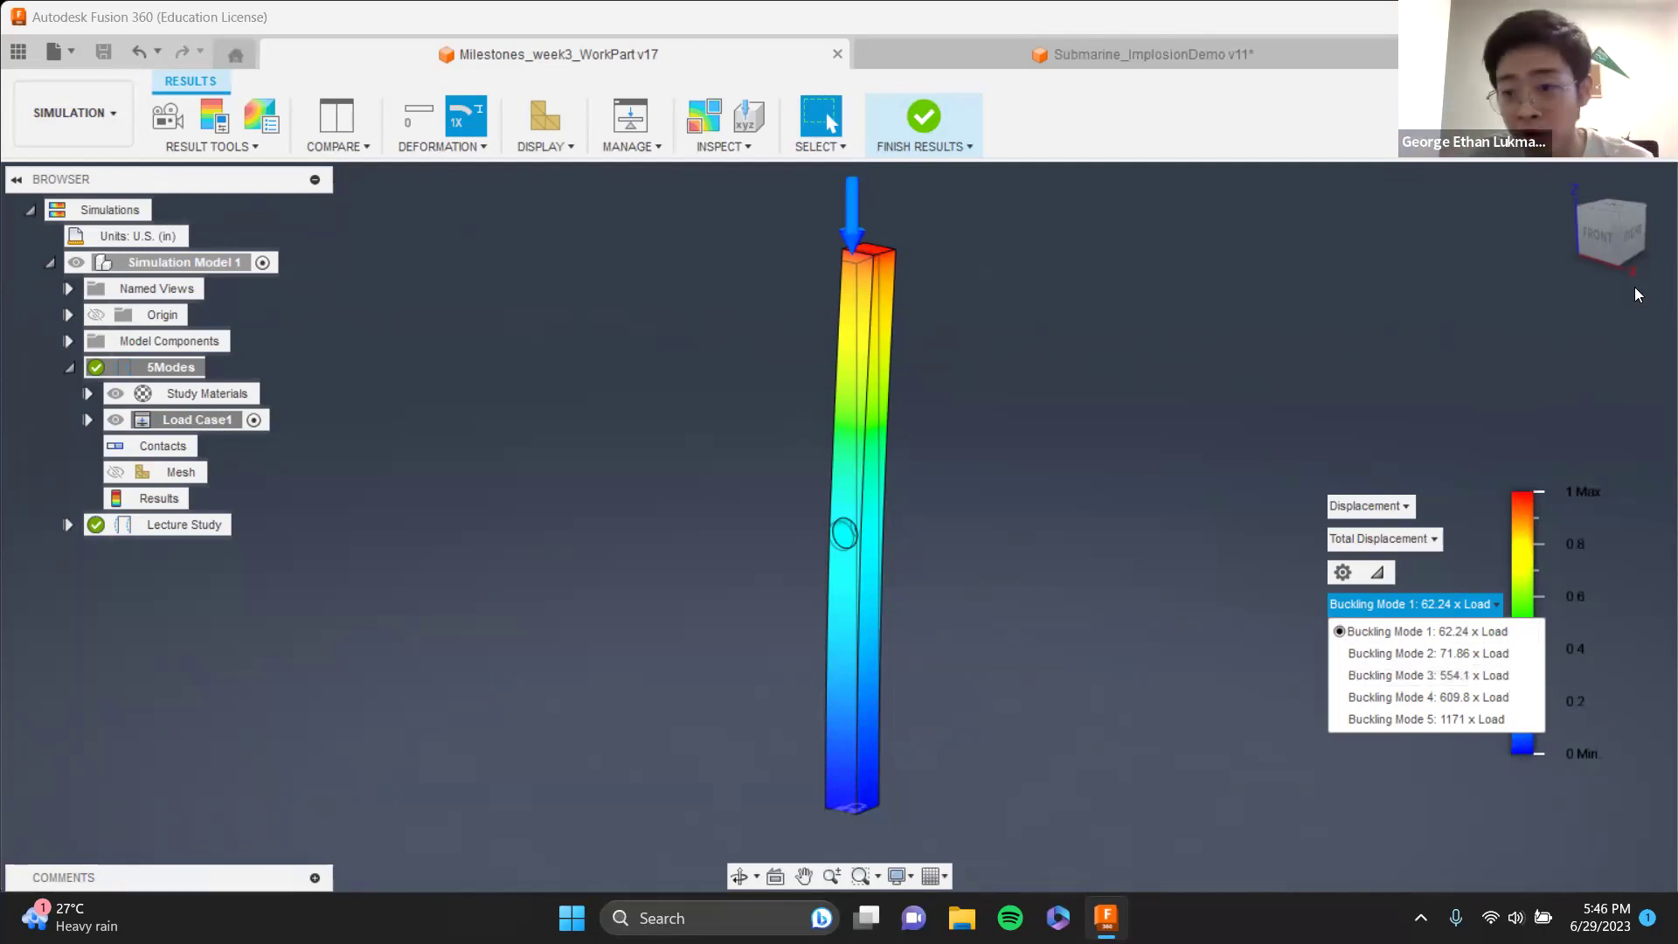
click(1409, 653)
click(1395, 603)
click(1398, 668)
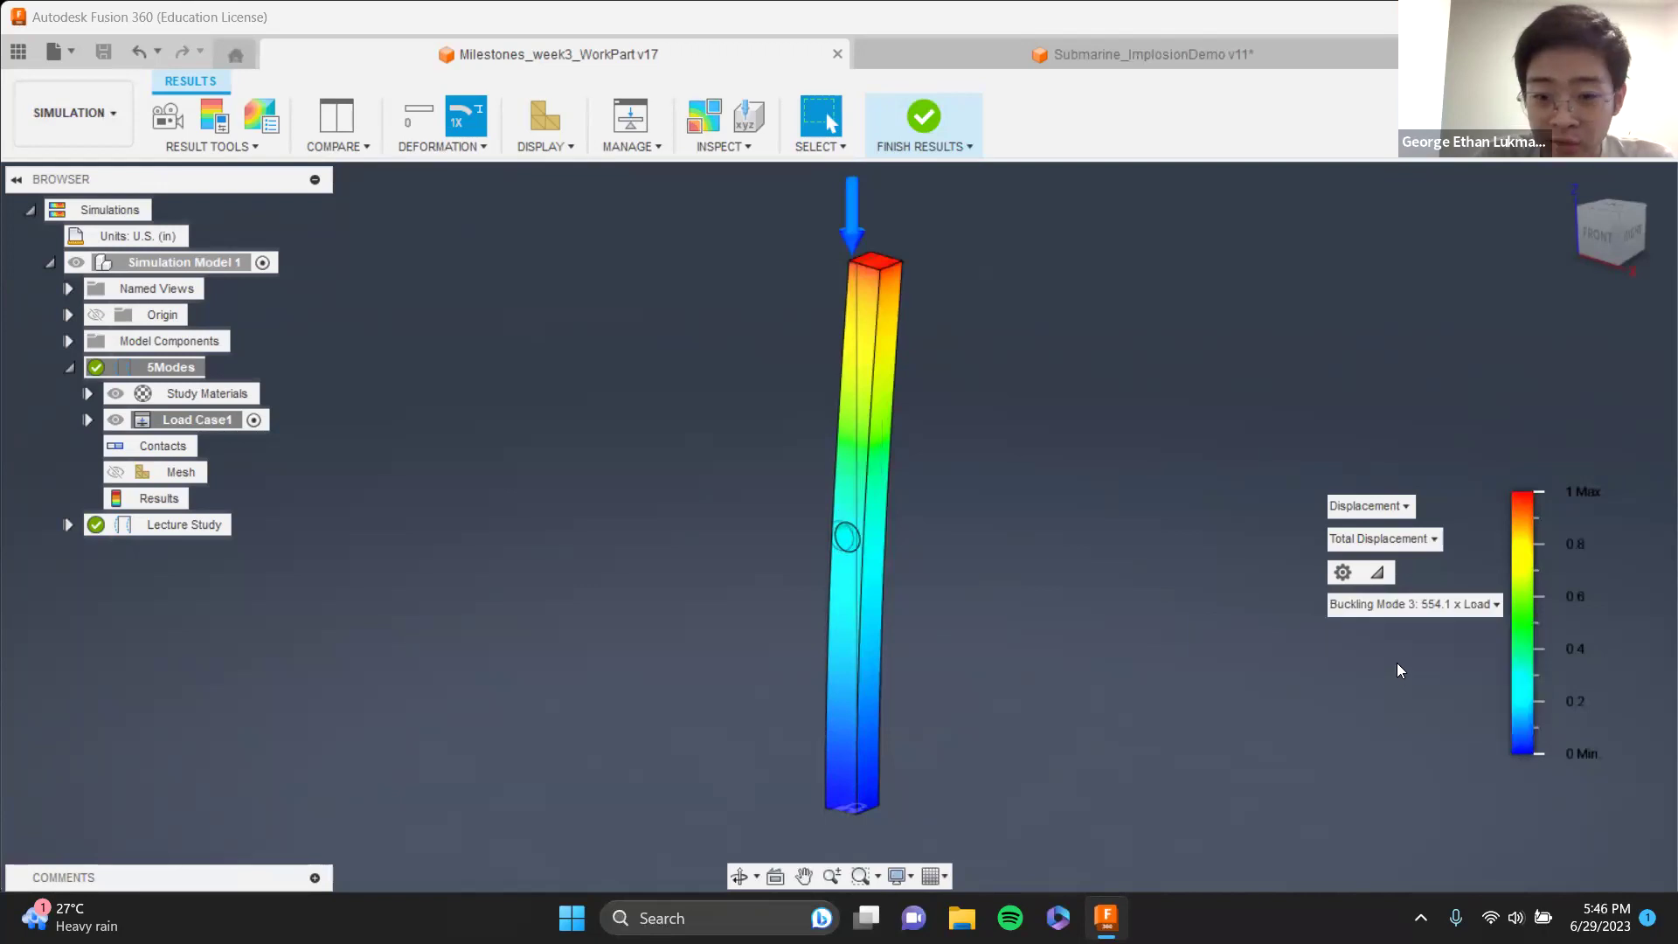
click(1407, 603)
click(1402, 697)
click(1407, 603)
click(1396, 719)
- Recheck Buckling Mode 2 of the 5Modes study and return the display to Buckling Mode 1
click(1381, 605)
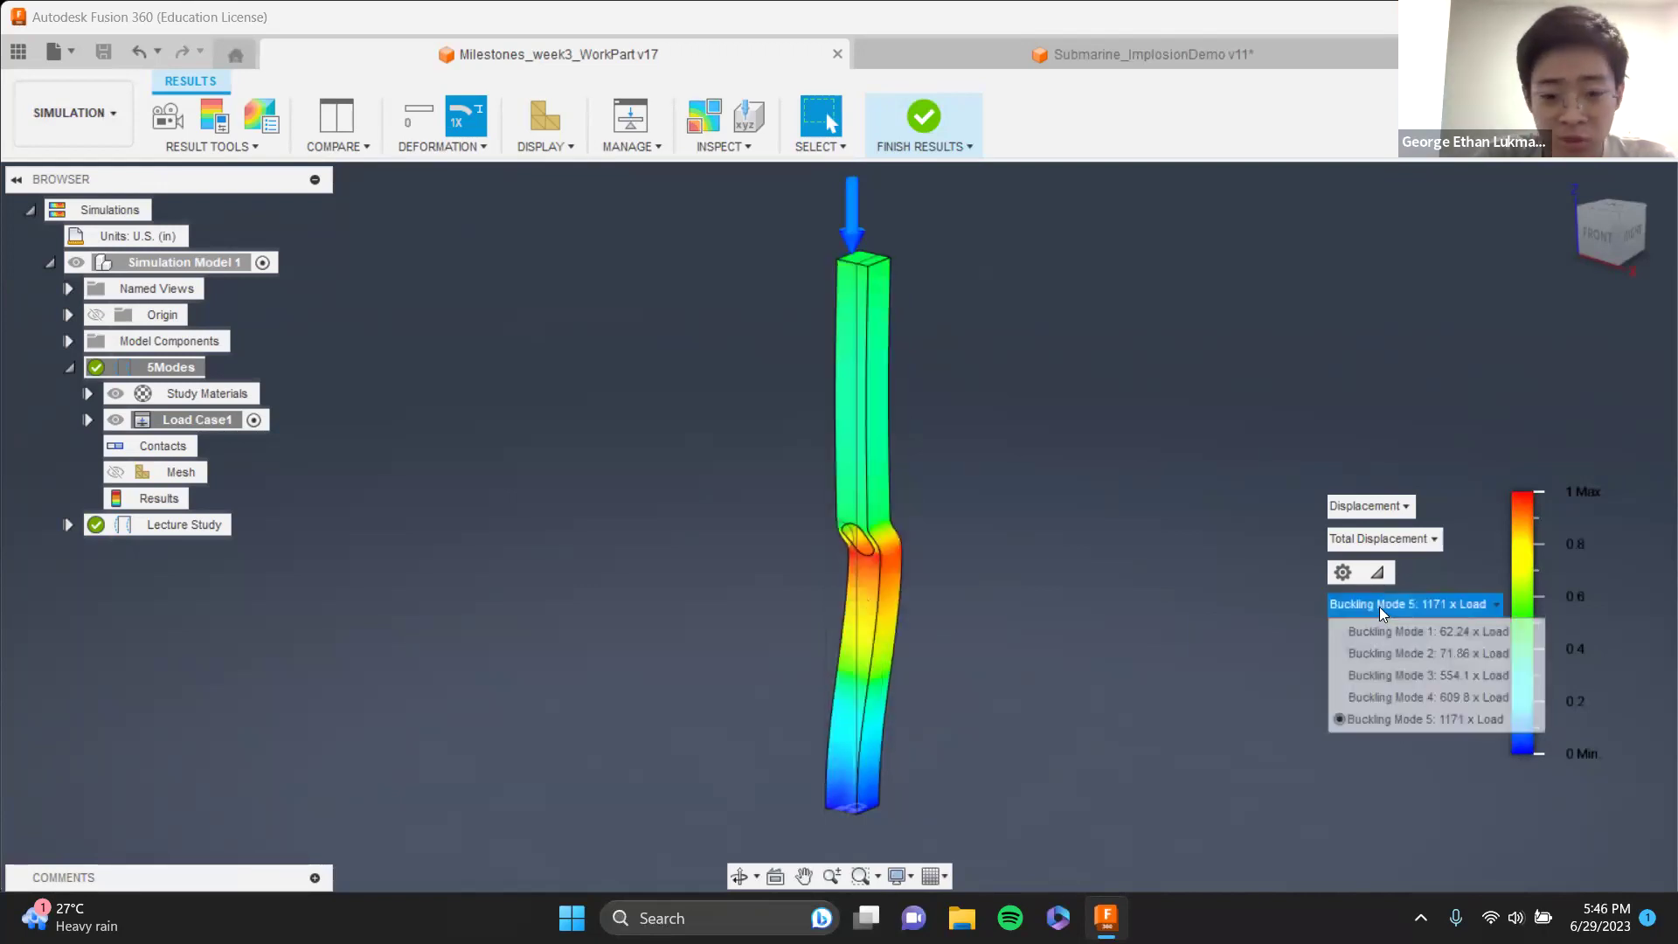
click(1383, 651)
click(1382, 609)
click(1382, 655)
click(1391, 603)
click(1379, 631)
- Go through the mode shapes a second time, from Buckling Mode 2 up to Buckling Mode 5
click(1383, 603)
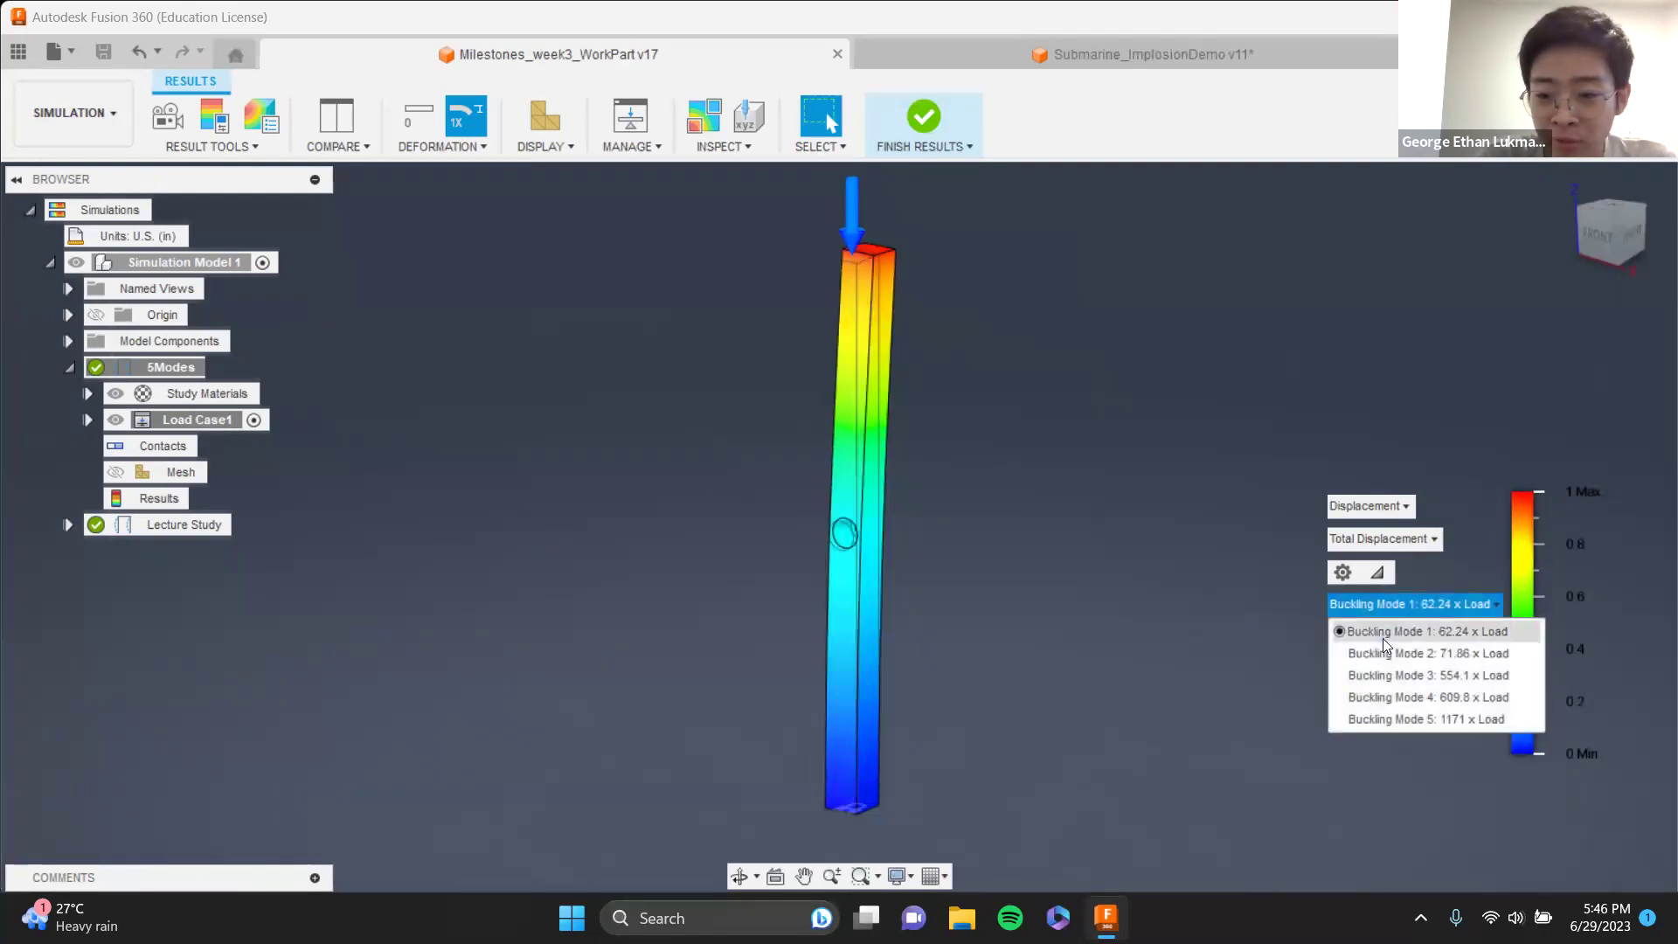
click(1386, 649)
click(1407, 603)
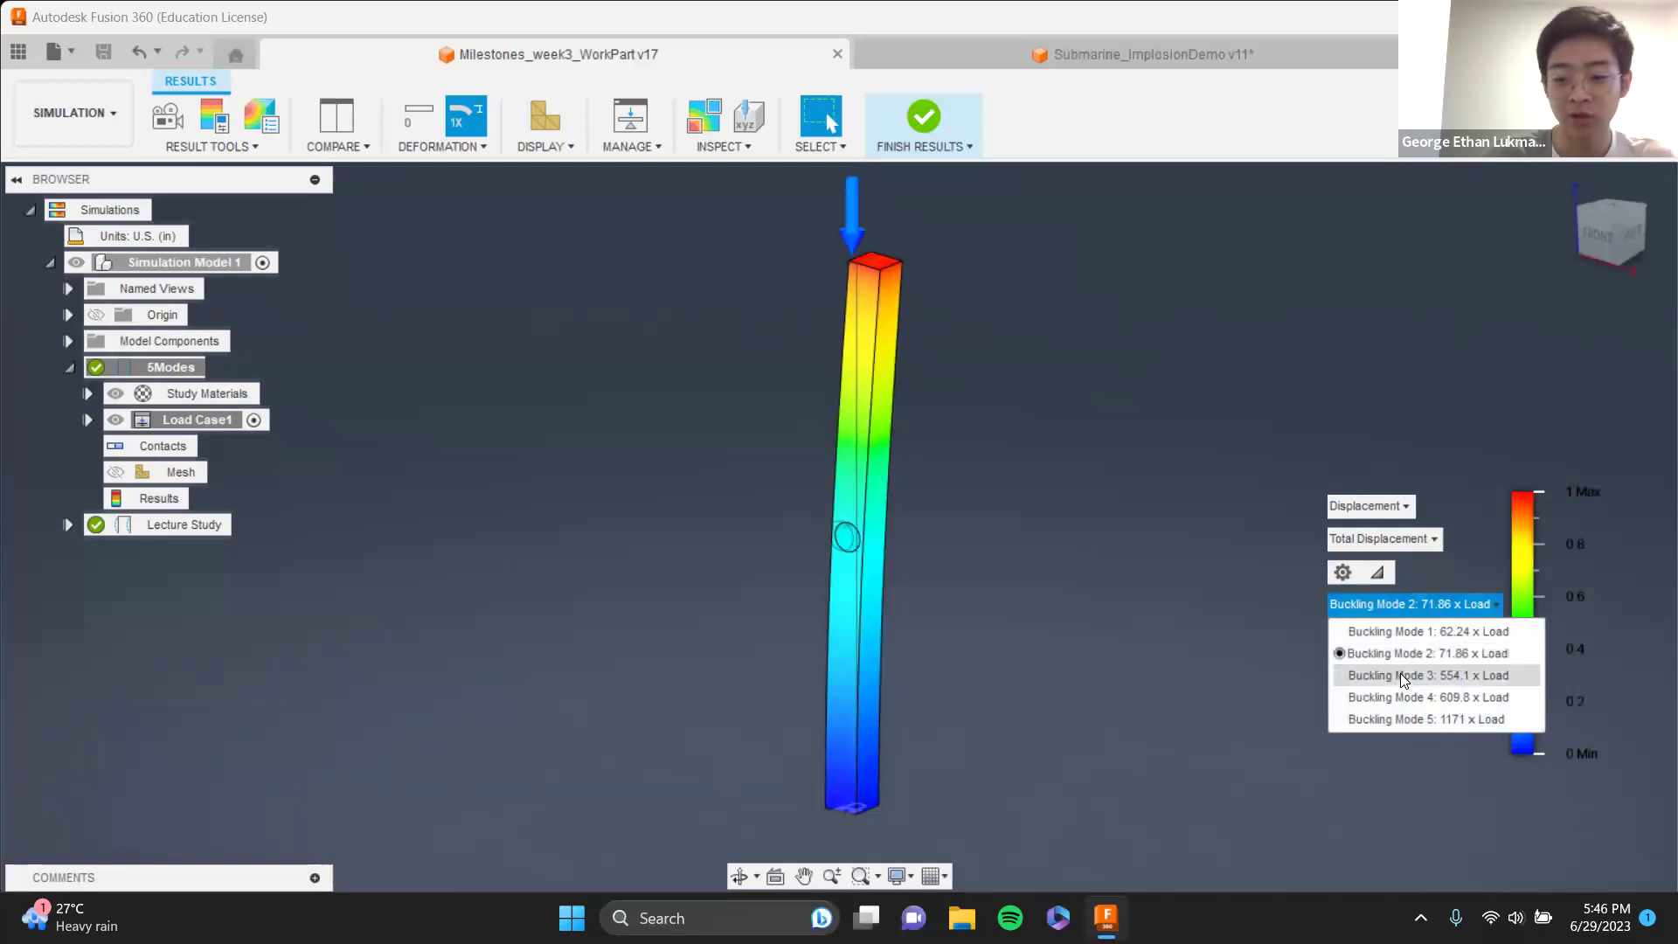
click(1398, 671)
click(1413, 605)
click(1421, 697)
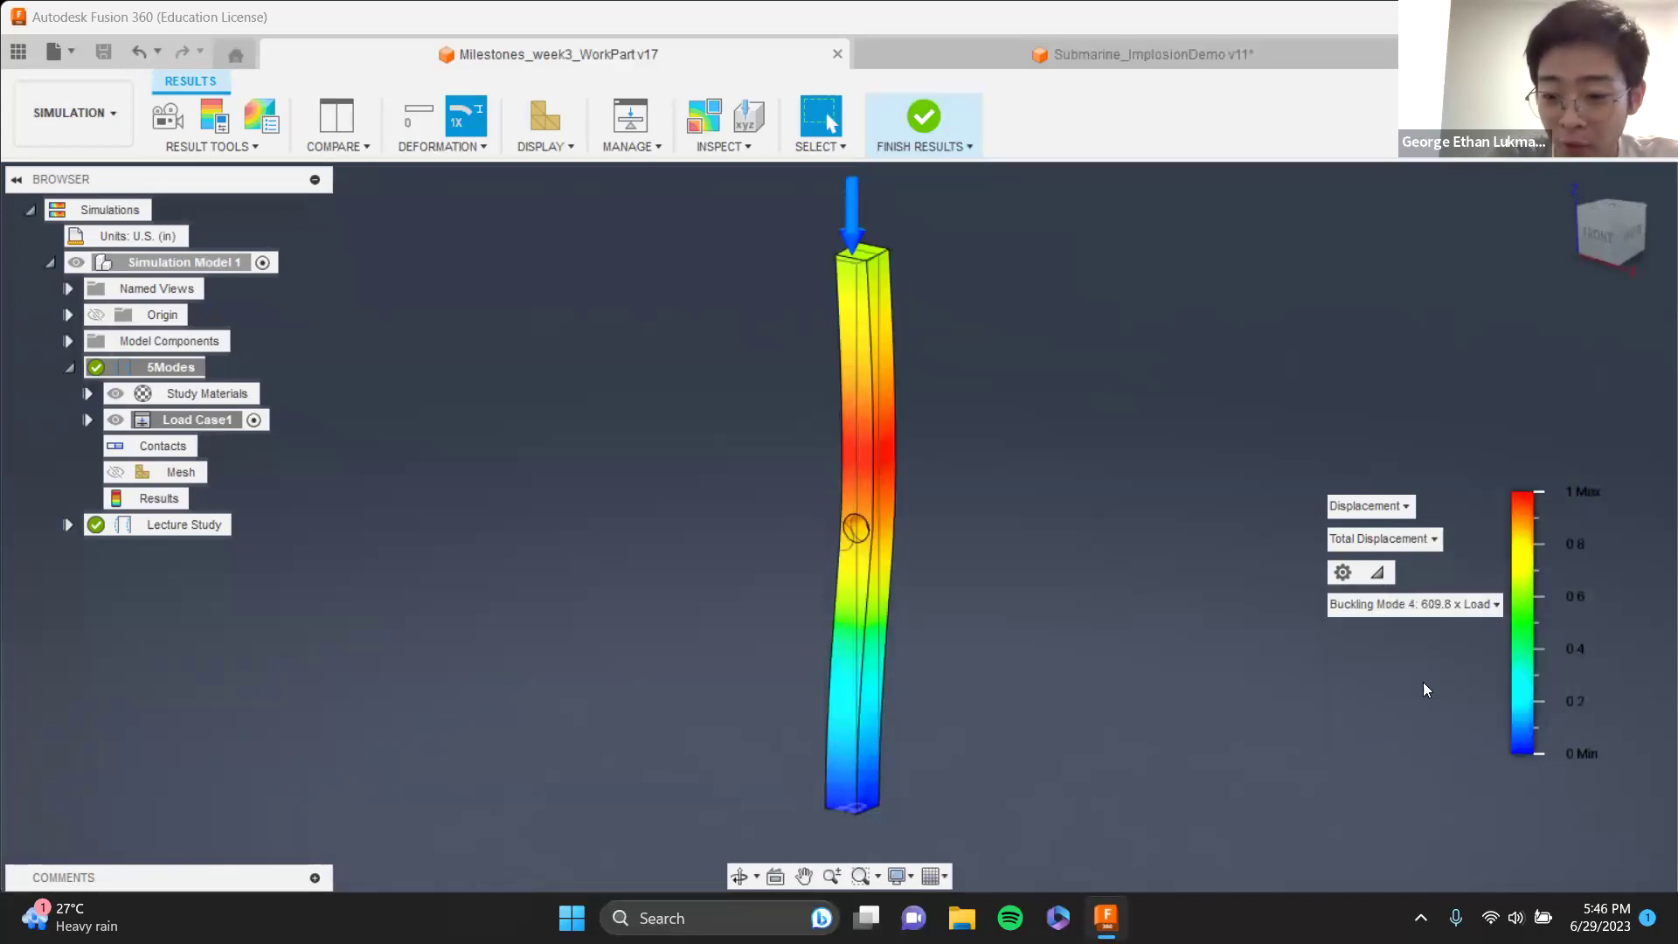
click(1416, 605)
click(1424, 719)
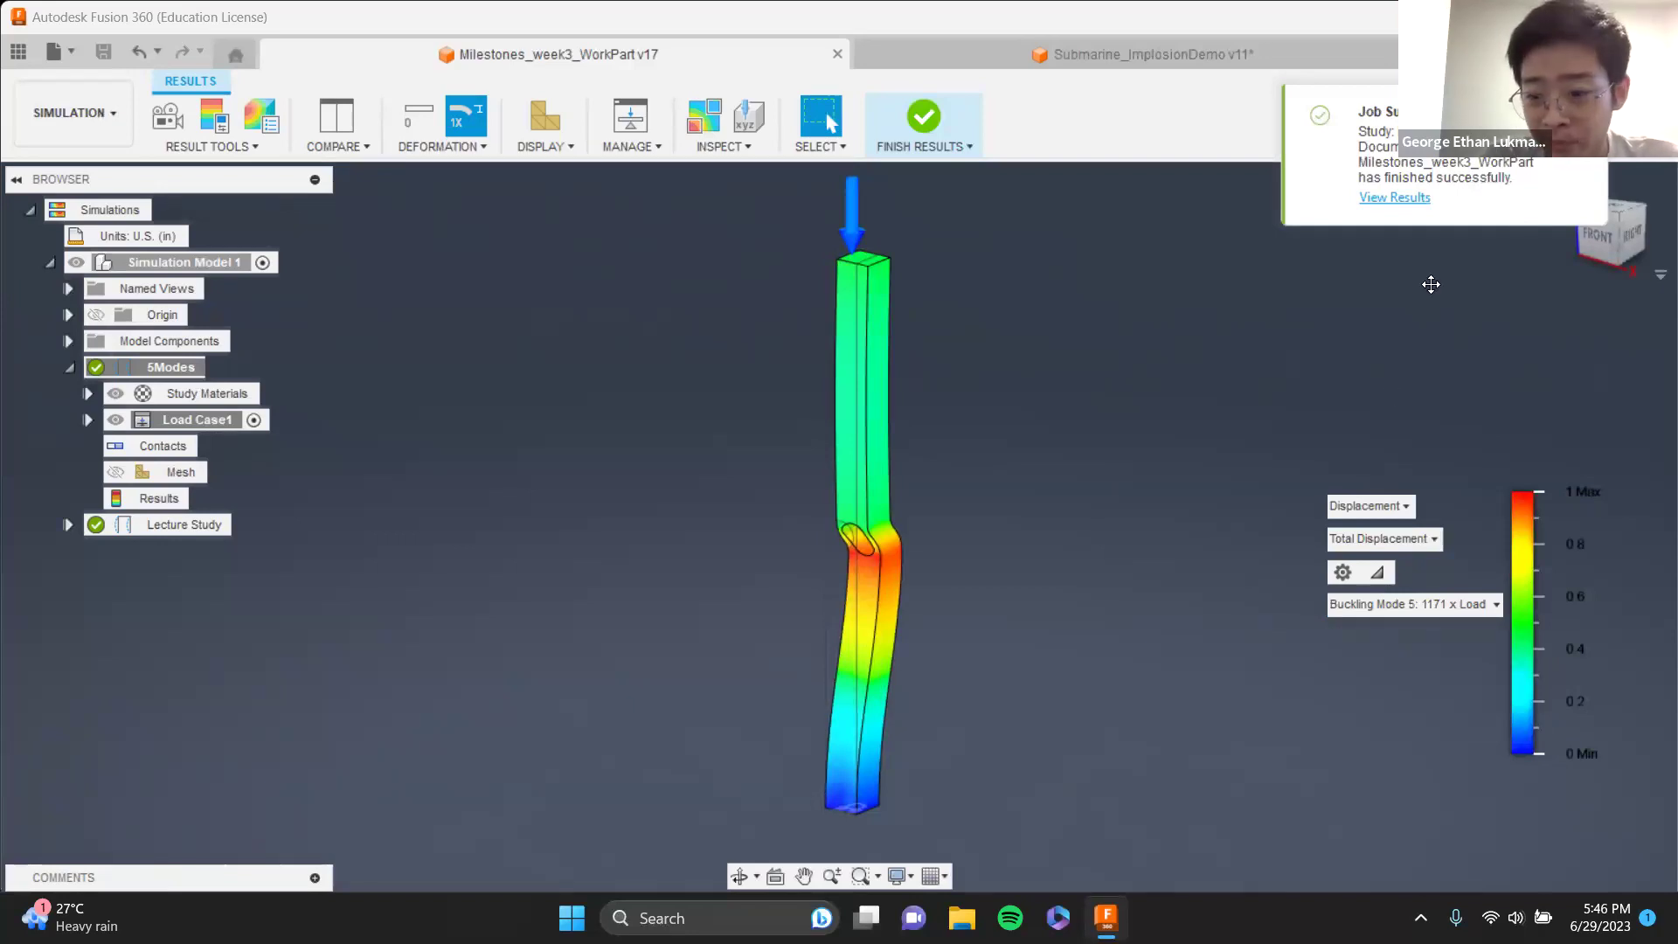
- Step the displayed result back down through Buckling Modes 4, 3 and 2 to Buckling Mode 1
click(1414, 610)
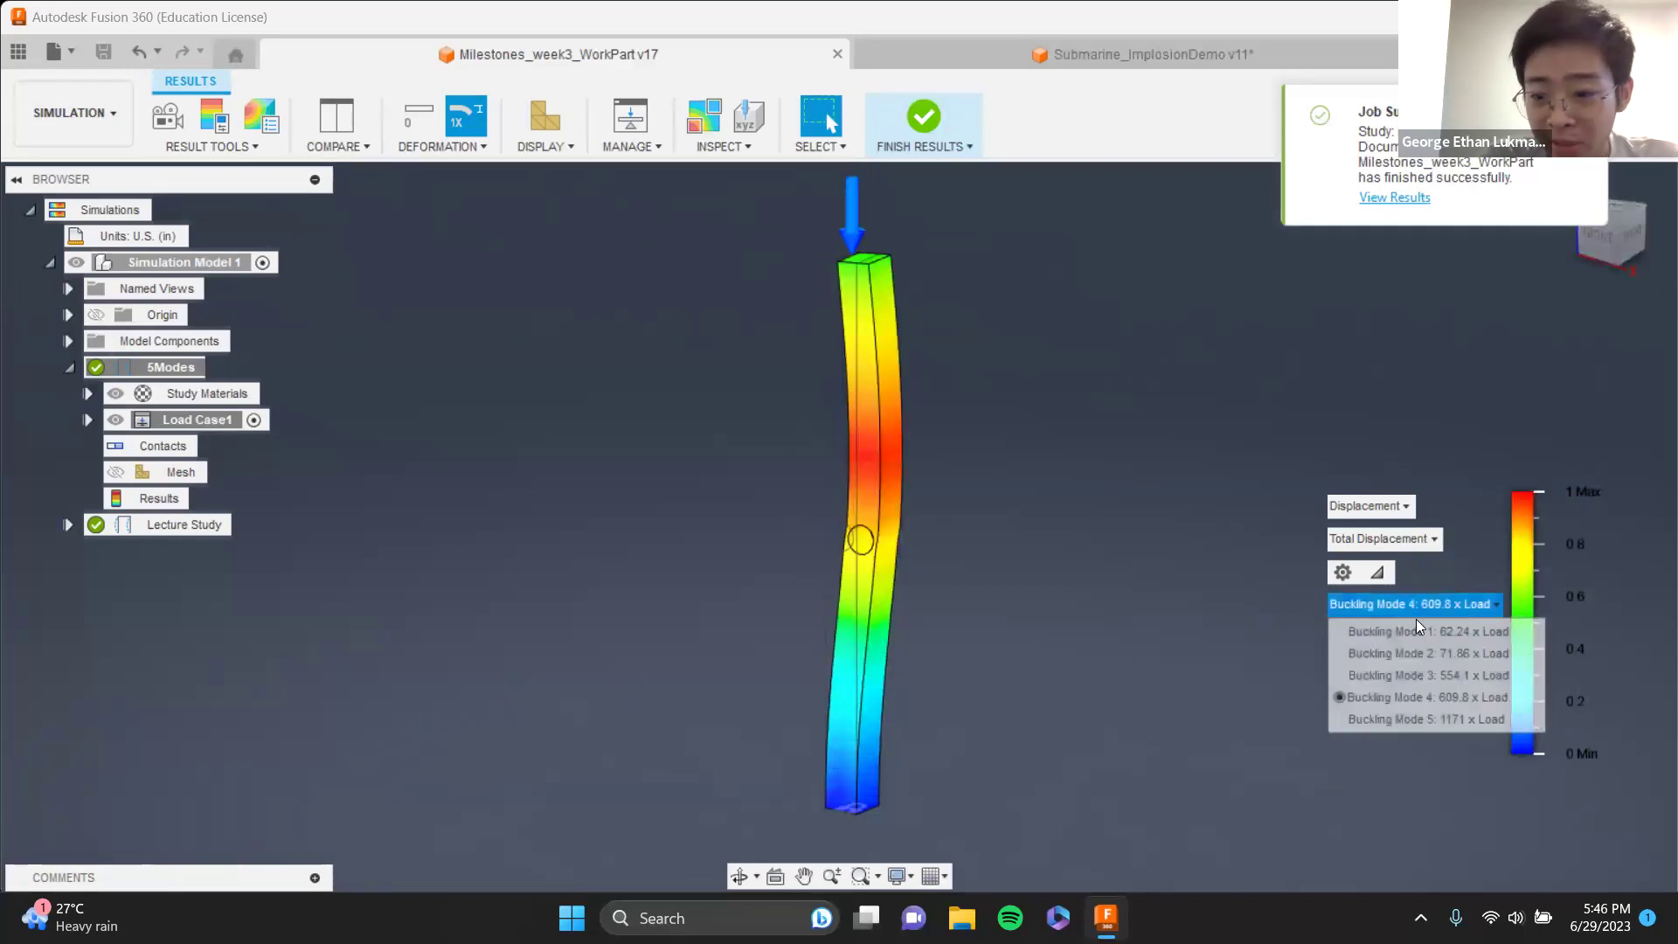
click(1415, 675)
click(1417, 603)
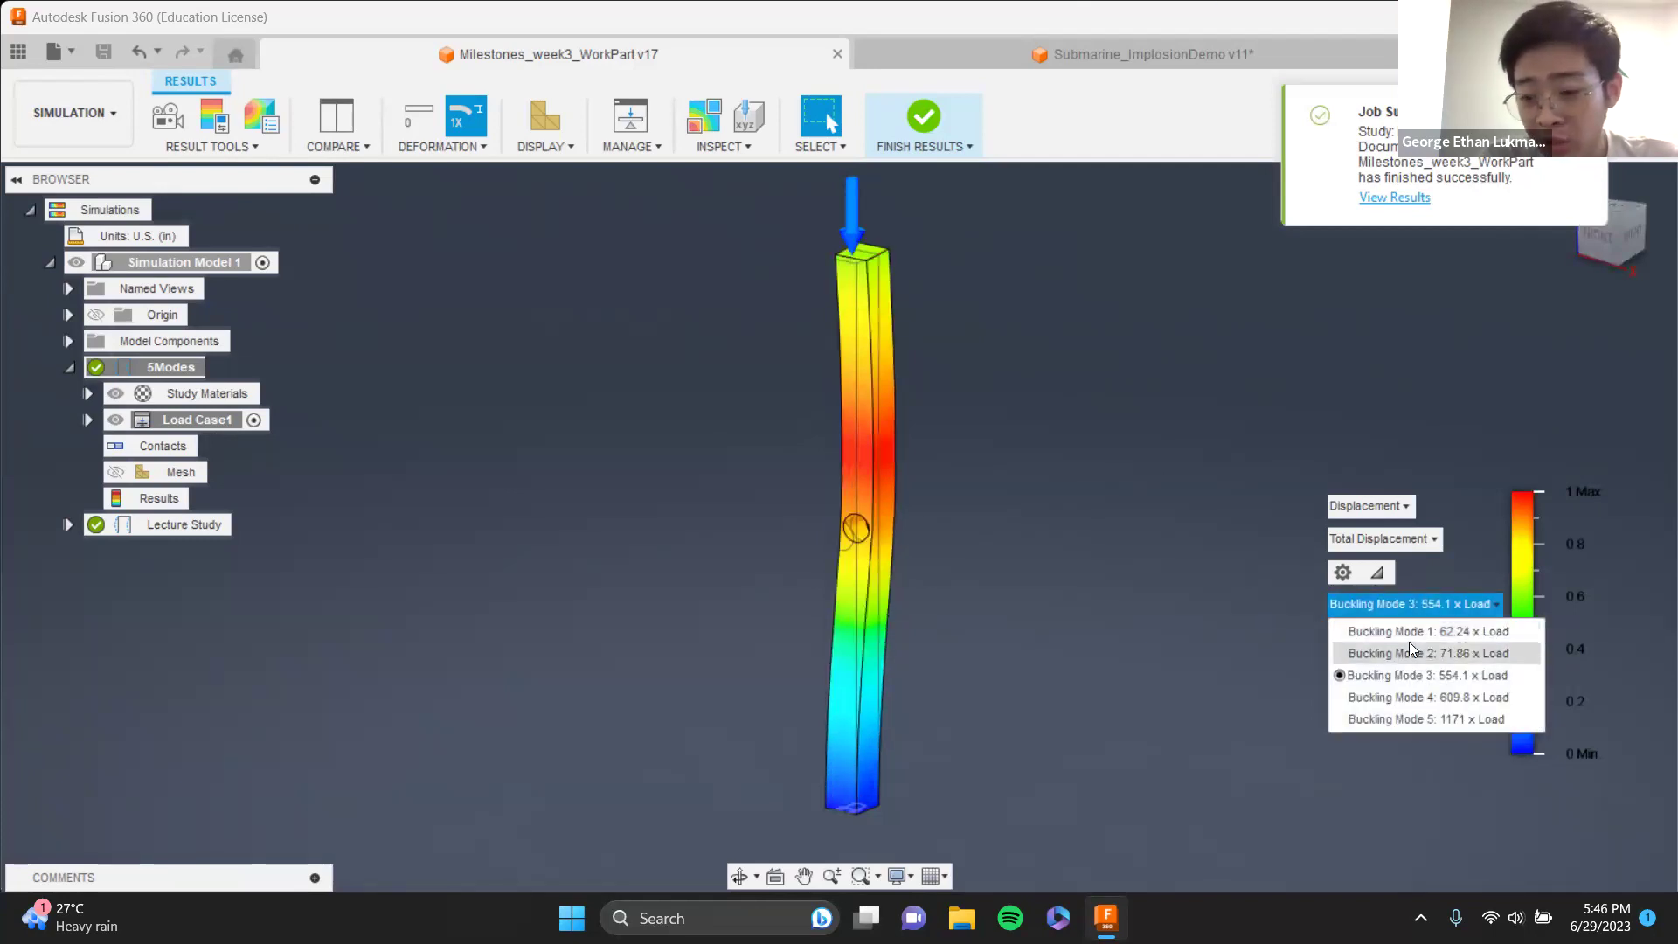
click(1408, 645)
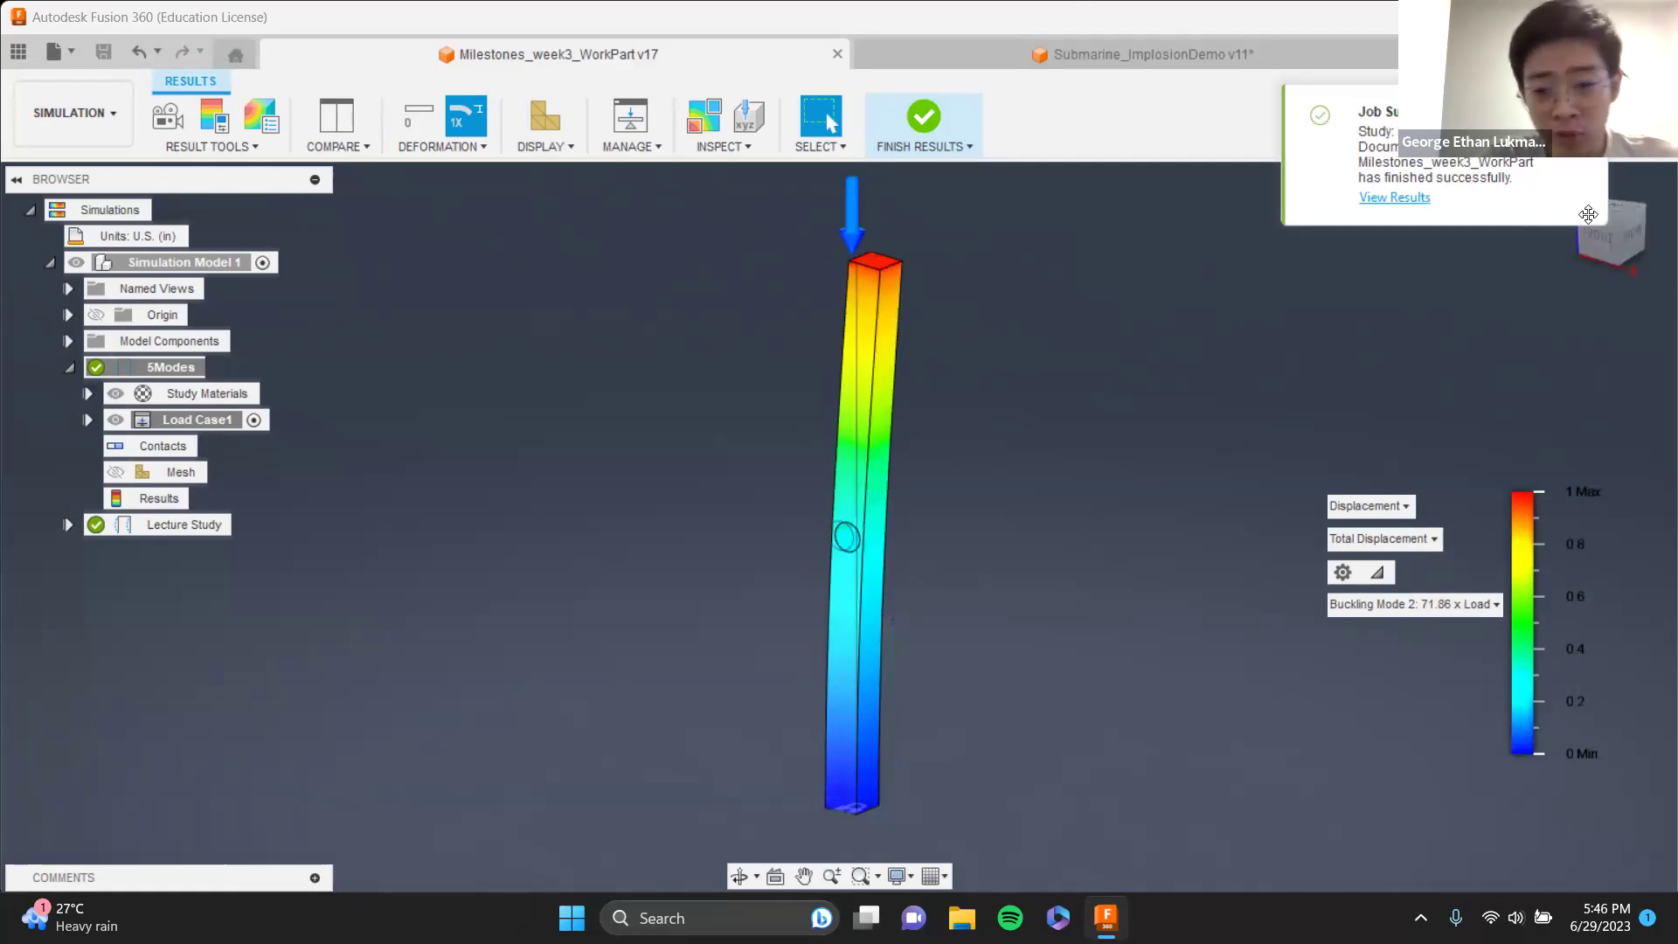
click(1457, 608)
click(1407, 627)
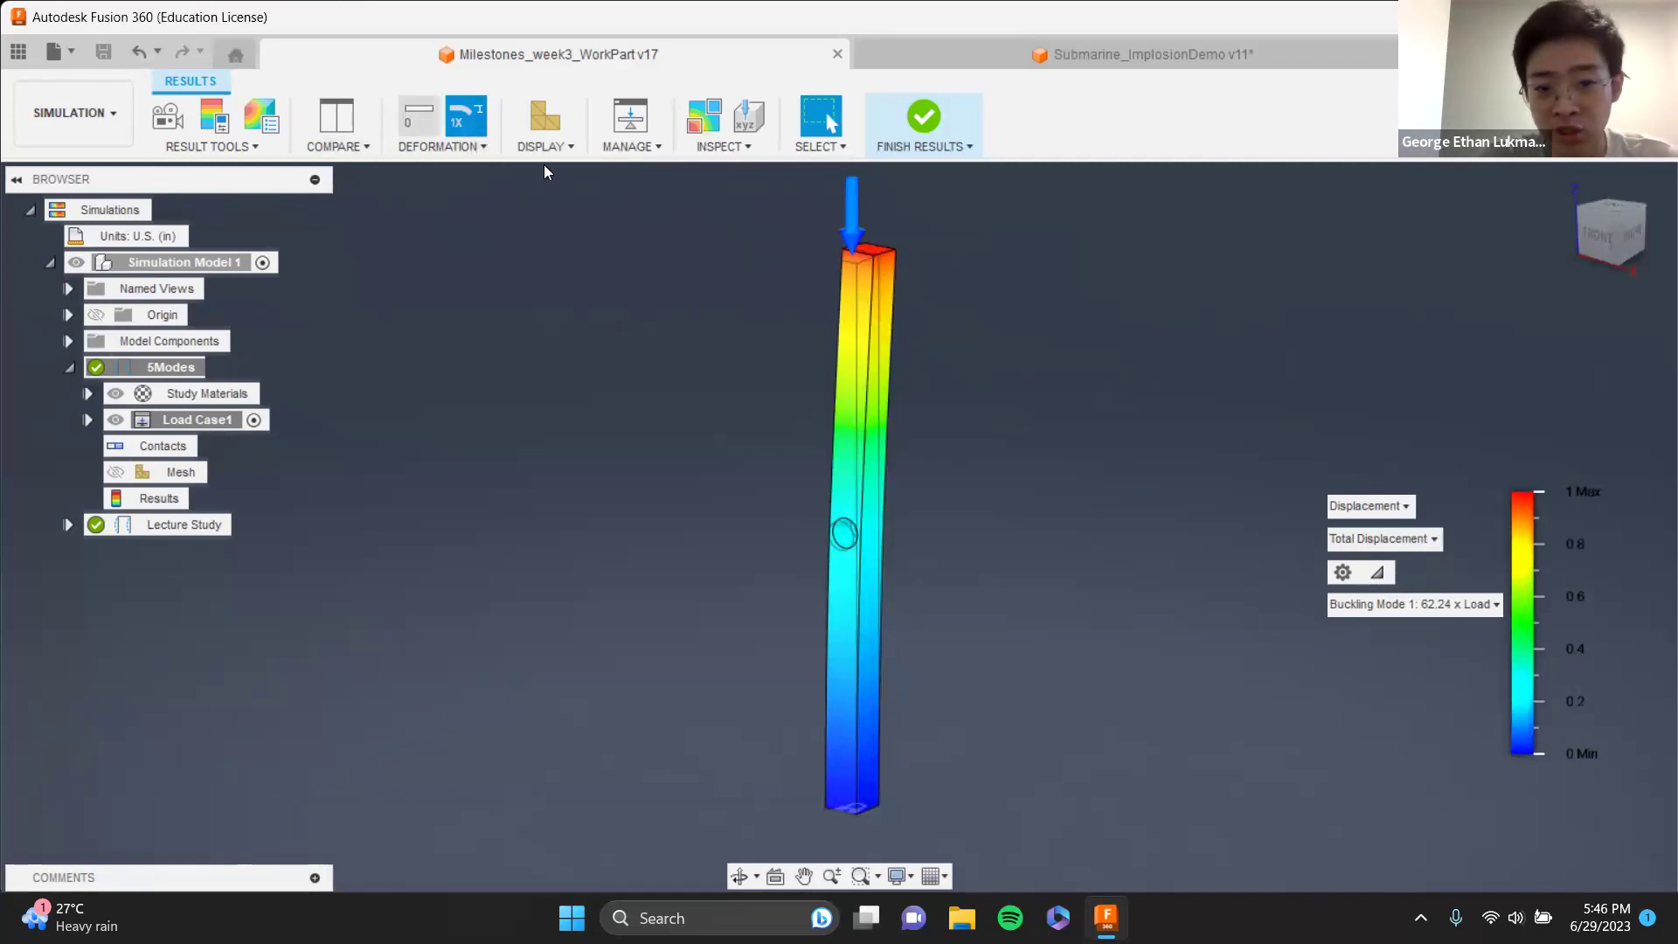
- Set the deformation display of Buckling Mode 1 to undeformed and switch to the browser
click(419, 116)
key(alt+Tab)
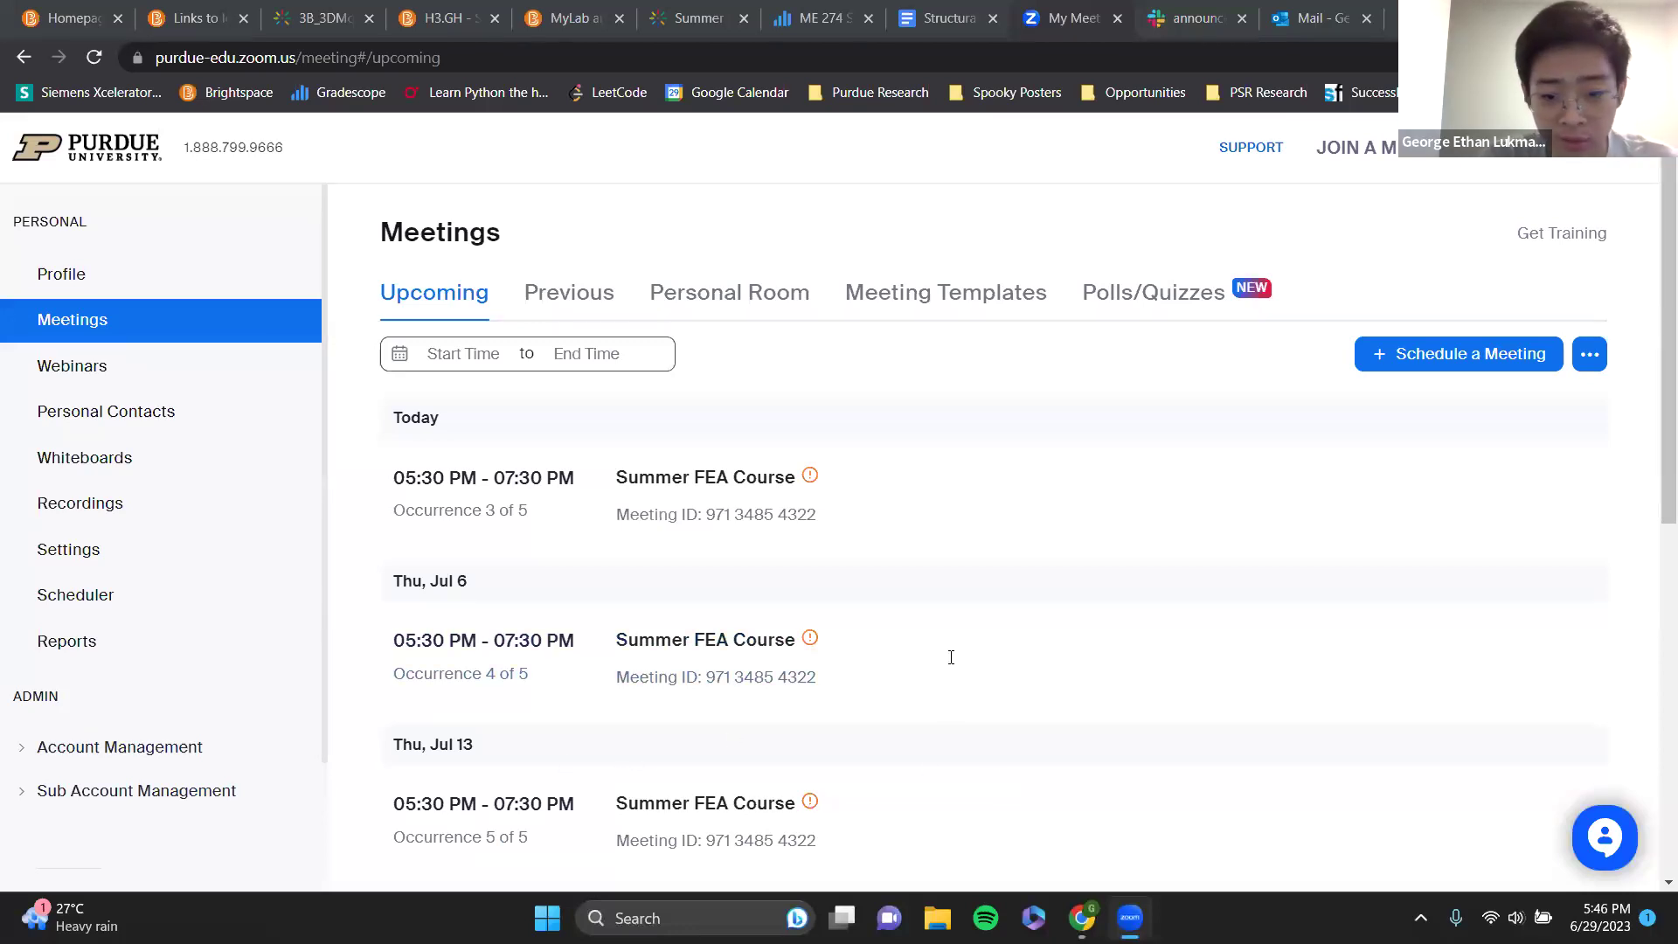
mouse_move(999, 799)
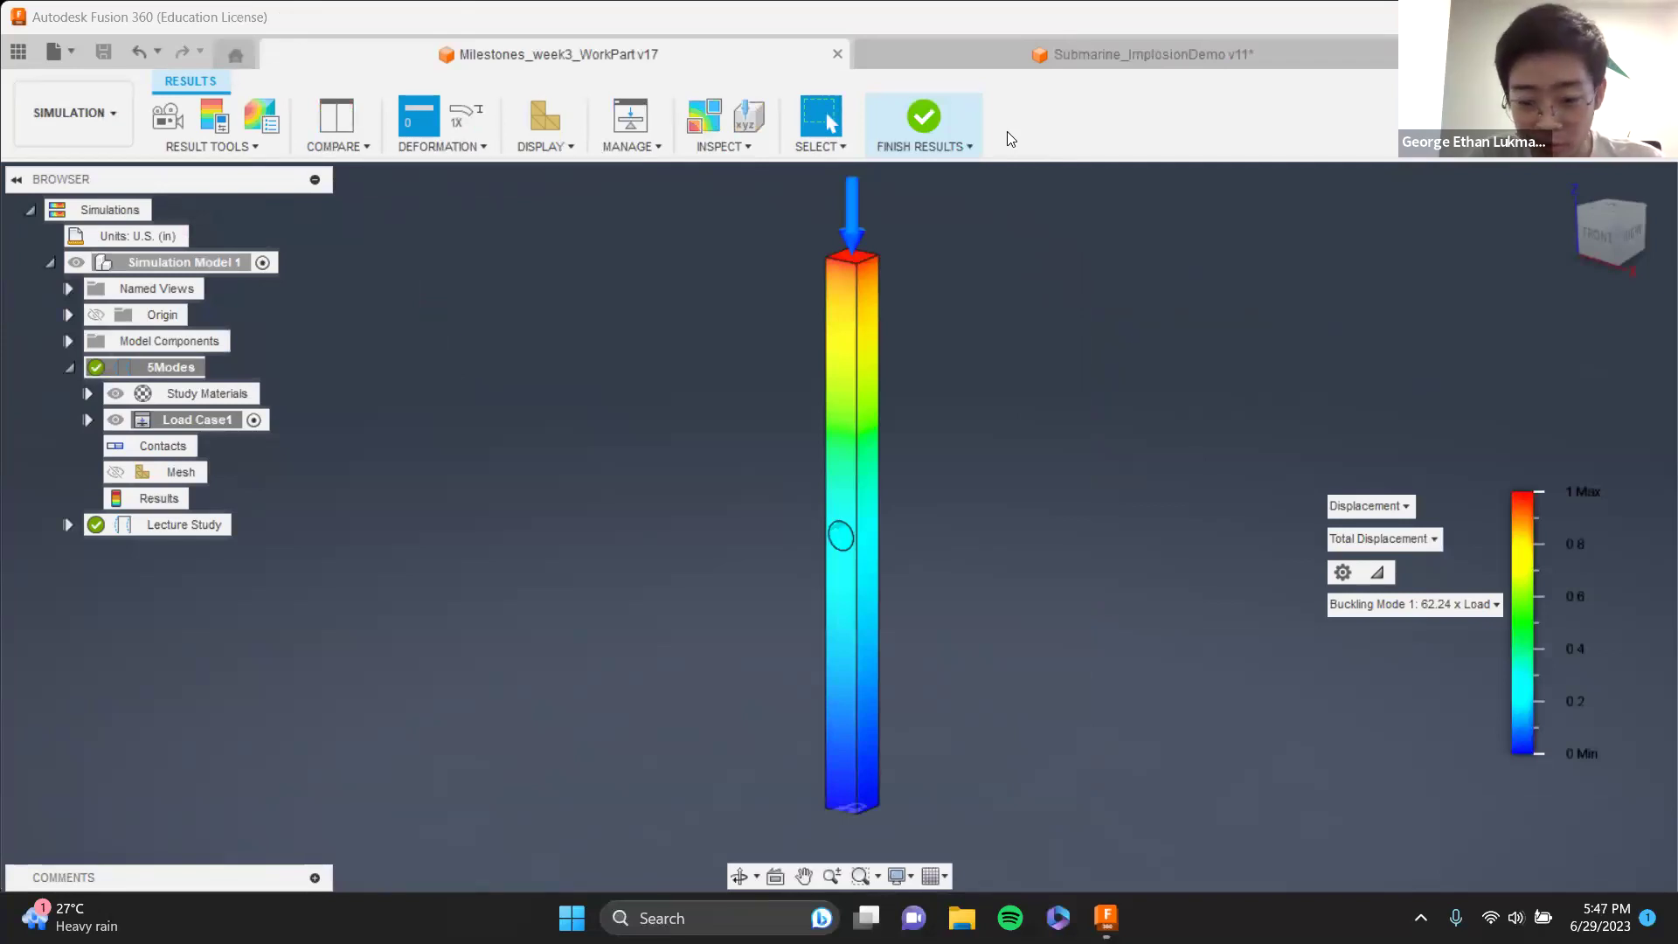
key(alt+Tab)
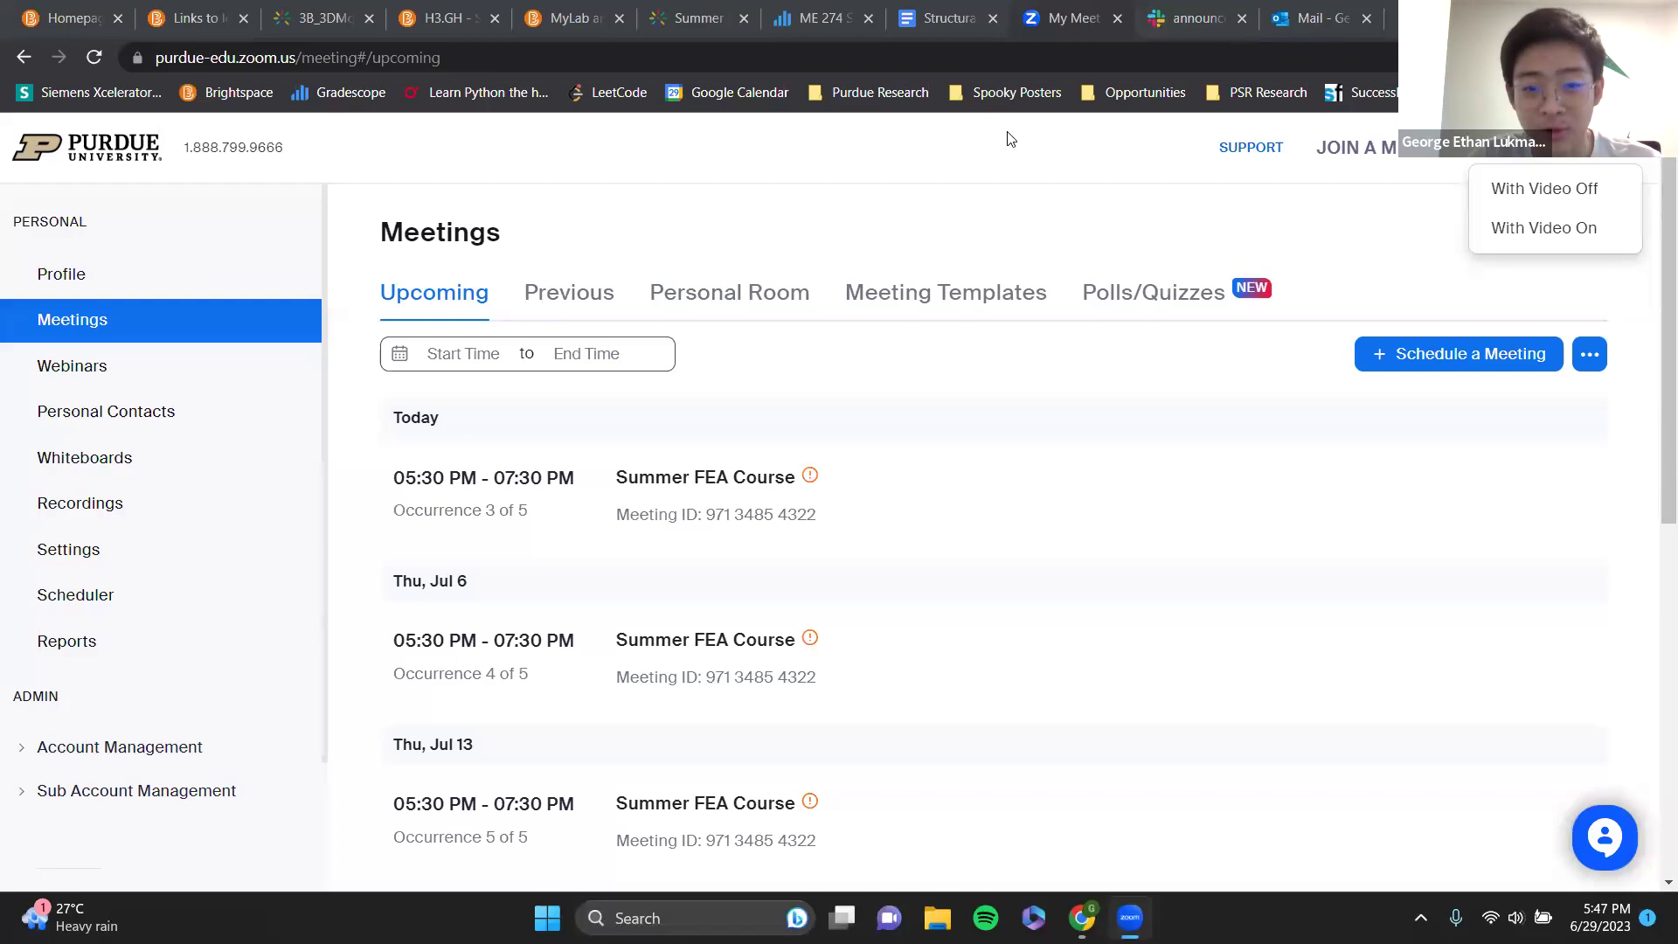
key(alt+Tab)
key(alt+Tab)
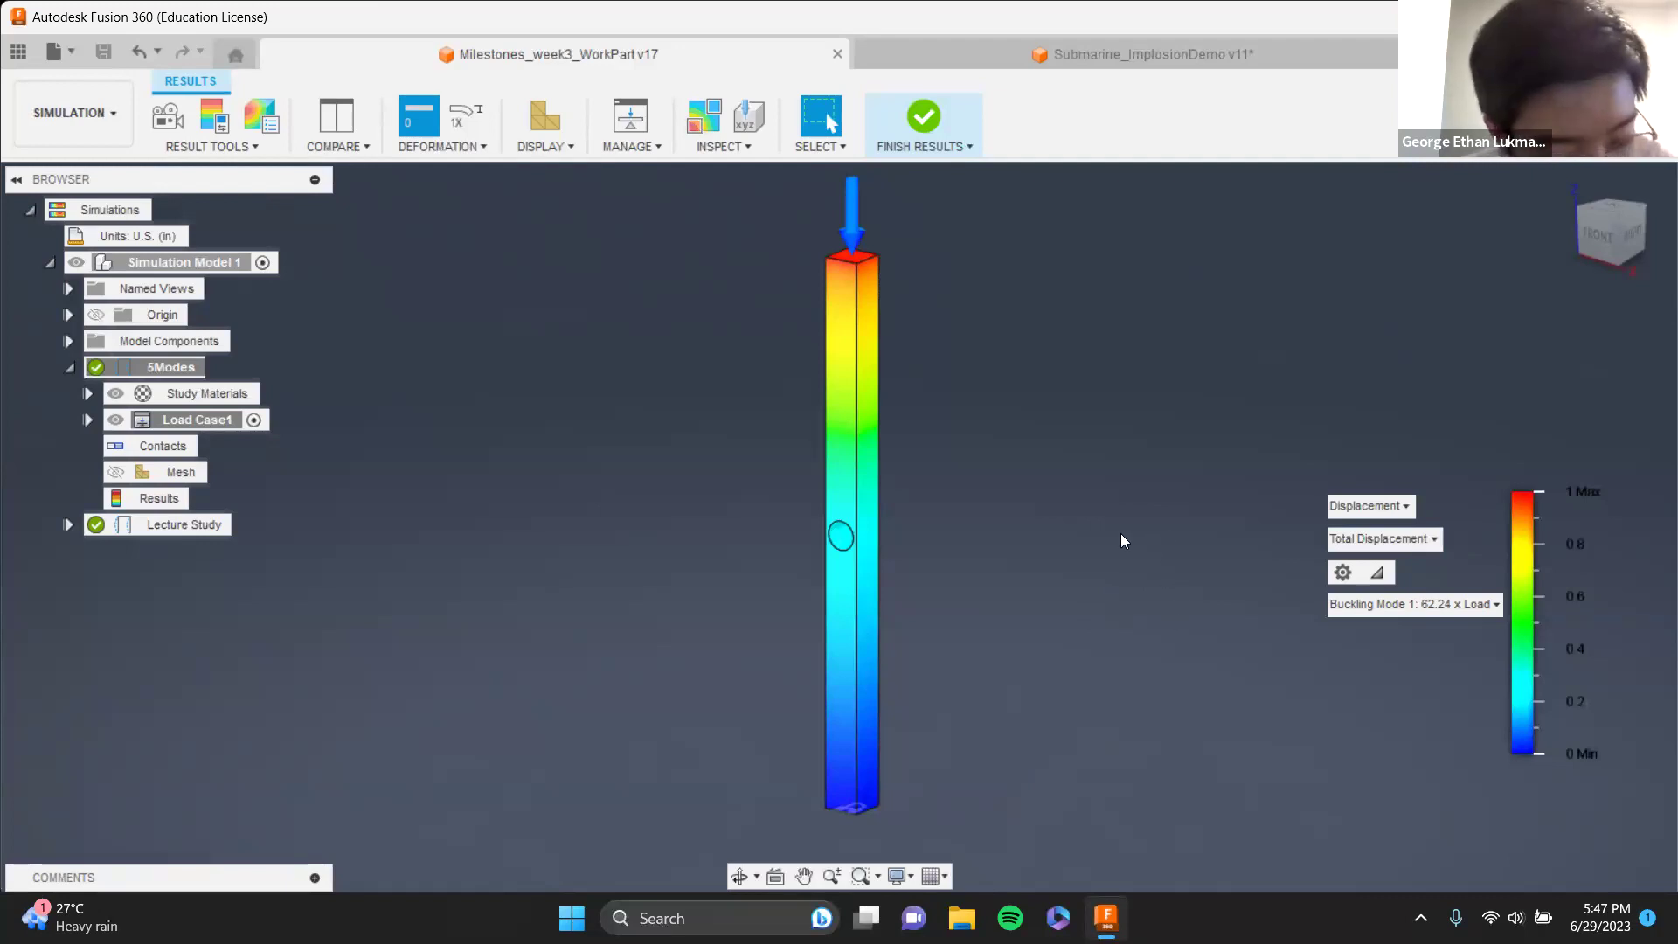
key(XF86AudioRaiseVolume)
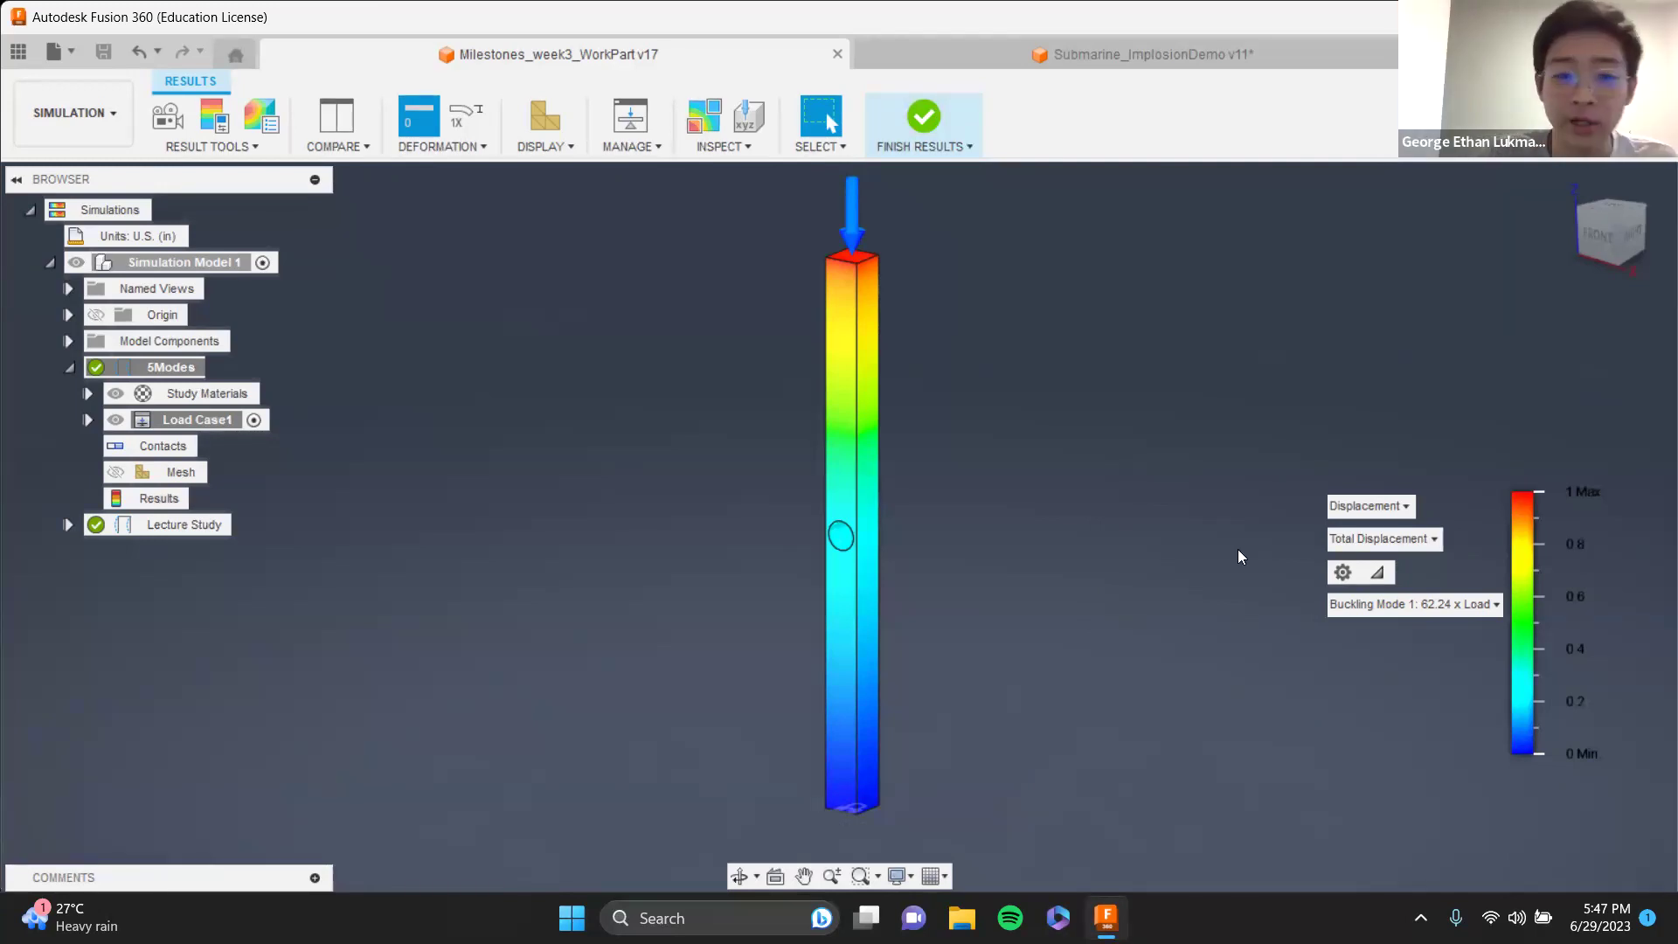
key(alt+Tab)
key(alt+Tab)
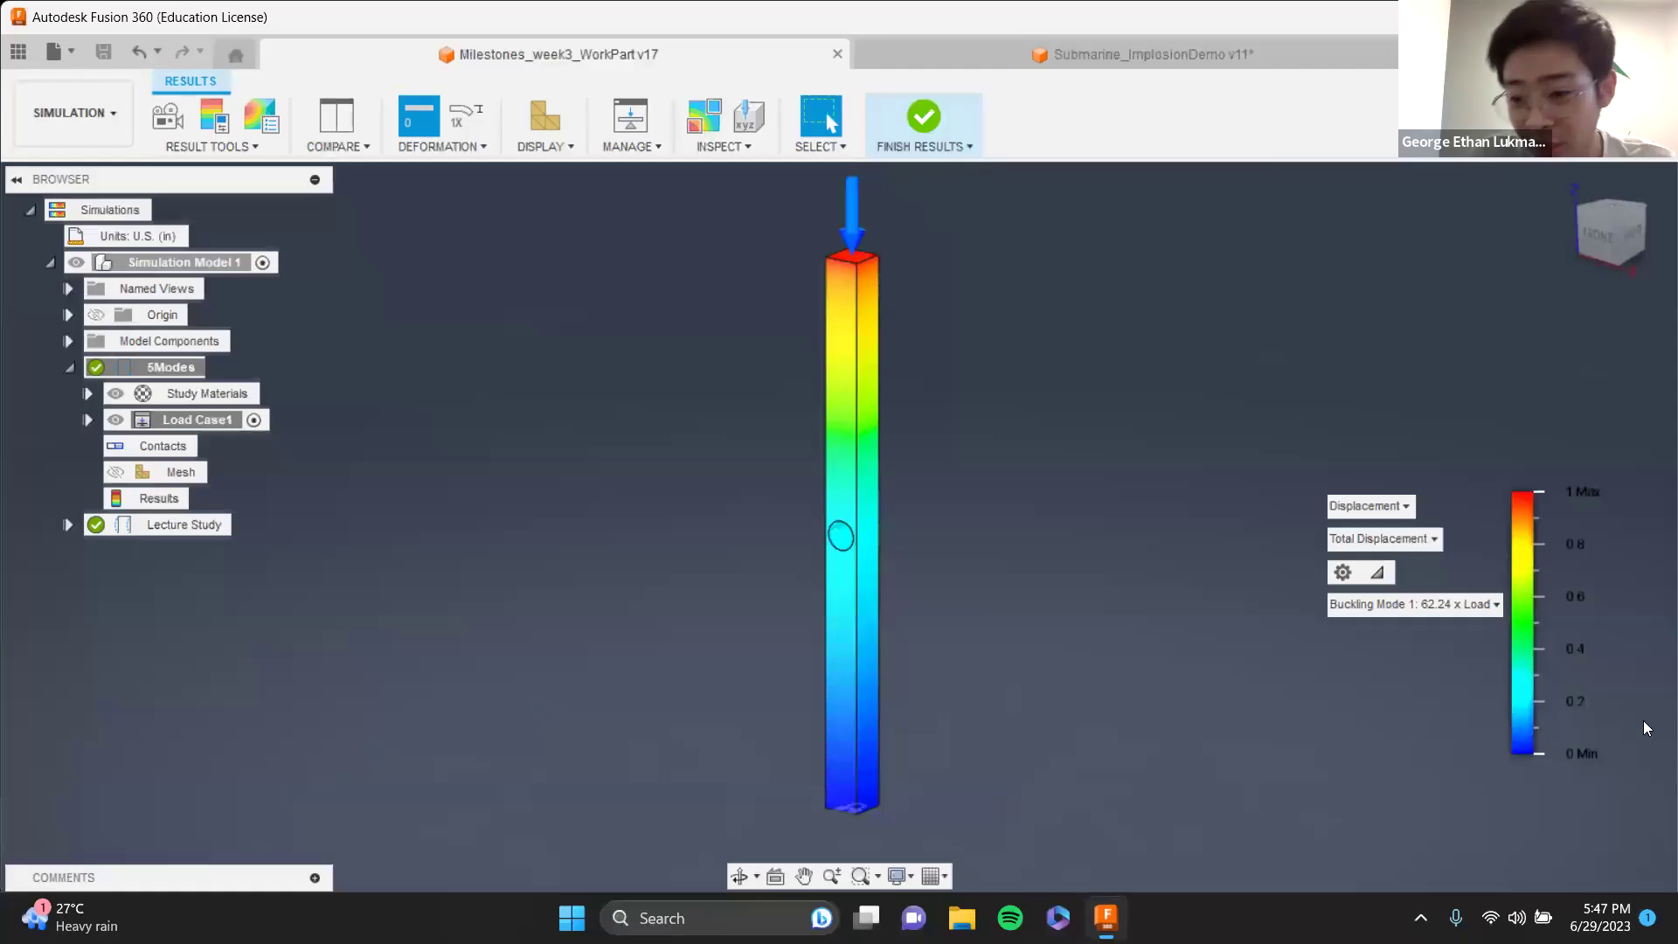
- Compare the 5Modes study's list of buckling modes with the results slide and reveal the slide's Buckling Load Factor annotation
click(1447, 605)
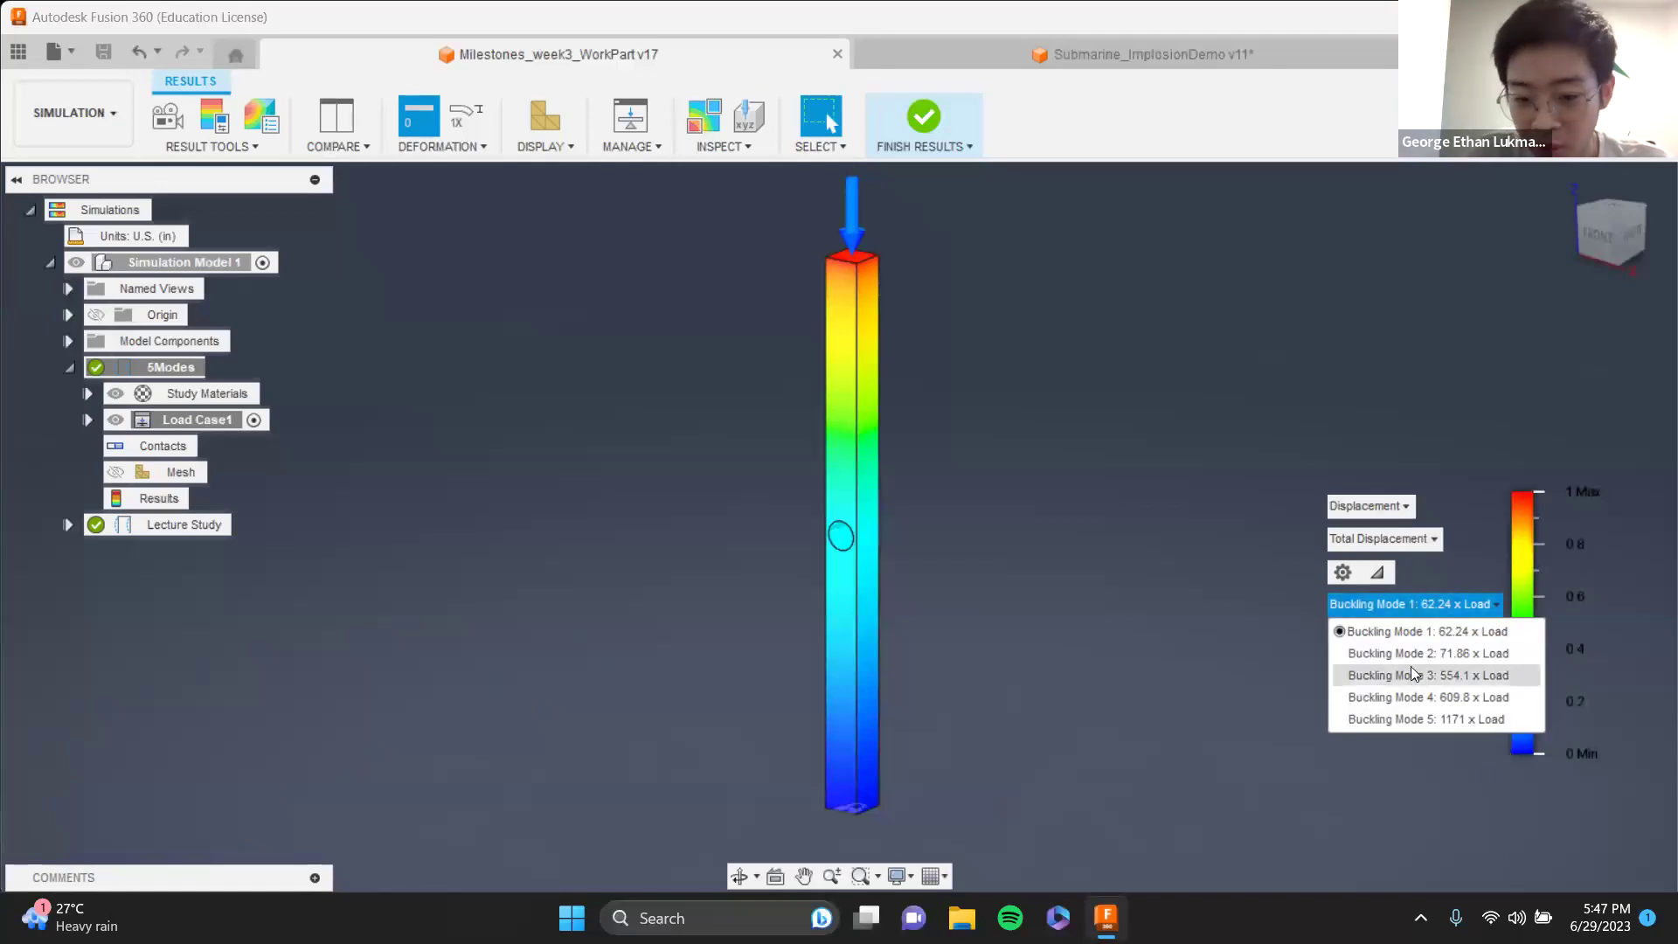
key(alt+Tab)
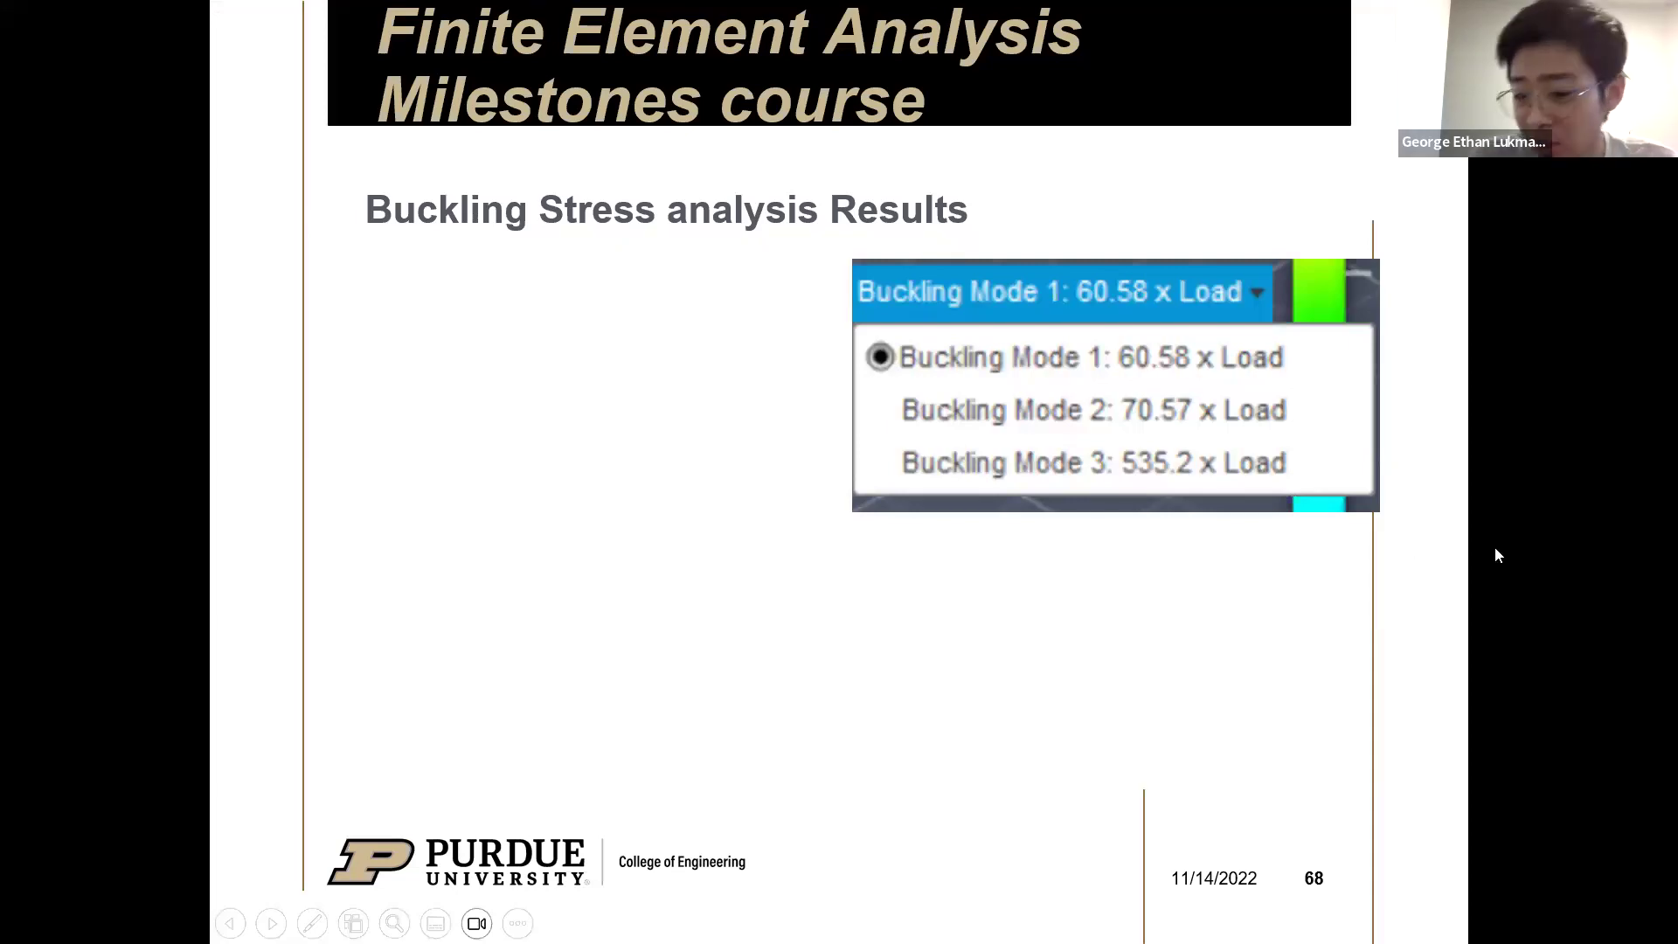
key(alt+Tab)
click(1453, 603)
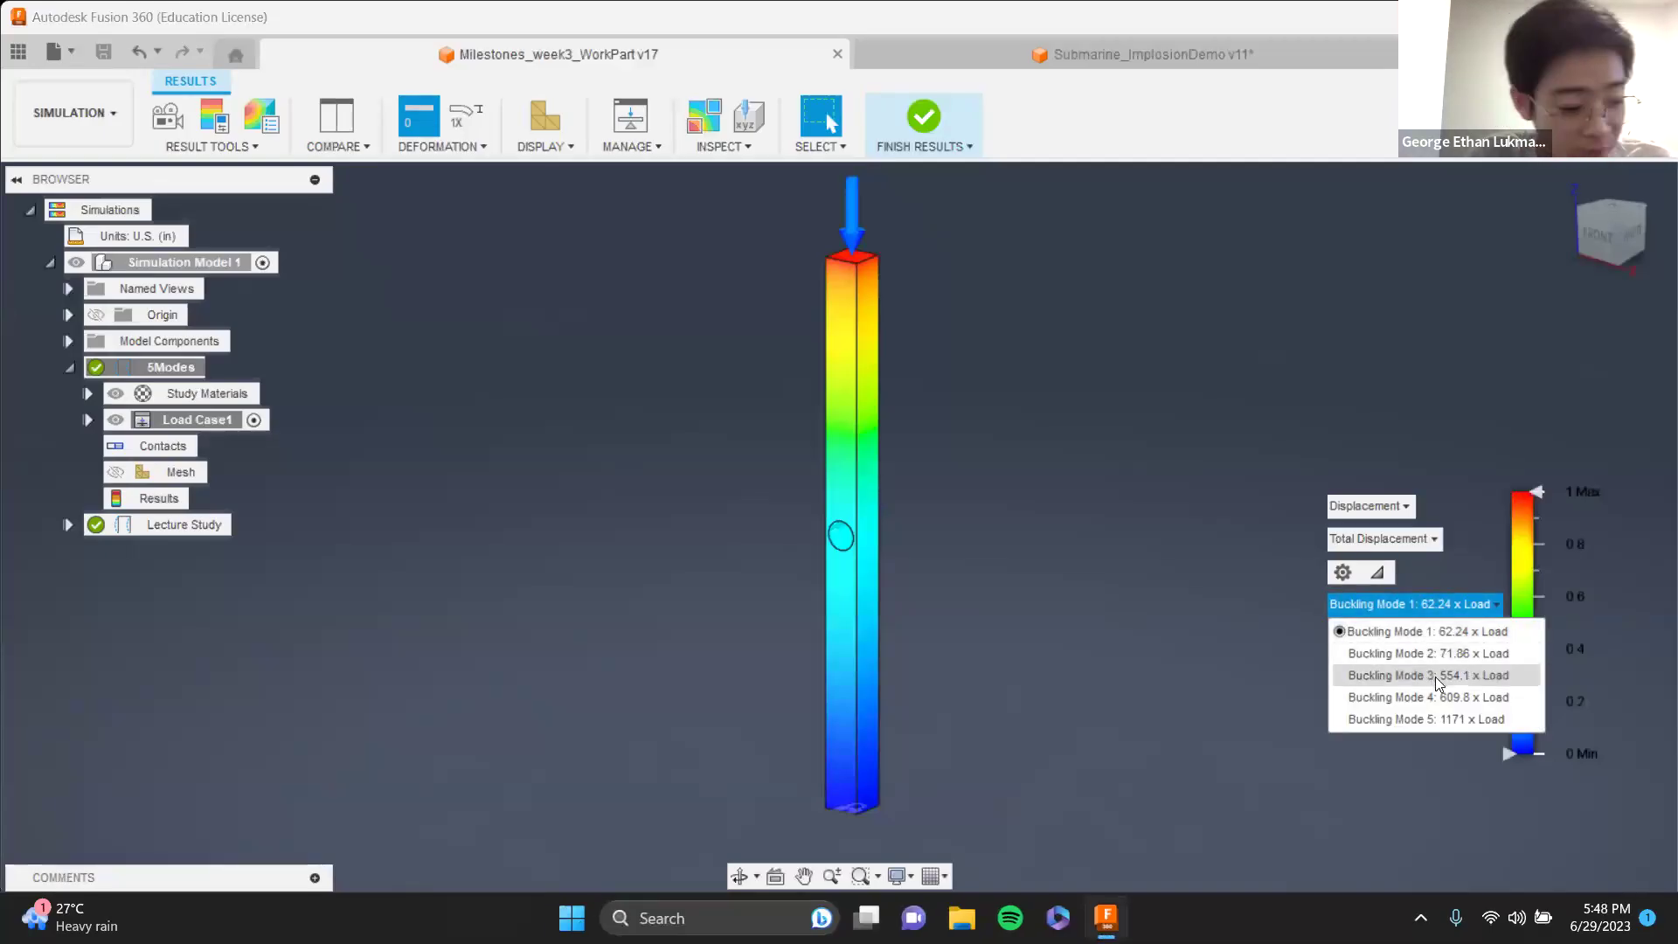
click(1455, 607)
key(alt+Tab)
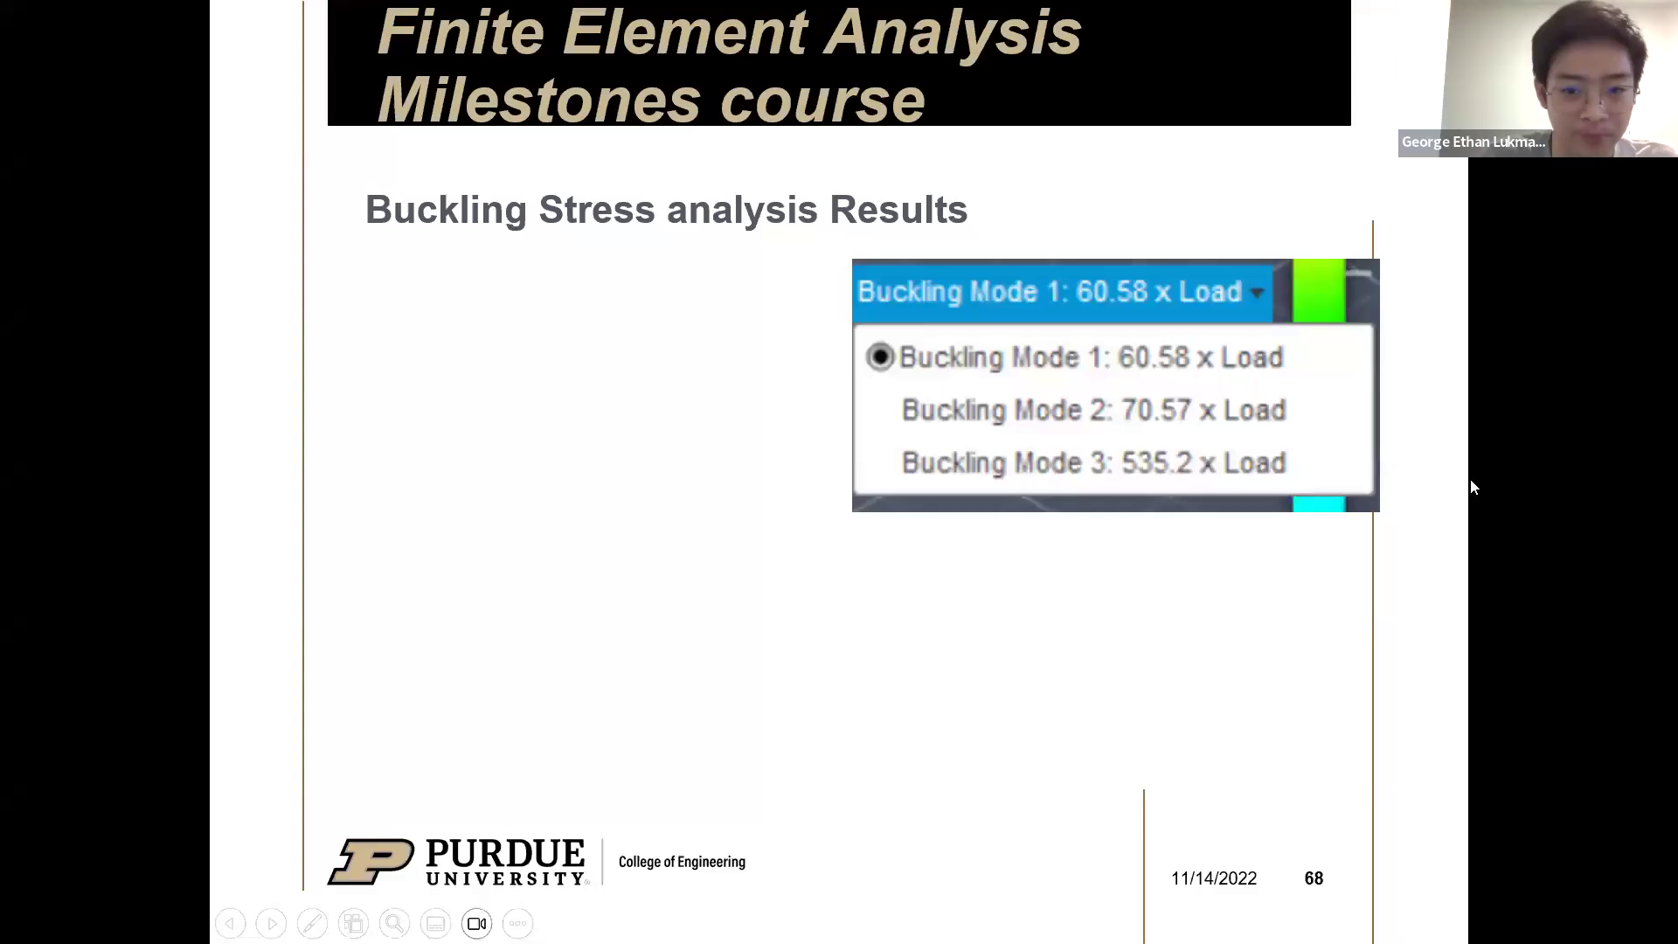
key(Right)
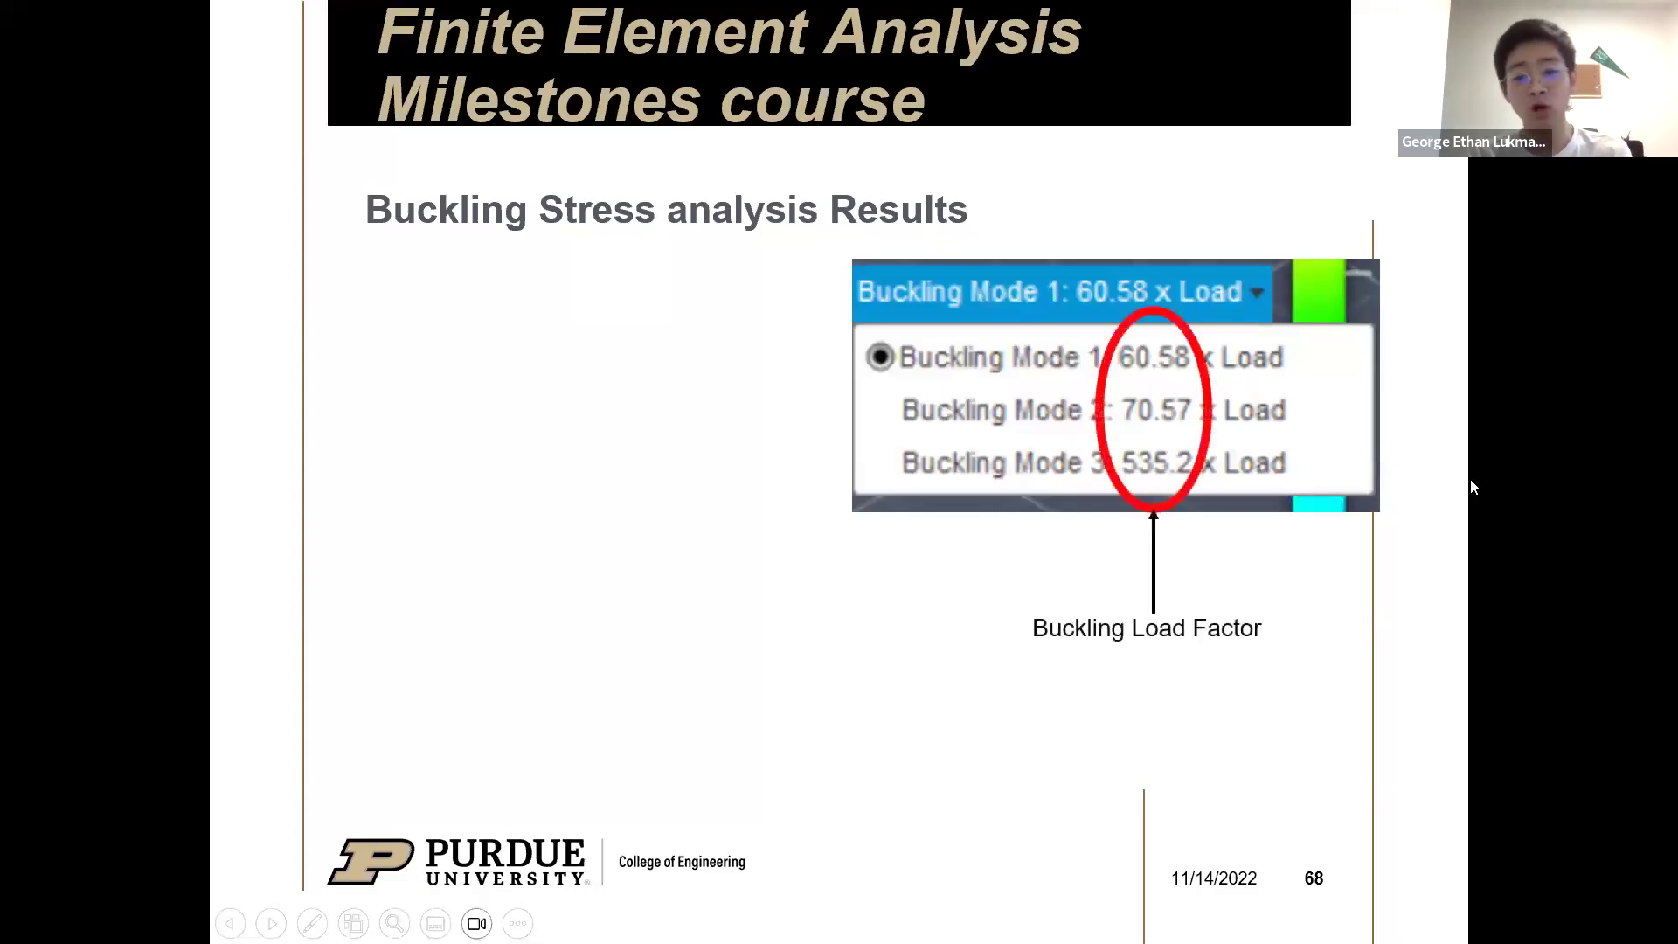
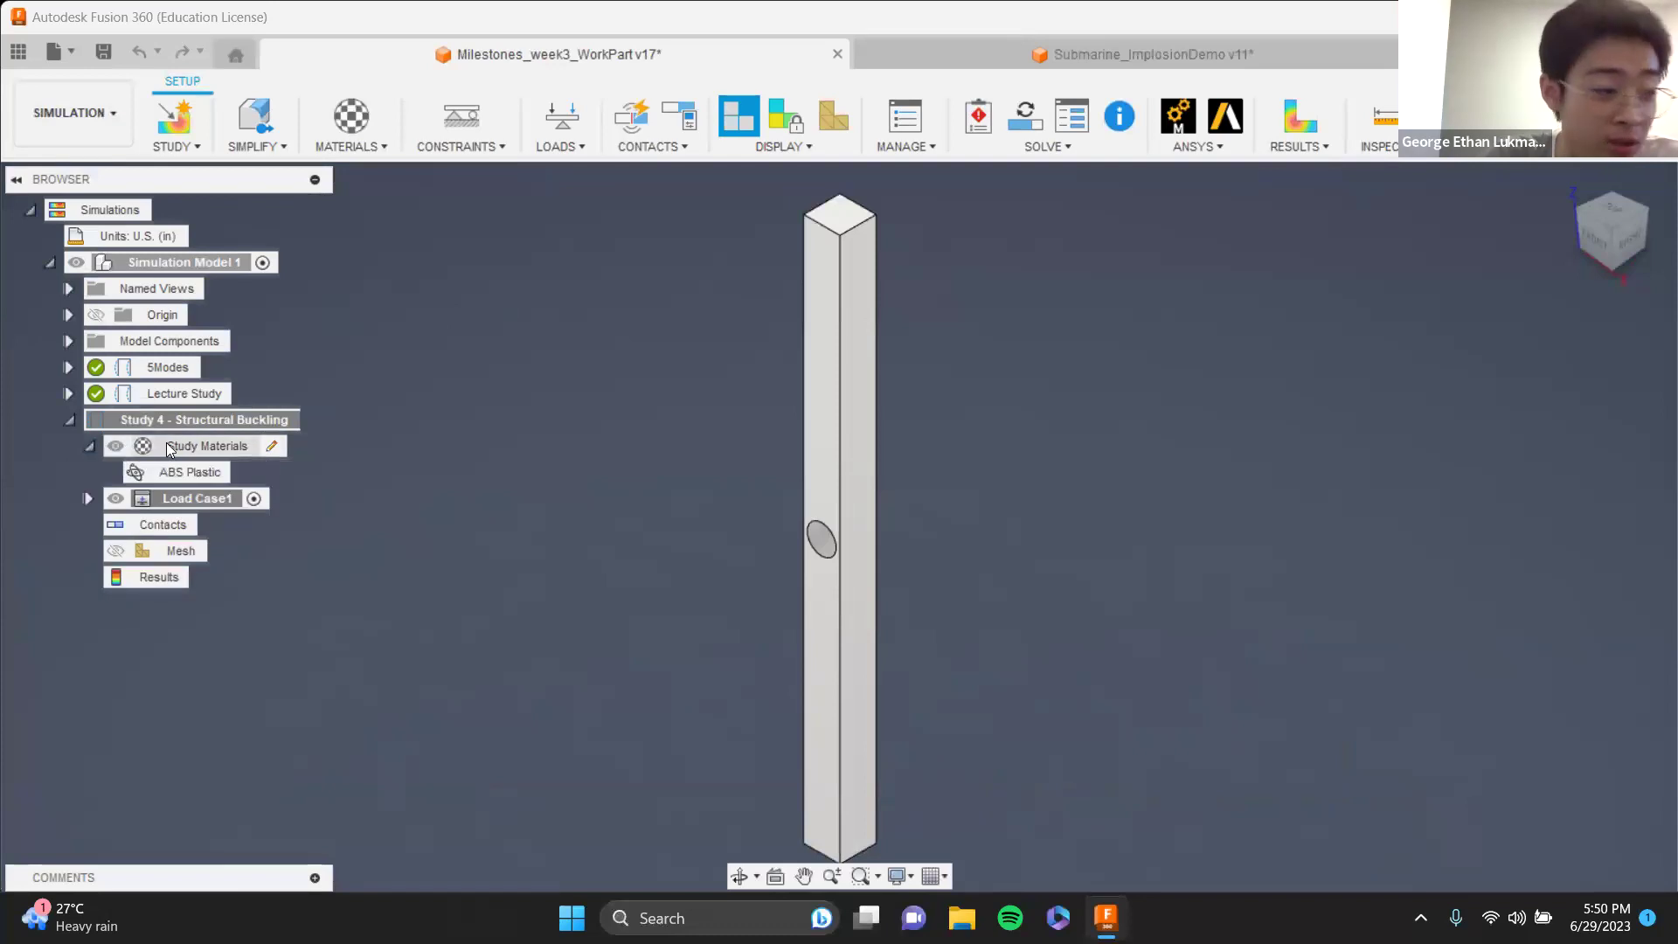
- Assign ABS Plastic as the study material of Study 4 - Structural Buckling
click(276, 445)
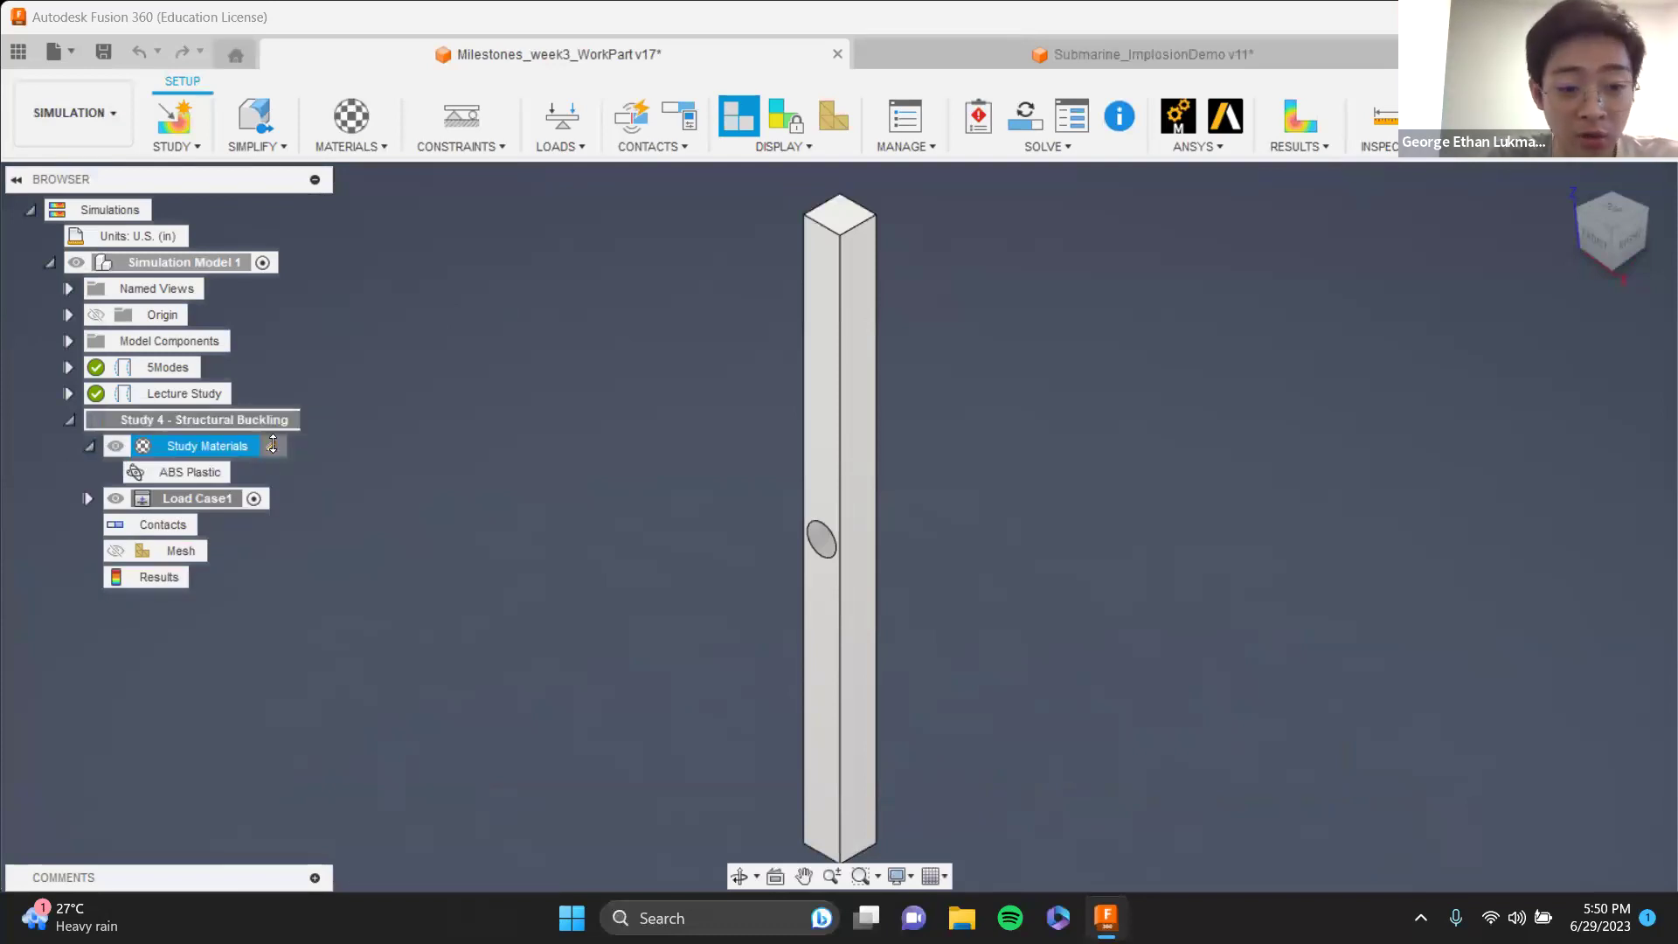
click(642, 307)
click(641, 307)
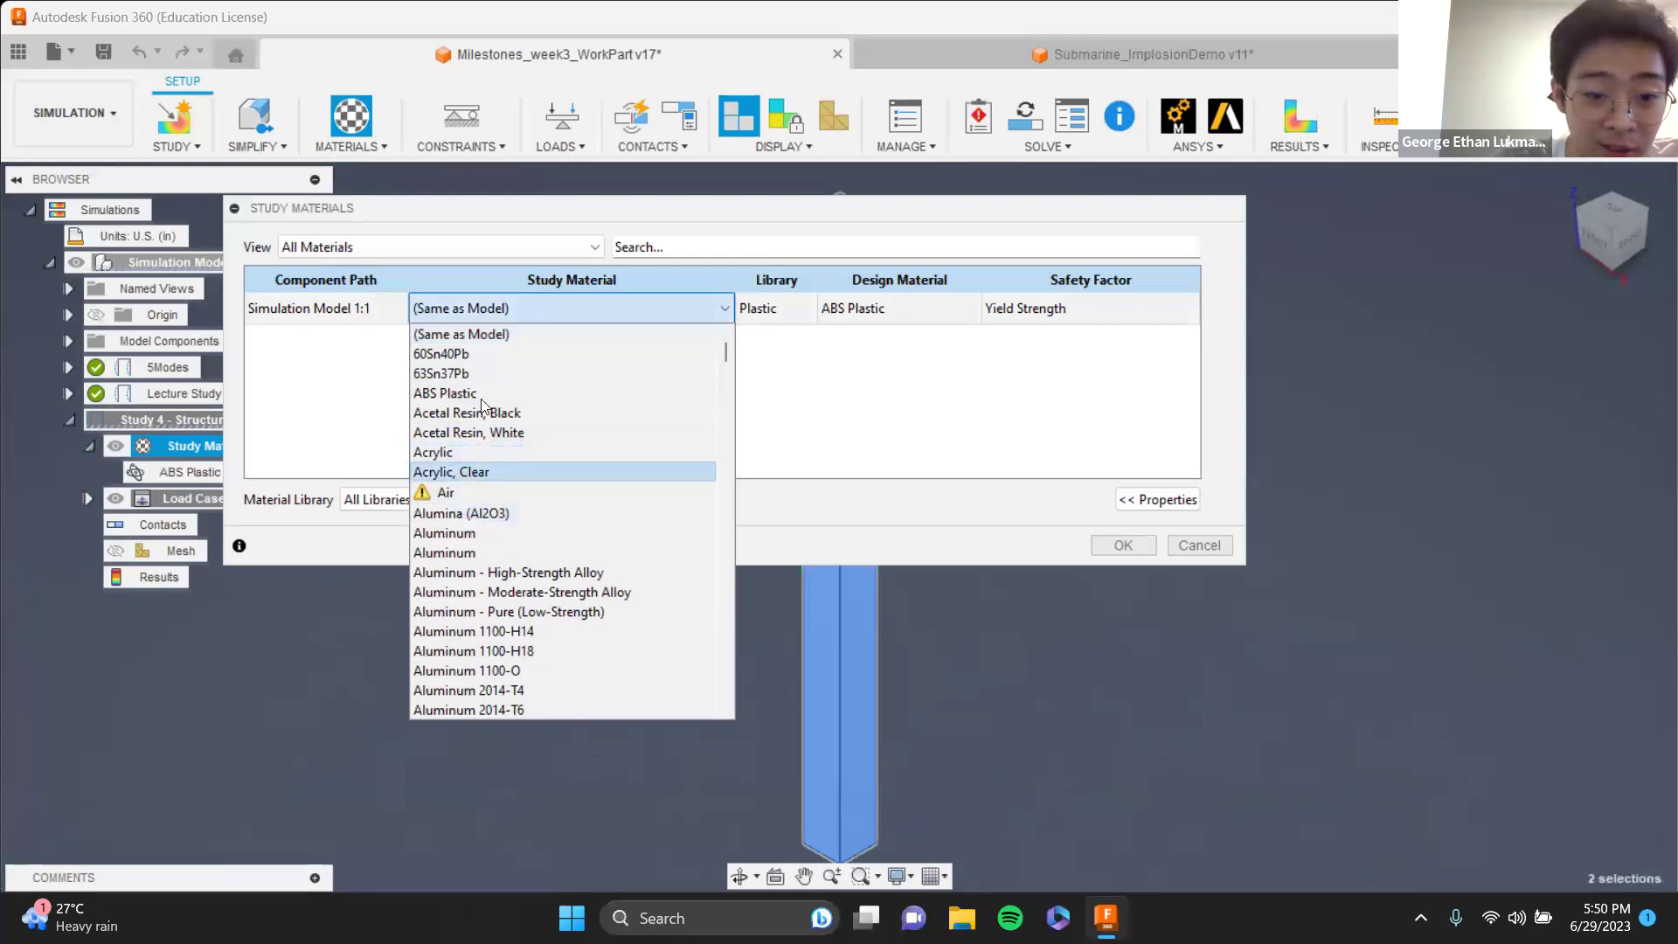
click(445, 394)
click(1123, 545)
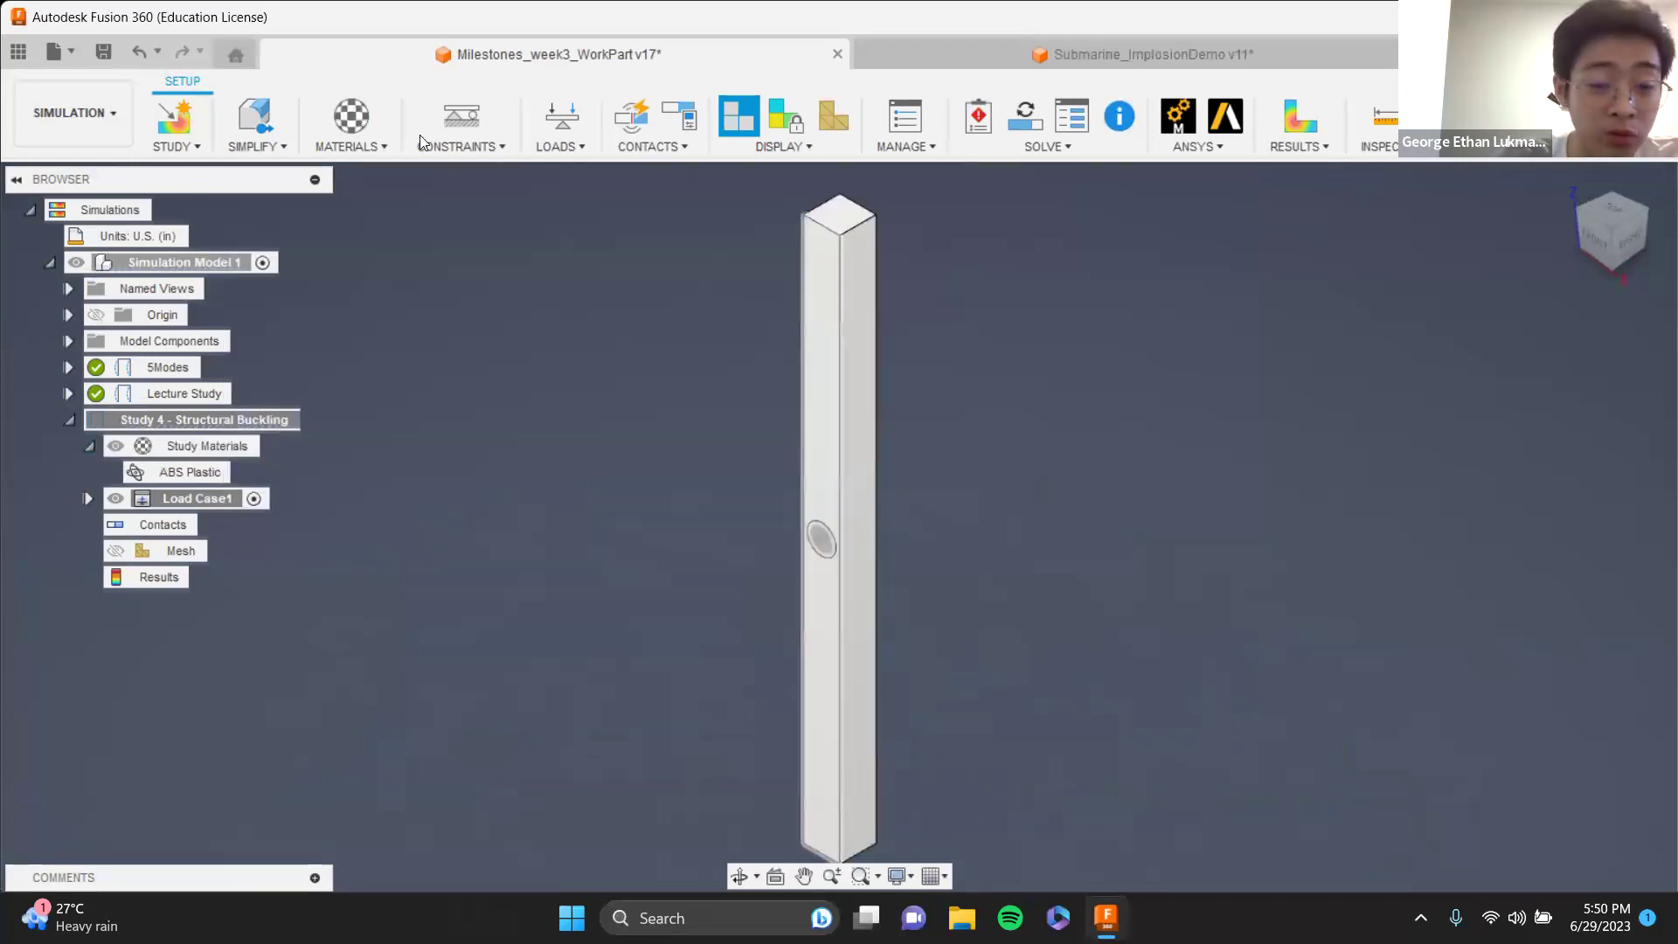
- Apply a fixed structural constraint in all three axes to the bar's bottom end face
click(460, 117)
shift+middle_drag(1178, 396, 888, 382)
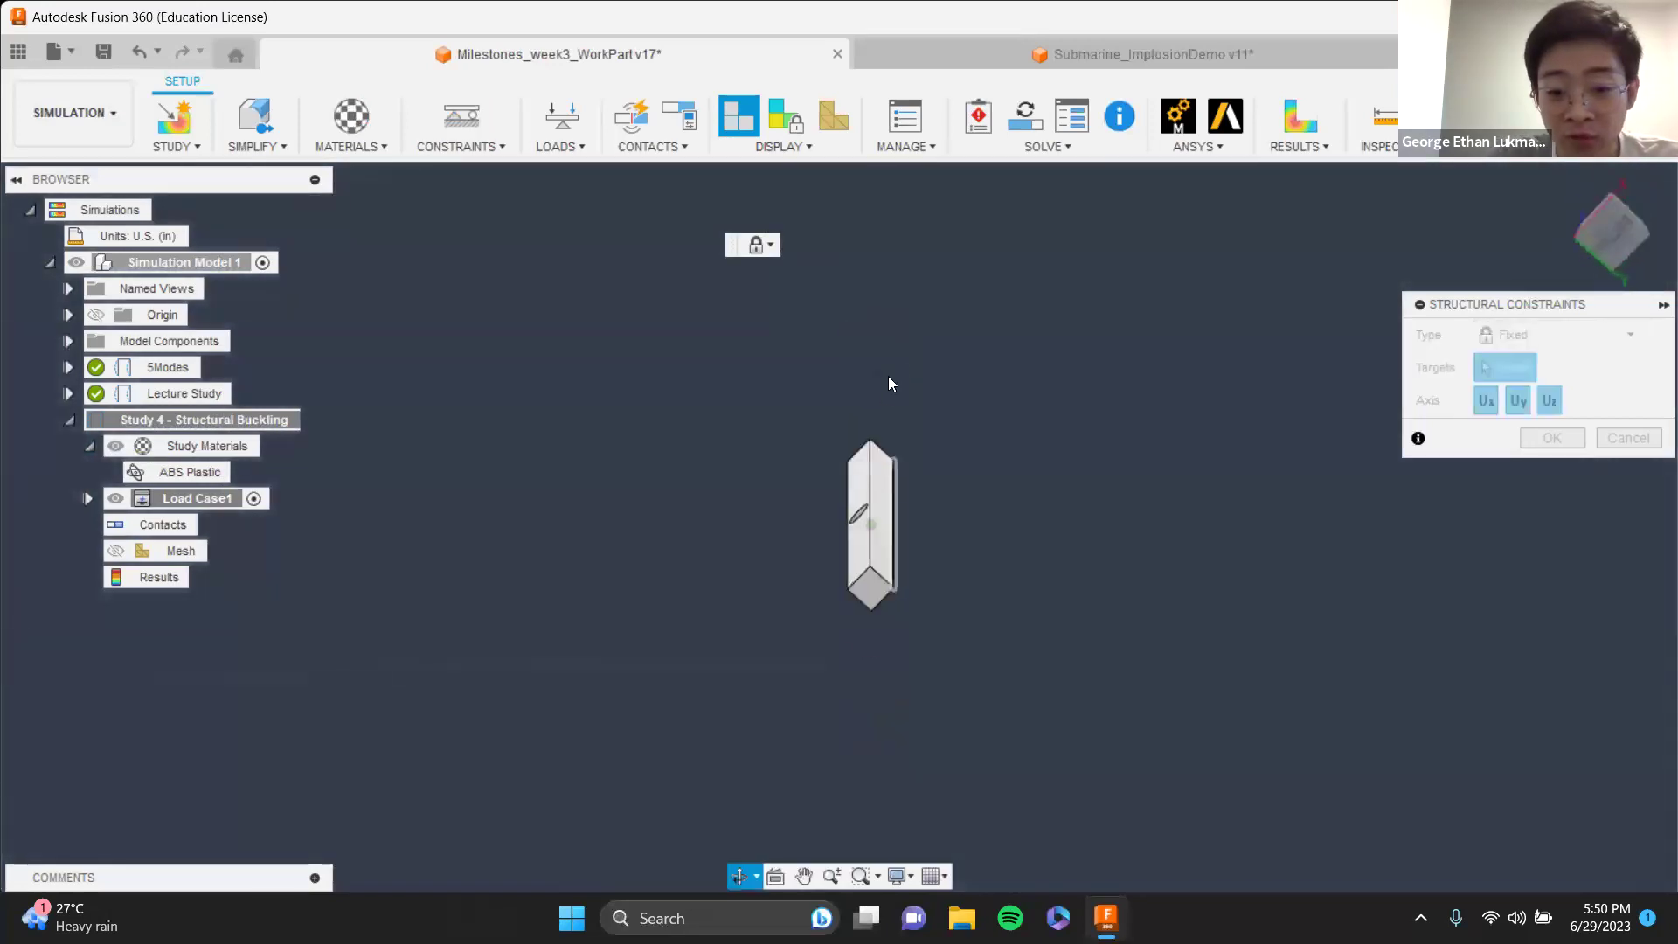
click(822, 610)
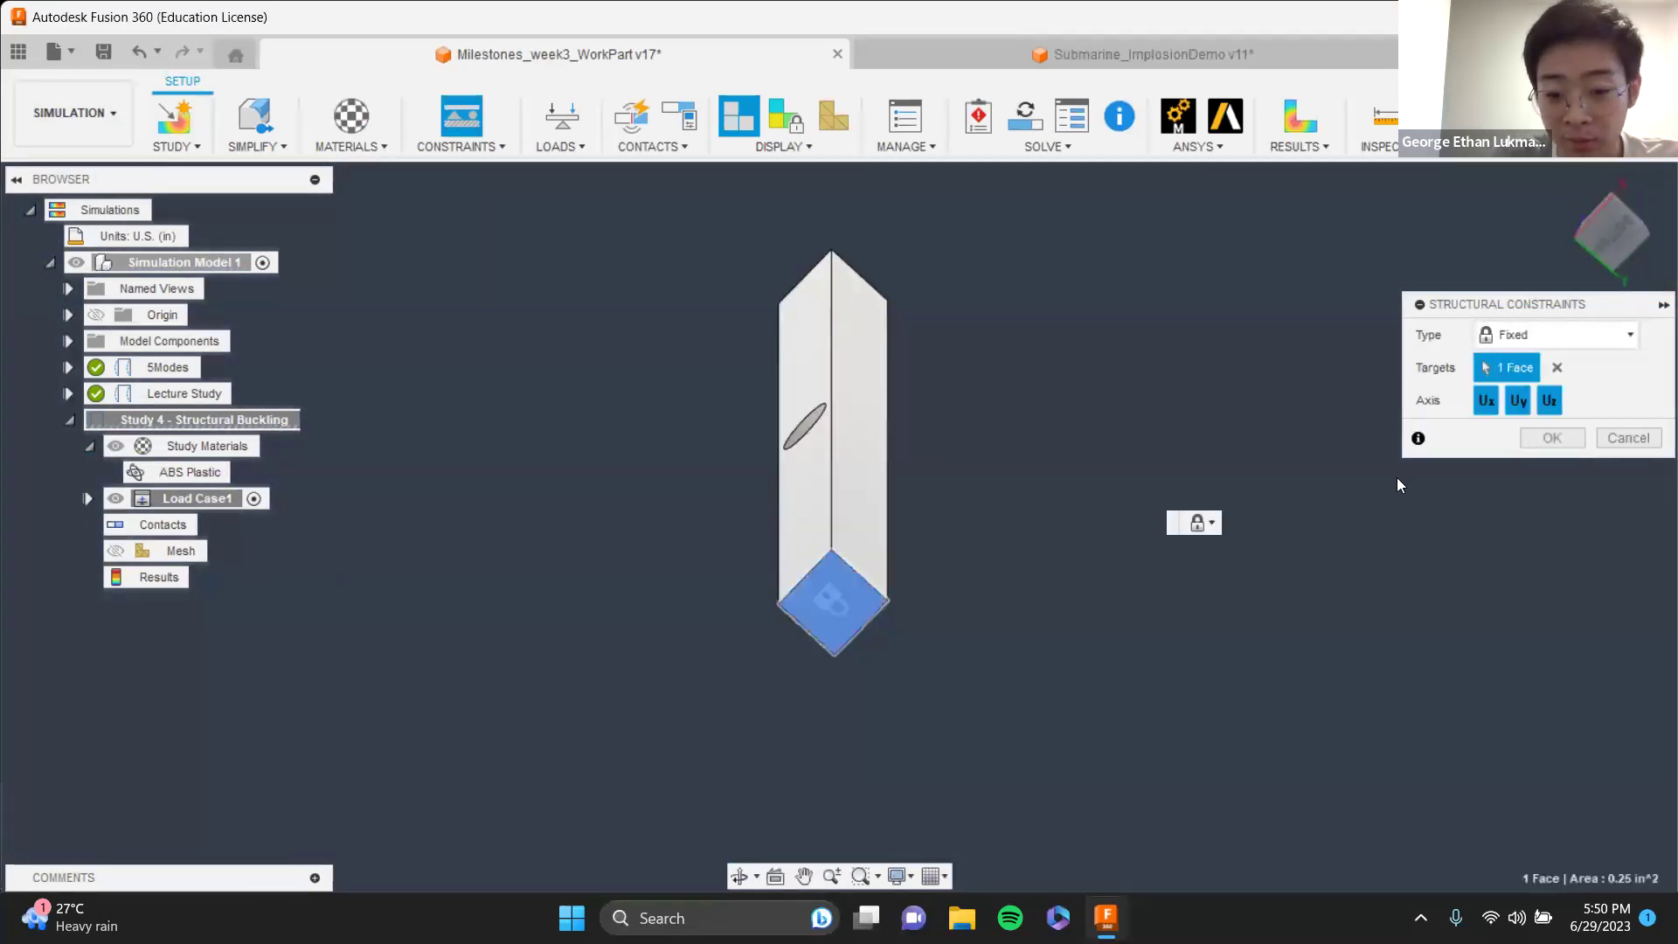
click(1541, 435)
- Apply a 1 lbforce structural force load pointing down onto the bar's top face
scroll(974, 452, down, 2)
shift+middle_drag(977, 472, 554, 254)
click(559, 127)
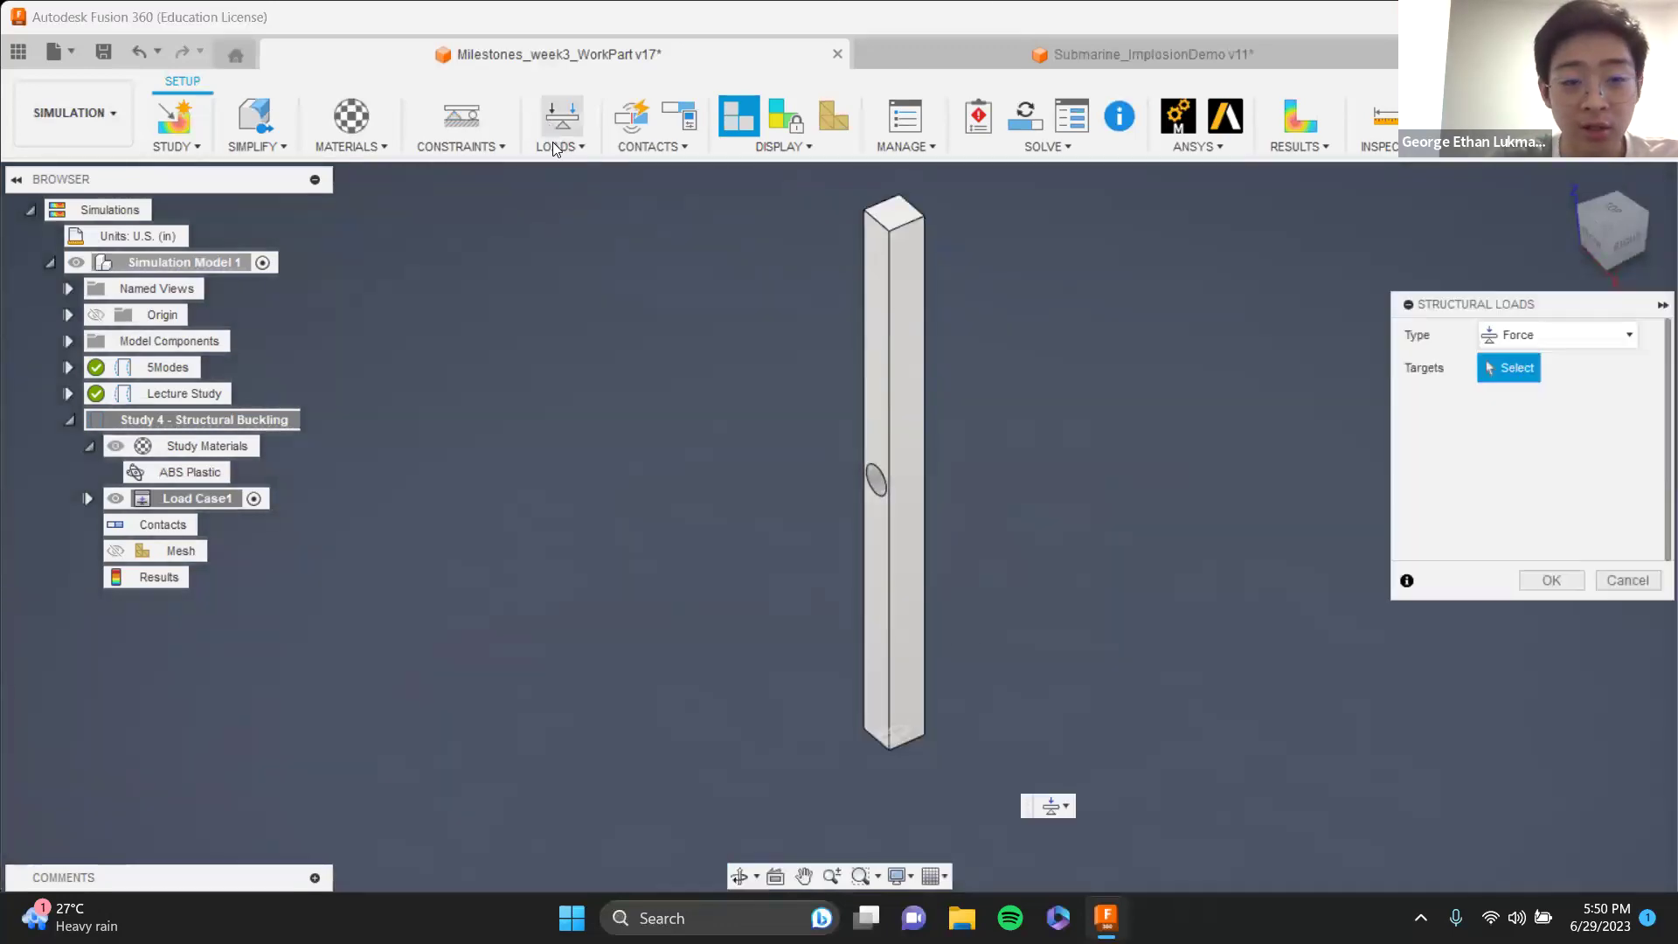
click(888, 219)
shift+middle_drag(1017, 461, 961, 472)
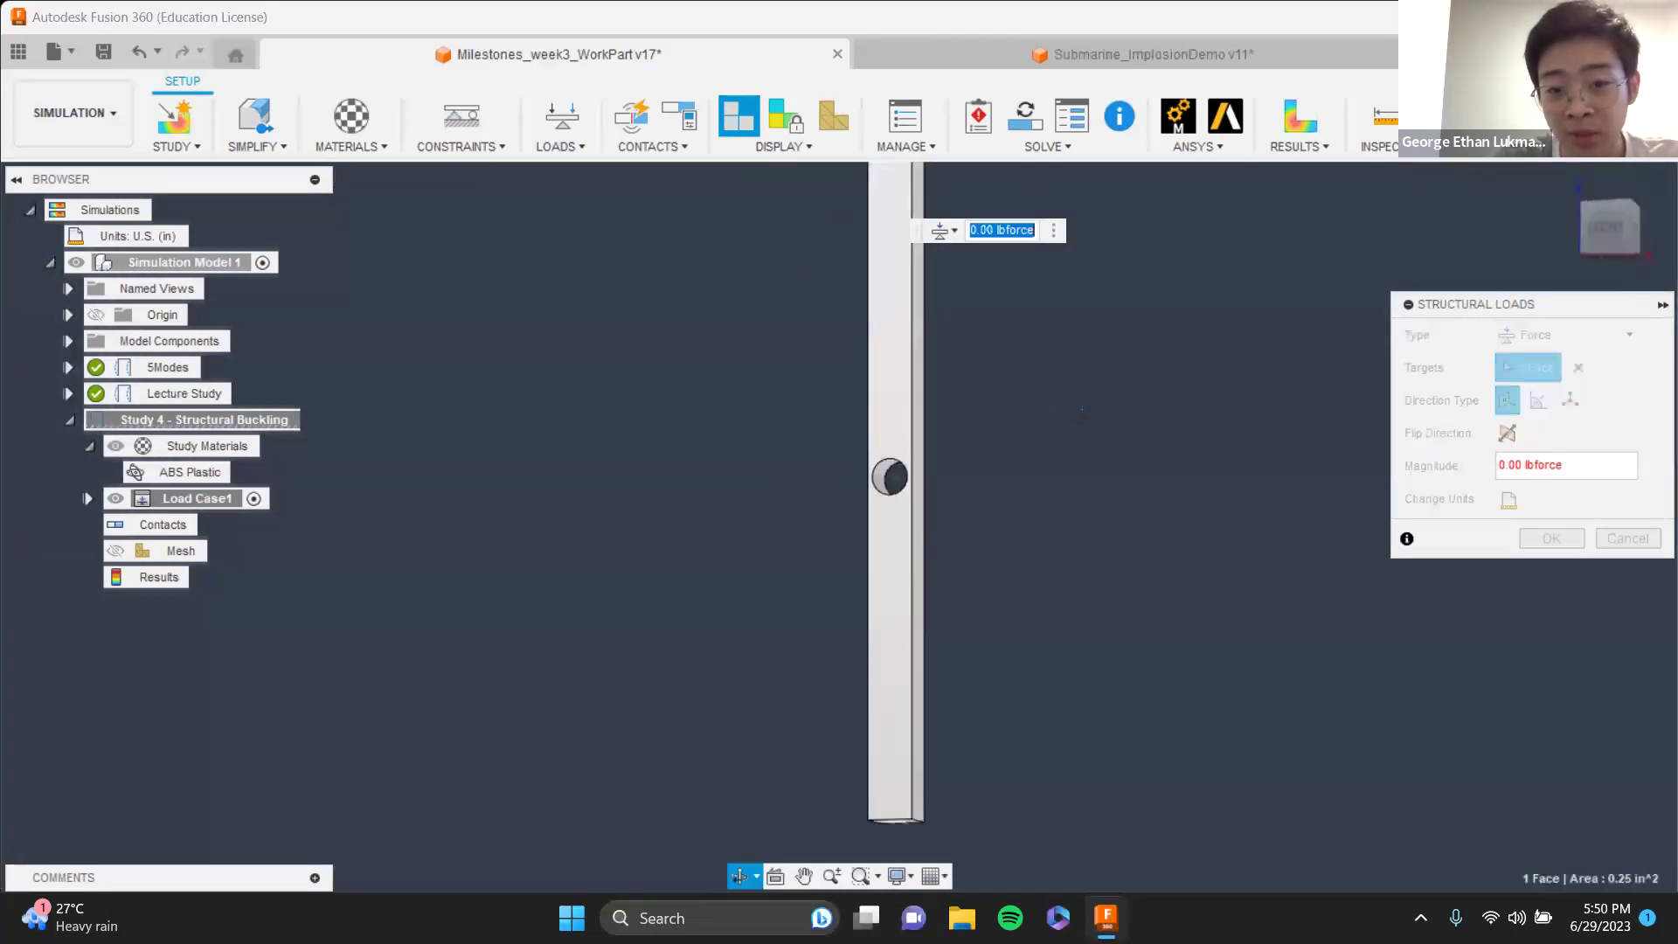
scroll(975, 463, down, 2)
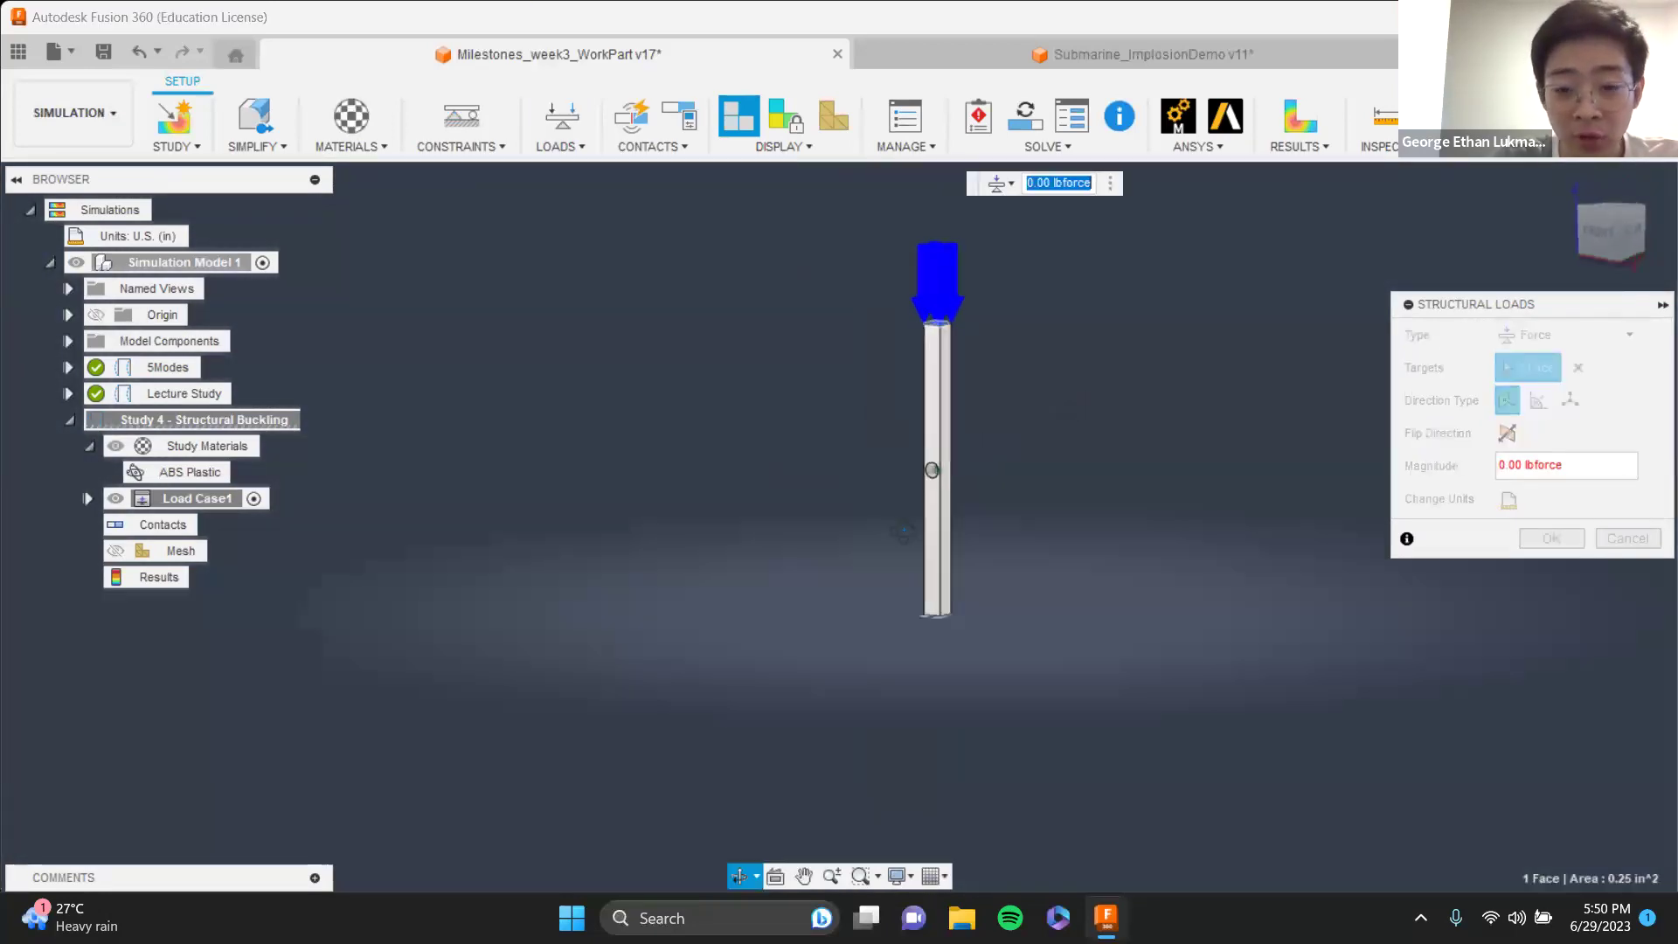
scroll(970, 353, up, 8)
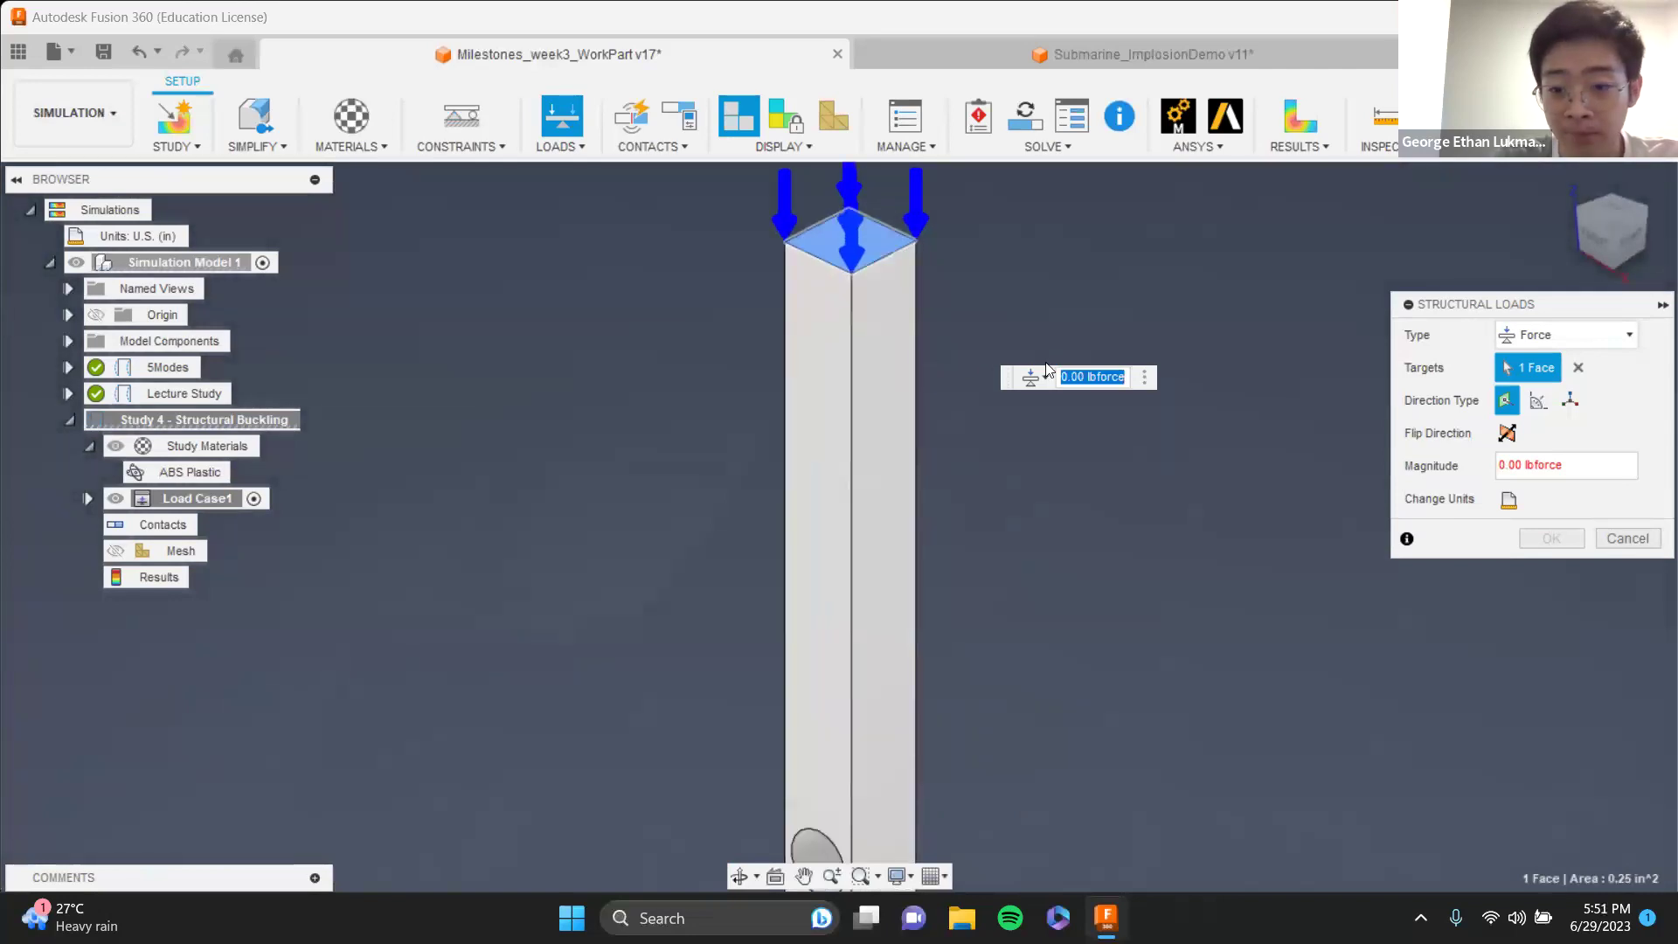
click(1510, 470)
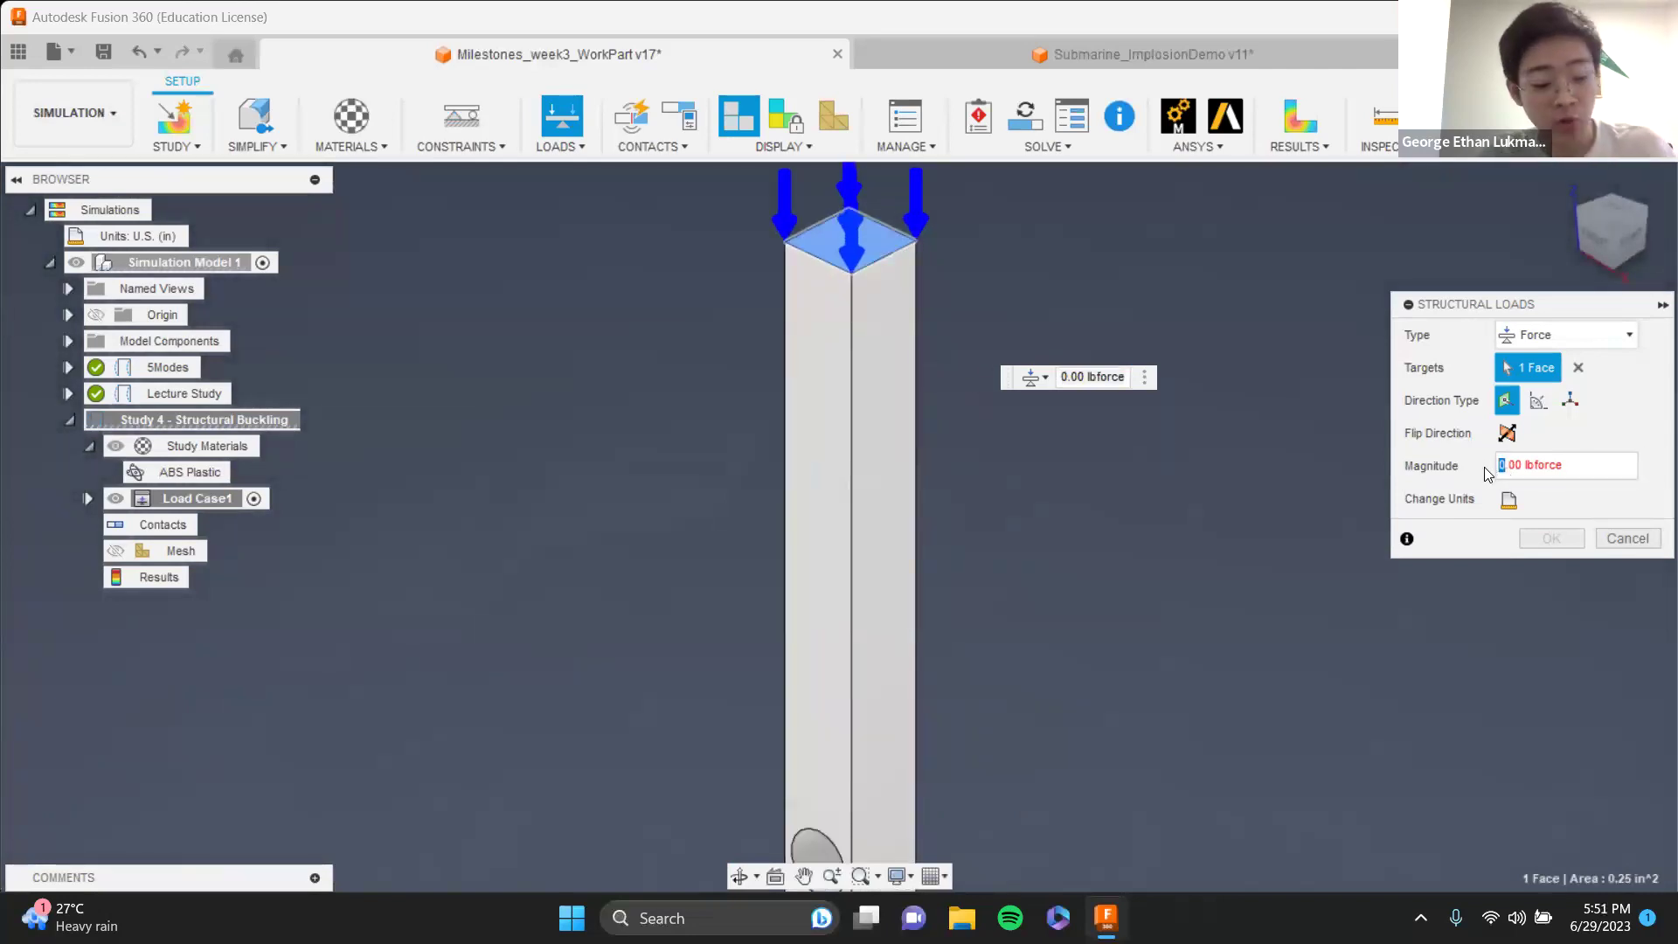
text(1)
key(Return)
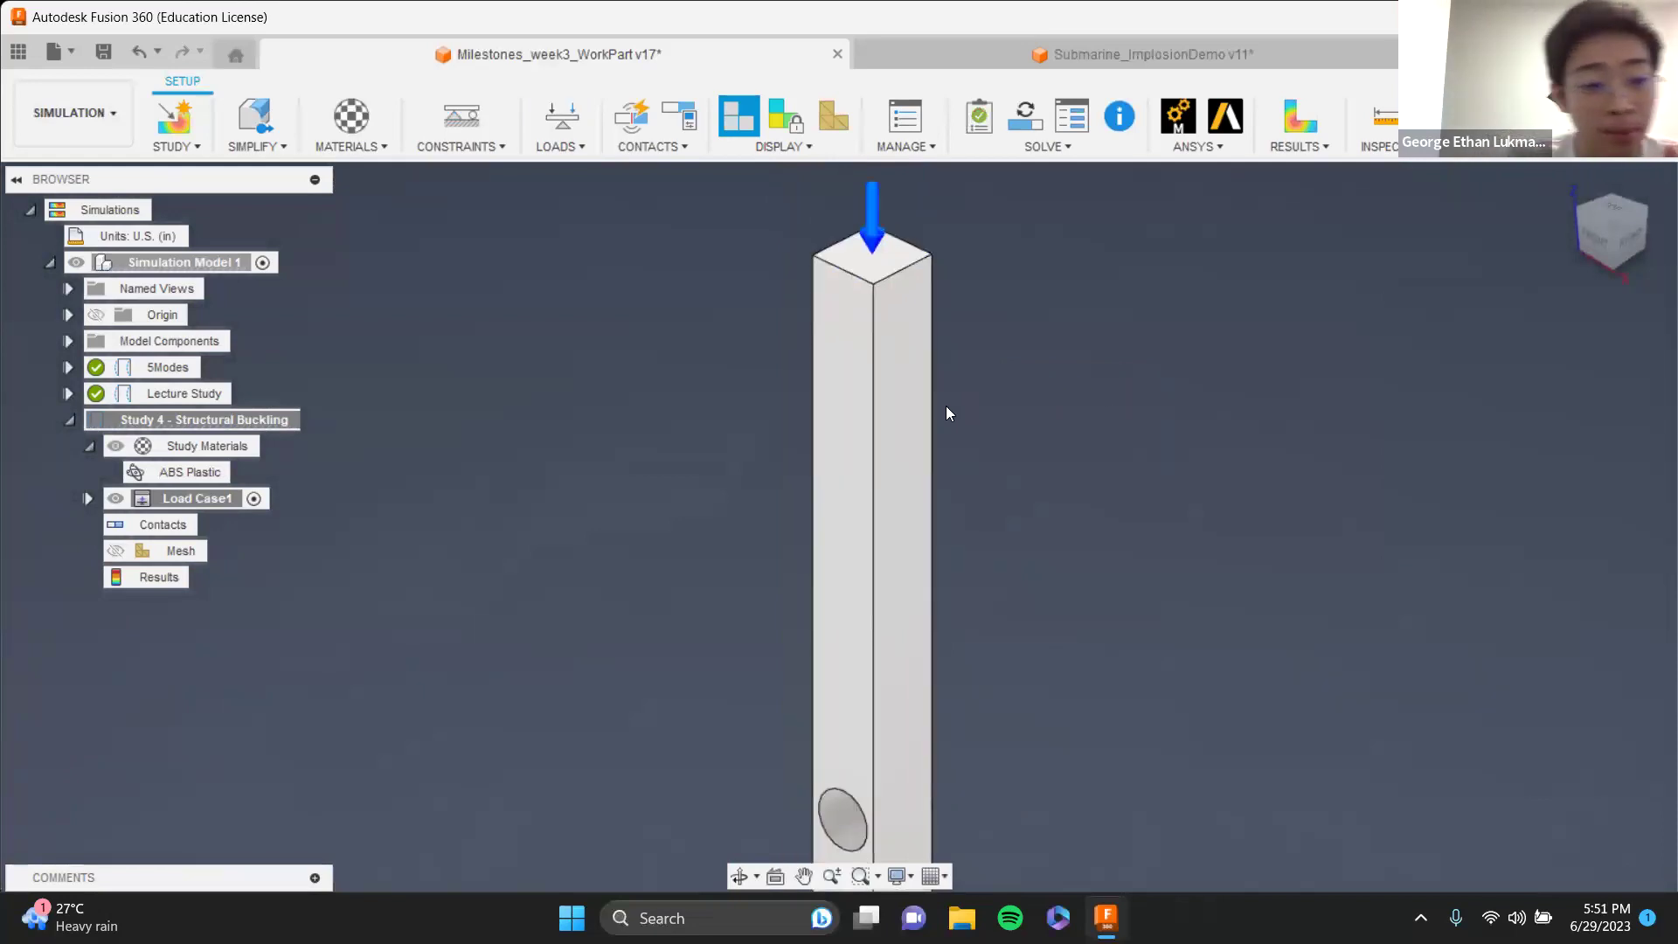
- Activate the Lecture Study, leave its results view and check the force load on the bar's top face without changing it
click(234, 397)
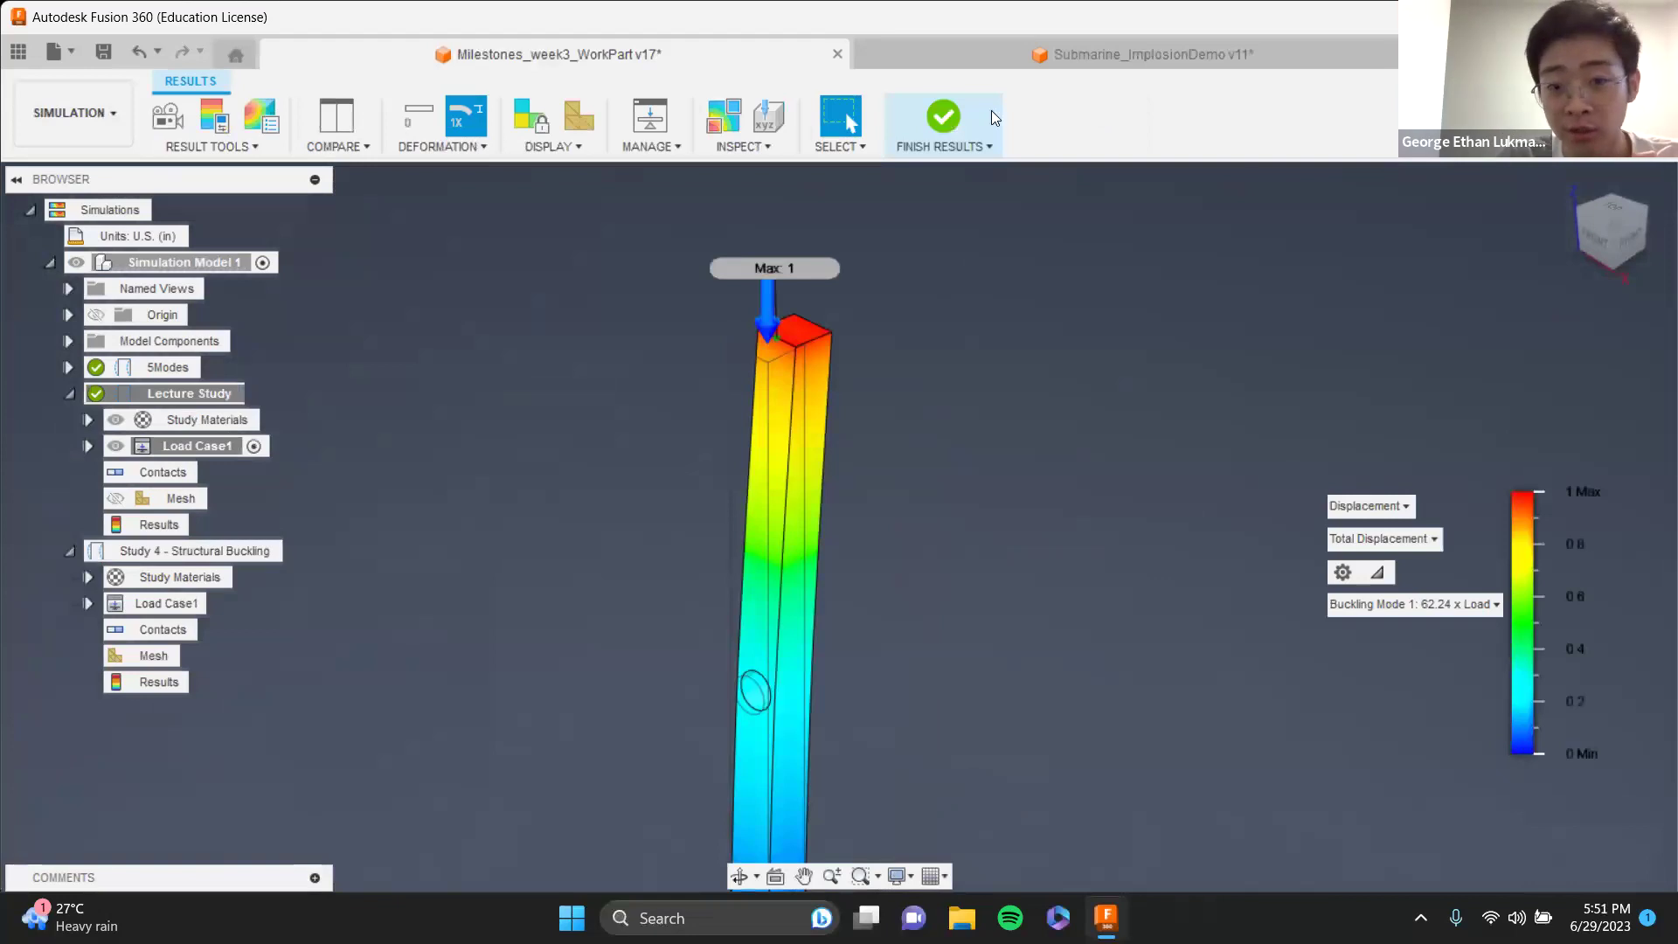
click(944, 117)
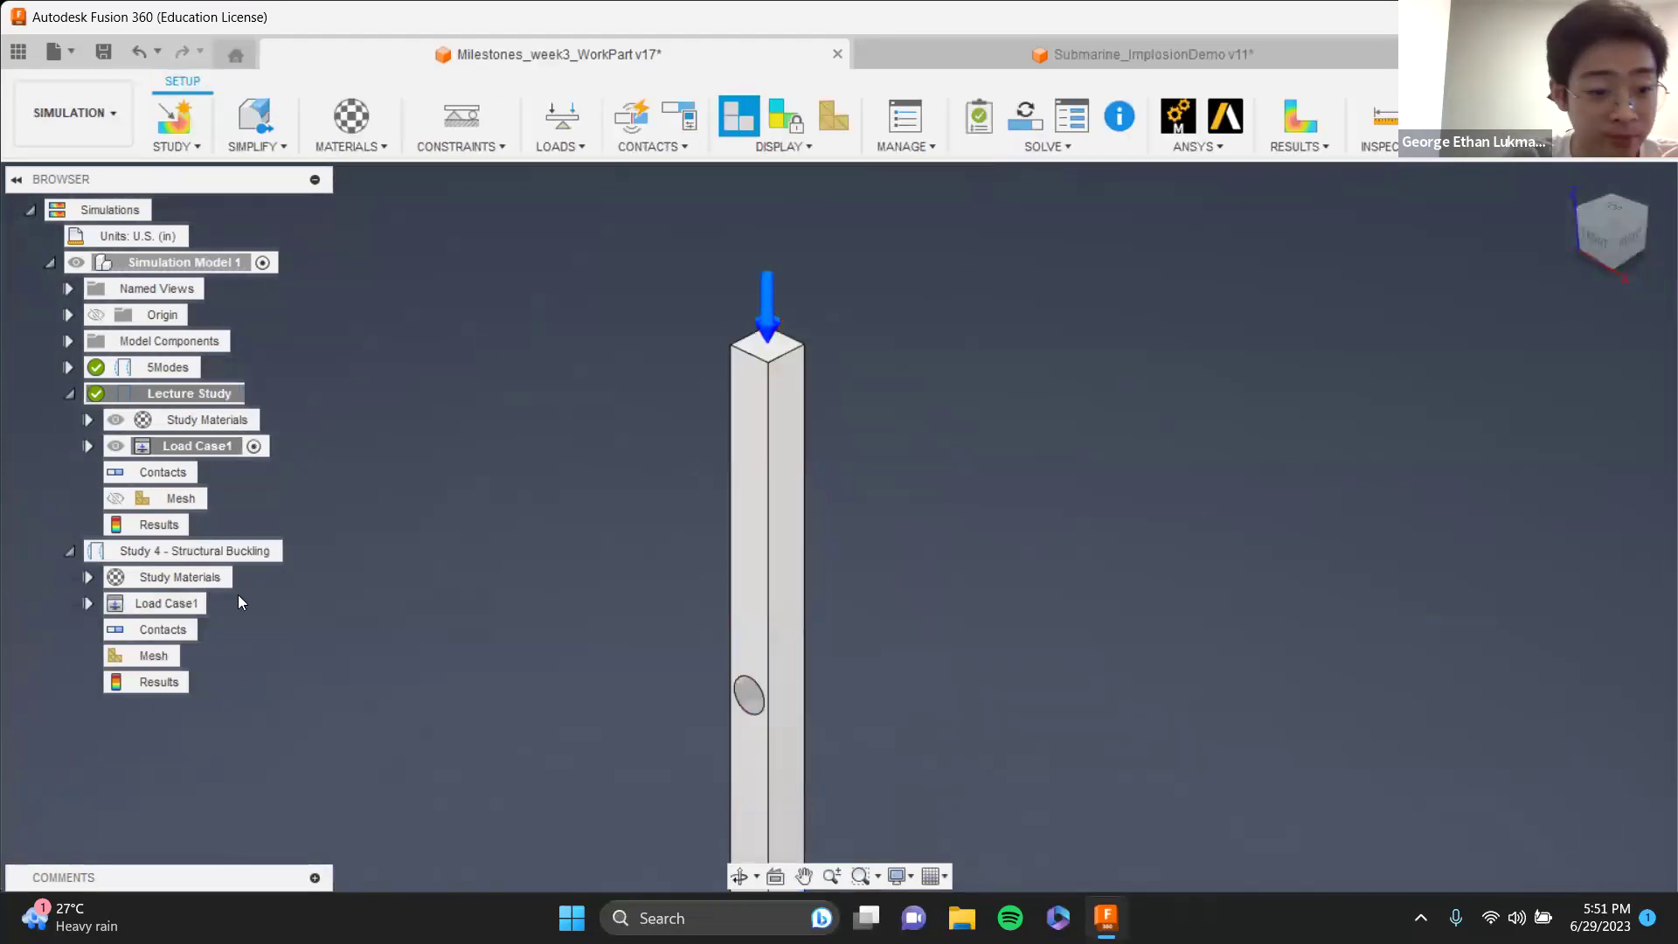
double_click(800, 315)
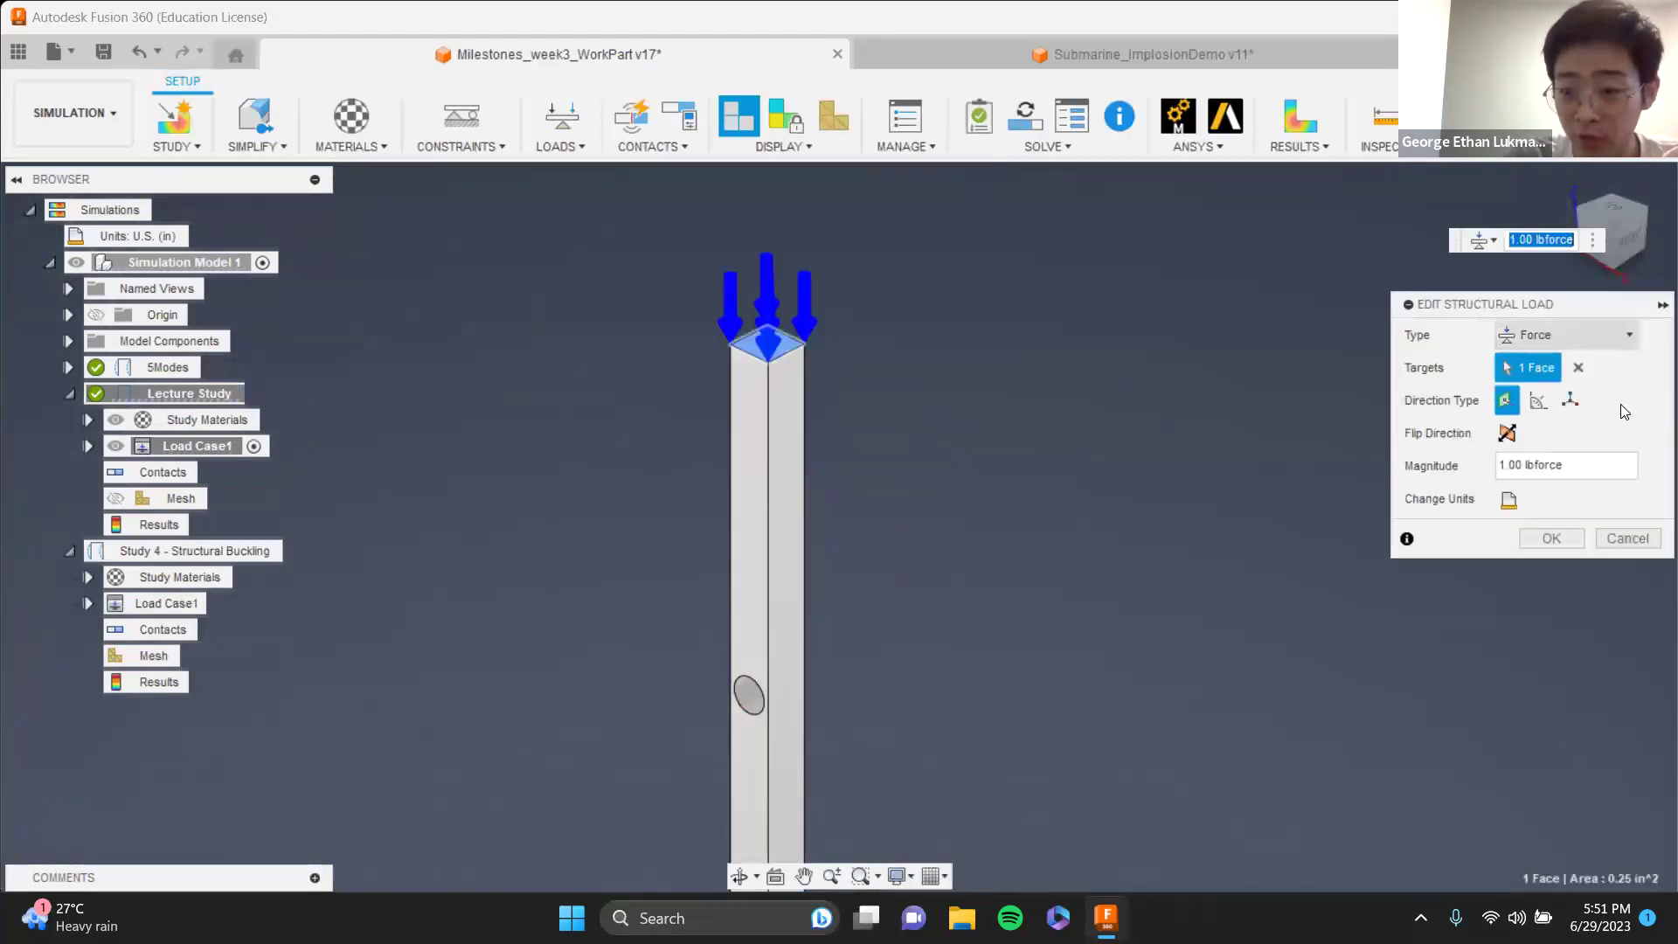
click(1627, 539)
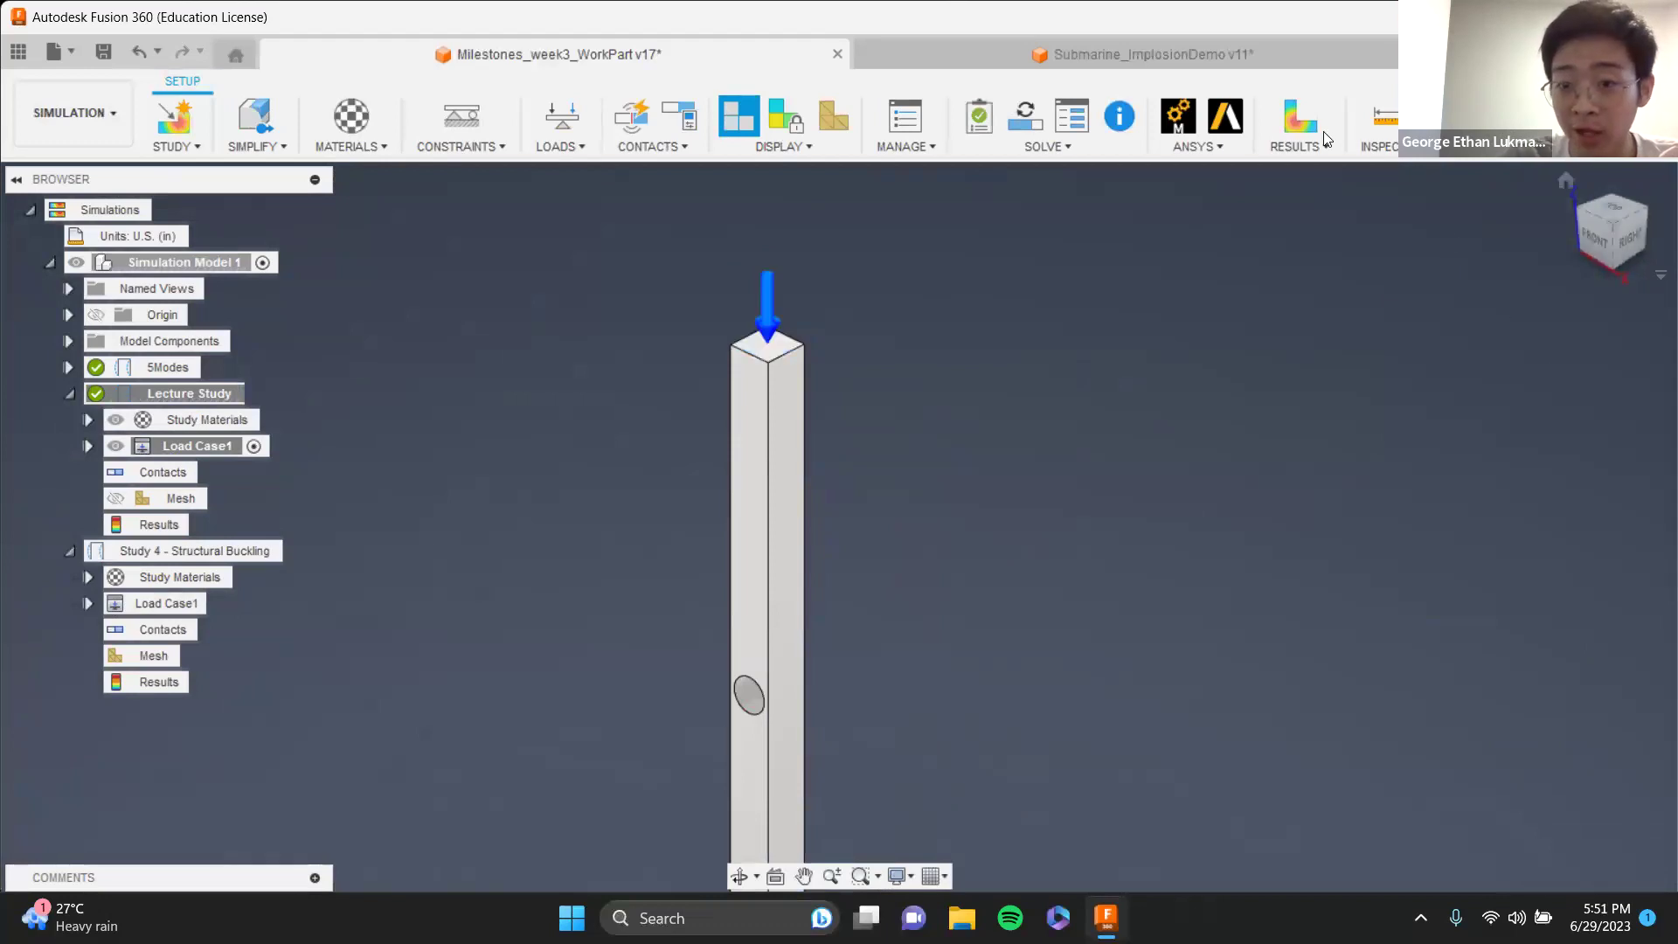
- Briefly activate Study 4, return to the Lecture Study and open its results to review the list of buckling modes
double_click(289, 550)
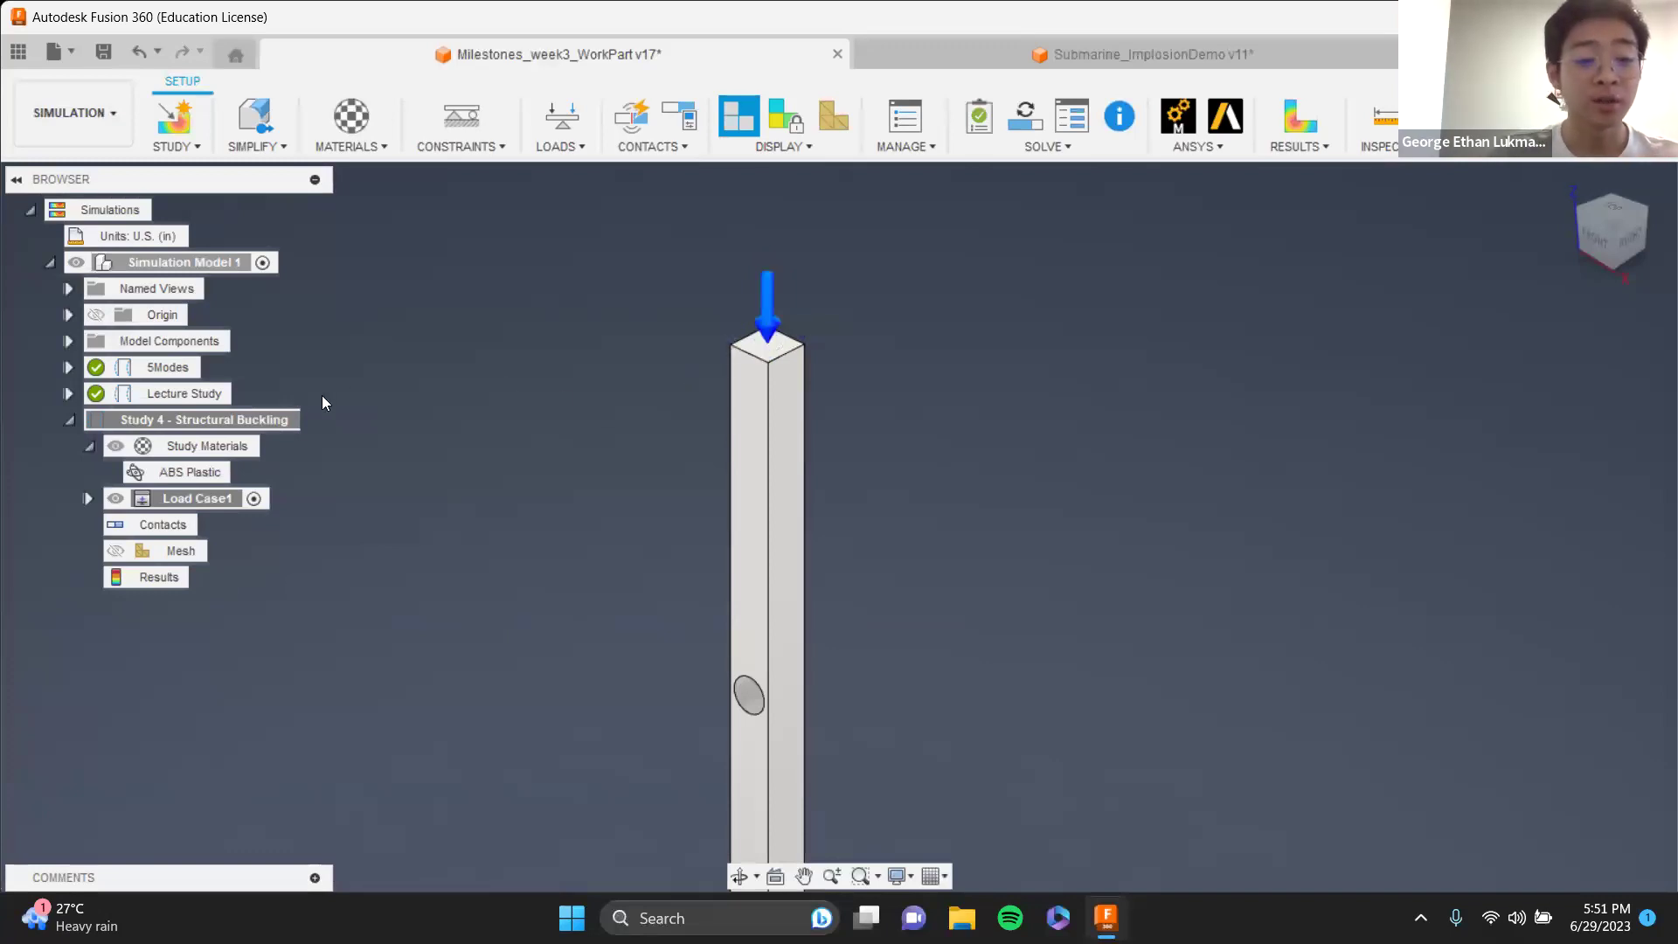
double_click(229, 395)
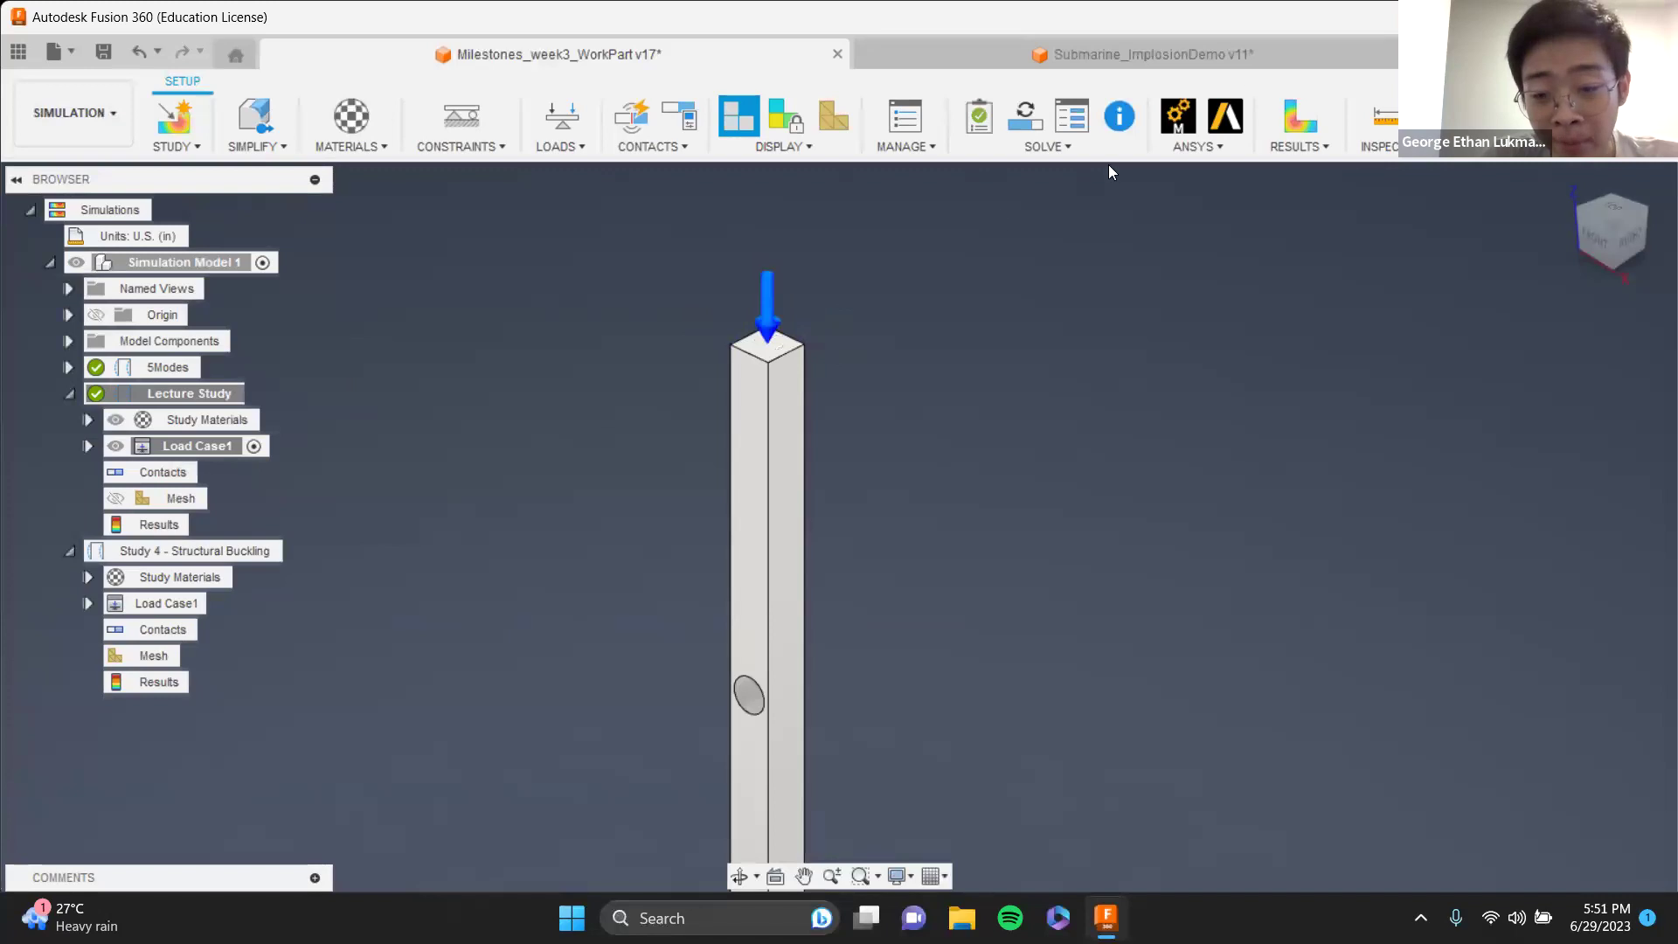
click(1297, 107)
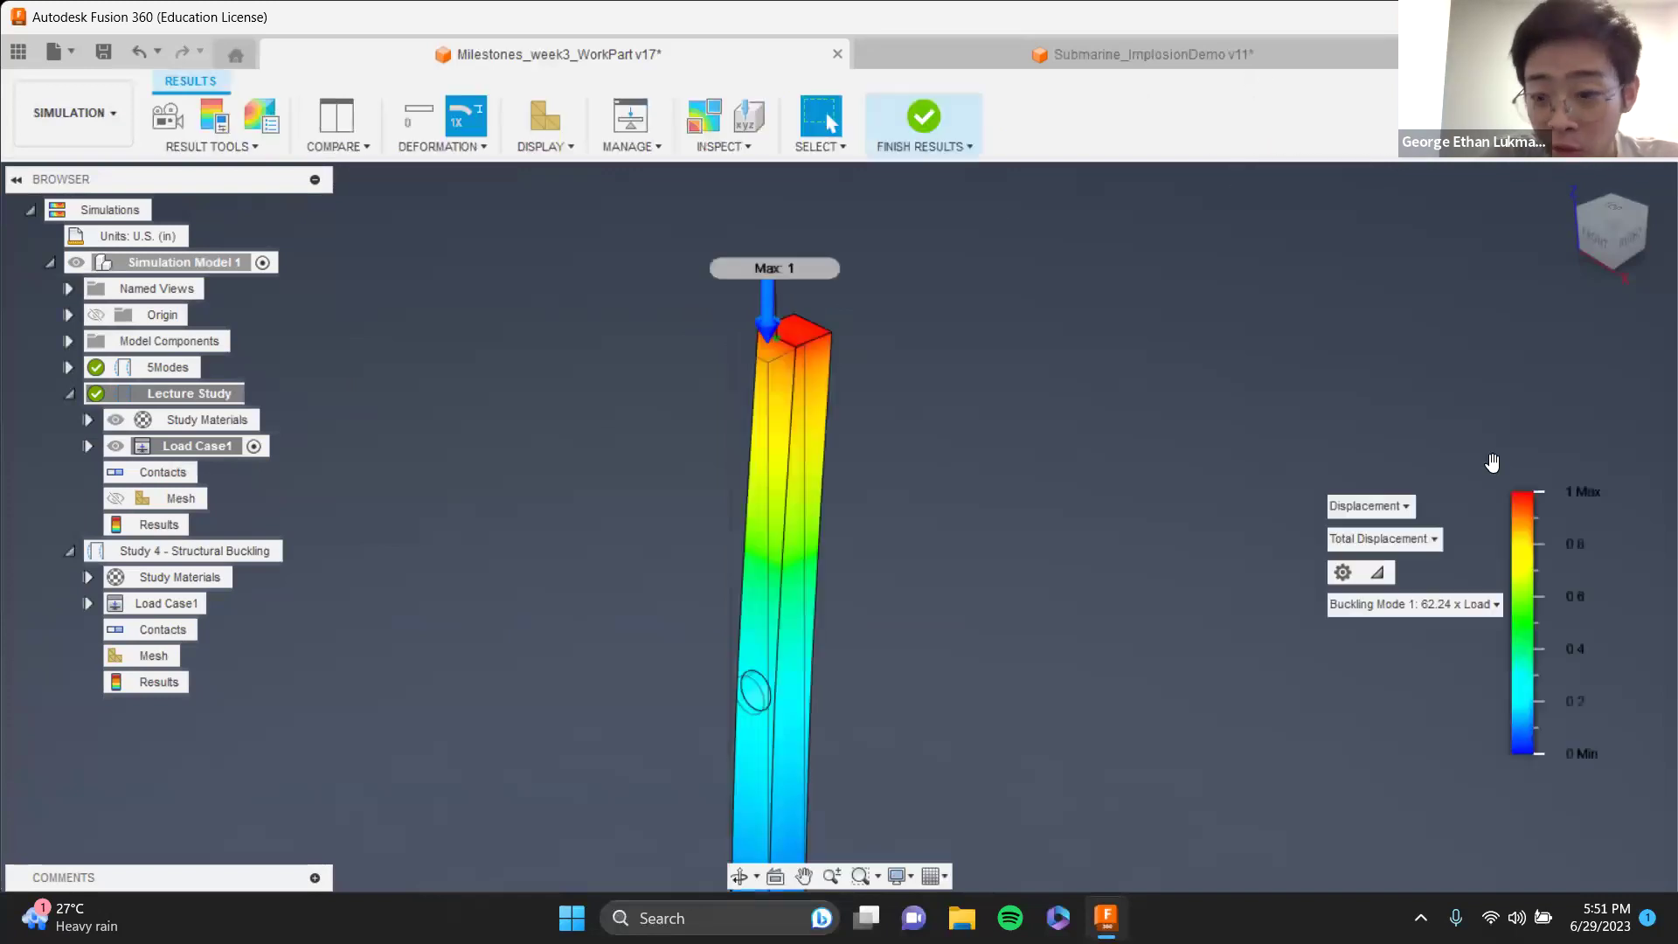
click(1443, 610)
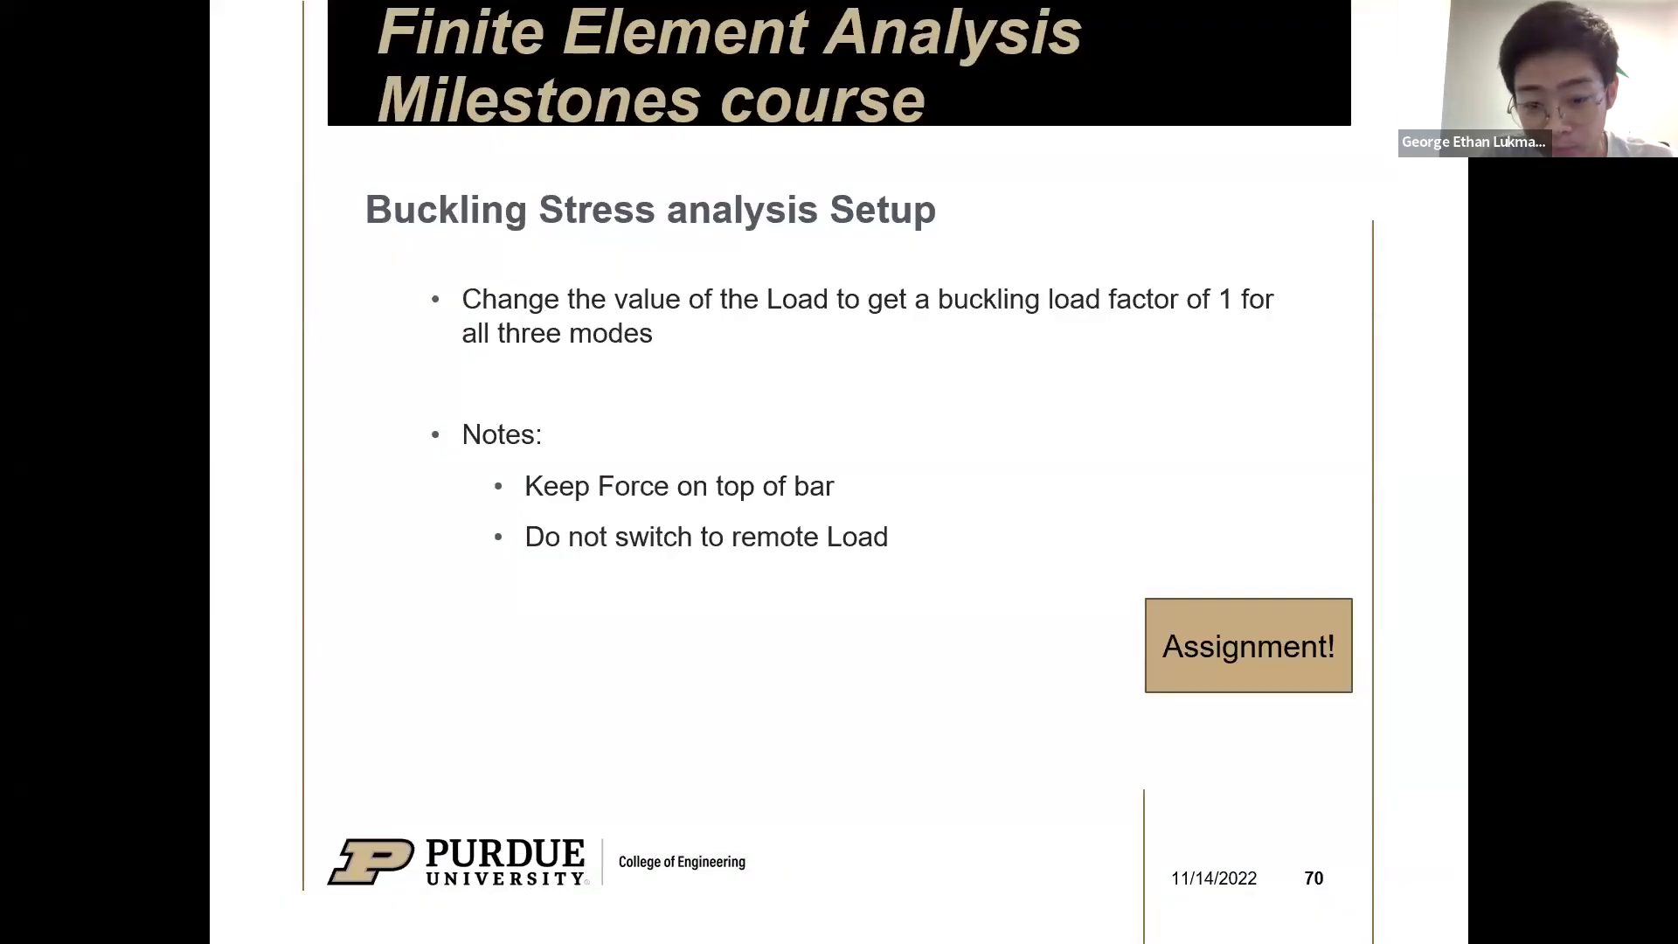
- Go back through the presentation to the Buckling Stress analysis Results slide that explains the Buckling Load Factor
key(Right)
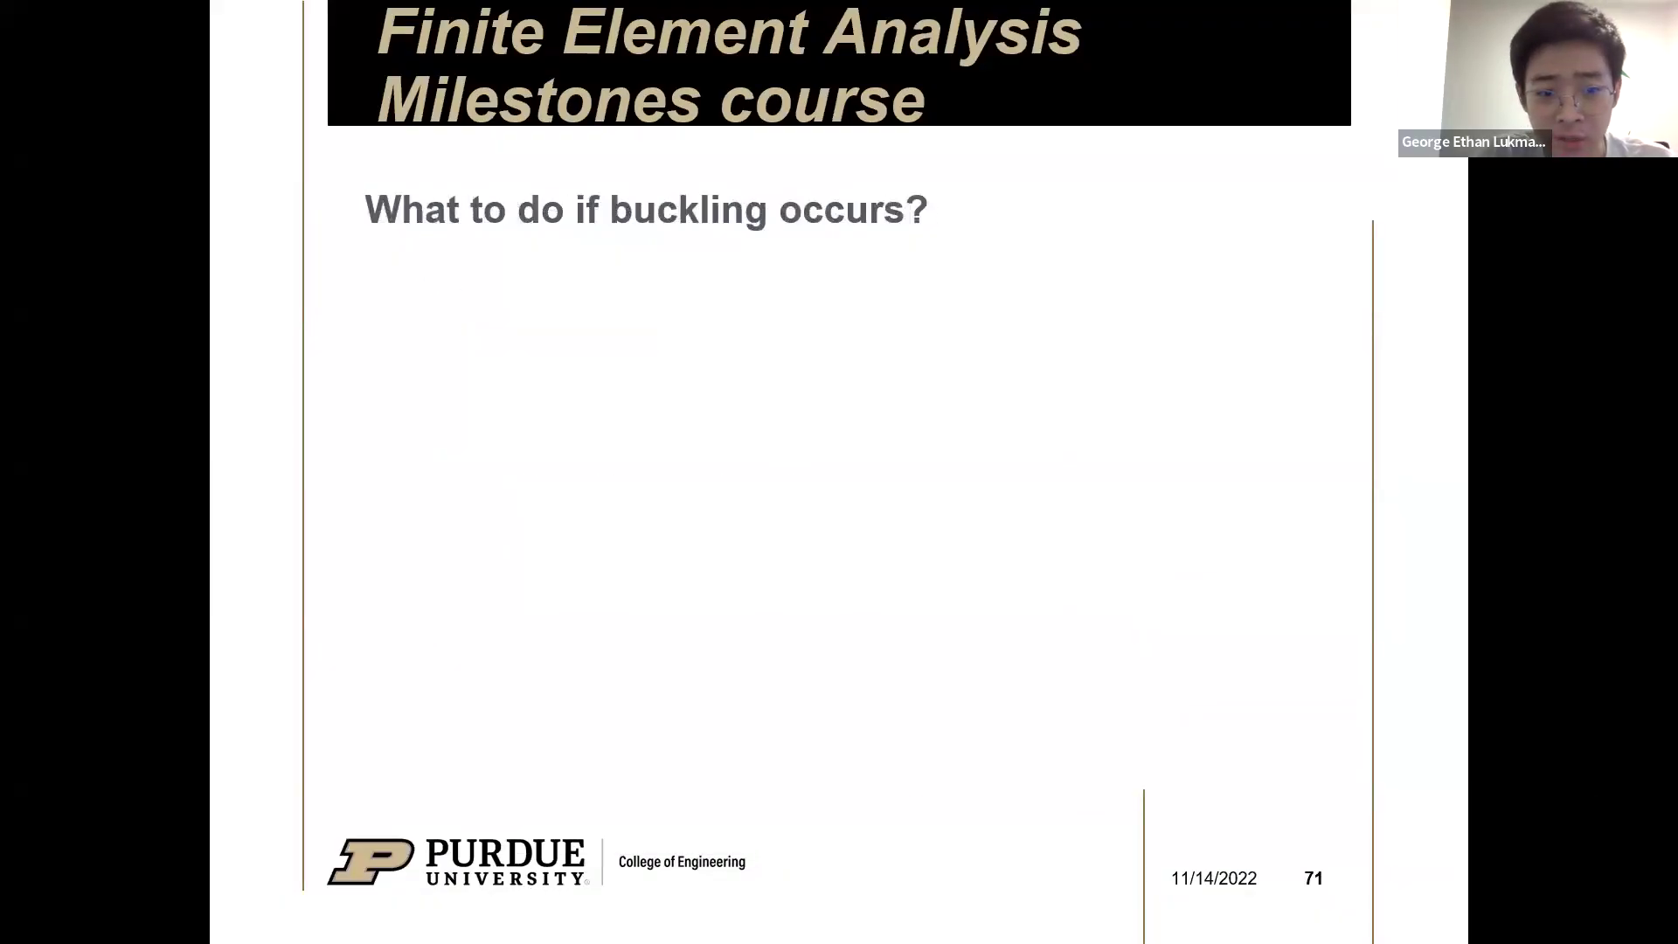
key(Left)
key(Left)
key(Left)
key(Left)
key(Left)
key(Left)
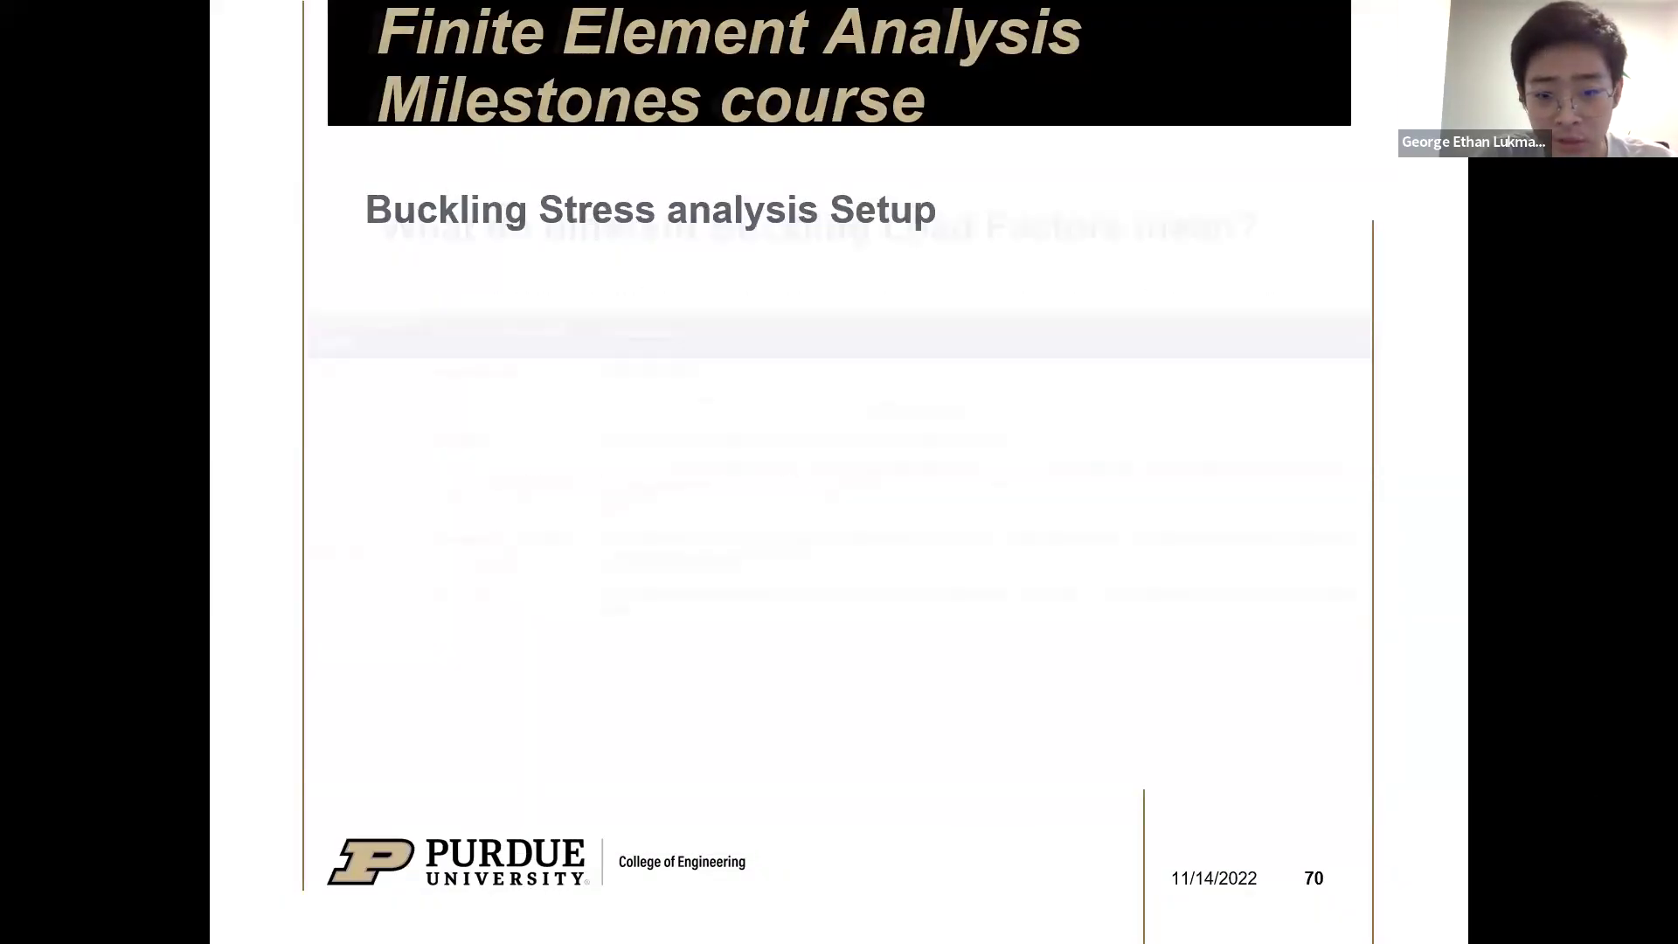
key(Left)
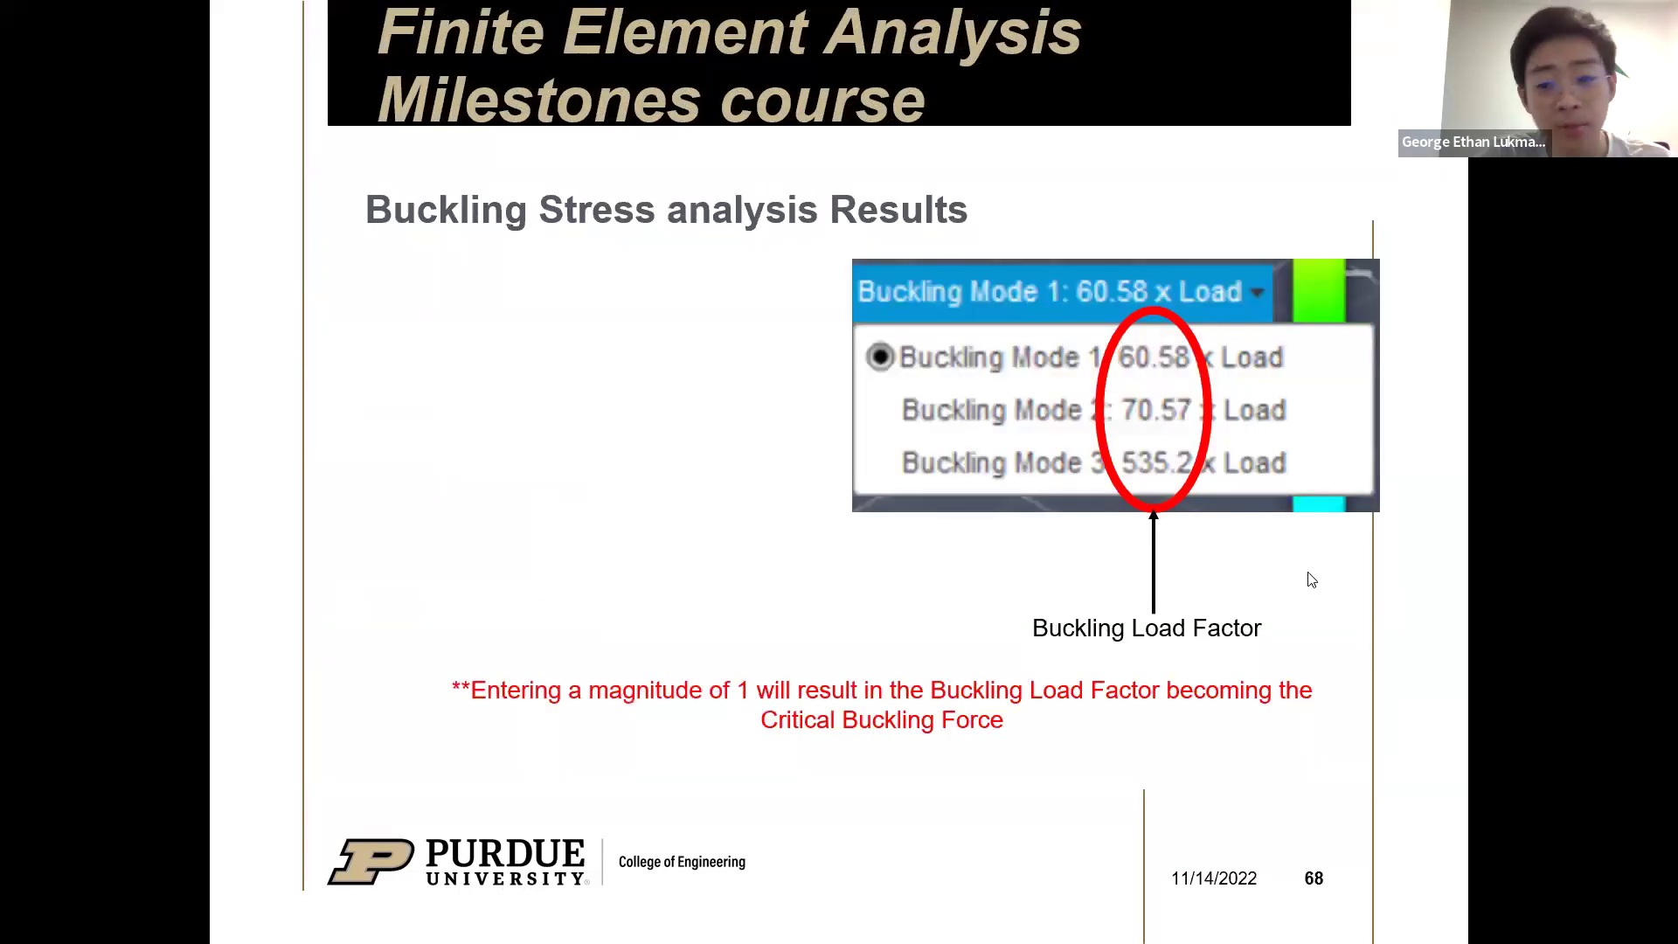
- Switch to Fusion 360 and compare the Lecture Study's list of three buckling modes with the results slide
key(alt+Tab)
click(1444, 603)
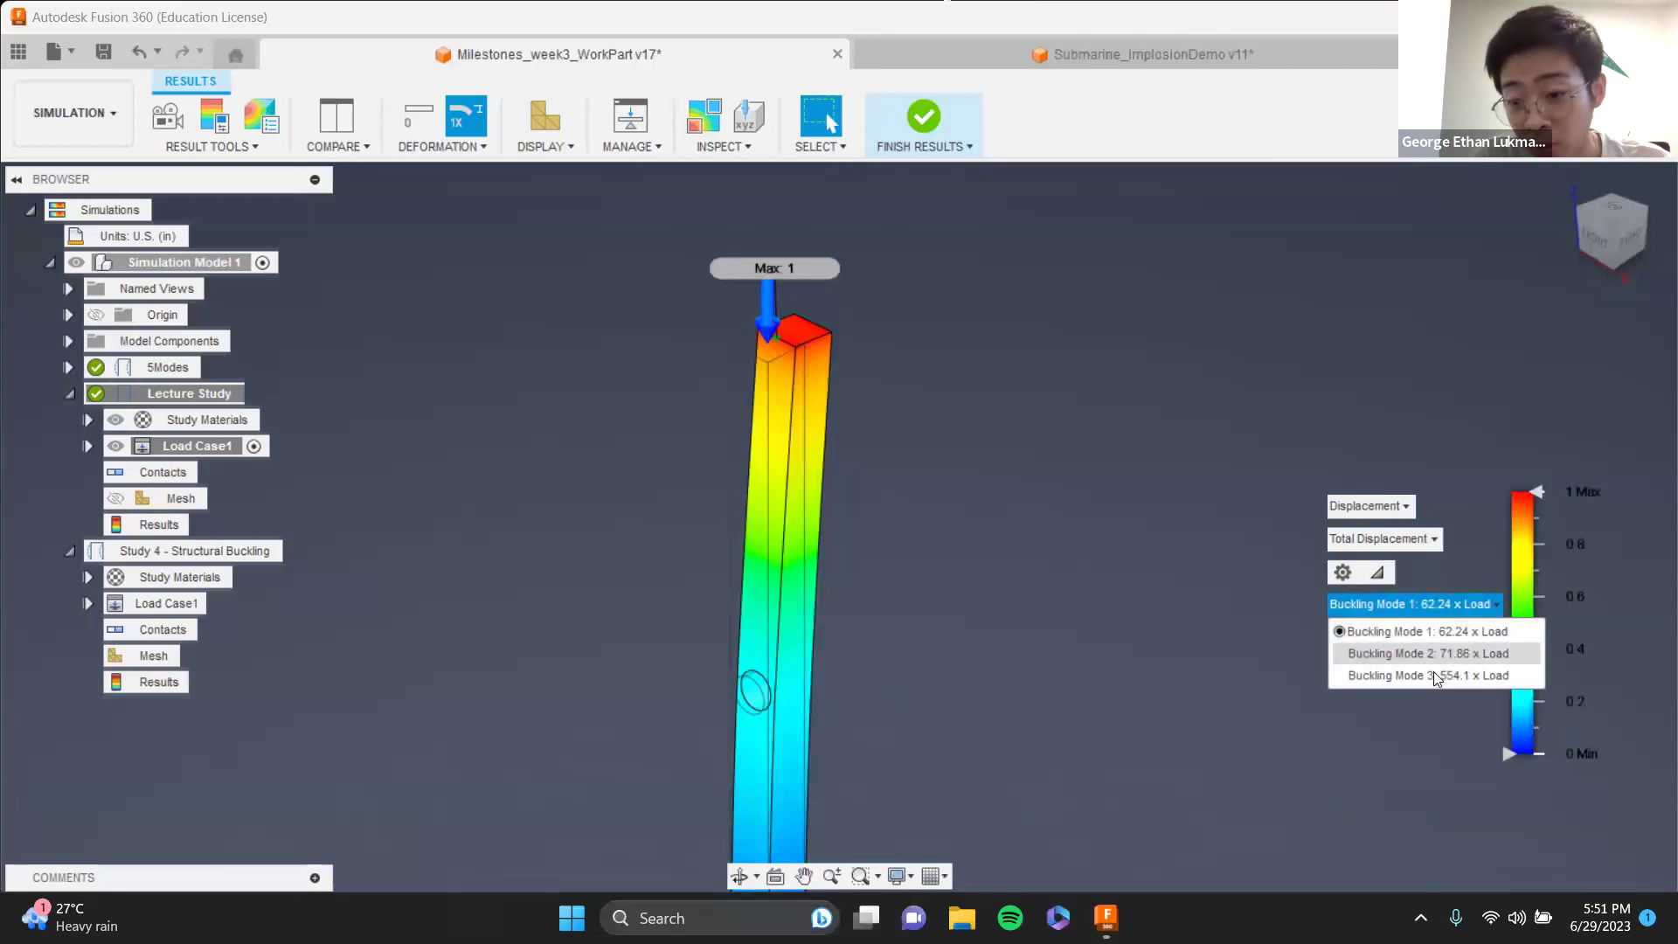
key(alt+Tab)
key(alt+Tab)
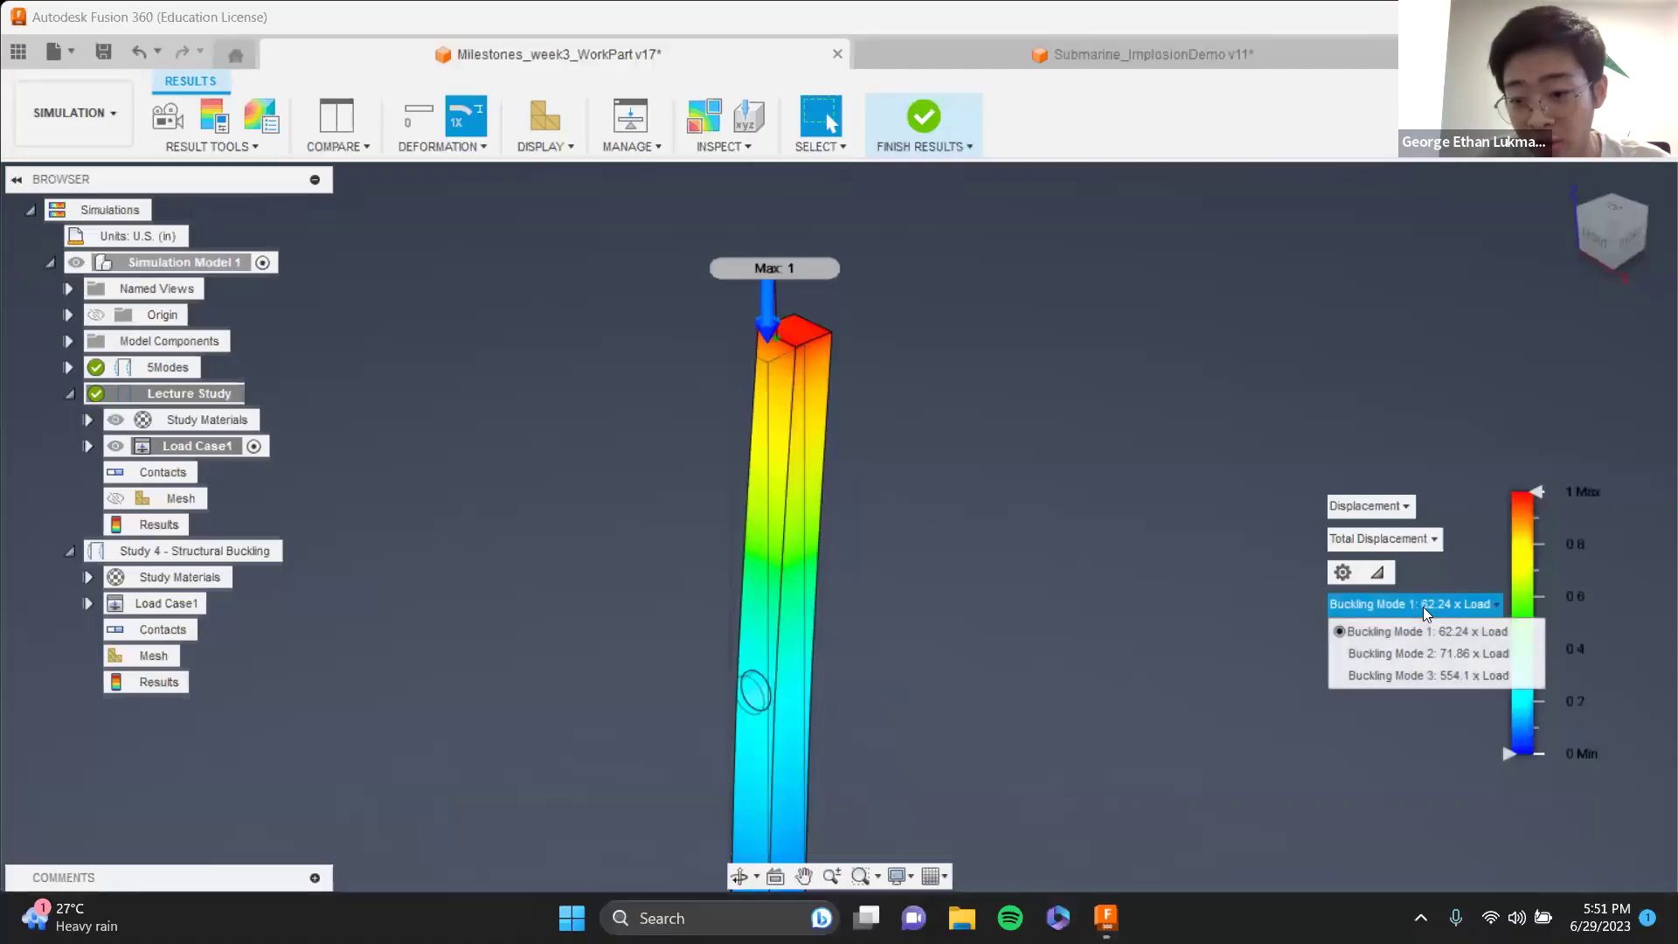
- Alternate between the Buckling Load Factor slide and Fusion 360 to relate the slide to the Lecture Study's buckling mode list
key(alt+Tab)
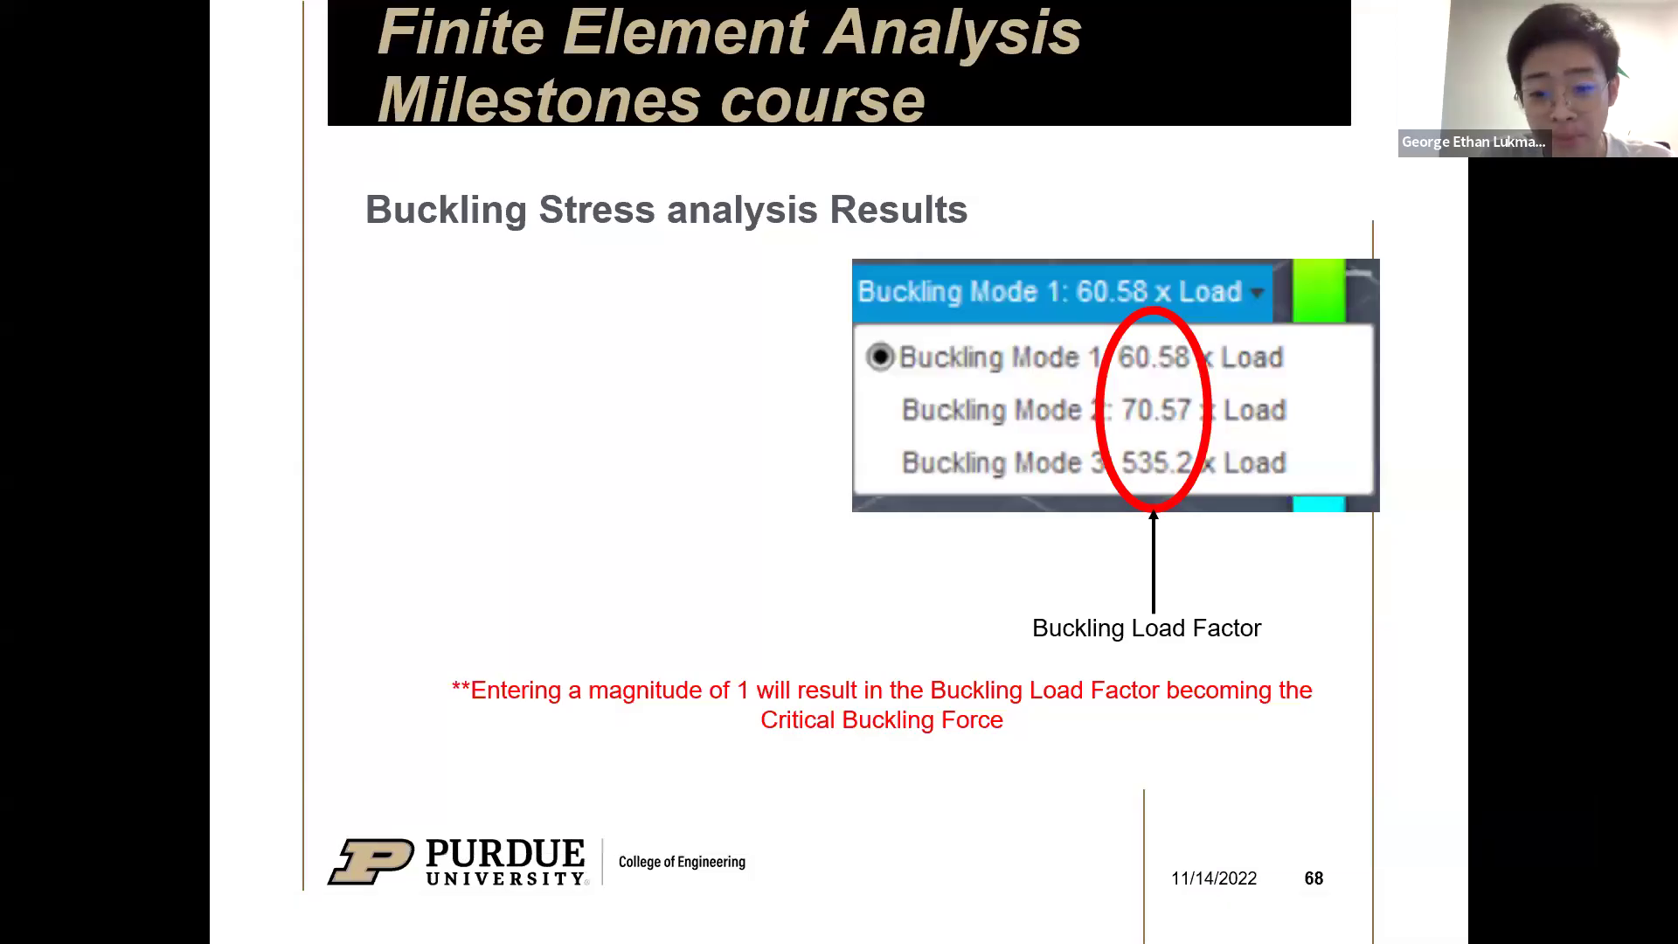
key(alt+Tab)
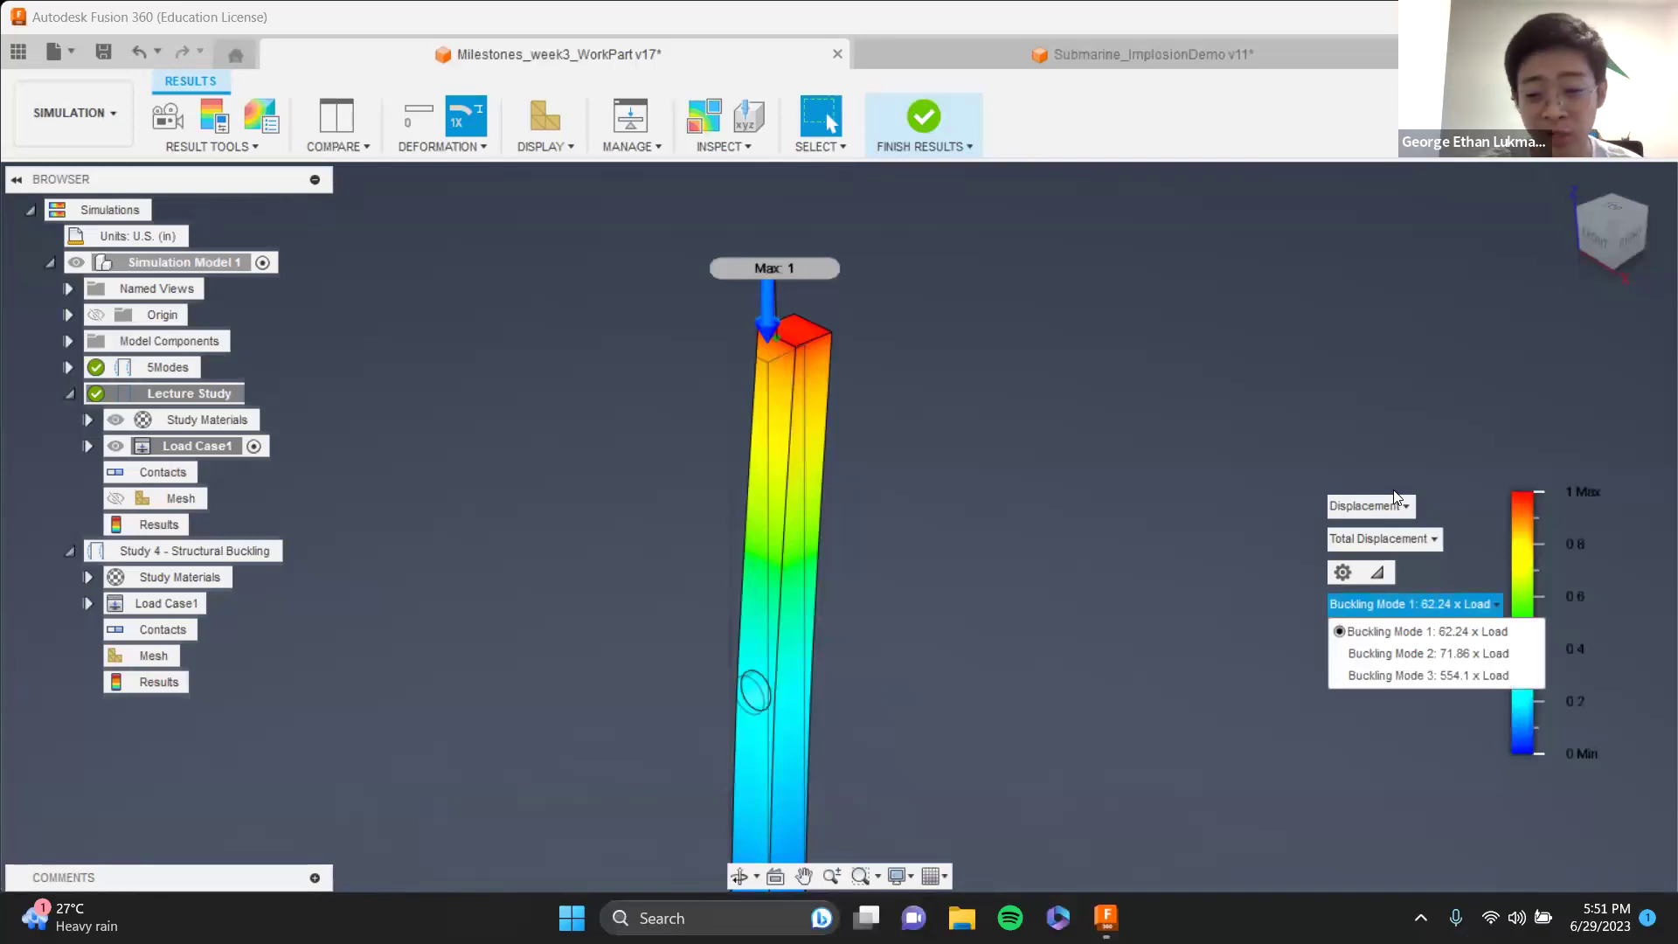
key(alt+Tab)
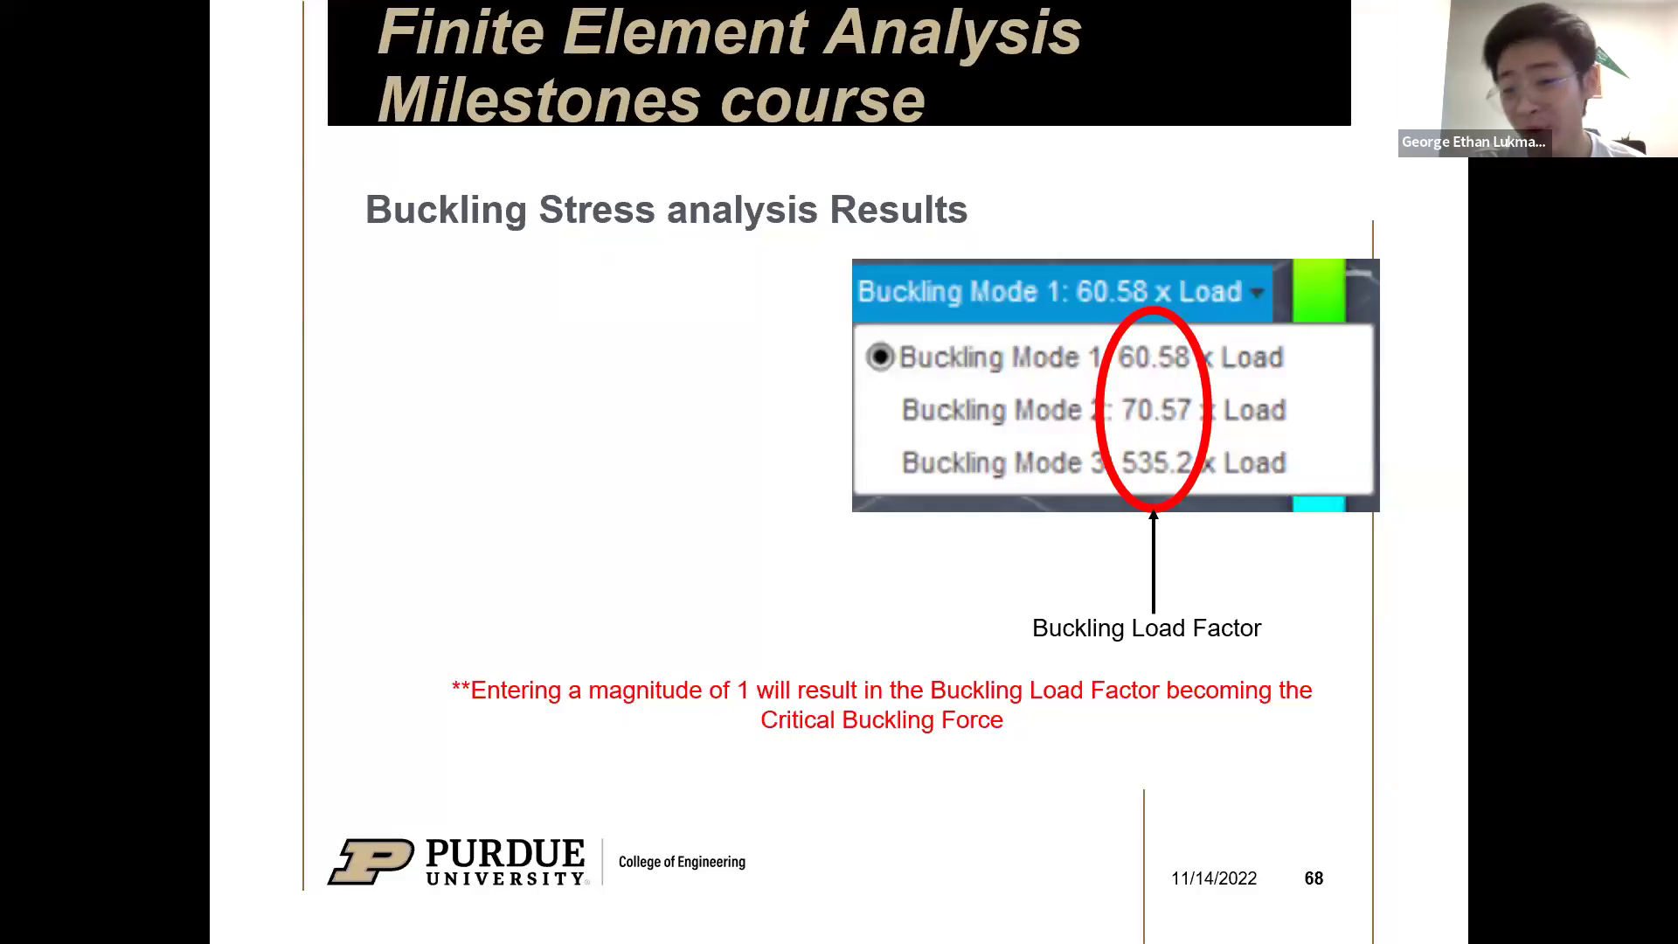
key(alt+Tab)
click(1426, 605)
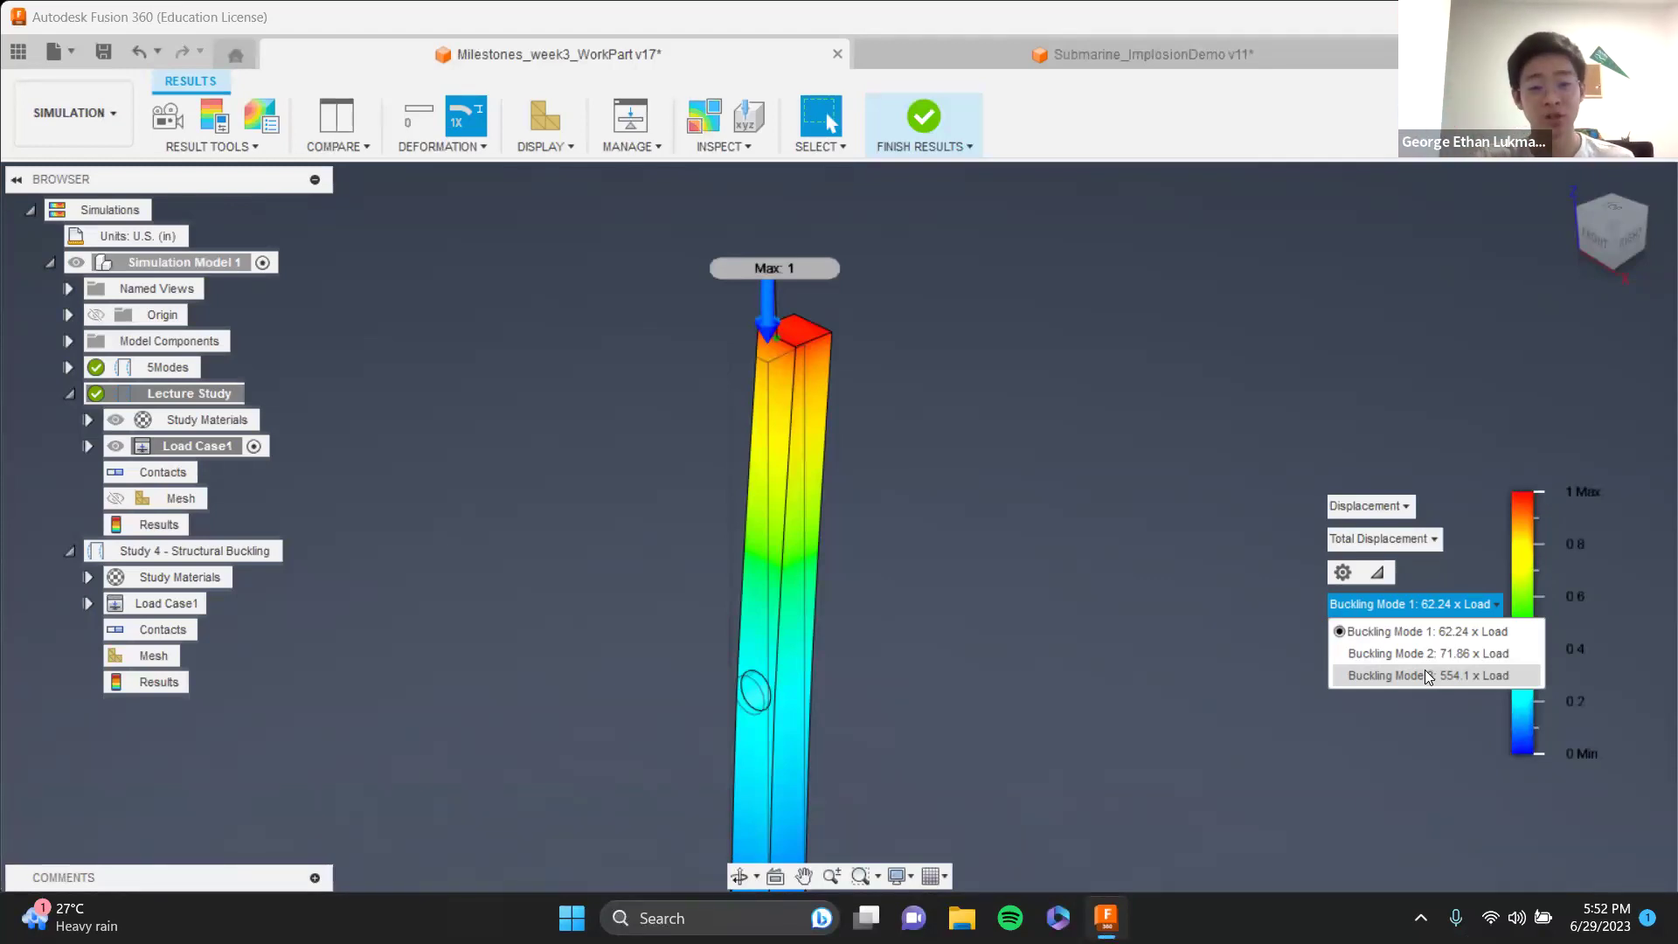
- Display Buckling Mode 2 in the results, return to Buckling Mode 1 and reopen the list of modes
click(1428, 654)
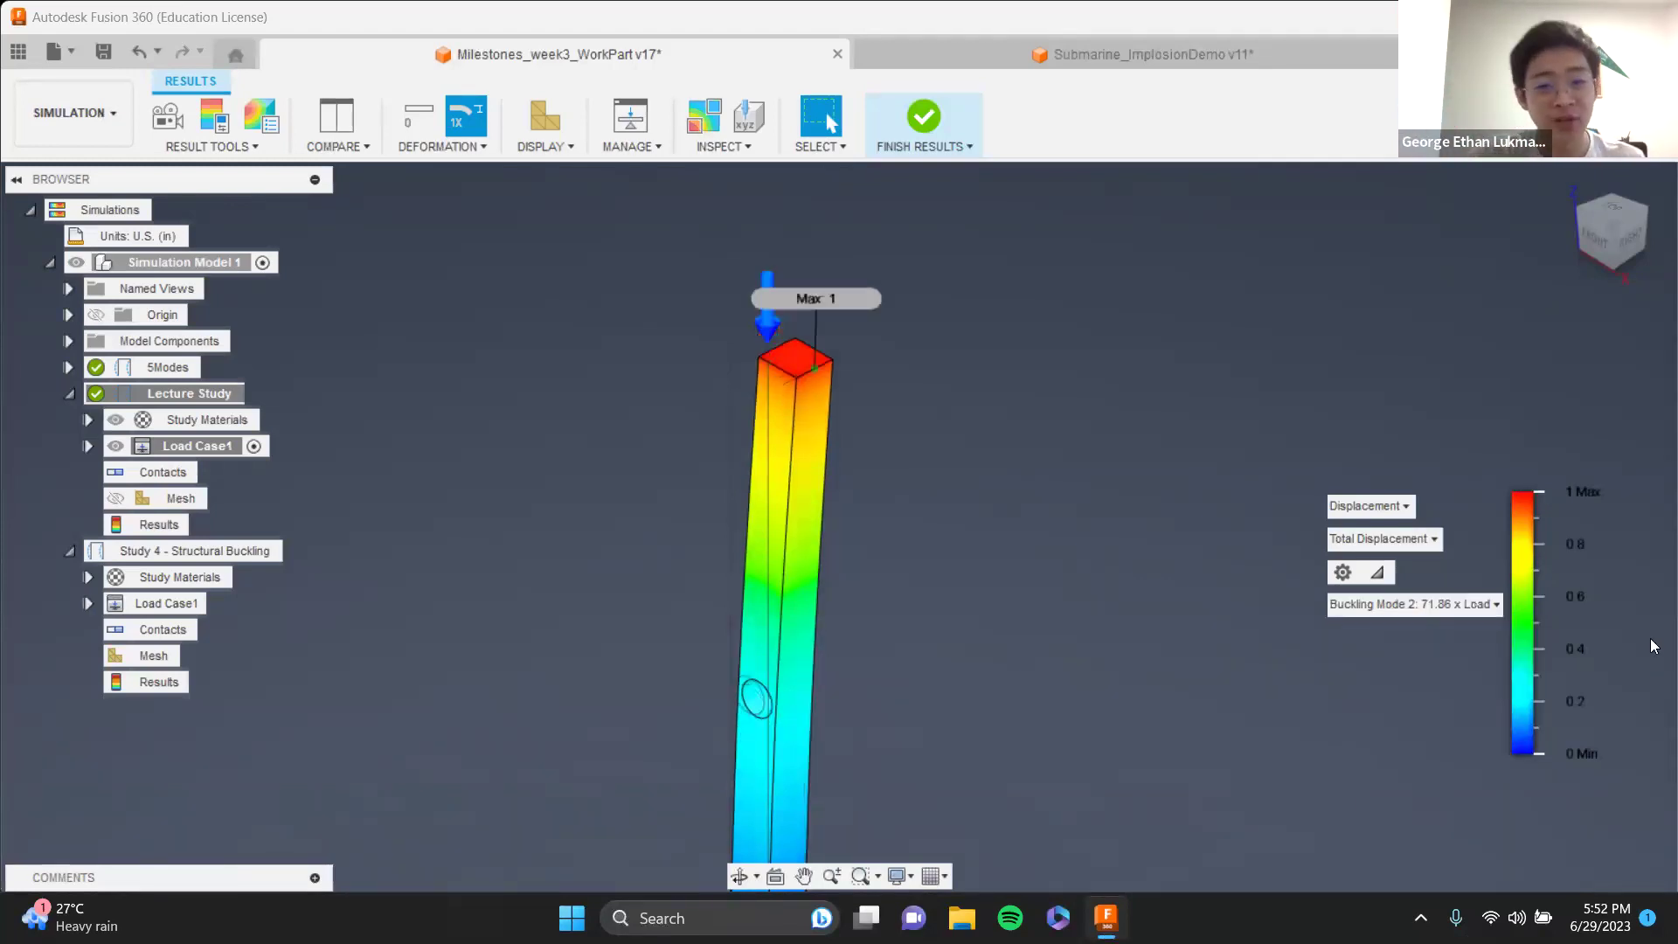
click(1435, 606)
click(1428, 631)
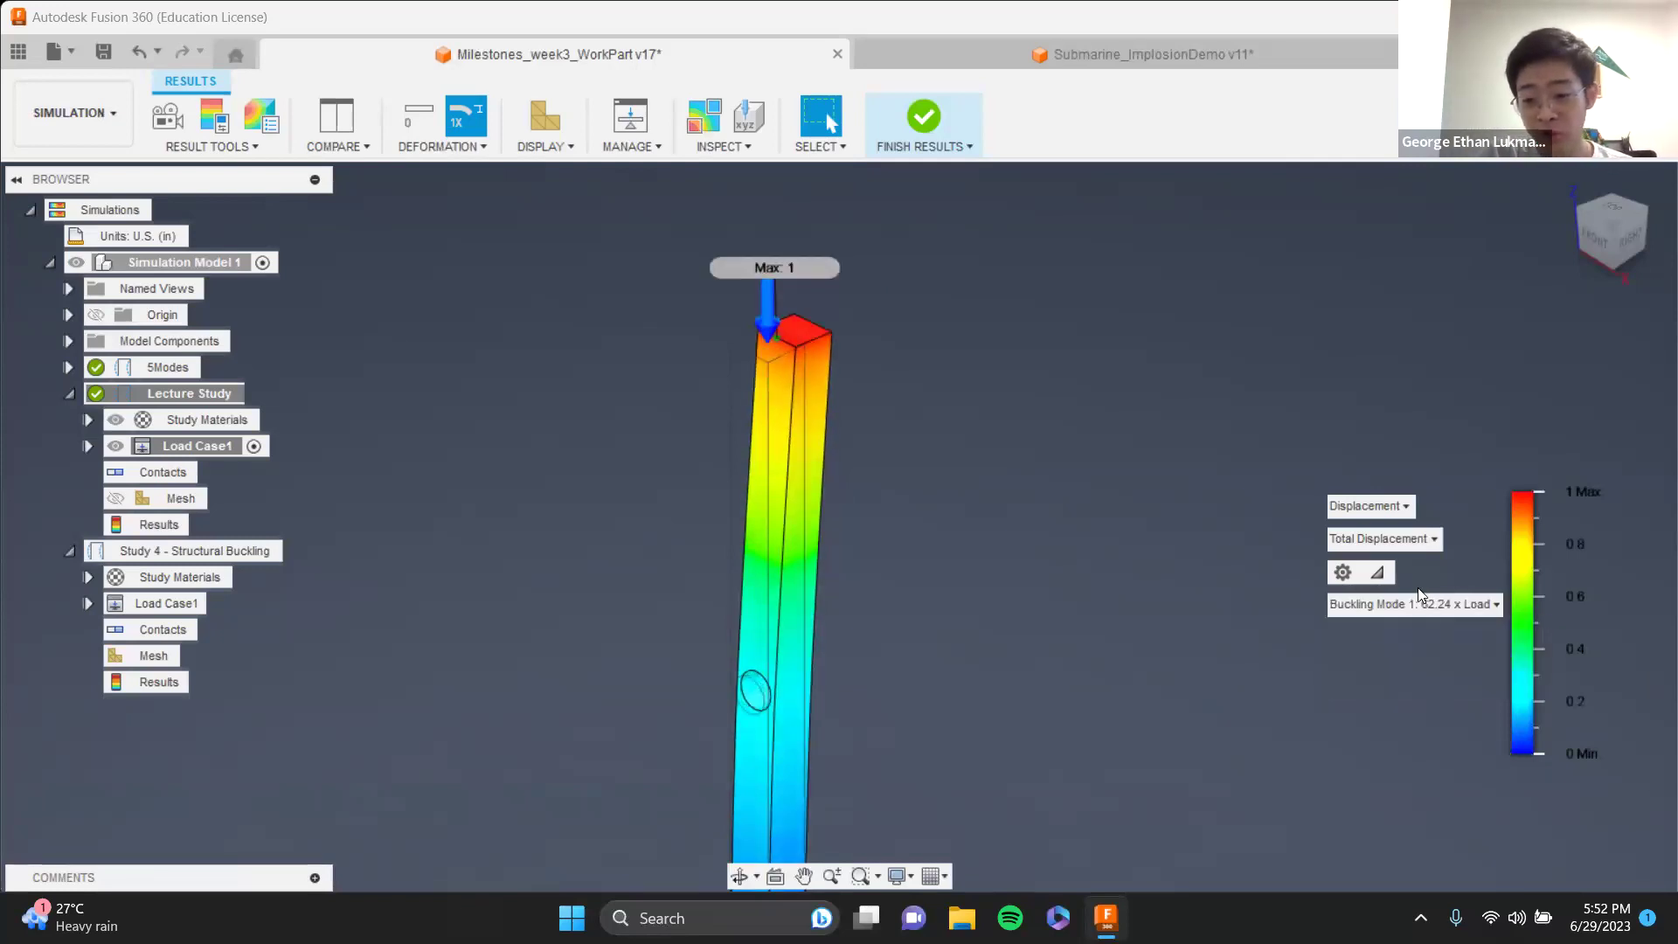
click(1426, 604)
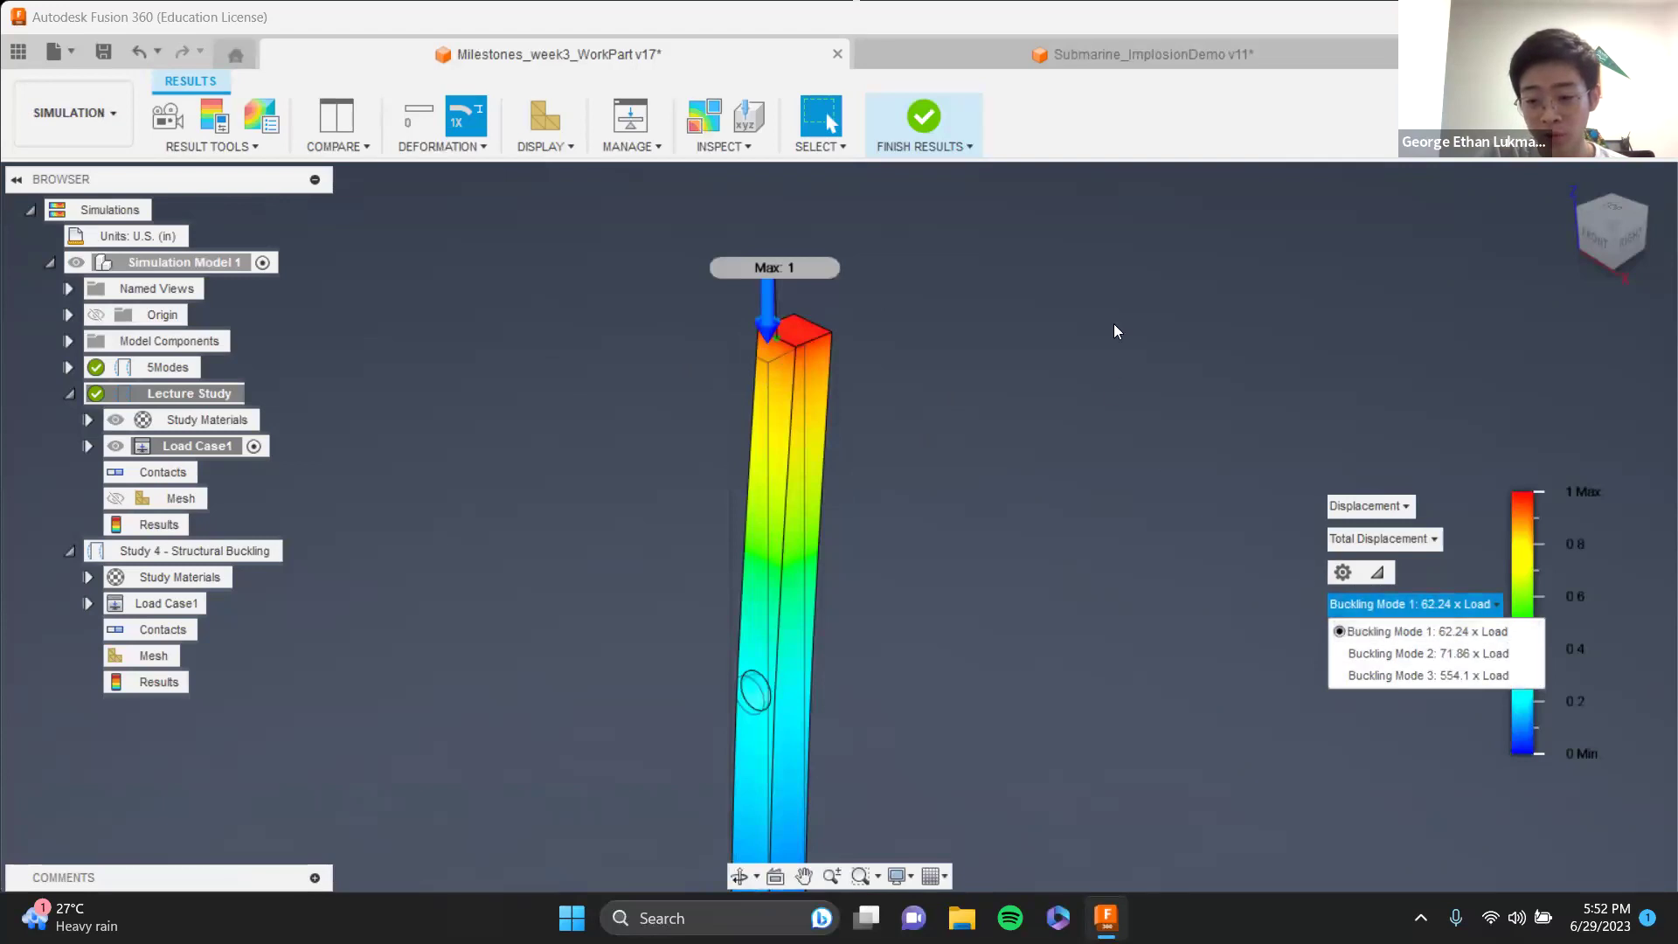
- Leave the results view, collapse Study 4 and clone the Lecture Study
click(926, 116)
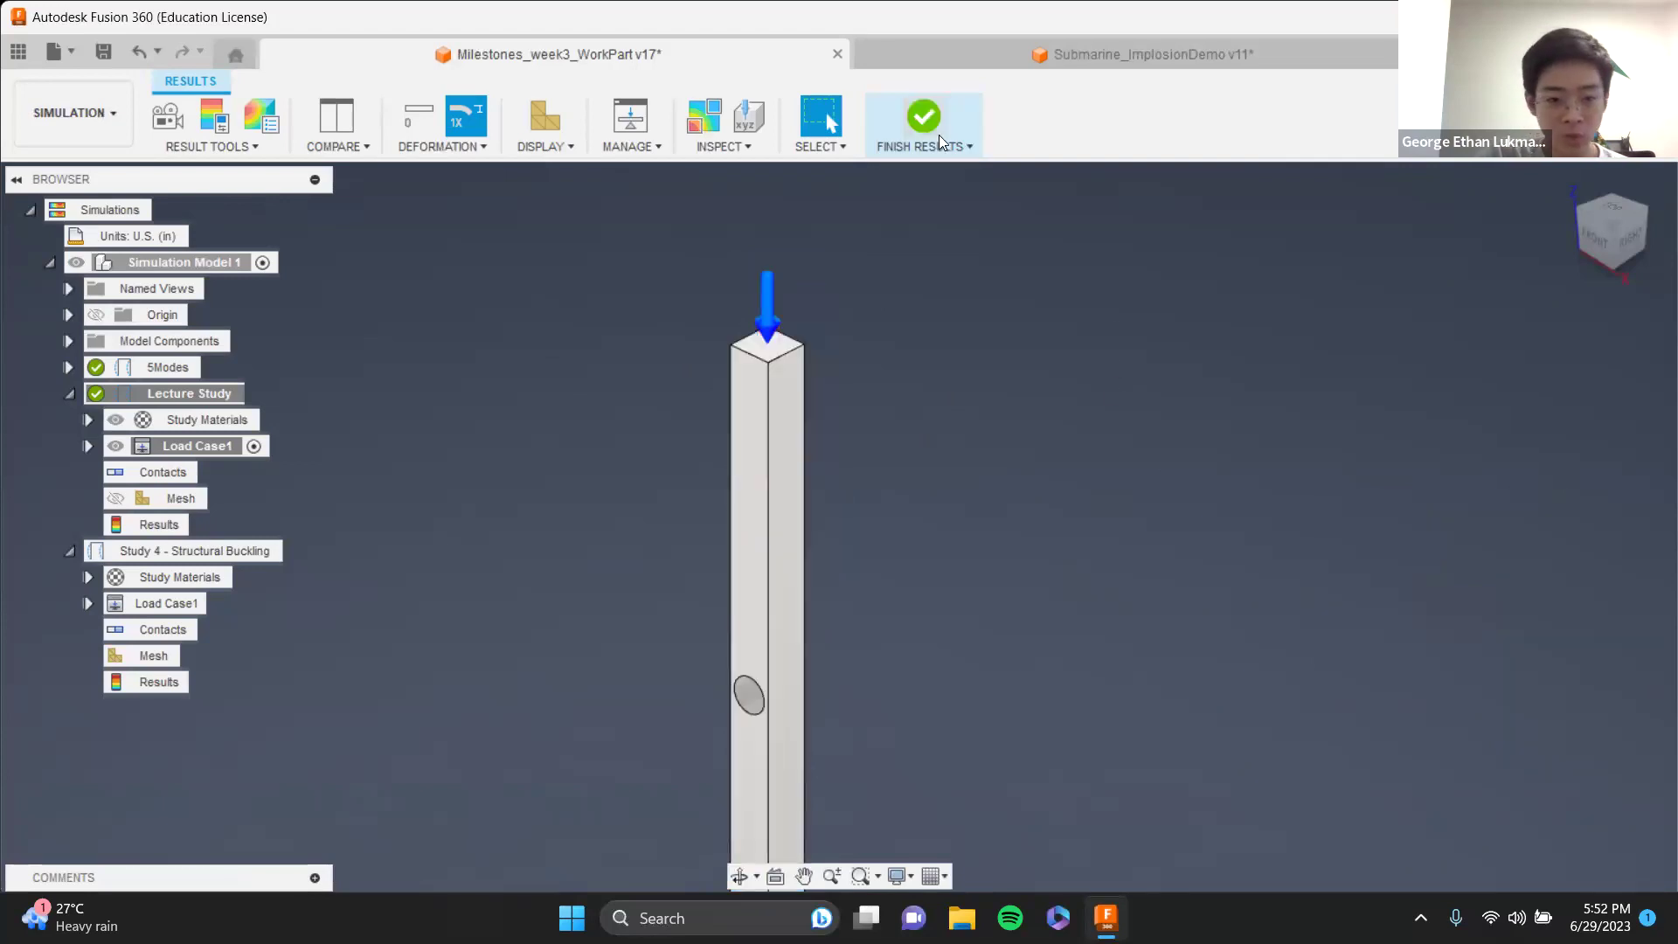
click(72, 551)
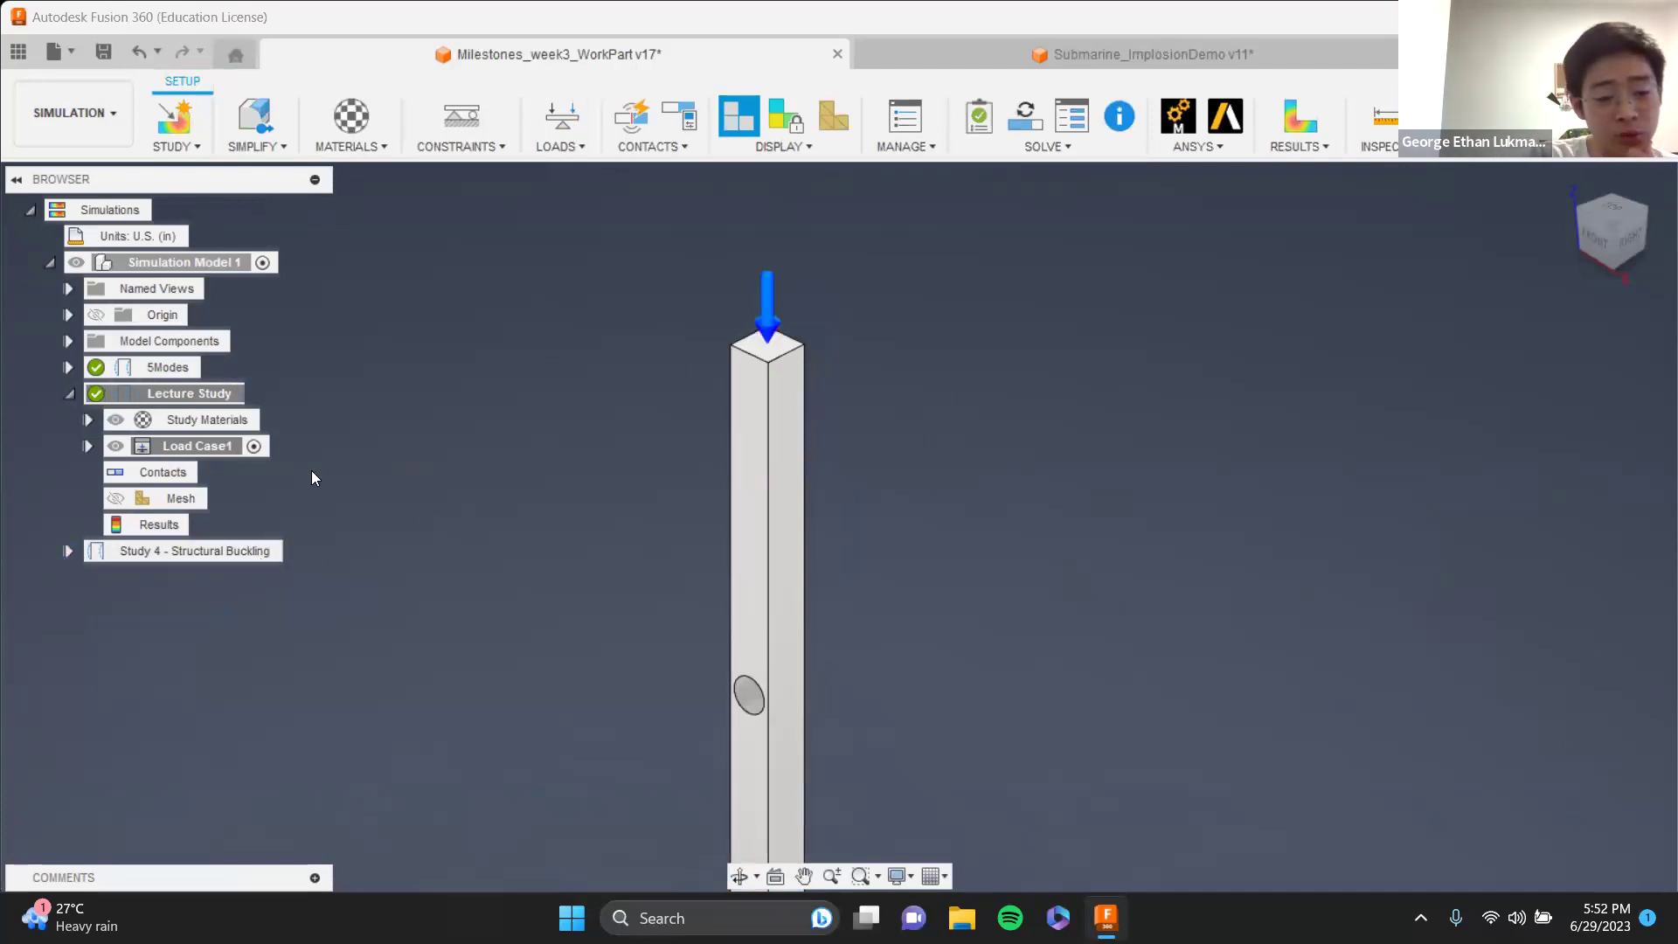
right_click(155, 391)
click(245, 409)
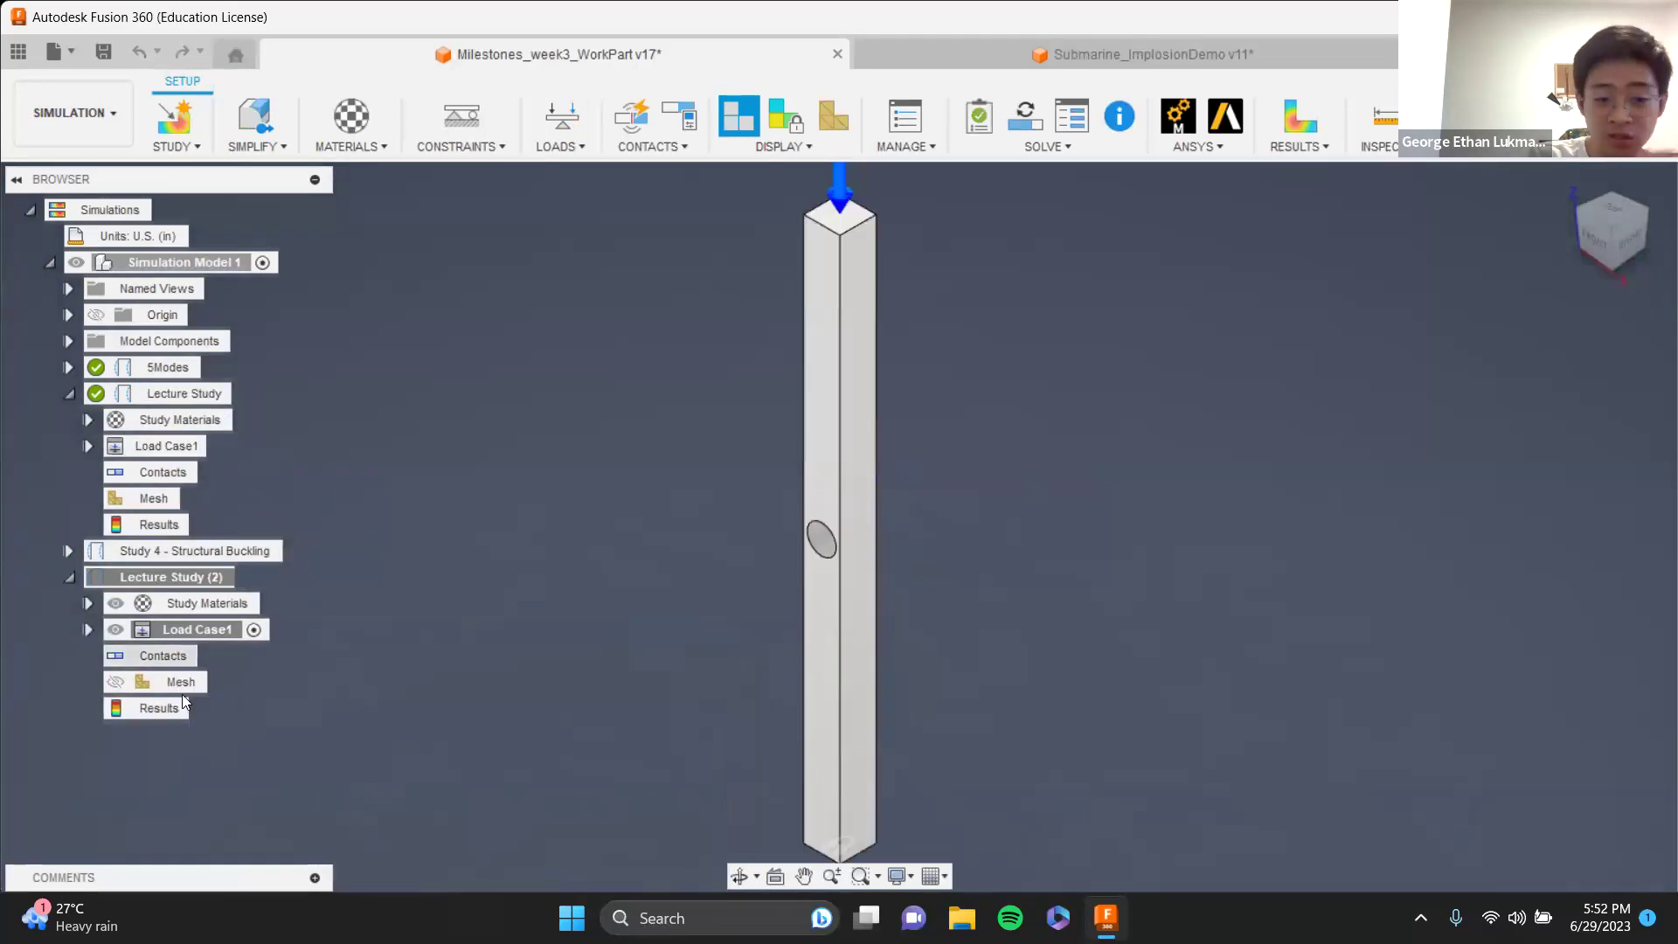
- Delete Study 4 - Structural Buckling
right_click(229, 553)
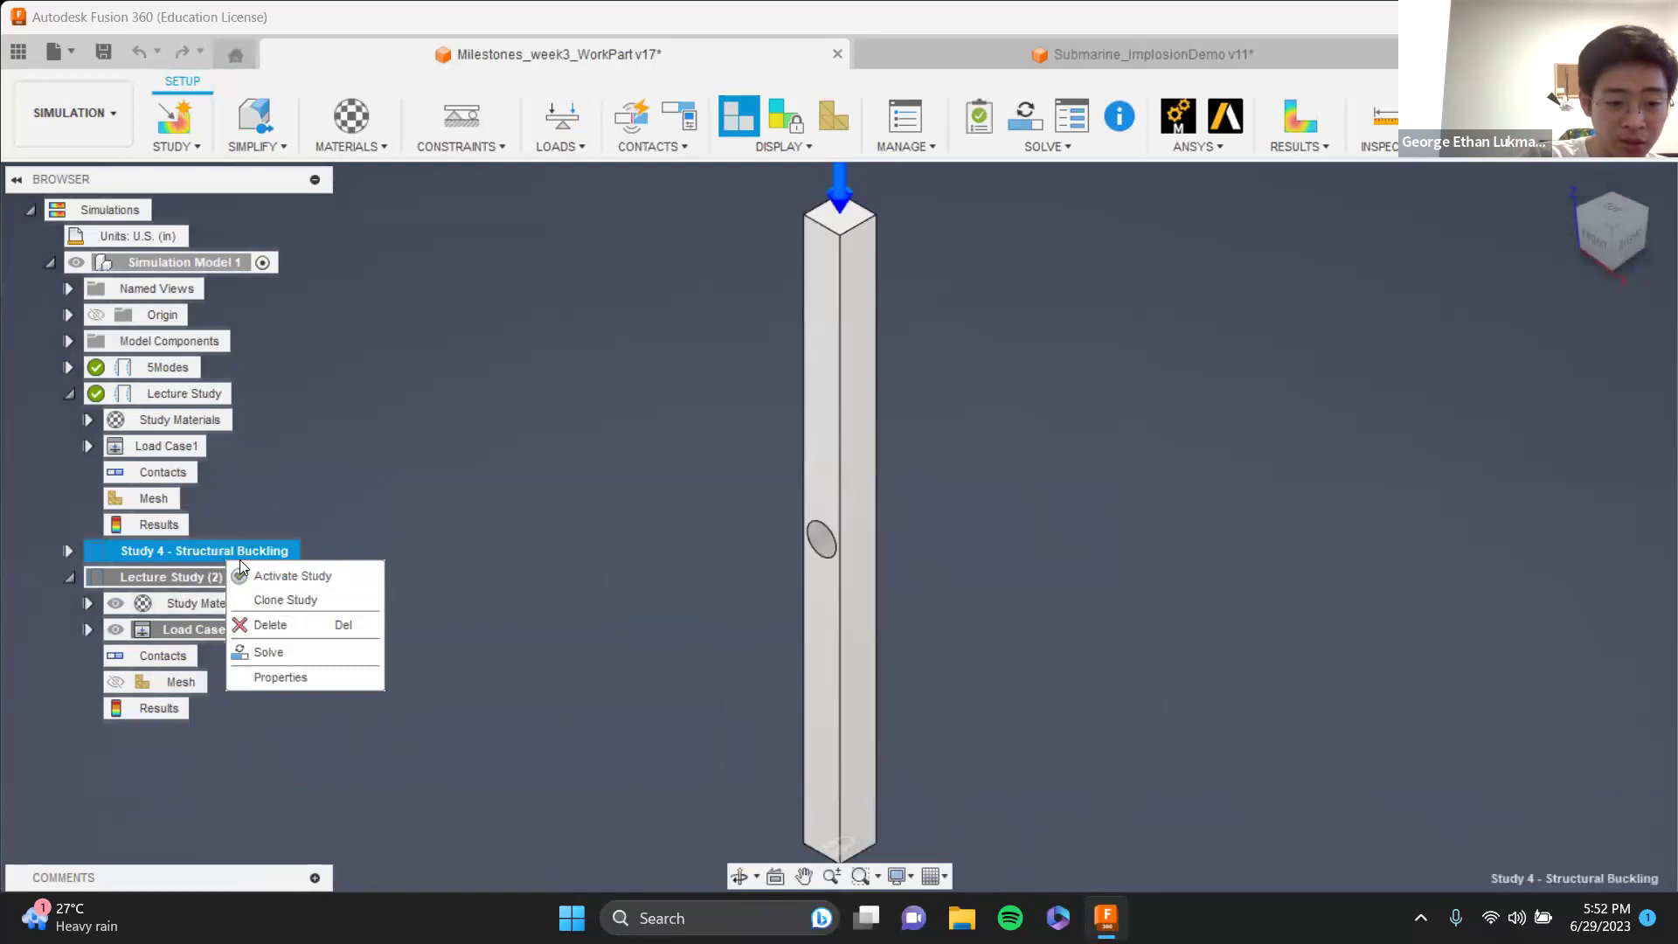
click(270, 626)
click(1018, 490)
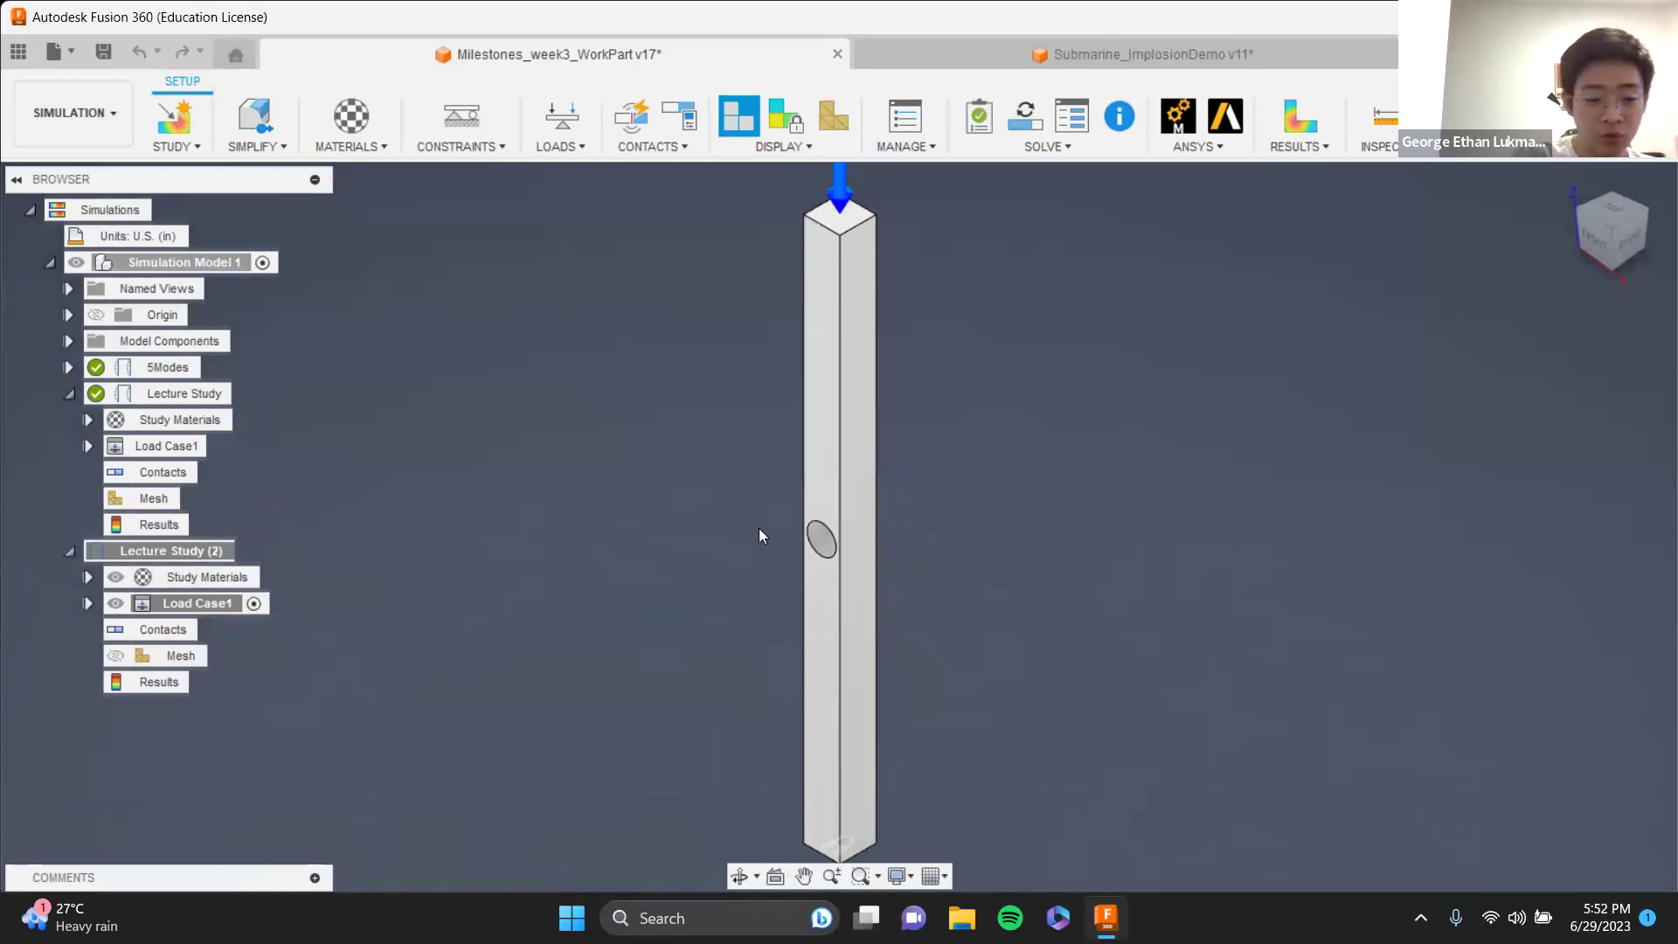
- Check the force load on the bar's top face in Lecture Study (2) without changing it
scroll(615, 472, down, 3)
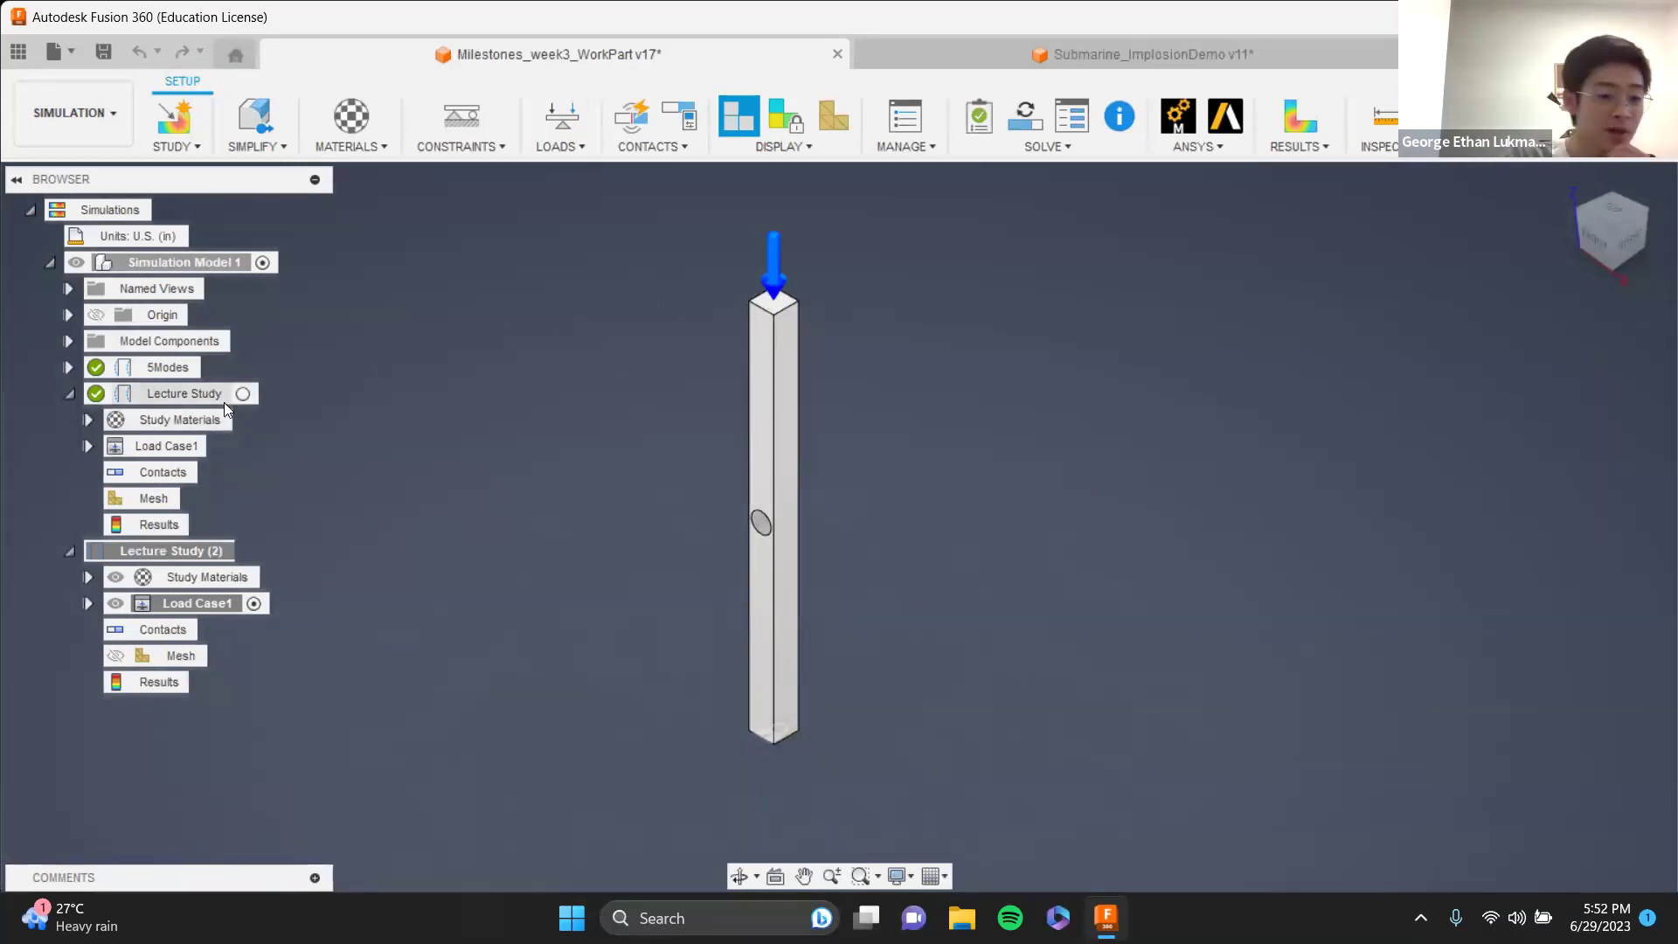
double_click(776, 276)
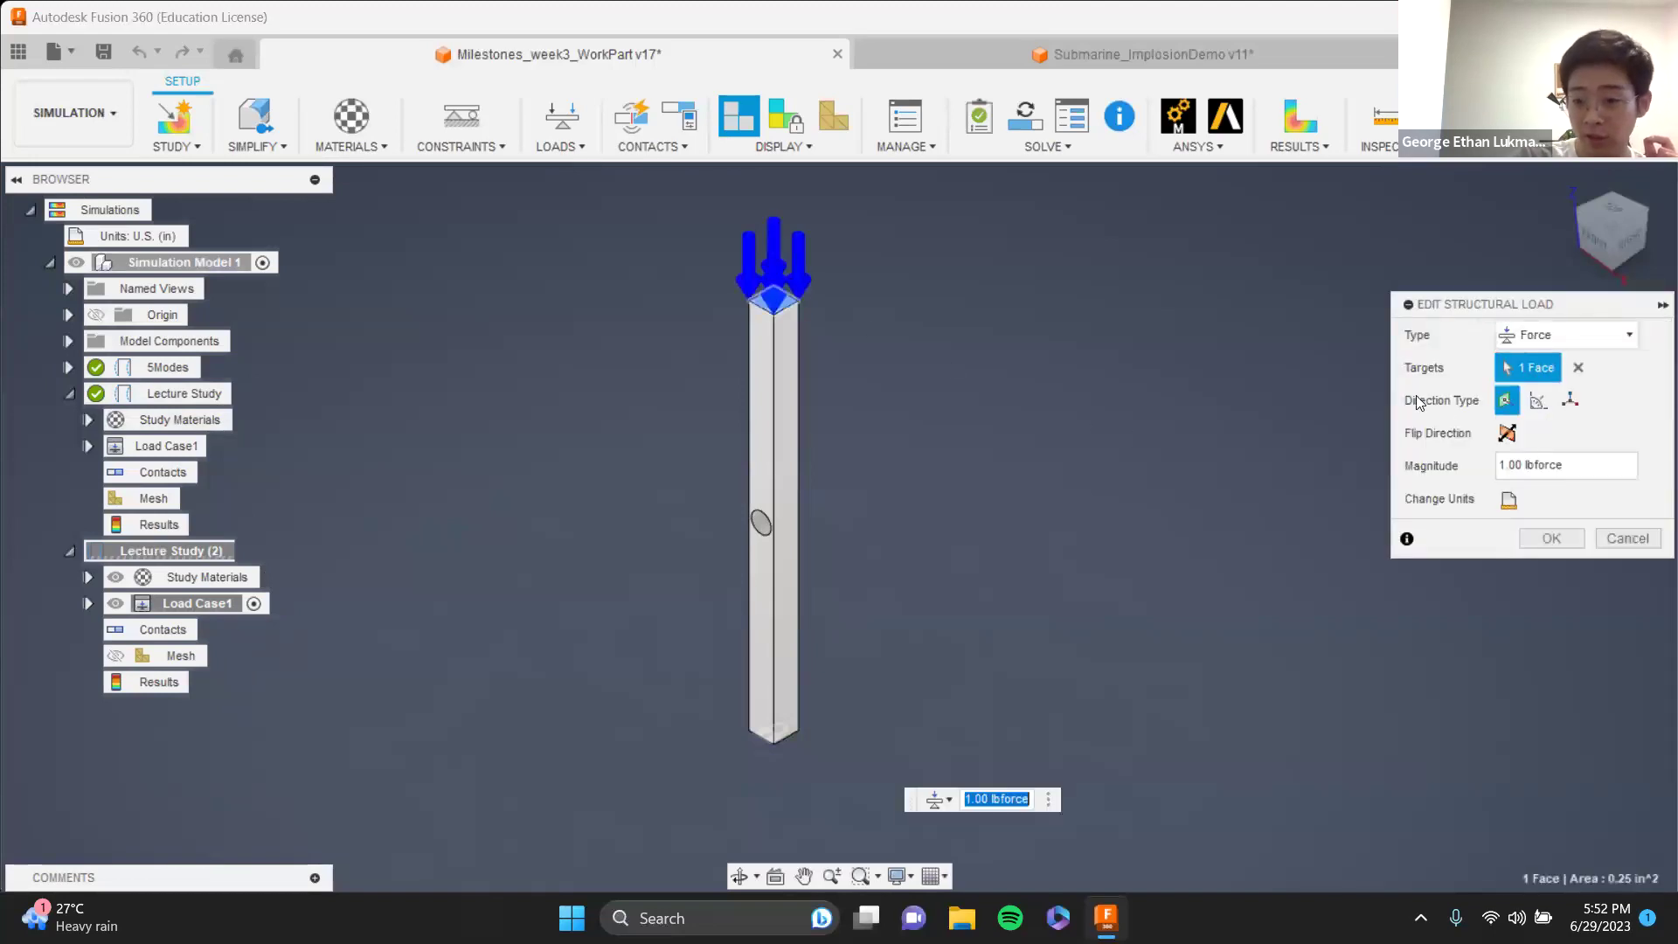
click(1552, 535)
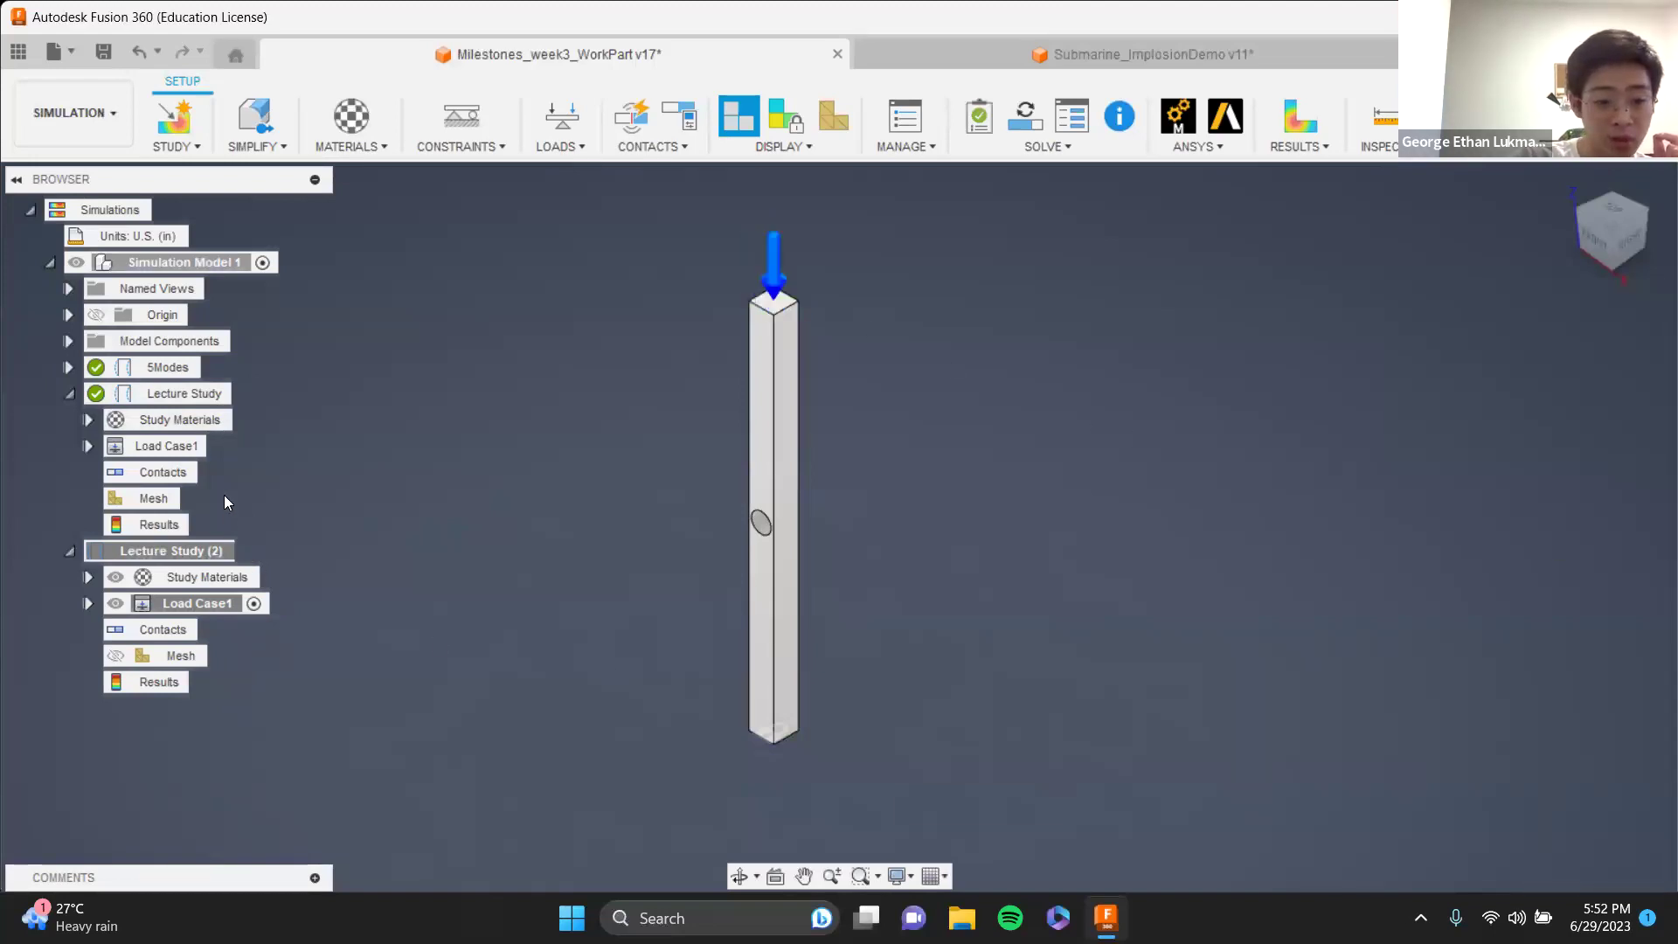
- Activate the original Lecture Study, read the Buckling Mode 1 load factor in its results and leave the results view
click(229, 393)
click(255, 393)
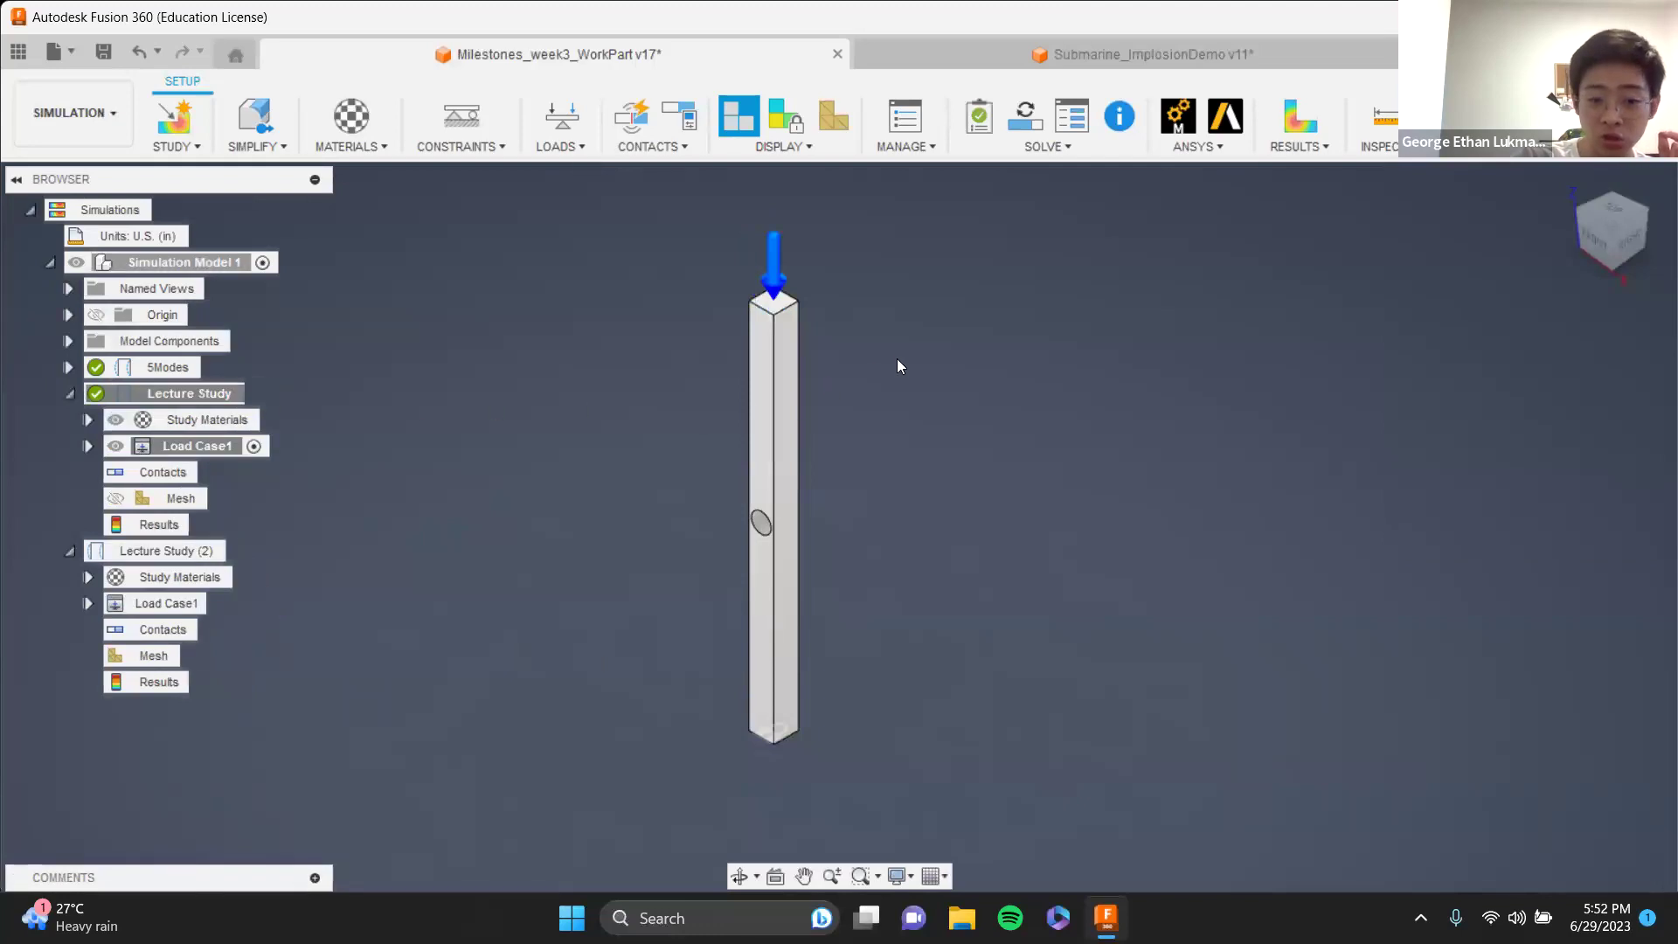
click(1289, 111)
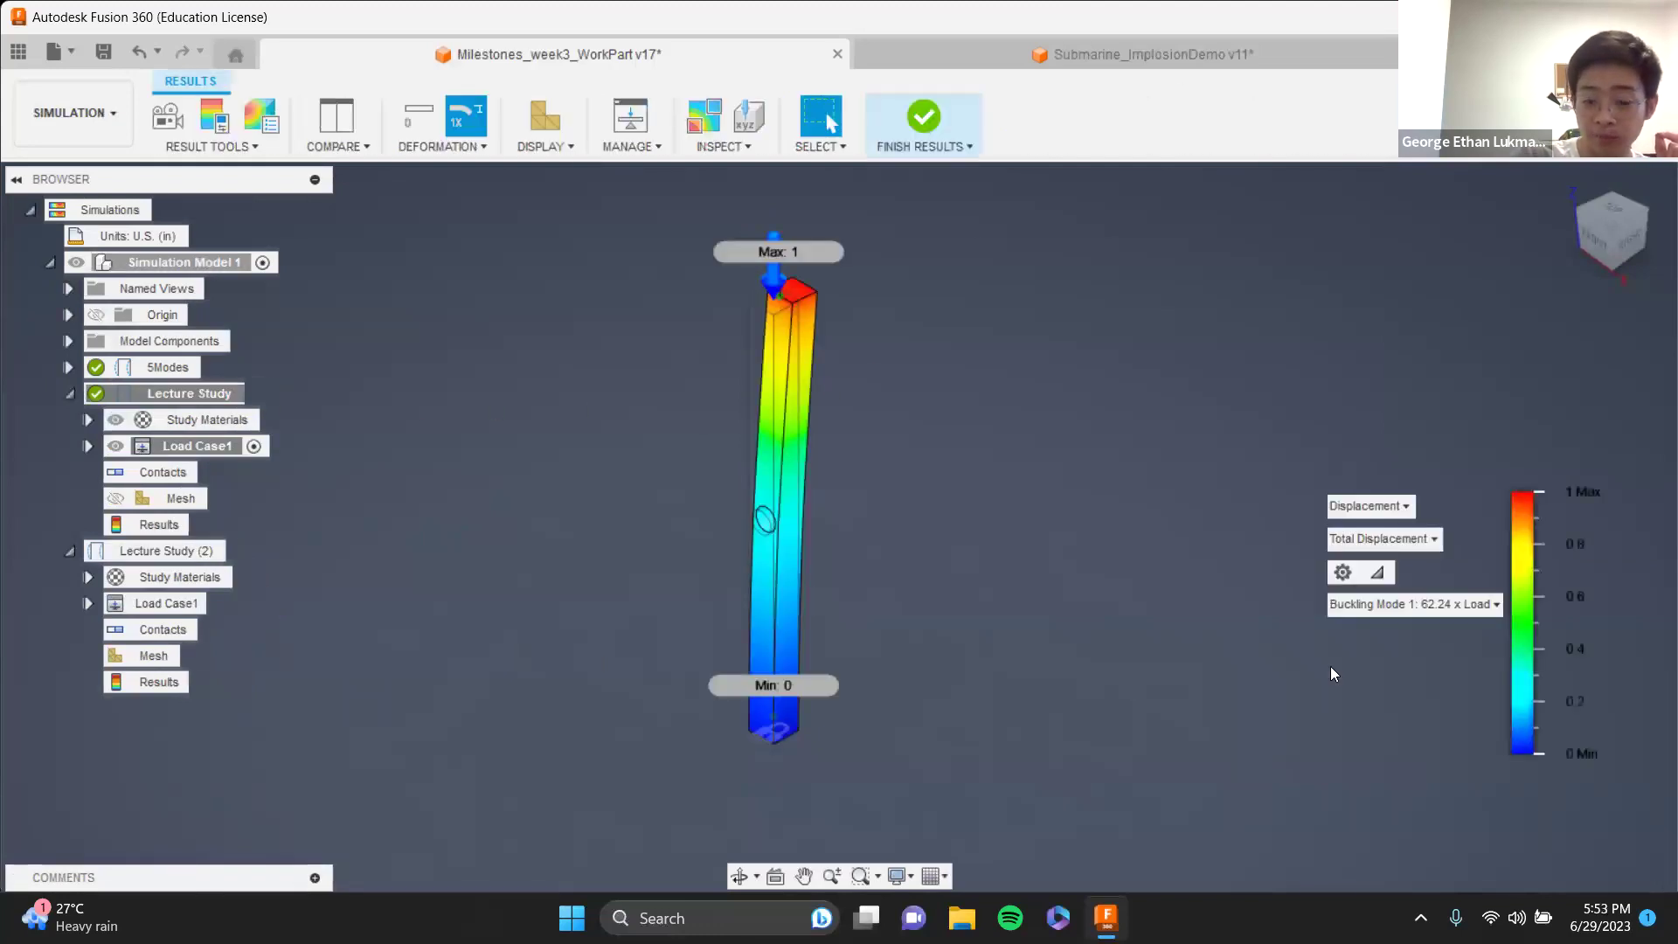
click(1414, 605)
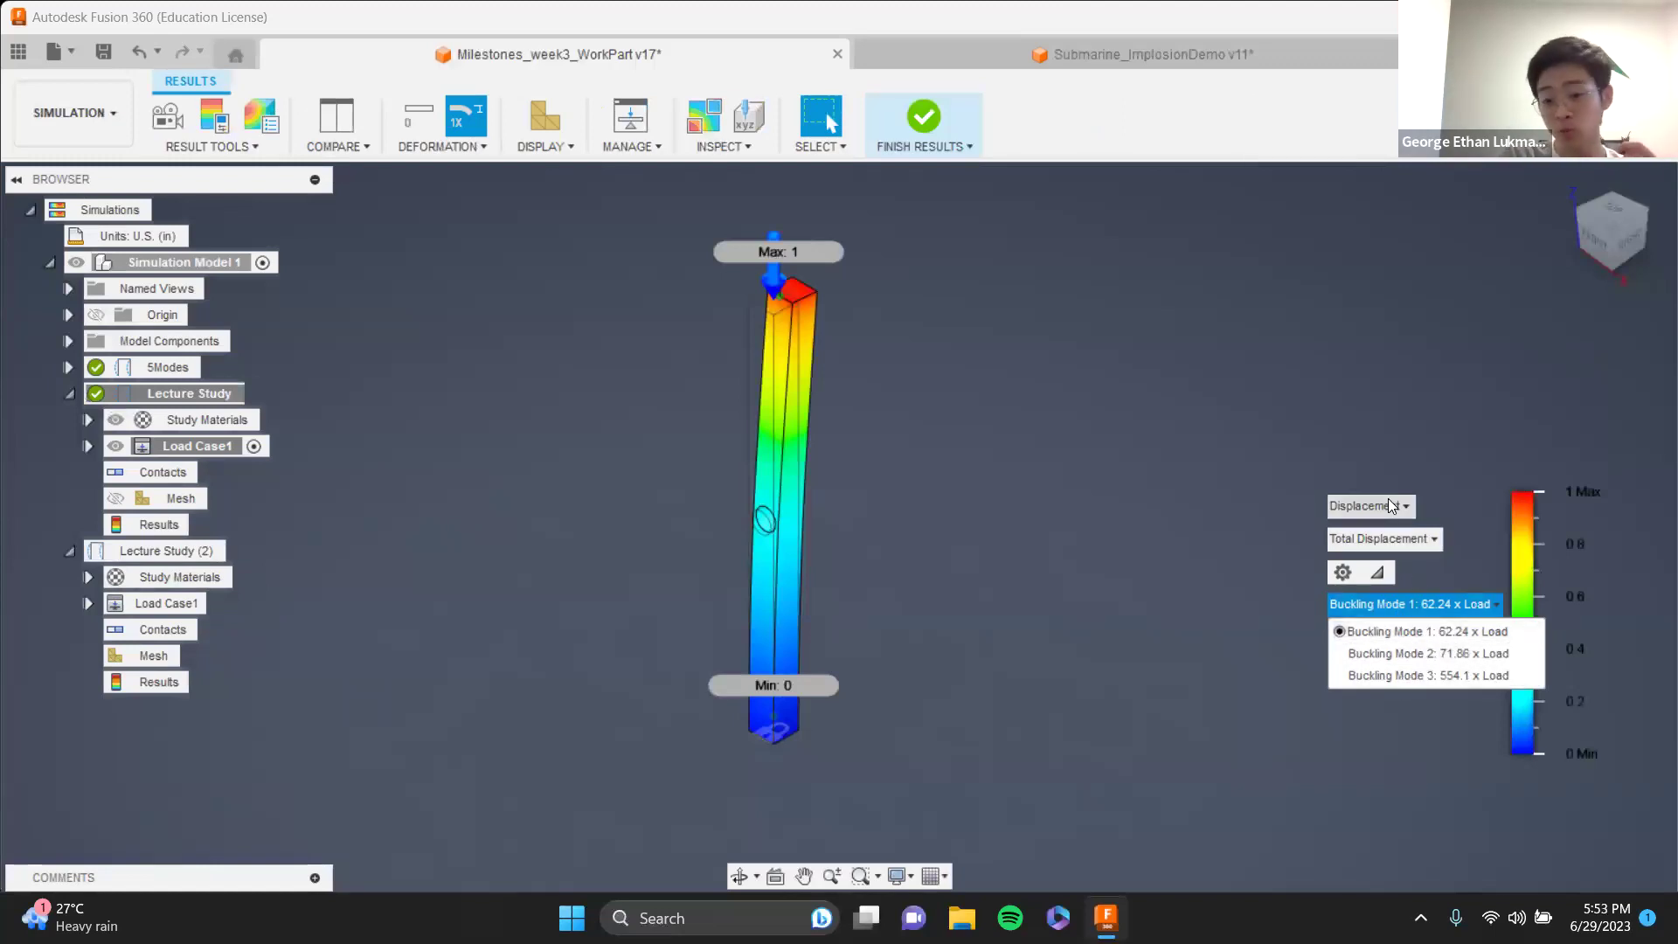
click(928, 124)
- Activate Lecture Study (2) and set the magnitude of the force on the bar's top face to 62.24 lbforce
double_click(182, 552)
double_click(773, 254)
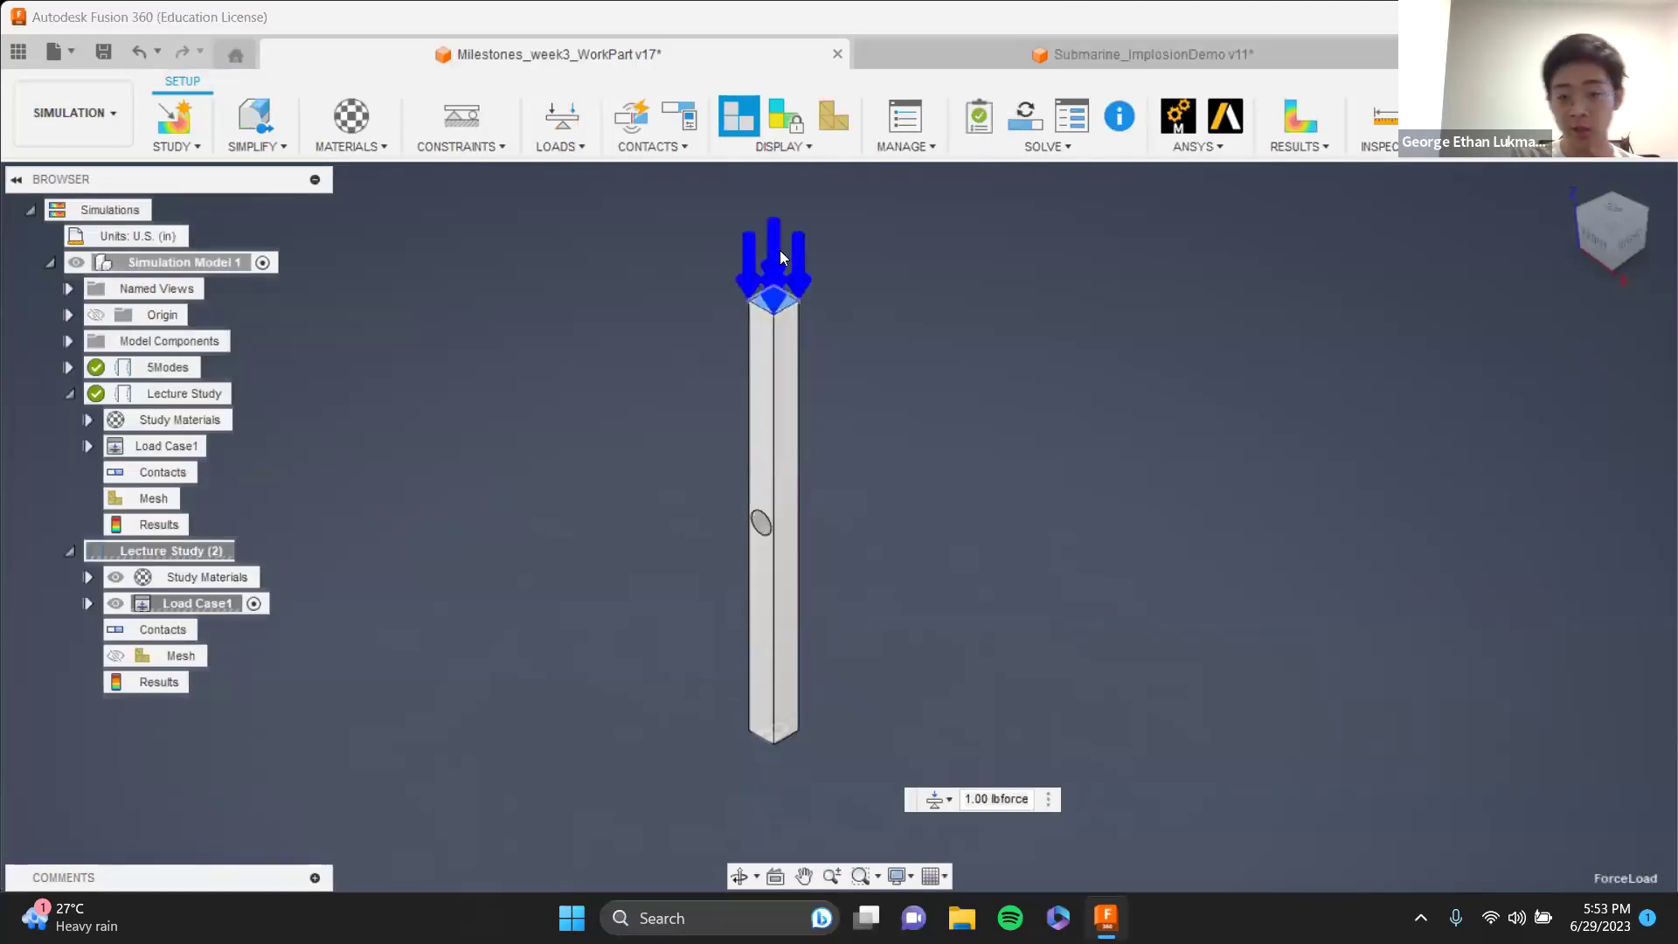
drag(1514, 459, 1483, 464)
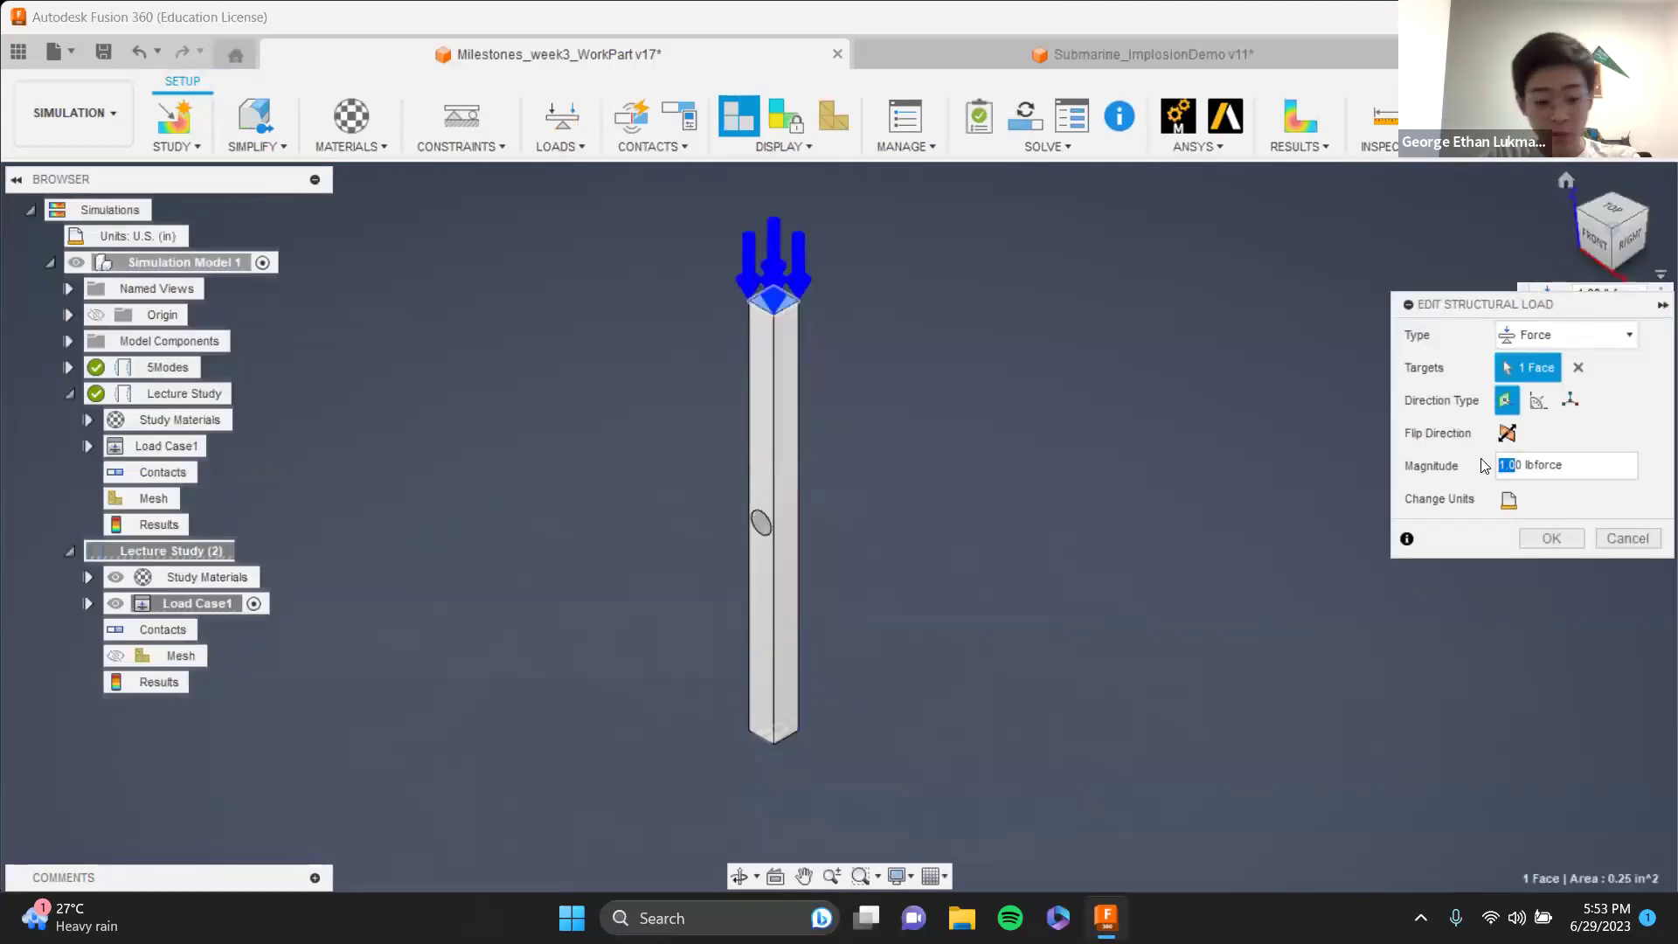
text(62.24)
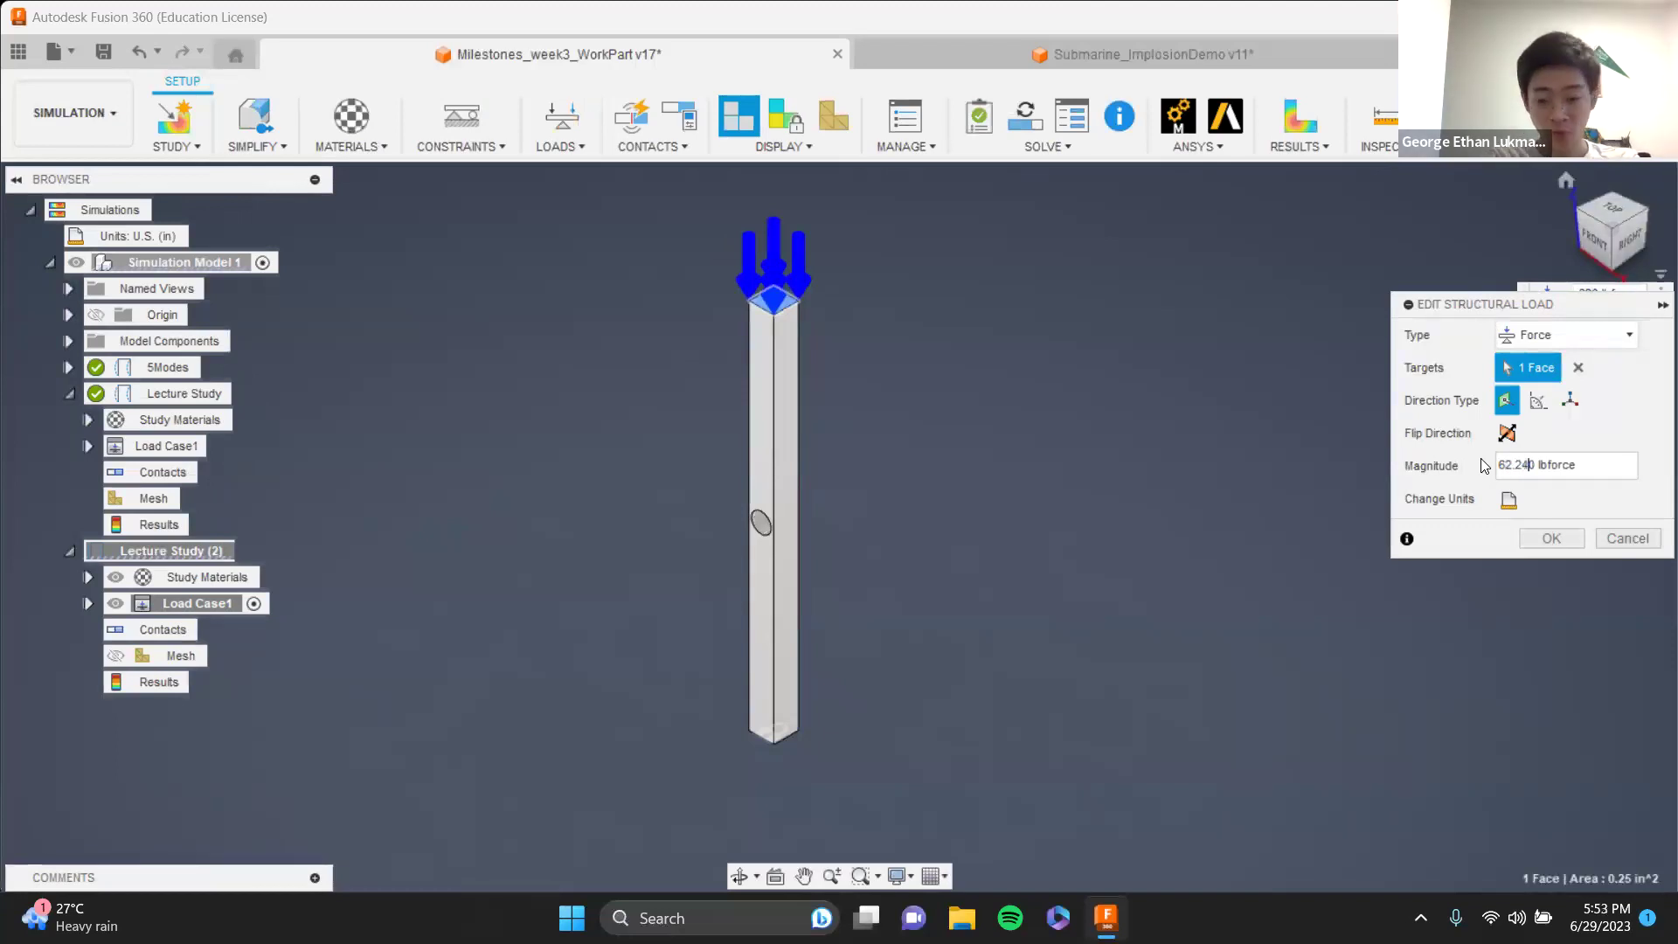
key(Return)
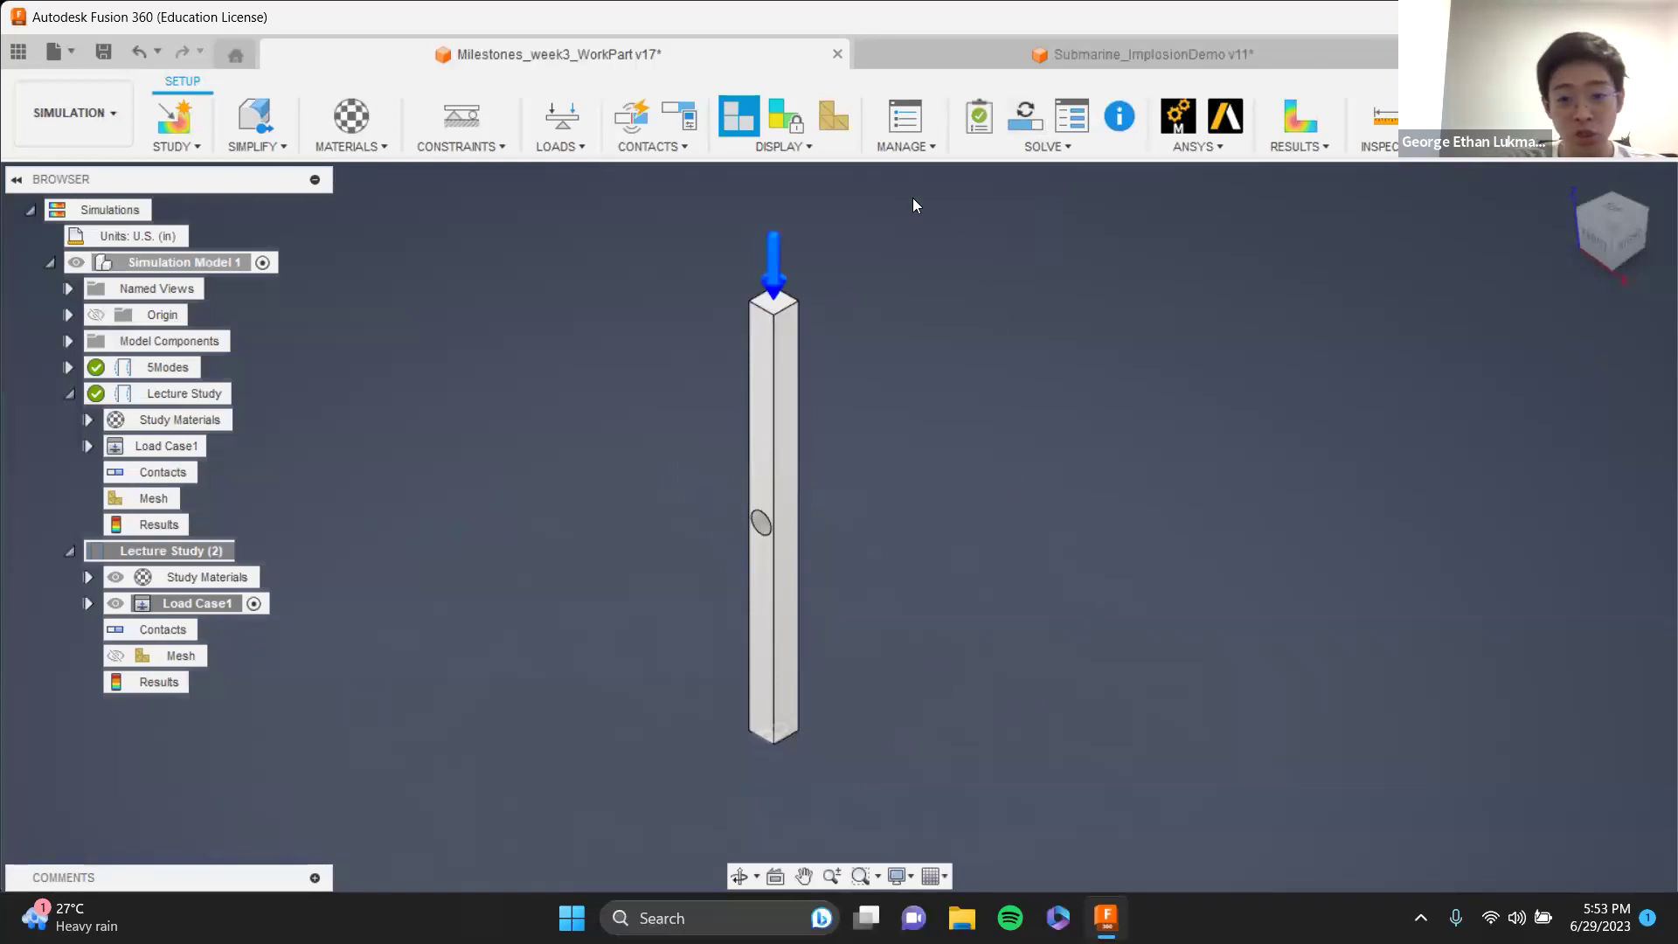
- Switch to the presentation and advance to the Buckling Stress analysis Setup slide about changing the load value
key(alt+Tab)
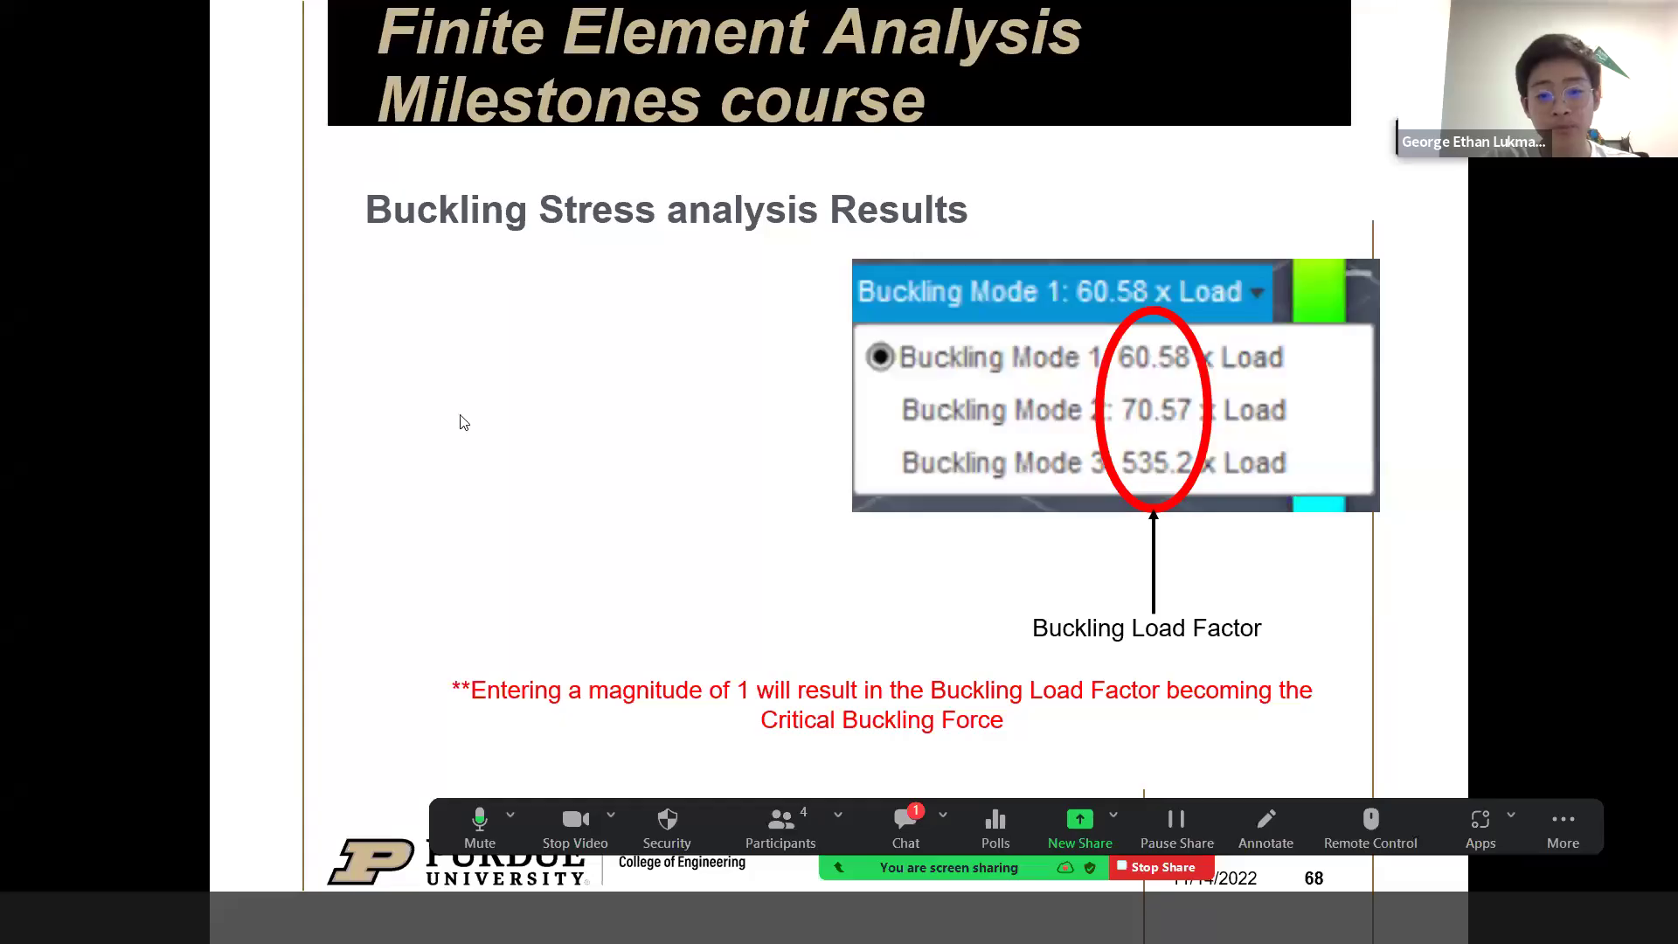
key(Right)
key(Right)
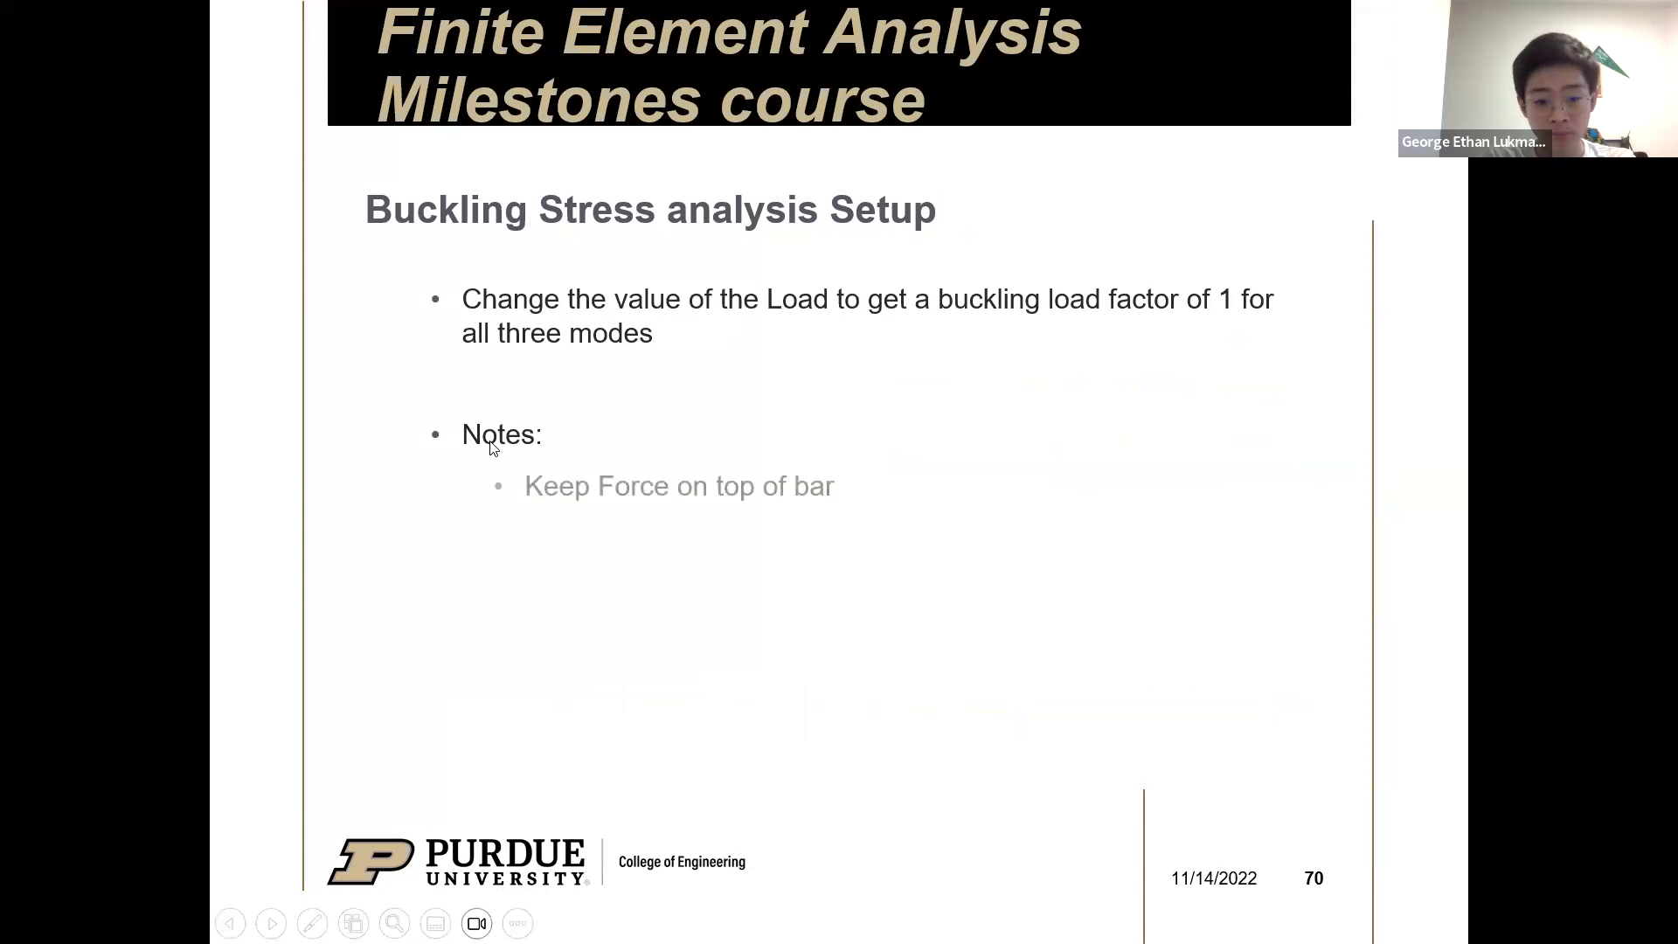
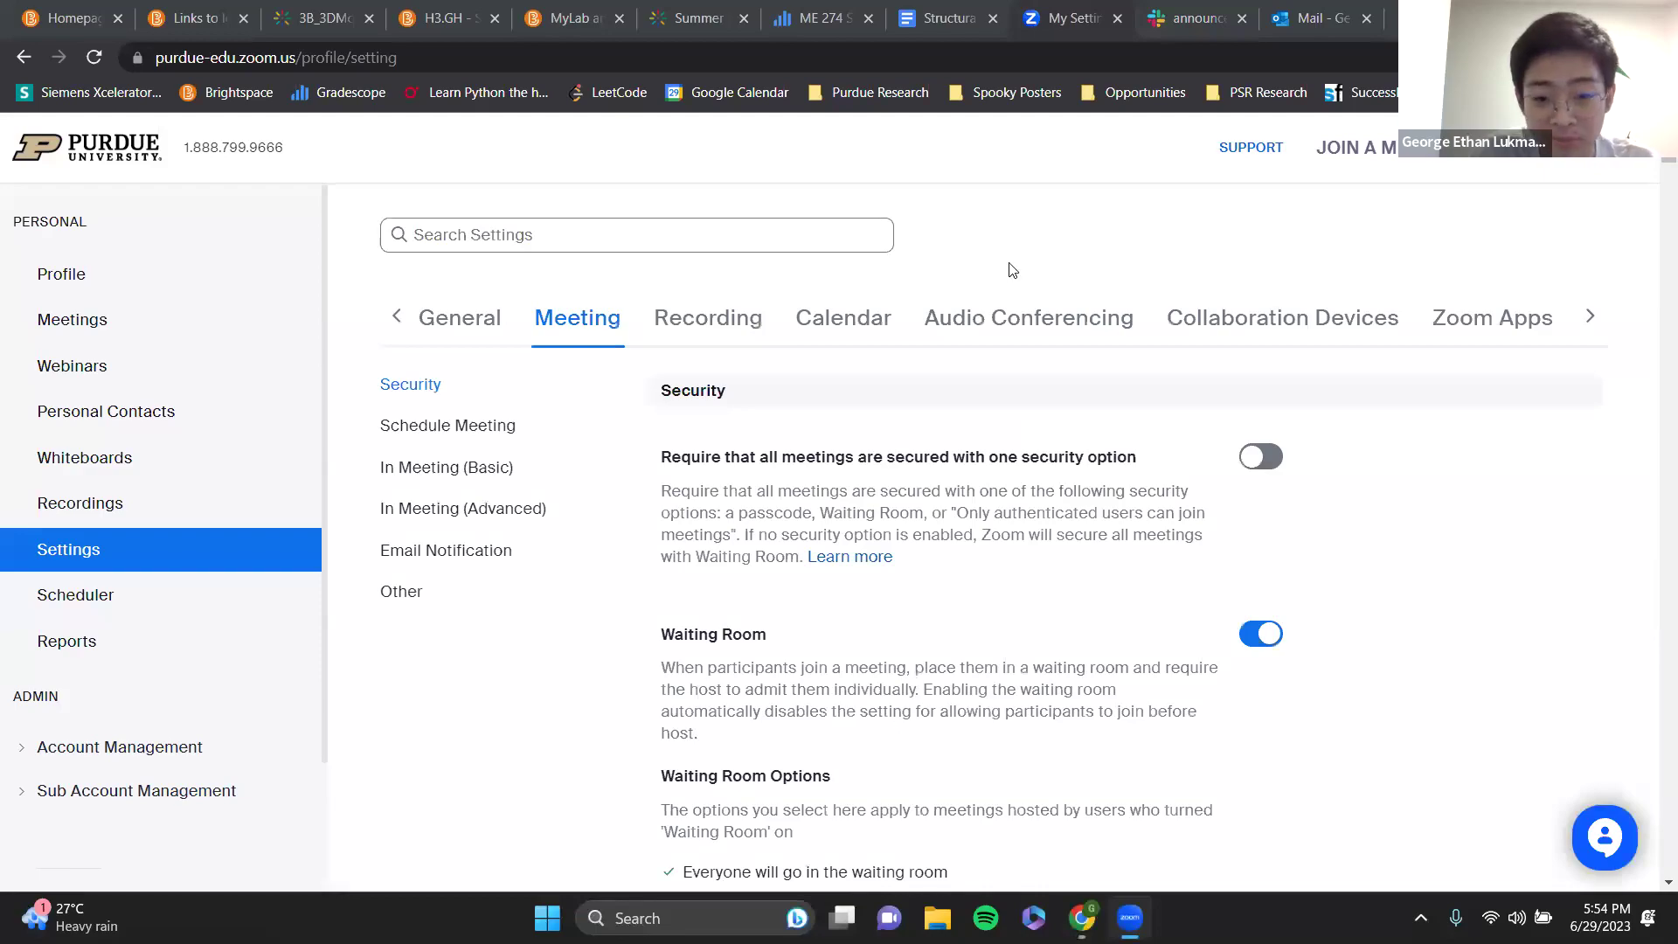
- Return to Fusion 360, enter the Simulation workspace and create a new Structural Buckling study
key(ctrl+super+Right)
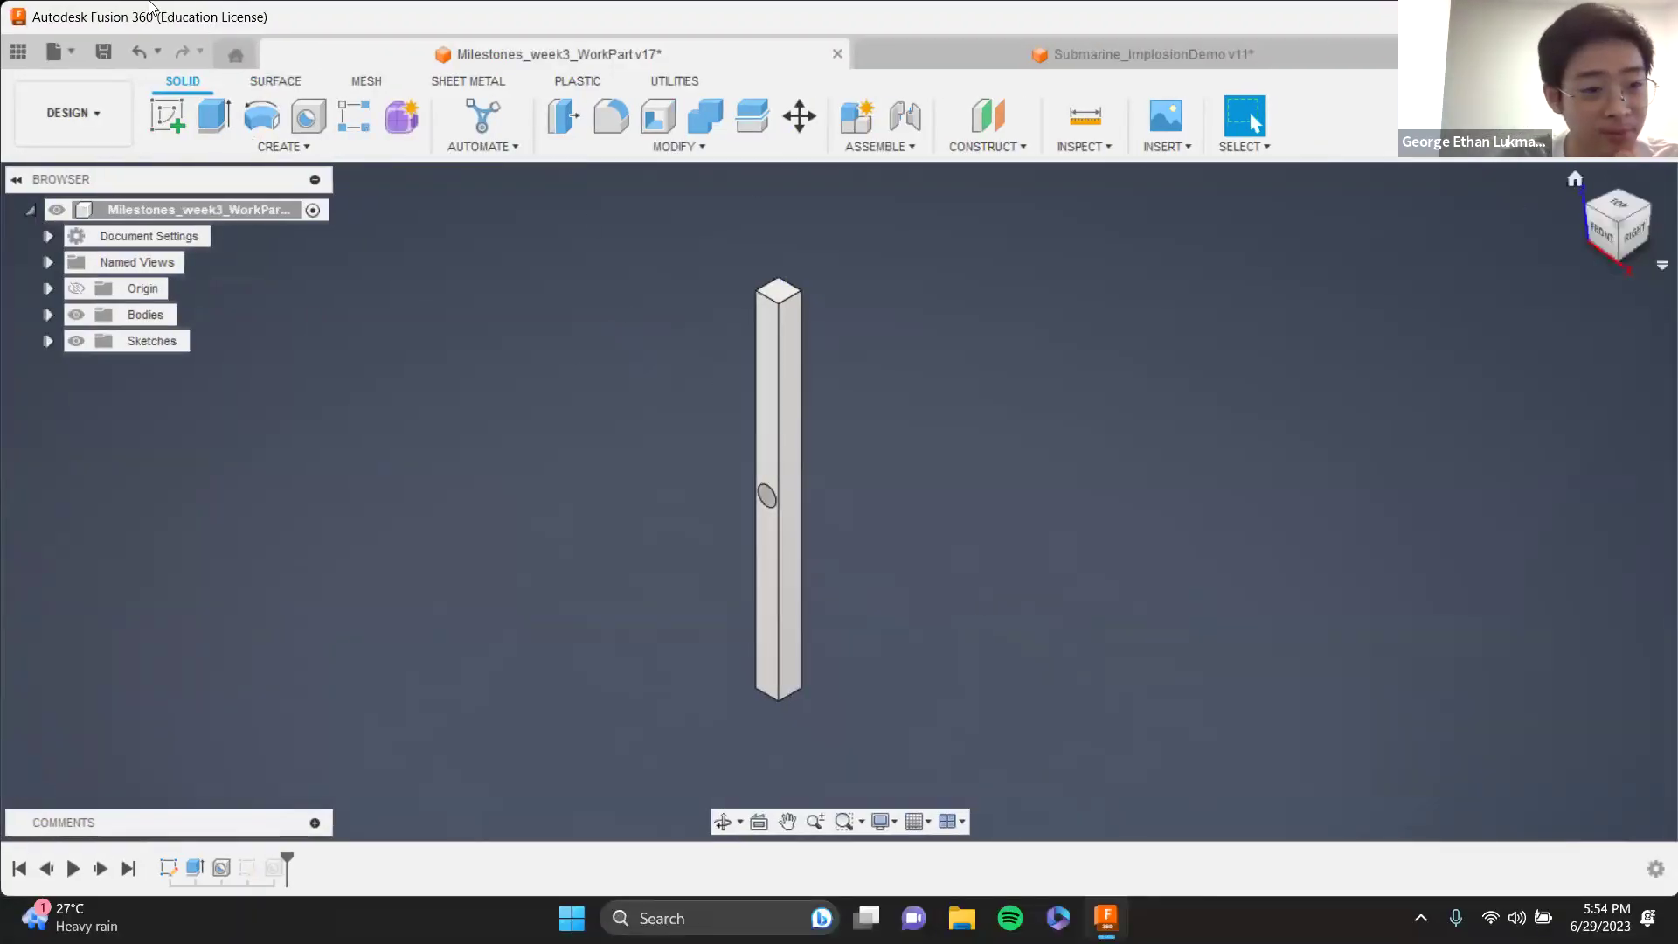
click(94, 113)
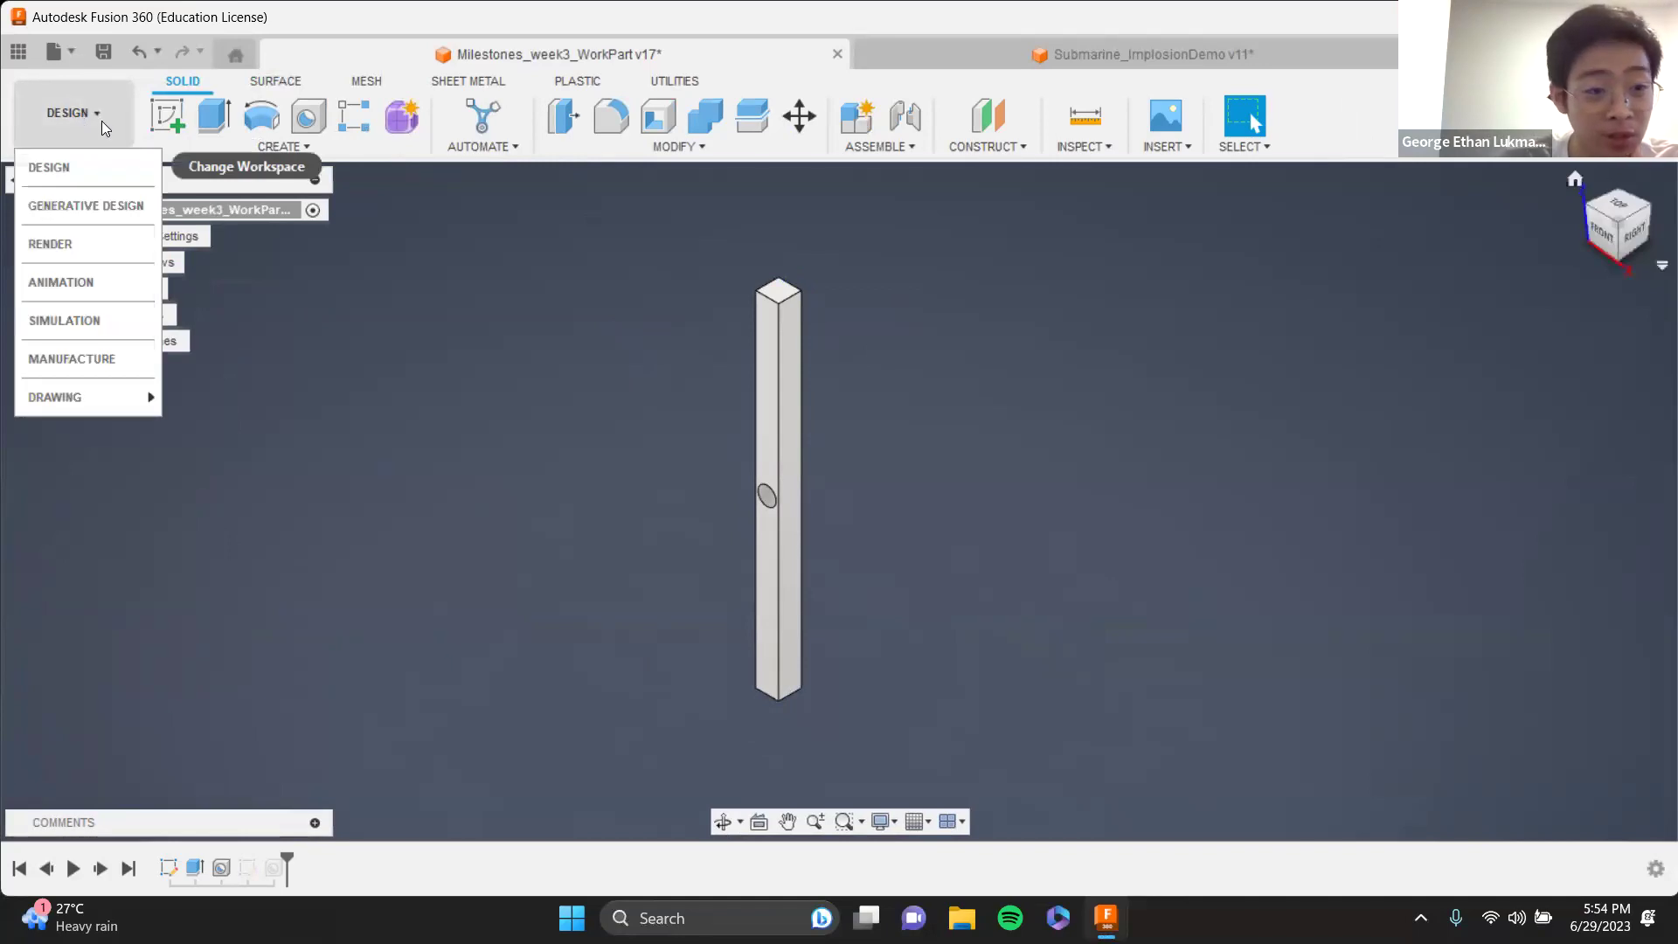
click(120, 319)
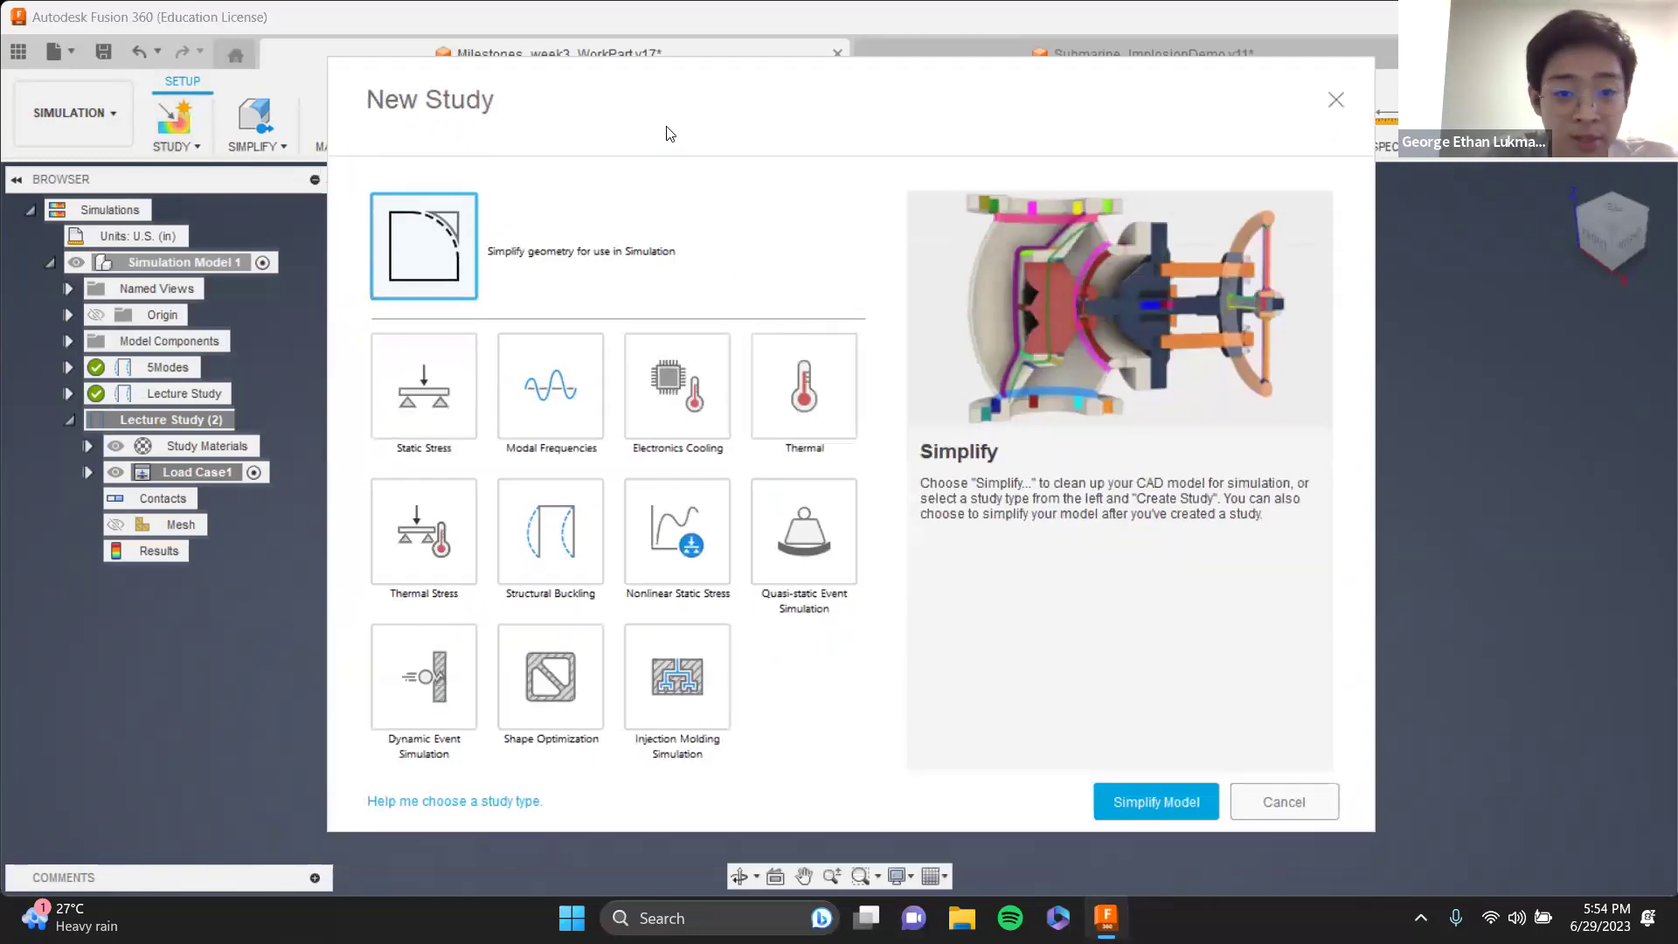
click(560, 492)
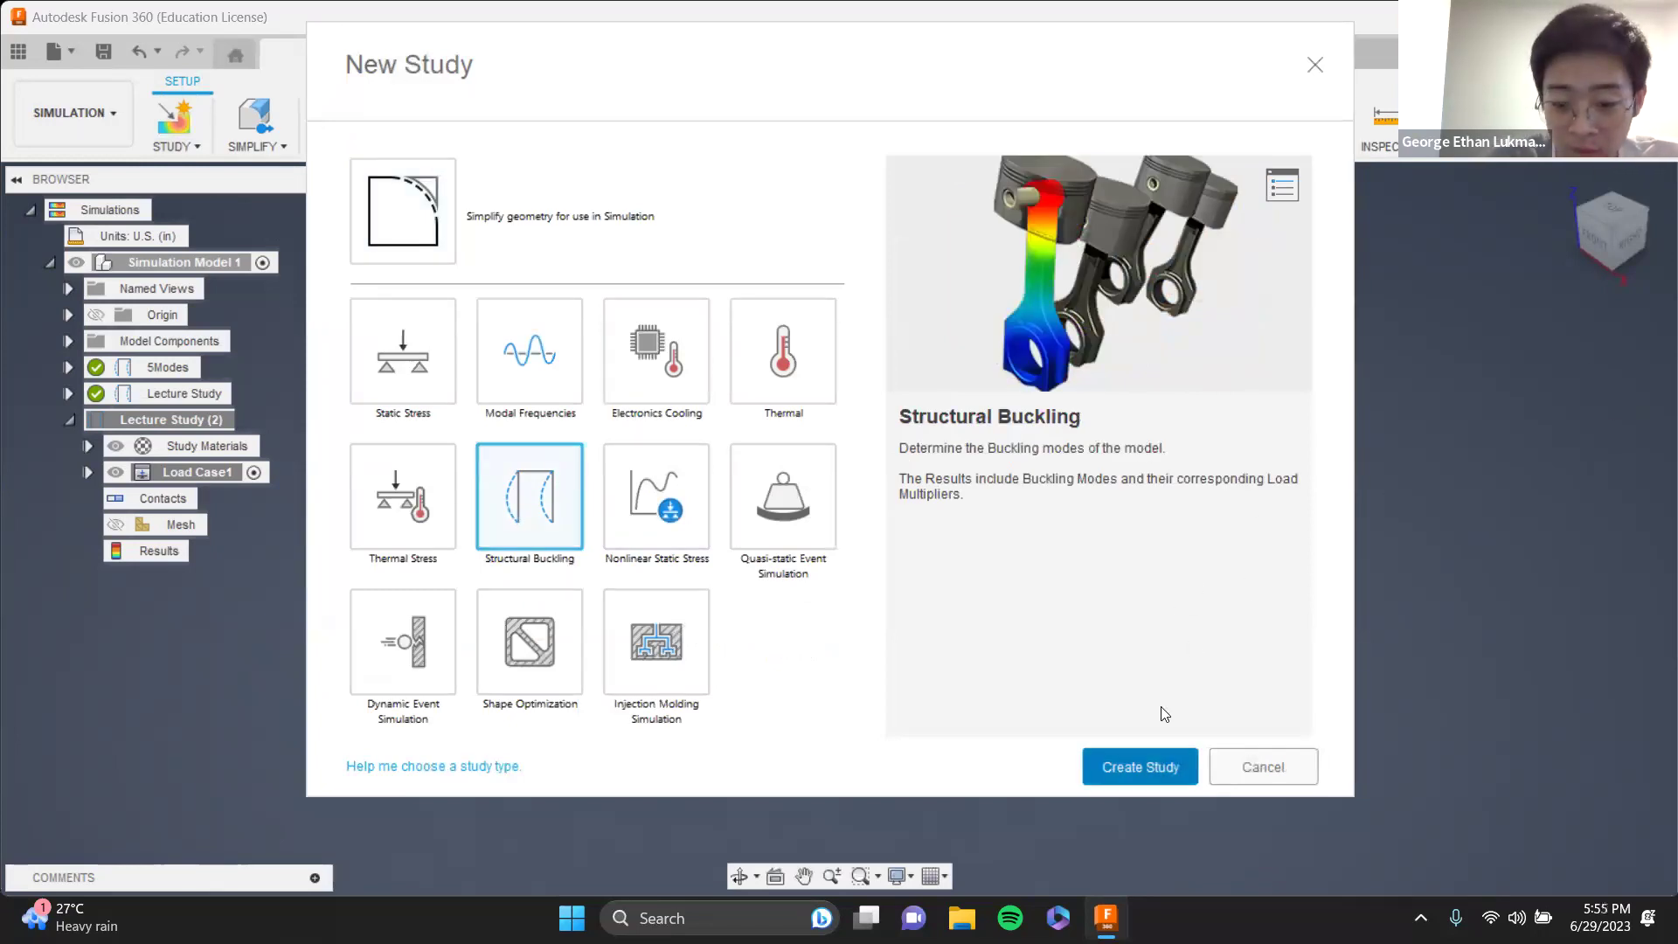
click(1140, 766)
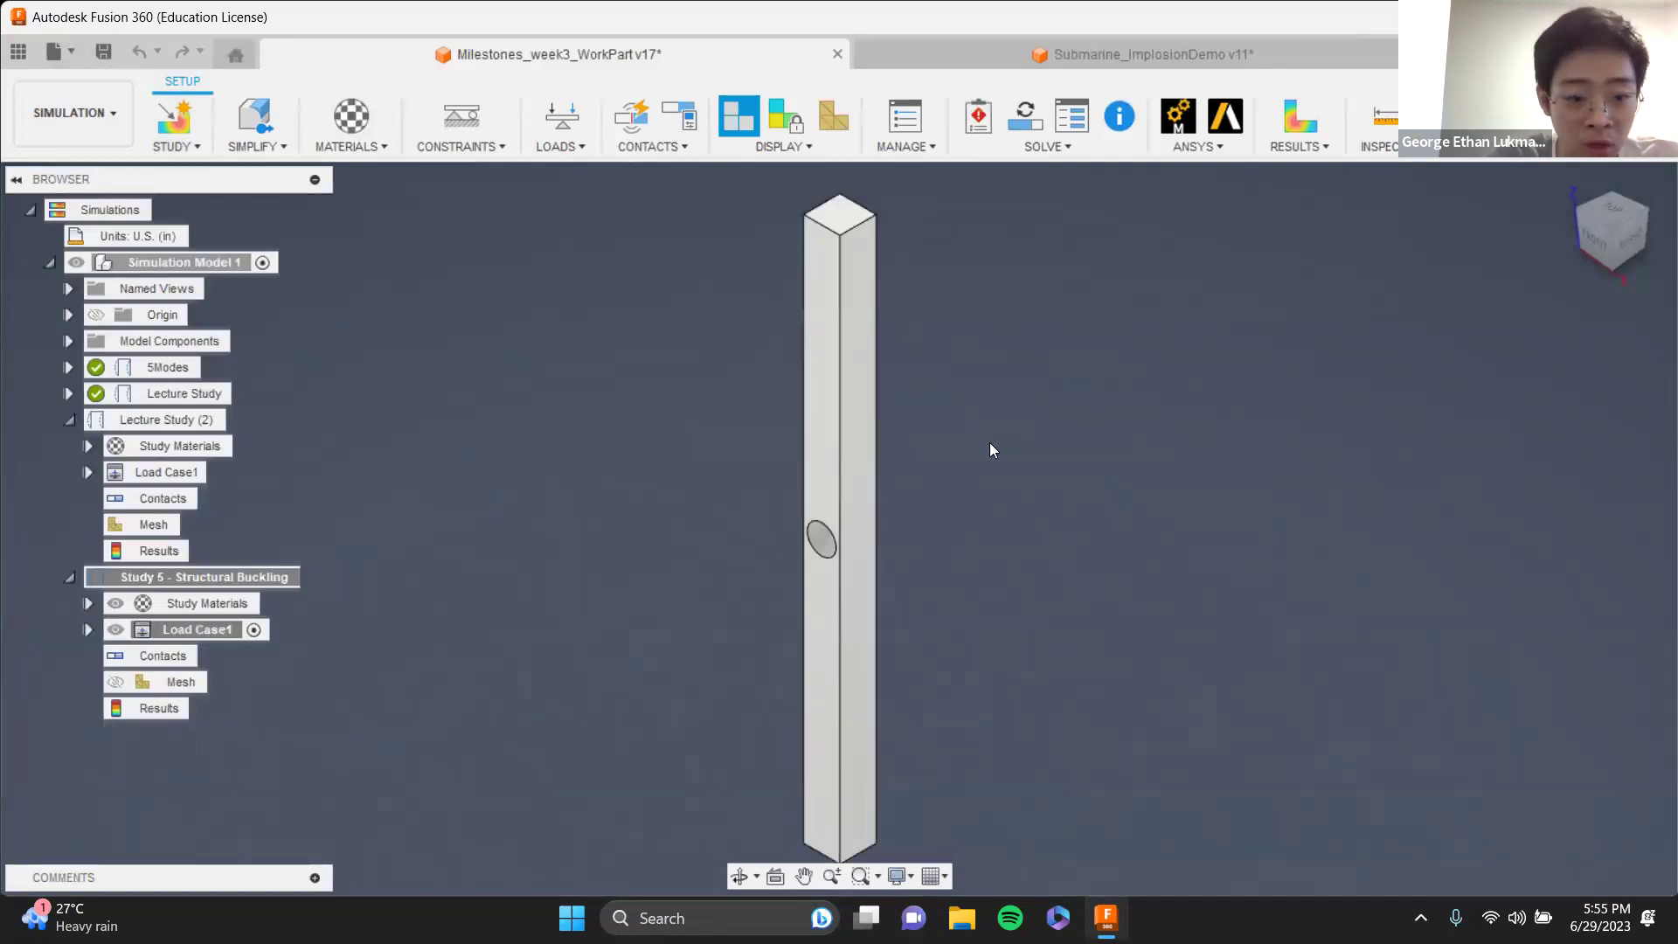
- Assign ABS Plastic as the bar's study material in the new Structural Buckling study
scroll(1119, 460, up, 1)
scroll(1079, 461, down, 3)
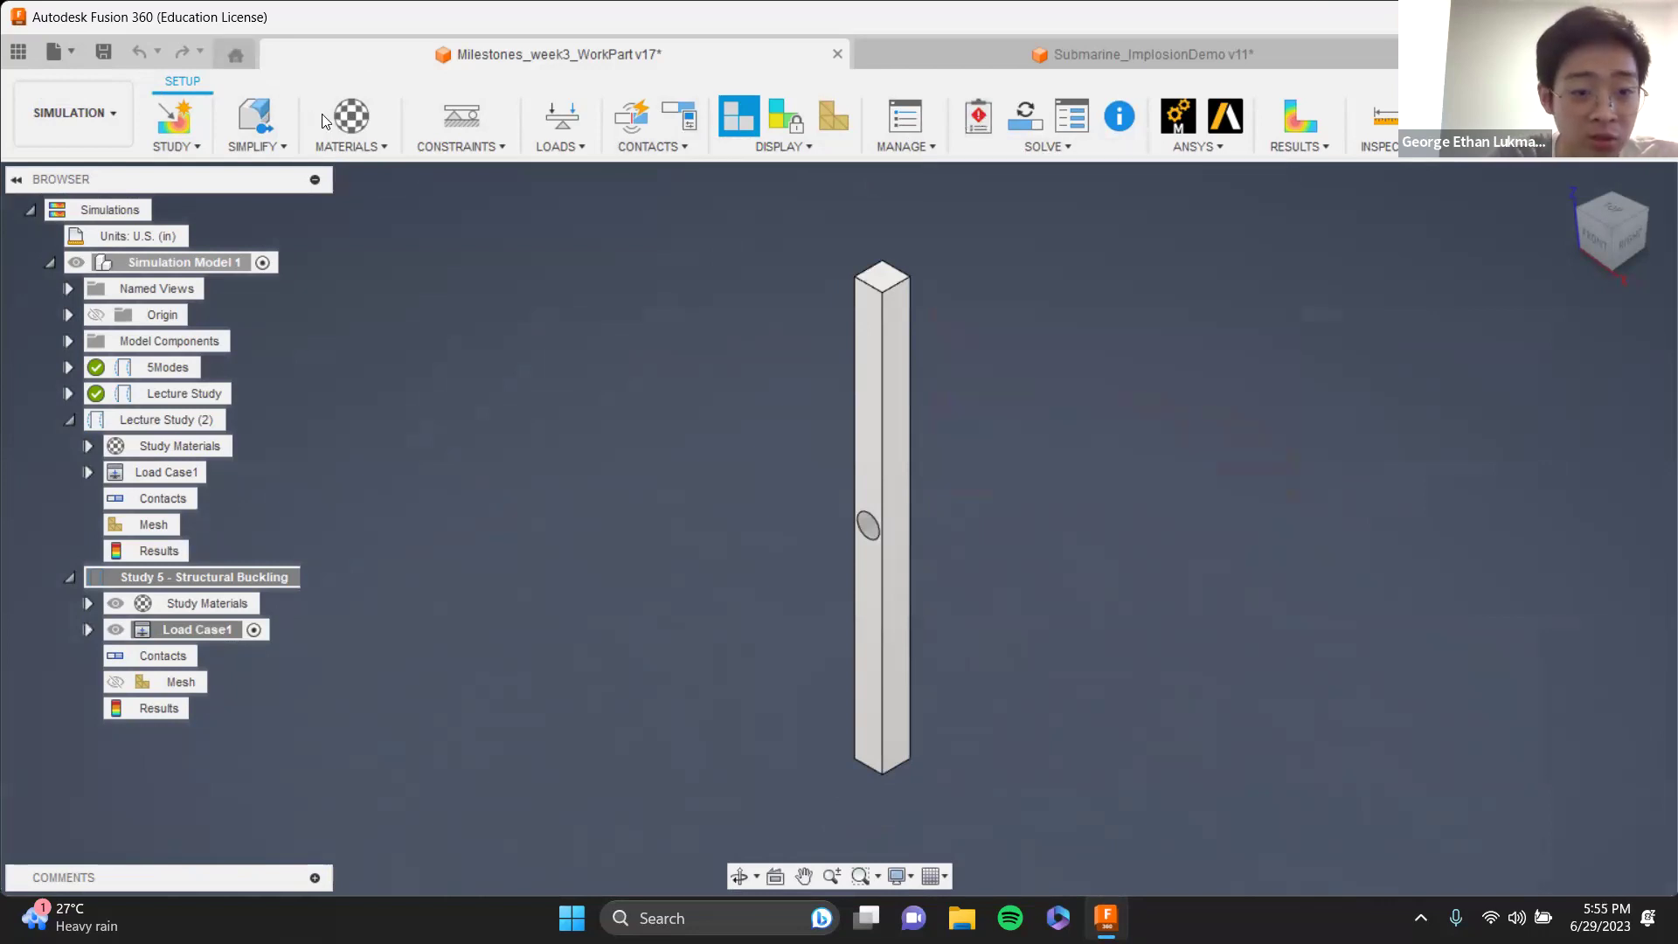
click(358, 127)
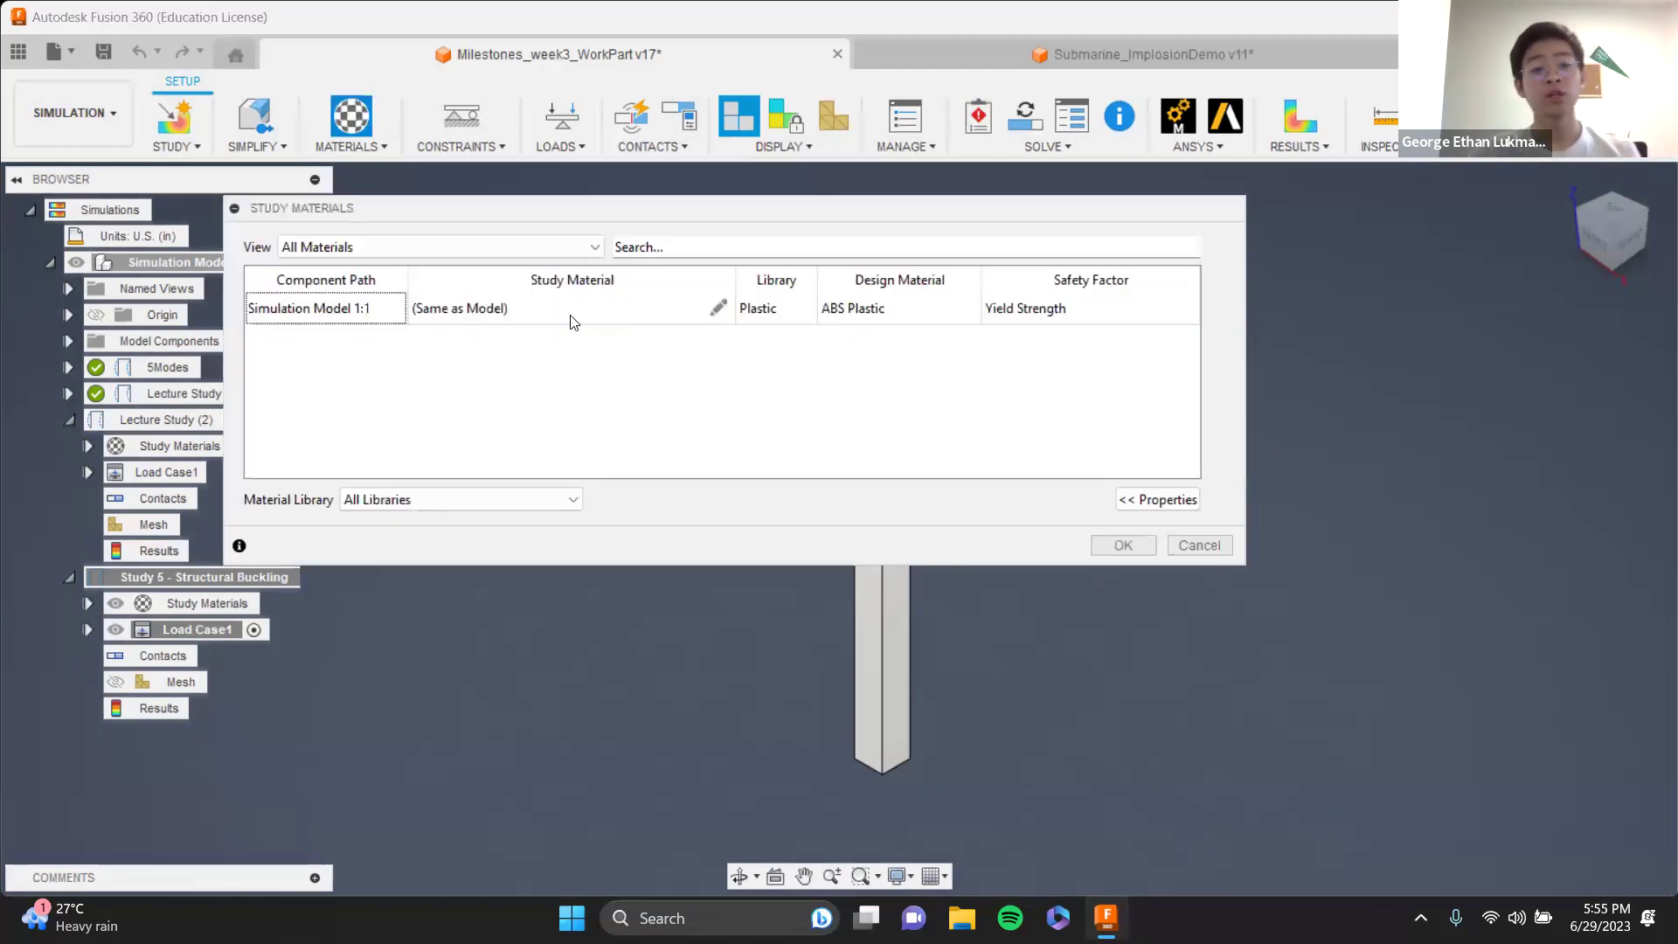
click(570, 315)
click(530, 393)
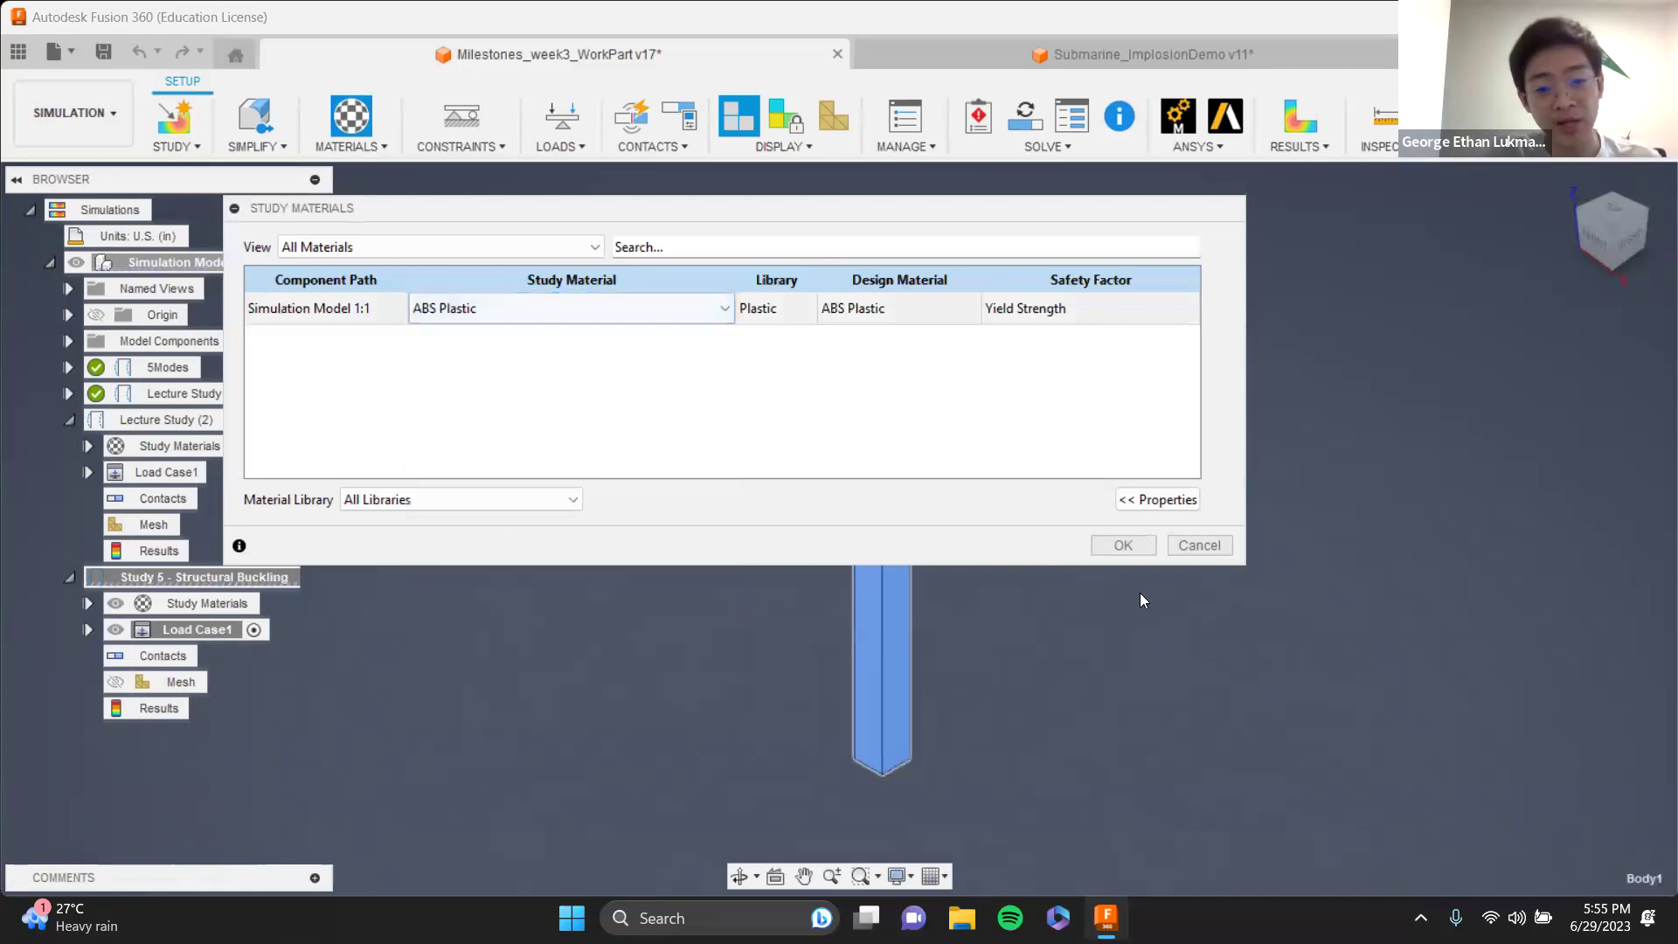
click(1110, 545)
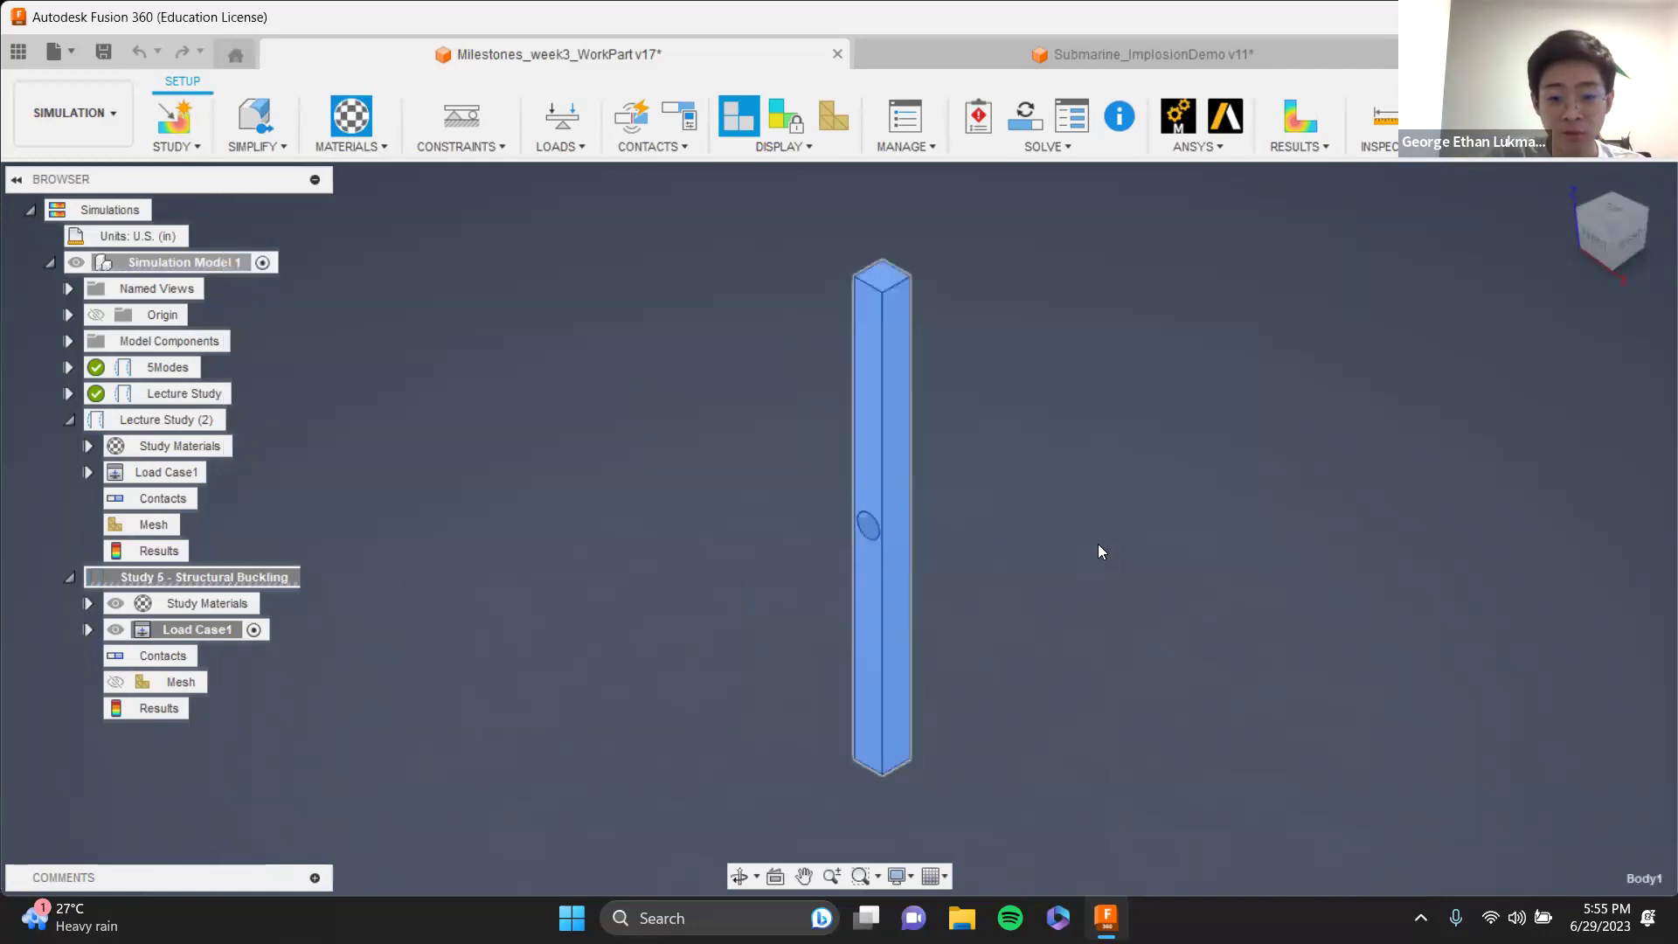
- Apply a Fixed structural constraint on the bar's bottom face with the Ux, Uy and Uz axes fixed
click(473, 117)
shift+middle_drag(1002, 678, 911, 486)
click(910, 485)
shift+middle_drag(1065, 459, 1139, 673)
scroll(1064, 574, down, 4)
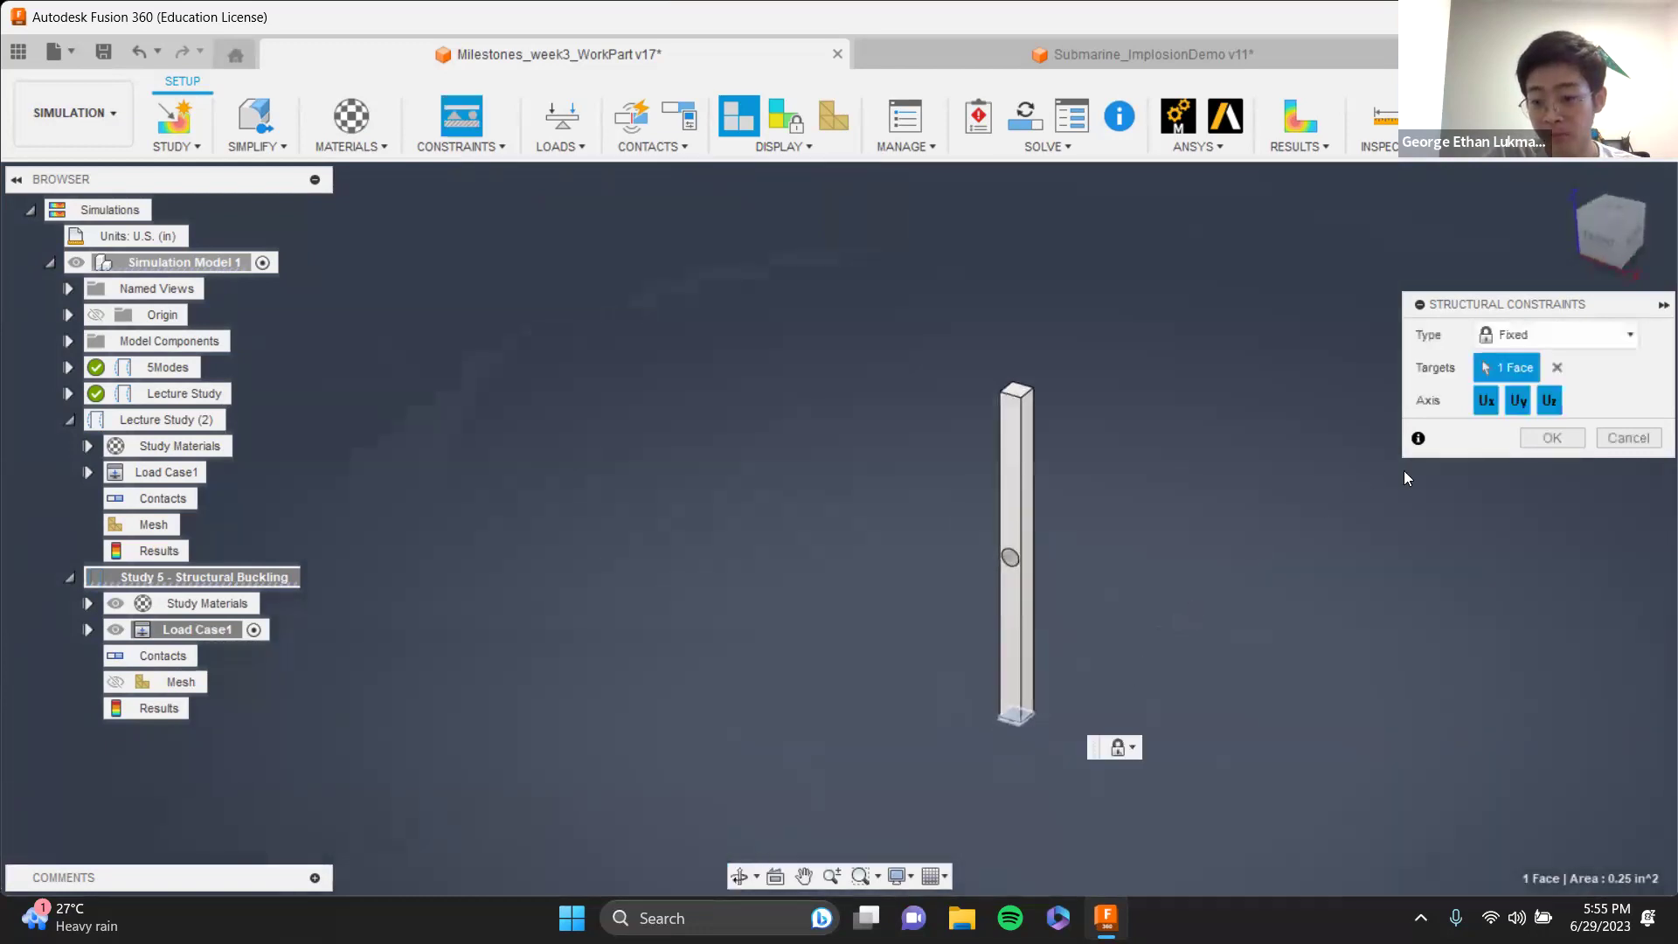
click(1549, 437)
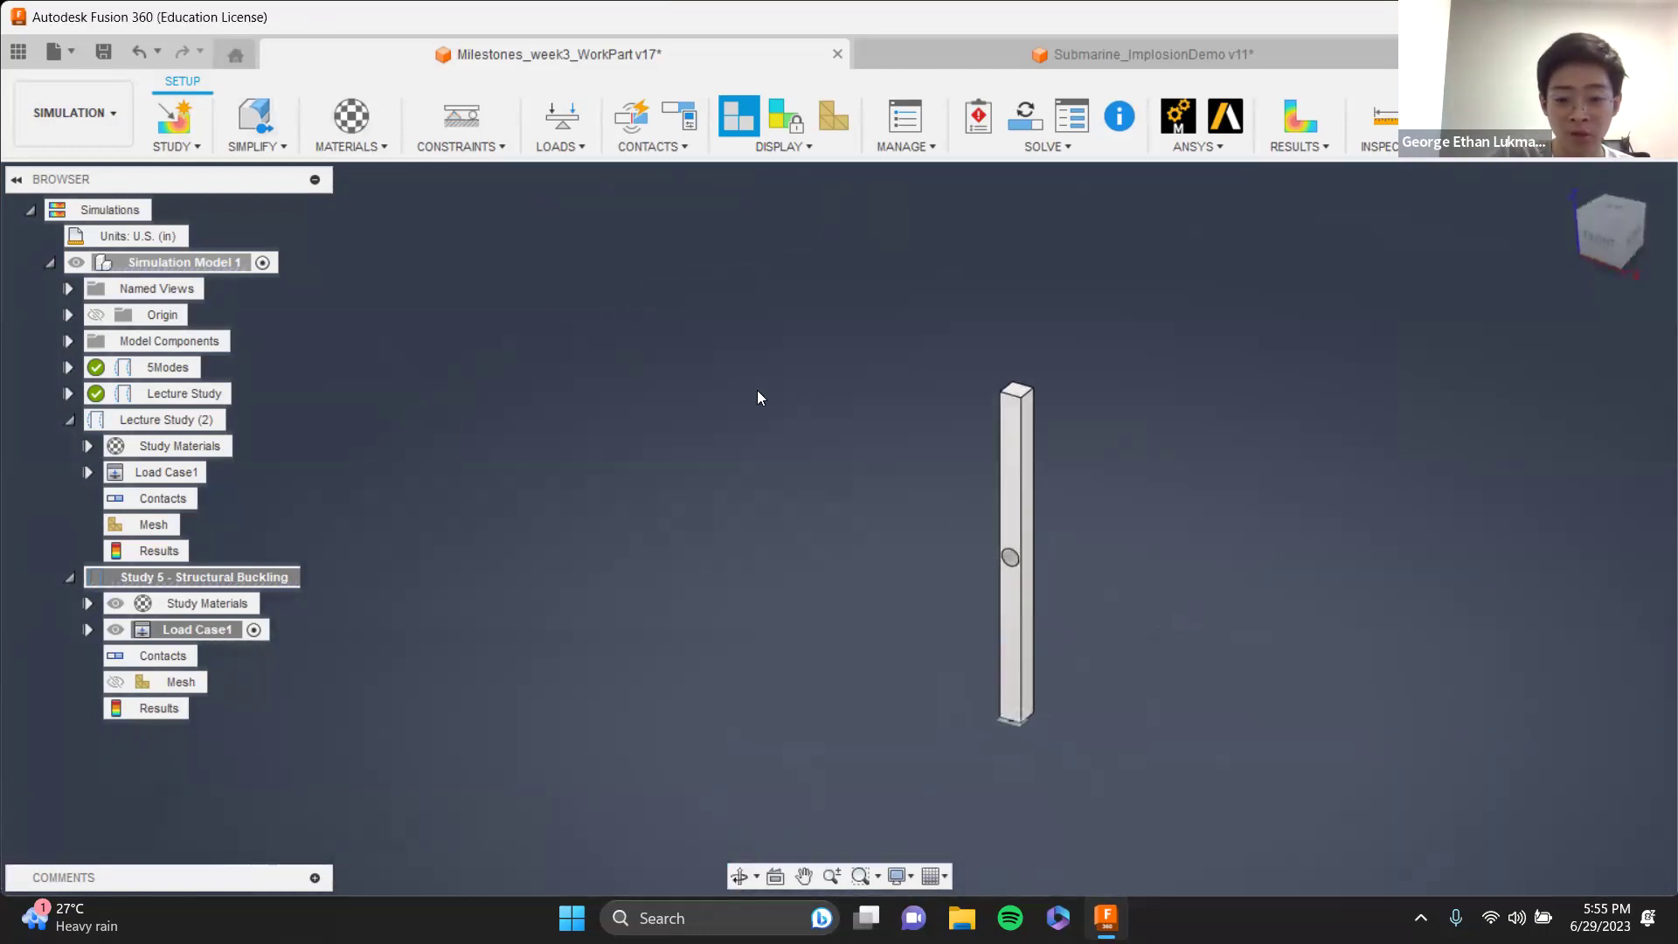
- Apply a structural Force load with a magnitude of 1 lbforce to the bar's top face
click(570, 127)
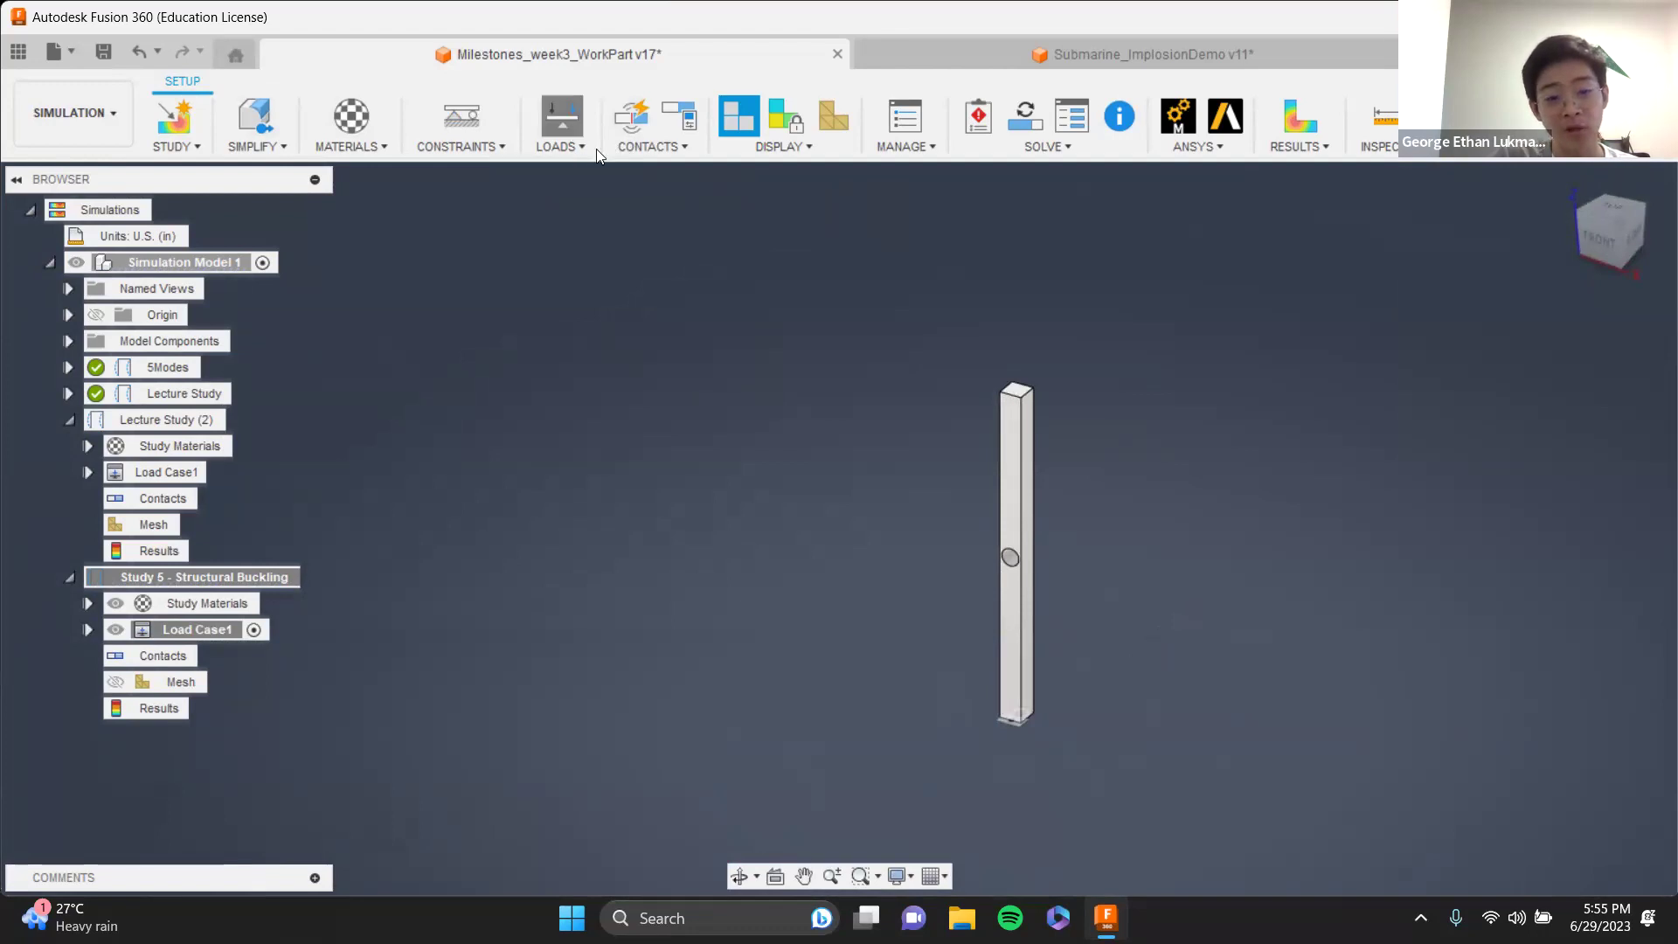
shift+middle_drag(1157, 411, 1103, 477)
scroll(1097, 474, up, 3)
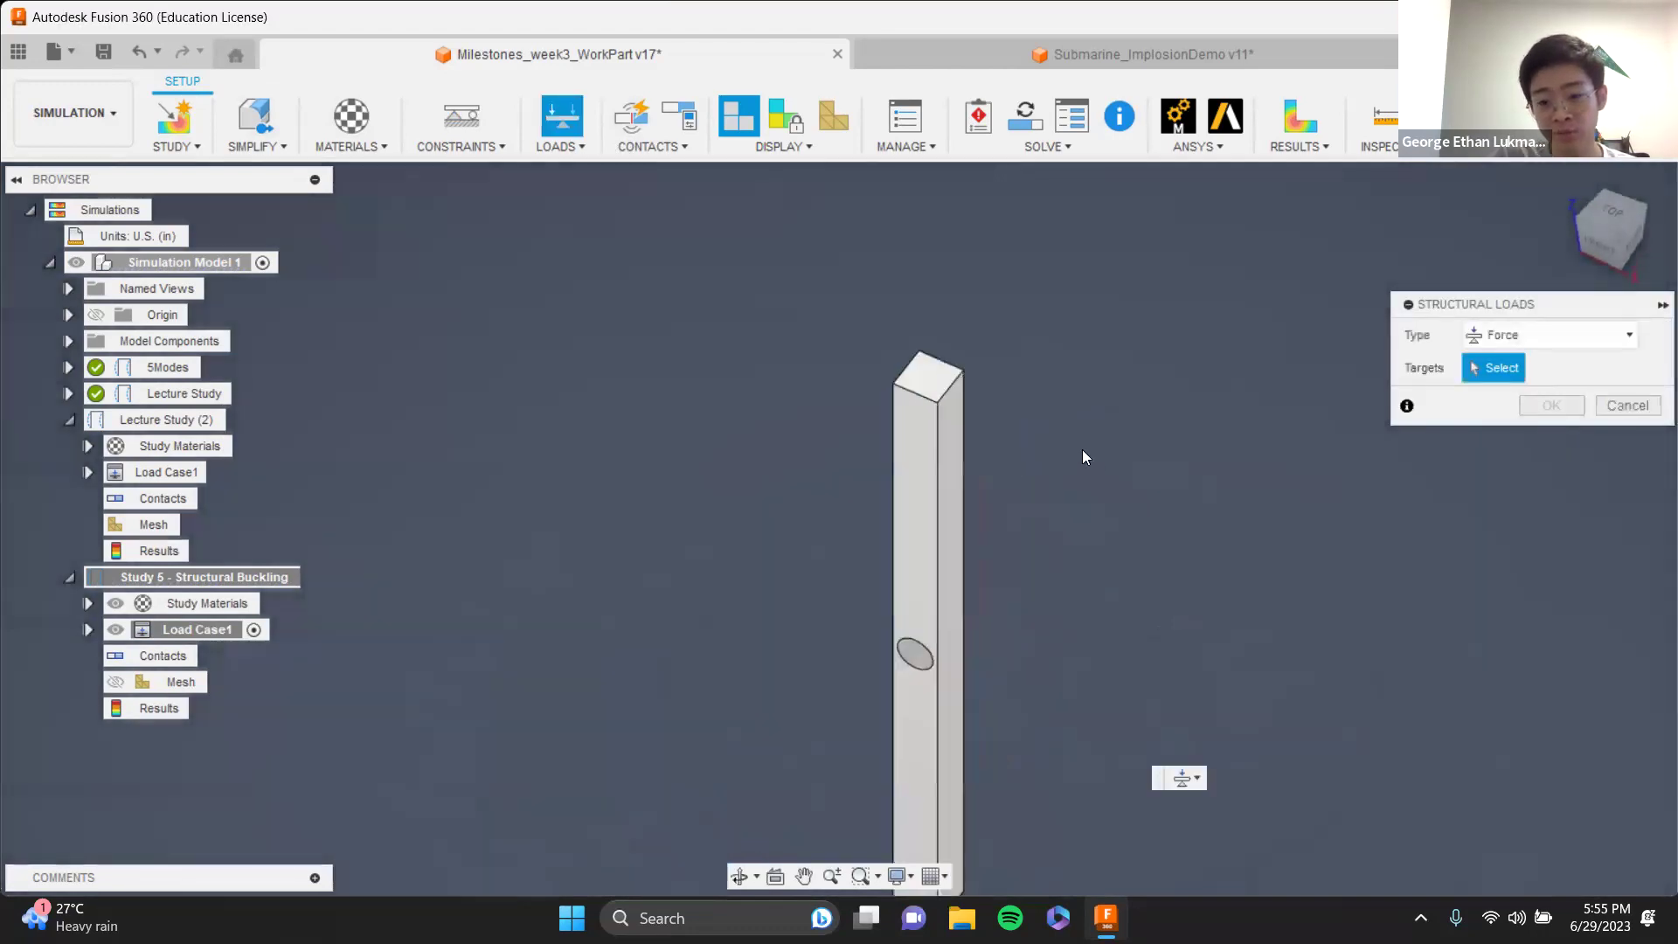
click(885, 376)
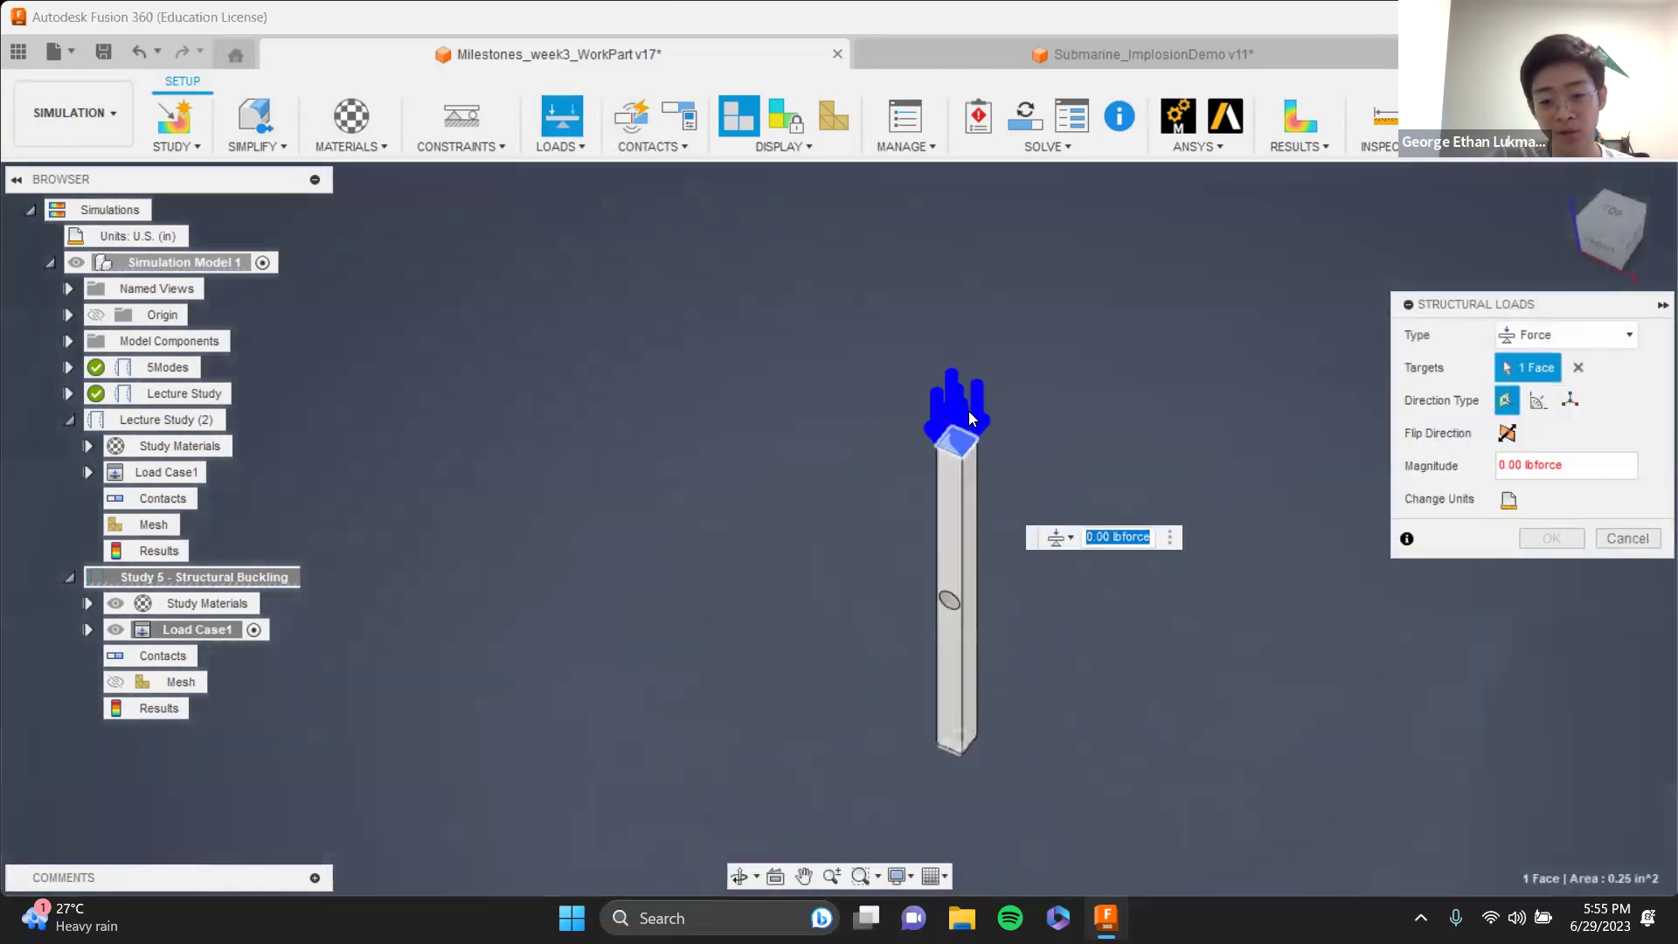
scroll(994, 462, up, 2)
scroll(995, 462, up, 2)
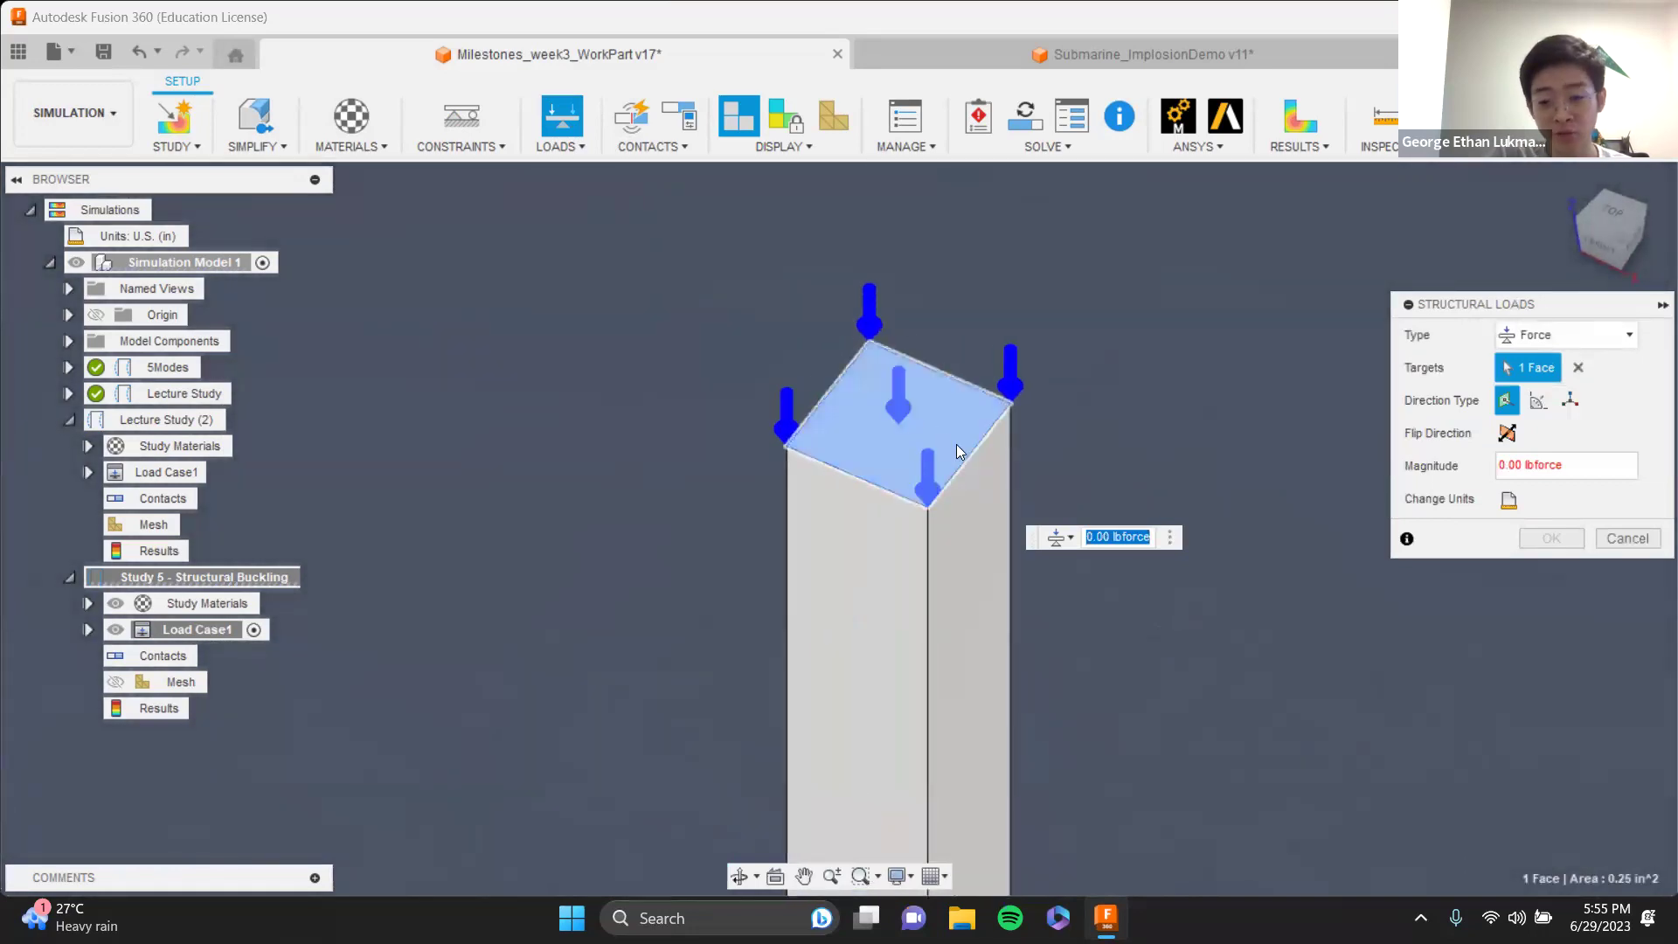
scroll(970, 463, down, 5)
click(1505, 464)
text(1)
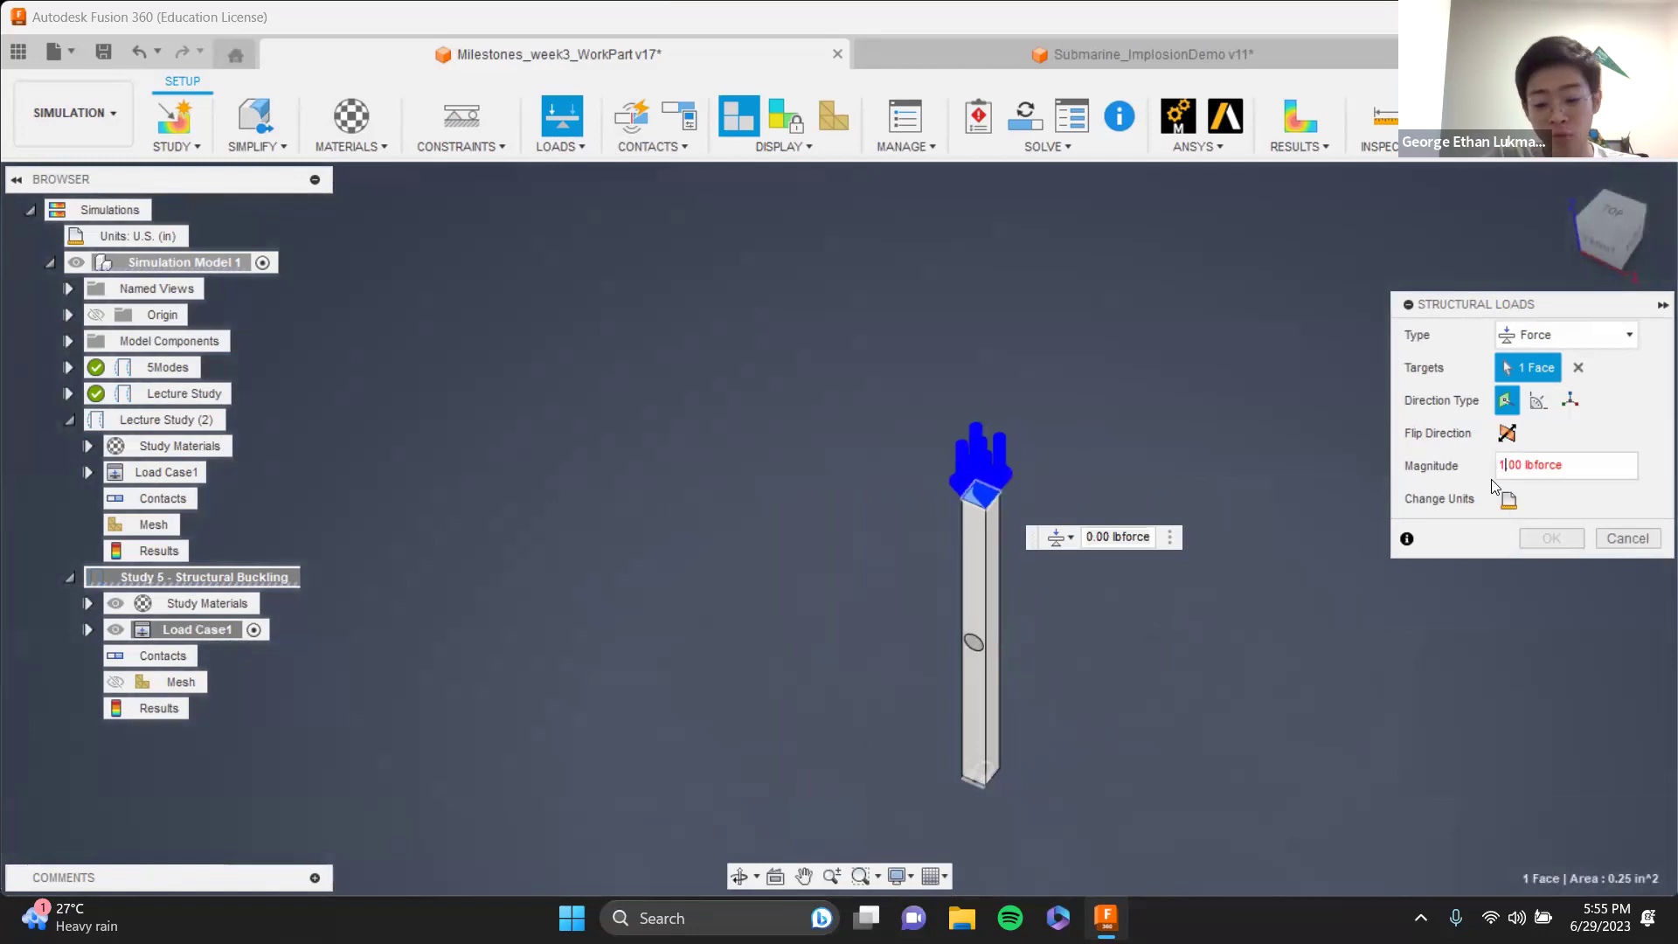
click(1551, 537)
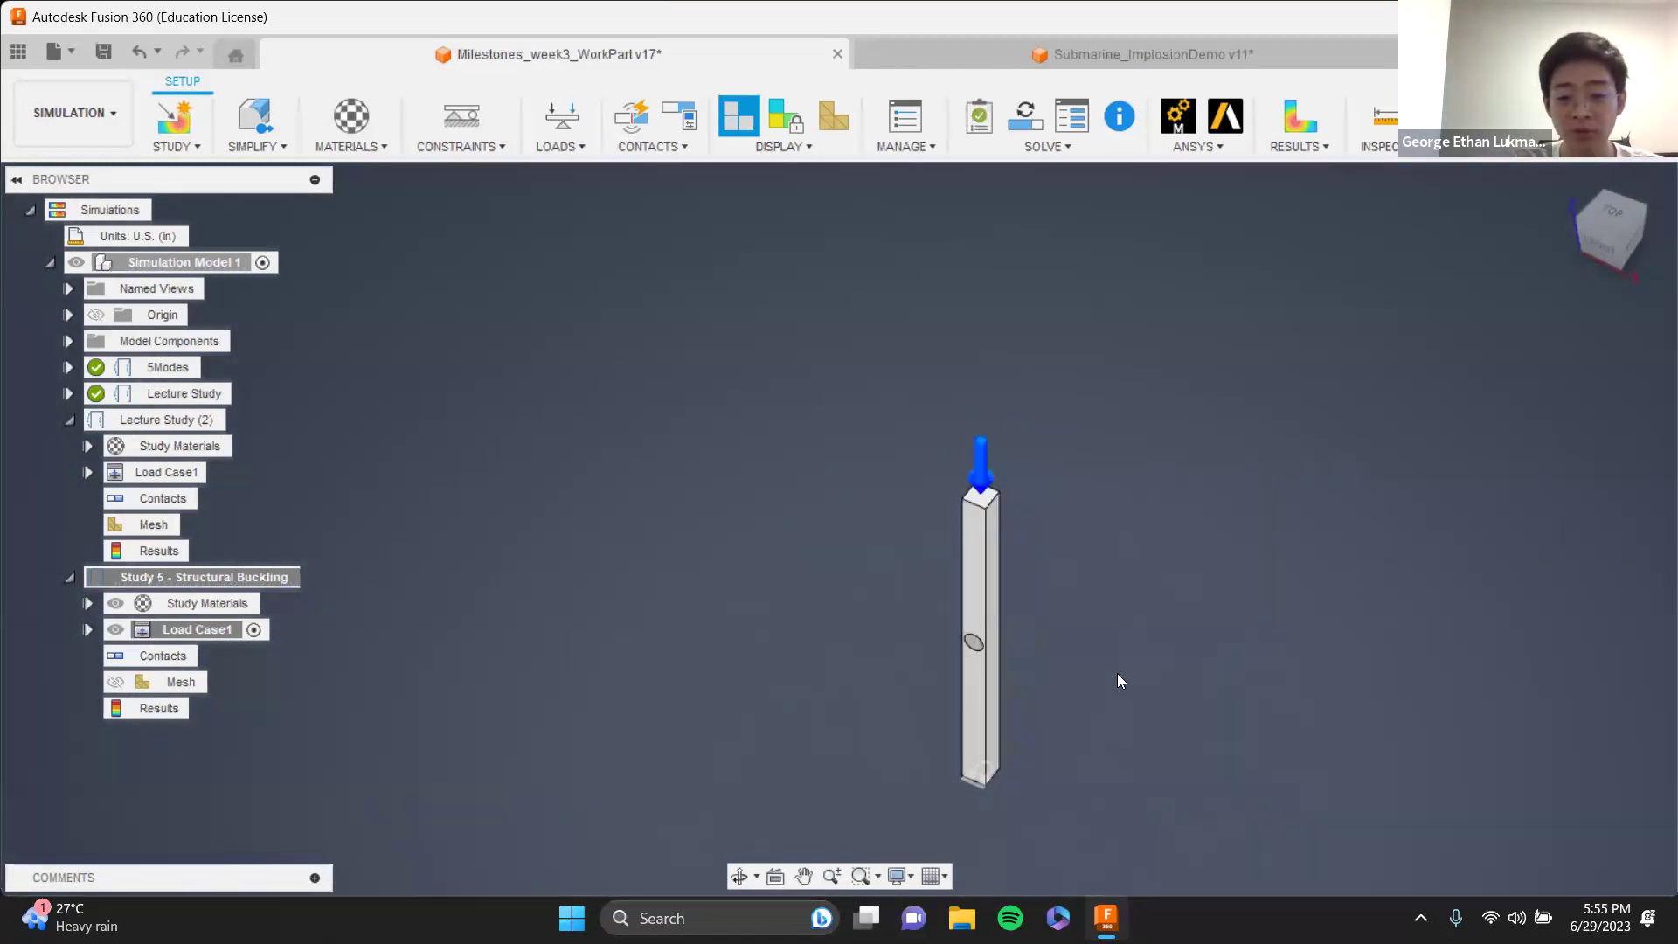
- Return from the Buckling Stress analysis Results slide to Fusion 360 and check the Number of Modes in the Study 5 settings
scroll(970, 442, up, 6)
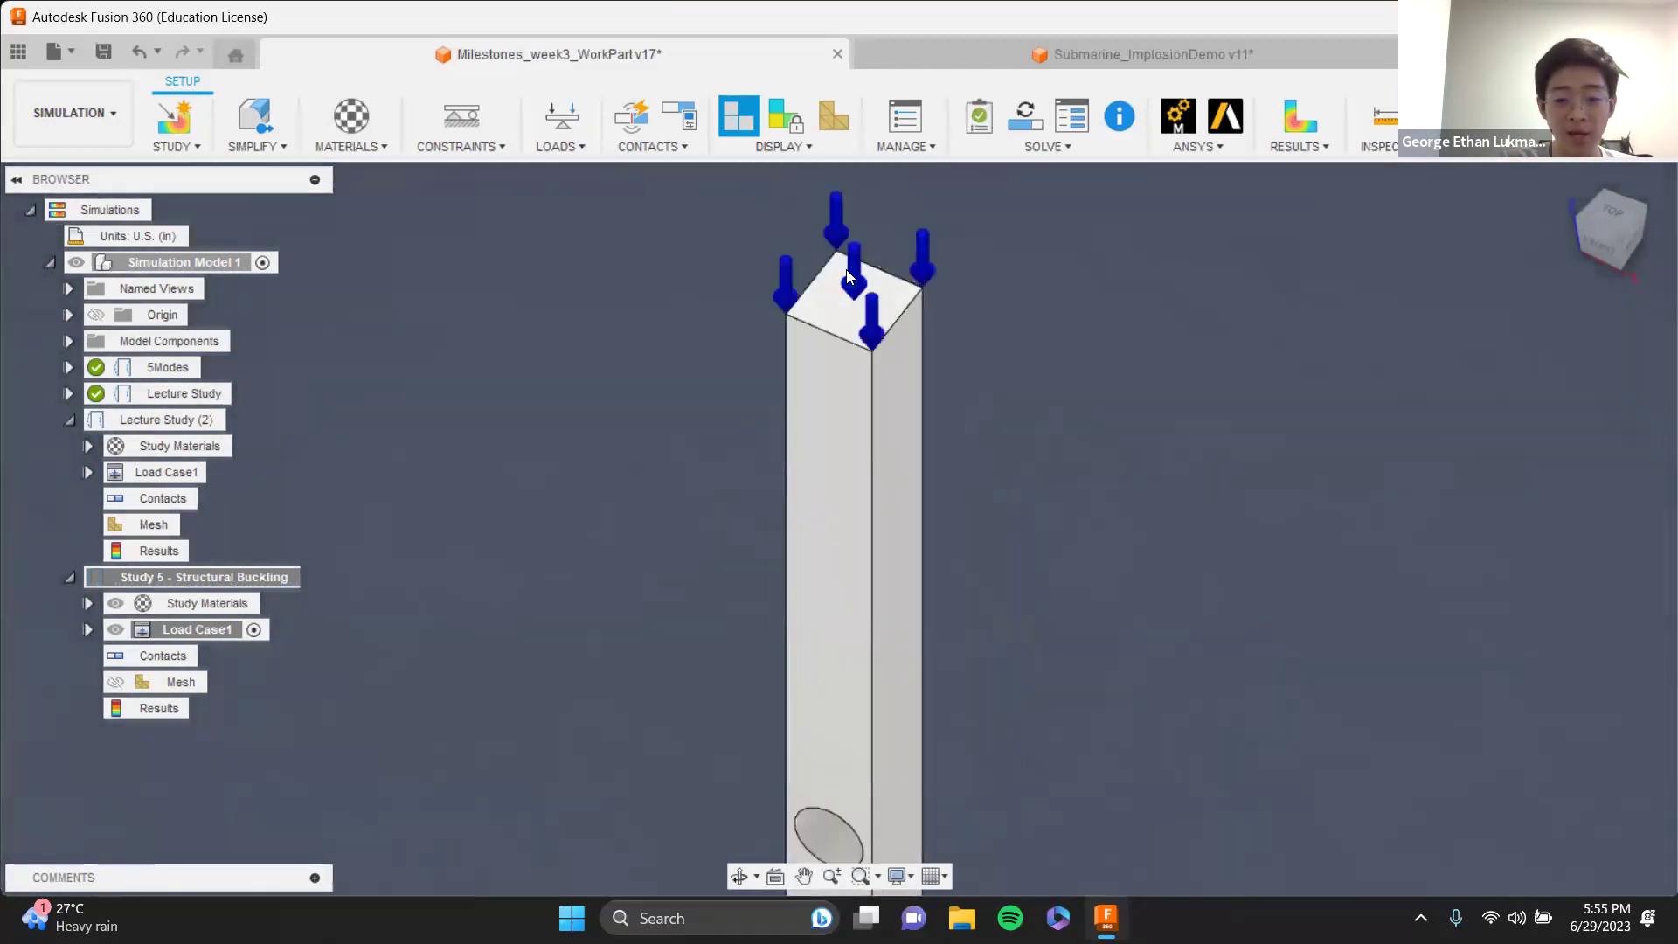
scroll(846, 271, up, 3)
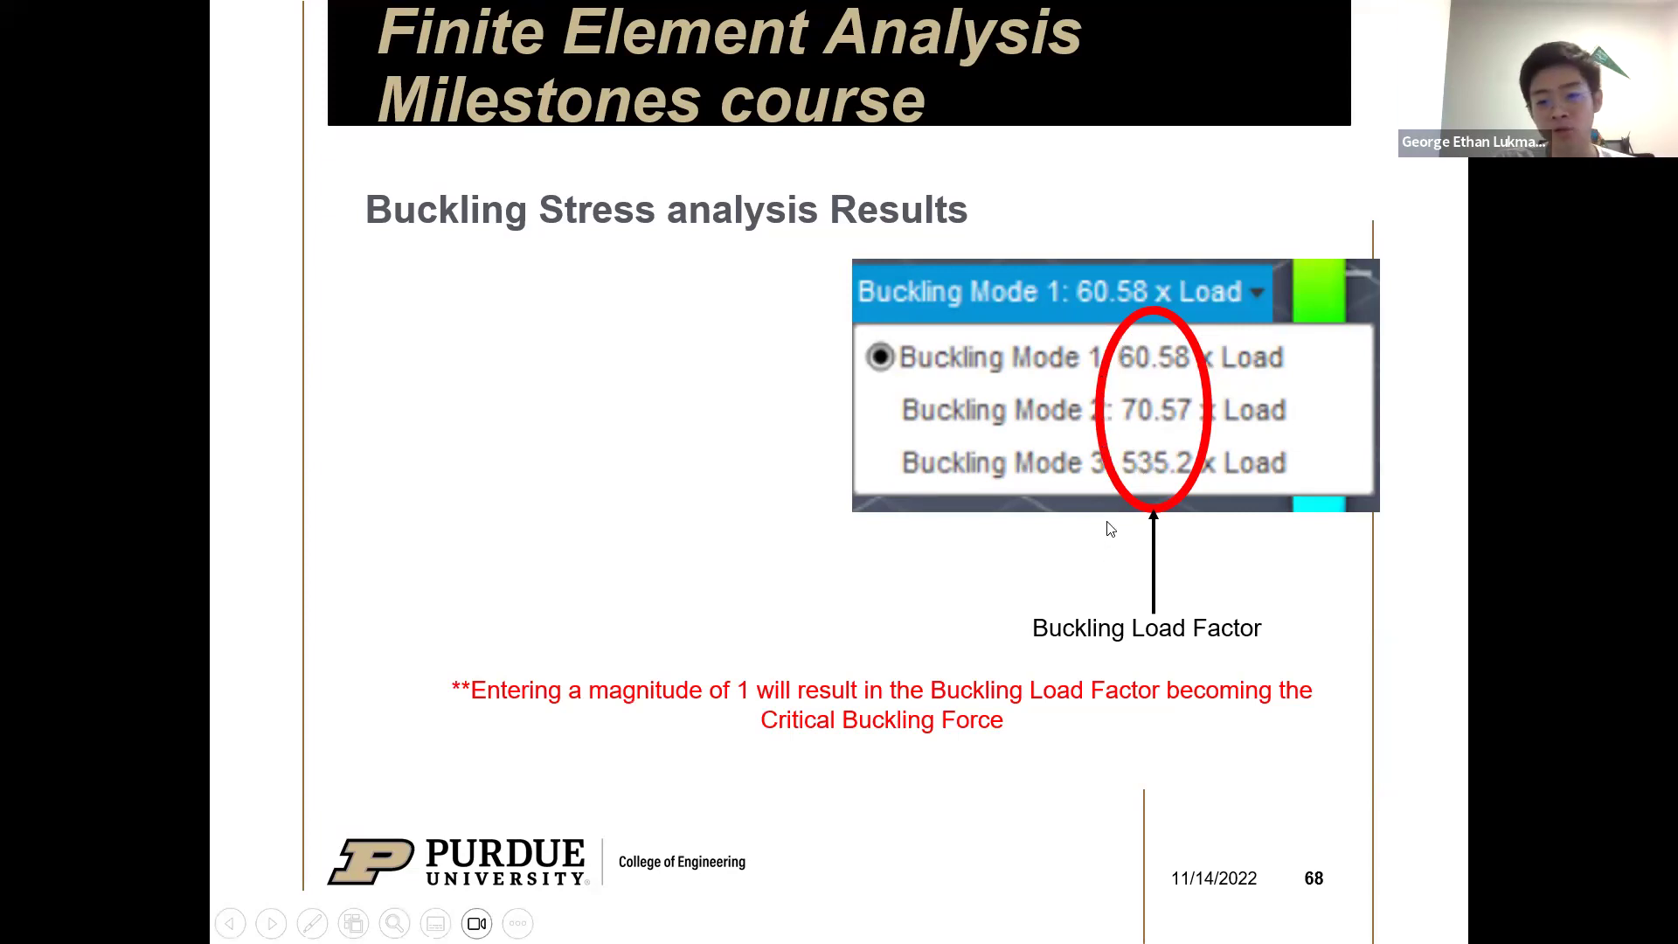
key(alt+Tab)
scroll(846, 495, down, 5)
middle_drag(757, 662, 769, 463)
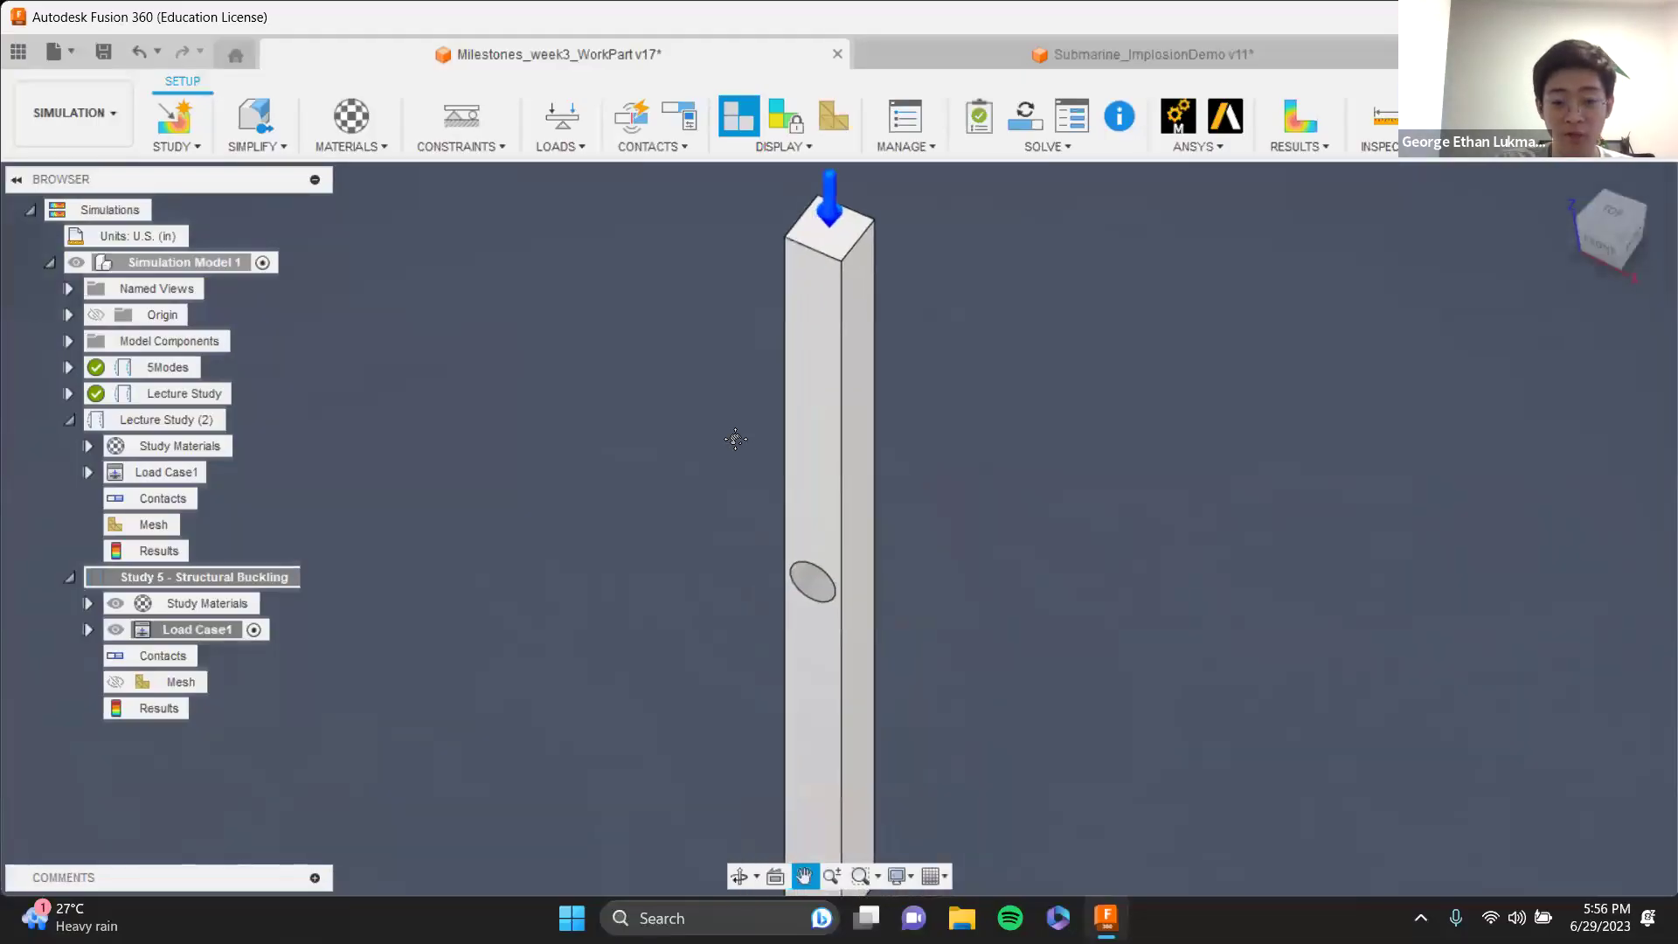
scroll(816, 488, down, 2)
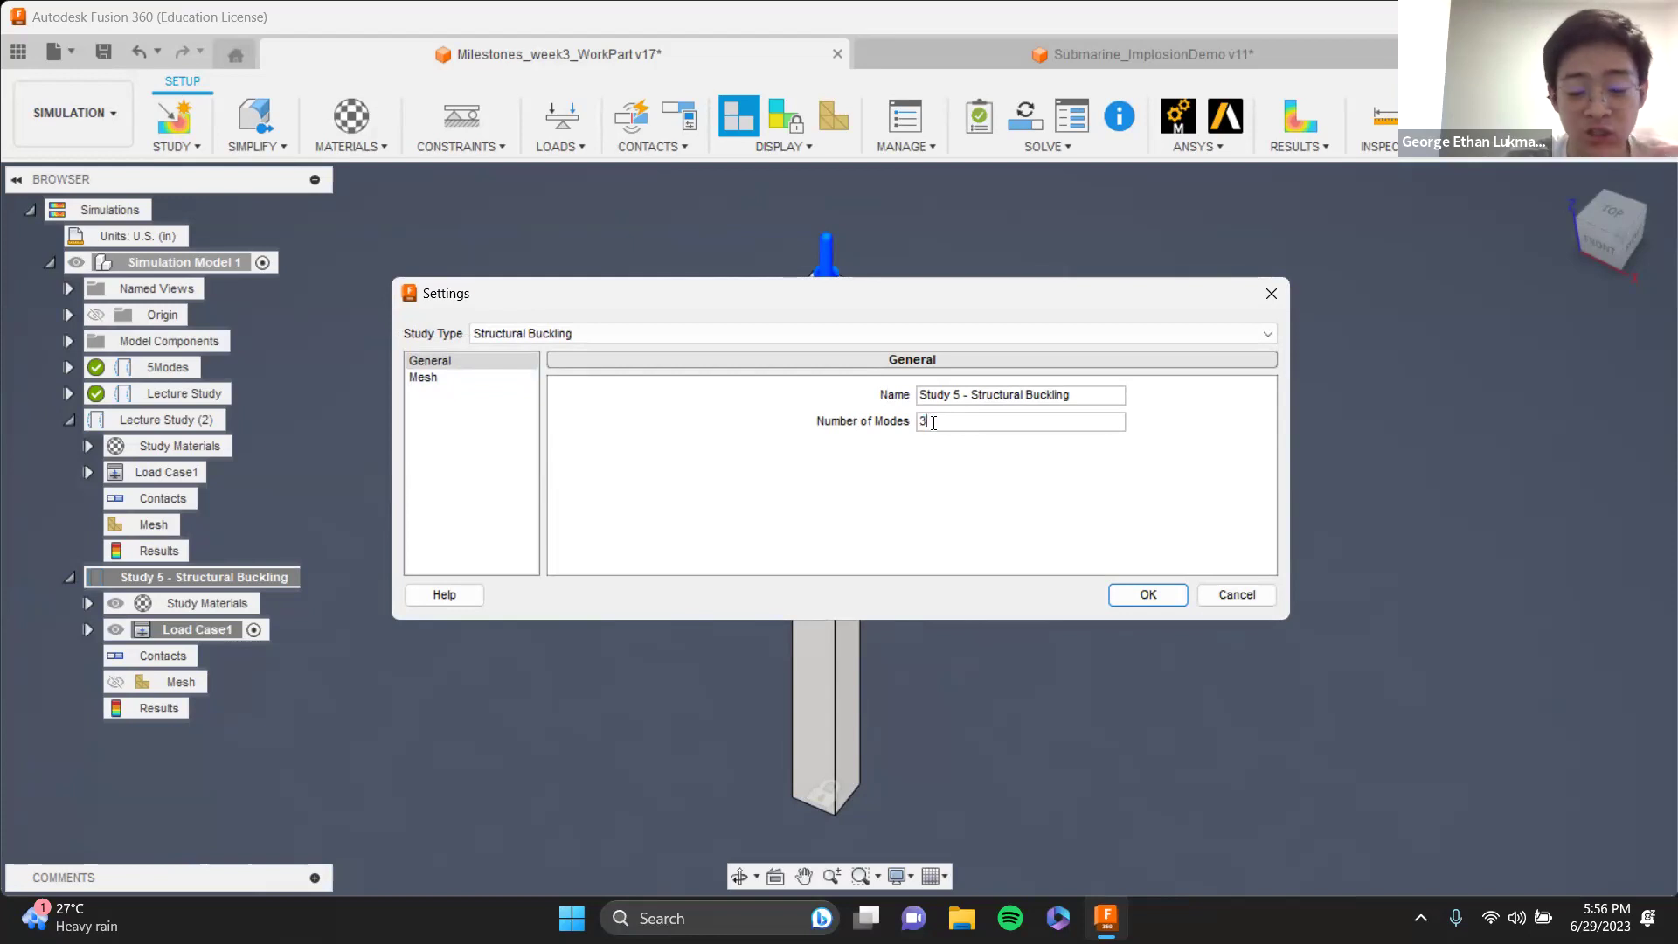
click(1014, 428)
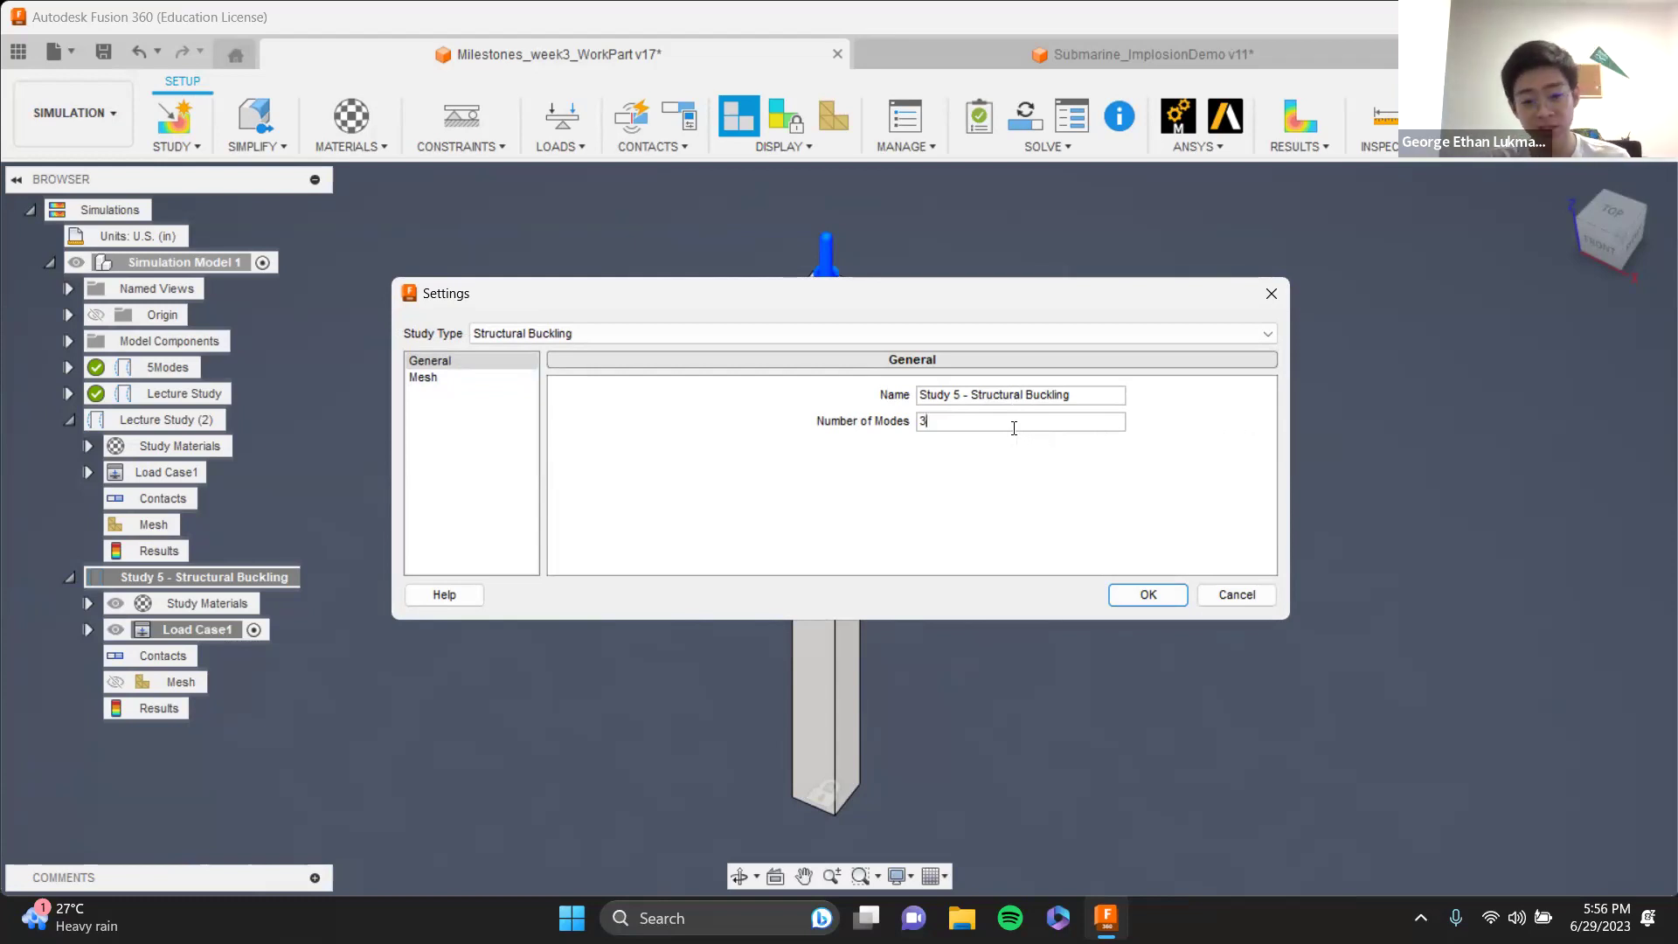
click(1149, 594)
- Examine the force arrows on the bar's top face up close, comparing how the load is shown over the face
scroll(838, 347, up, 6)
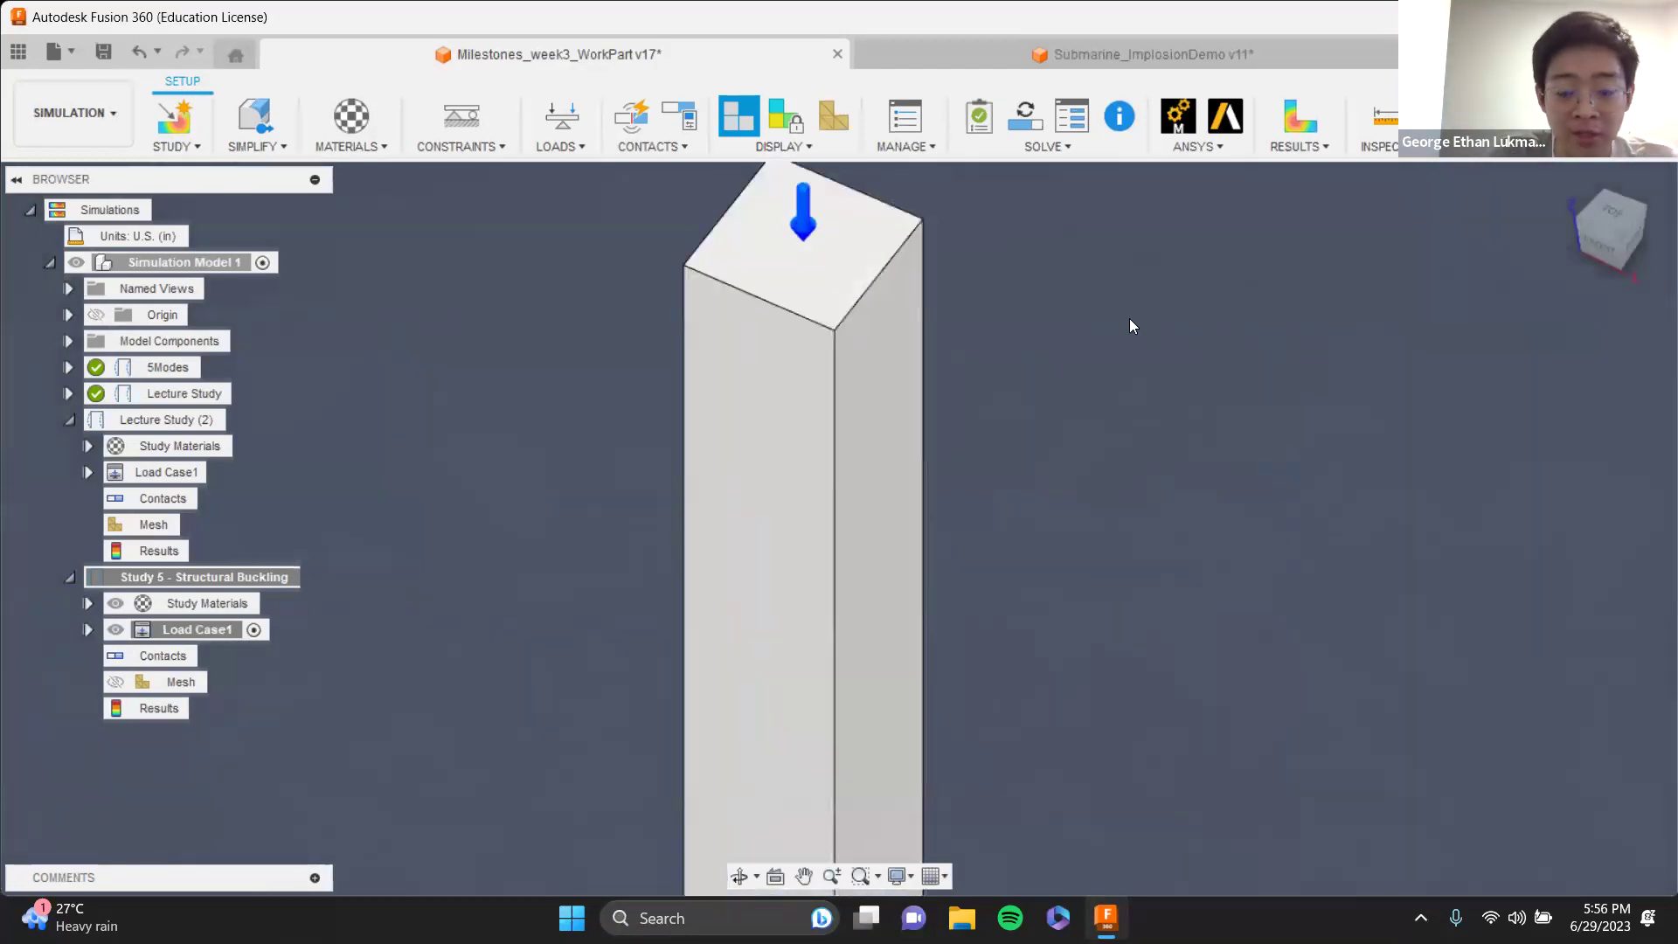
scroll(896, 422, up, 4)
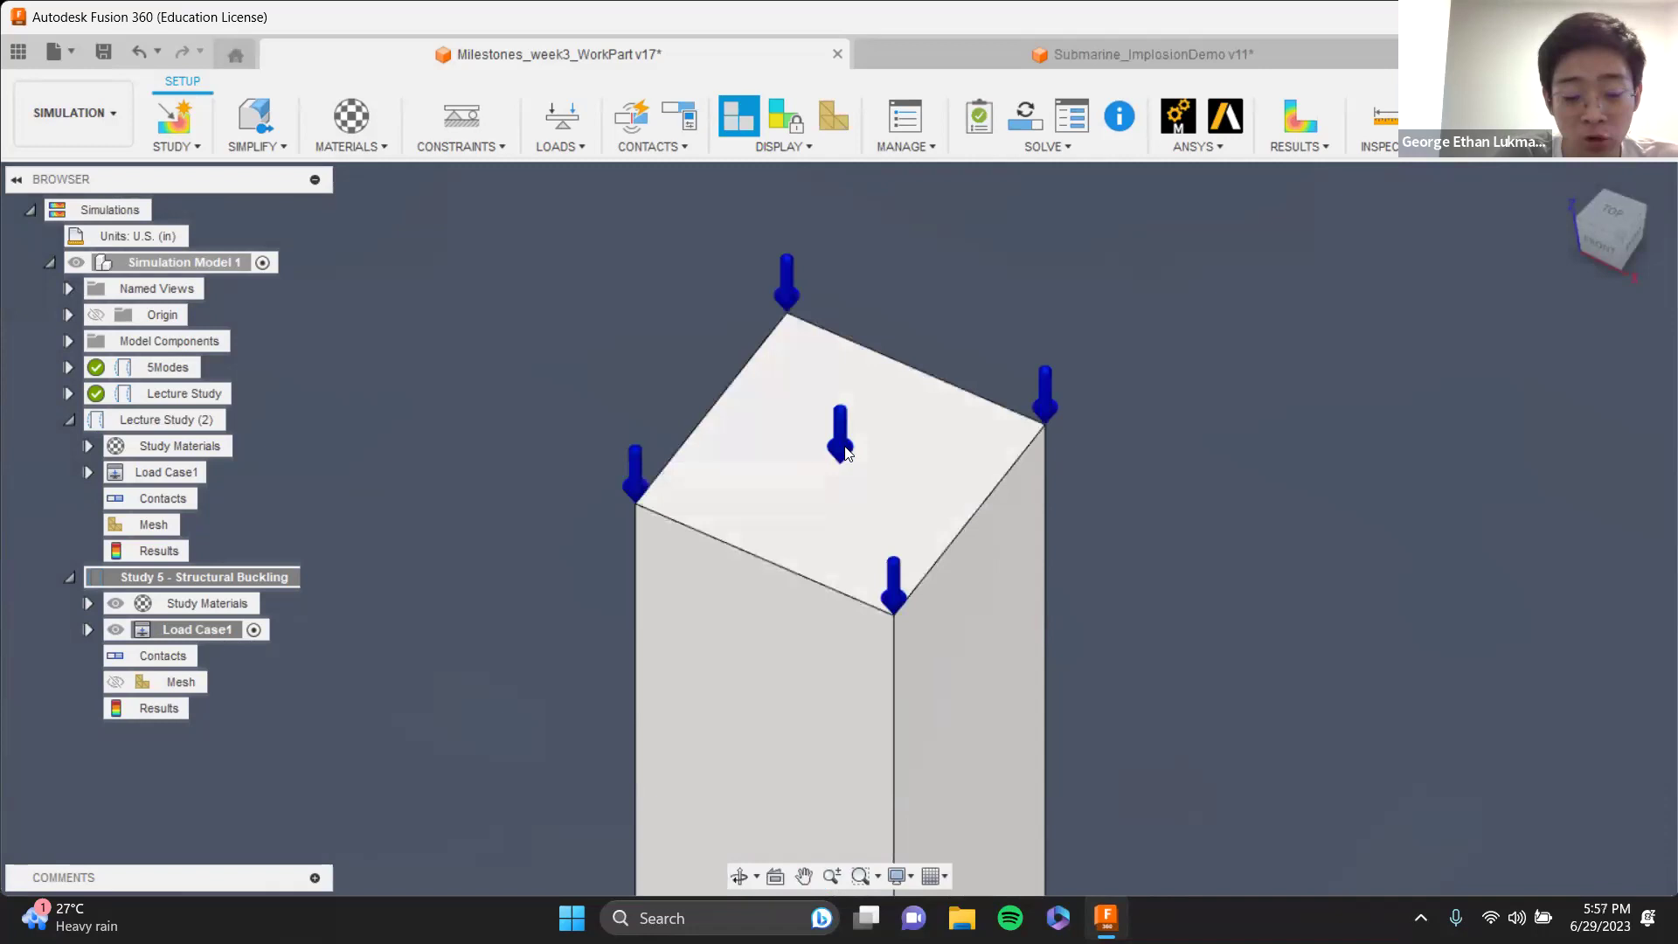
scroll(849, 451, up, 8)
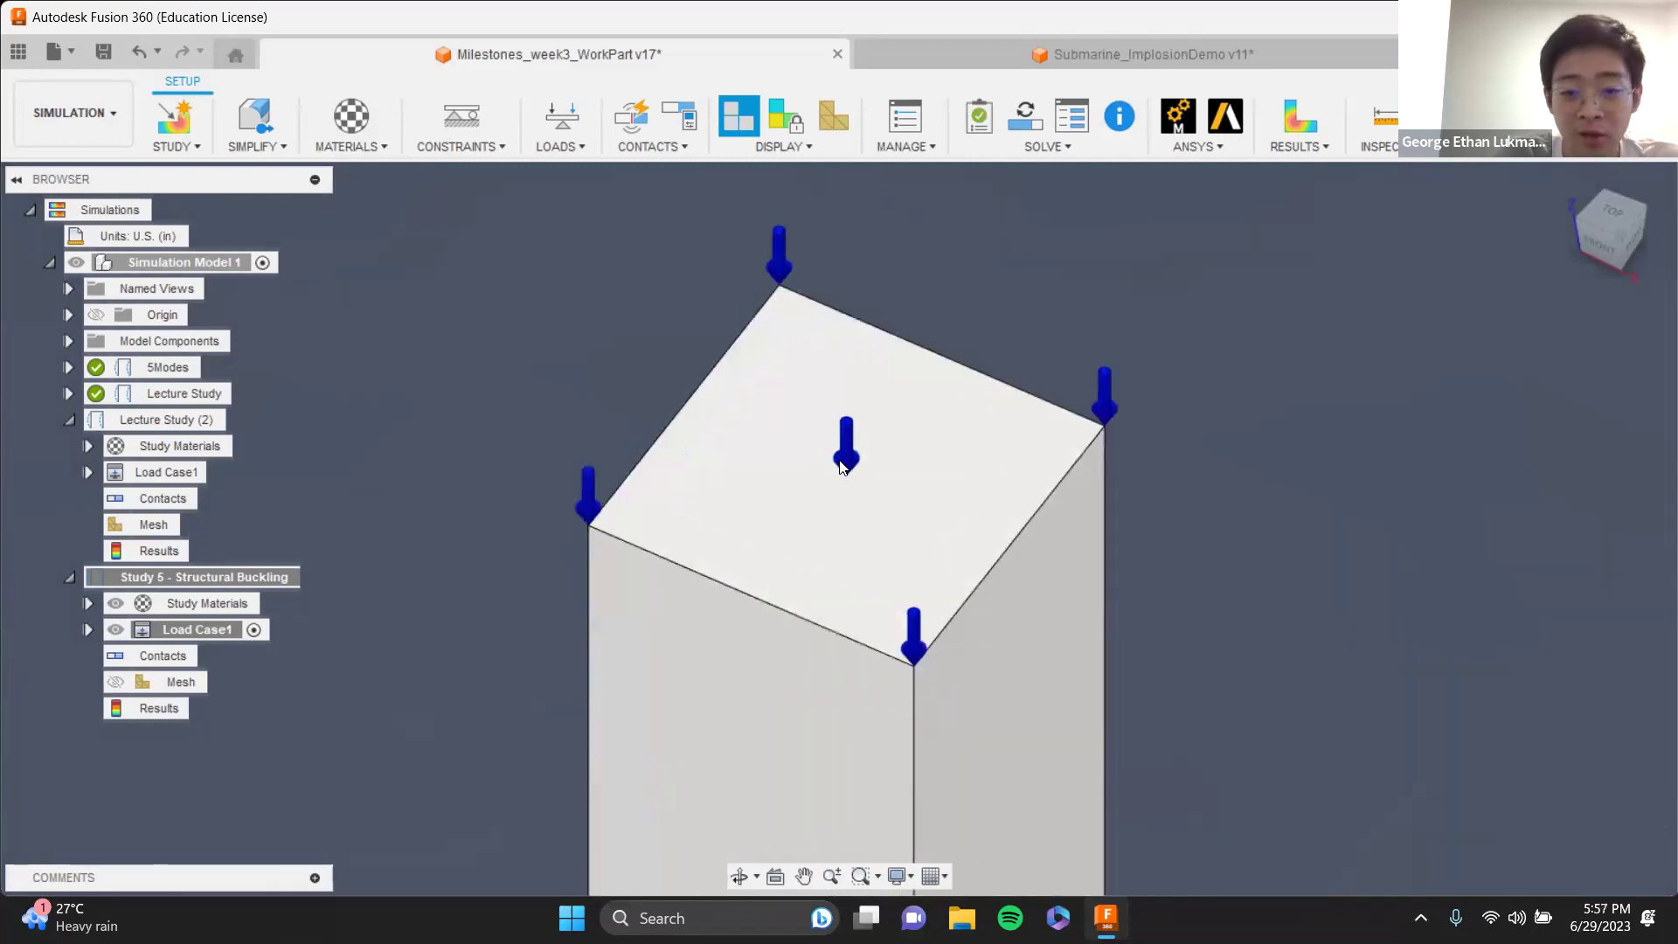
scroll(682, 446, up, 3)
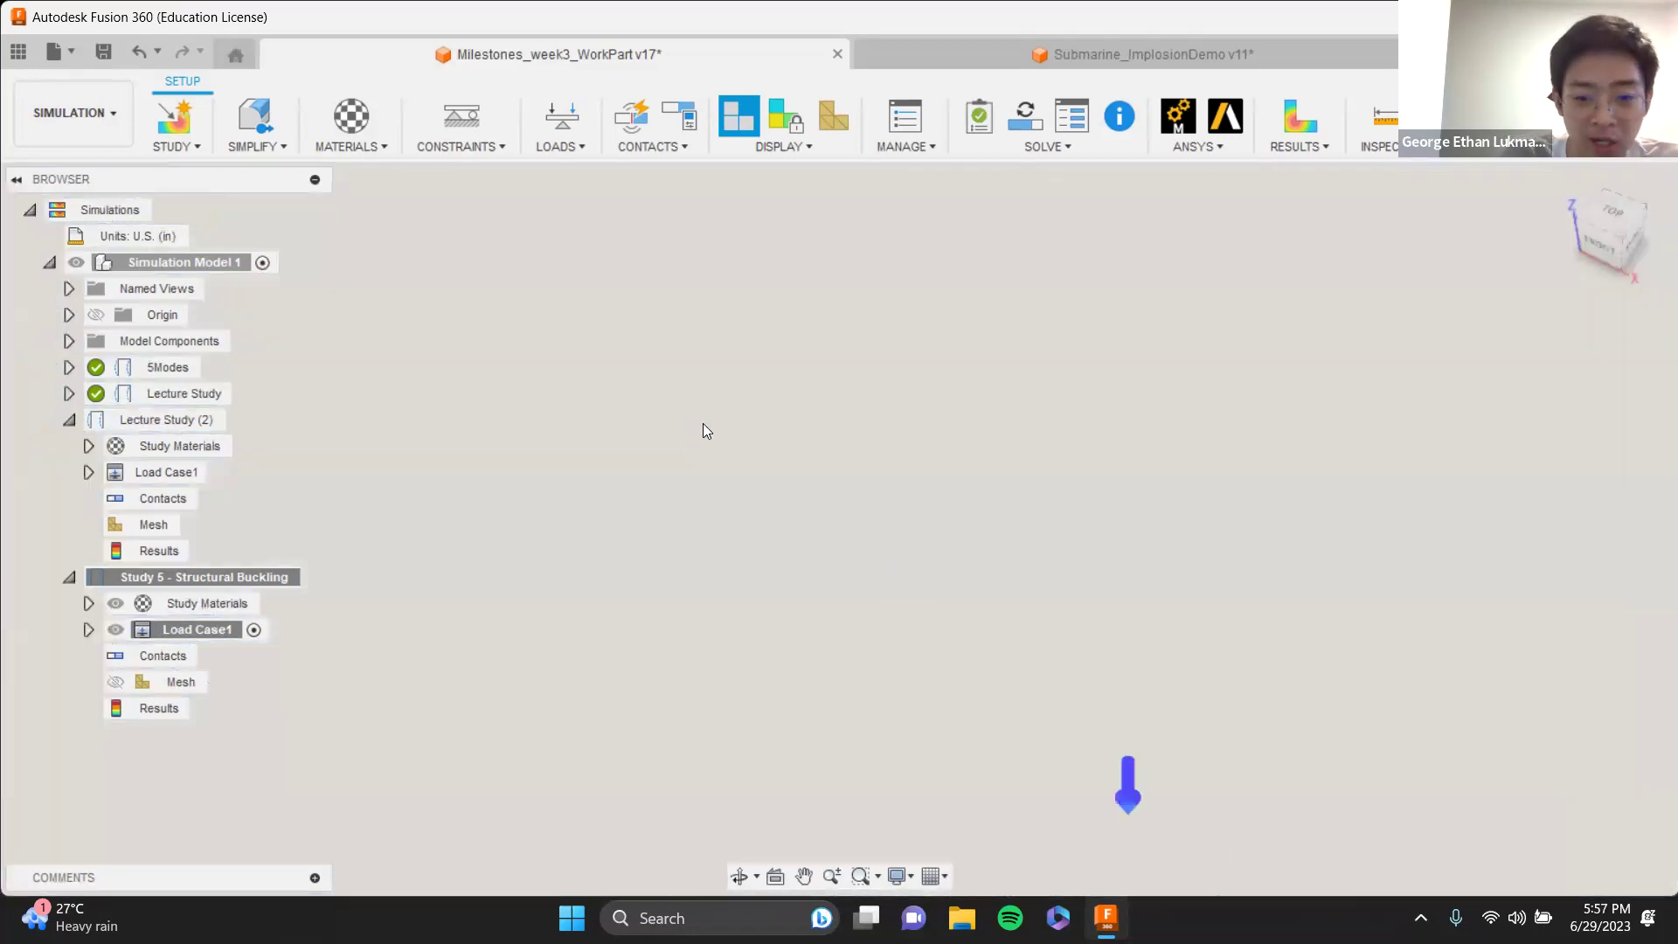
scroll(710, 428, down, 5)
scroll(732, 434, down, 3)
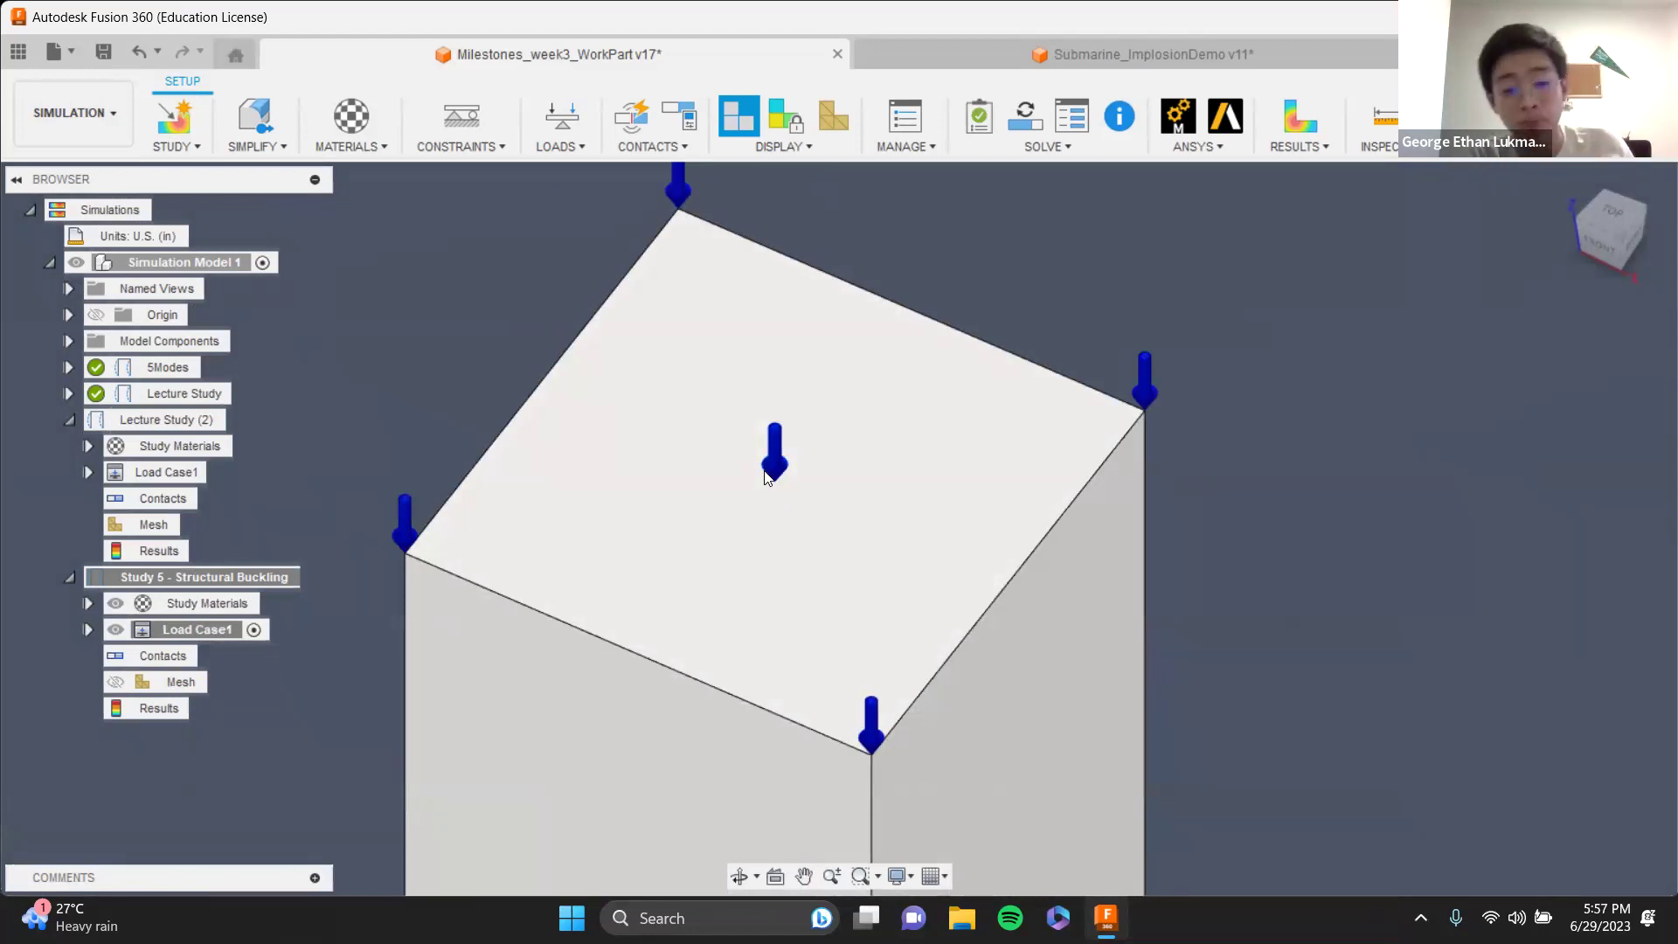
scroll(885, 543, down, 10)
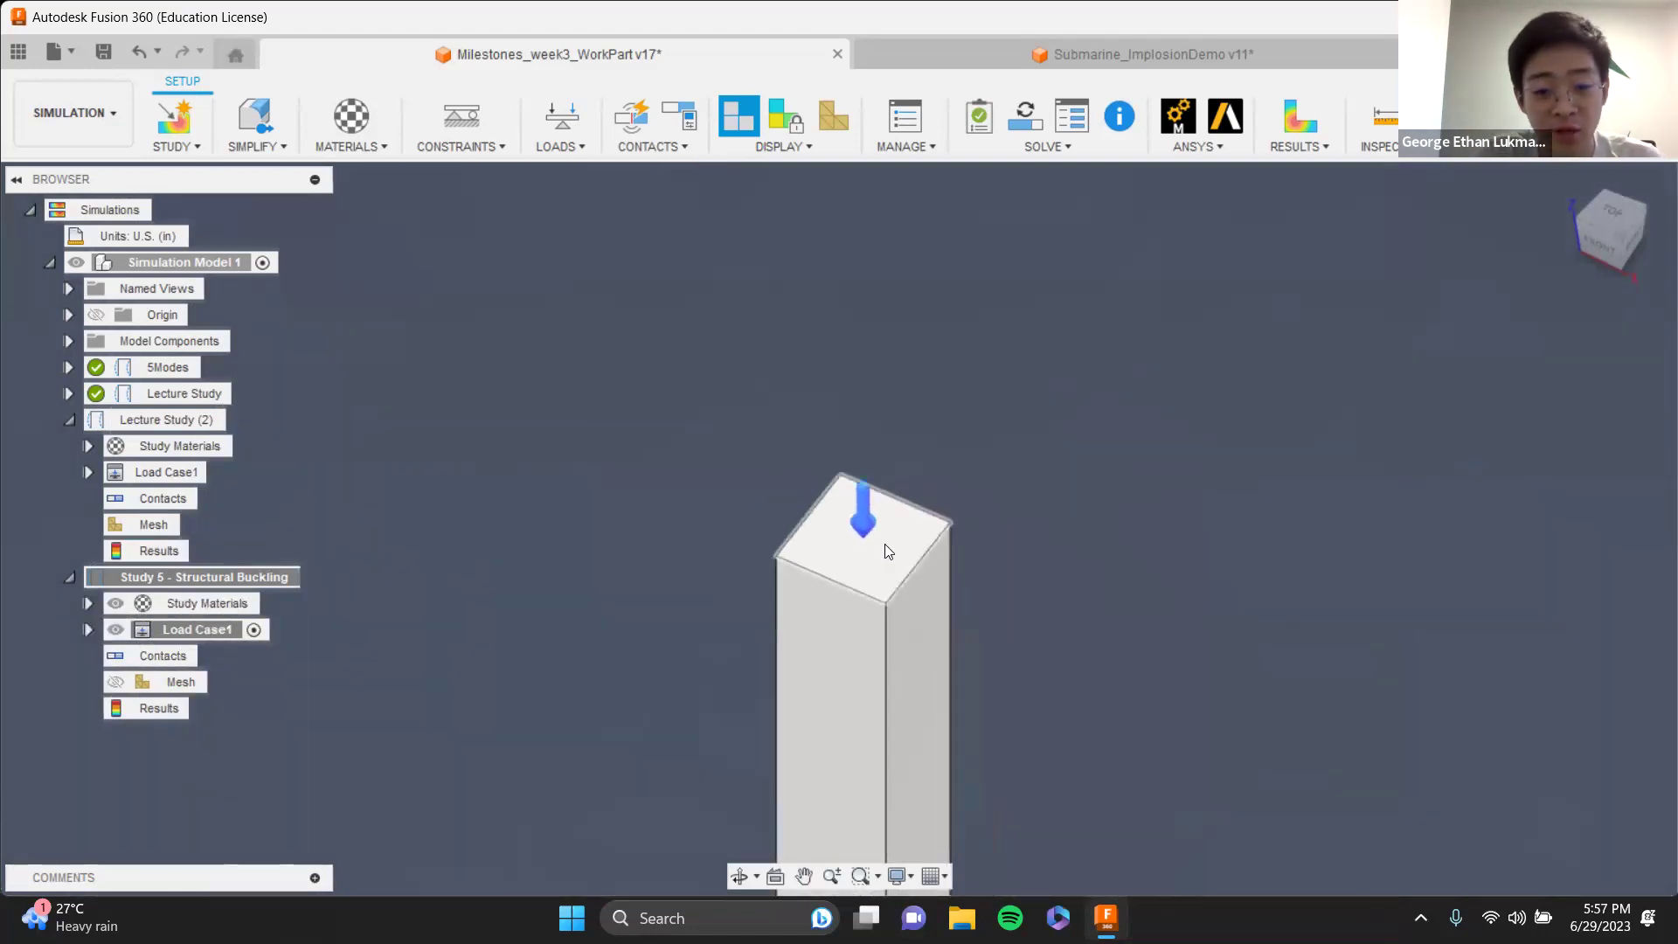
scroll(1022, 314, up, 5)
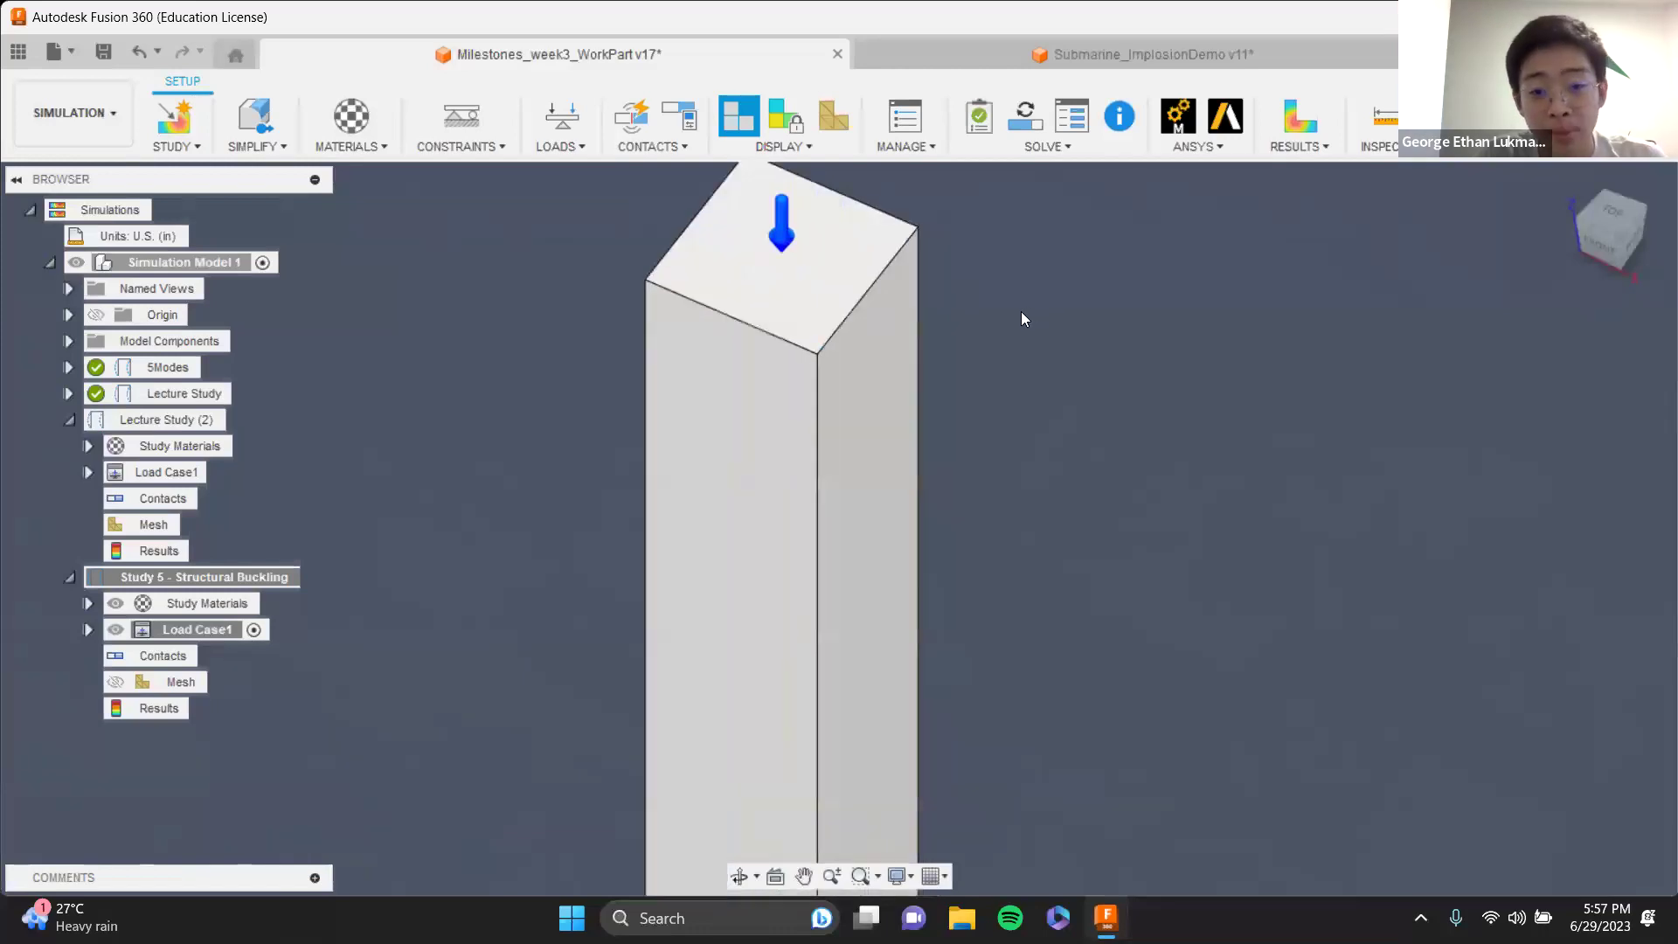
scroll(972, 472, up, 3)
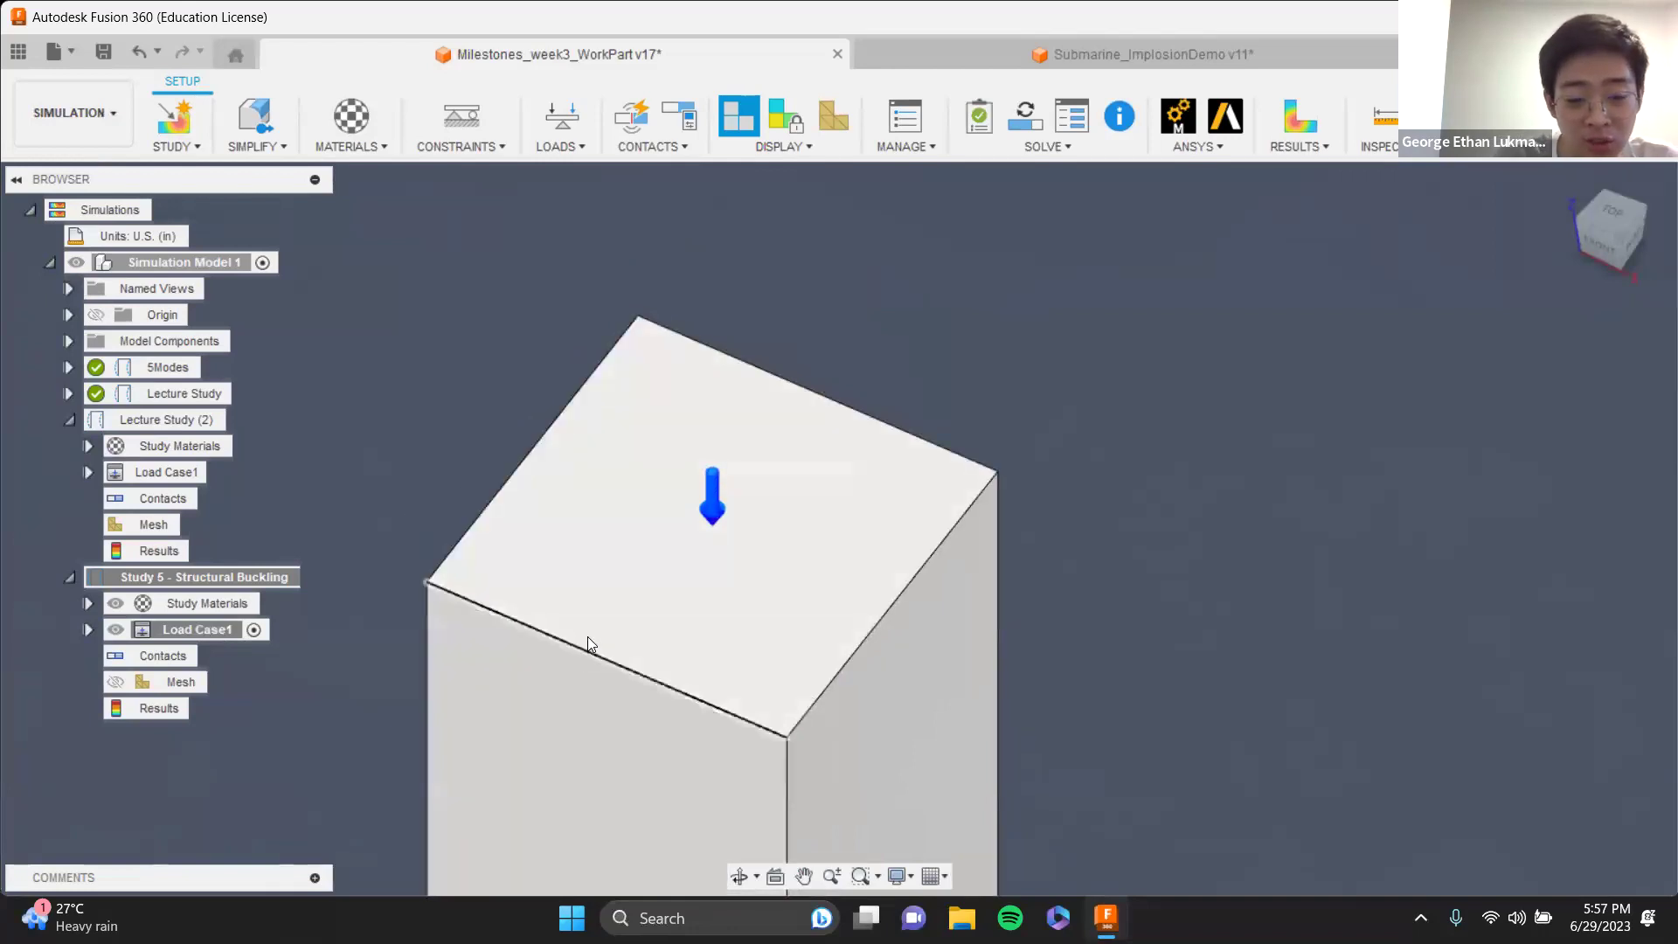
scroll(587, 636, down, 5)
middle_drag(715, 659, 826, 376)
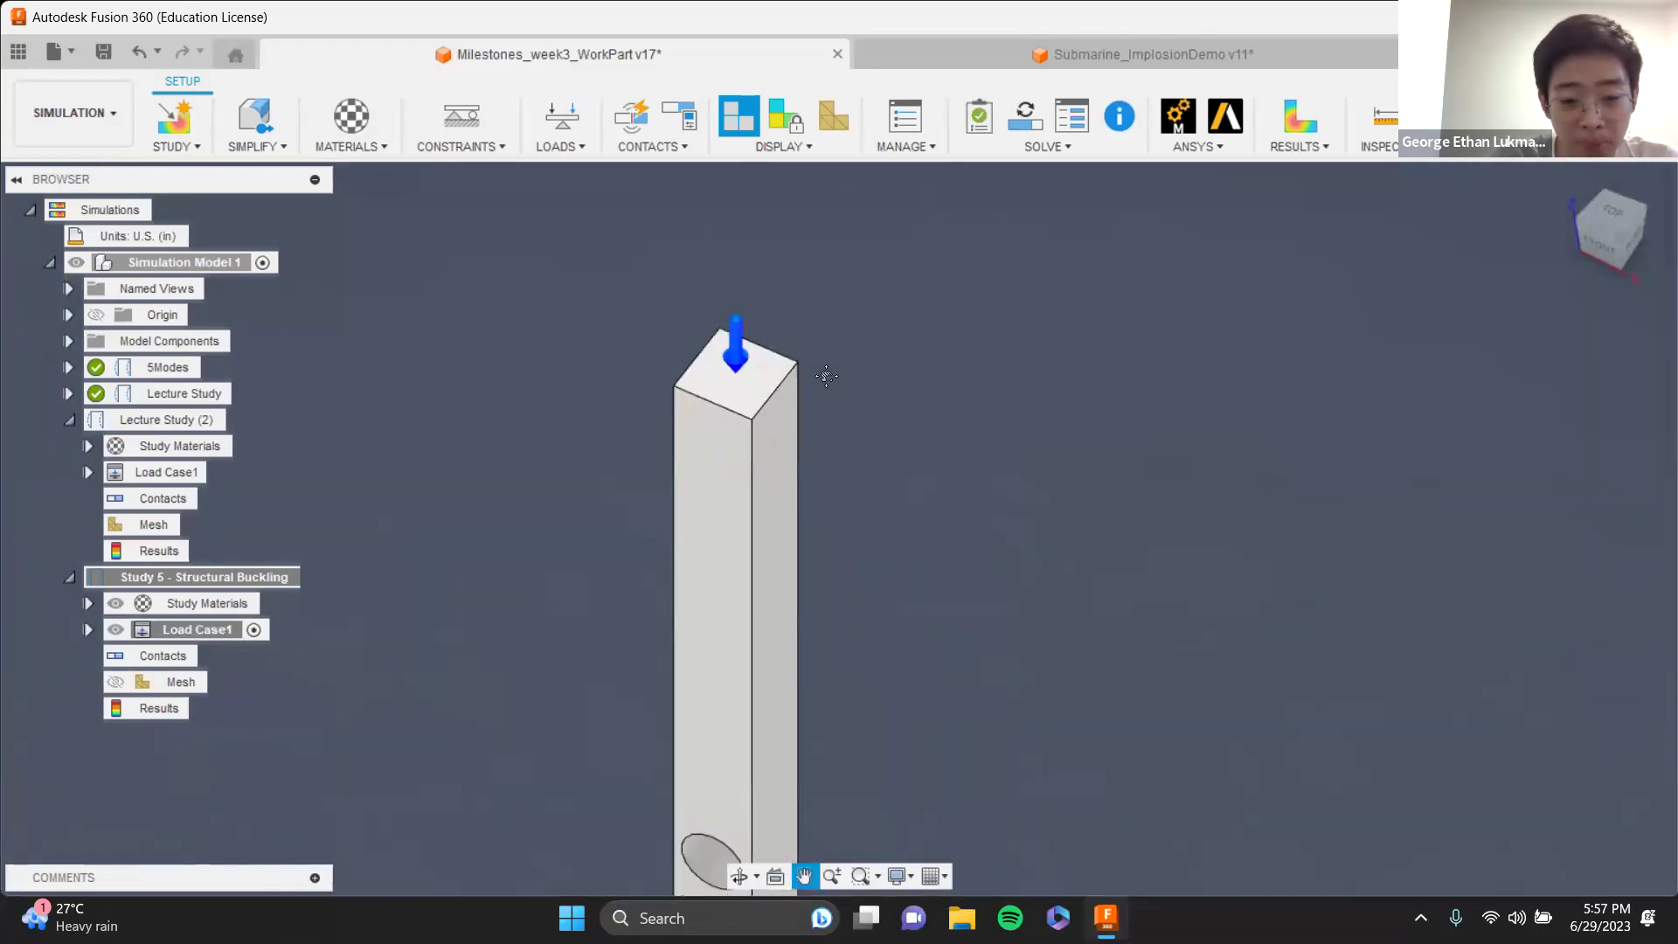
scroll(756, 393, up, 2)
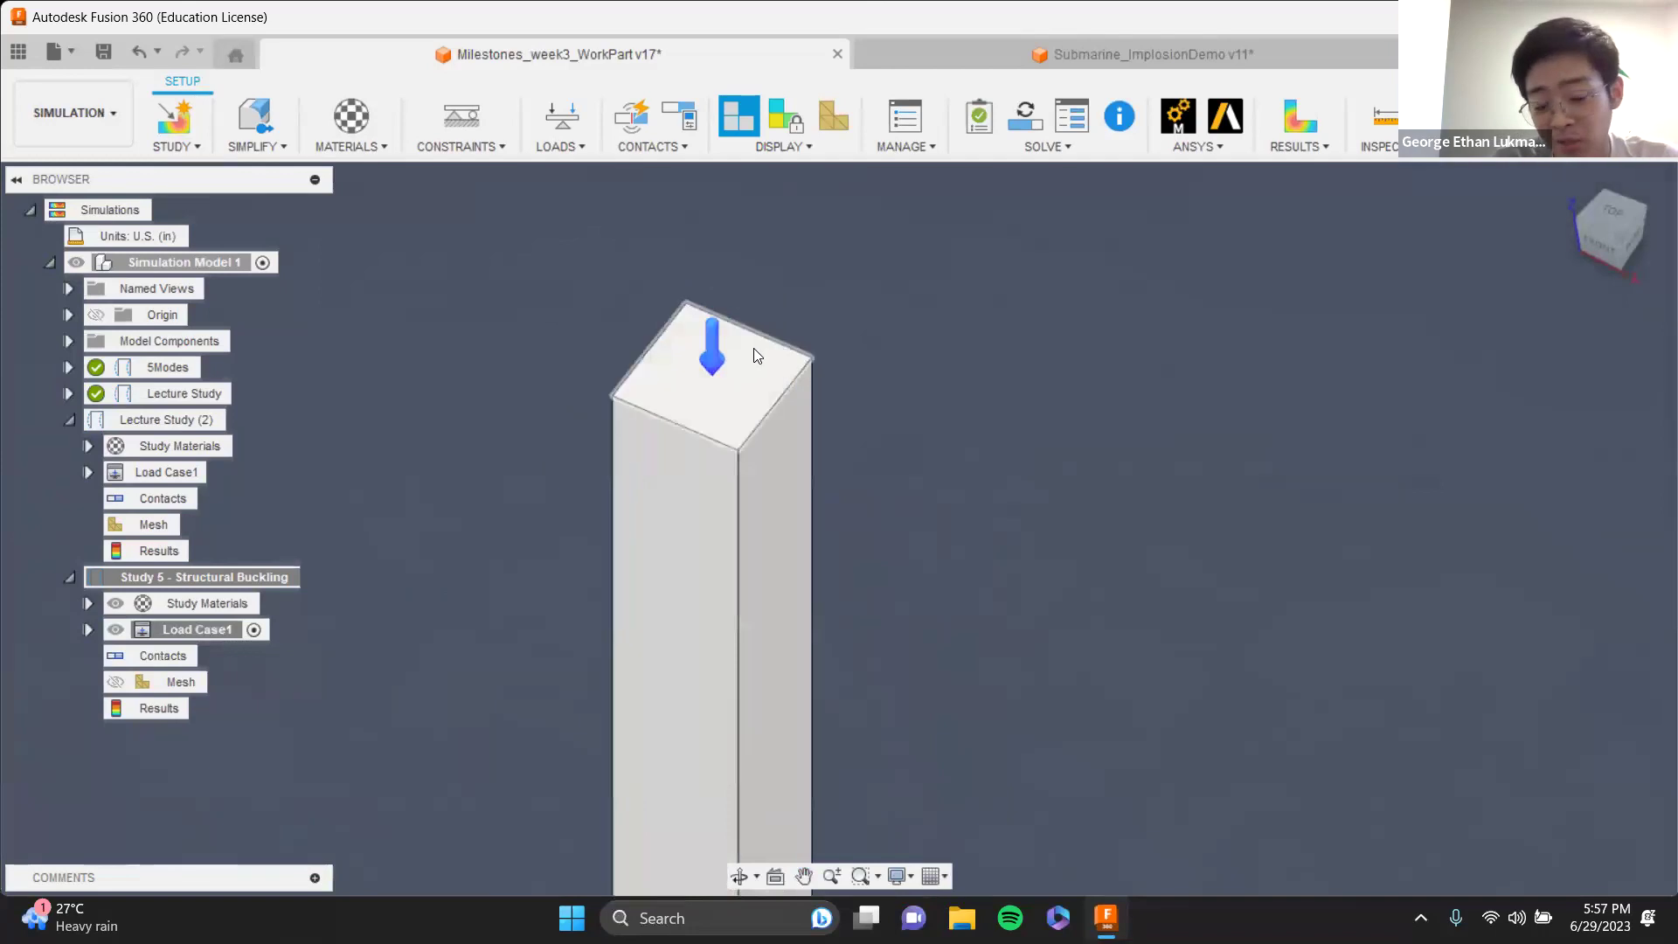
scroll(757, 355, up, 5)
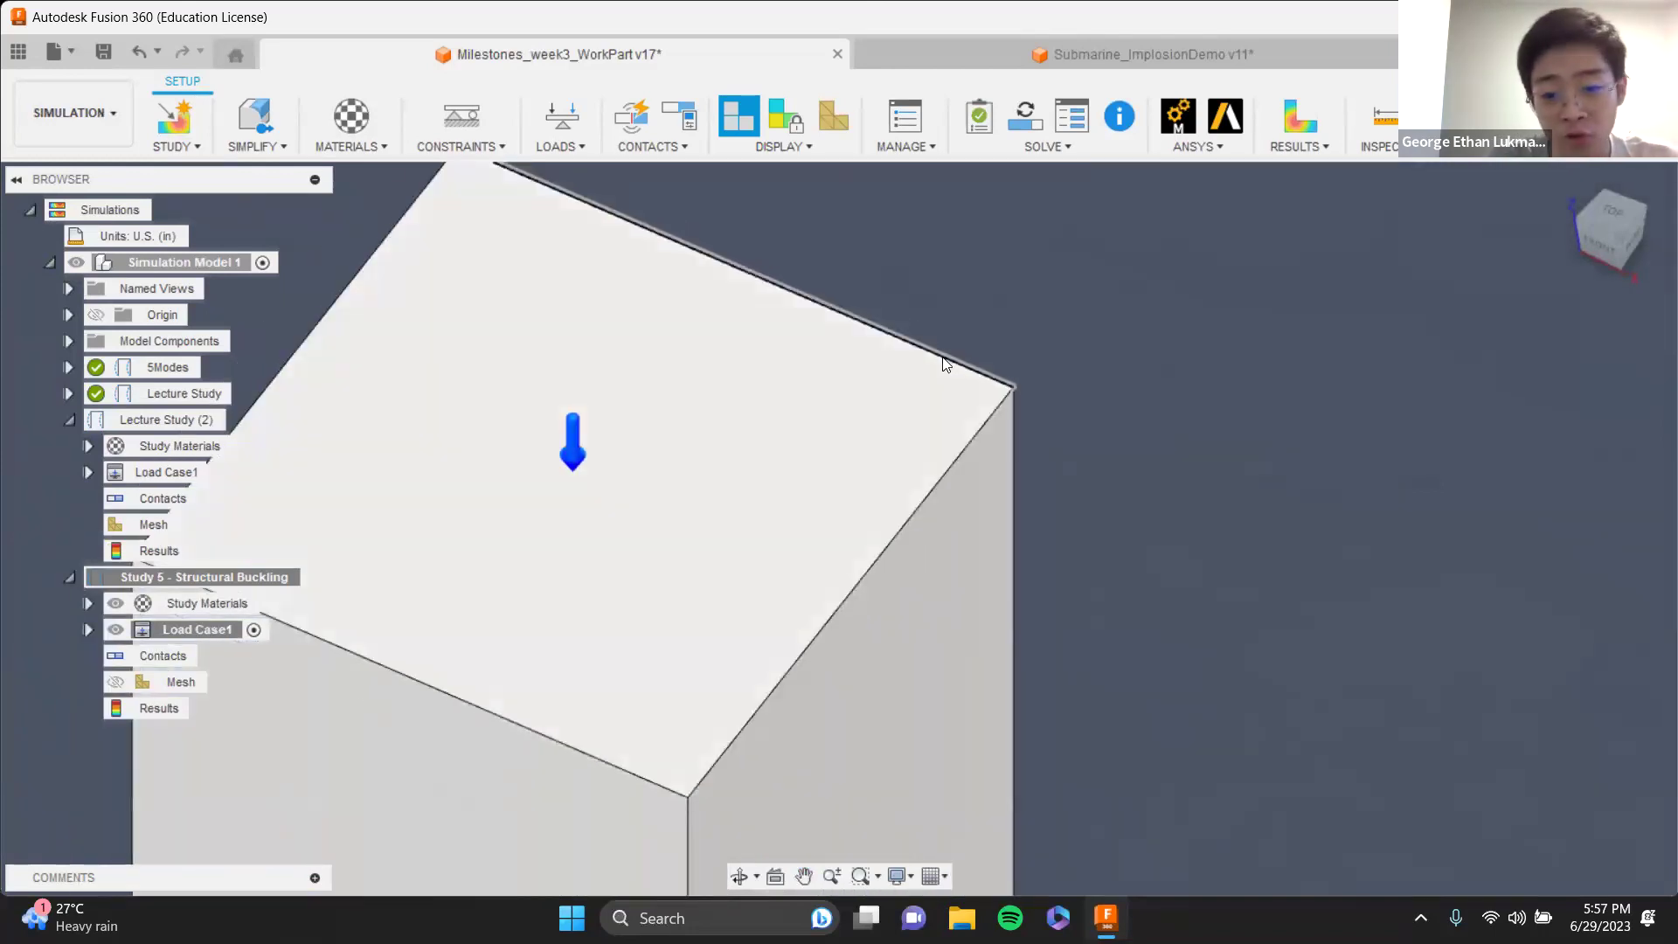
scroll(753, 516, down, 8)
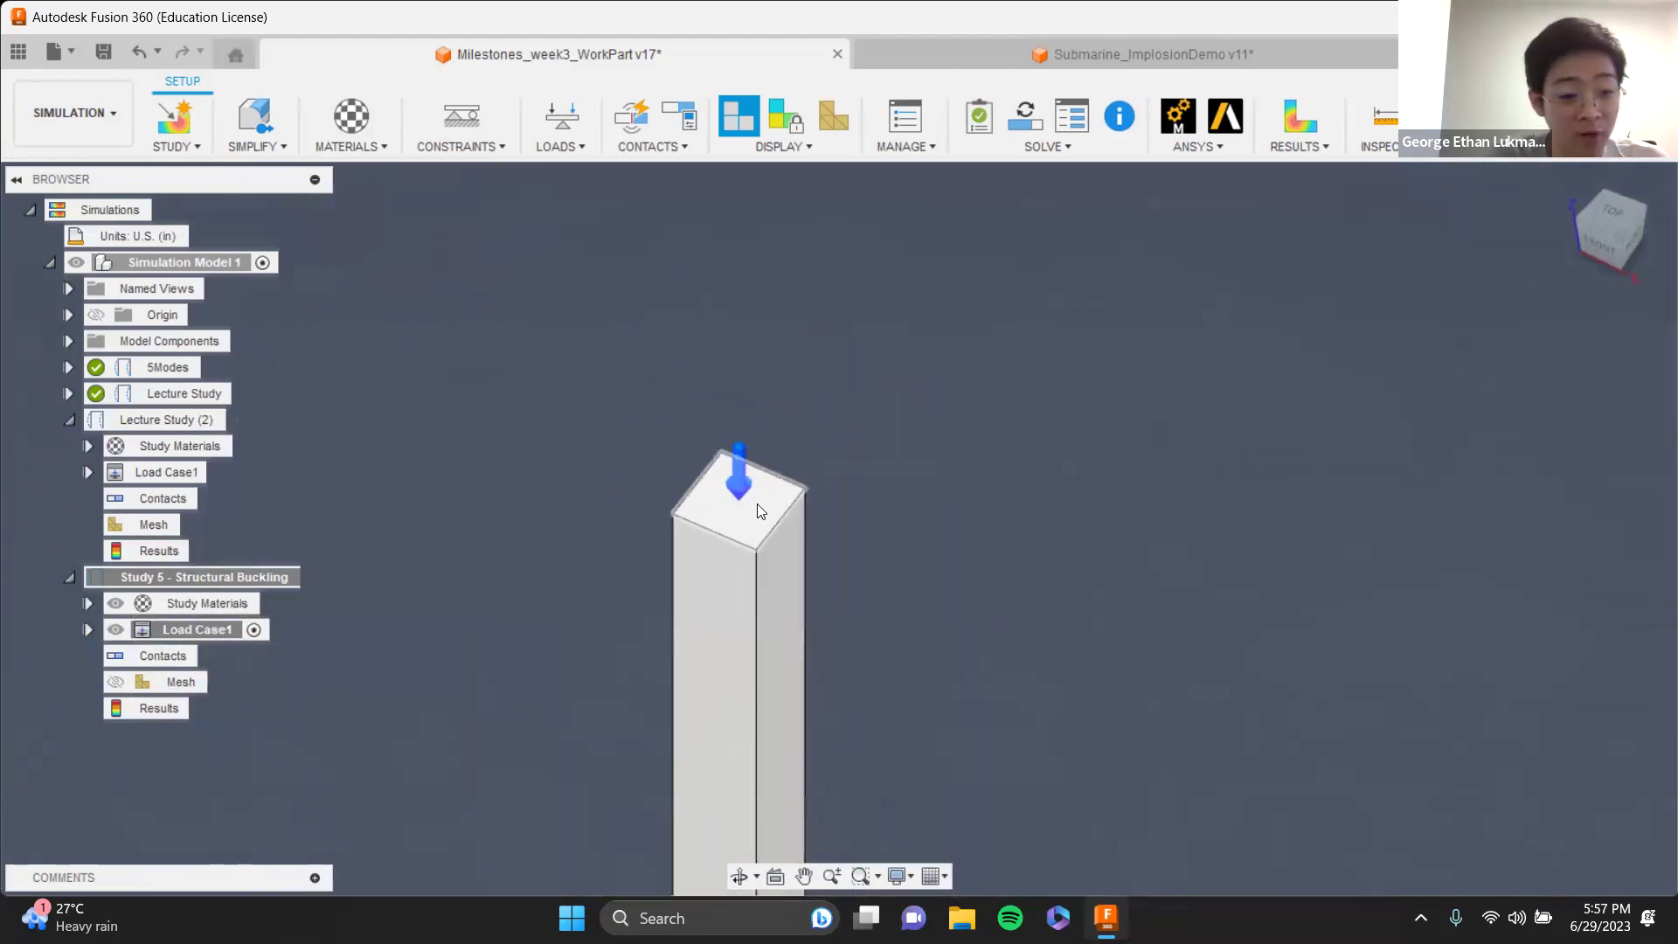
- Generate and show the mesh of the whole bar in the Structural Buckling study
scroll(757, 504, down, 2)
middle_drag(774, 546, 740, 320)
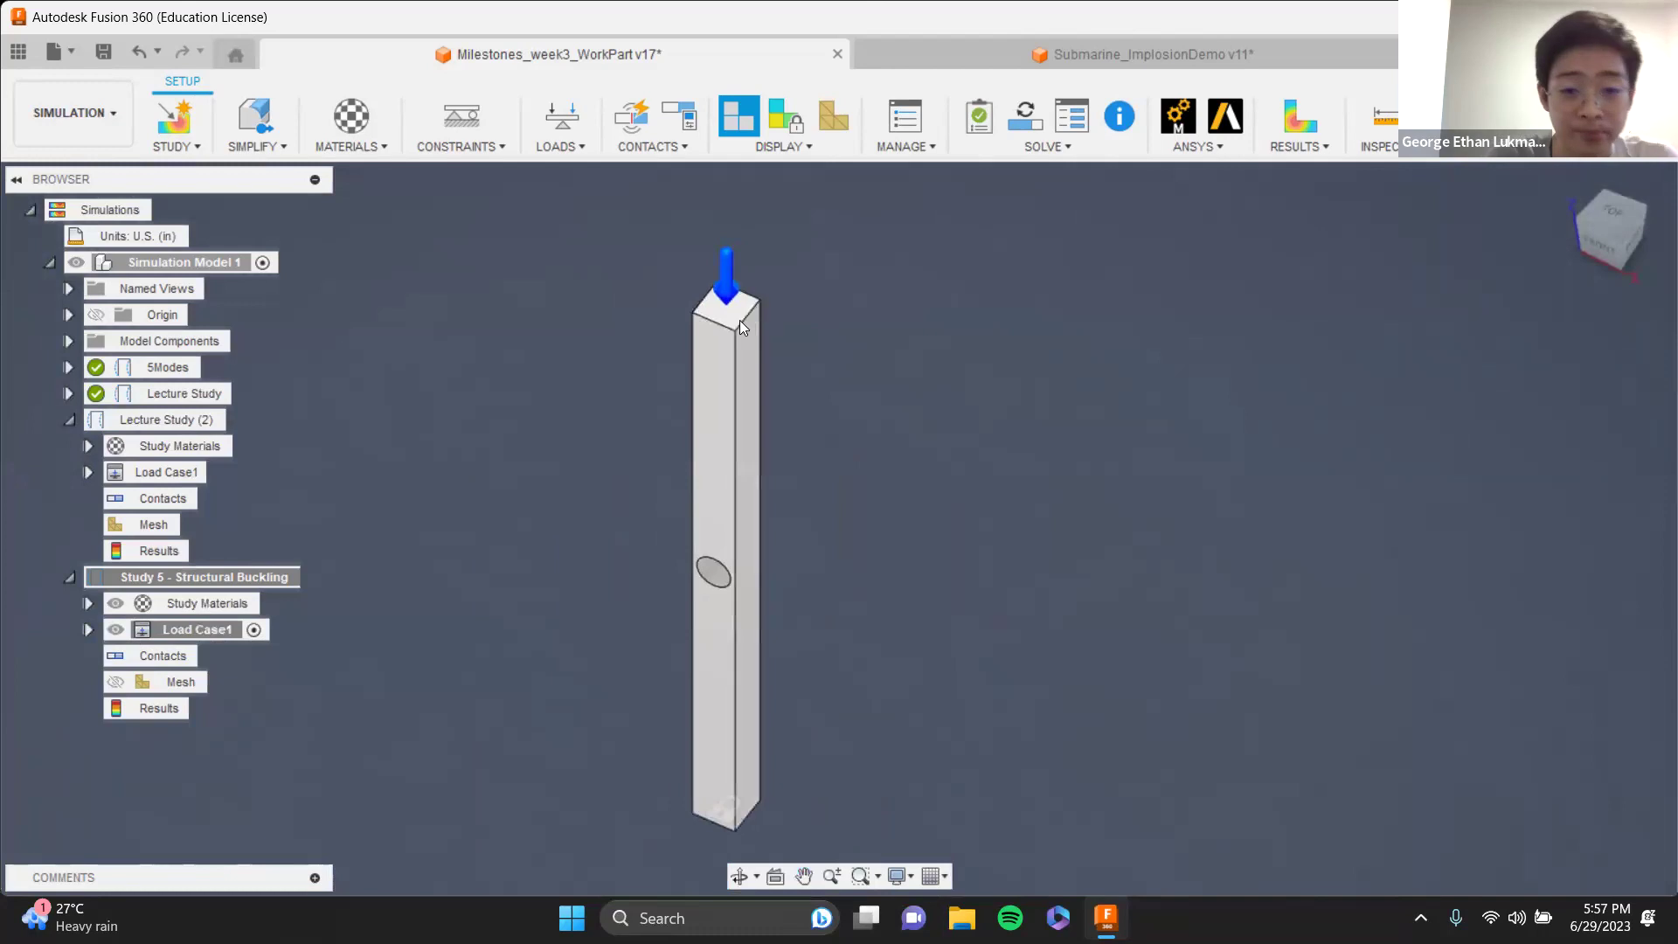
click(117, 671)
click(1017, 477)
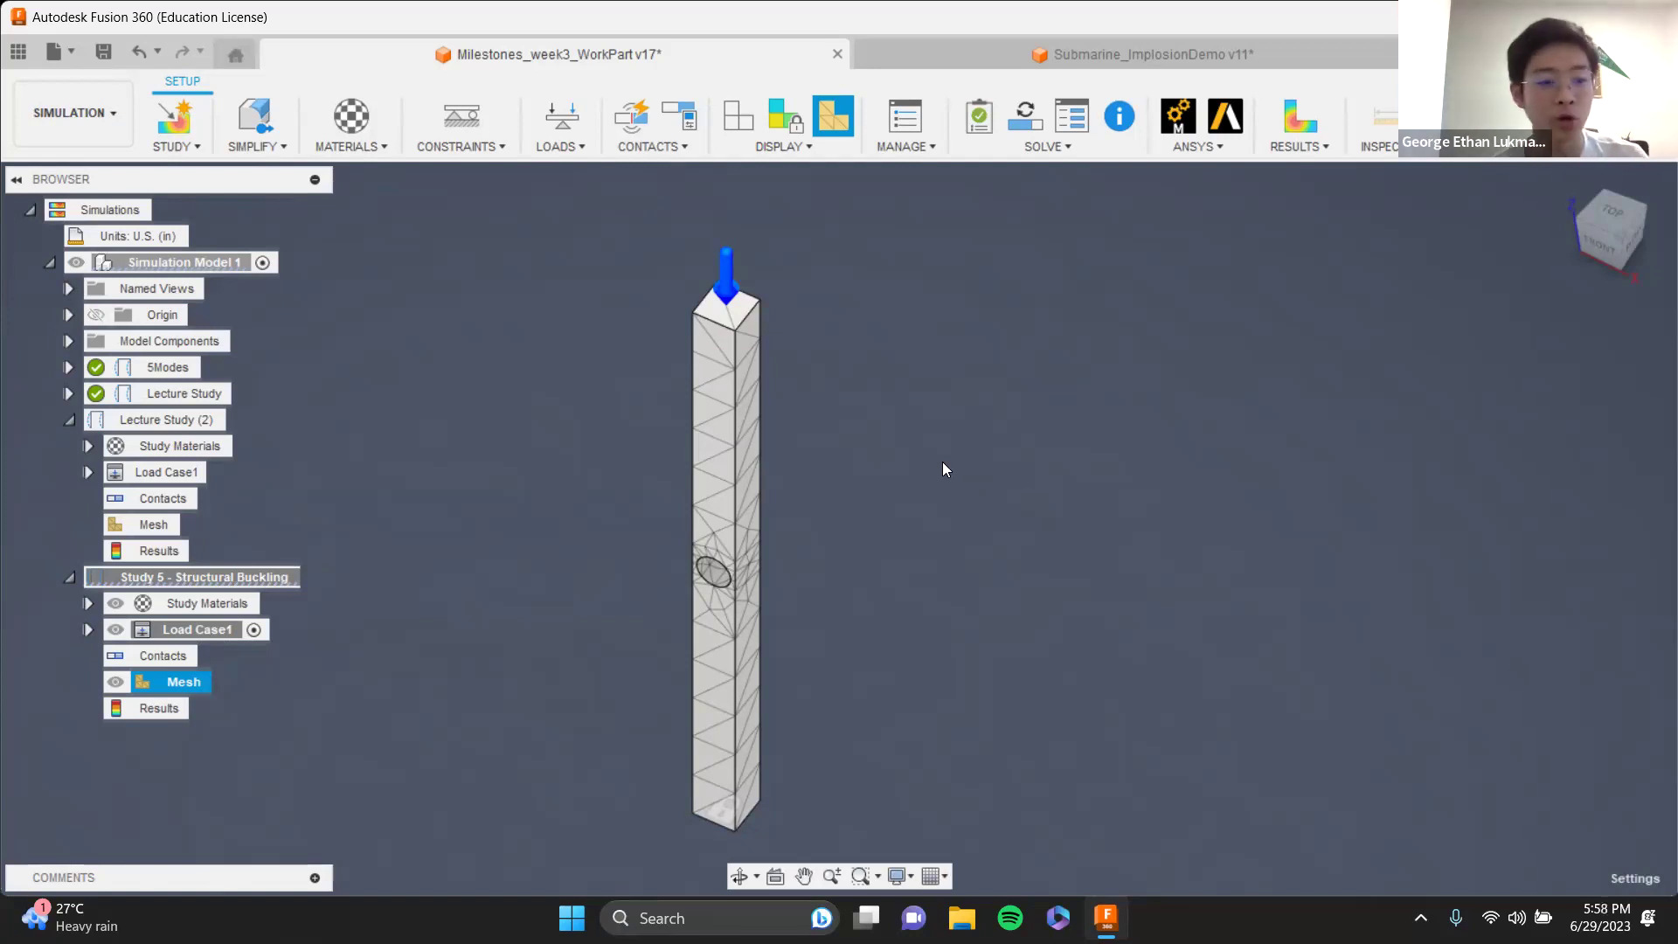
- Switch to the Buckling Stress analysis Results slide to review the buckling load factors, and return to Fusion 360
key(alt+Tab)
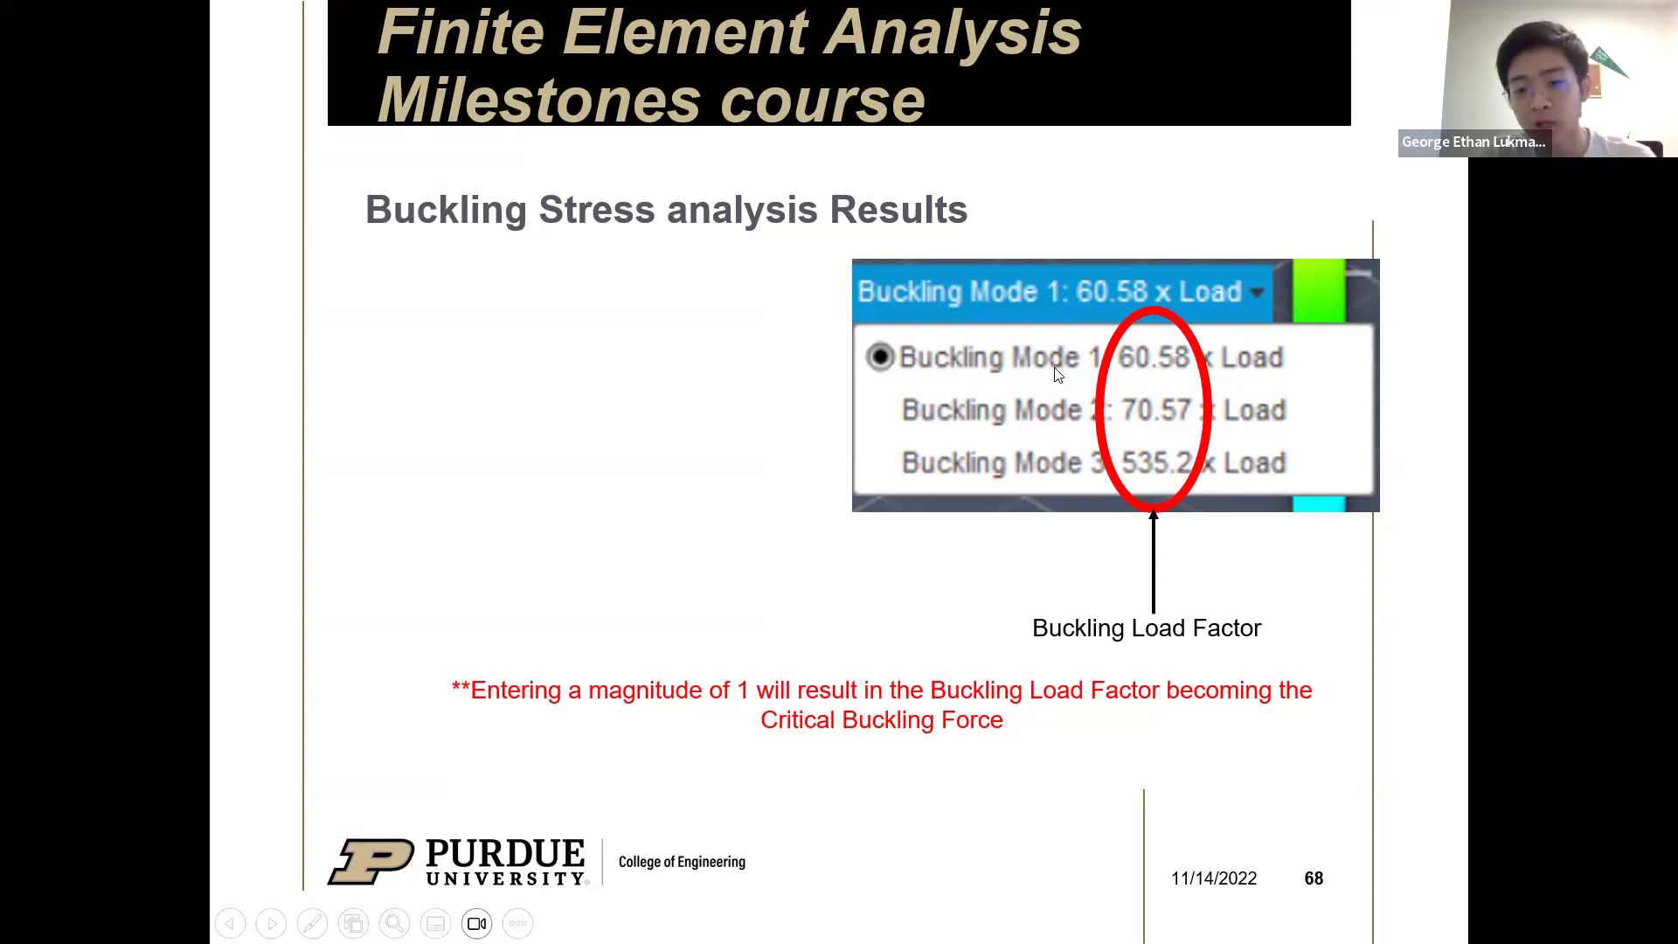
key(alt+Tab)
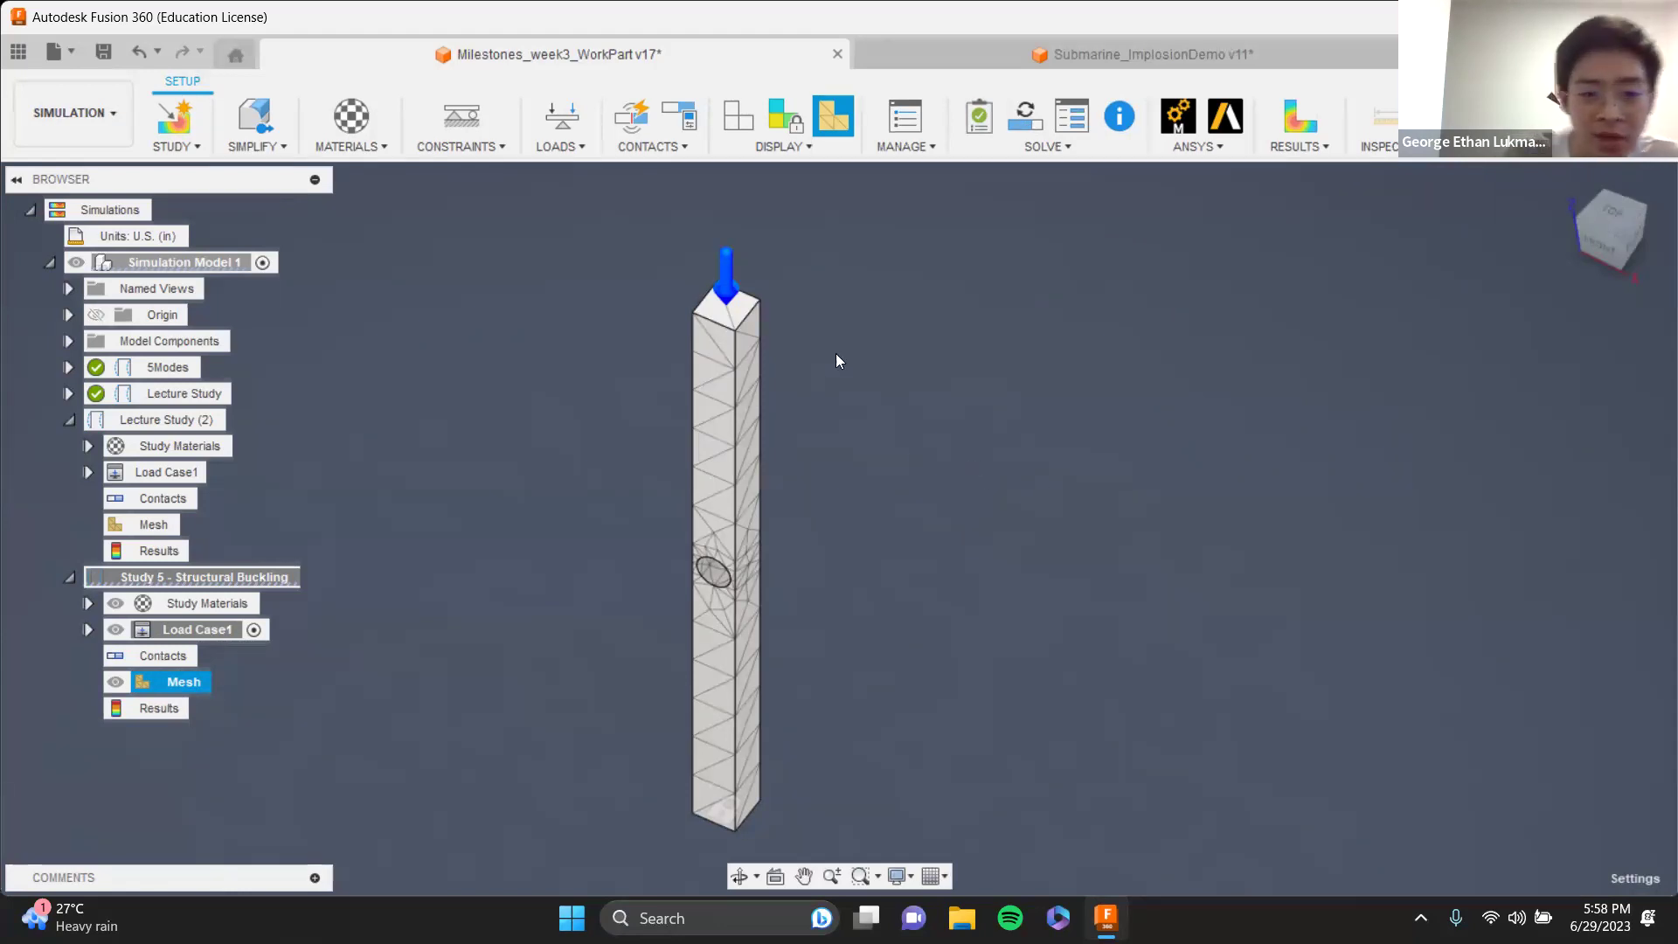
- Review the contact detection tolerance in the Automatic Contacts settings and close them without generating contacts
click(641, 150)
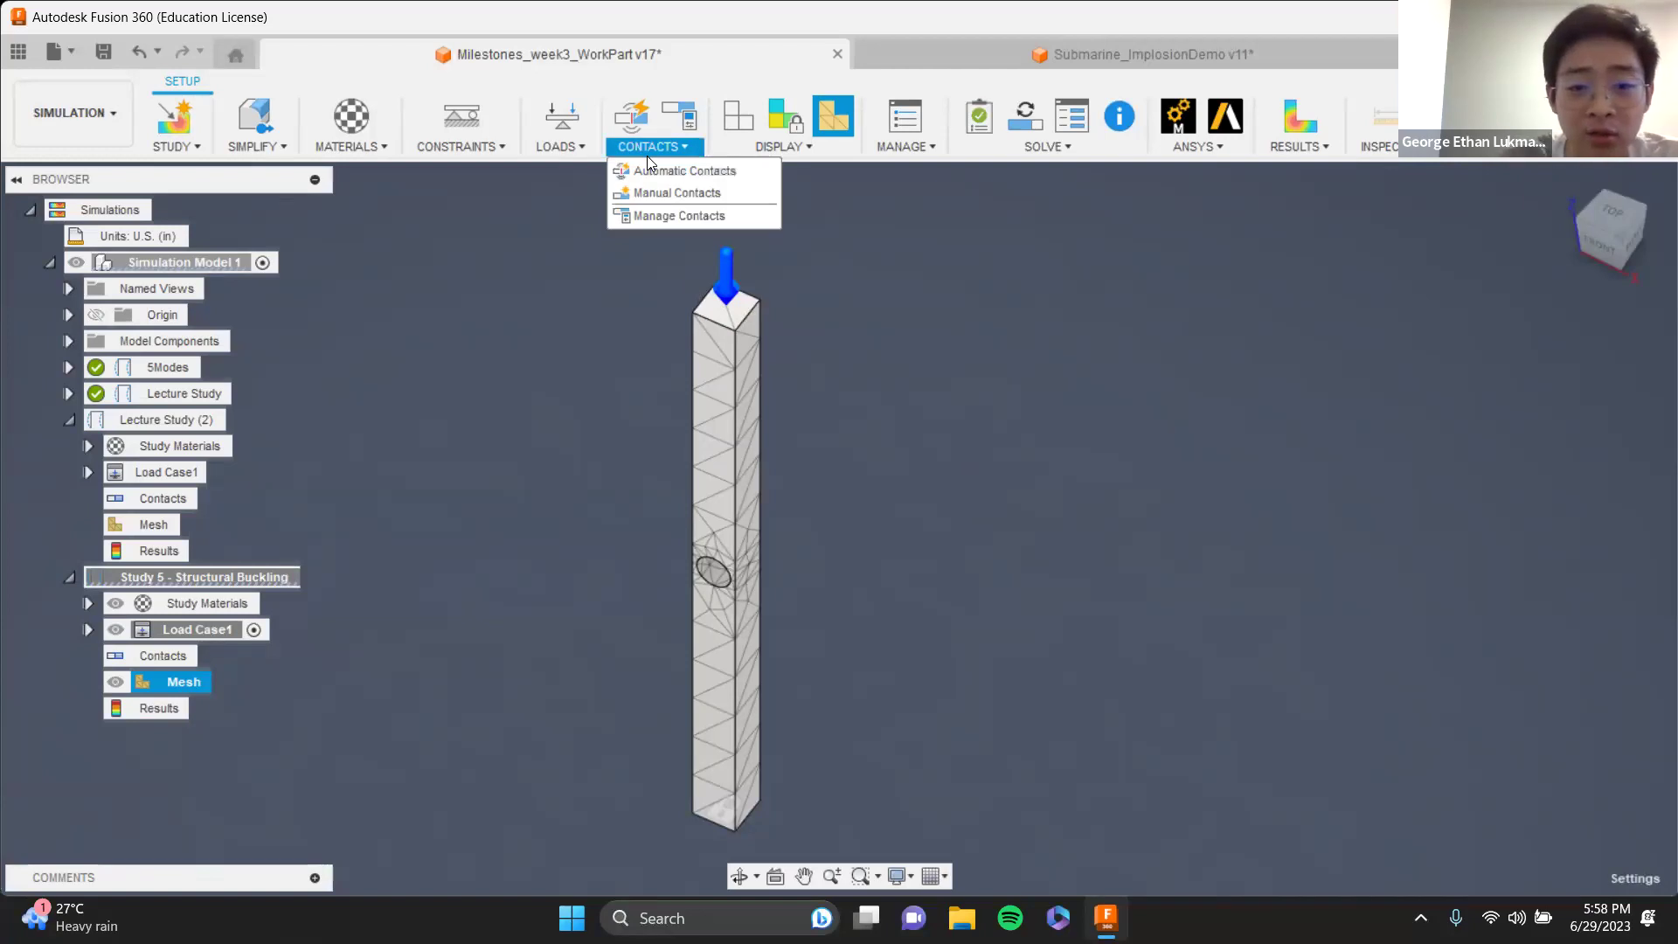
click(620, 149)
click(630, 116)
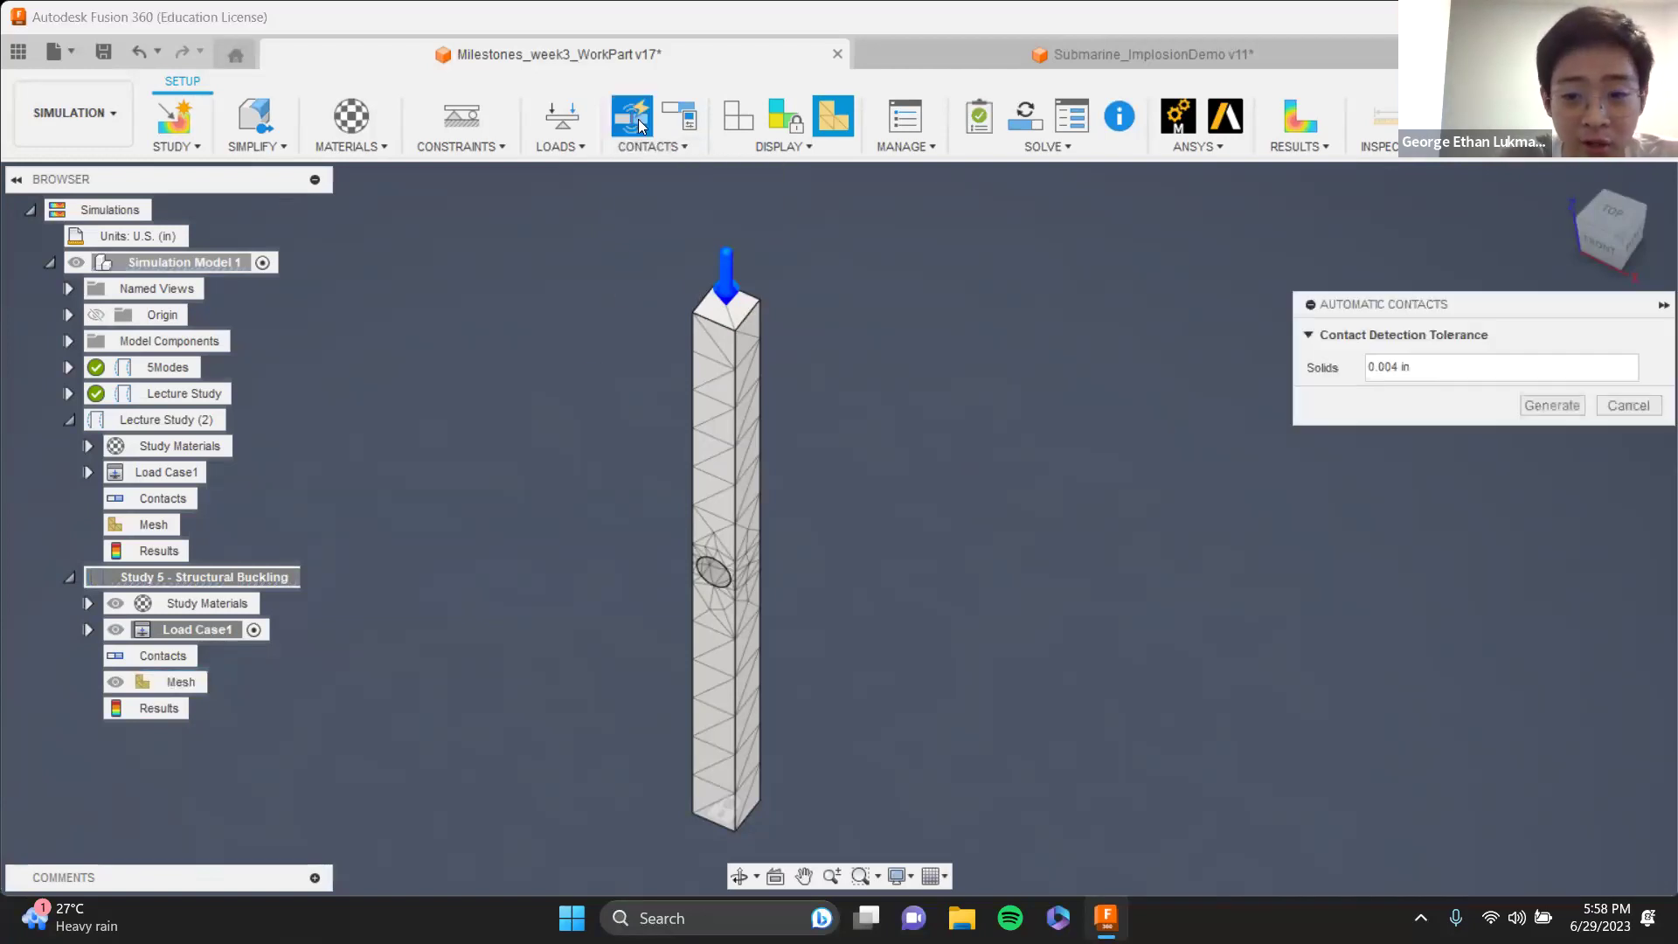
drag(1310, 304, 718, 252)
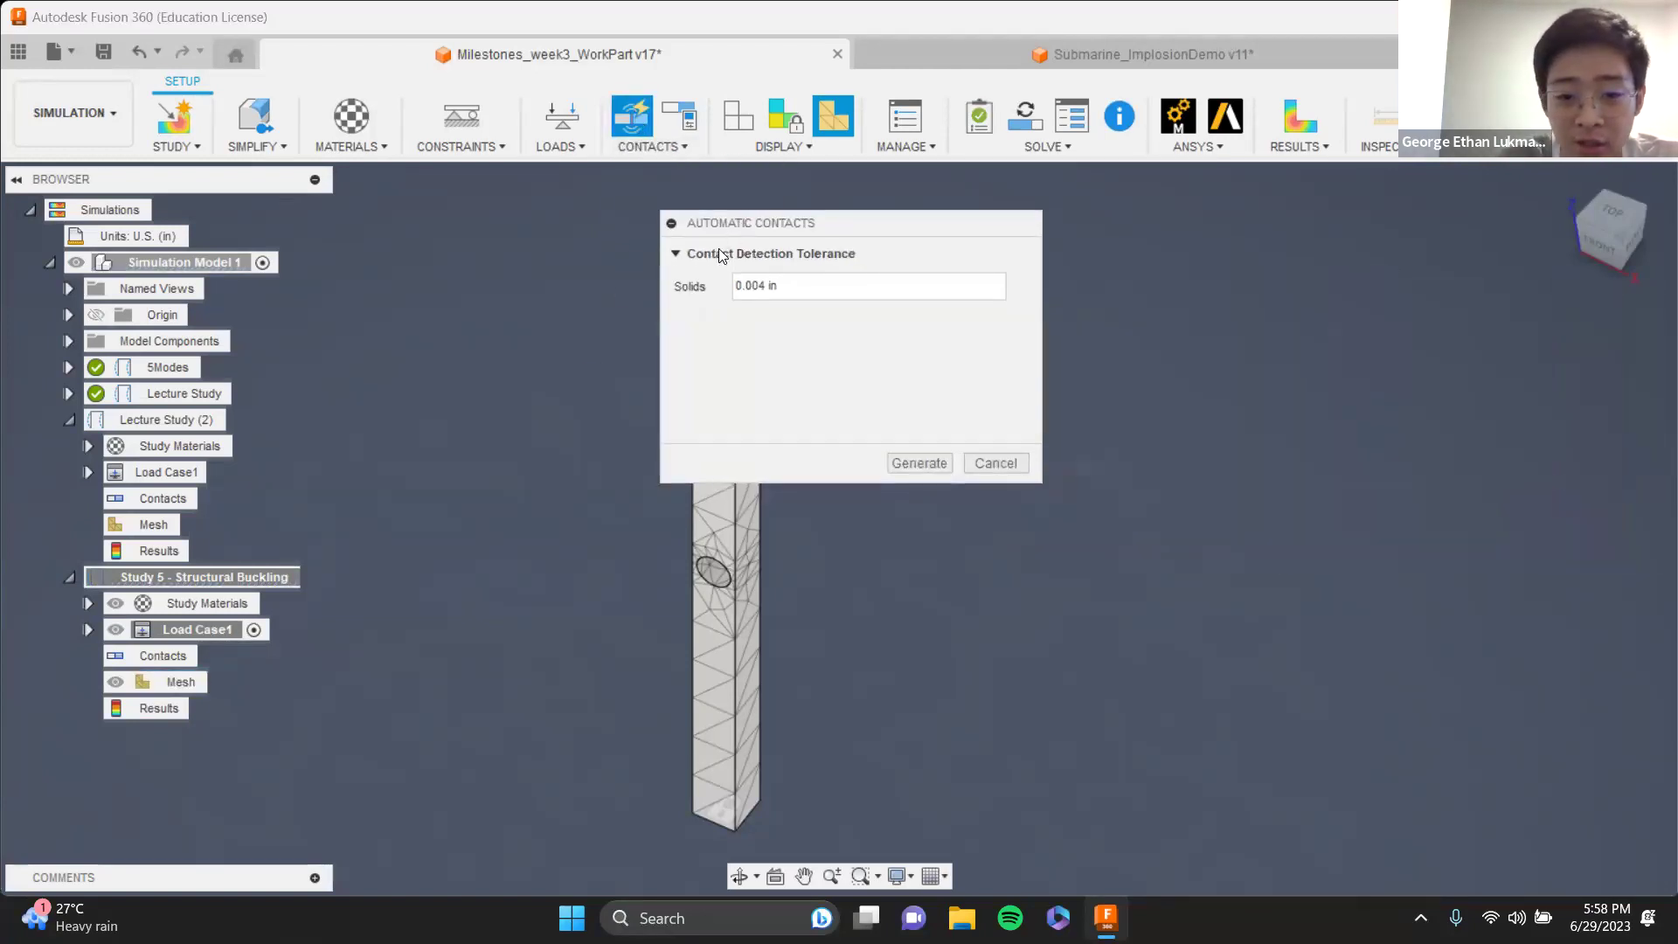
drag(913, 217, 1465, 252)
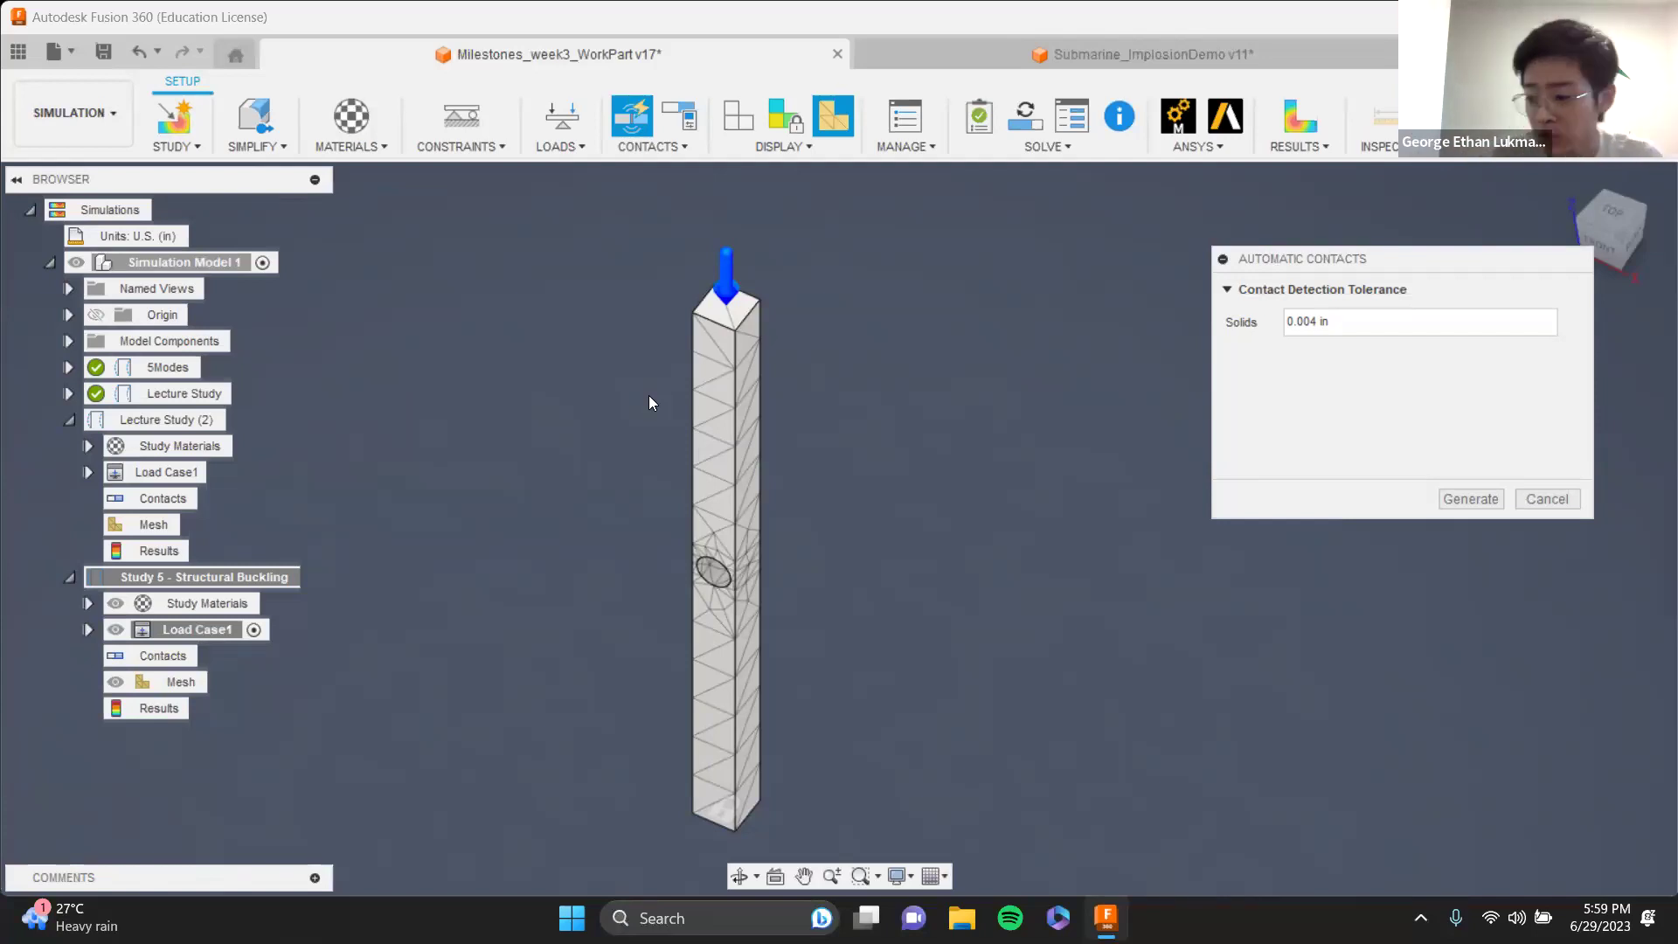
click(1547, 499)
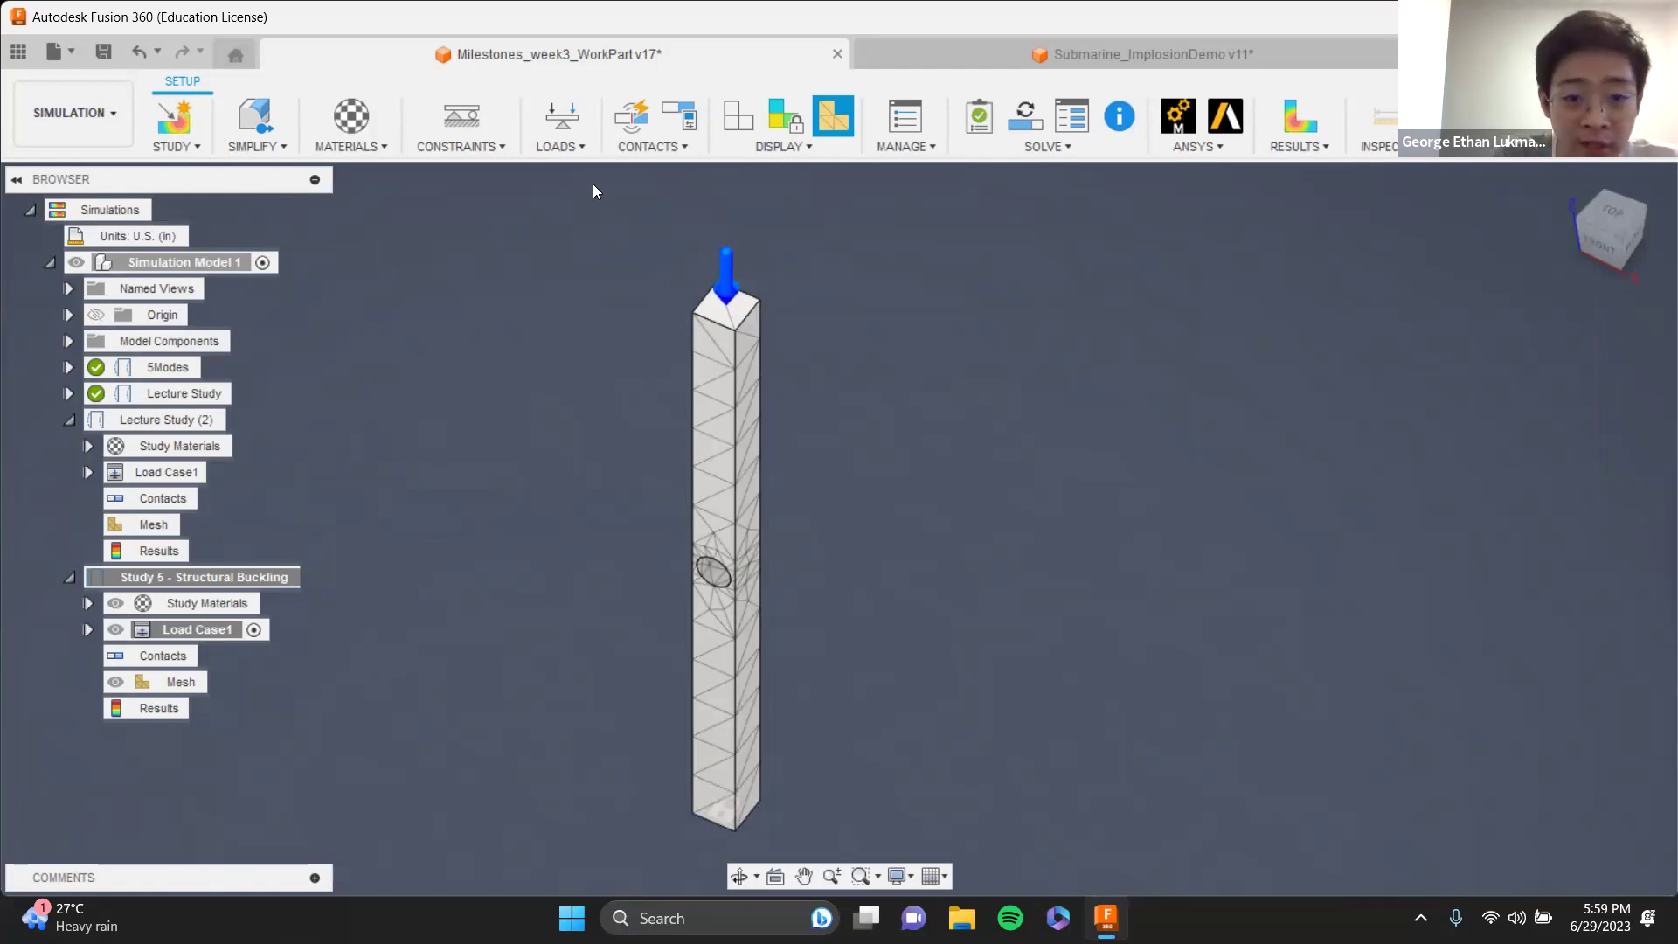
- Review the constraint under Load Case1 of Study 5 - Structural Buckling and collapse that study in the browser
click(89, 629)
click(105, 683)
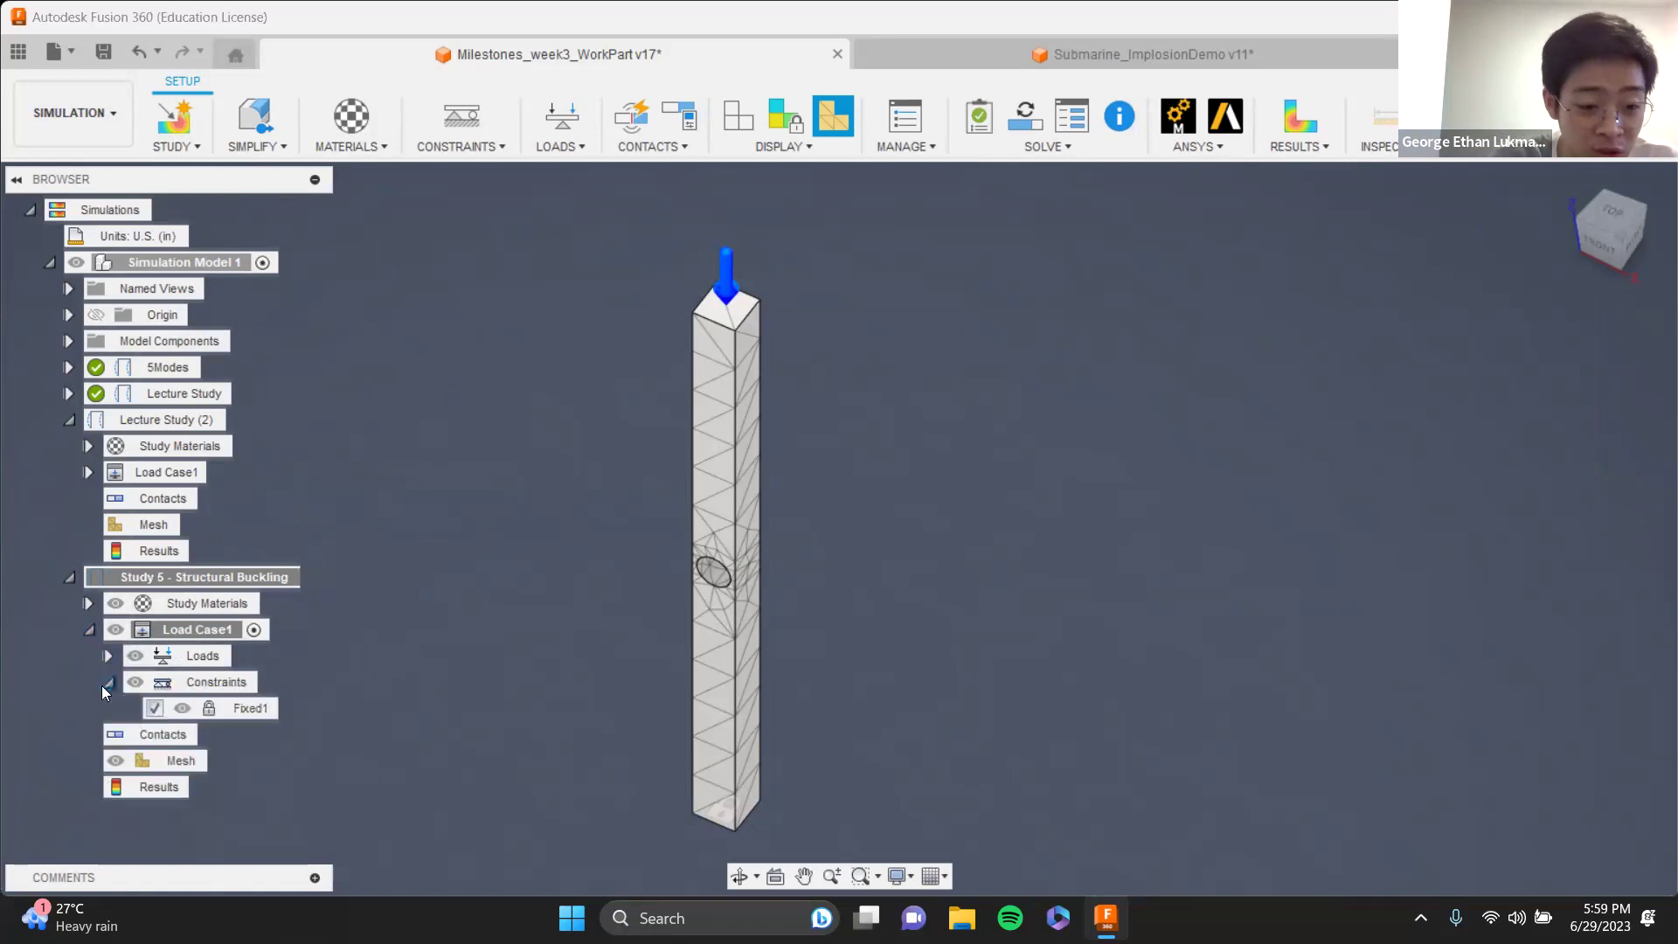
click(105, 683)
click(89, 630)
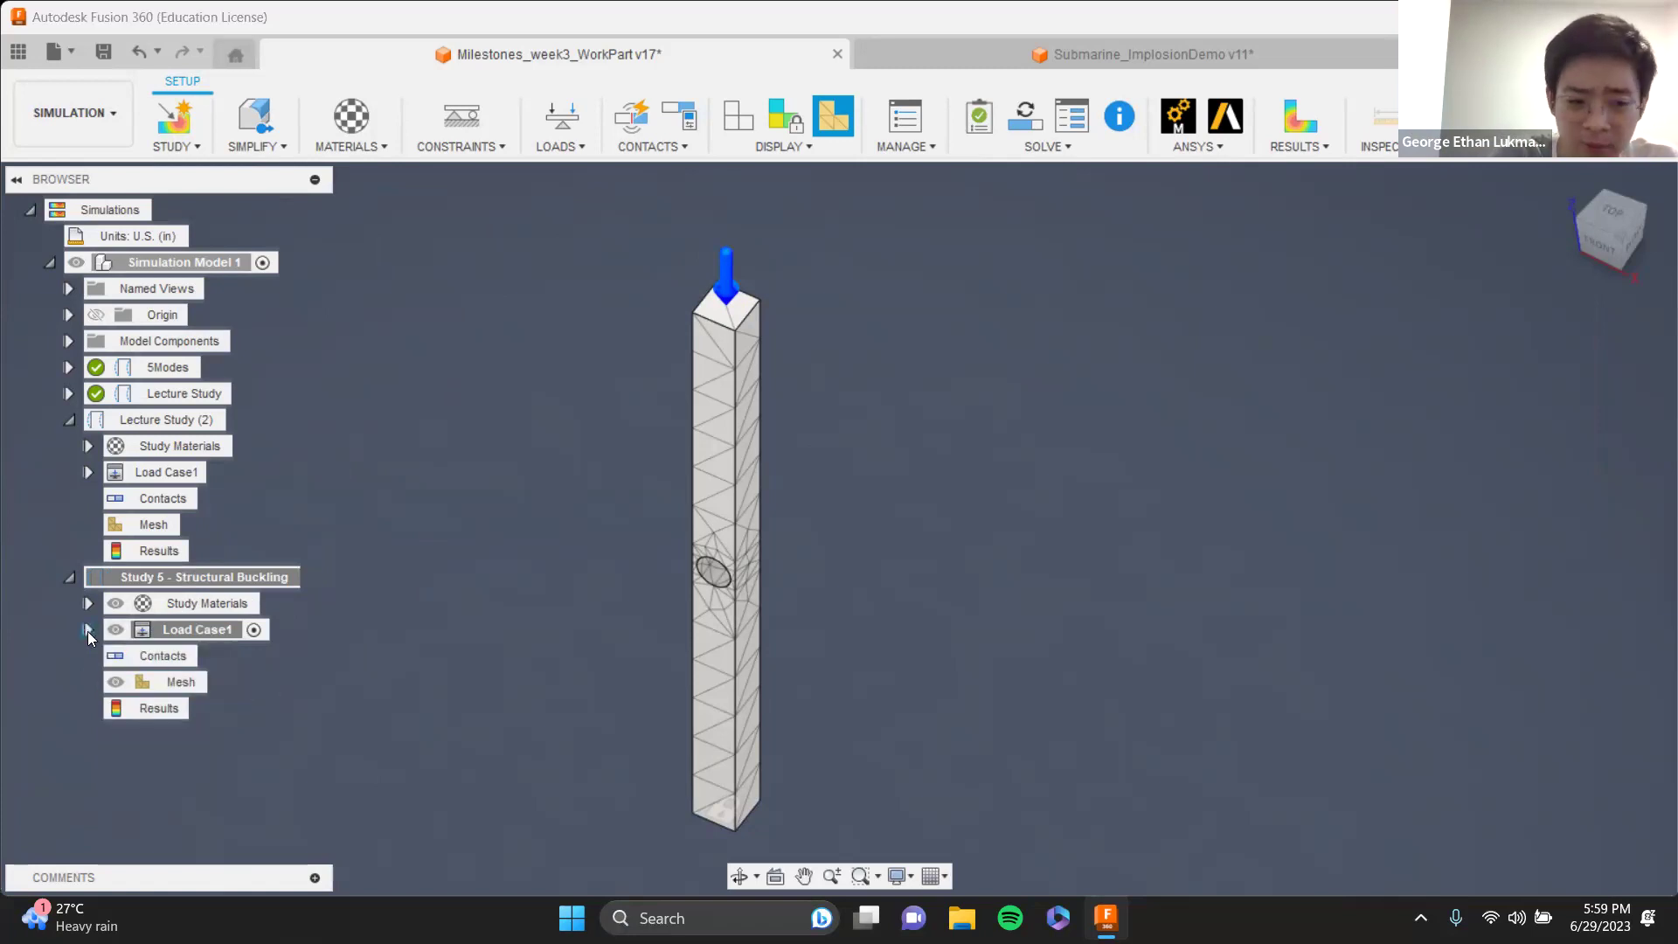
click(70, 578)
- Reopen the Automatic Contacts settings to check the solids' detection tolerance and cancel them
click(632, 116)
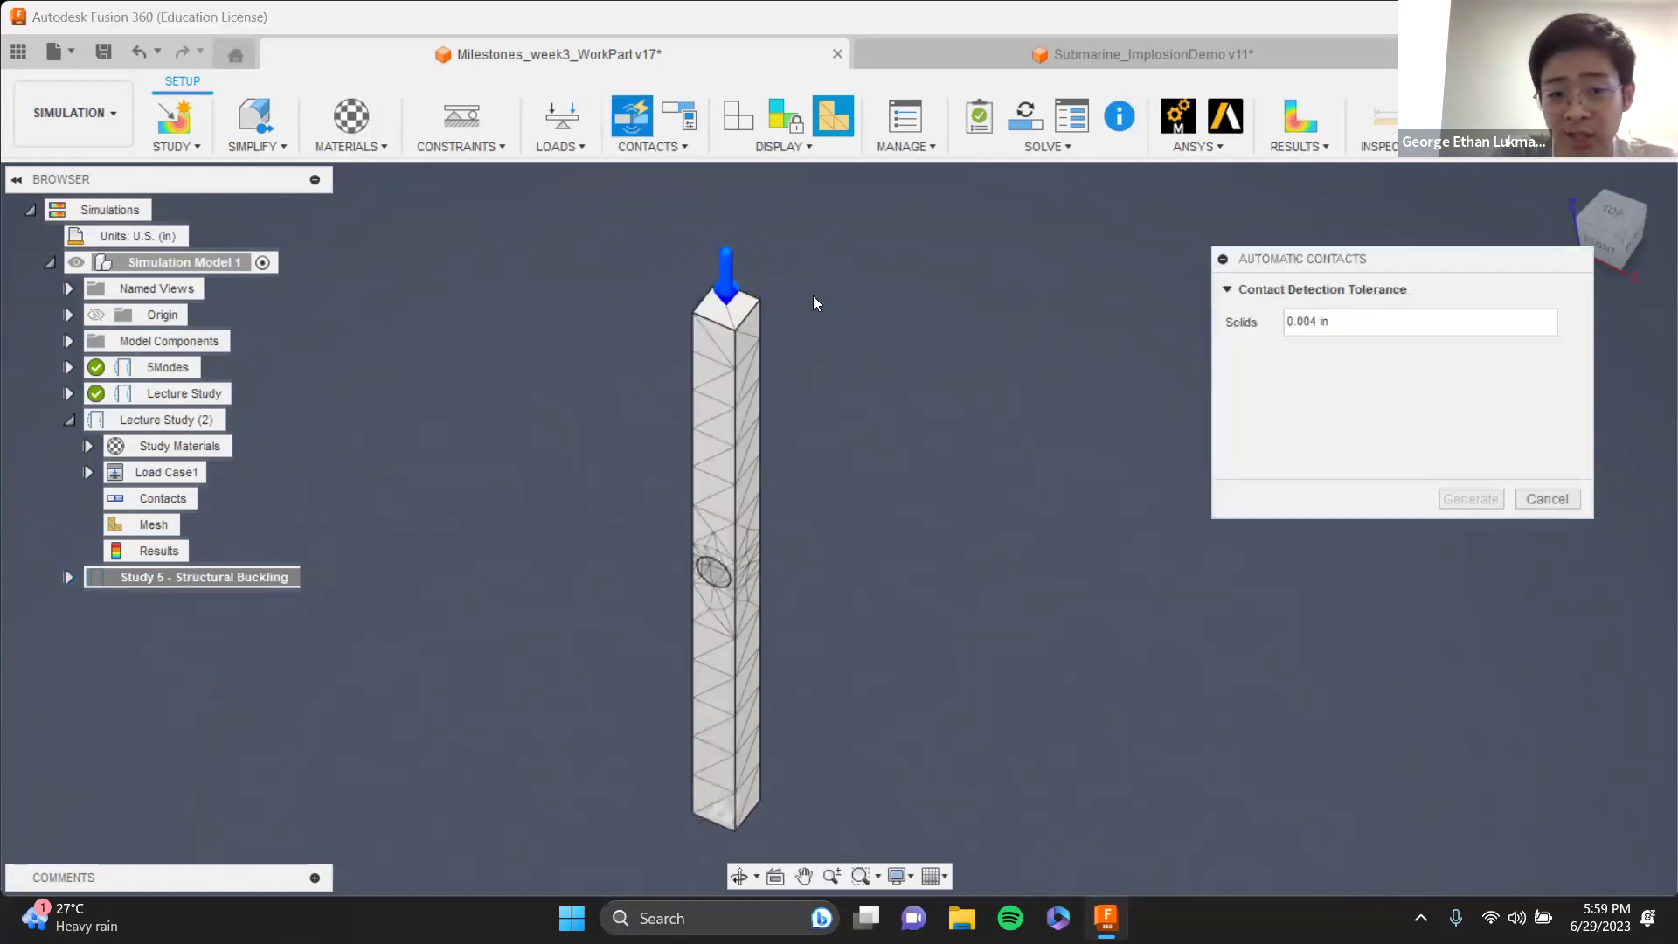
drag(1370, 257, 923, 258)
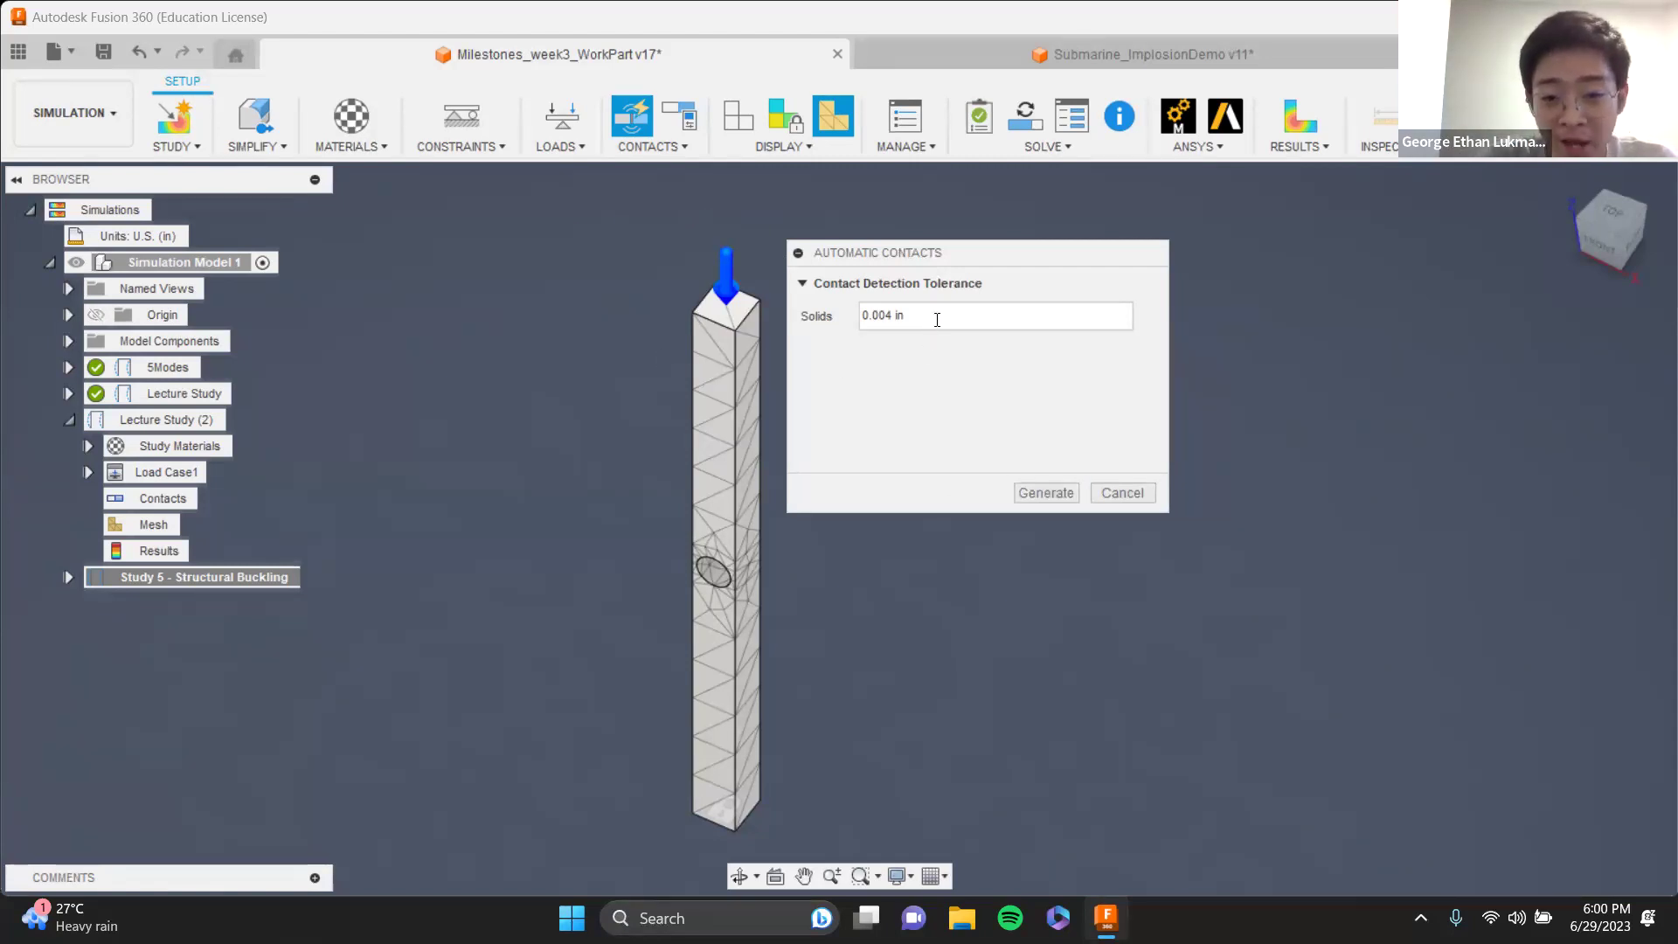
click(1123, 494)
- Activate the solved Lecture Study, collapse the studies in the browser and show its buckling results
shift+middle_drag(830, 512, 970, 467)
key(F6)
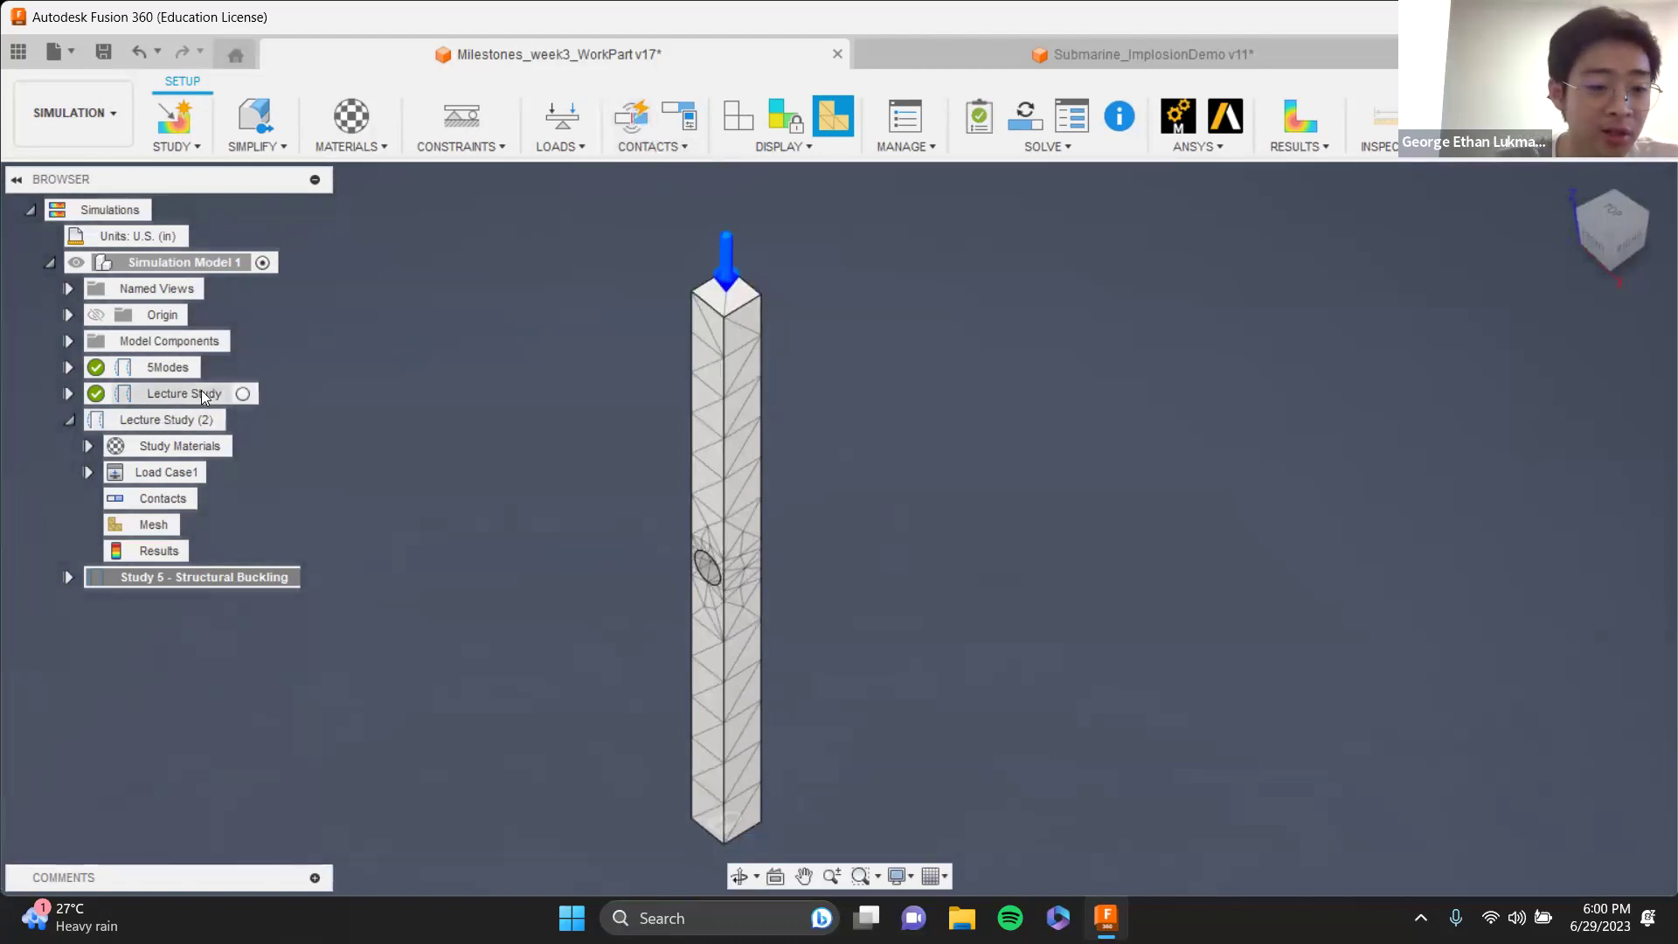
click(242, 394)
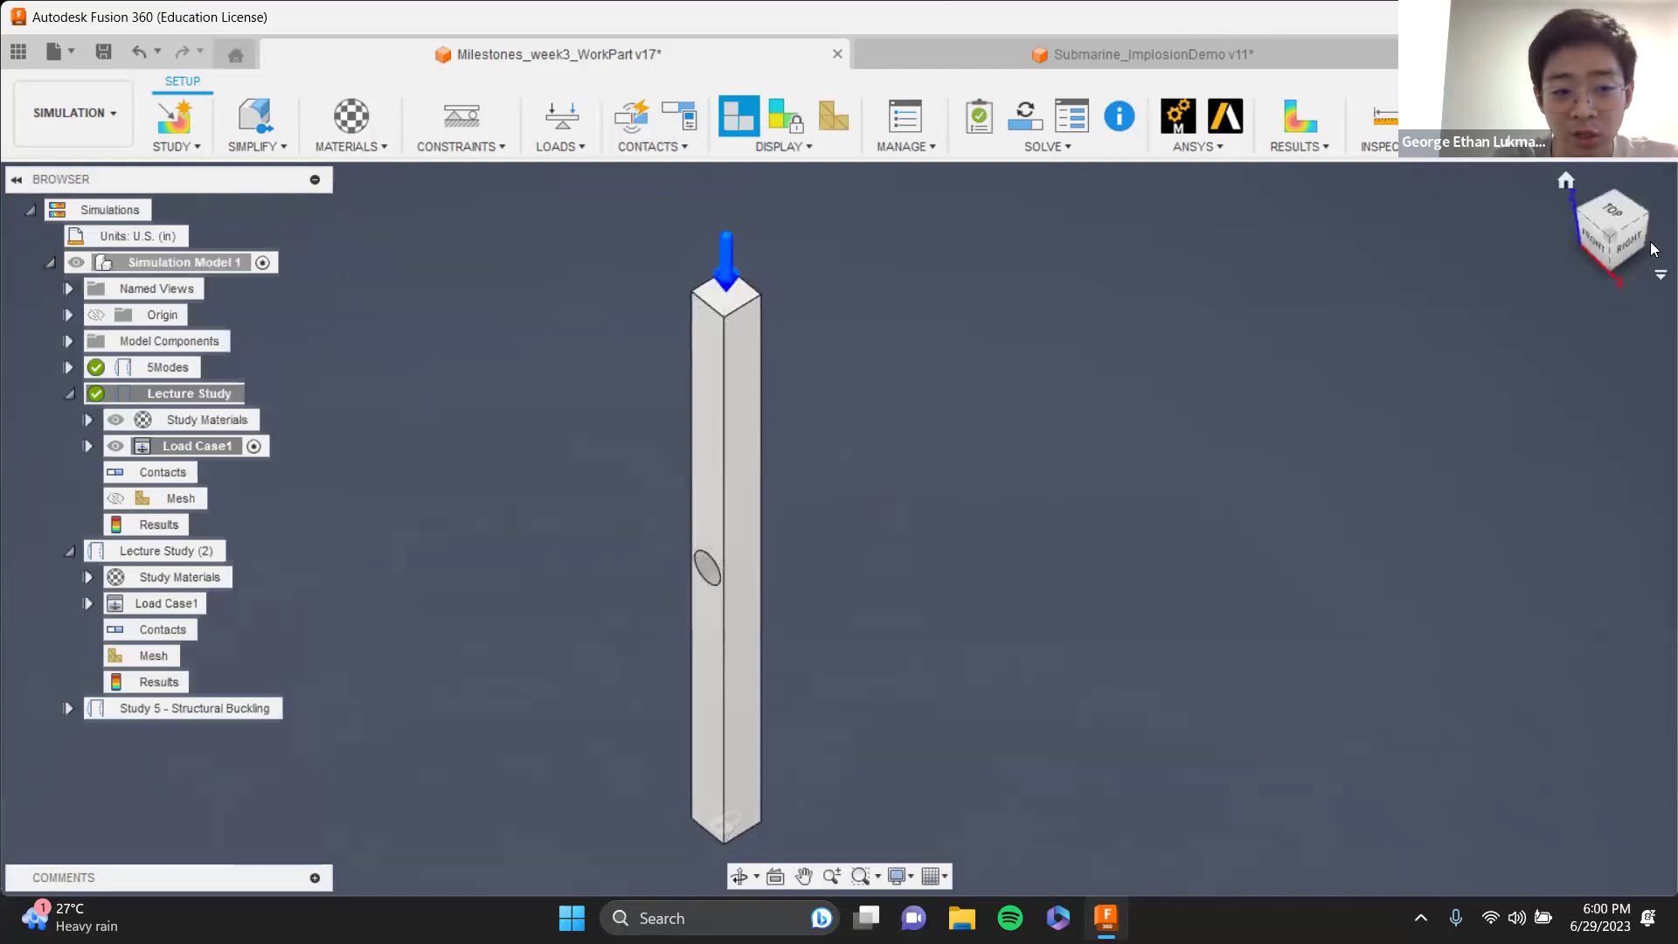
click(69, 551)
click(70, 395)
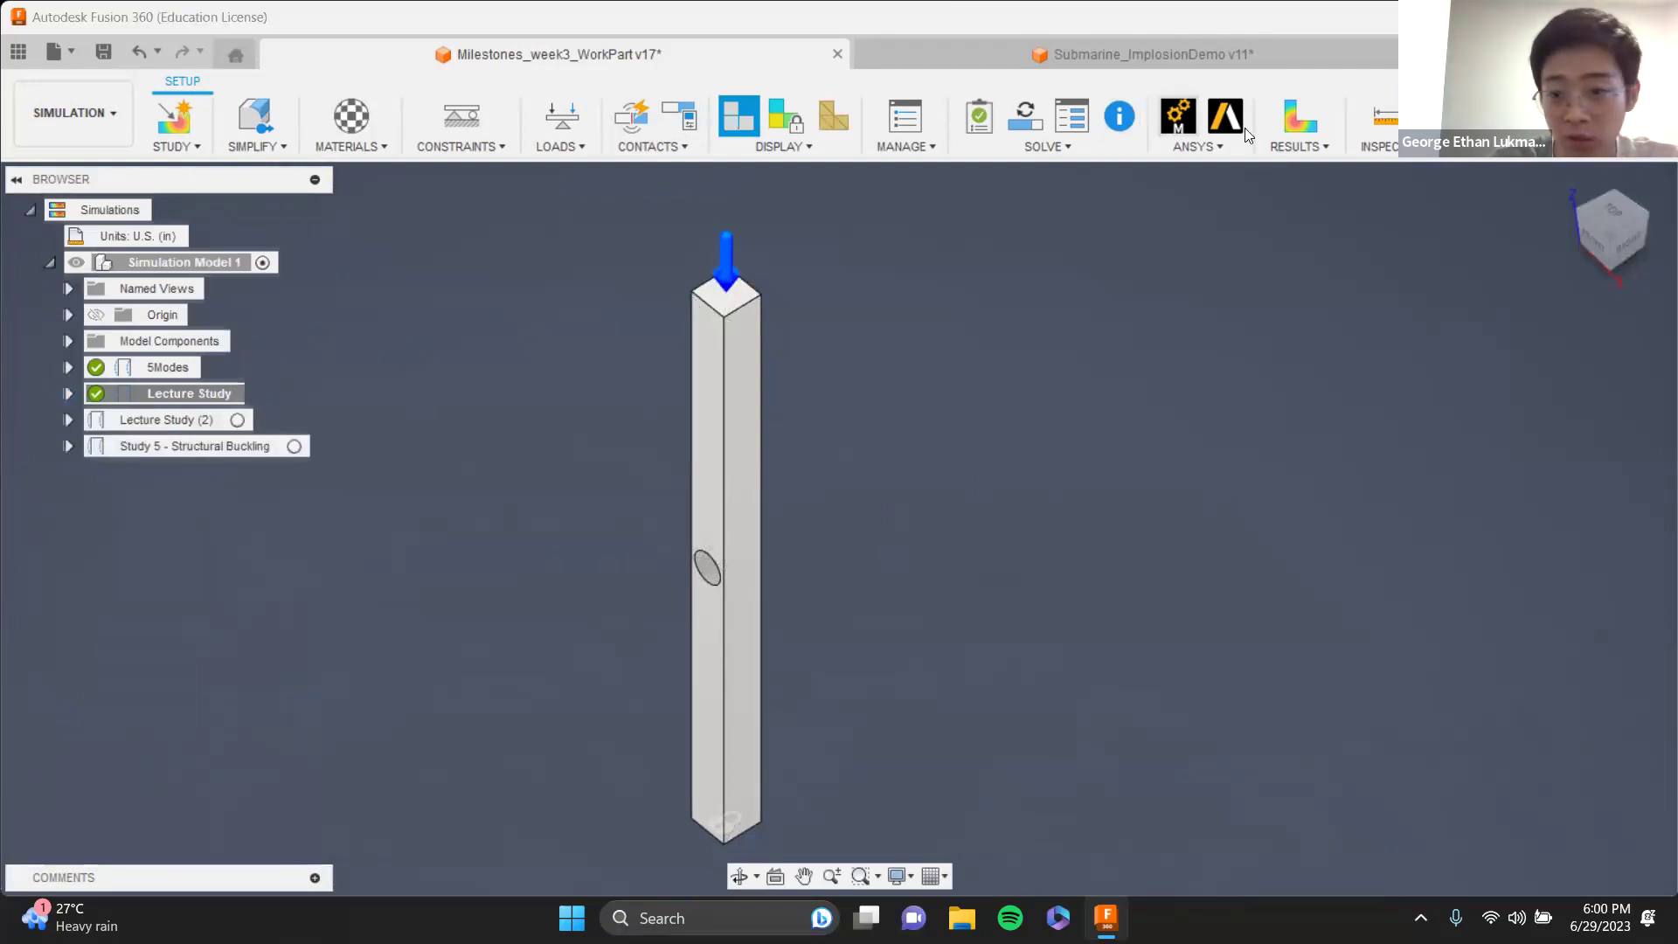
click(1299, 118)
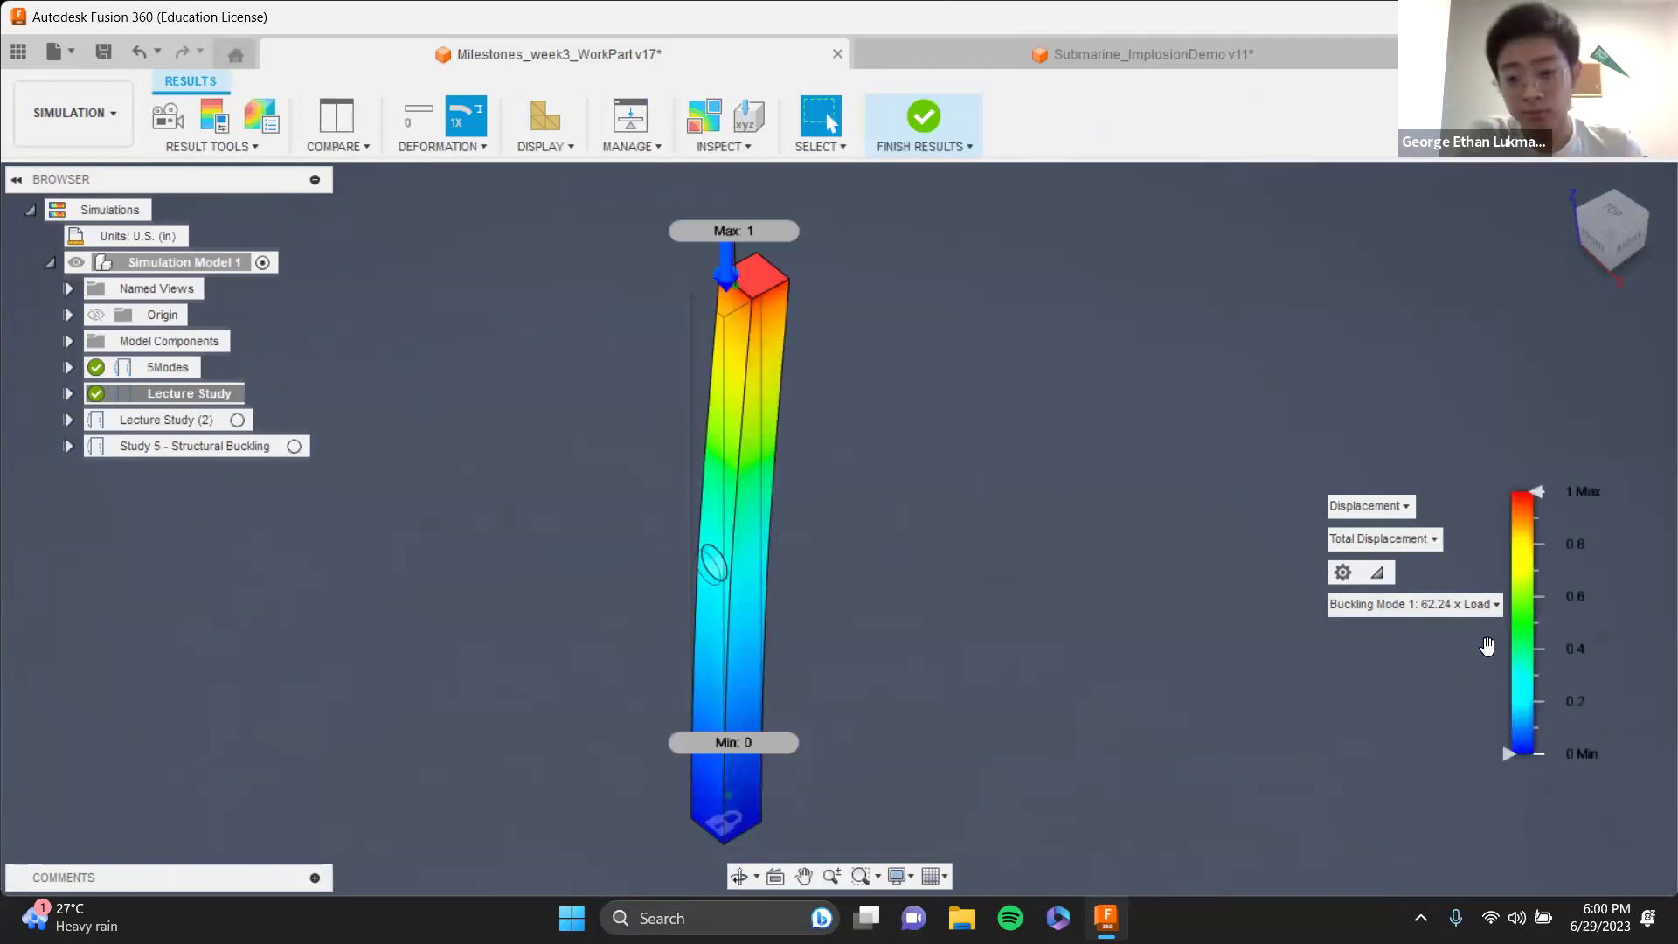
- Check which result types besides Displacement are offered for the Lecture Study's buckling results
click(1378, 507)
click(1379, 532)
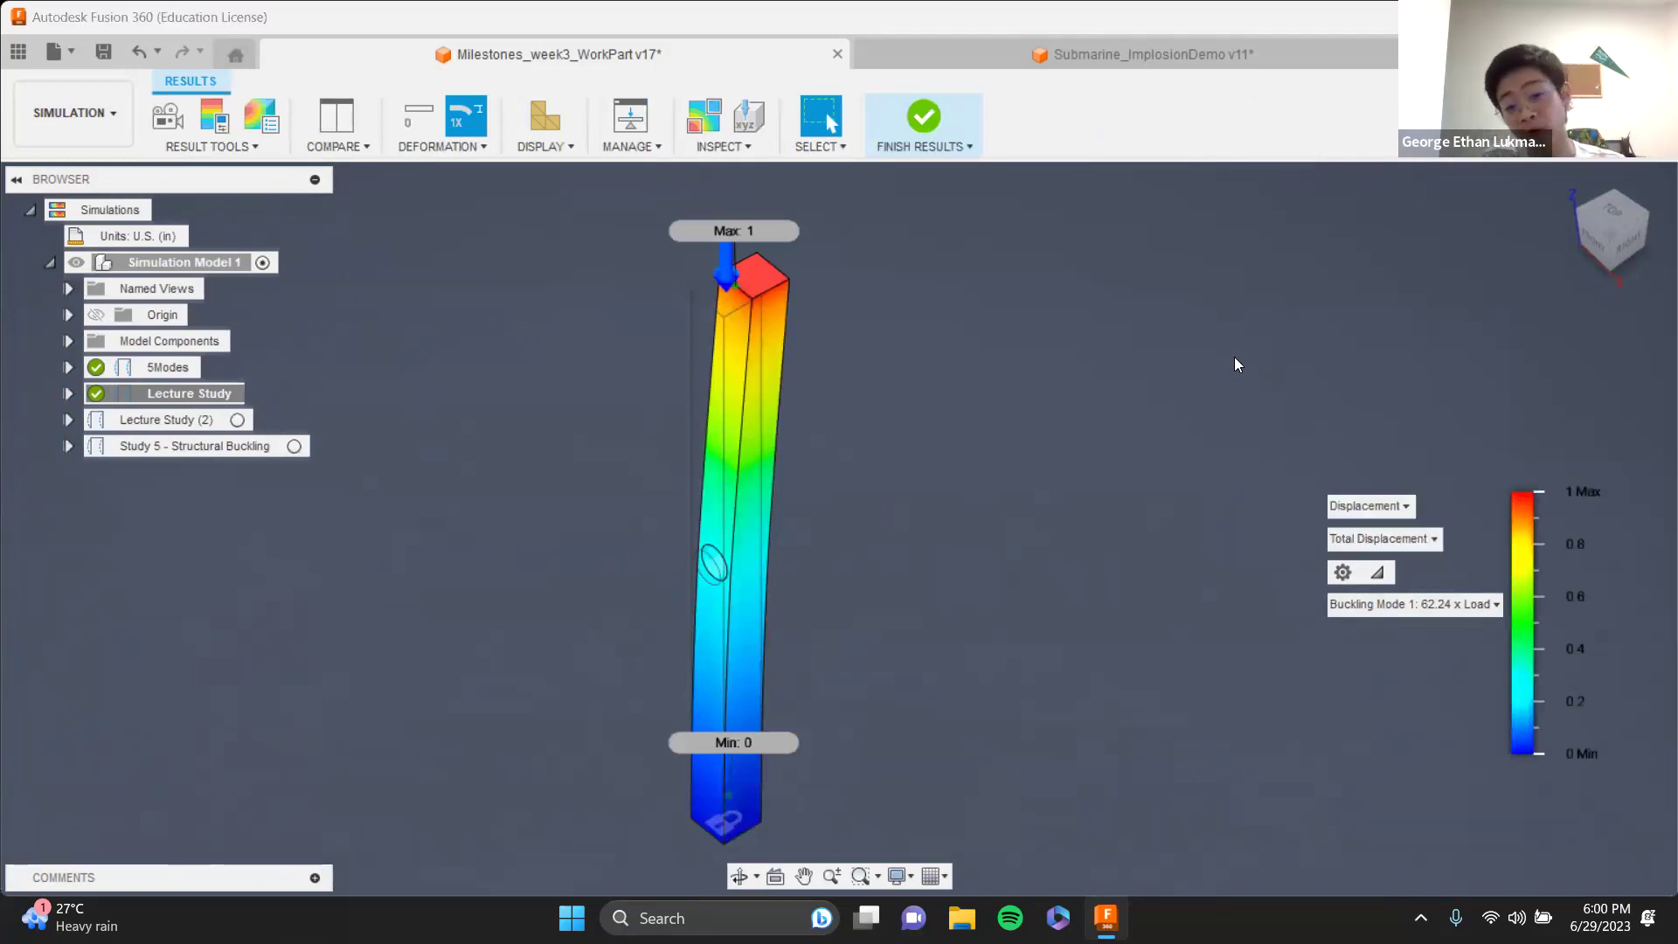
click(1392, 507)
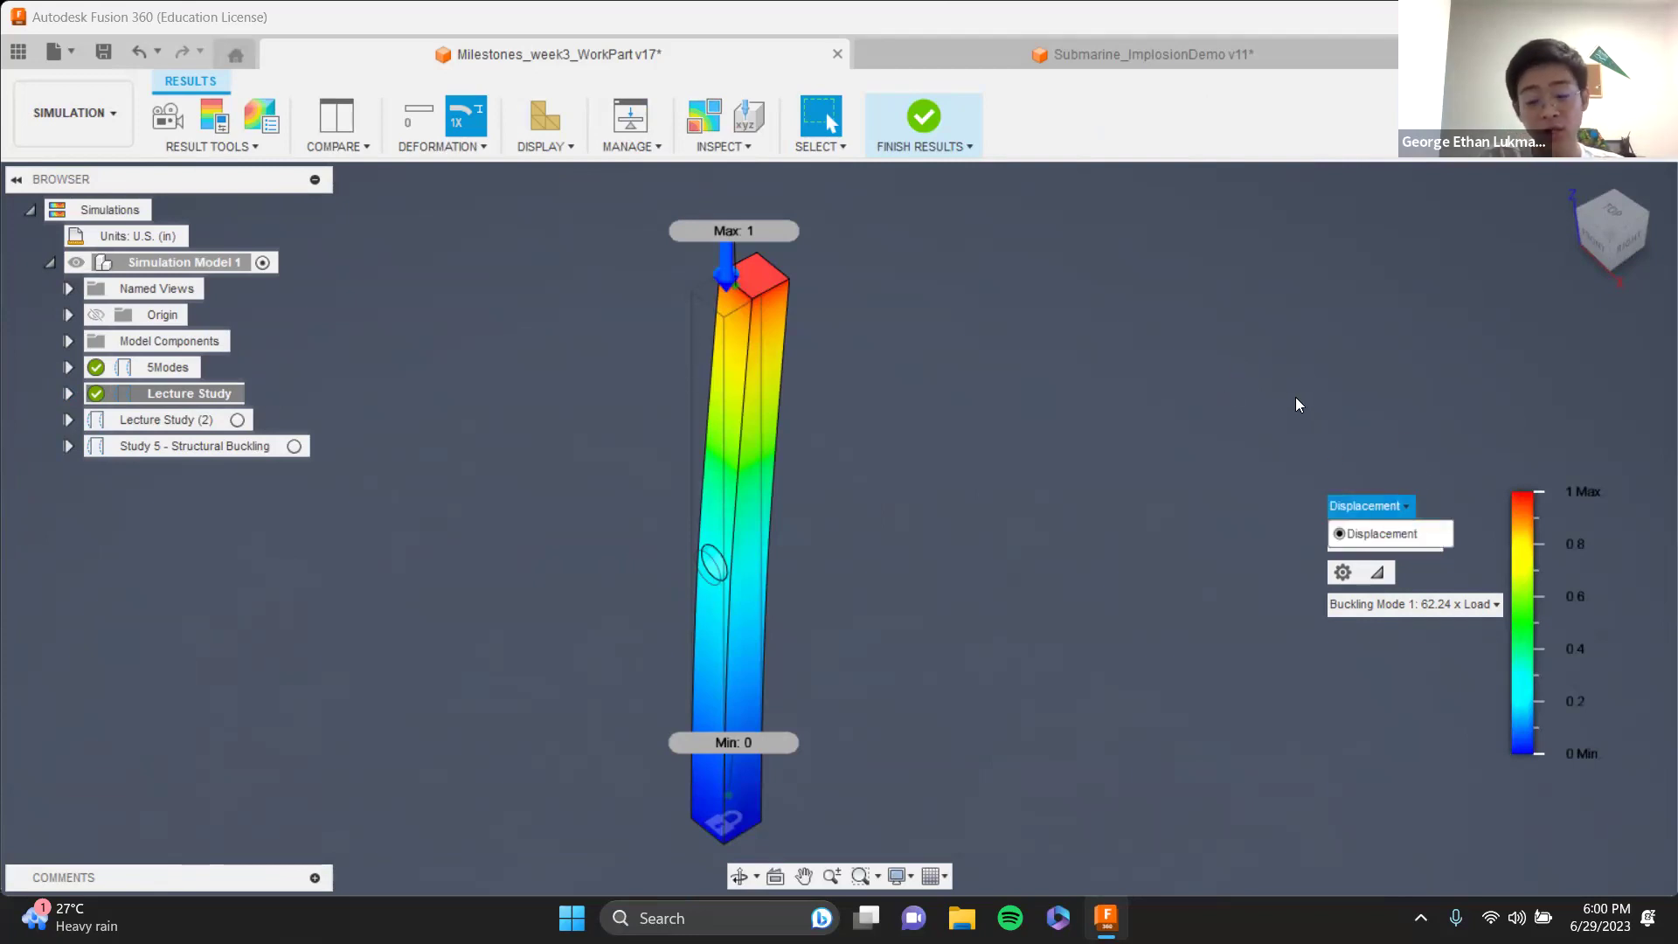
click(1267, 381)
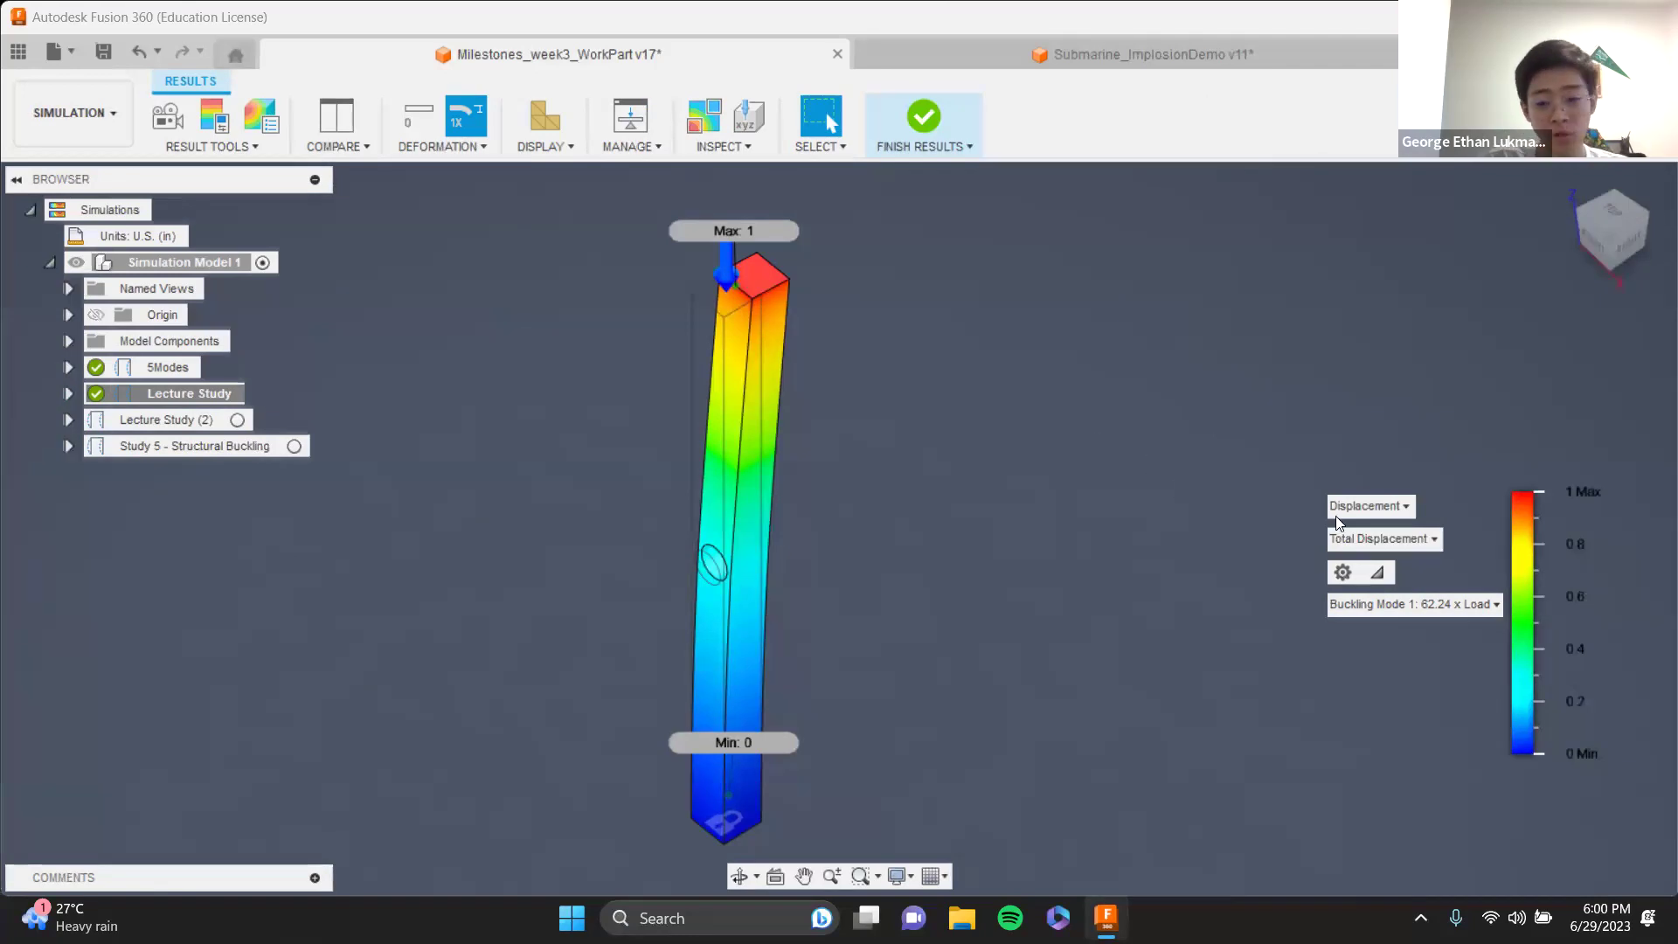
click(1367, 506)
click(1269, 418)
click(1394, 506)
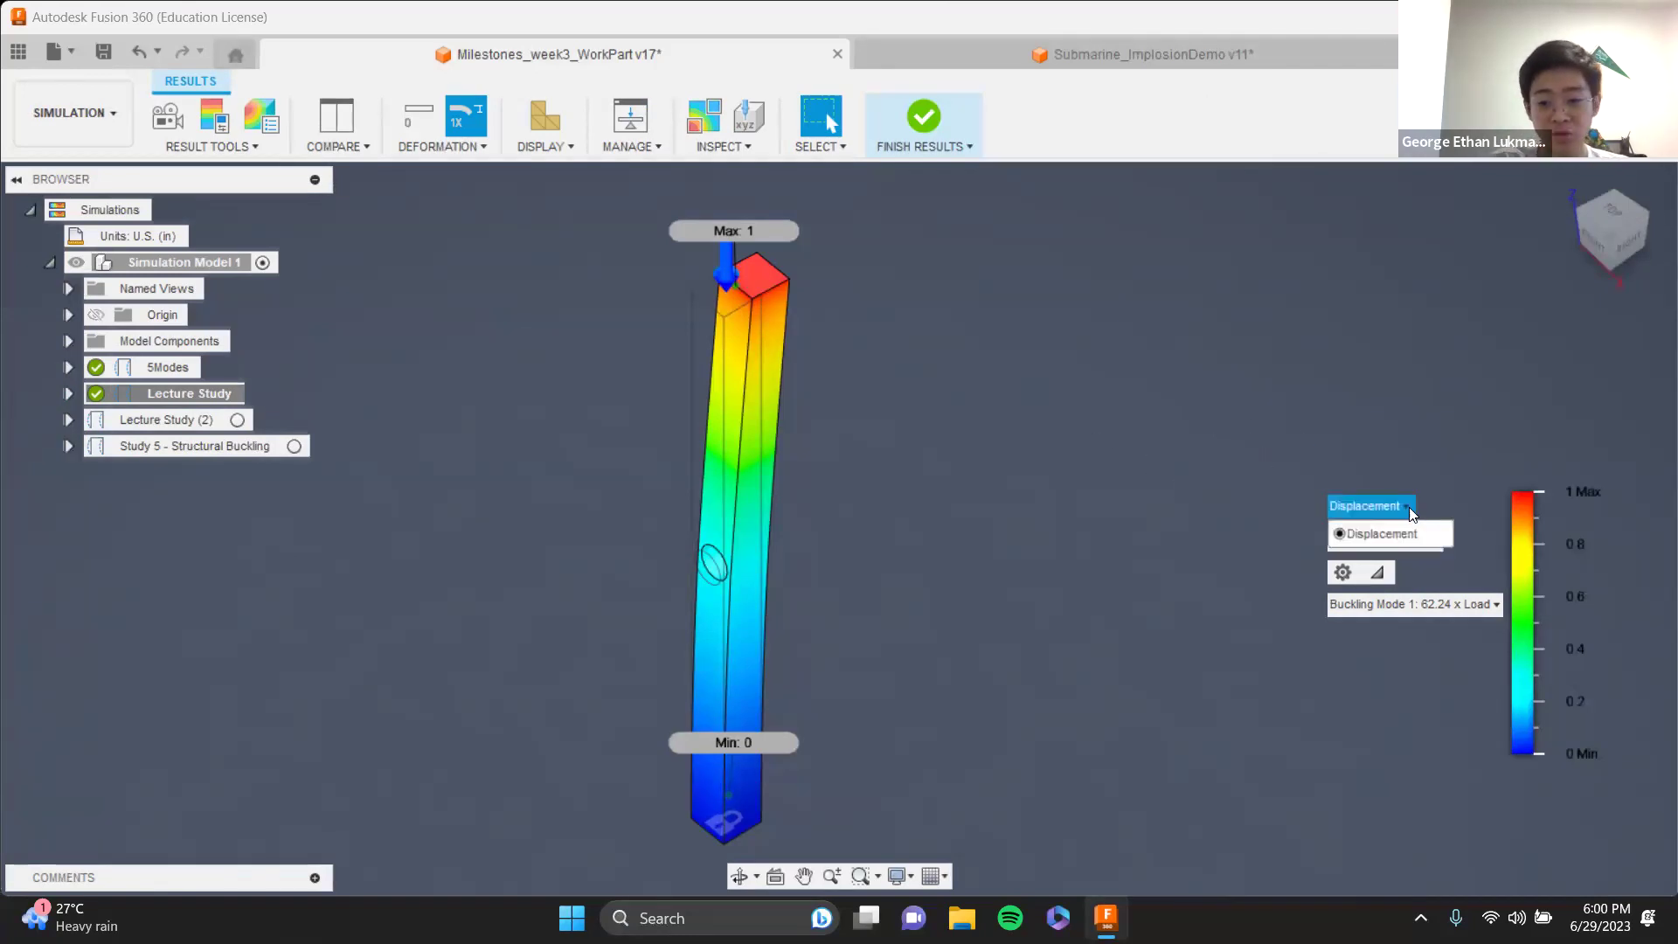
click(1308, 482)
- Compare the bar's deformed shape in Buckling Mode 2 and Buckling Mode 3, and return to Buckling Mode 1
click(1424, 603)
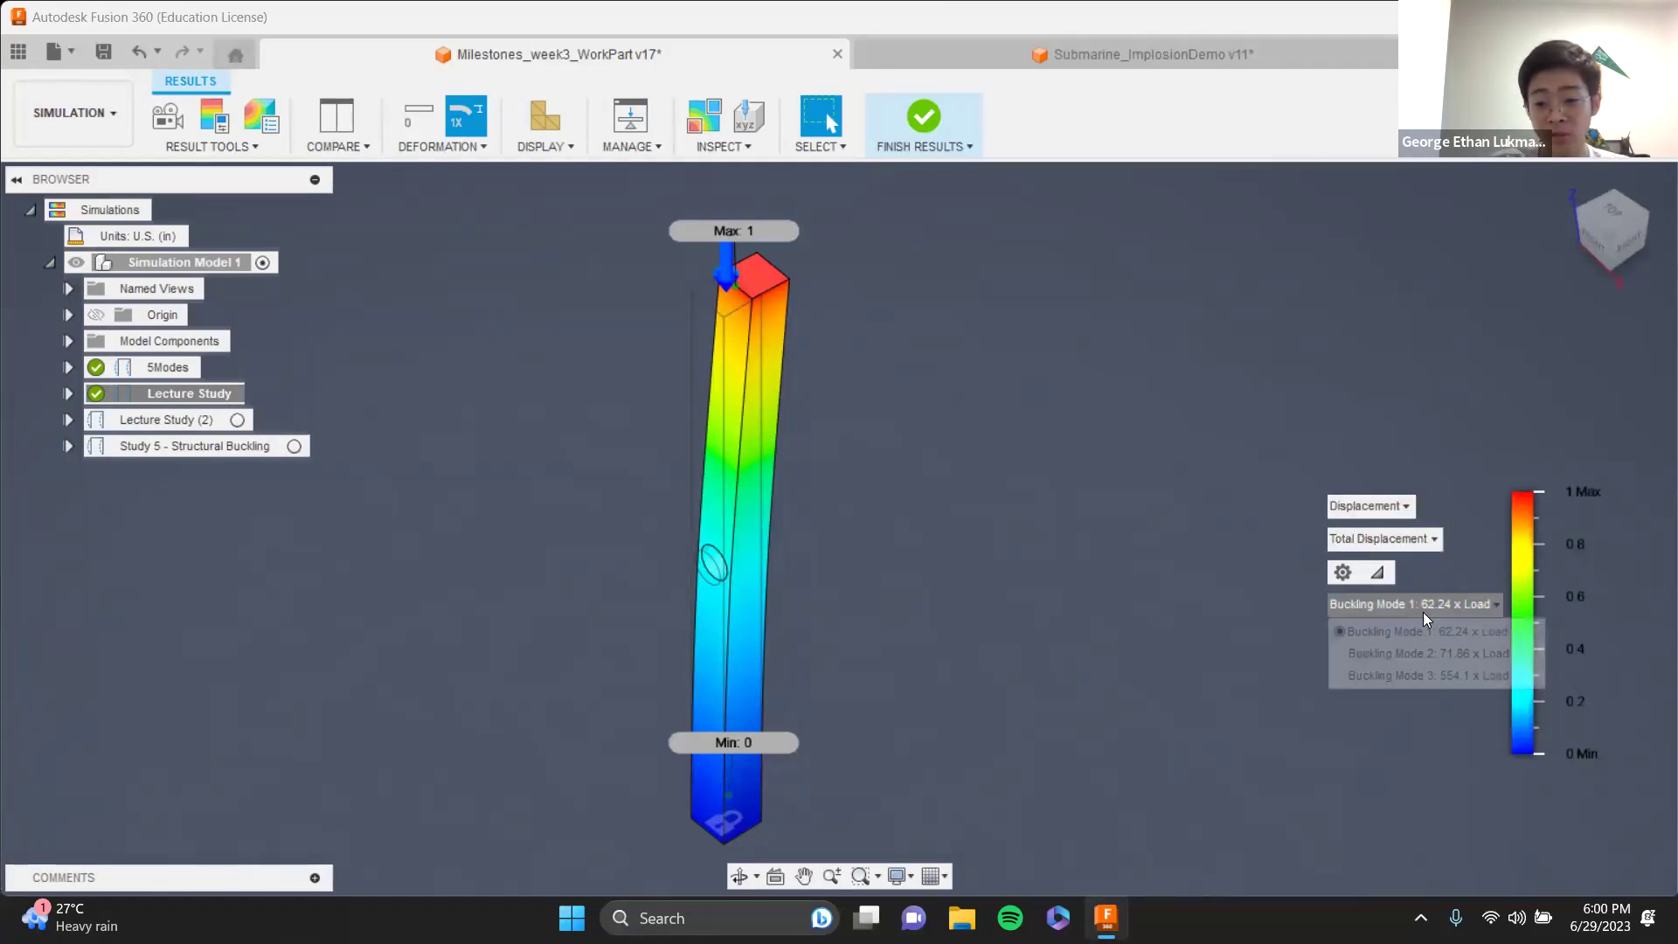
click(1361, 651)
click(1355, 603)
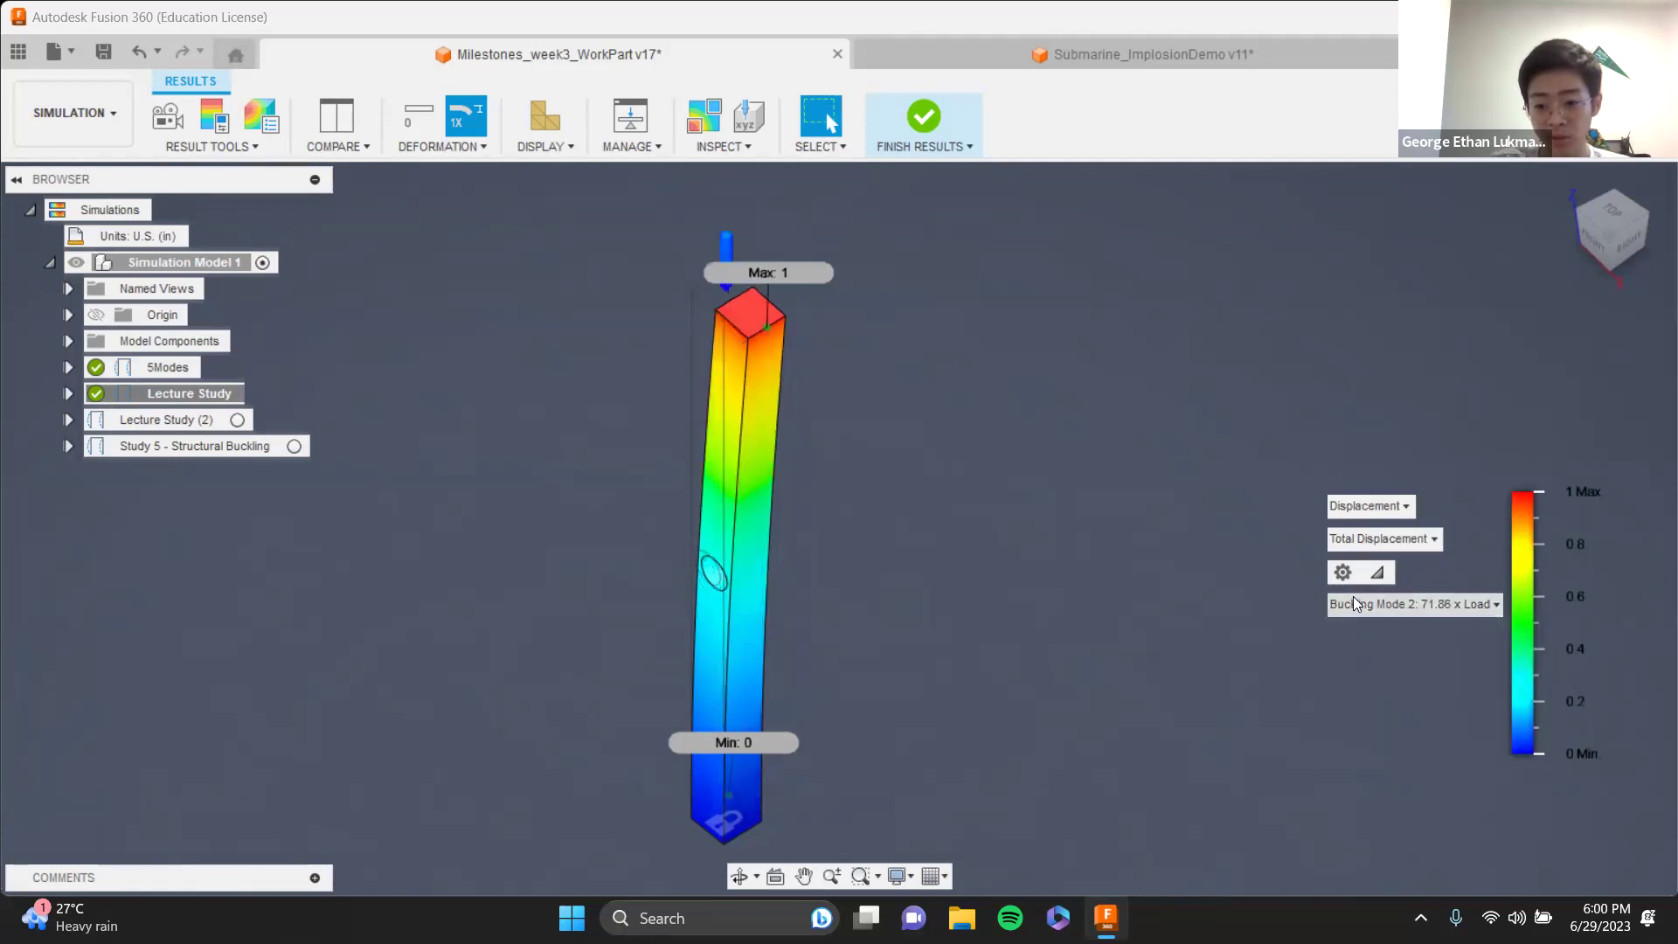
click(1341, 676)
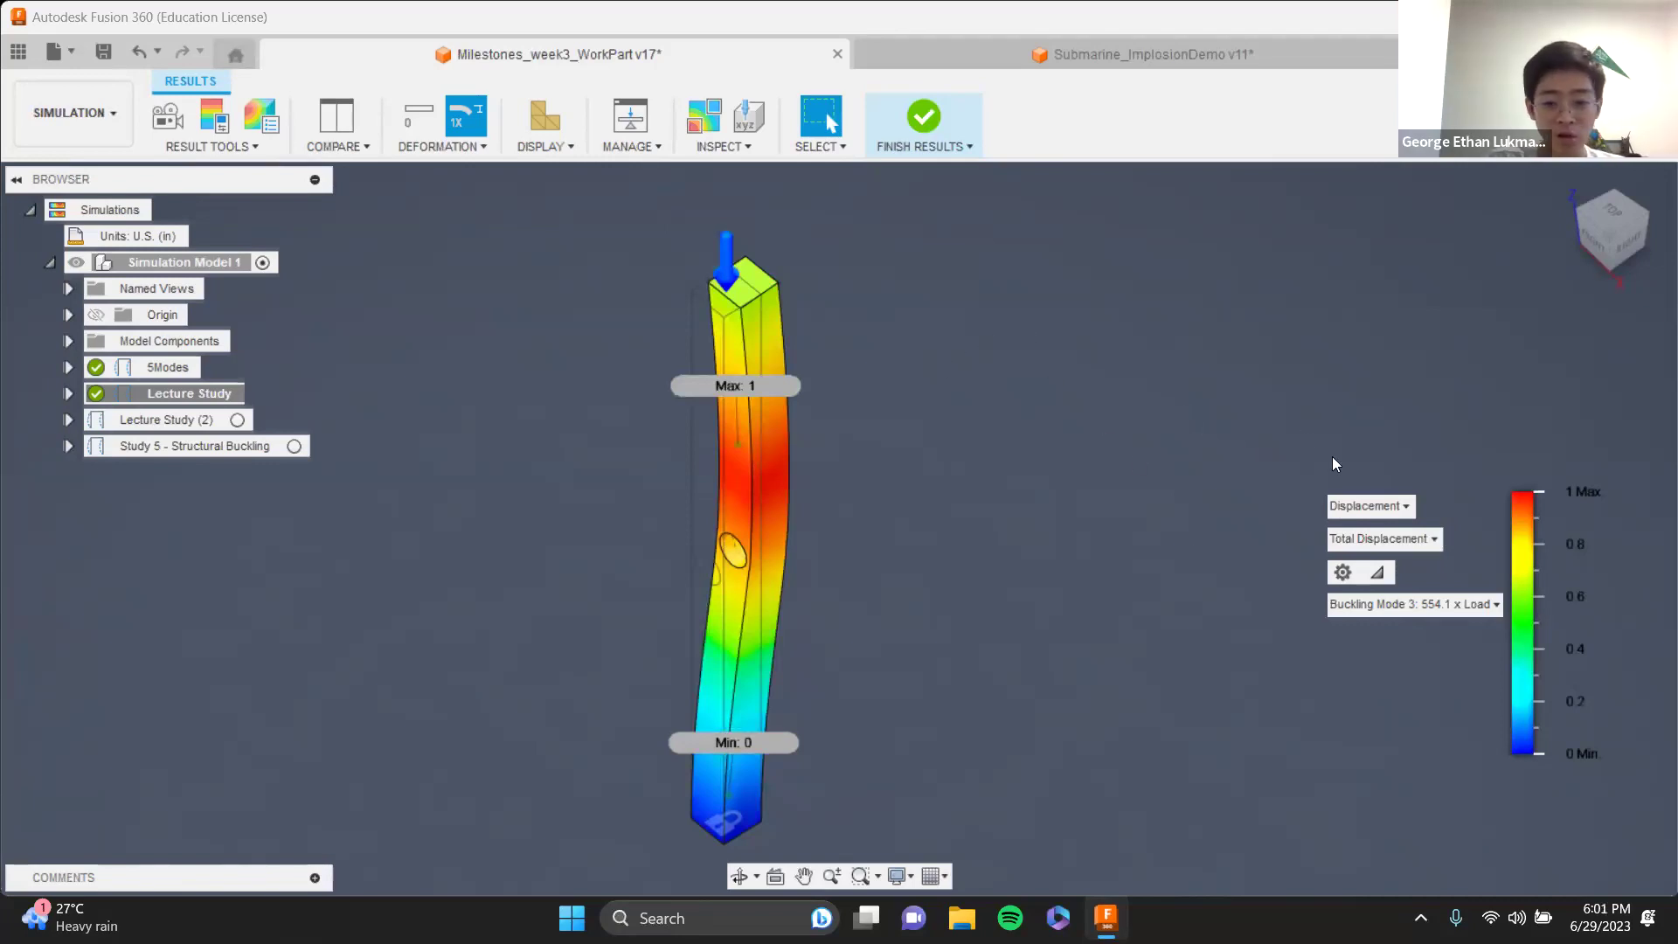
click(1381, 603)
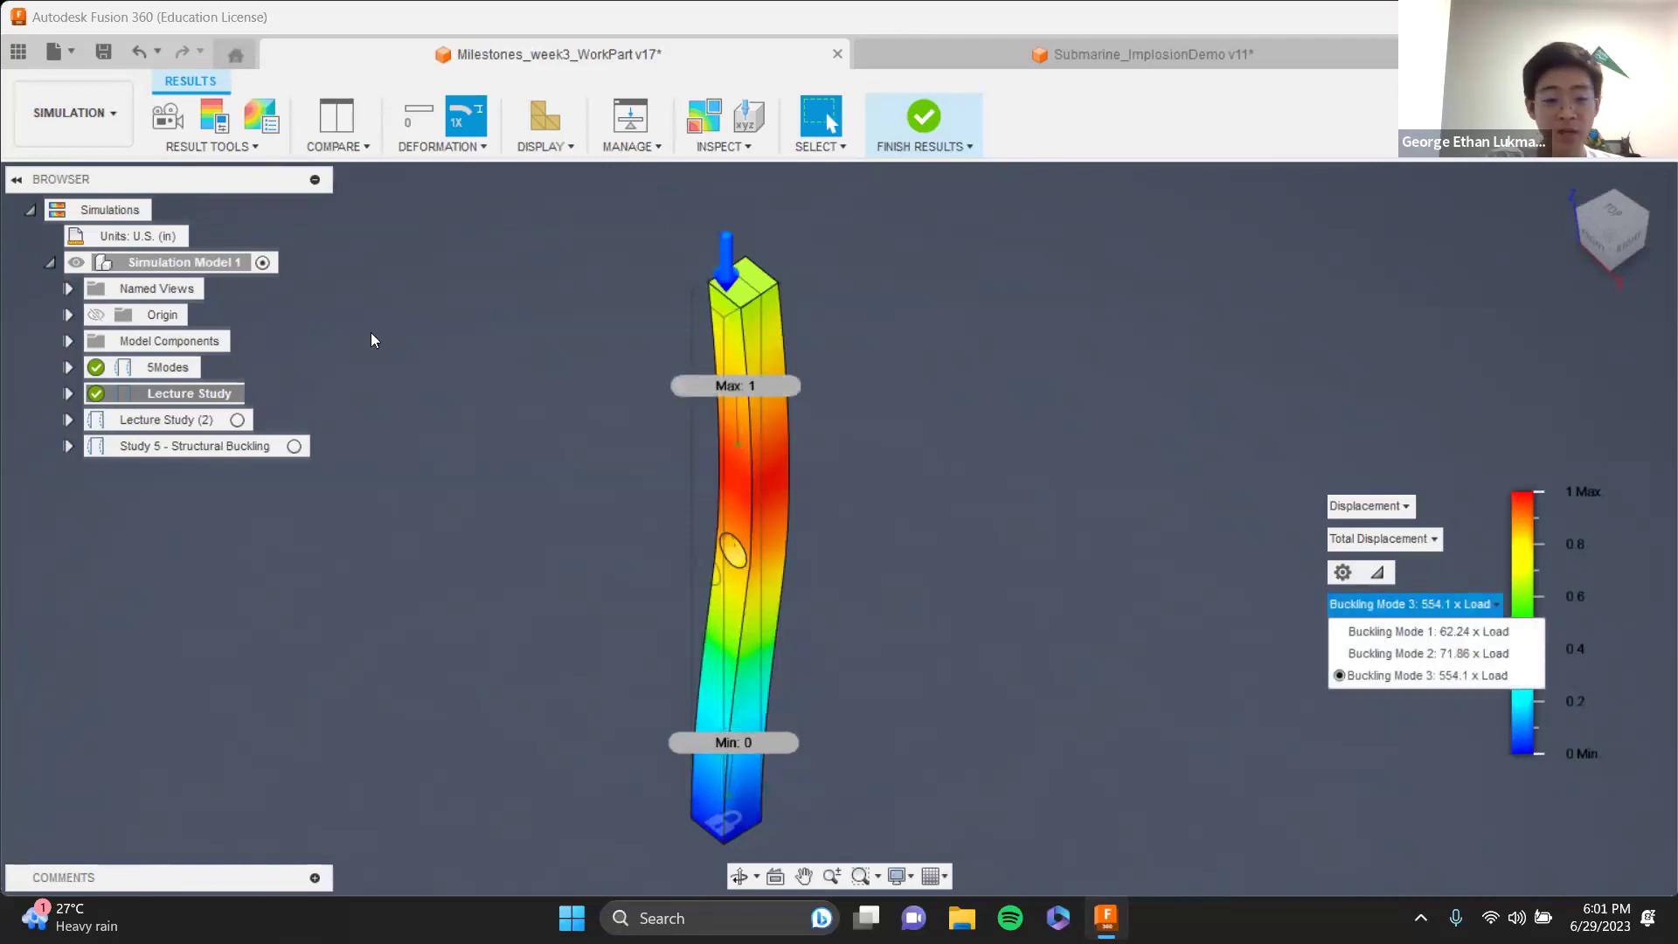
click(1398, 630)
click(1395, 611)
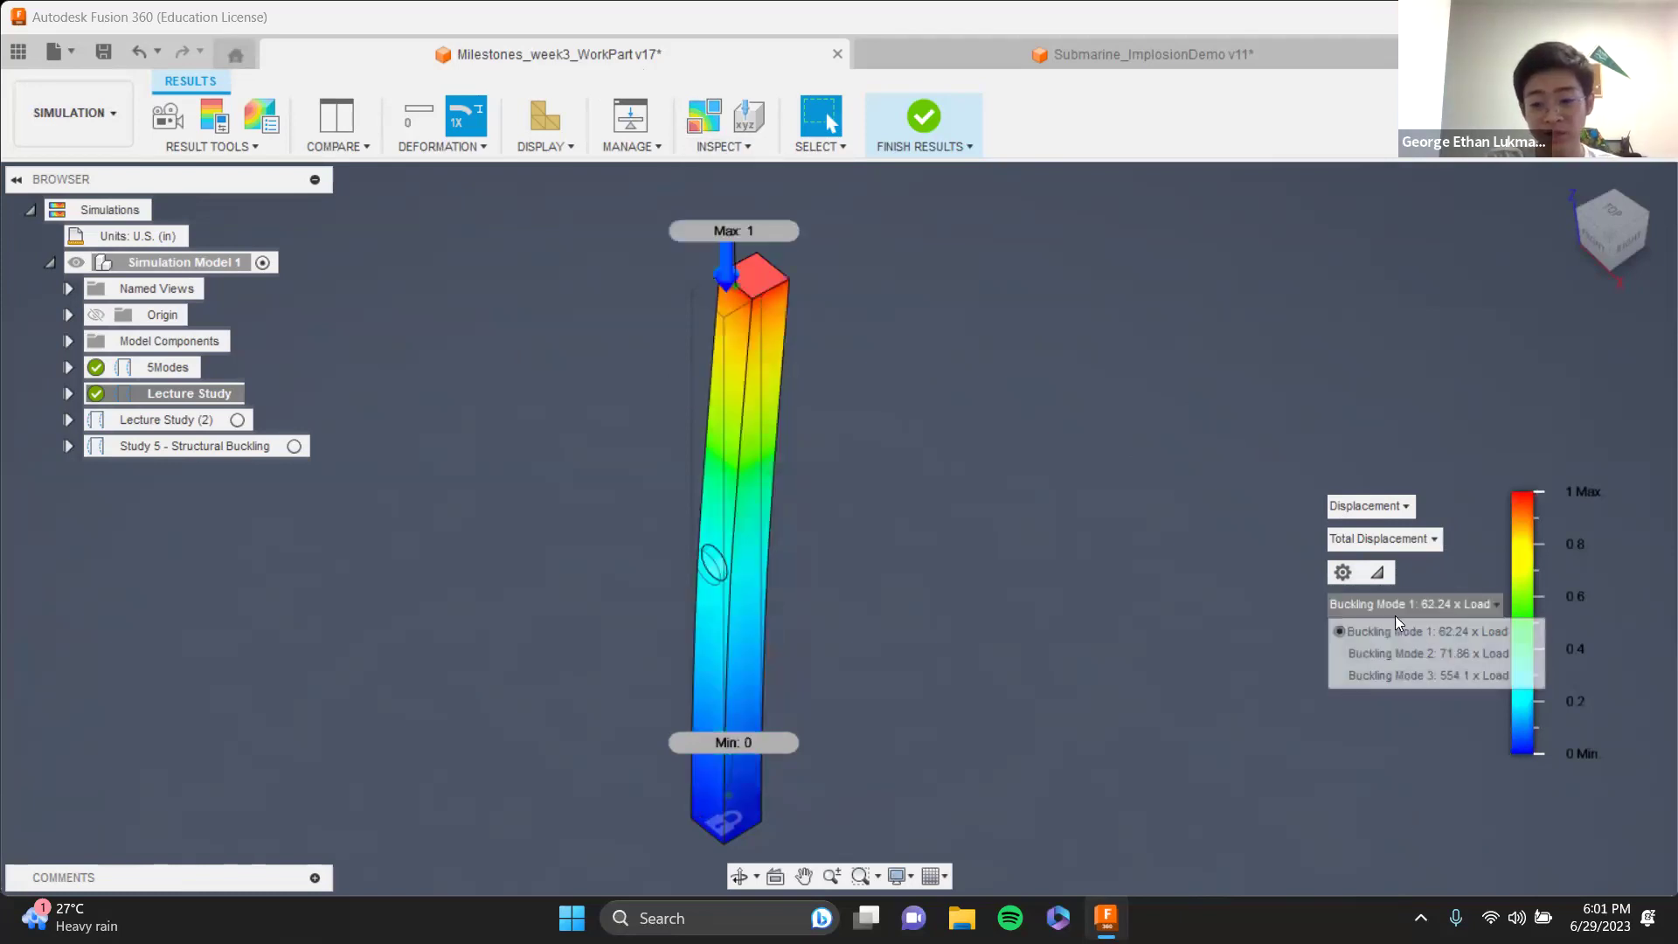
- Leave the Lecture Study results, activate Lecture Study (2) and start solving it to compute its results
click(924, 117)
double_click(166, 419)
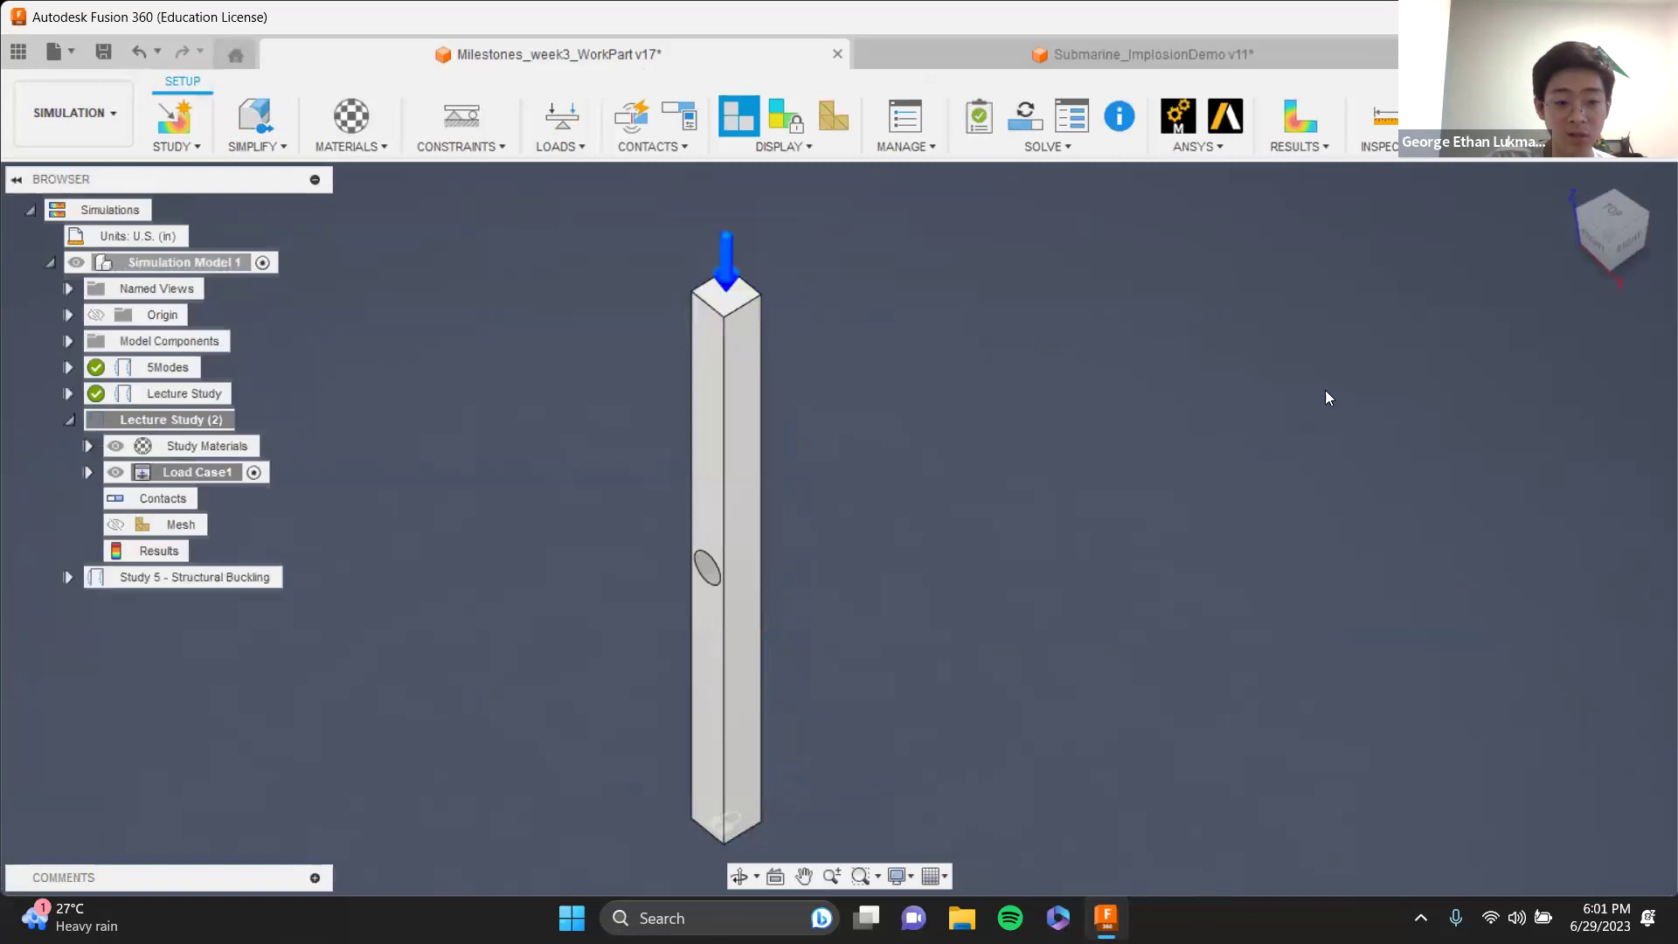
click(1300, 116)
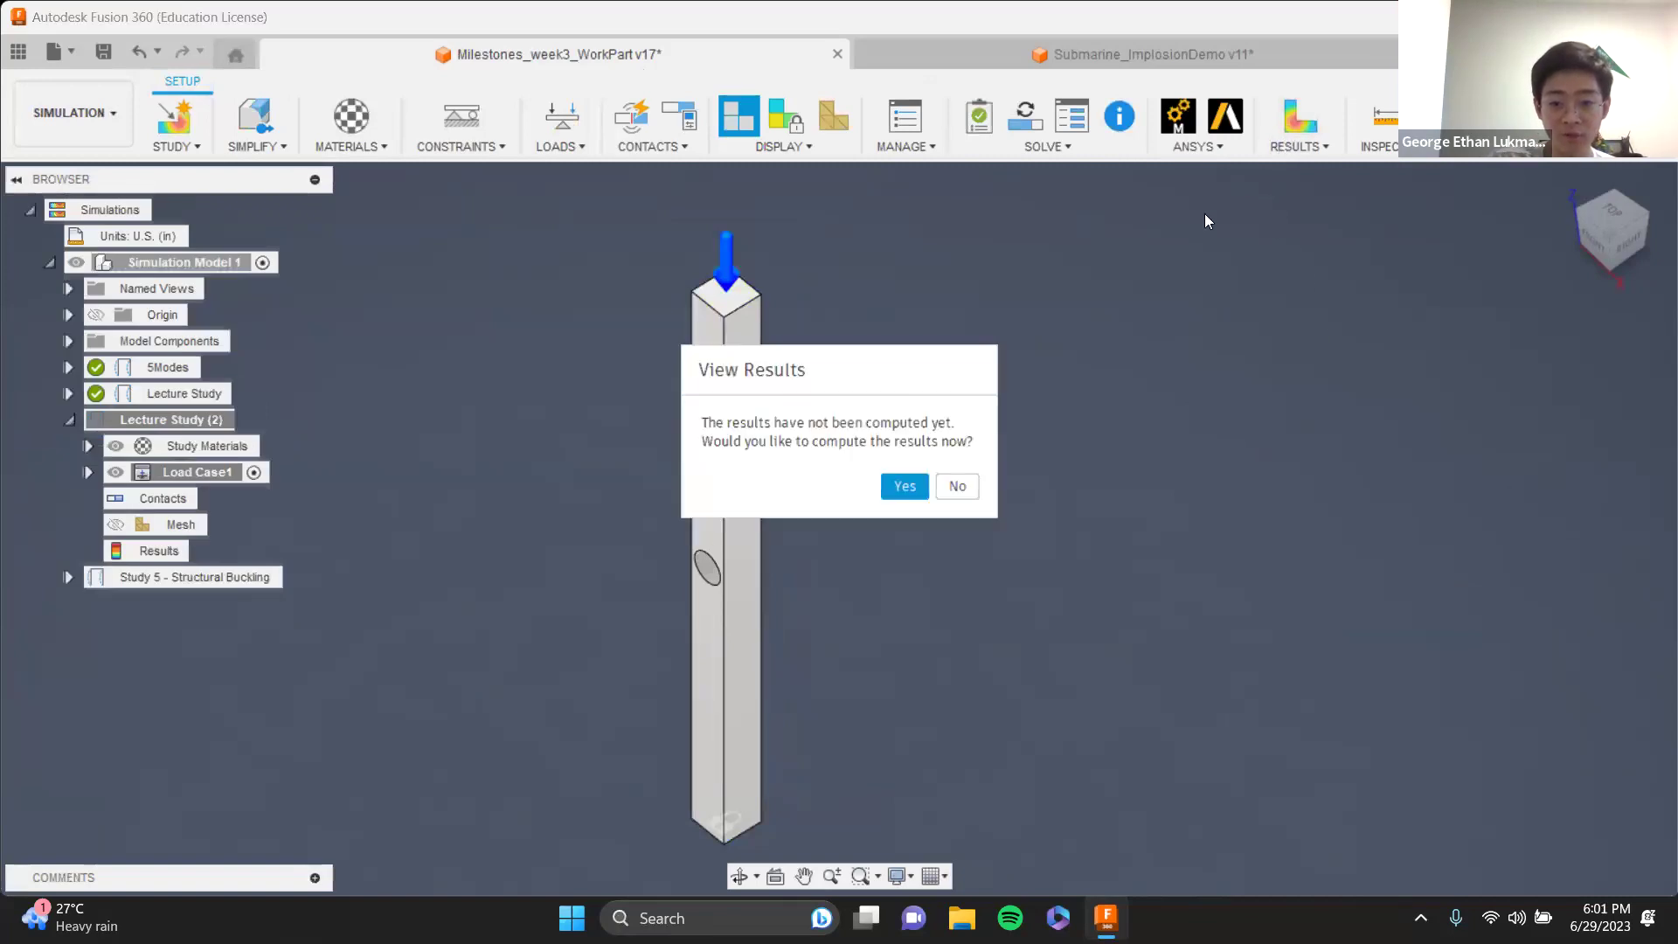
click(905, 486)
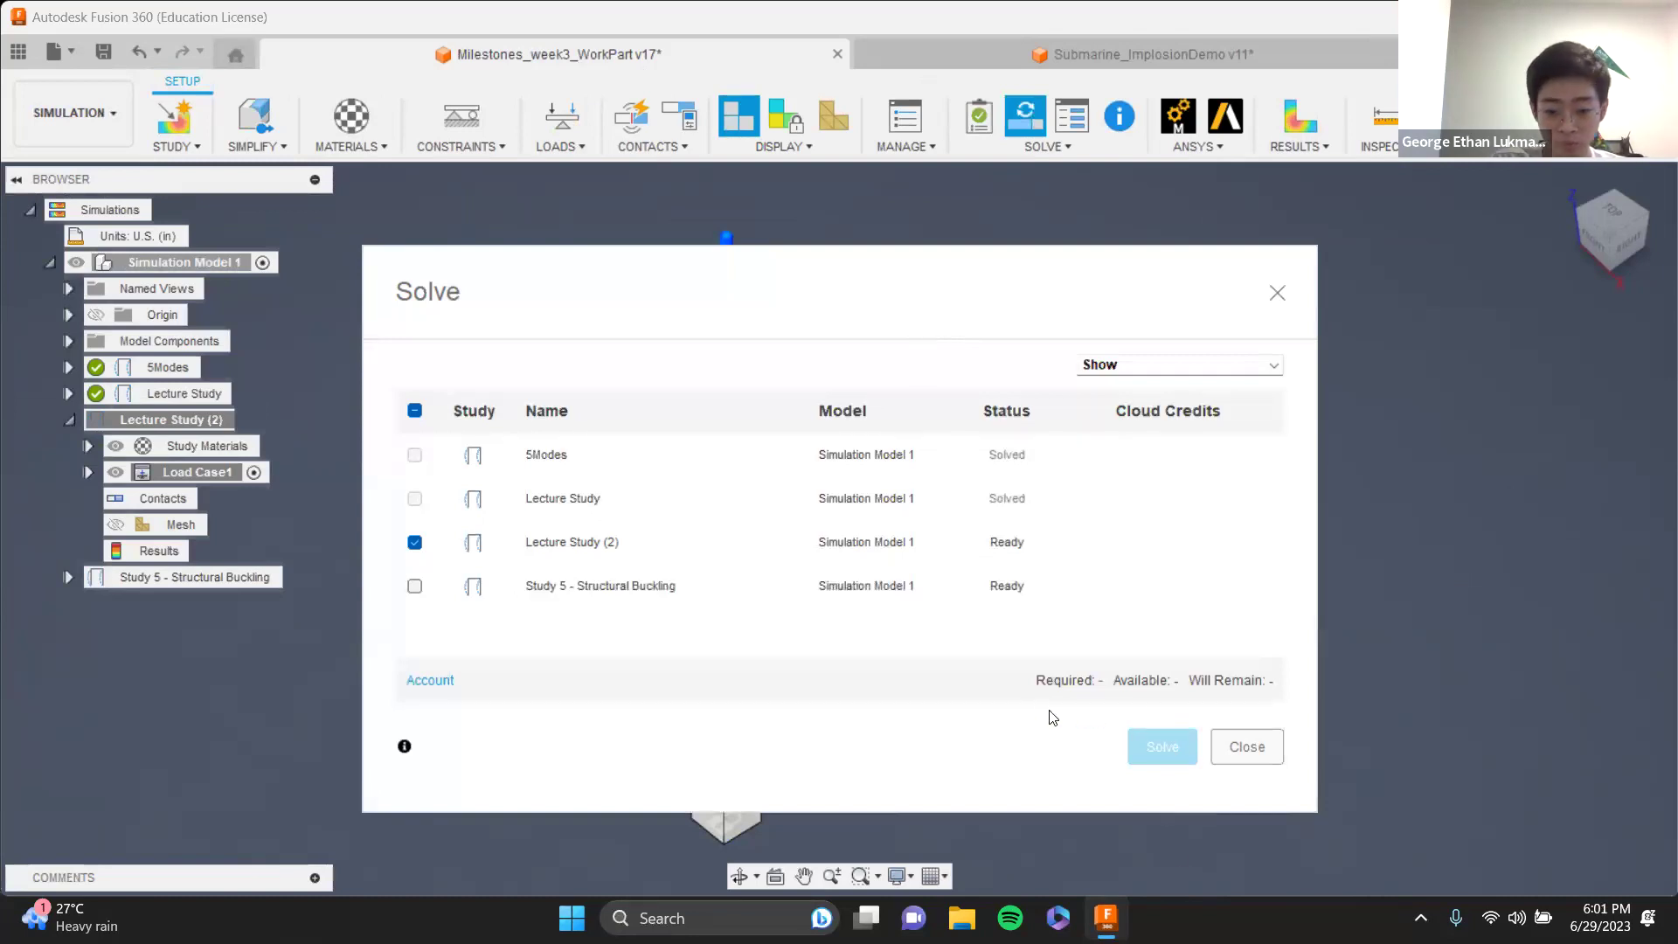
key(Escape)
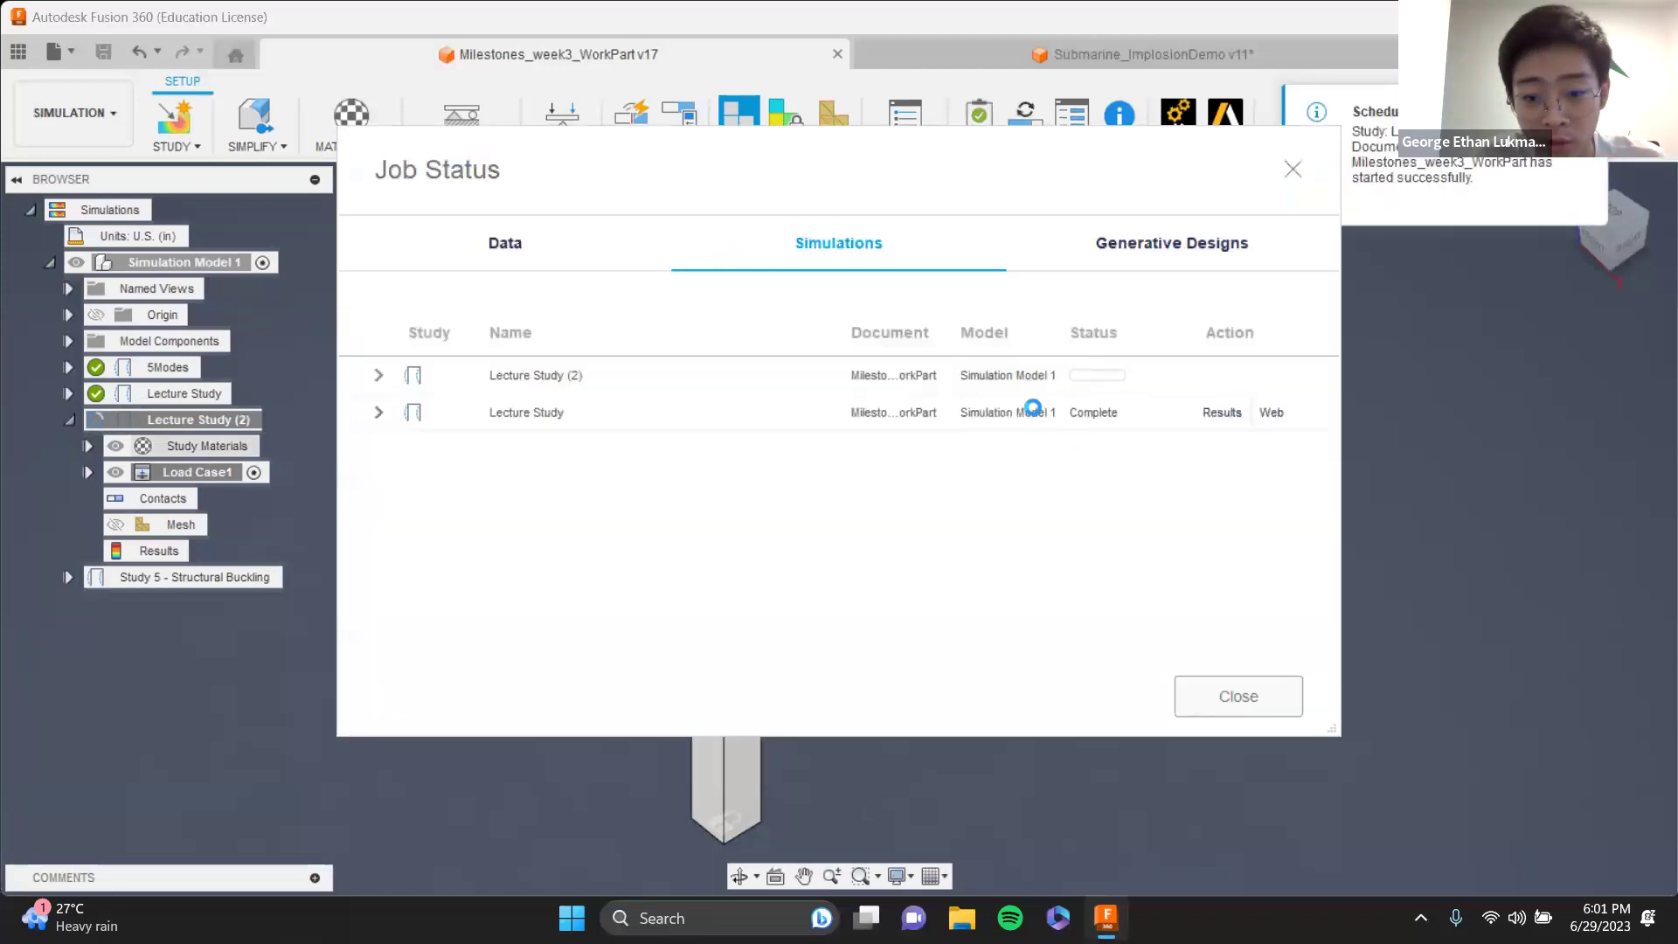
- Switch to the presentation and reveal the assignment on the Buckling Stress analysis Setup slide
key(alt+Tab)
key(Right)
key(Right)
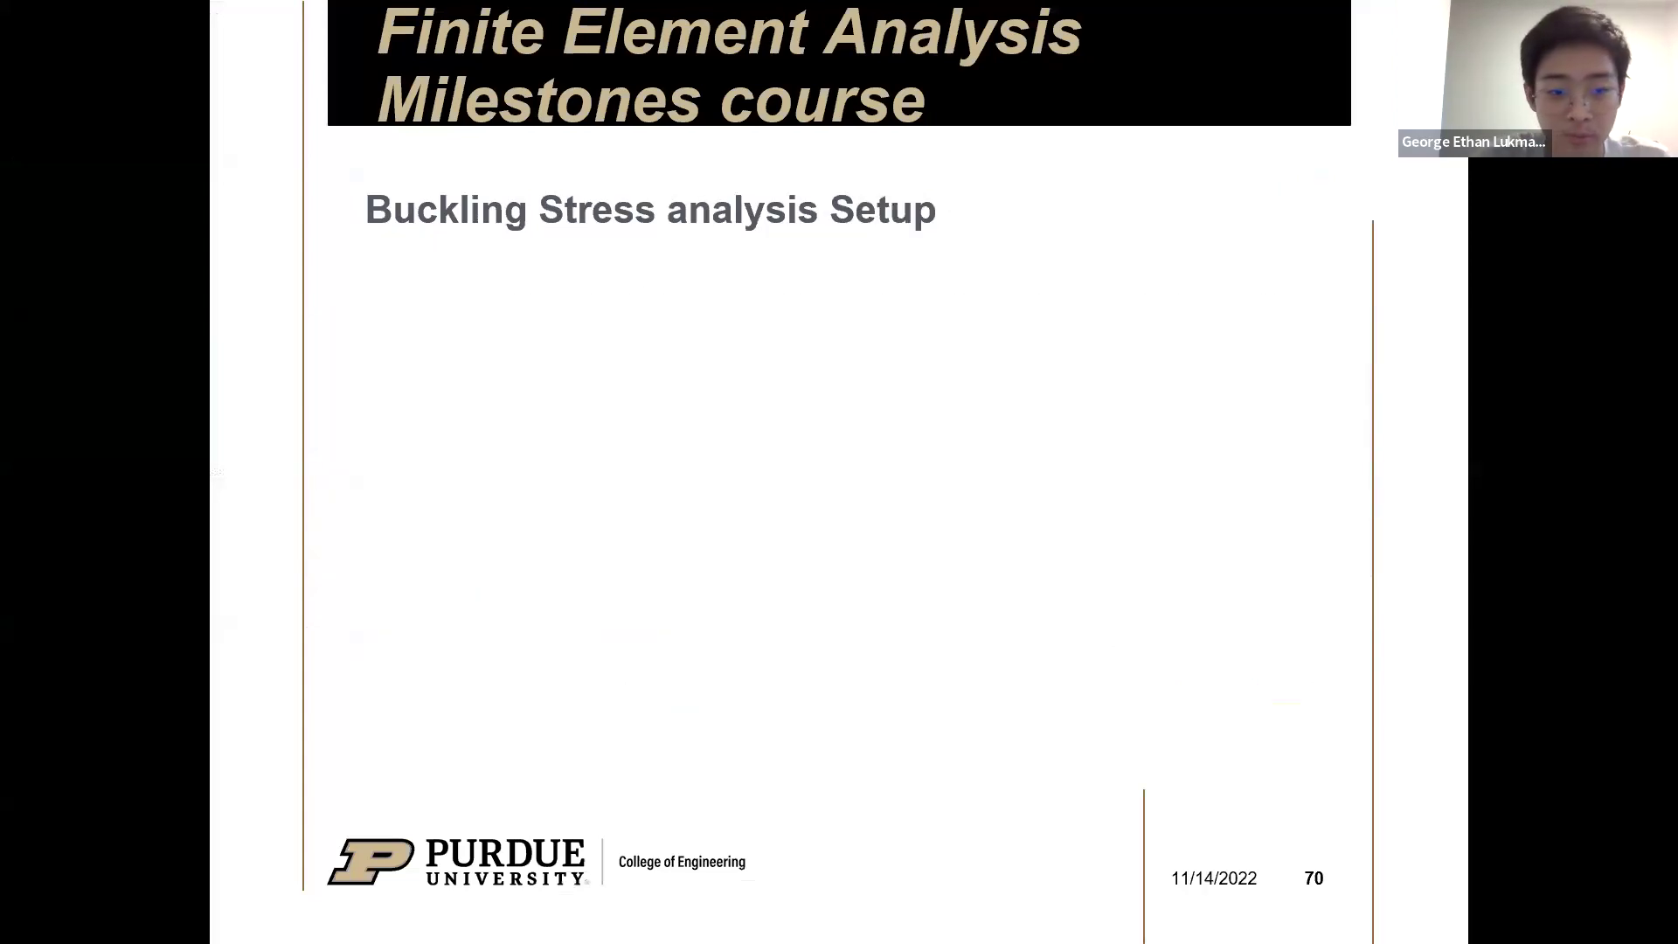
key(Right)
key(Left)
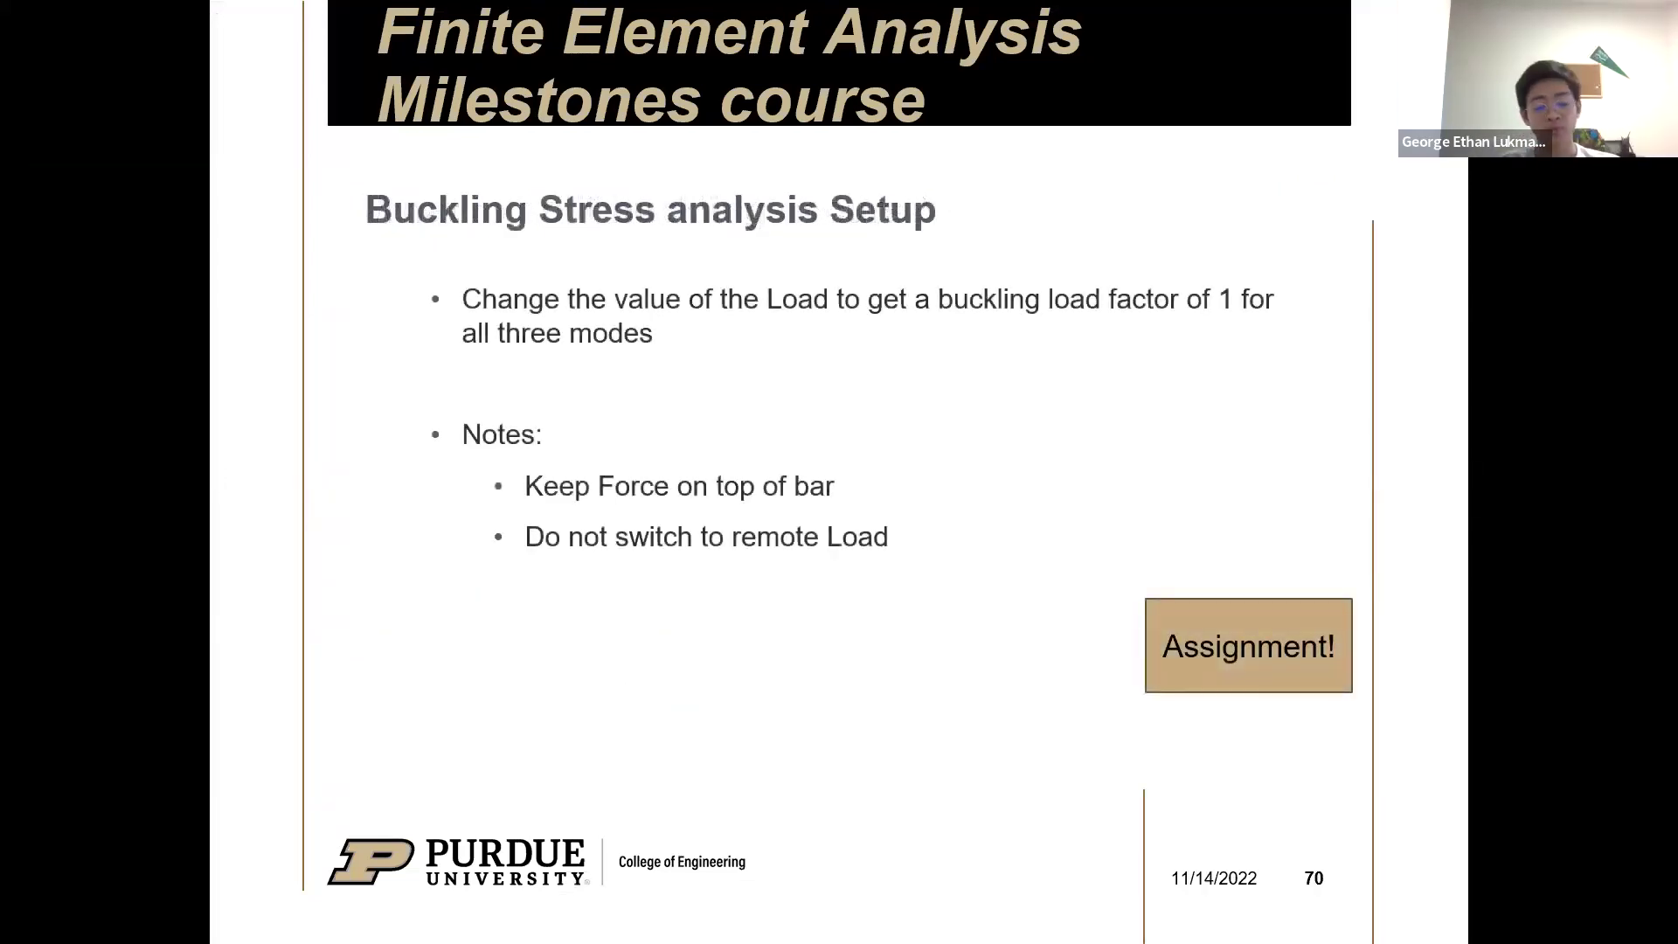
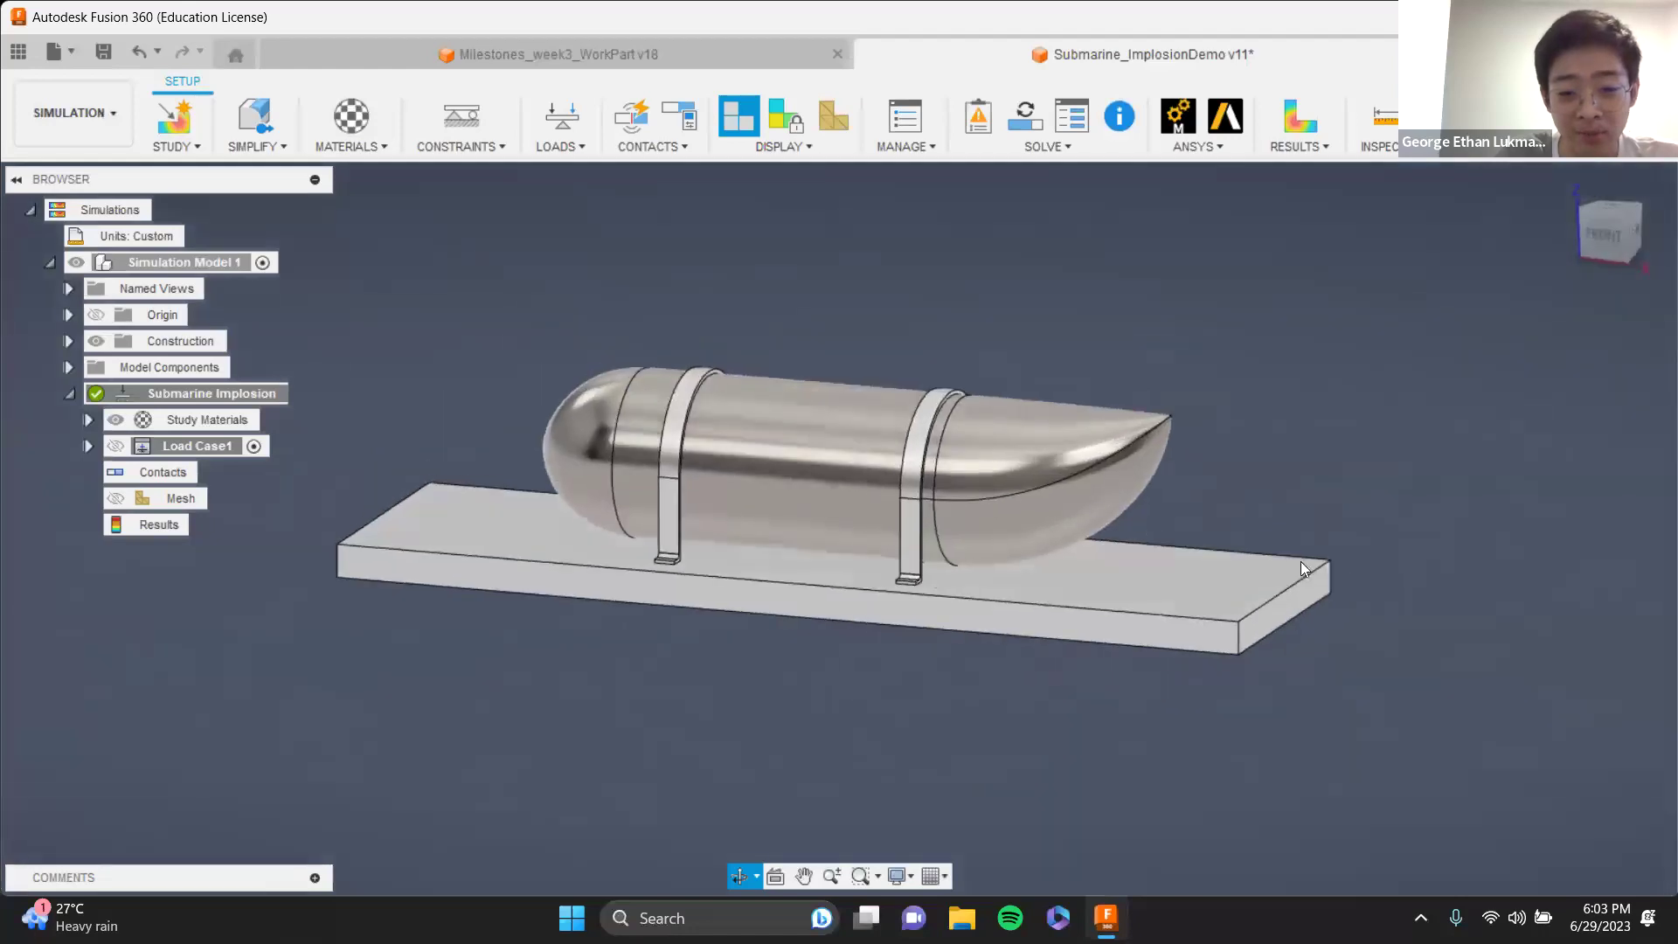
- Display the submarine model as Wireframe with Hidden Edges and examine the inner edges of its hull and straps
click(744, 407)
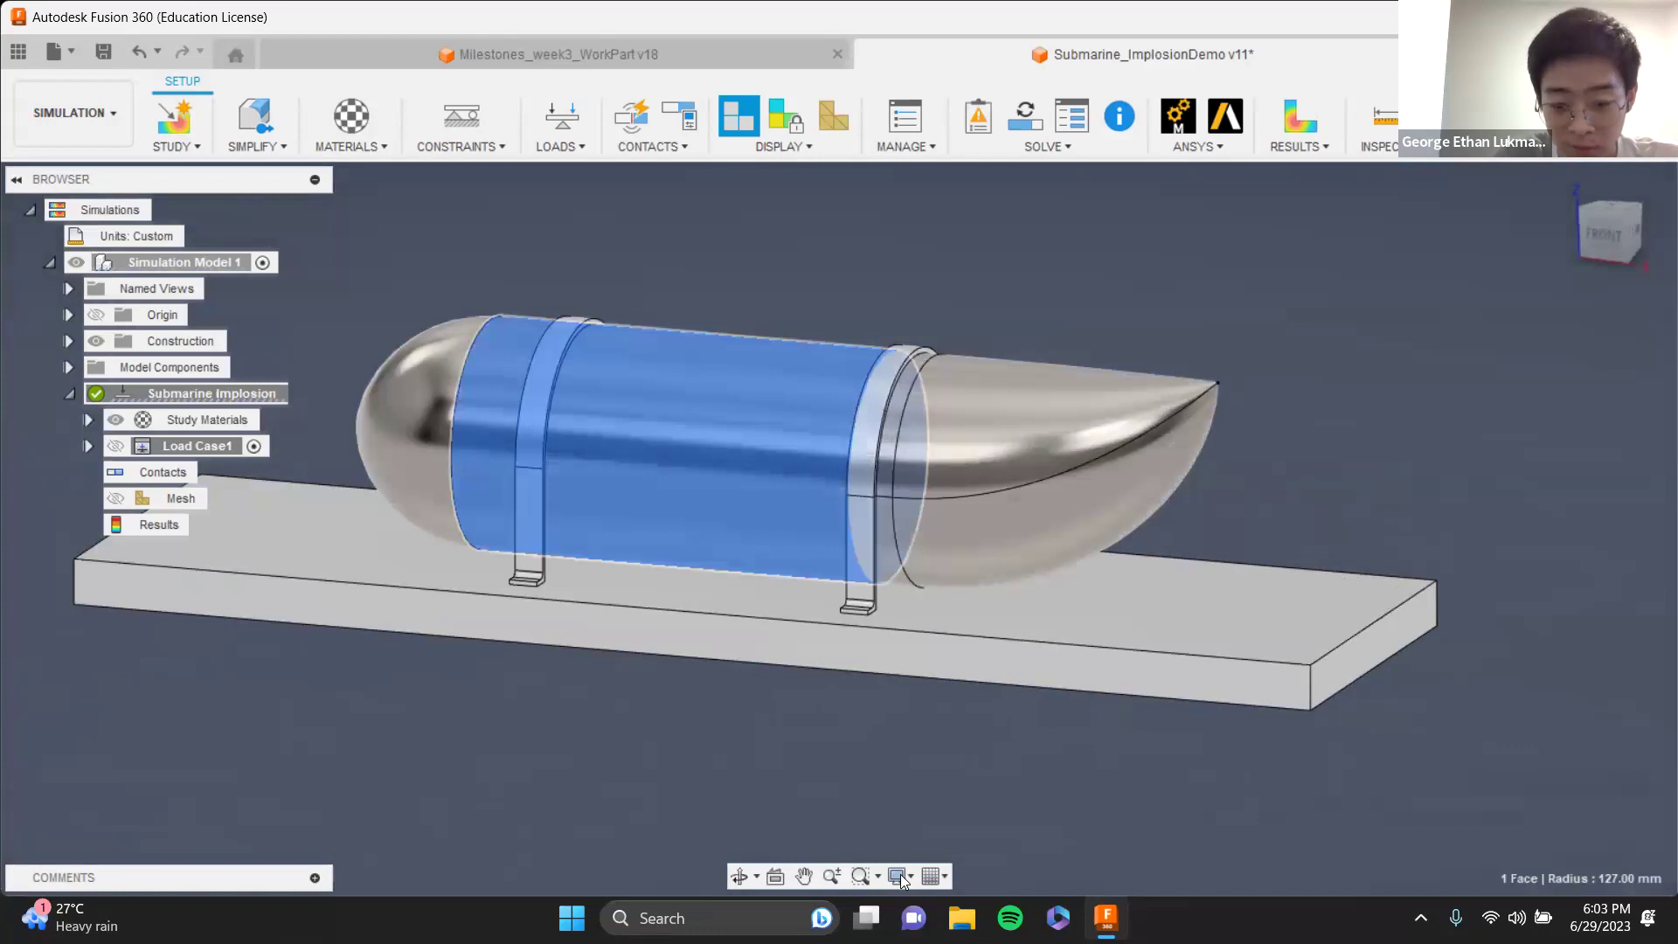
click(1091, 669)
click(900, 876)
mouse_move(965, 716)
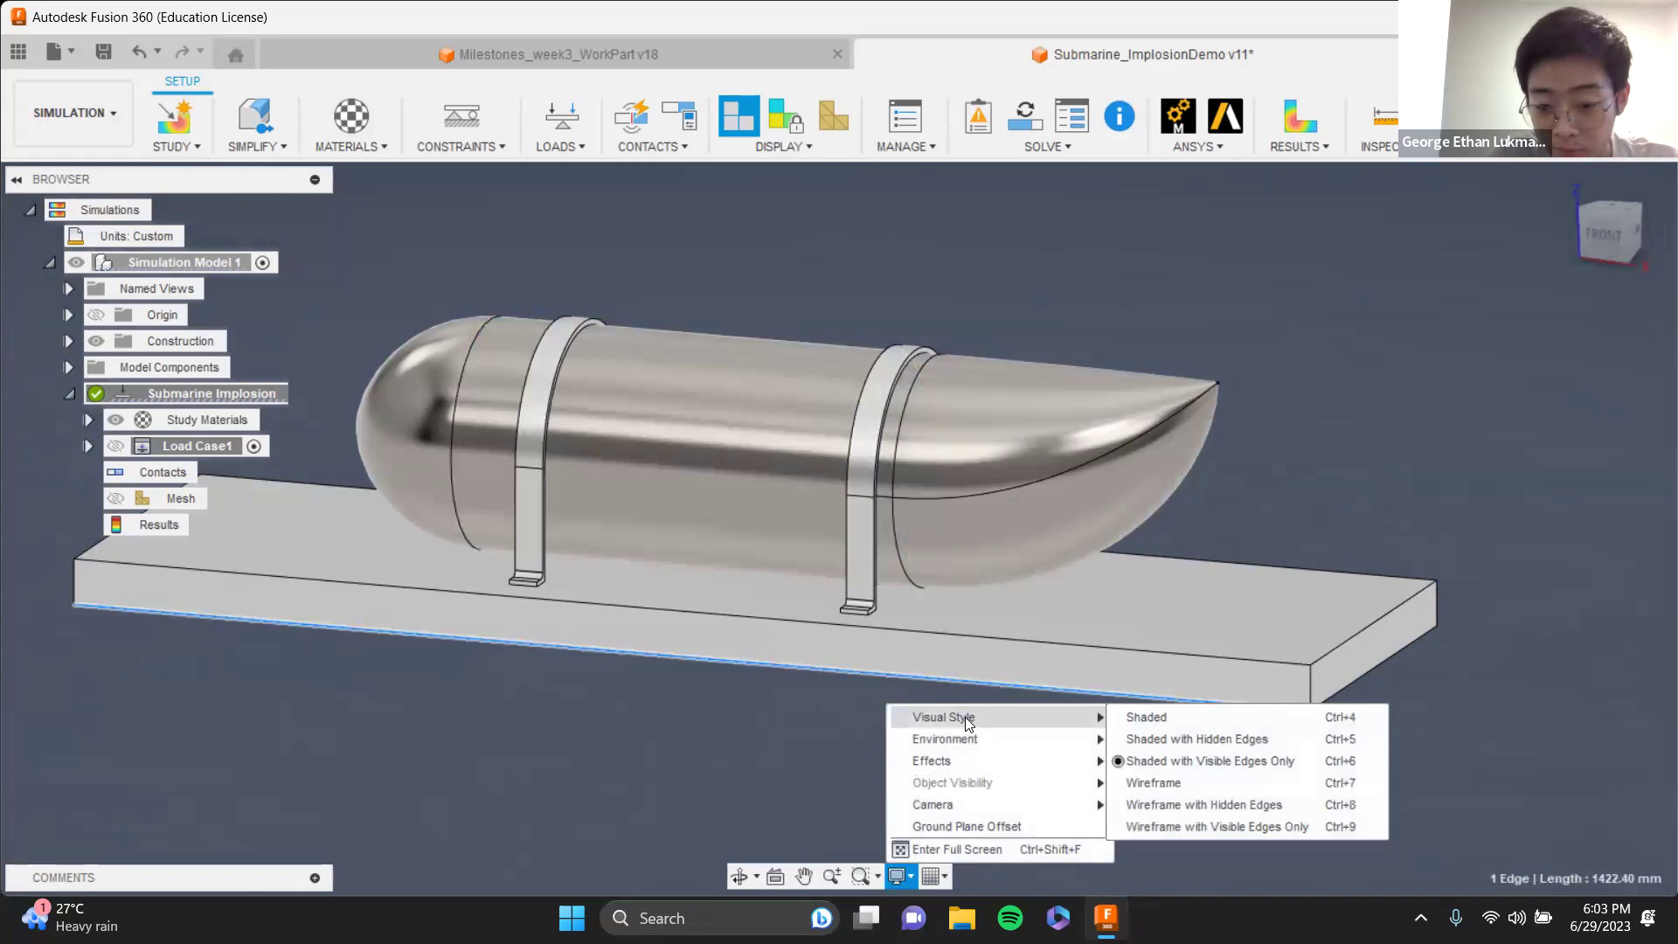
click(1237, 803)
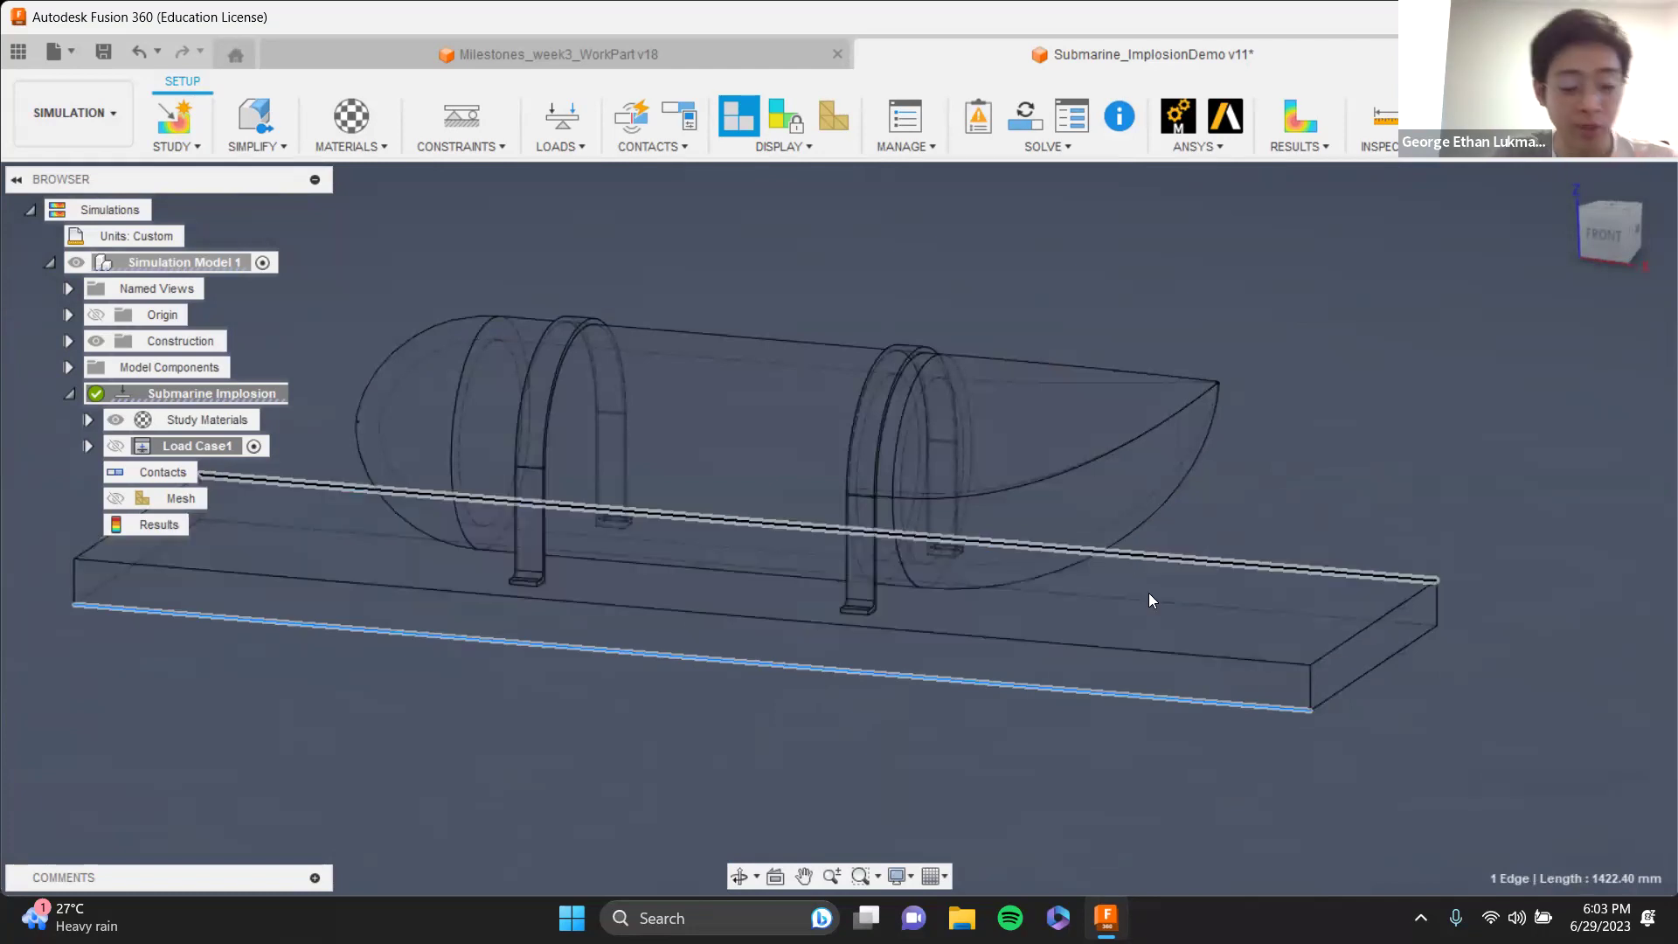
shift+middle_drag(1265, 456, 744, 394)
scroll(691, 374, up, 5)
scroll(641, 362, down, 2)
shift+middle_drag(970, 564, 1314, 601)
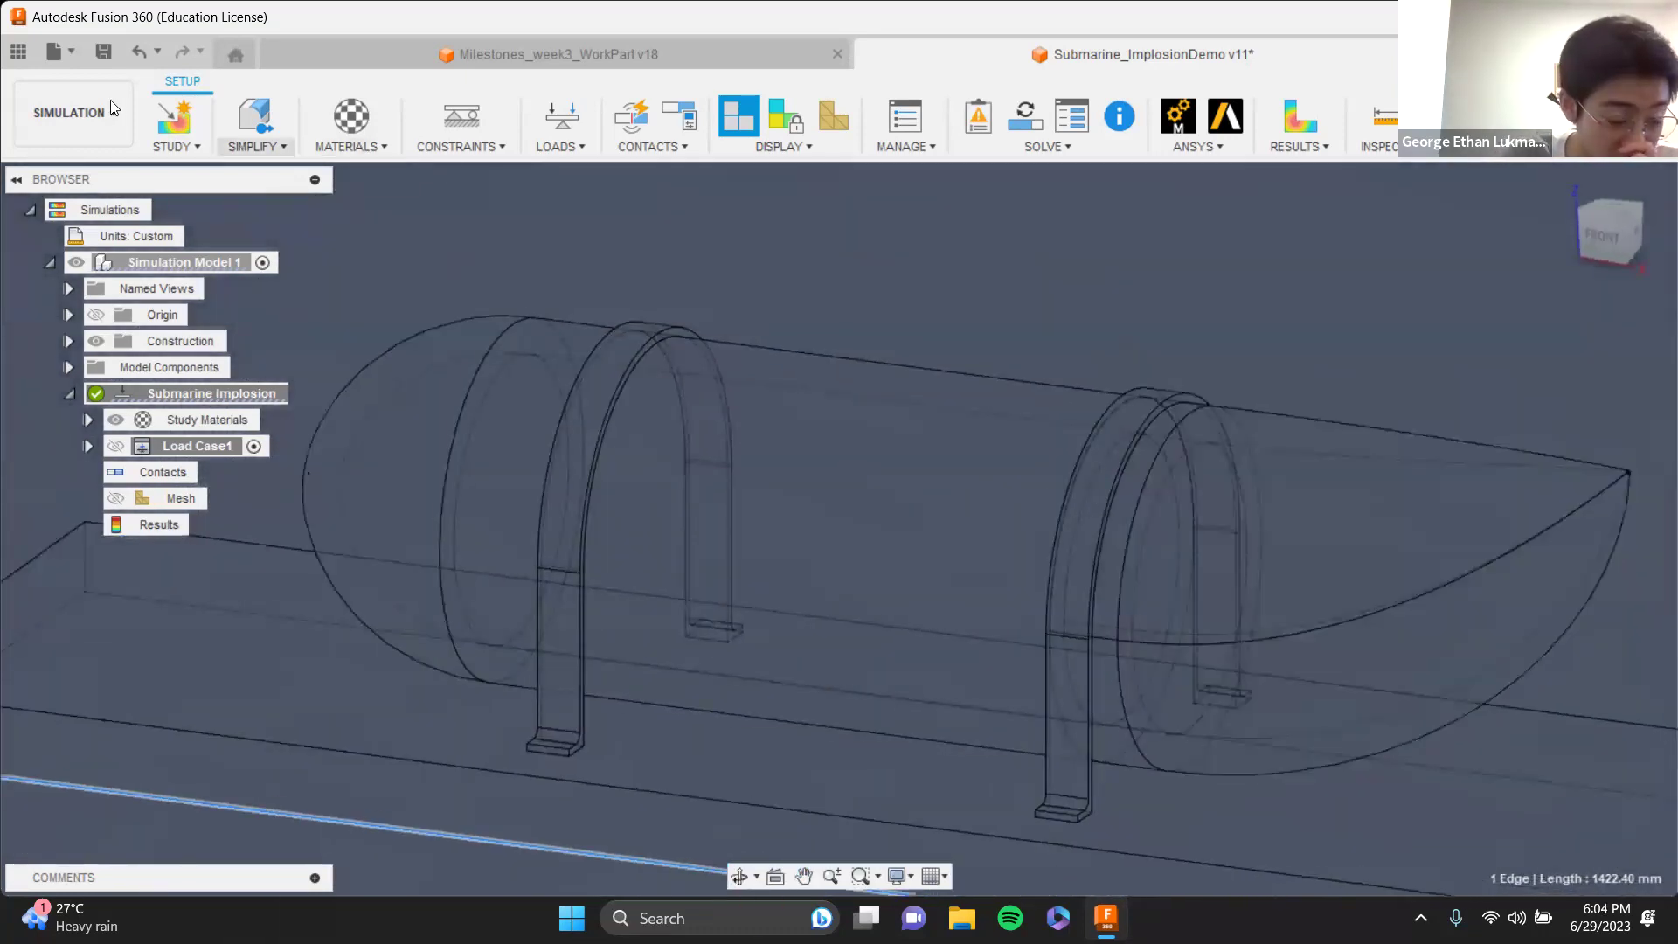
scroll(876, 464, down, 2)
shift+middle_drag(995, 497, 964, 753)
- Try the Shaded visual style on the submarine model and set it to Shaded with Visible Edges Only
click(898, 876)
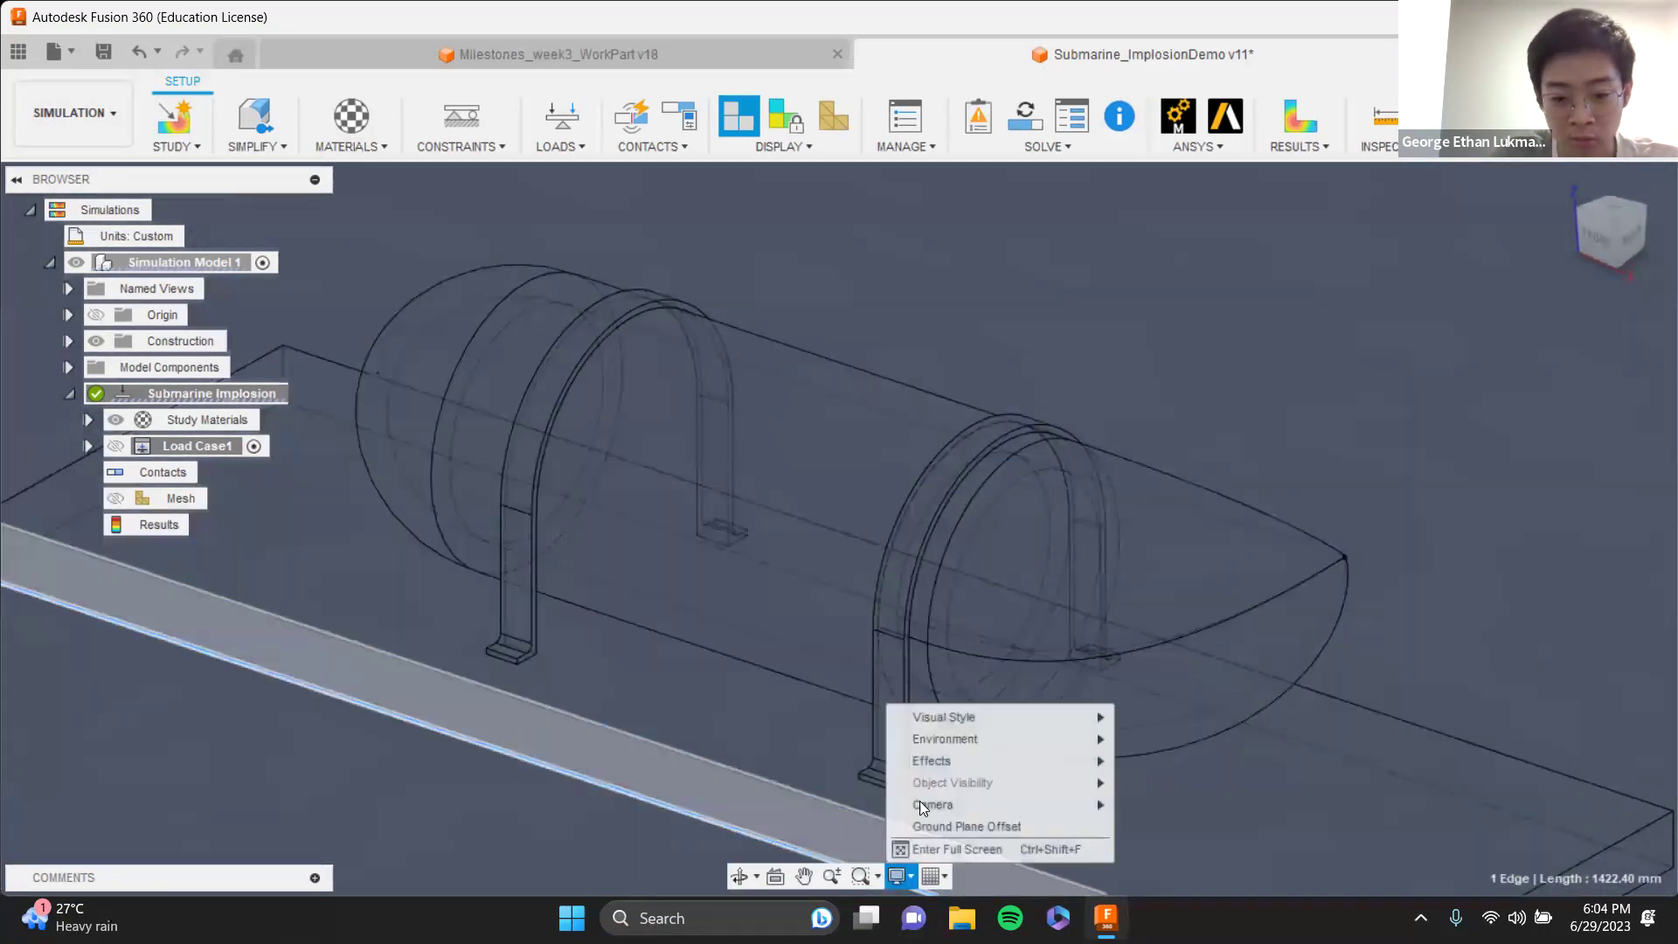
mouse_move(944, 722)
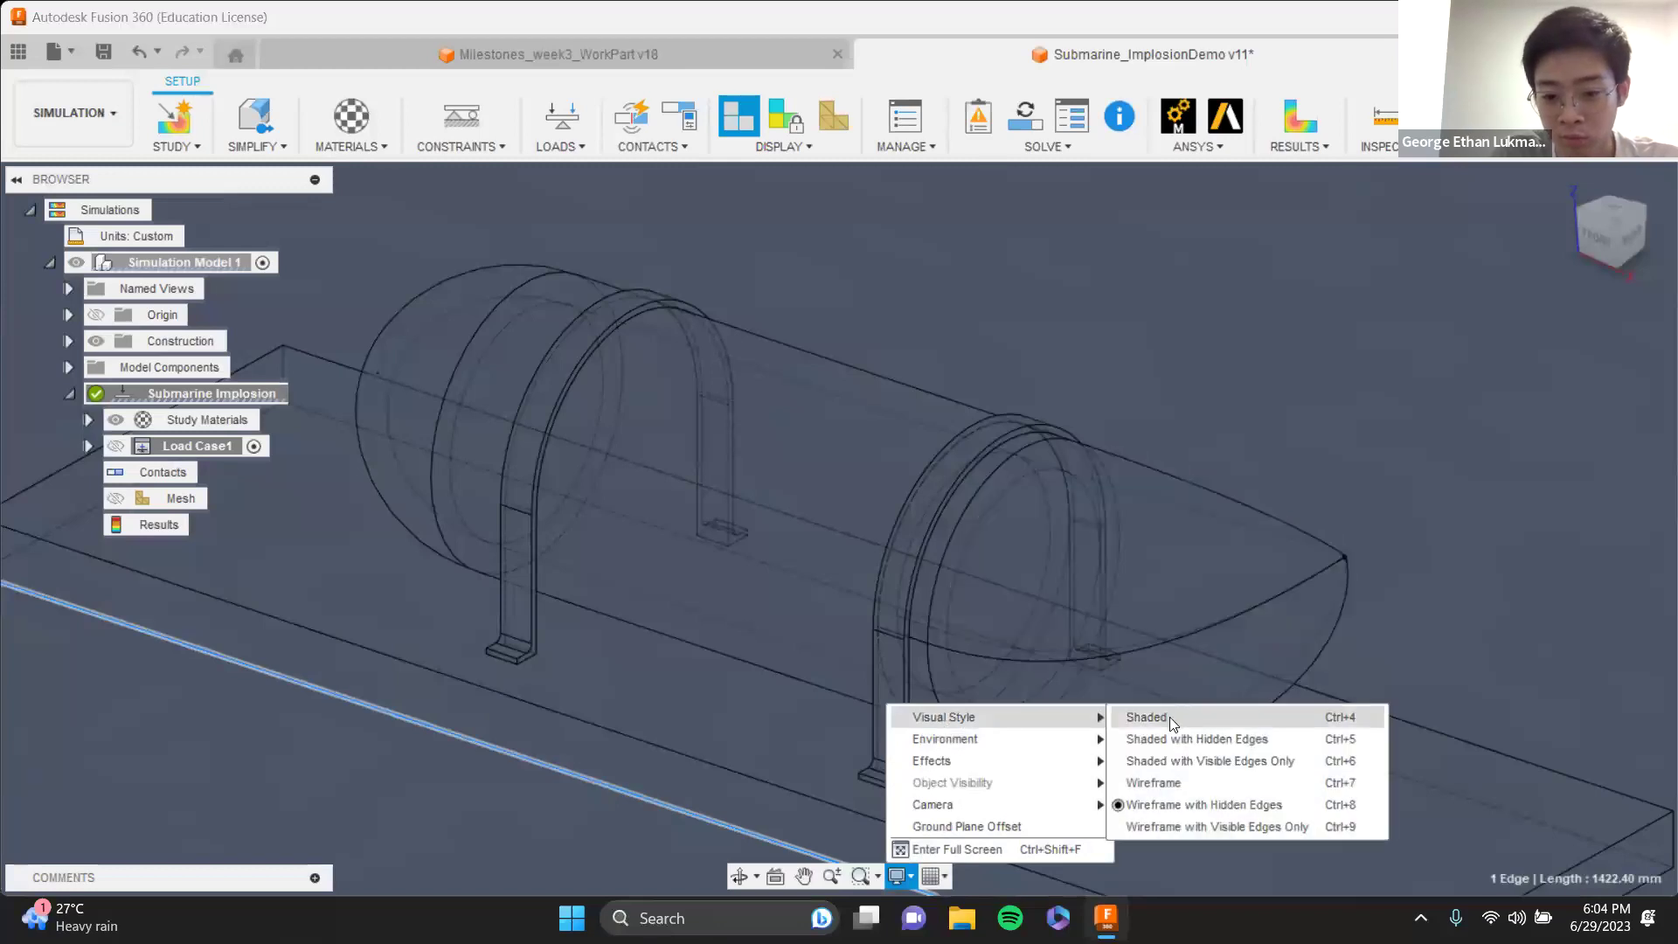
click(1169, 716)
shift+middle_drag(1210, 730, 1278, 700)
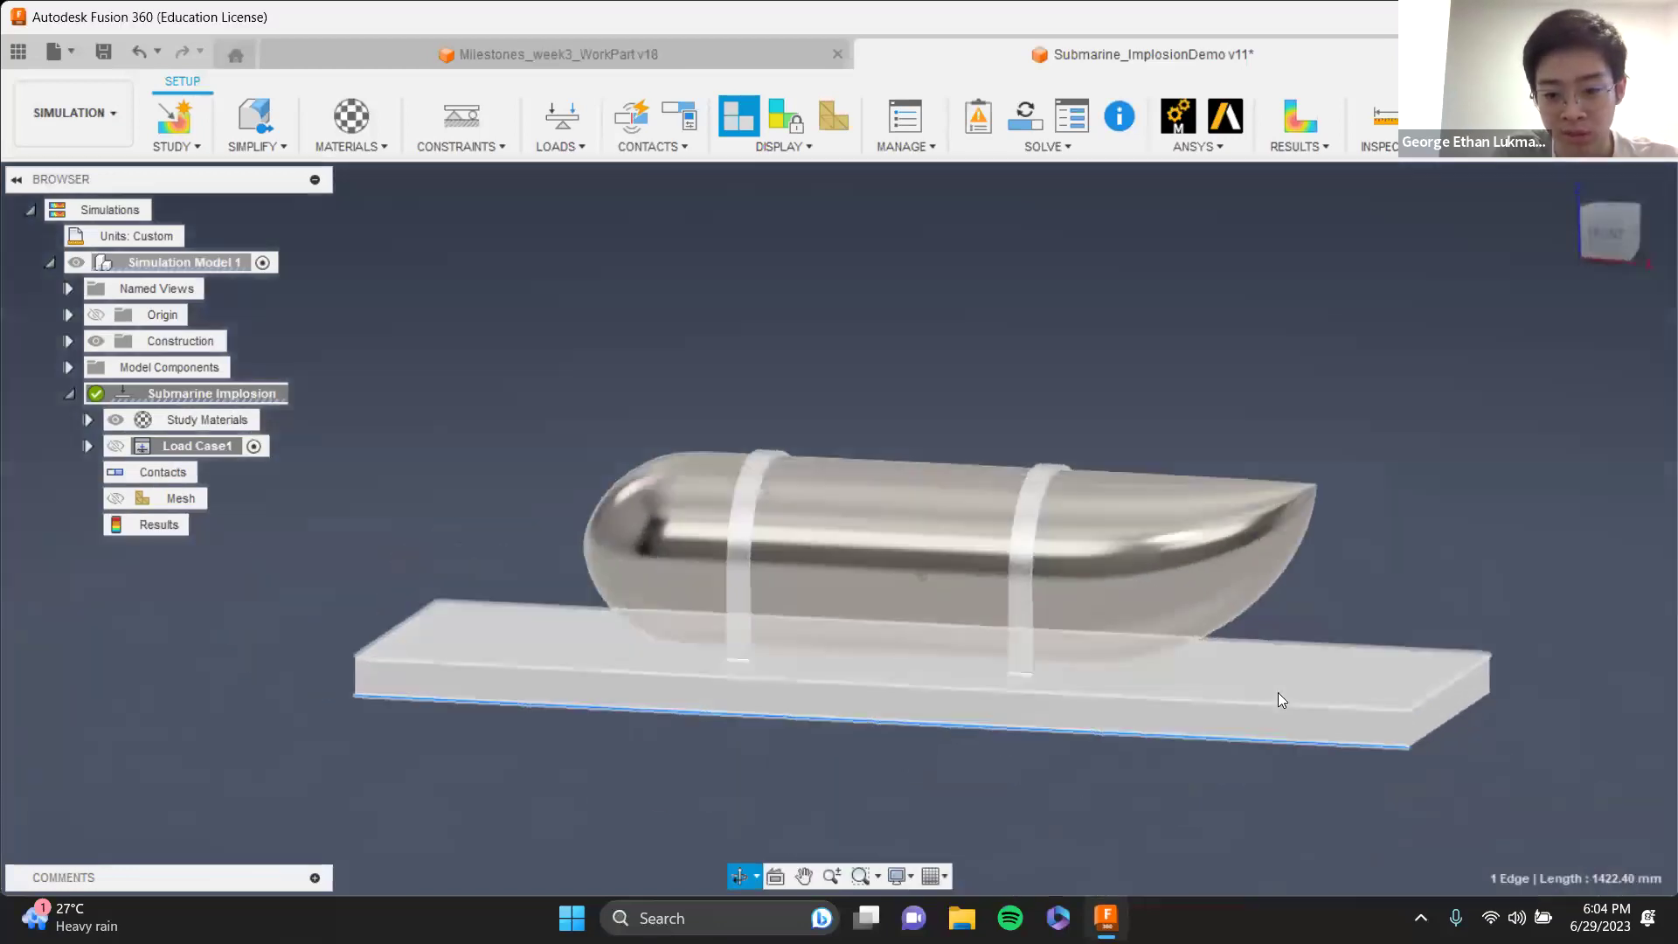
click(898, 876)
mouse_move(986, 720)
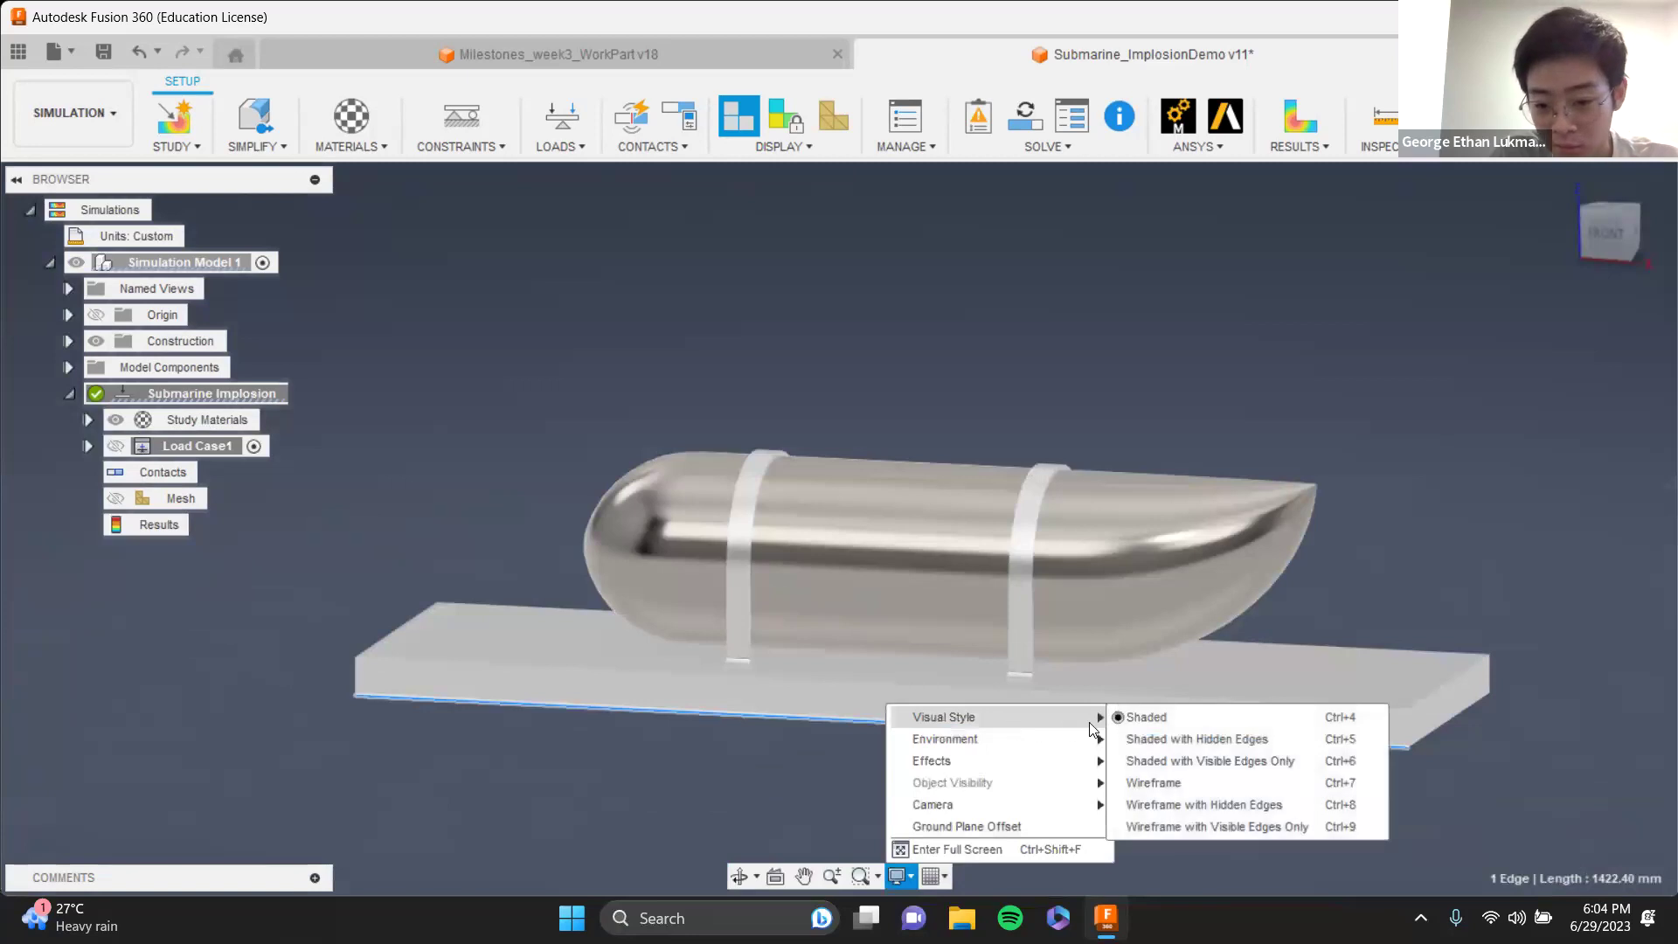
click(1223, 760)
shift+middle_drag(1315, 656, 1315, 690)
- Switch the submarine model from the Simulation workspace to the Design workspace
click(79, 118)
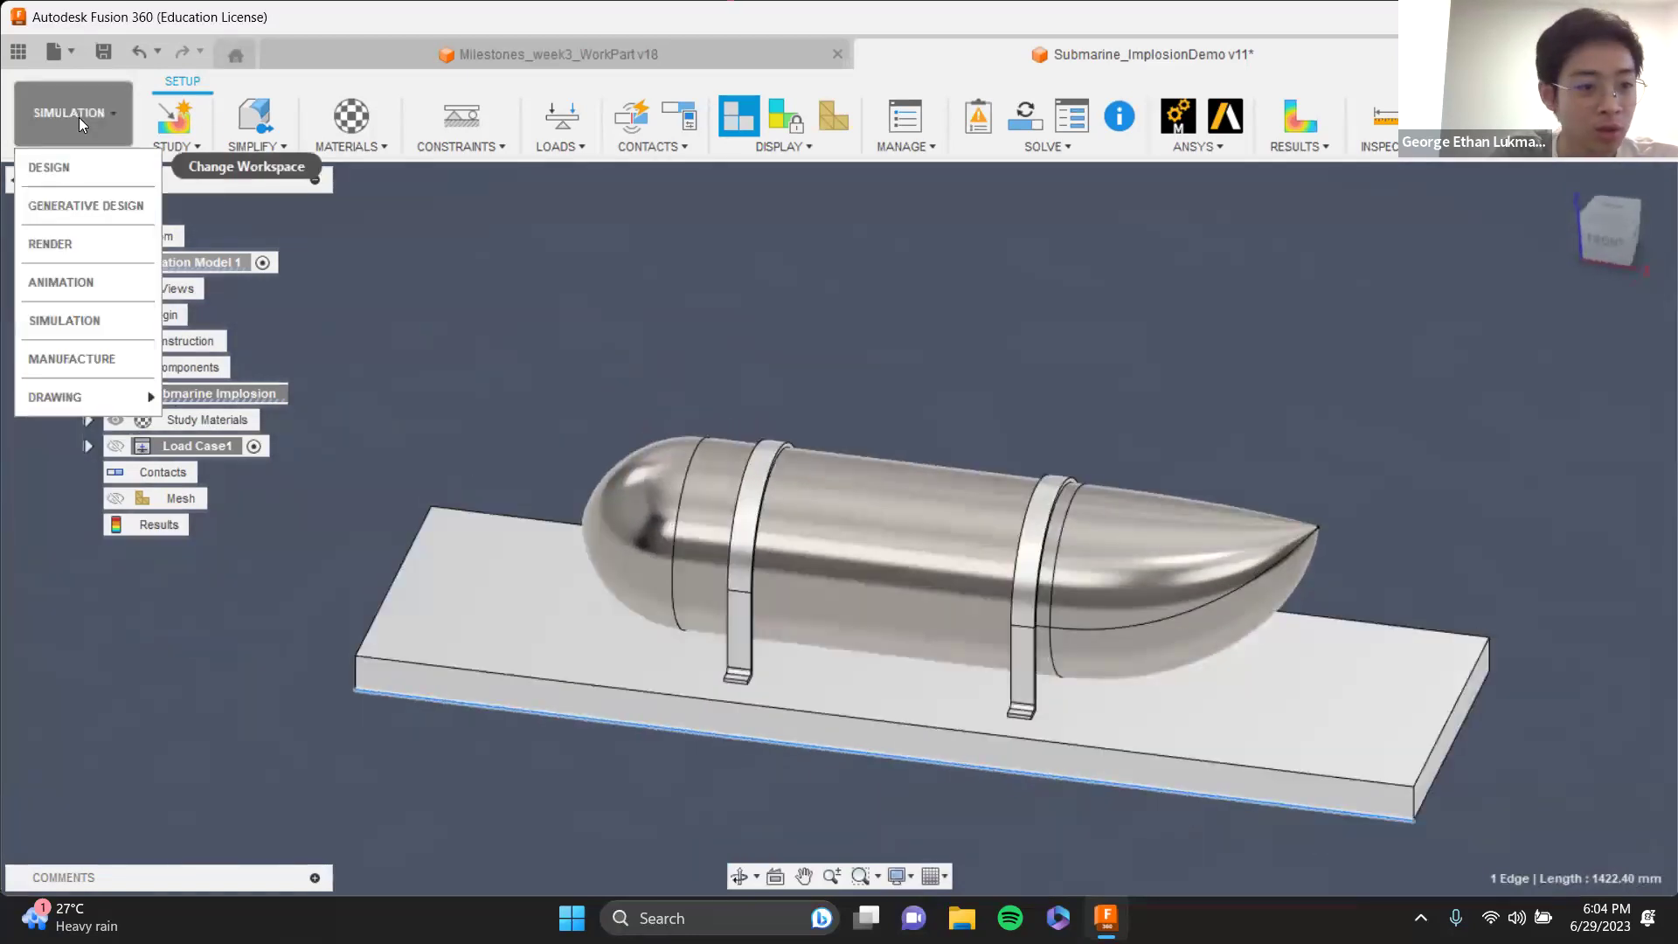
click(554, 335)
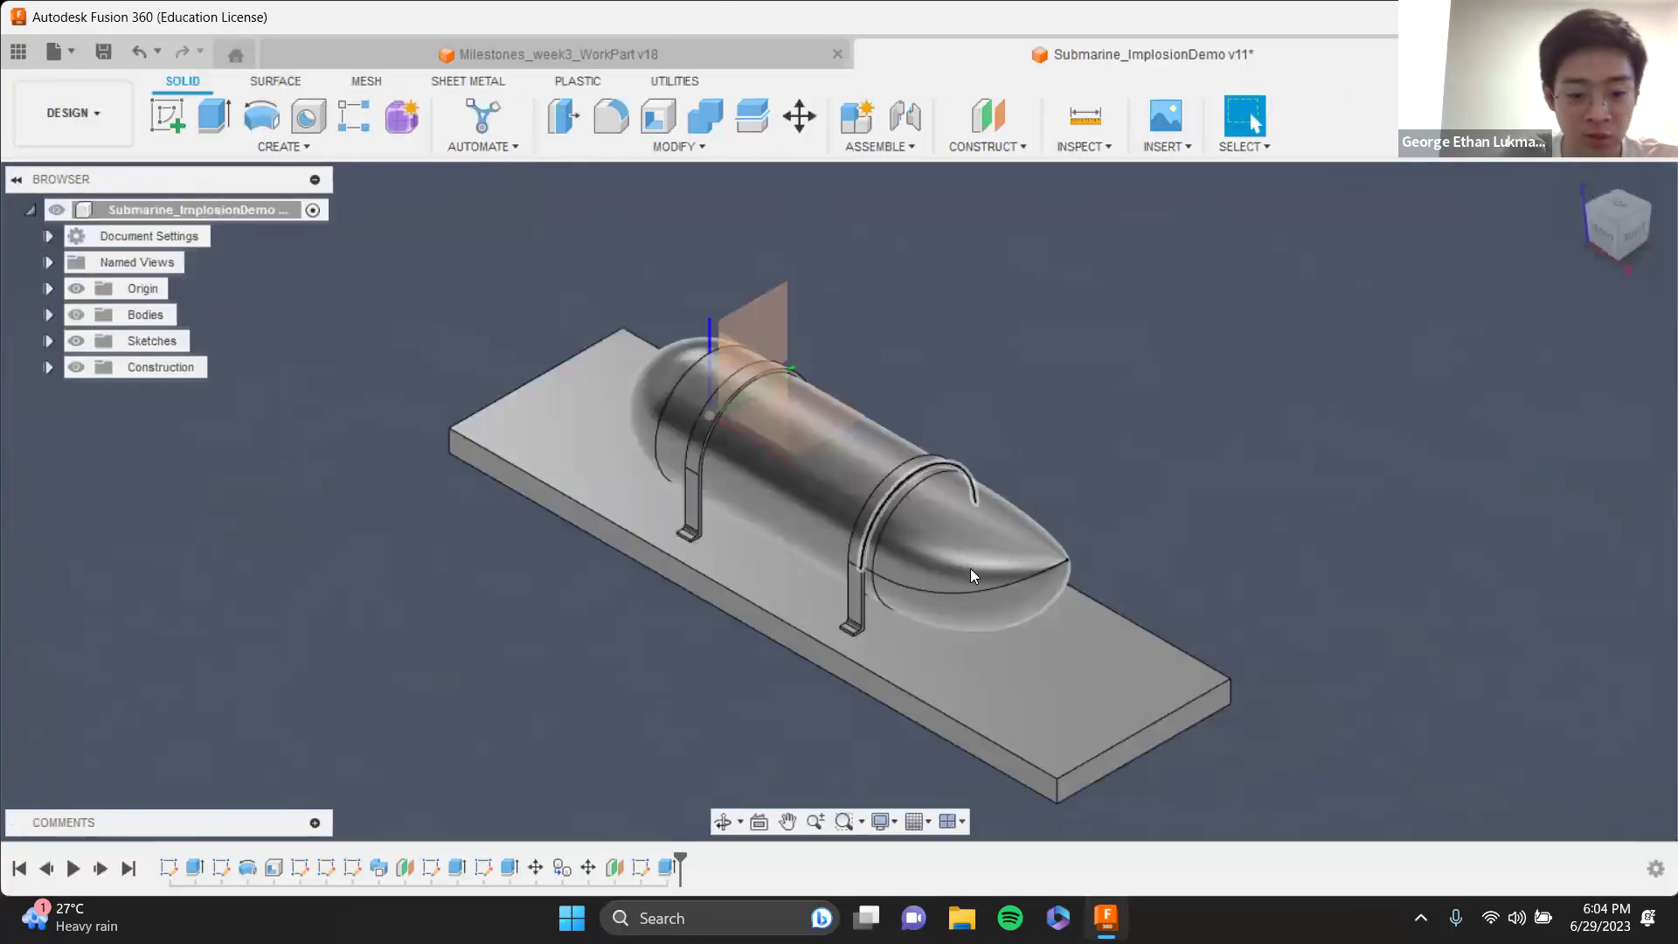
mouse_move(1080, 577)
shift+middle_down()
mouse_move(1145, 520)
mouse_move(1132, 533)
shift+middle_up()
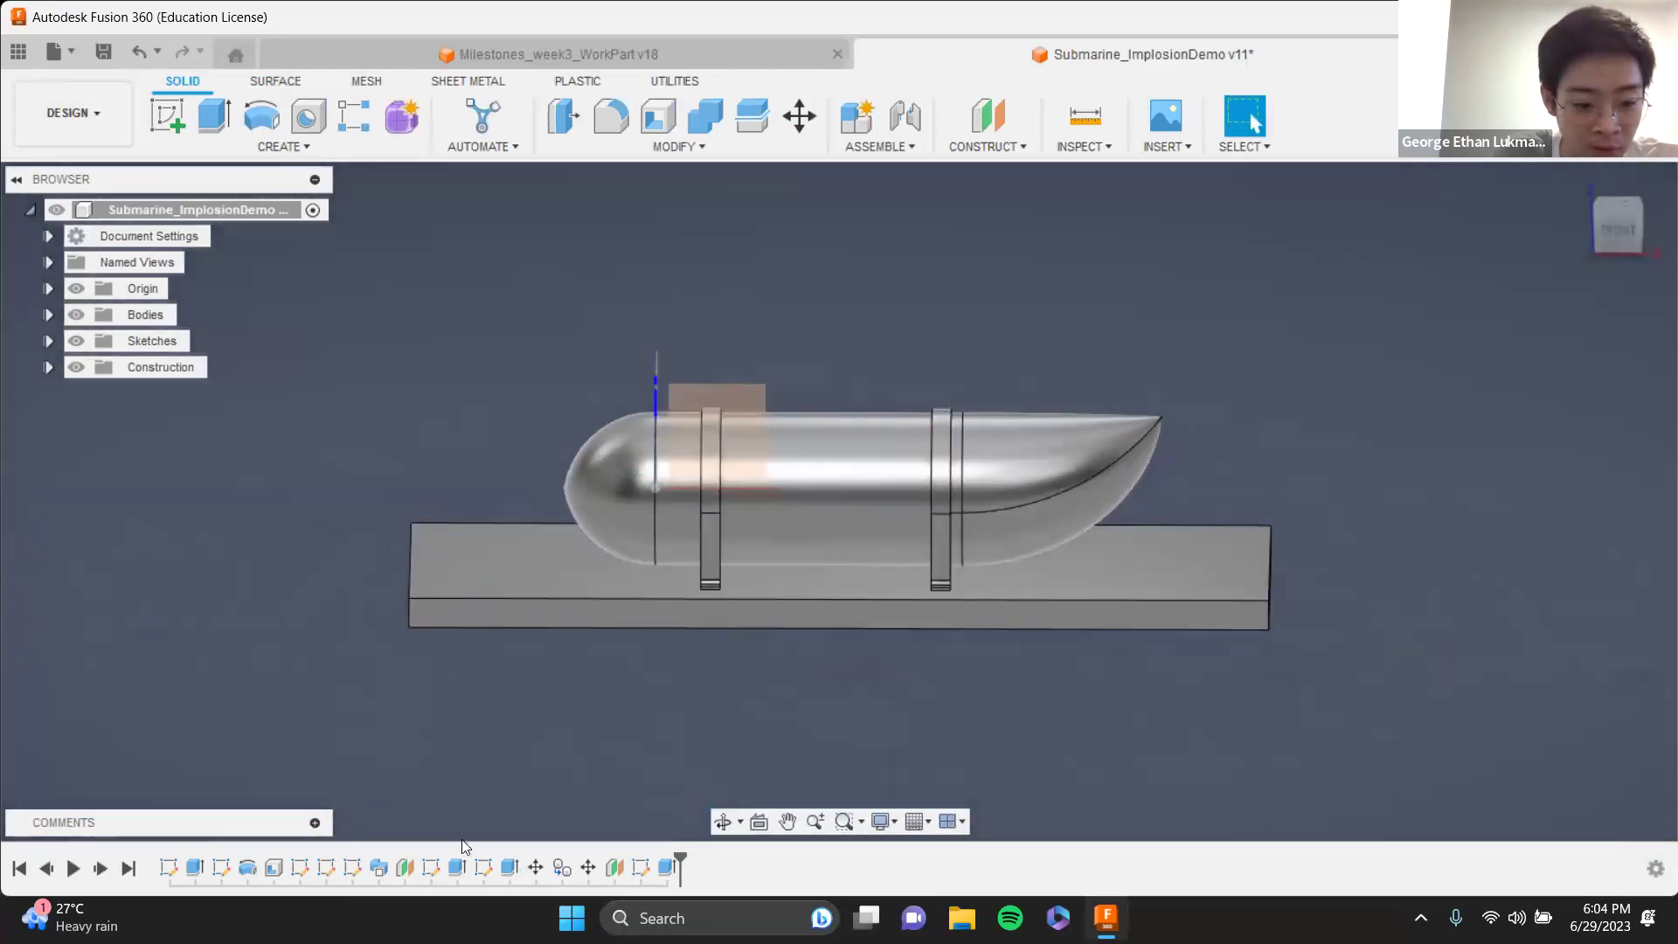
- Roll the design history back to the stage where the hull is an open tube and examine its wall and hollow interior
drag(679, 856, 496, 865)
mouse_move(1121, 618)
shift+middle_down()
mouse_move(1004, 637)
mouse_move(1060, 667)
mouse_move(1032, 651)
shift+middle_up()
drag(498, 858, 340, 865)
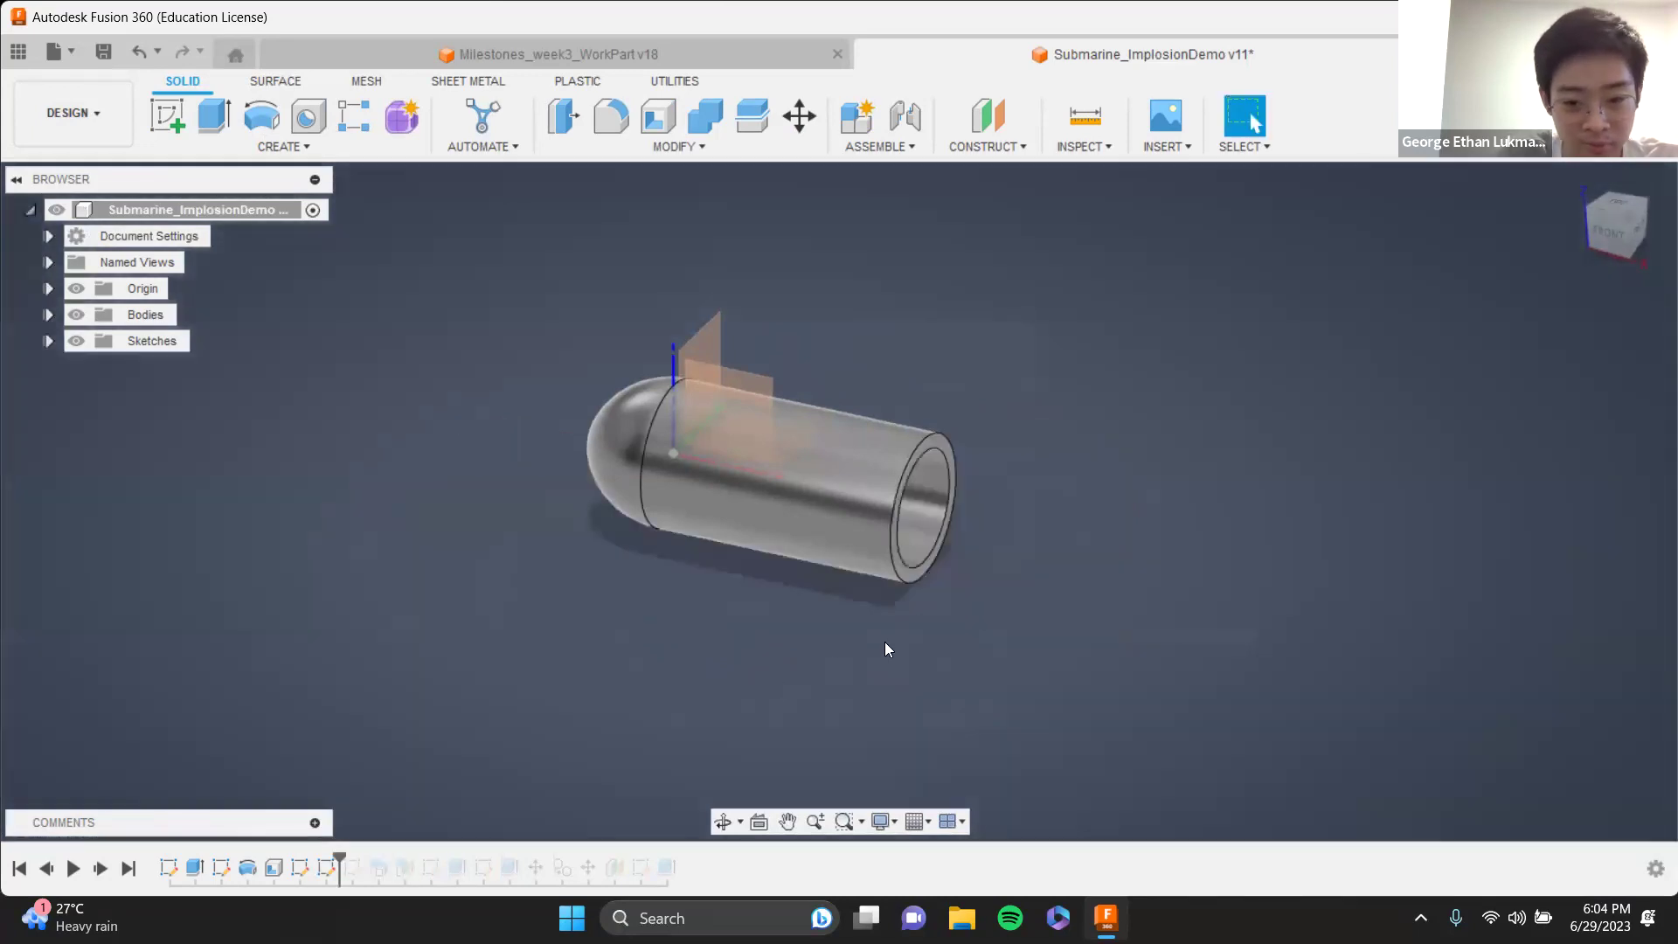
shift+middle_drag(920, 574, 843, 535)
scroll(862, 517, up, 5)
middle_drag(1076, 588, 856, 656)
scroll(1063, 551, down, 5)
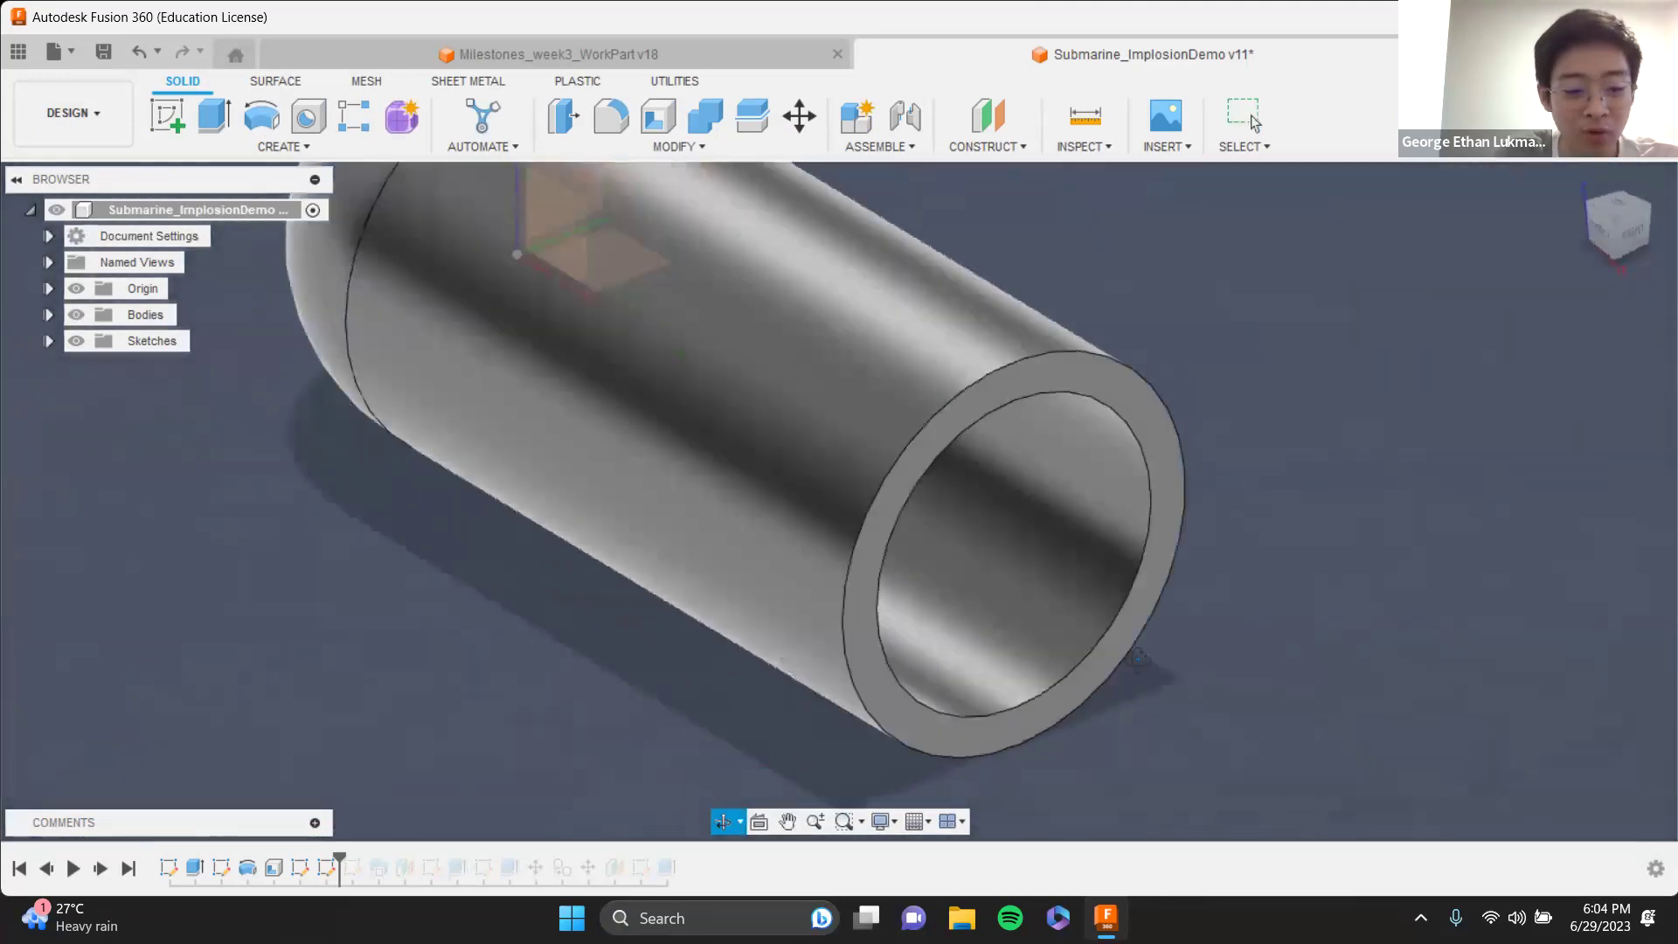
scroll(833, 661, up, 3)
scroll(833, 661, down, 2)
- Roll the design history forward to its end and view the complete submarine with its straps and base plate
drag(336, 853, 719, 856)
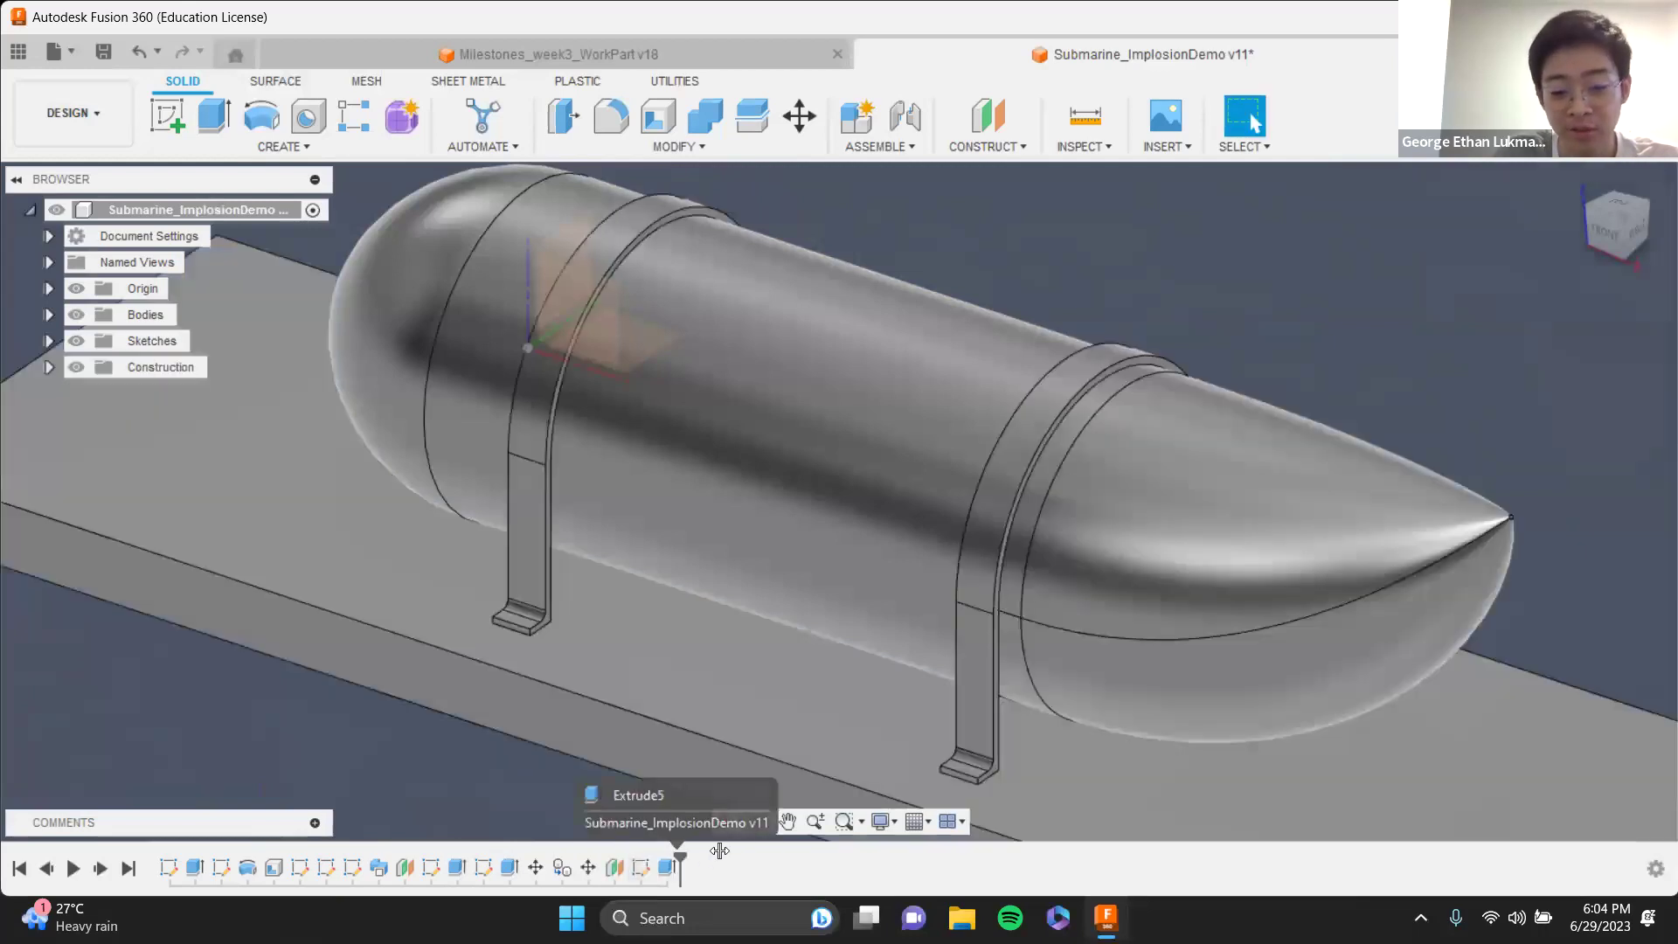
scroll(759, 743, down, 5)
shift+middle_drag(828, 685, 1038, 353)
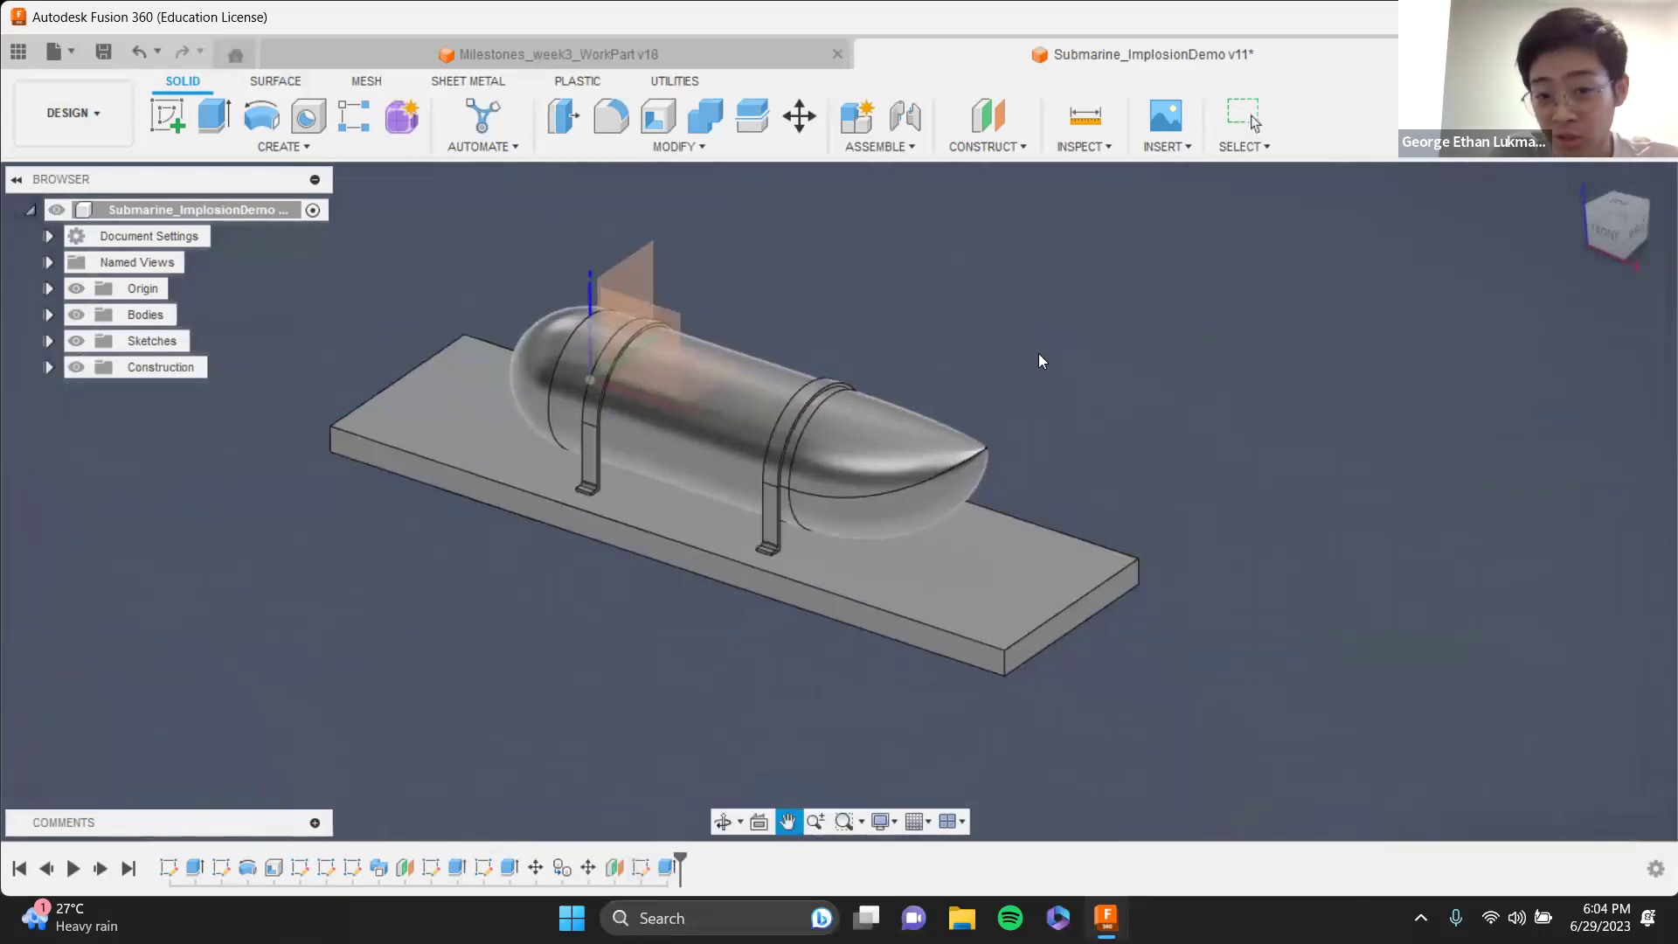
shift+middle_drag(895, 512, 1284, 507)
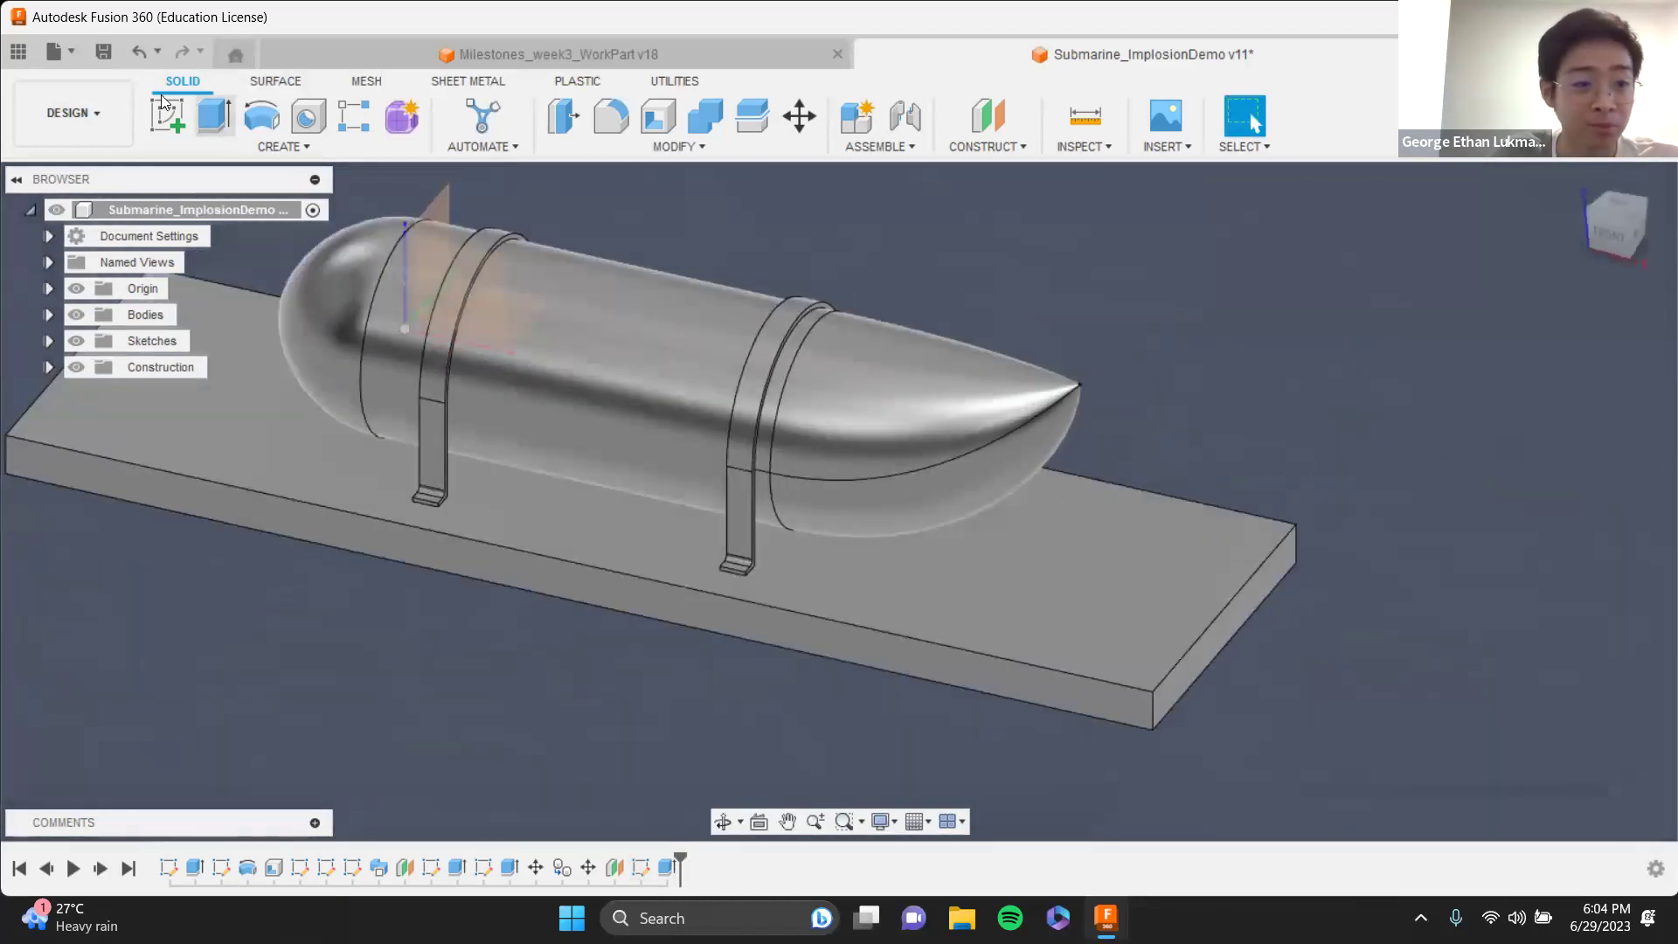
- Switch to the Simulation workspace, examine the submarine assembly in the Degrees of Freedom view, and close that view
click(73, 112)
click(100, 319)
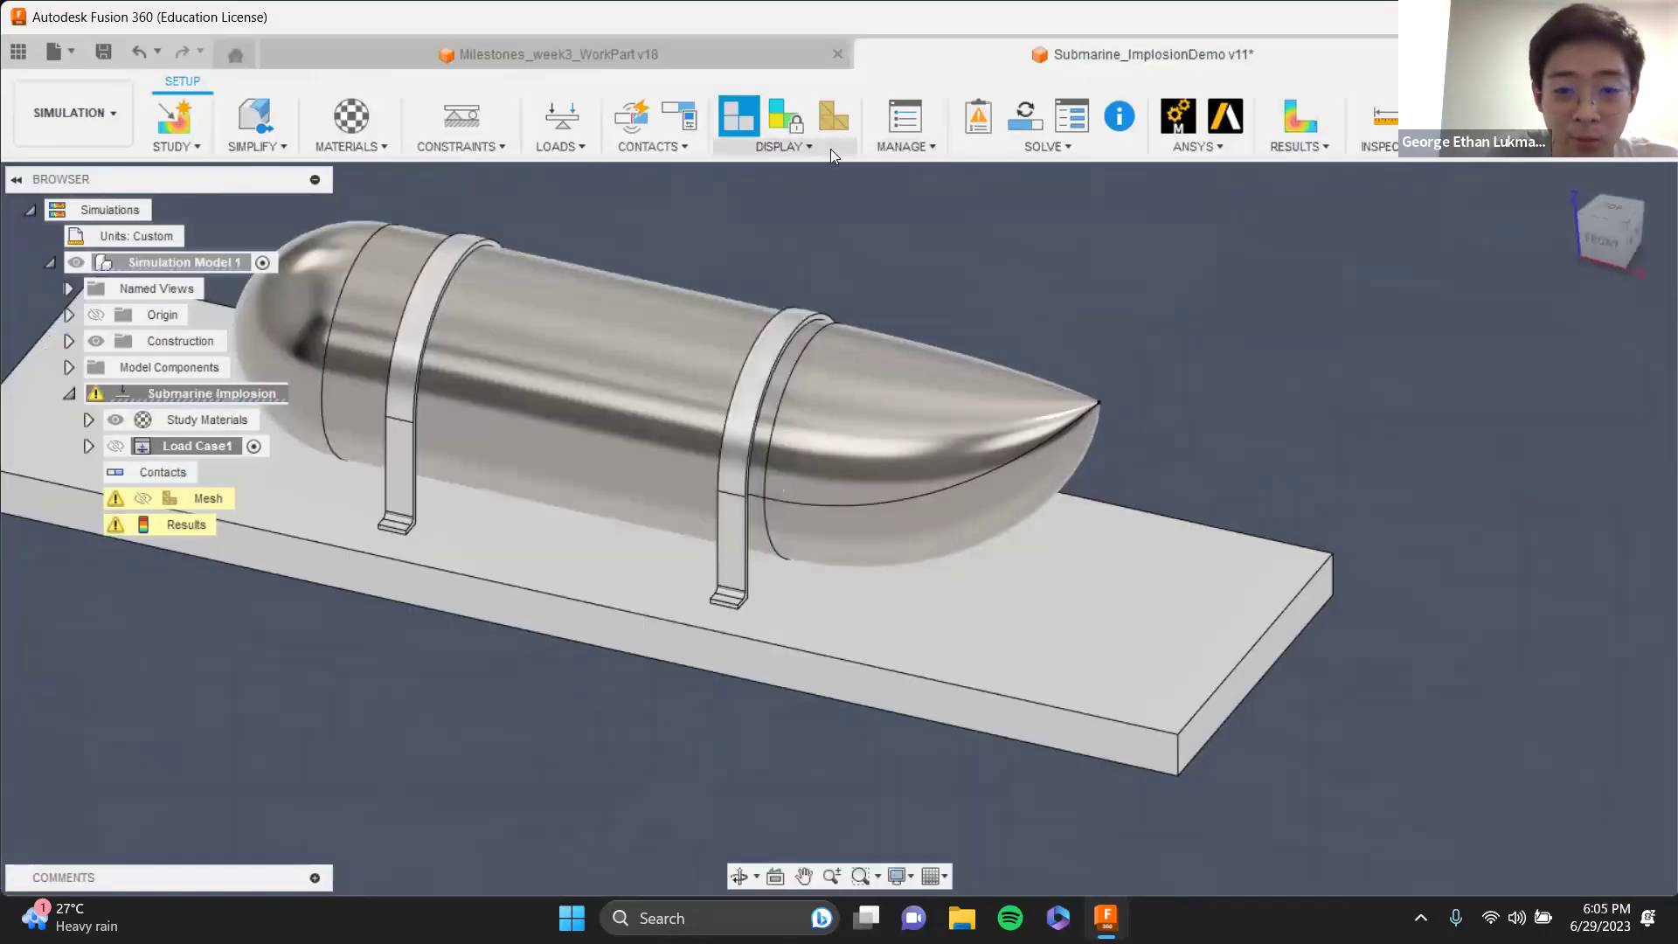
click(785, 137)
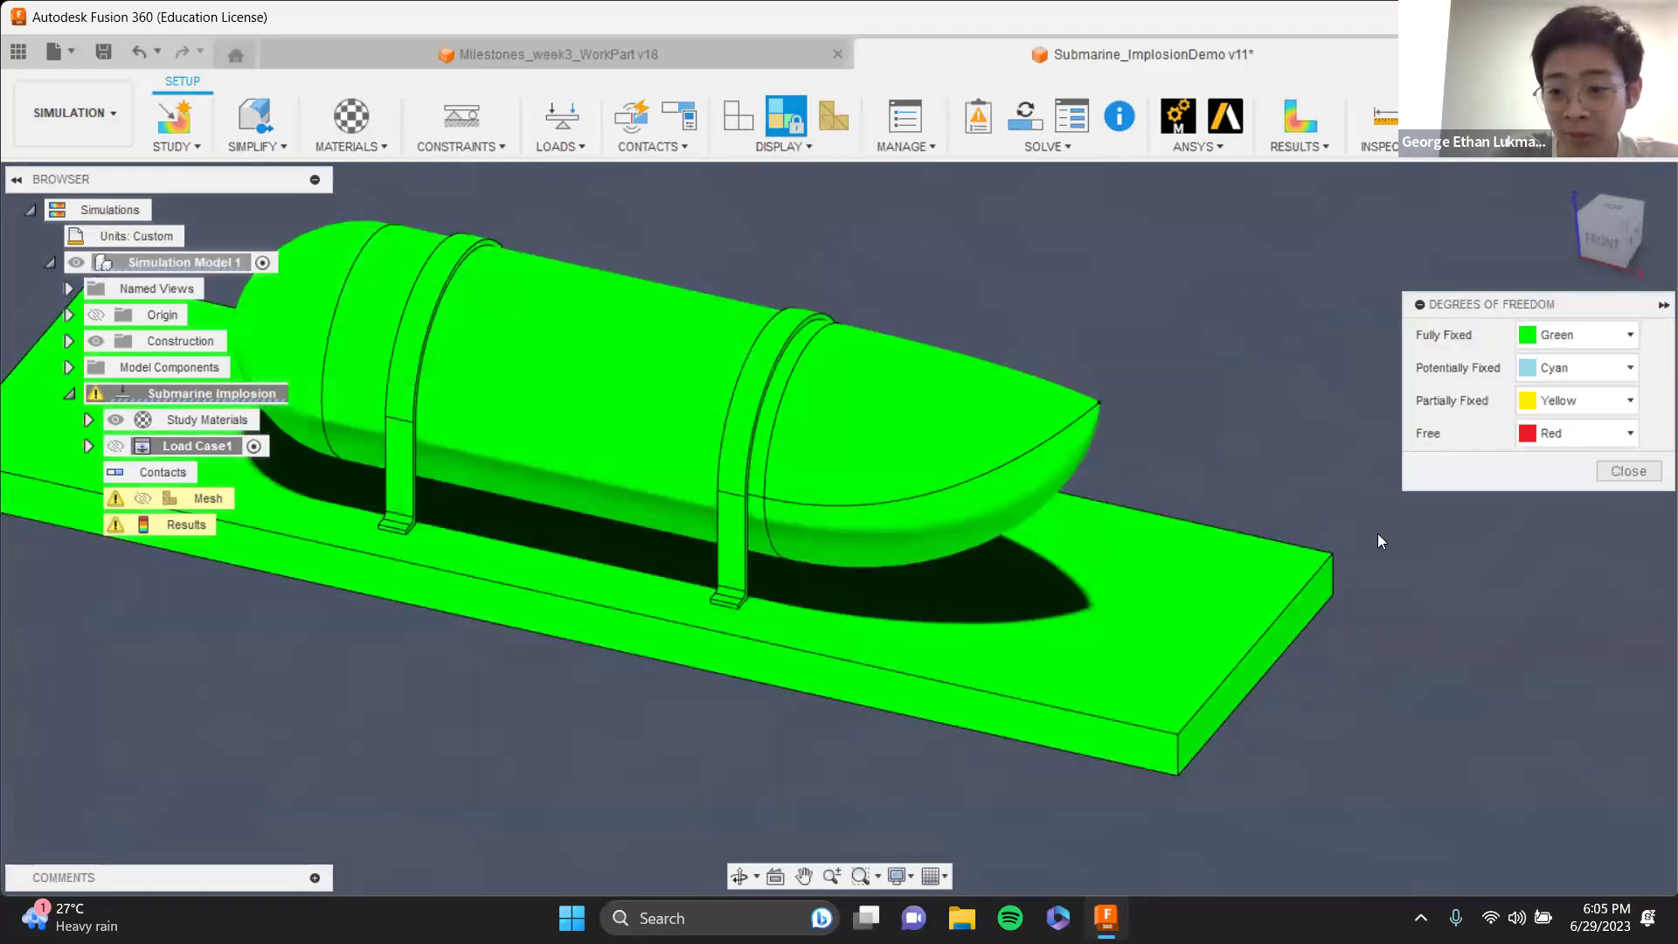
scroll(1138, 447, down, 3)
scroll(1050, 356, up, 3)
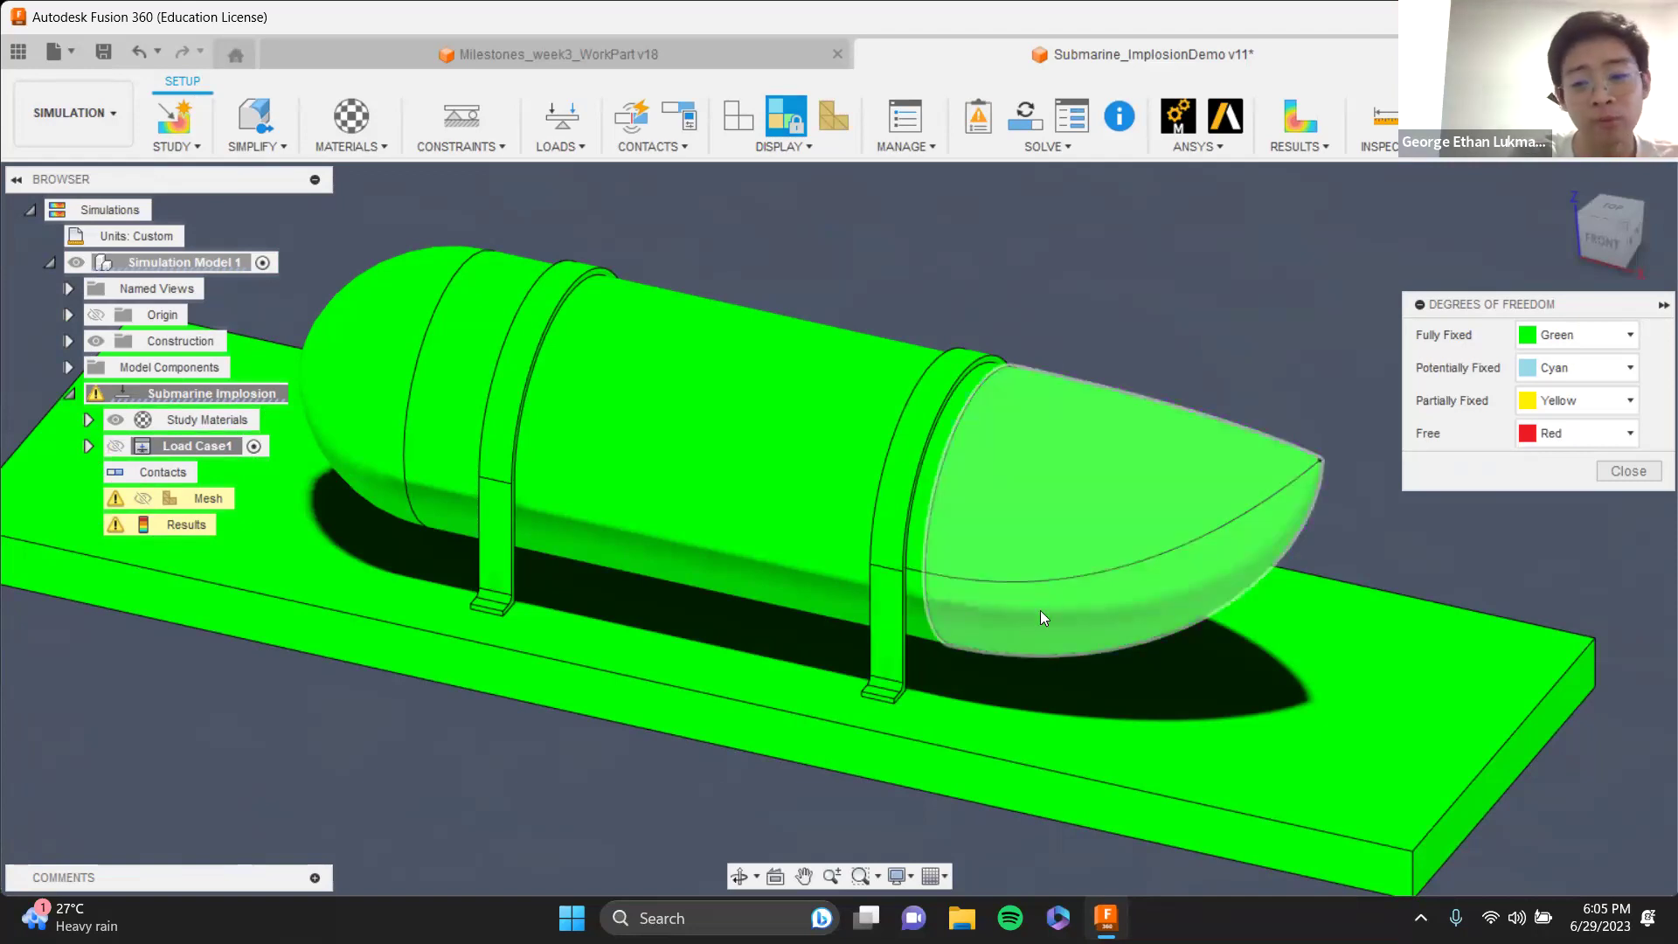
click(1627, 471)
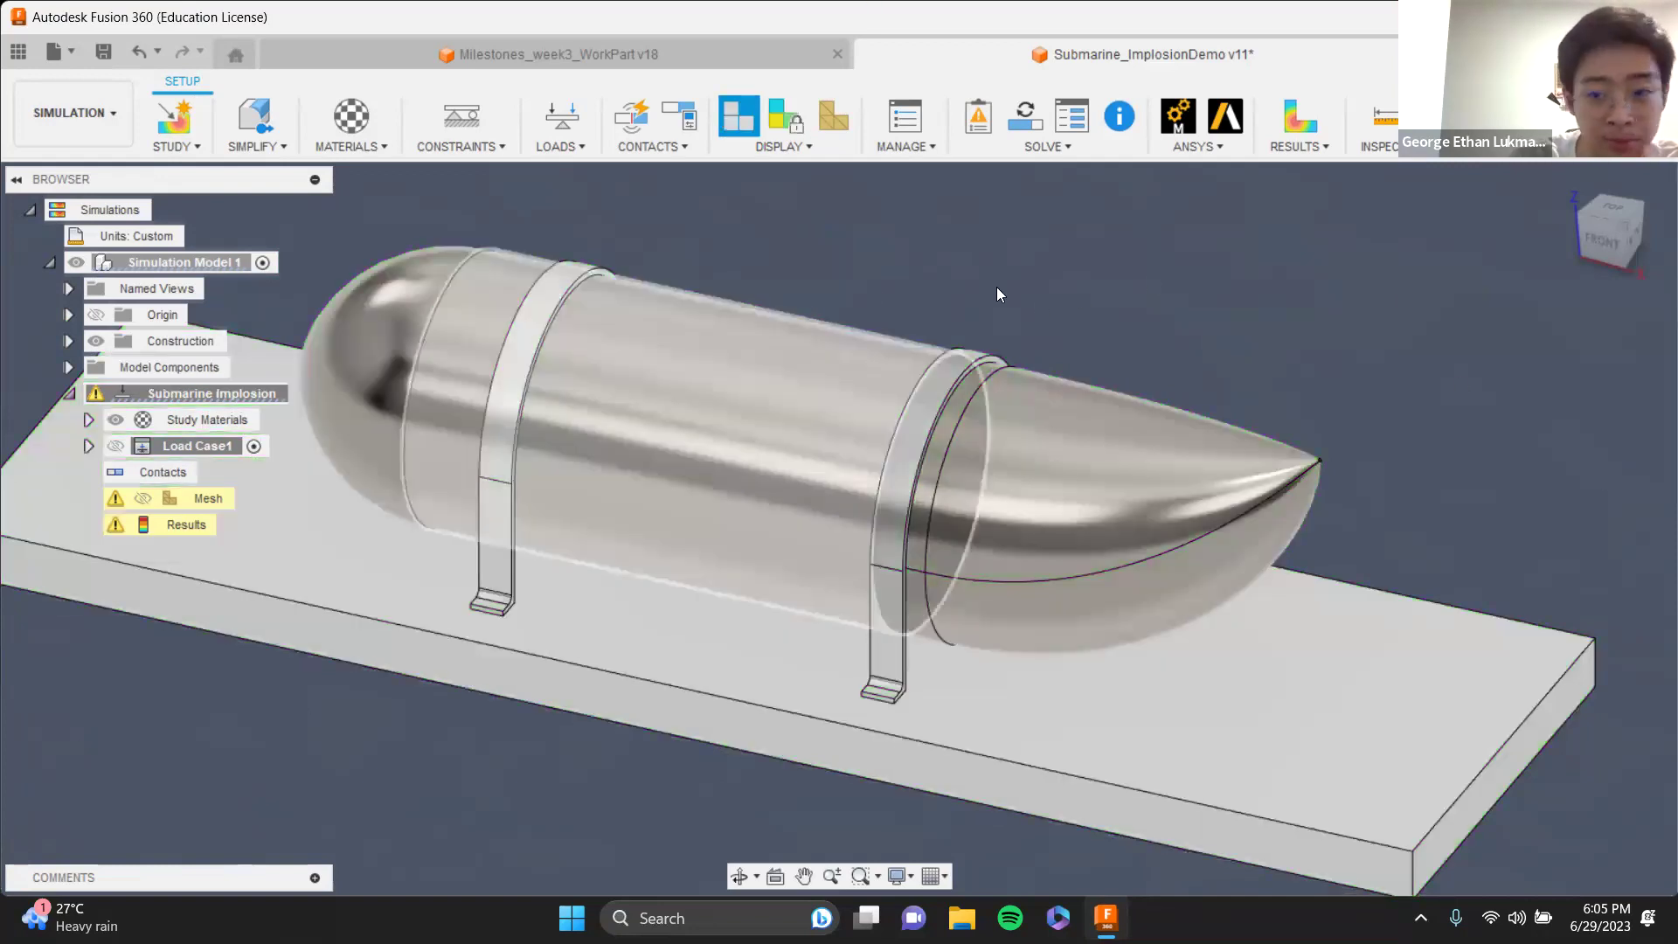
- Open the Submarine Implosion study's results and show the loads and constraints of Load Case1 on the model
click(1310, 137)
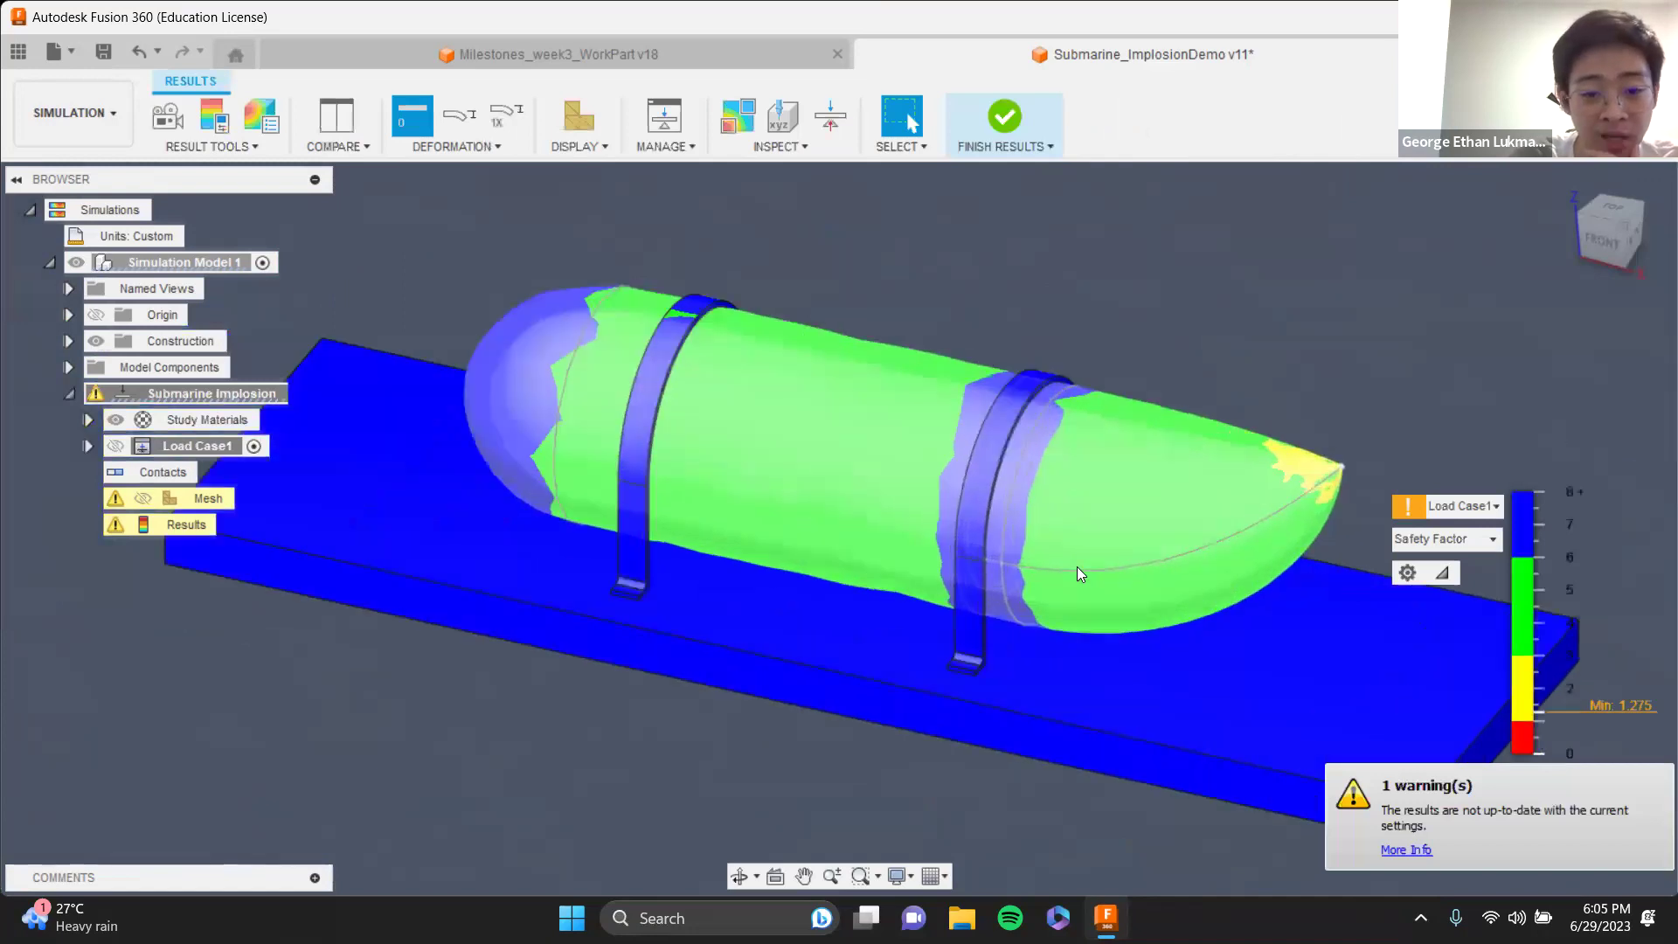
click(116, 446)
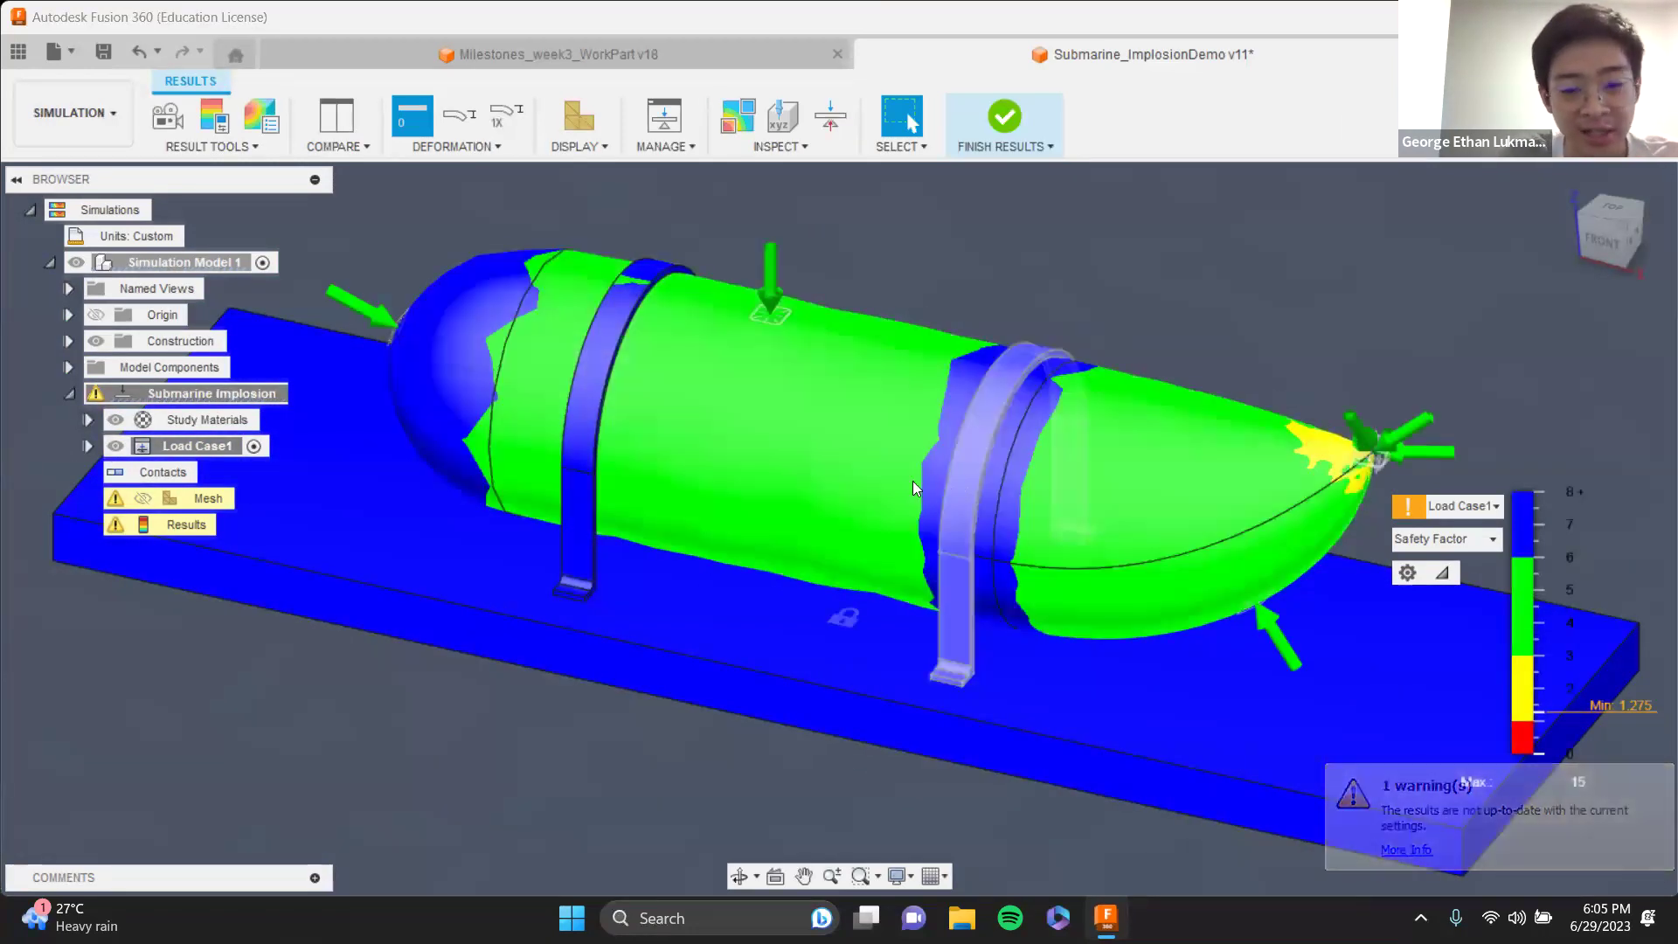
shift+middle_drag(910, 460, 943, 453)
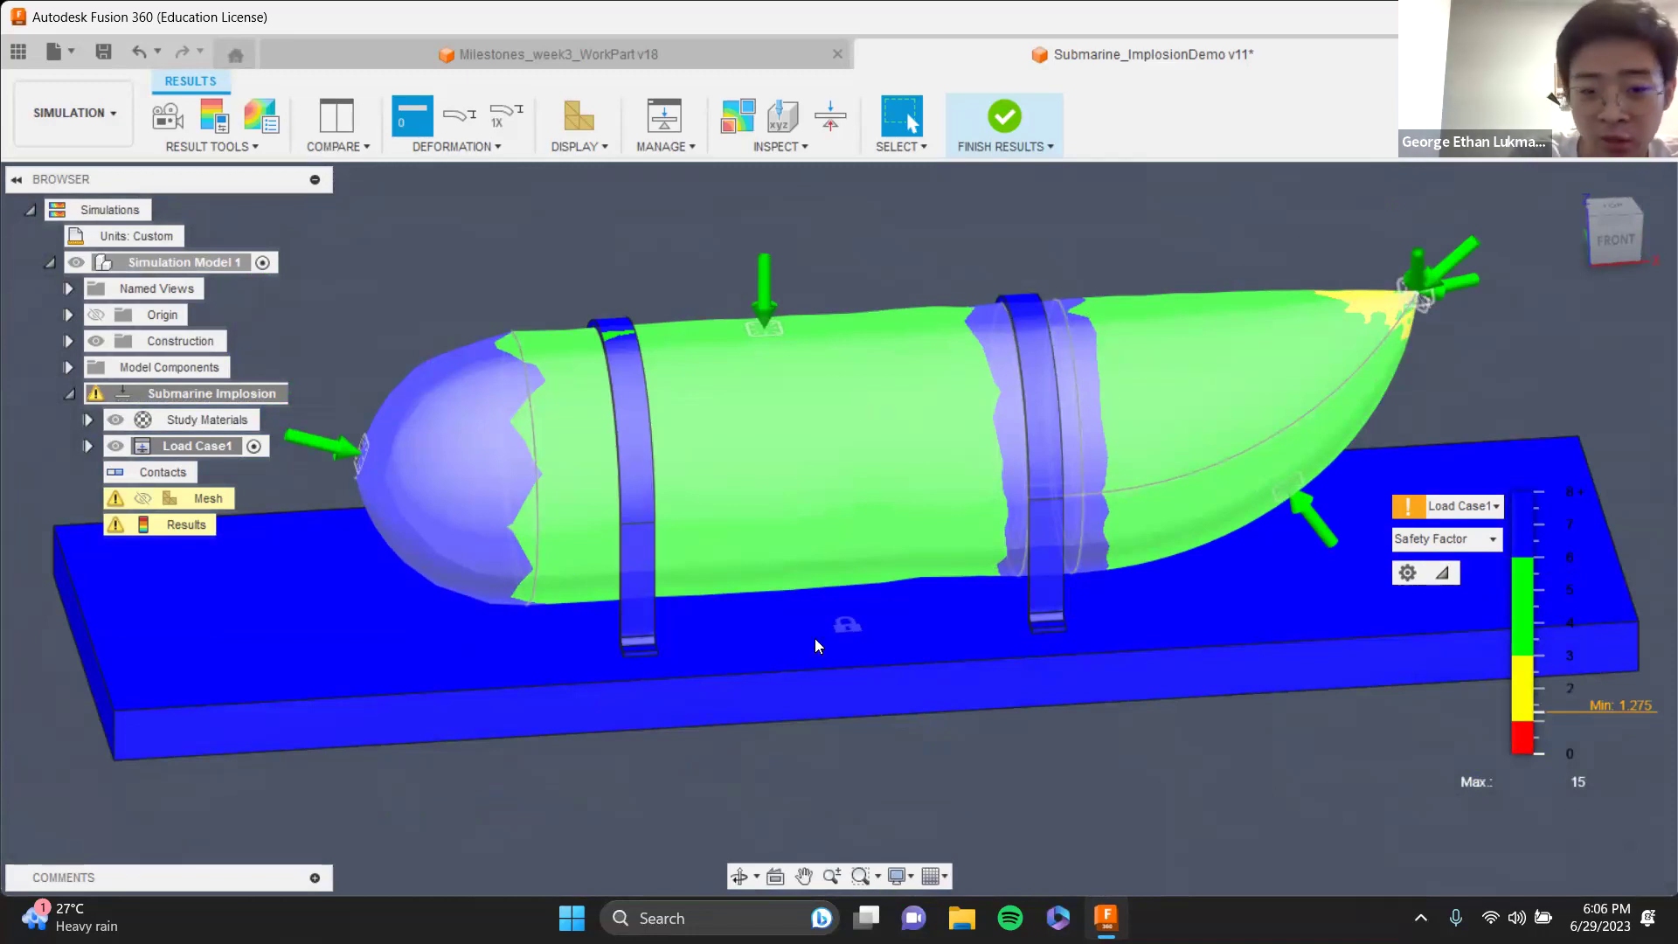
- Examine the Safety Factor distribution along the submarine's hull, straps and pointed tail from several distances and angles
scroll(814, 638, up, 2)
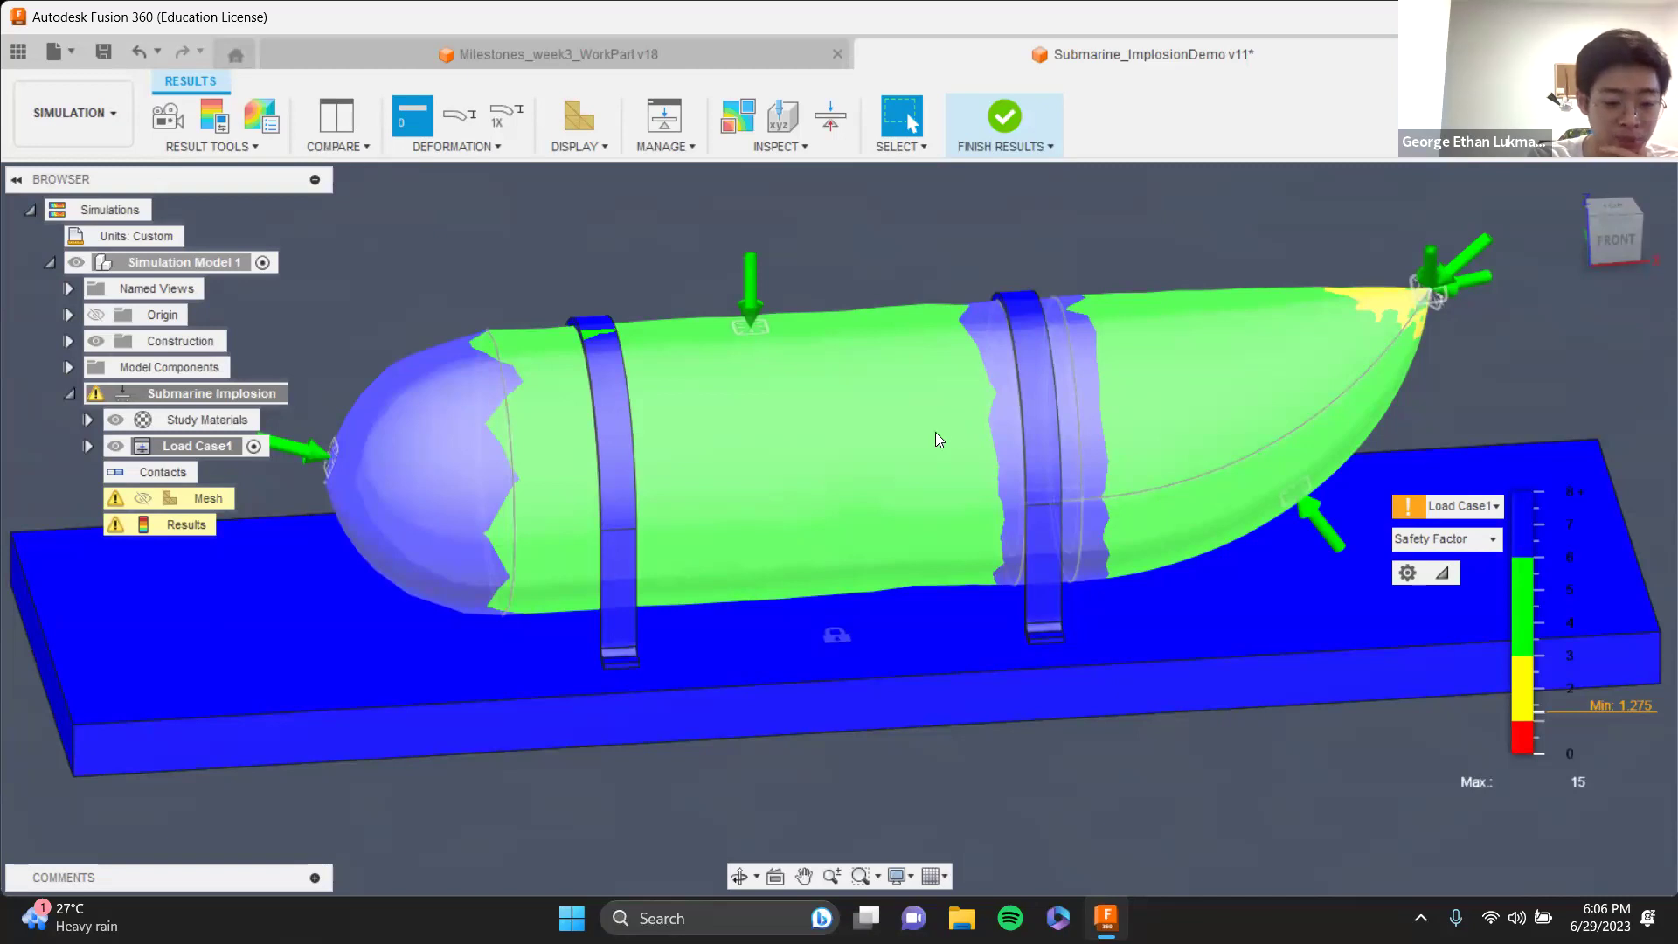
shift+middle_drag(1187, 381, 907, 559)
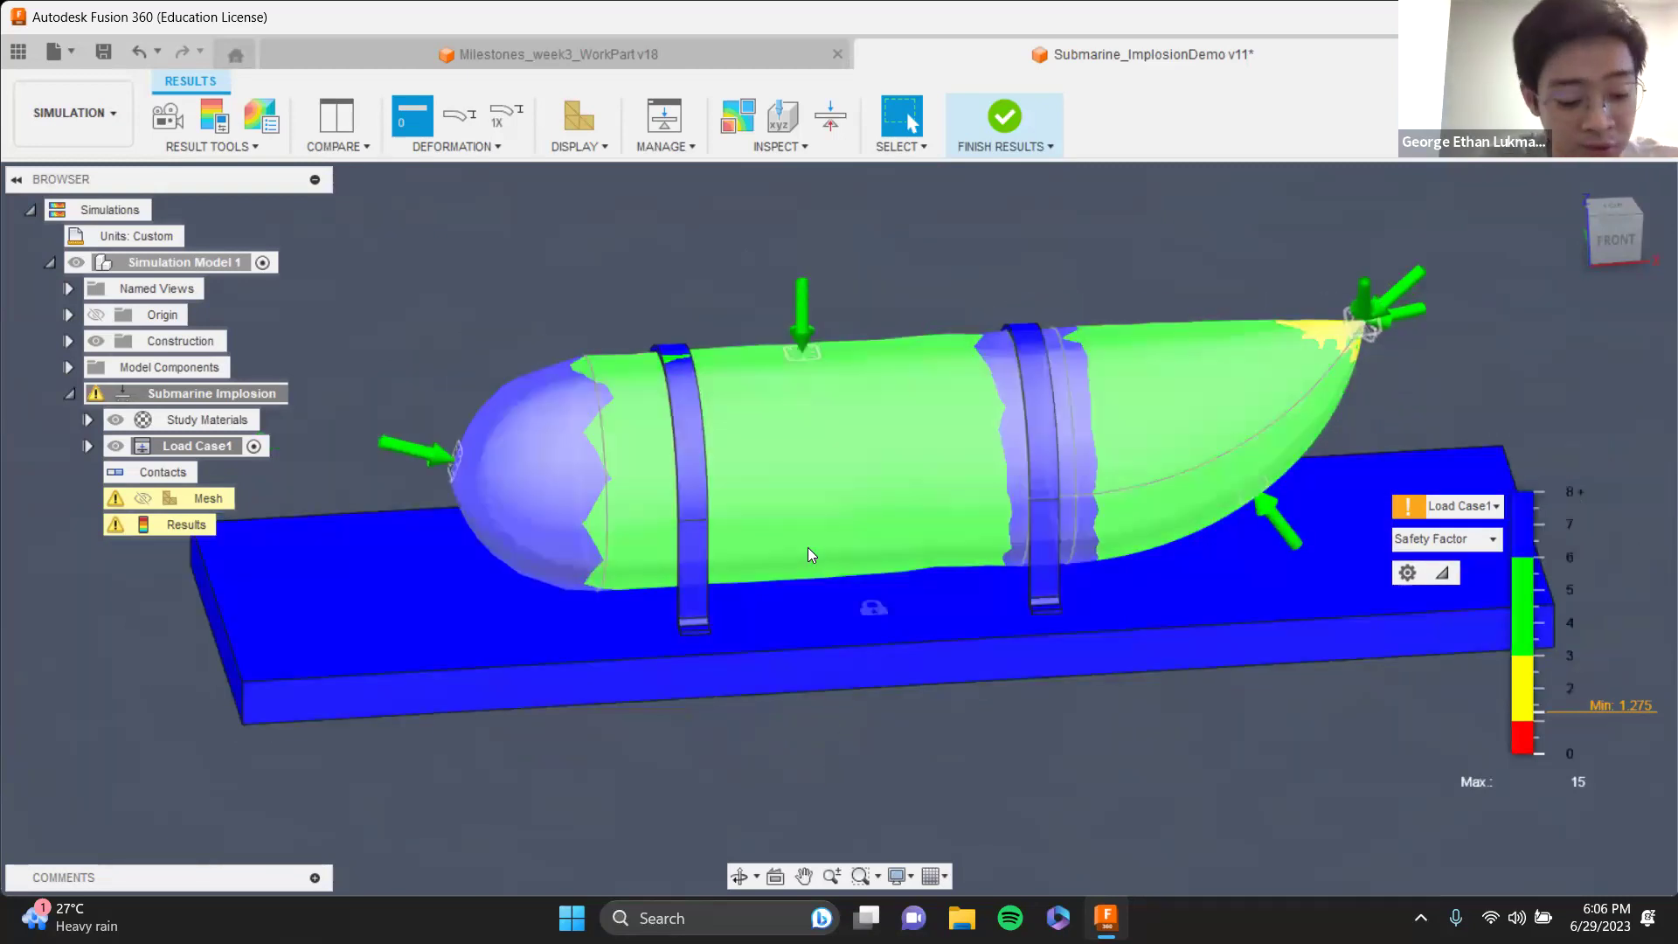
shift+middle_drag(768, 466, 715, 518)
scroll(685, 521, up, 5)
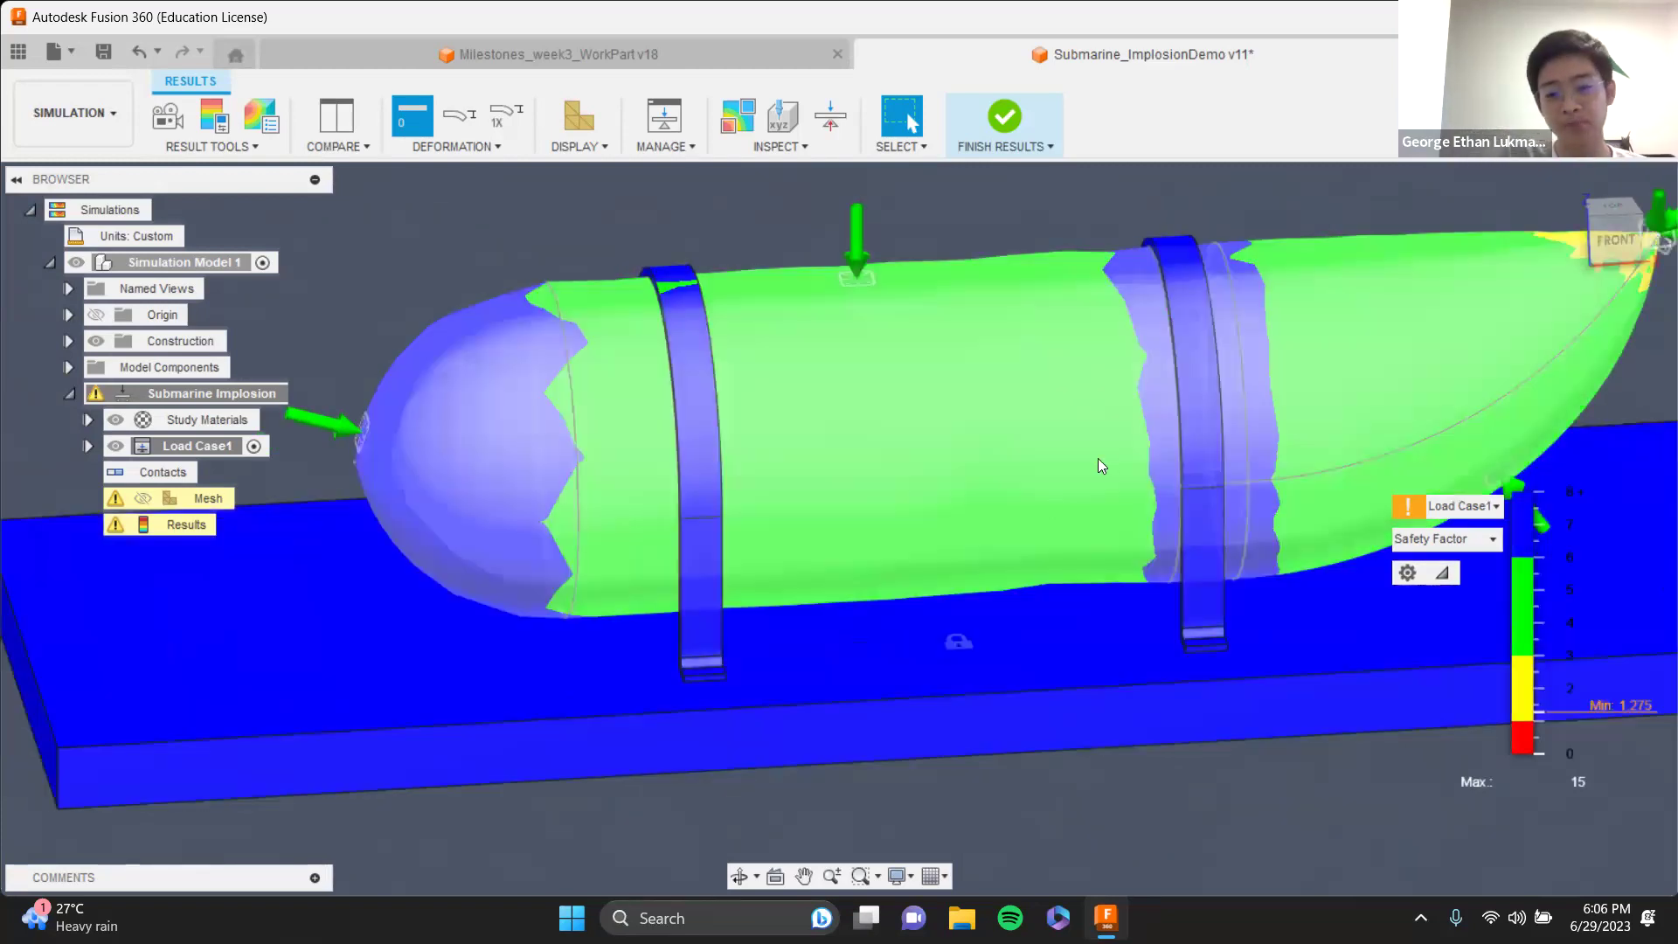
middle_drag(1098, 458, 866, 581)
key(Escape)
scroll(867, 580, down, 3)
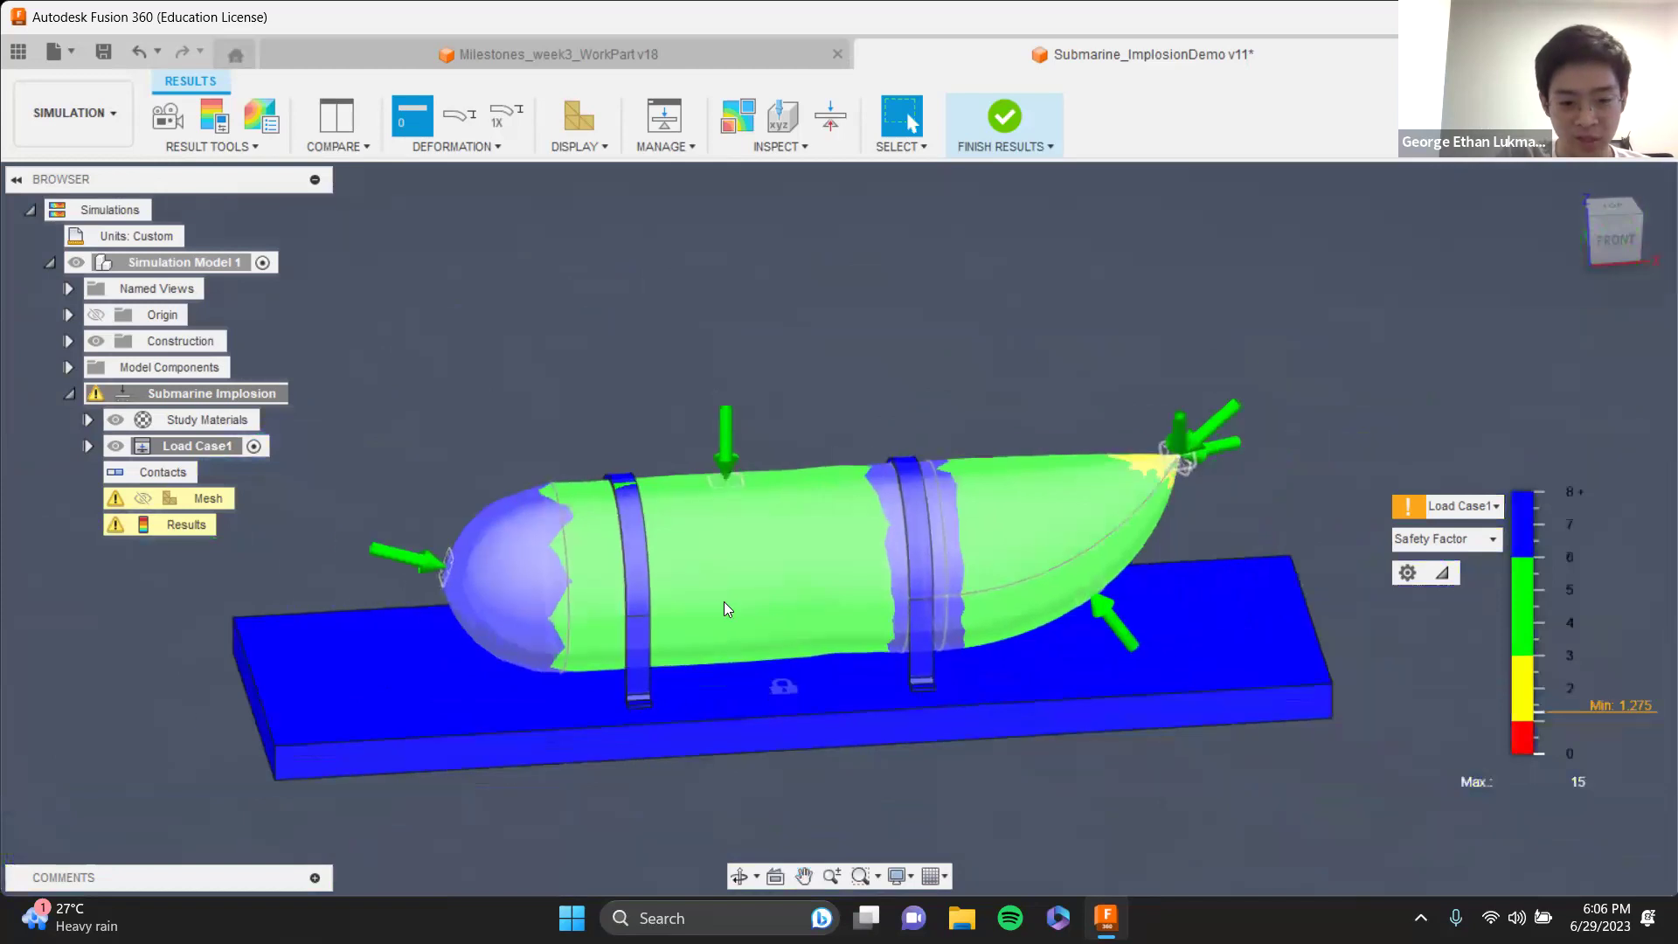
scroll(675, 580, up, 5)
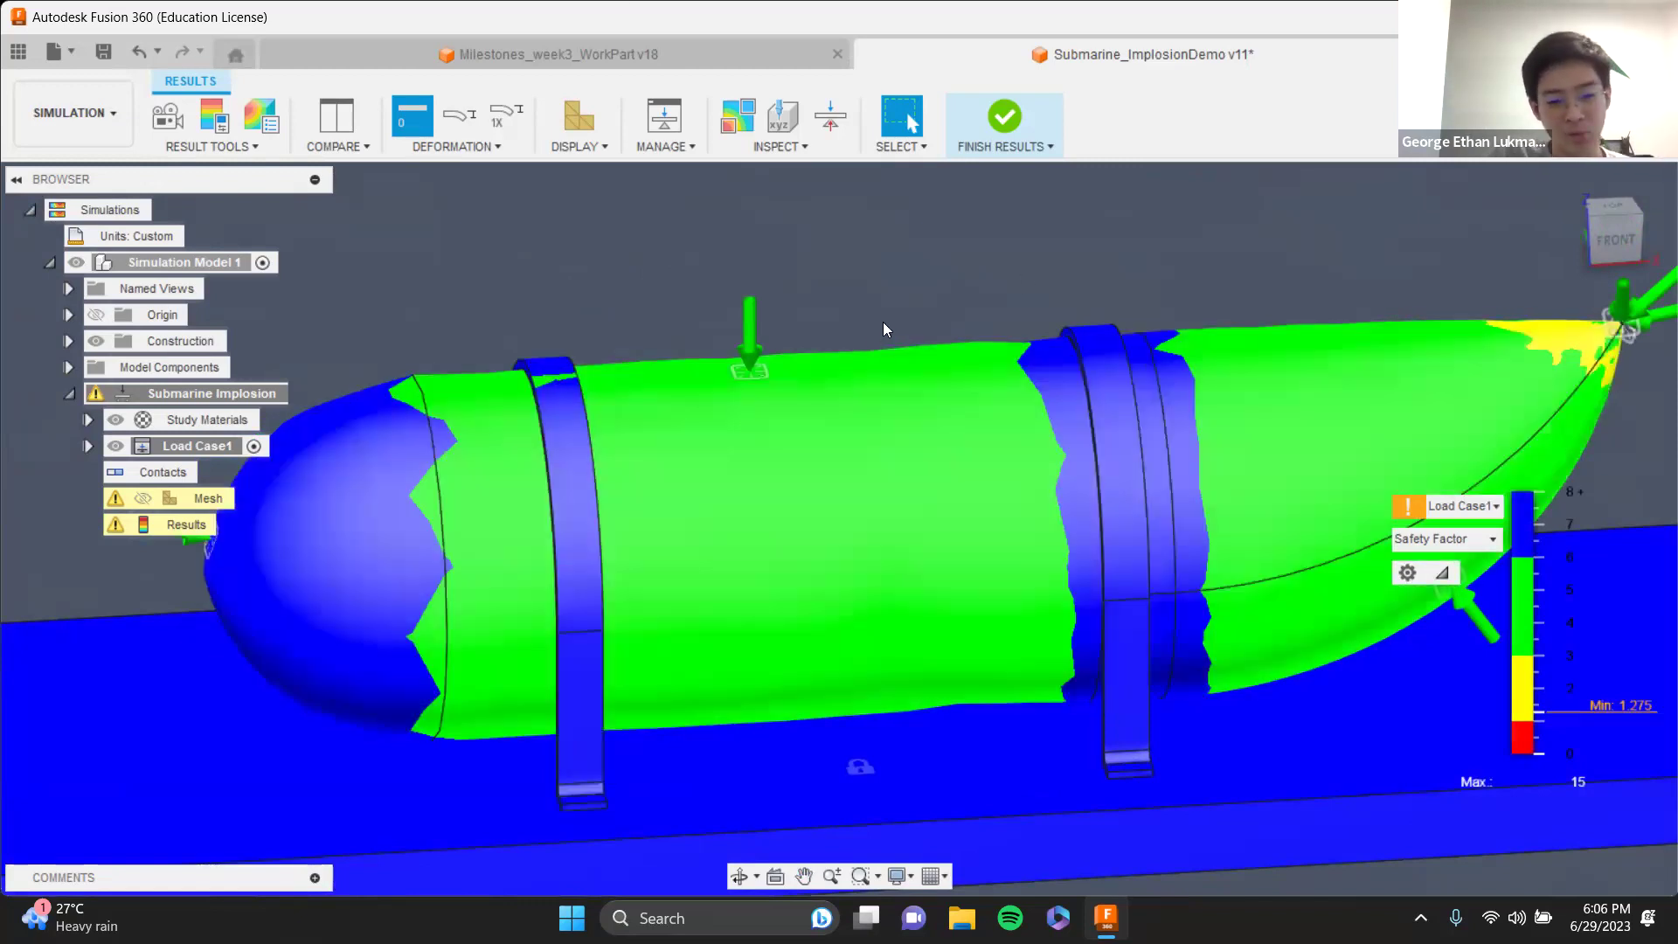
scroll(883, 322, down, 3)
shift+middle_drag(1064, 351, 907, 604)
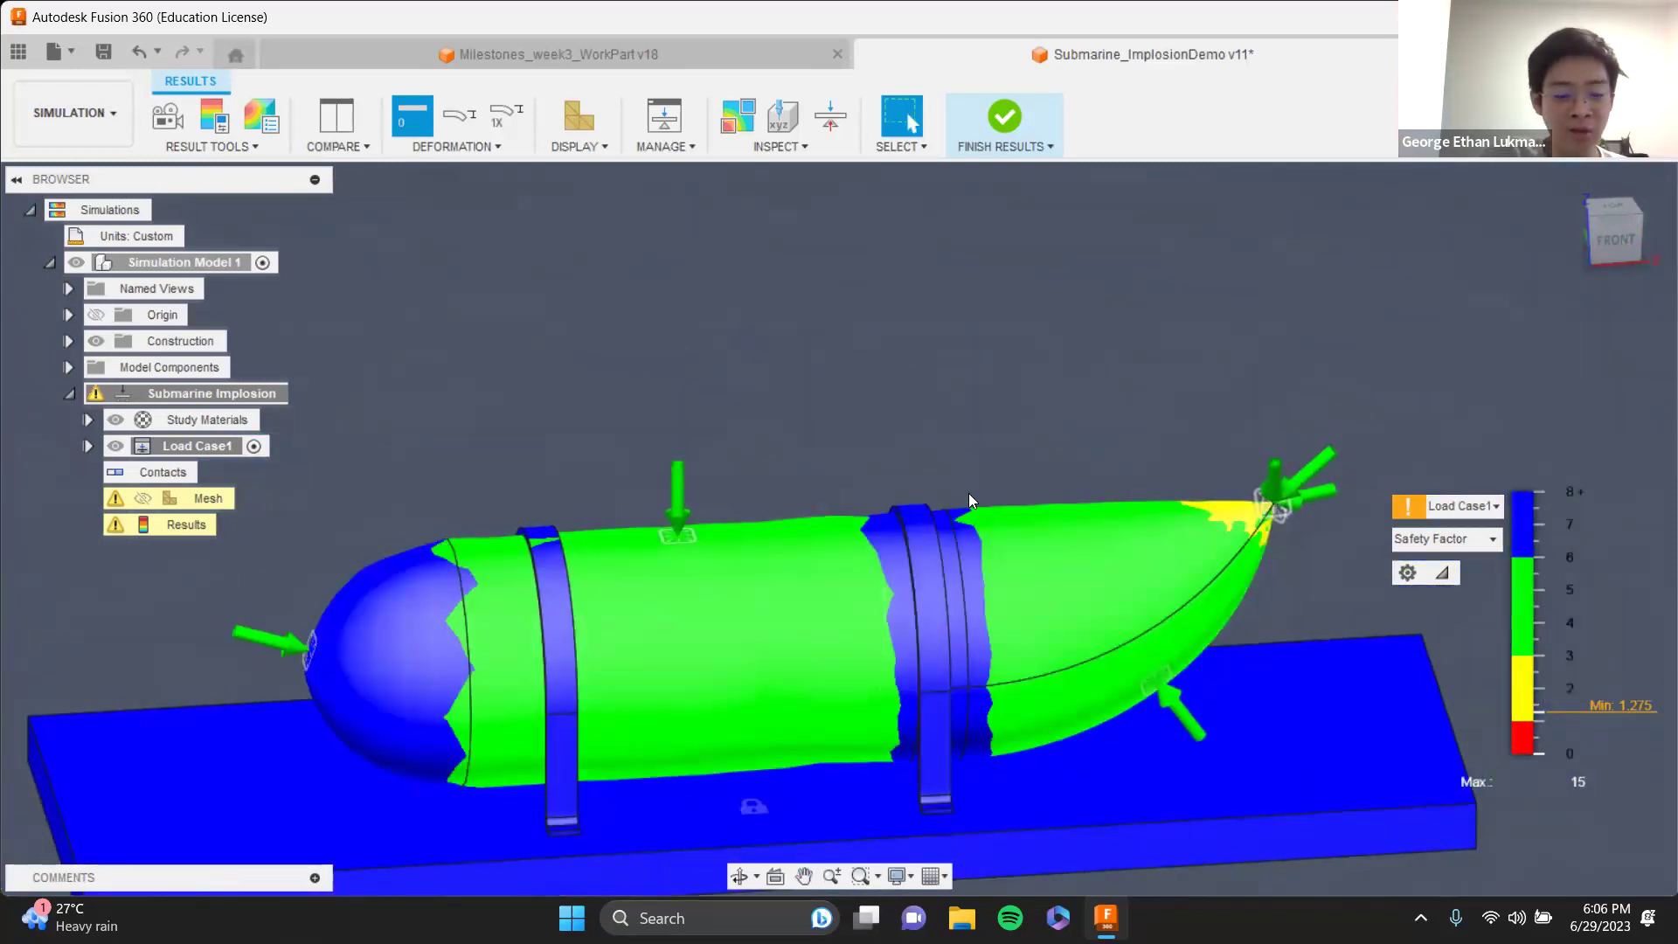
shift+middle_drag(566, 604, 733, 448)
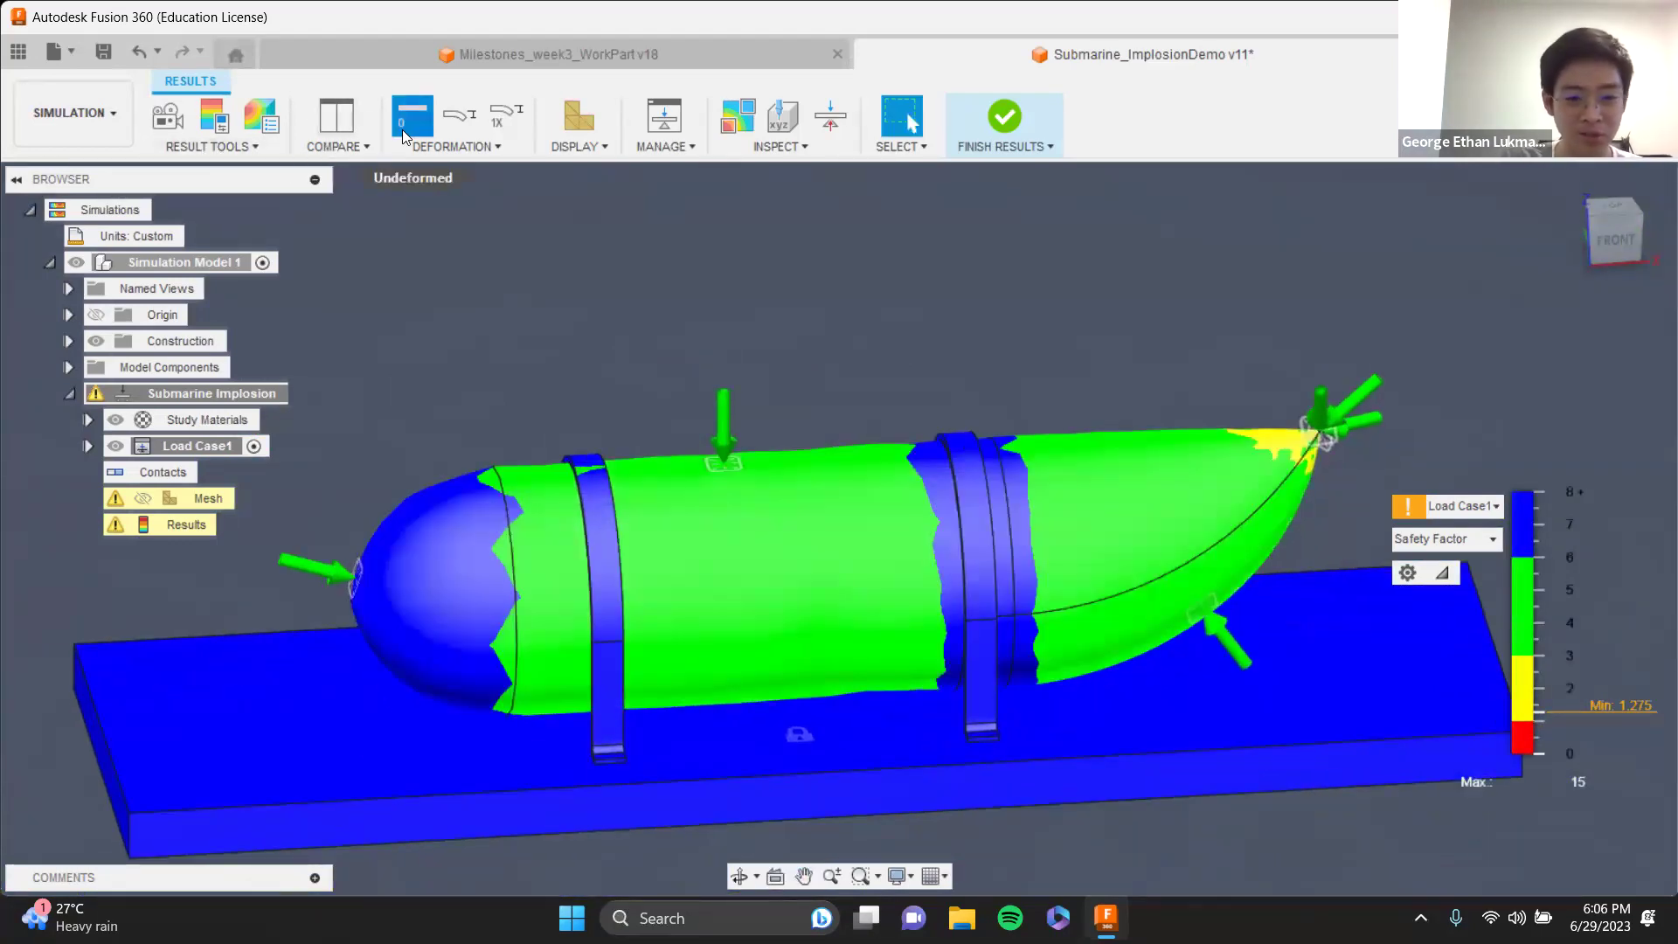
- Animate the submarine's deformation at Normal speed with 10 steps, view it at the 1X deformation scale, and finish the results
click(172, 128)
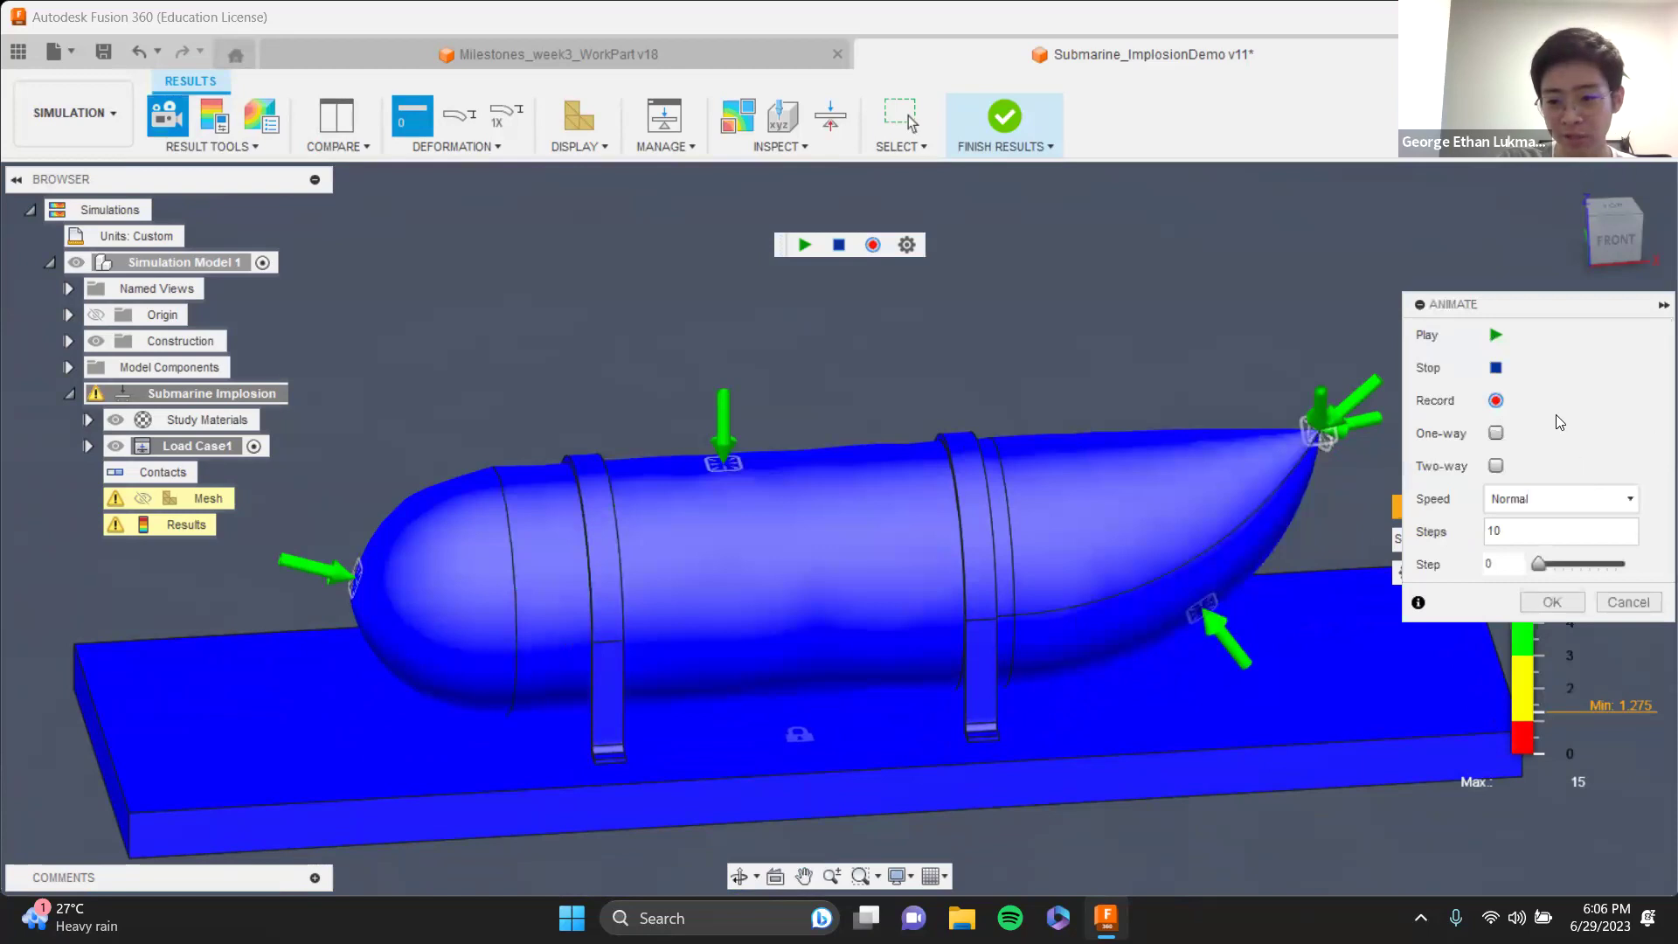
click(1496, 336)
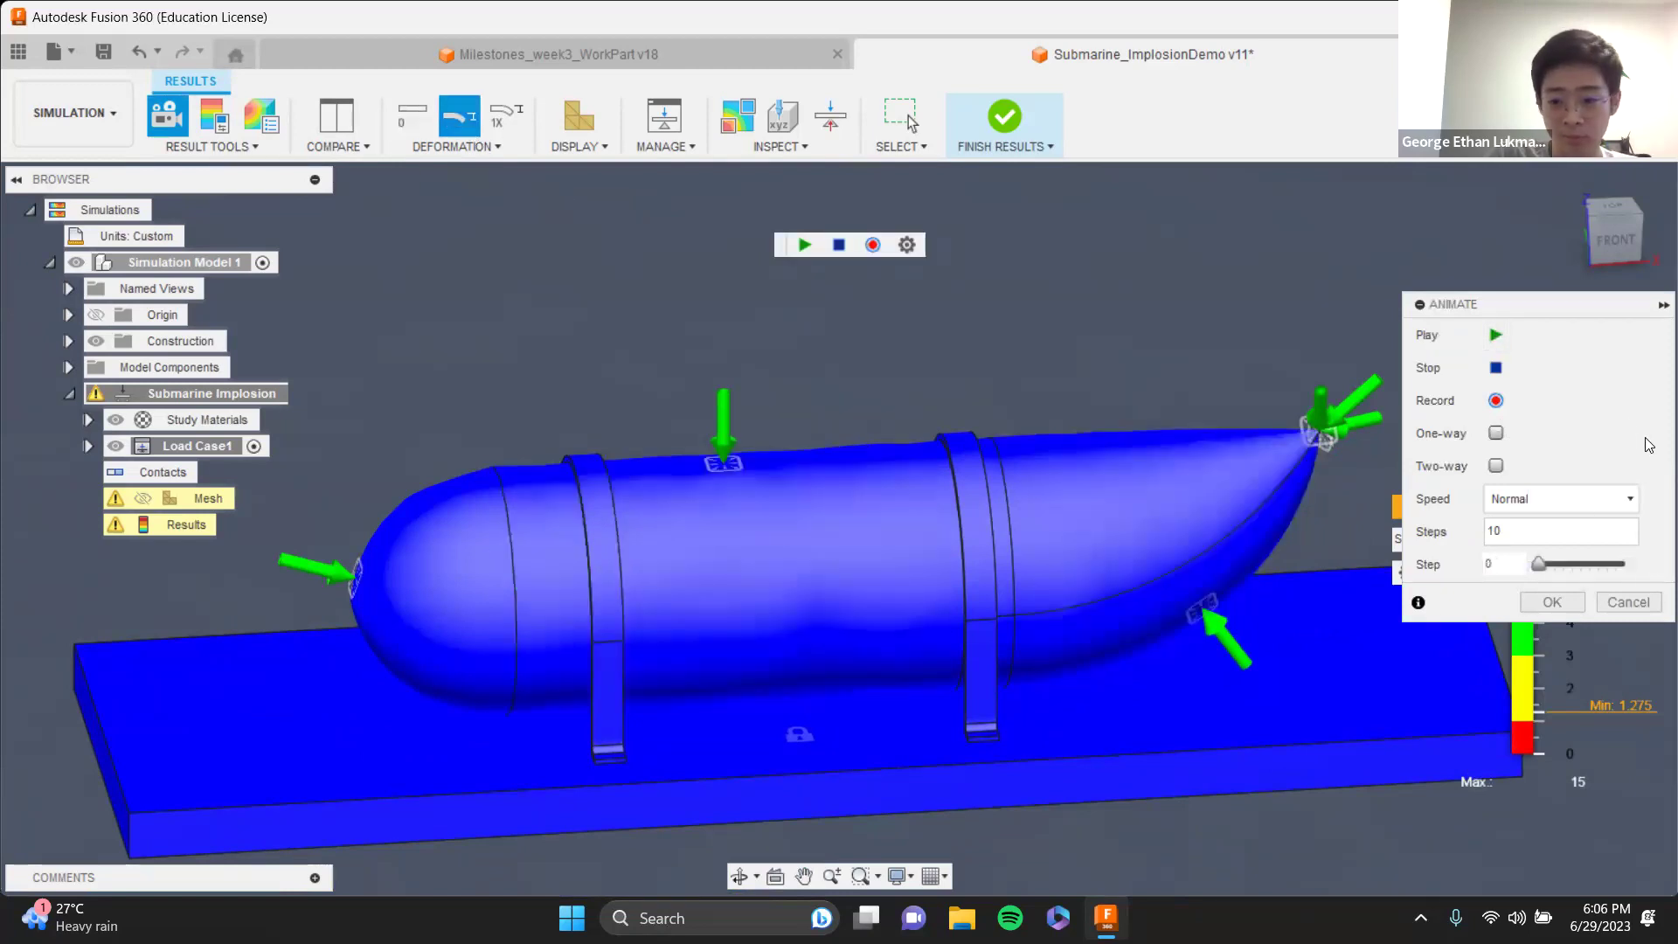
click(1494, 337)
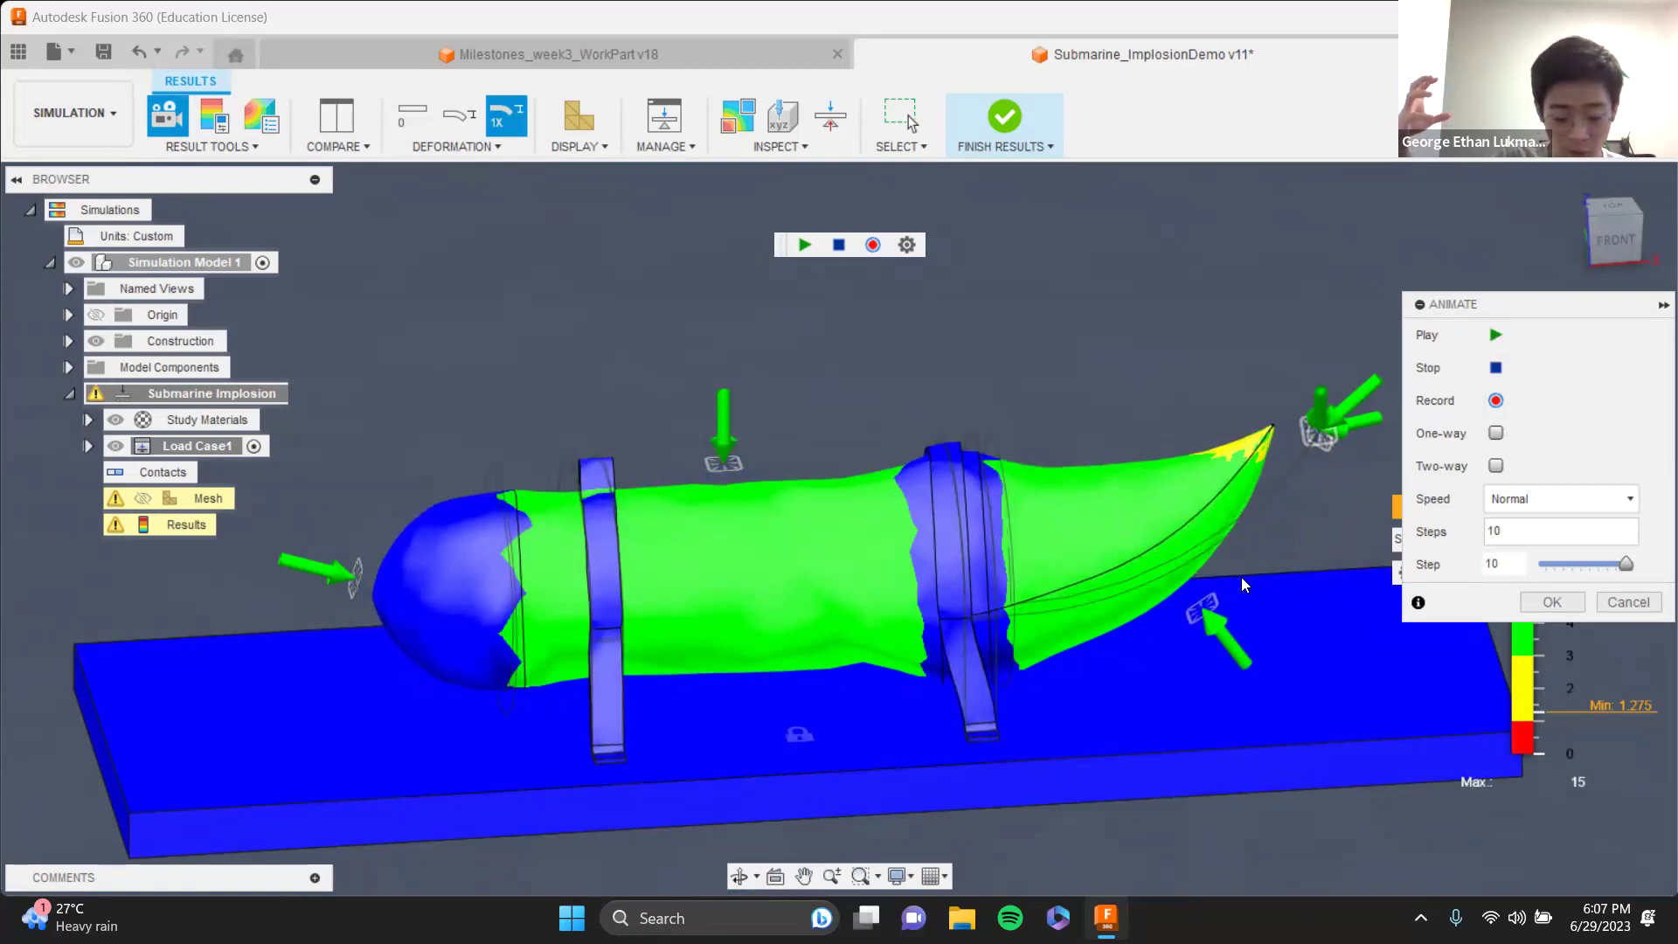
shift+middle_drag(1393, 608, 1005, 576)
click(1004, 117)
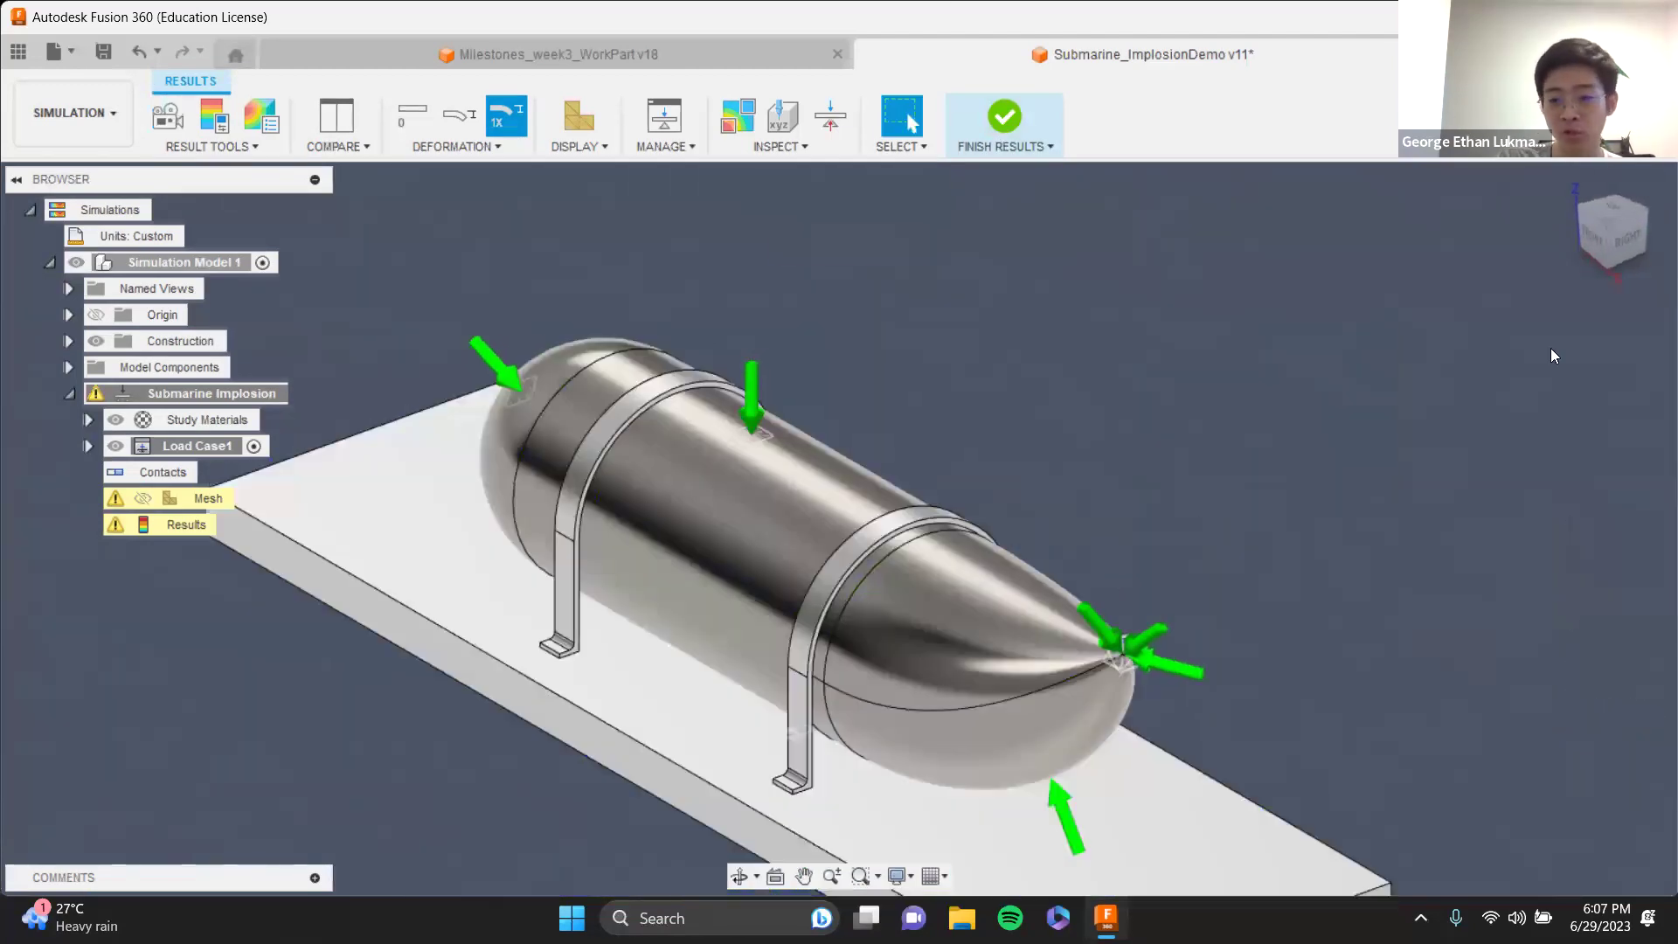